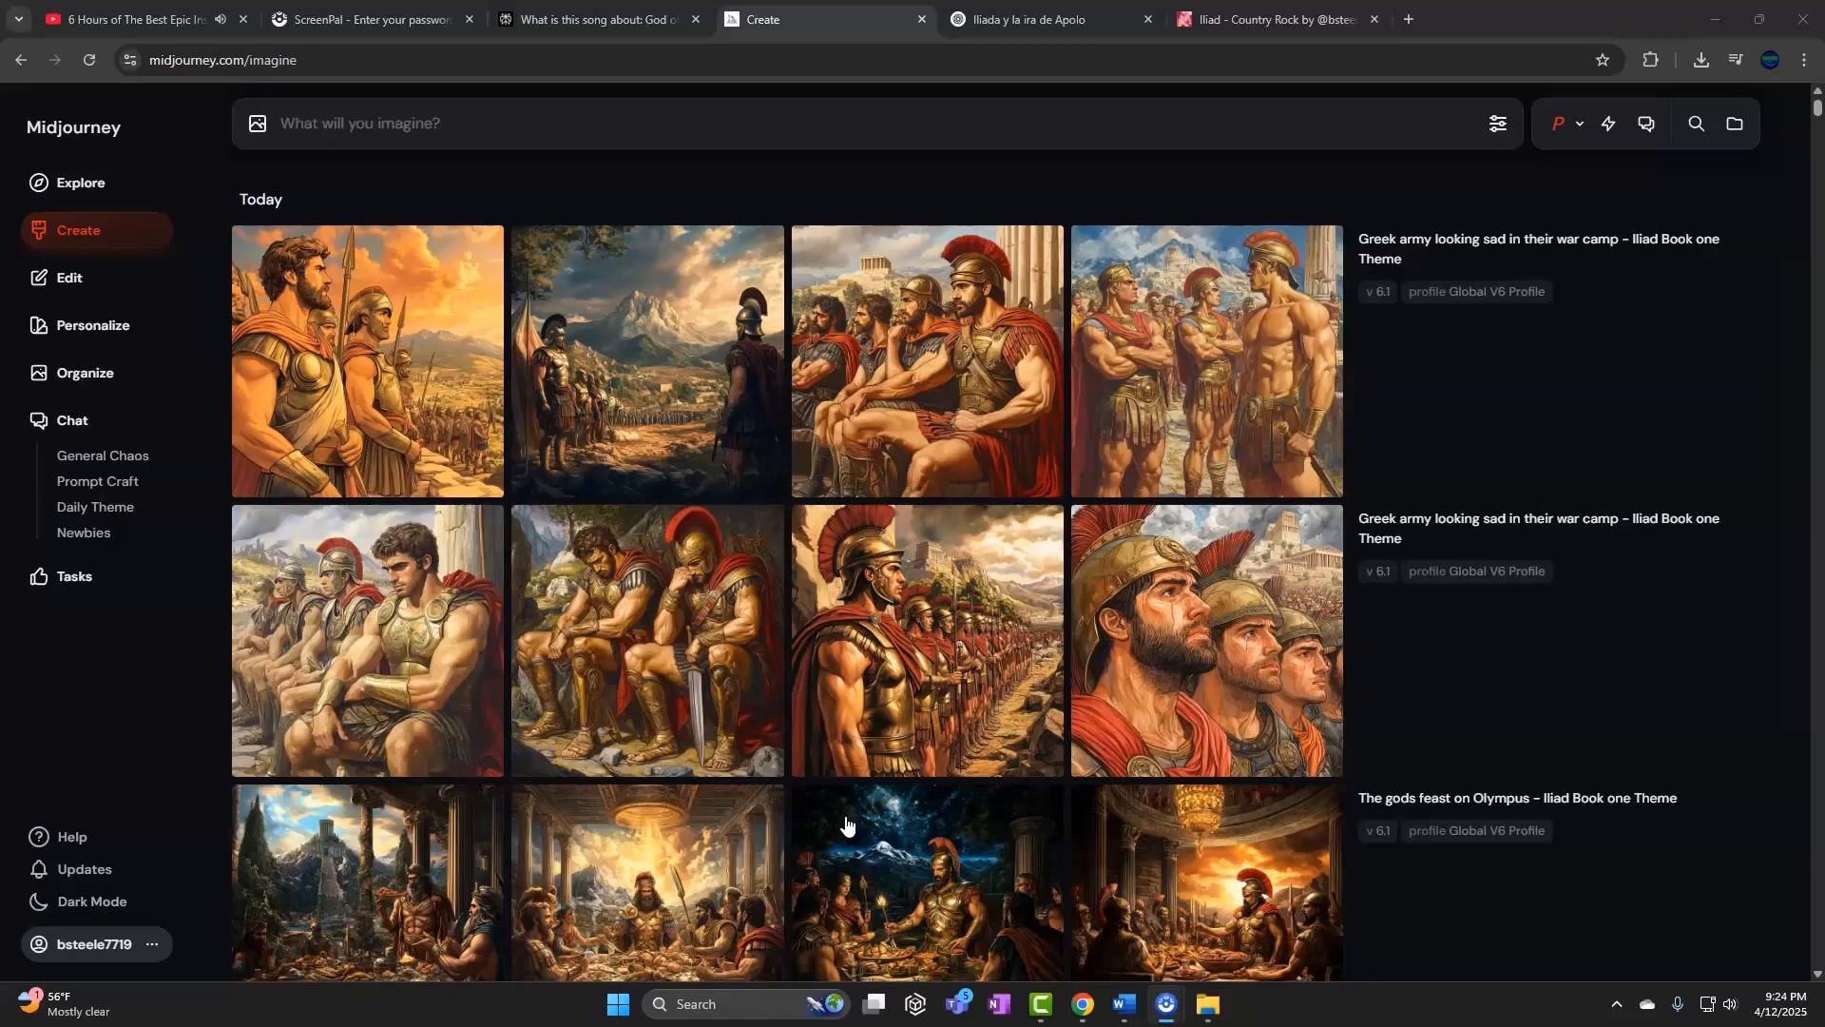
Read ChatGPT's 'Iliada y la ira de Apolo' explanation of the story behind the song
left_click(879, 804)
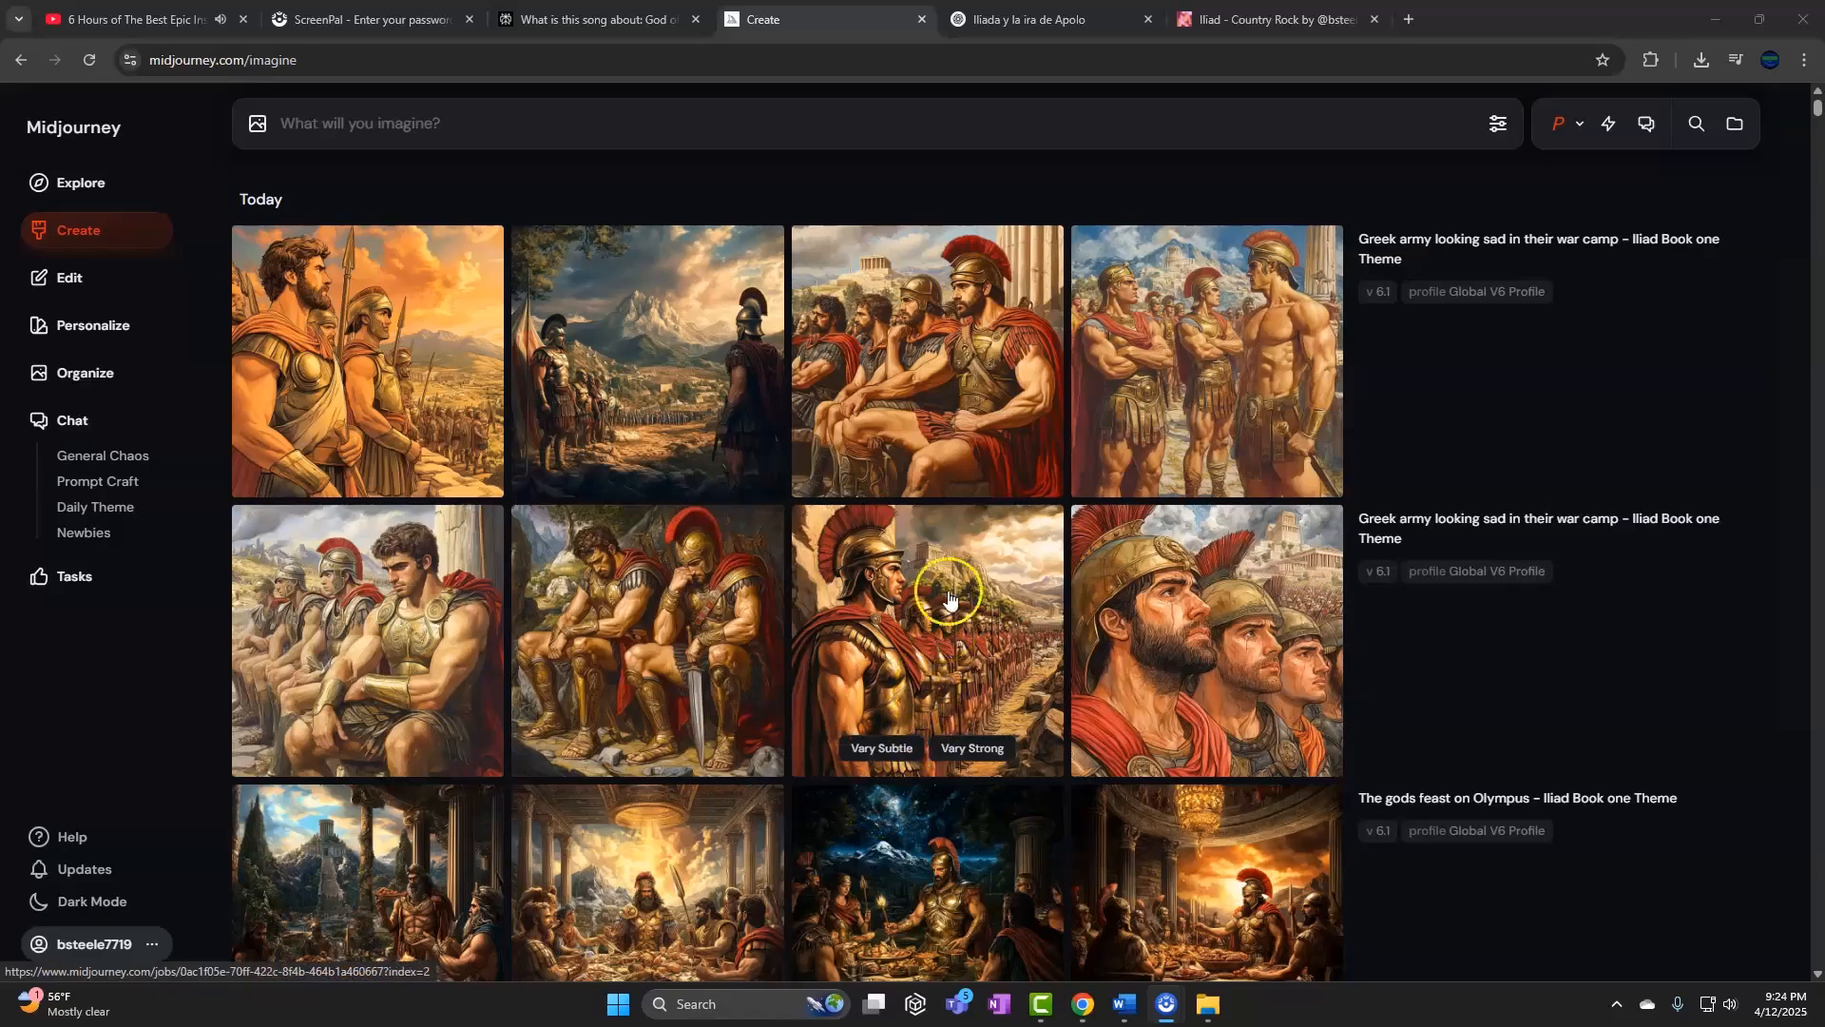
left_click(1015, 198)
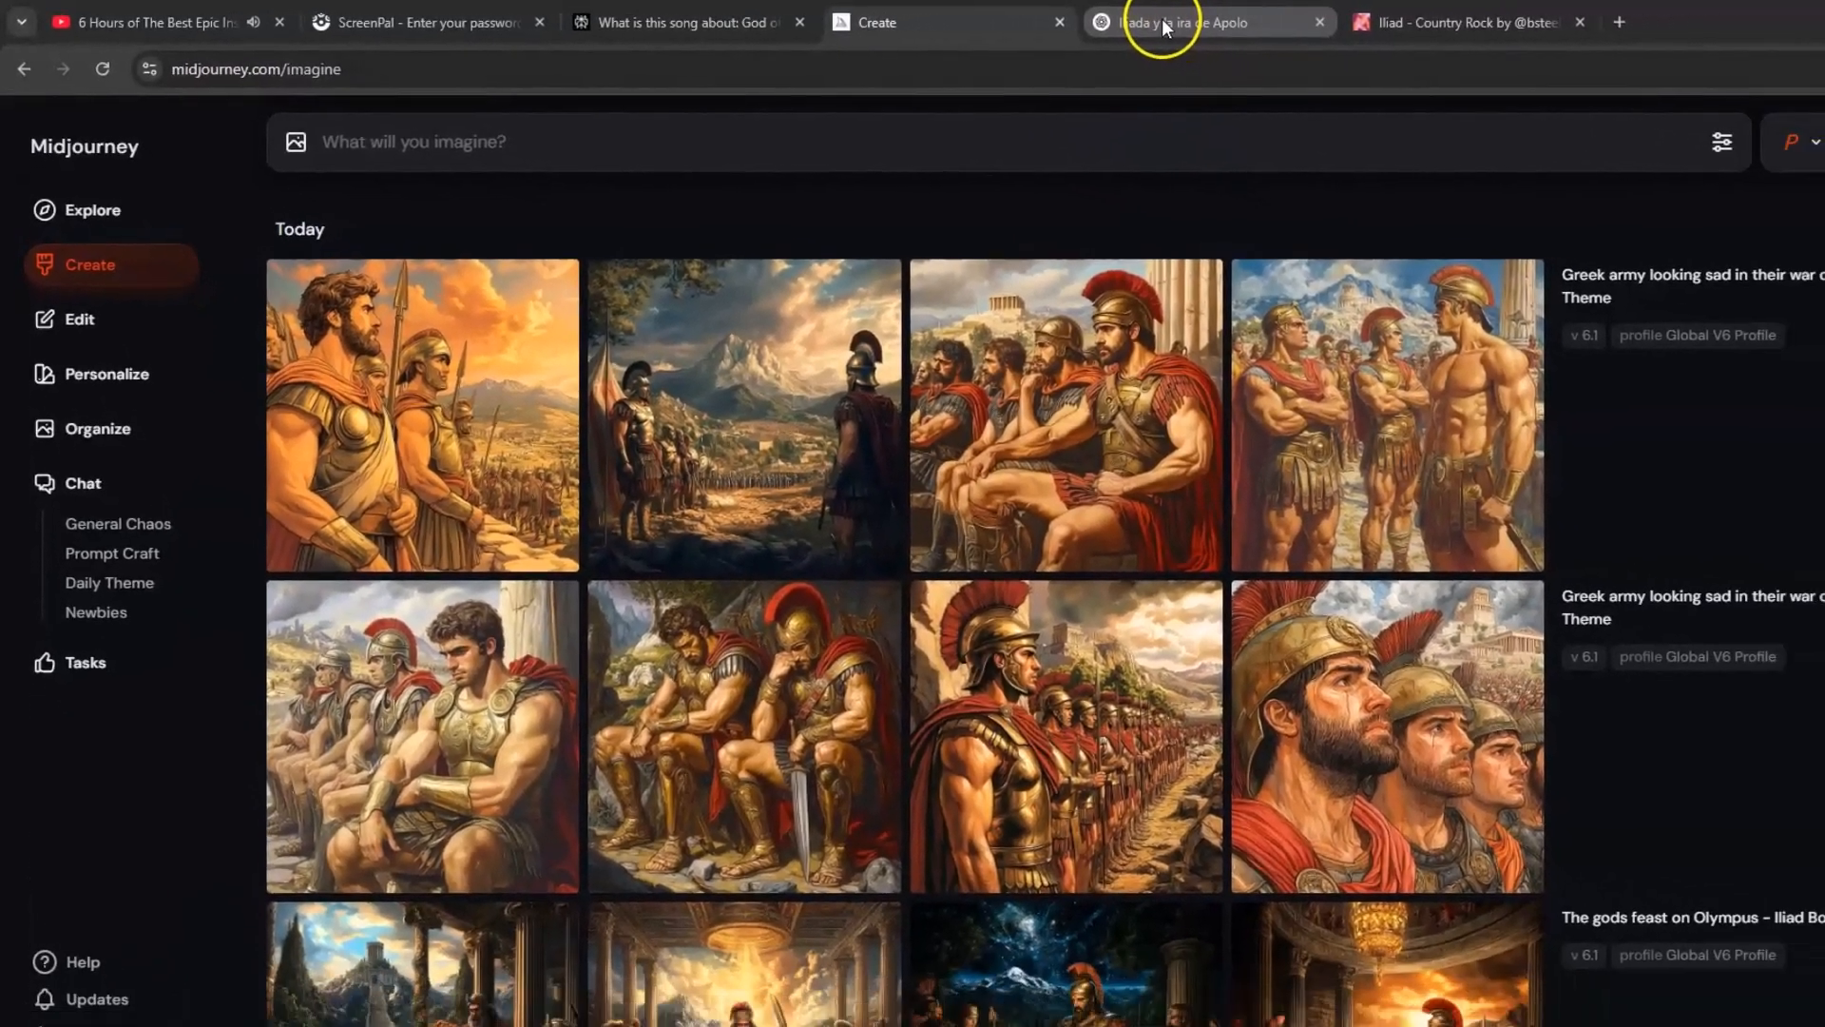
left_click(1162, 21)
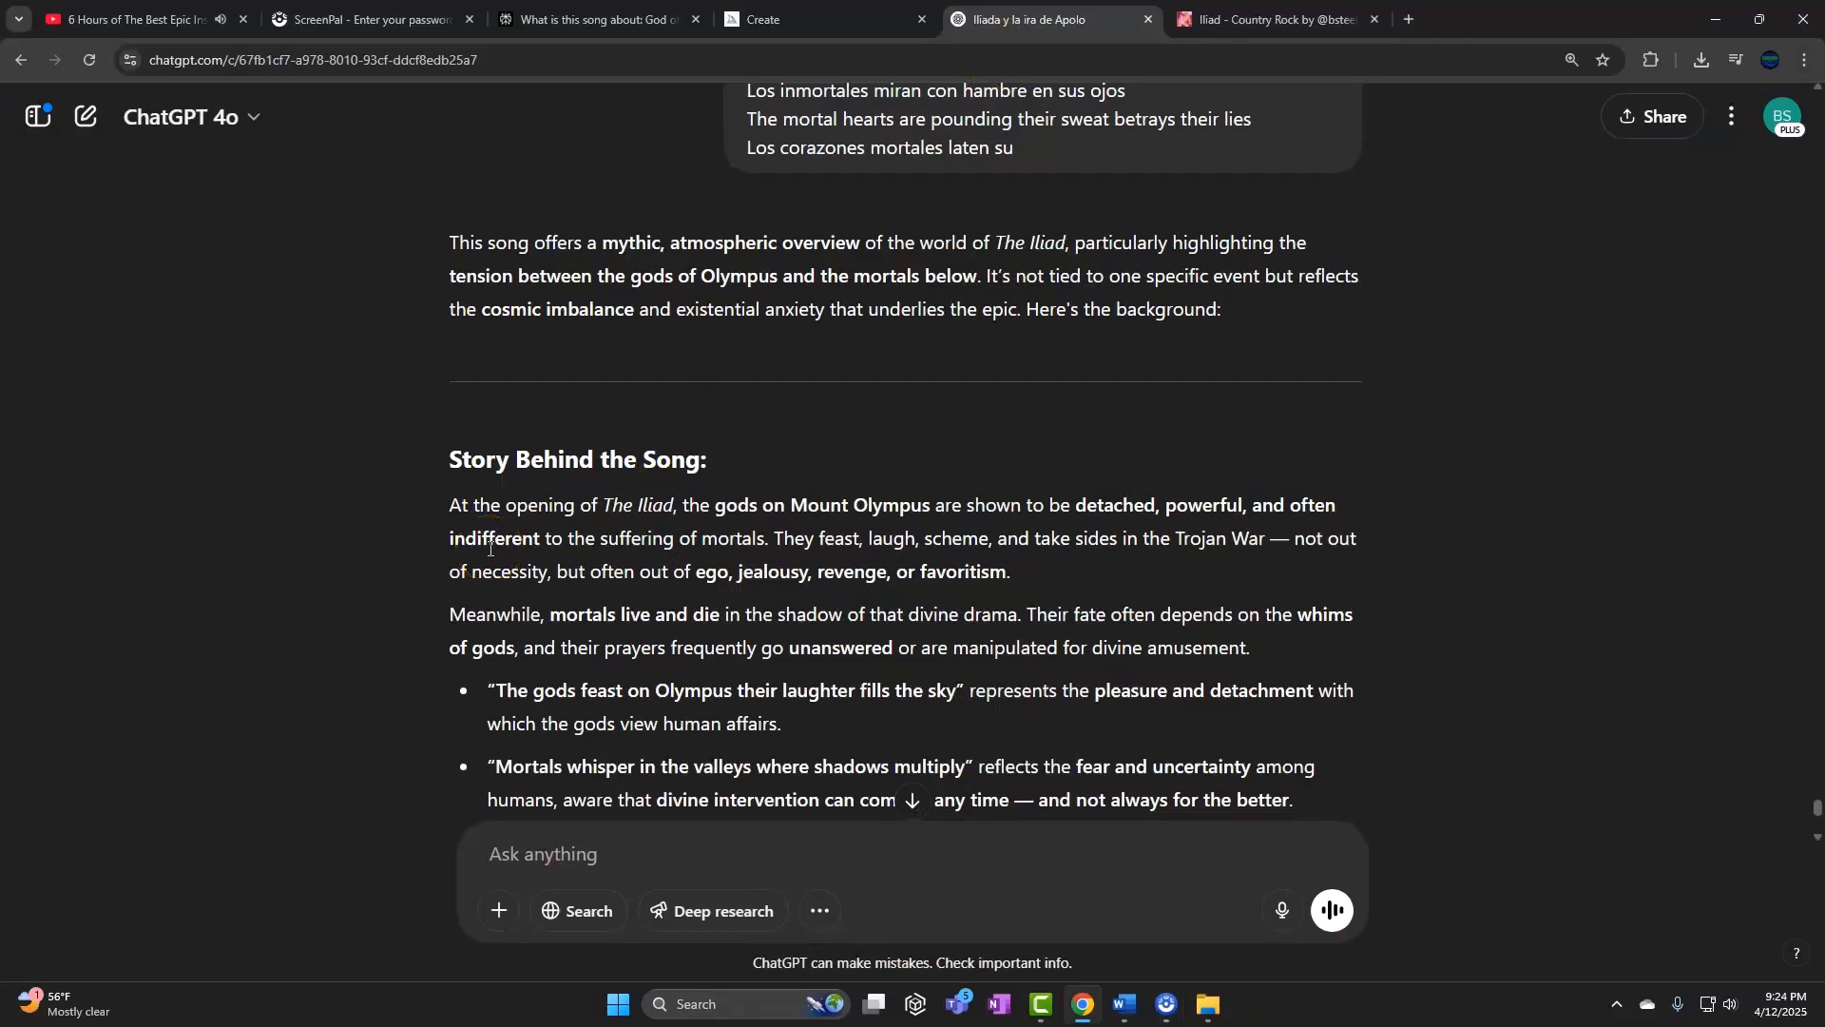
Bring up the Iliad Word document listing the numbered Book one song titles
left_click(1123, 1007)
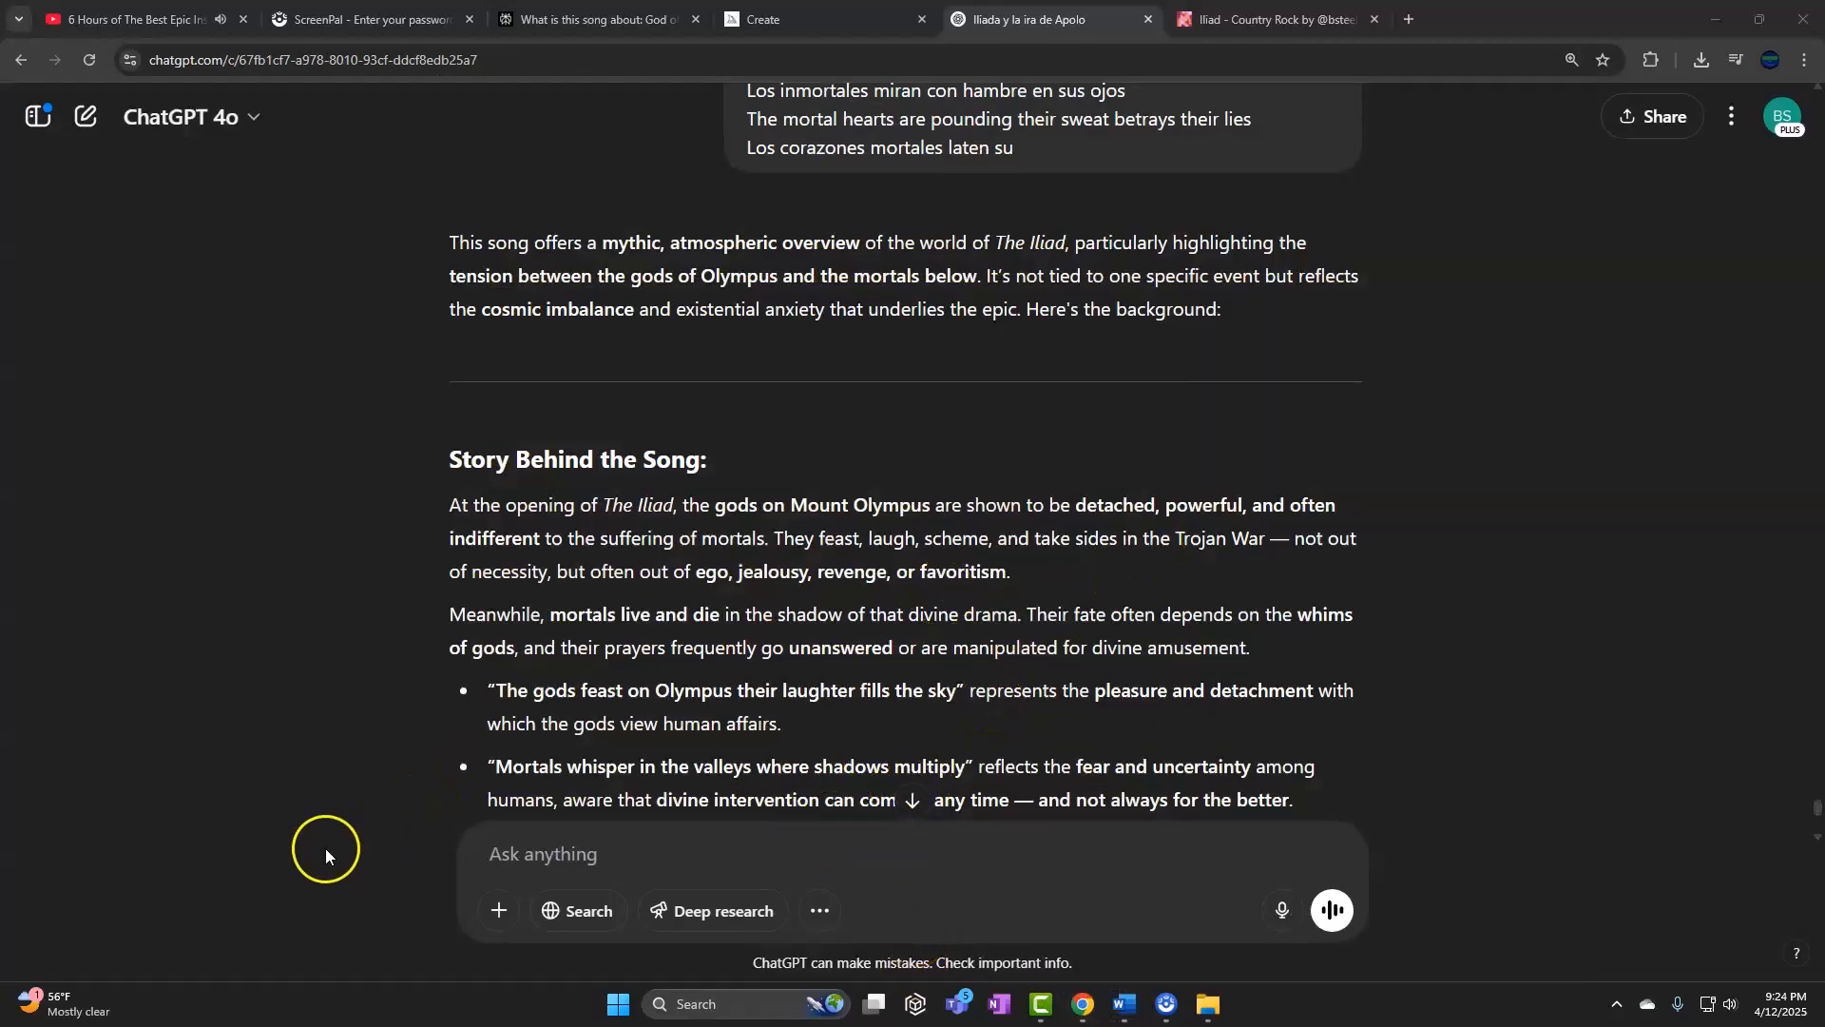
key("alt+Tab")
scroll(654, 717, "up", 5)
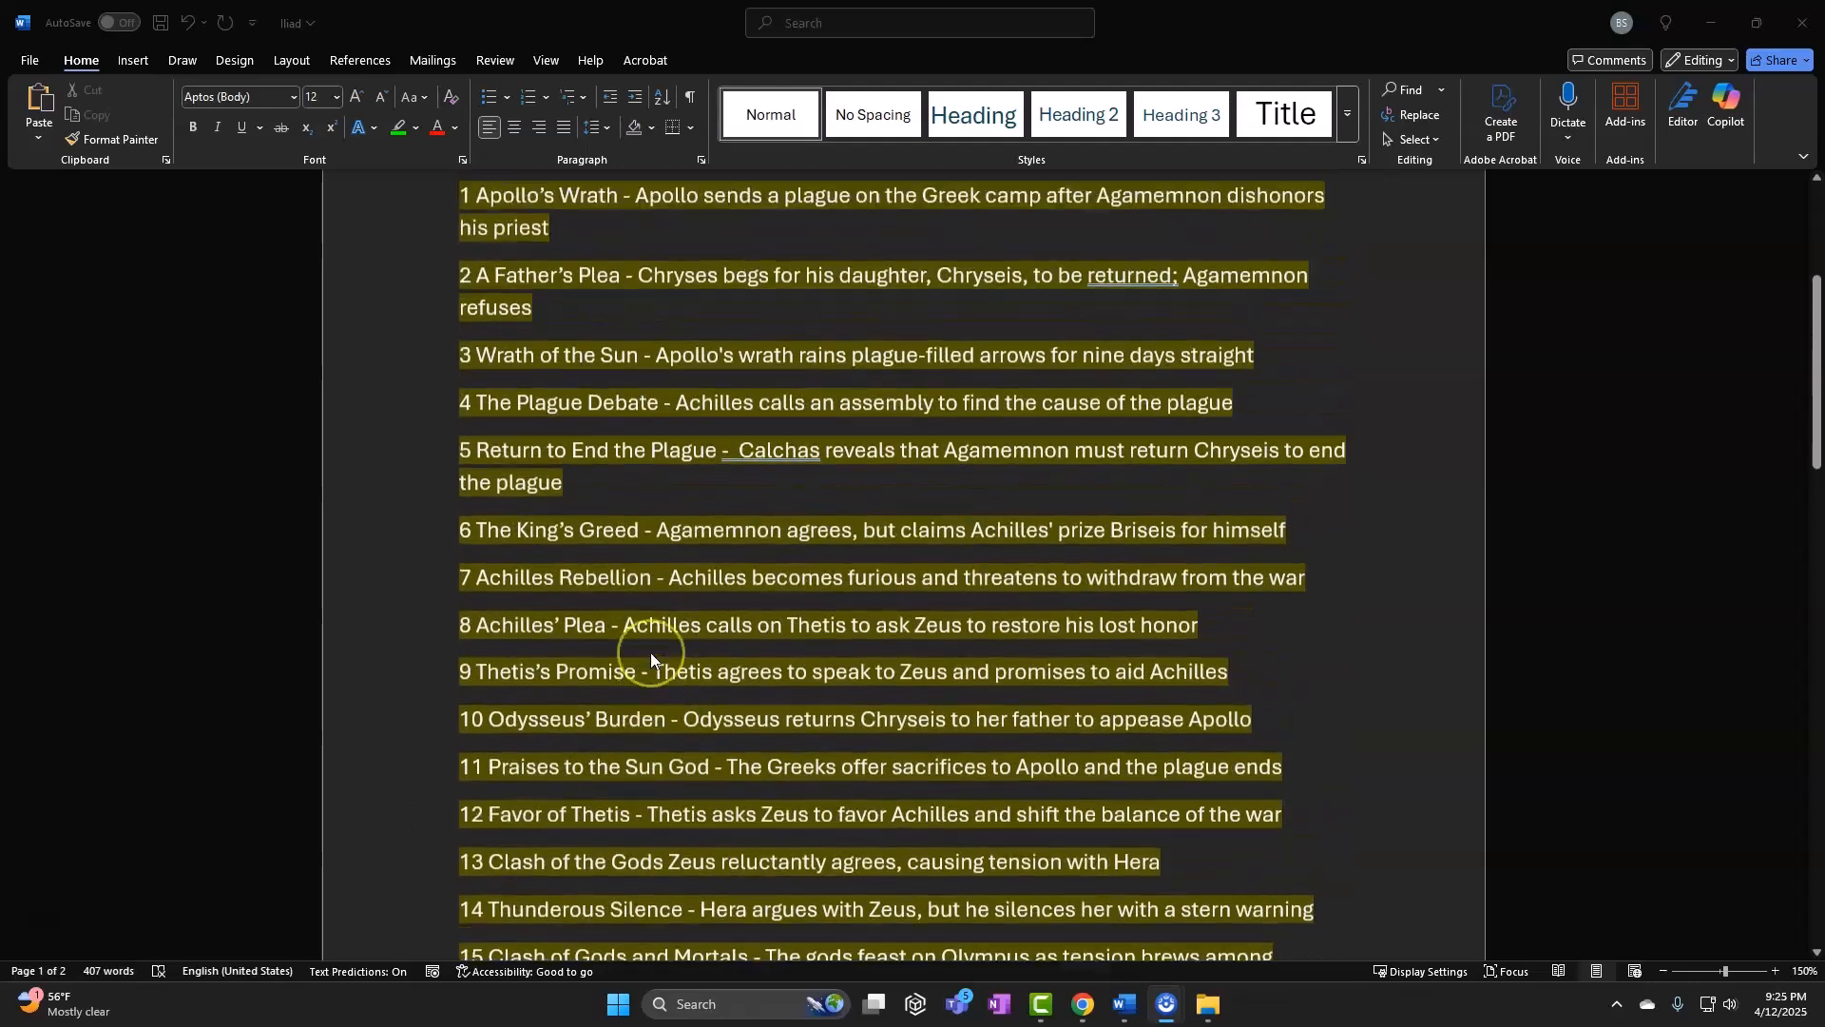
Minimize the Iliad song list in Word to reveal the ChatGPT song explanation
left_click(640, 293)
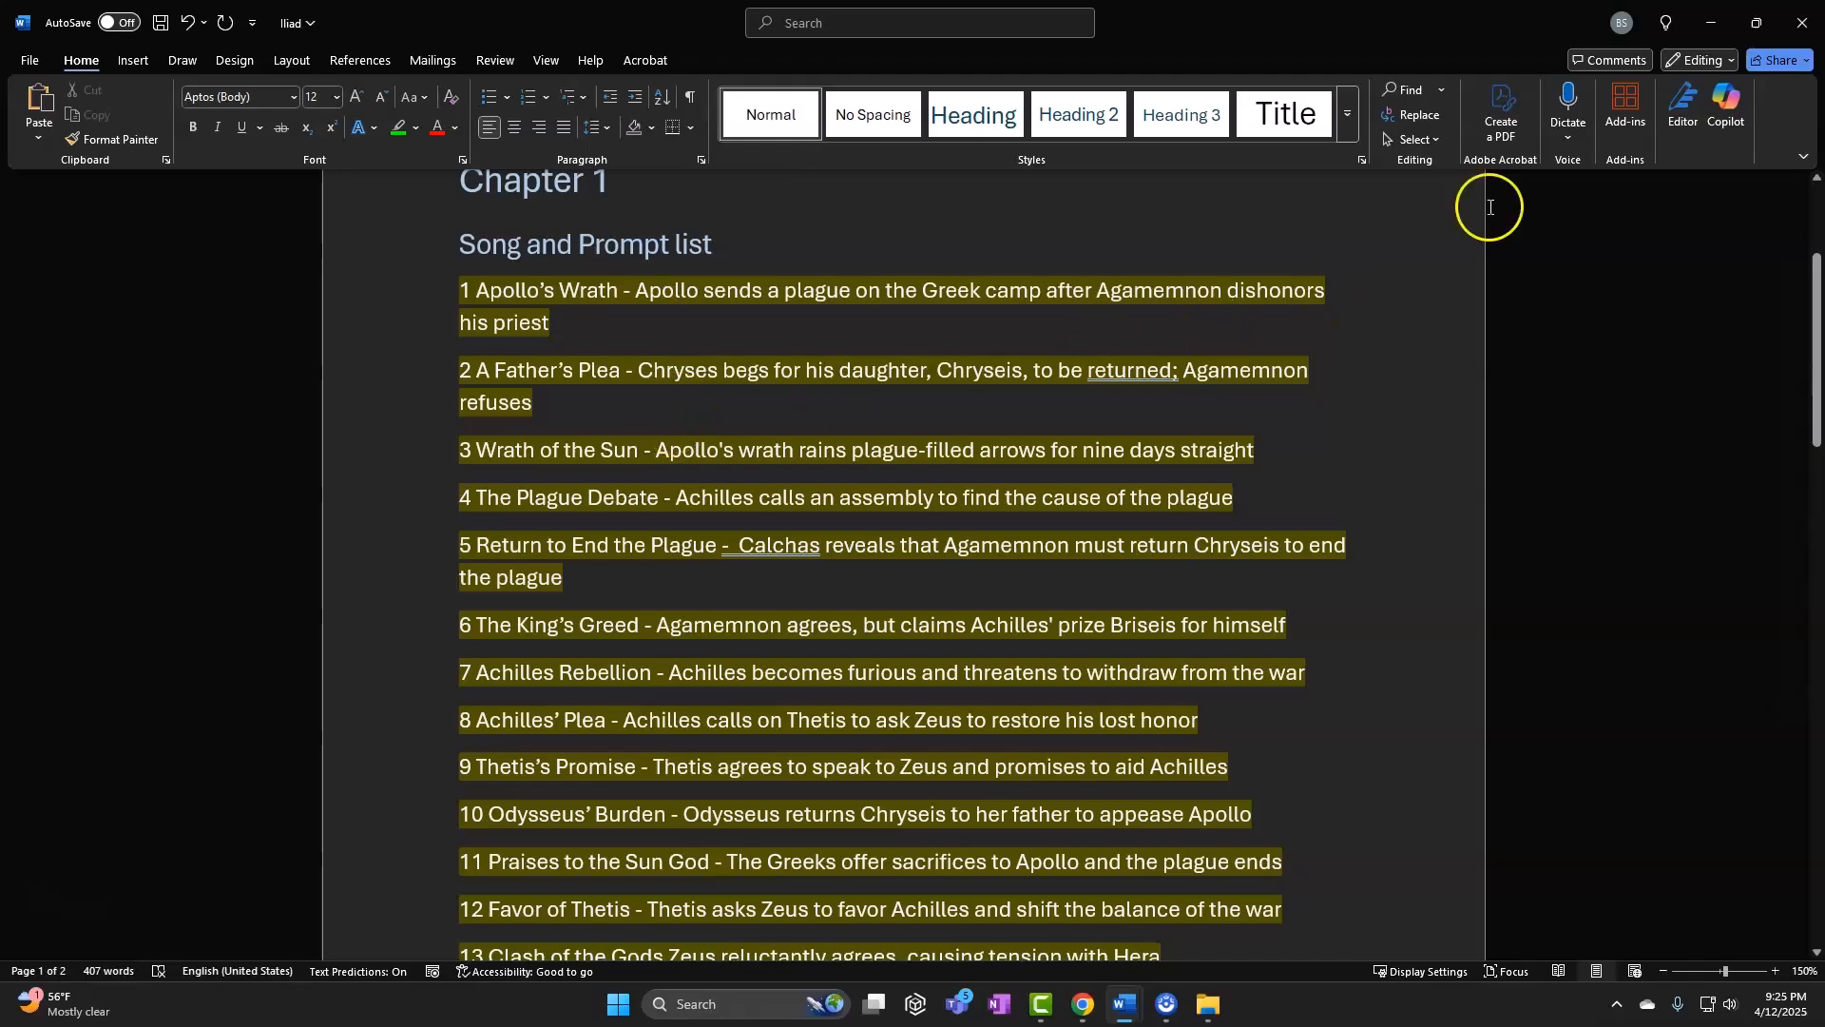
left_click(1711, 22)
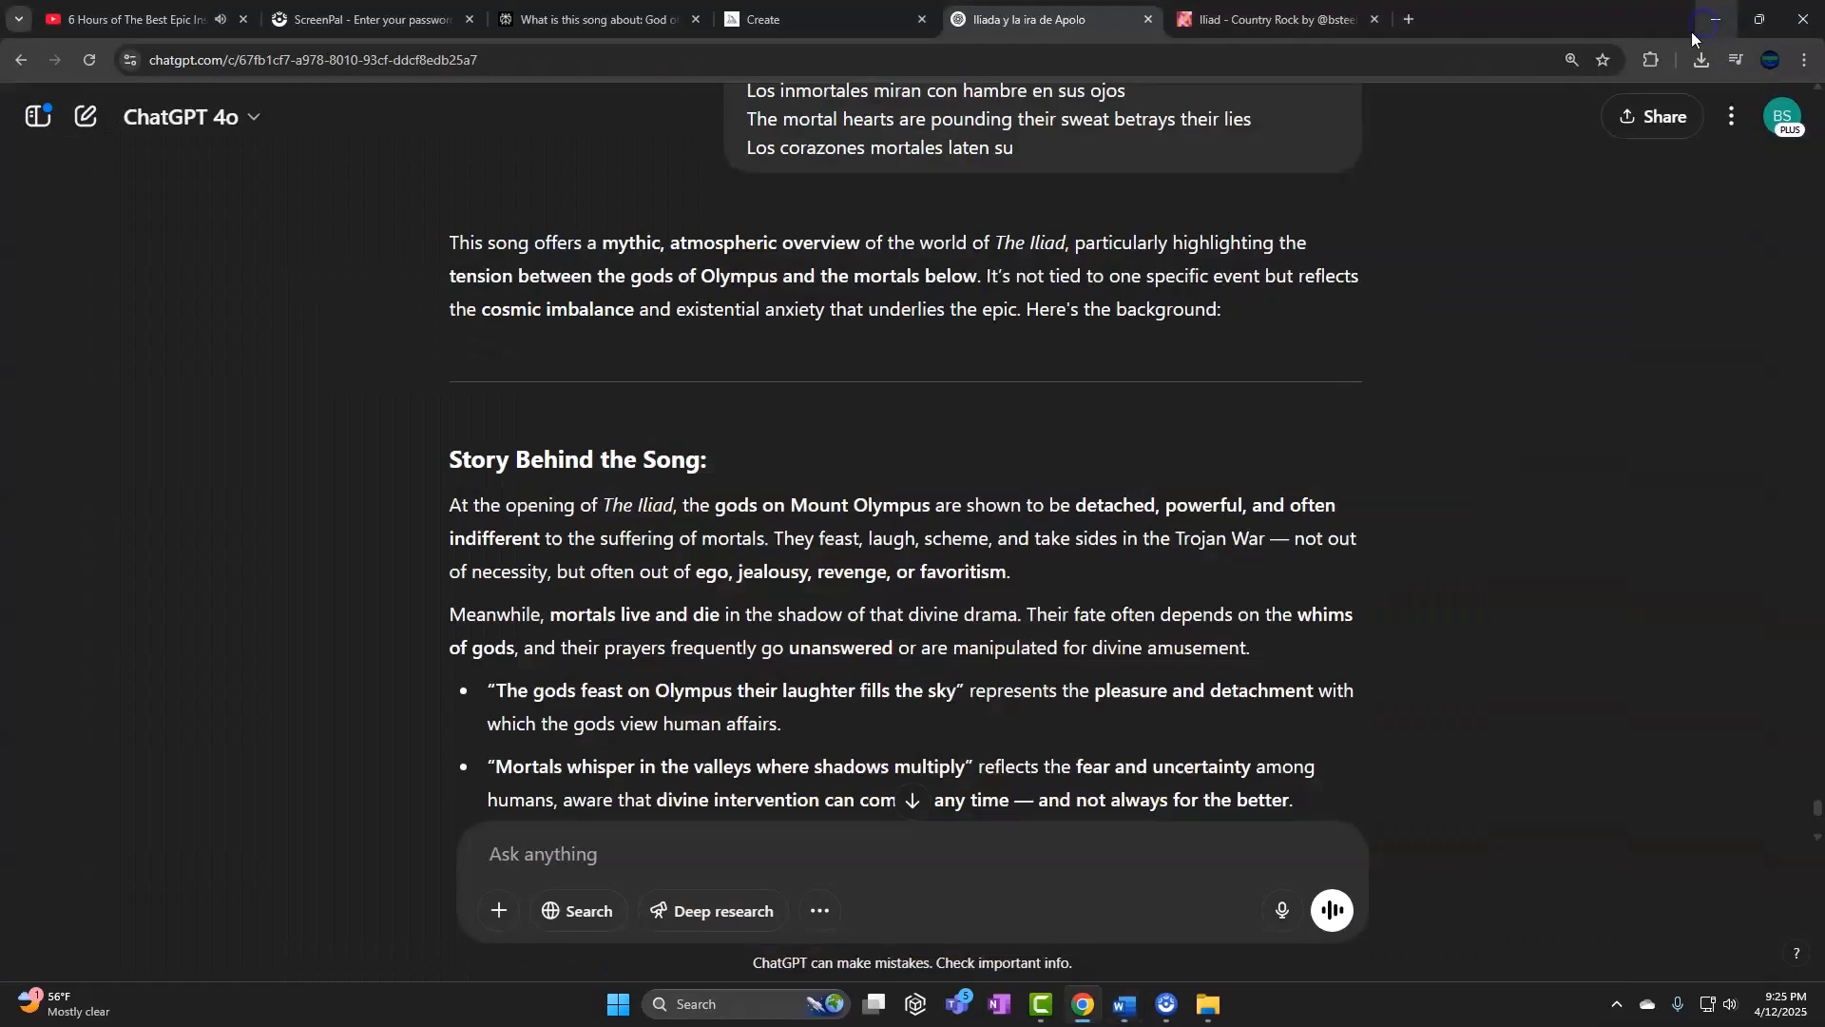
left_click(1297, 15)
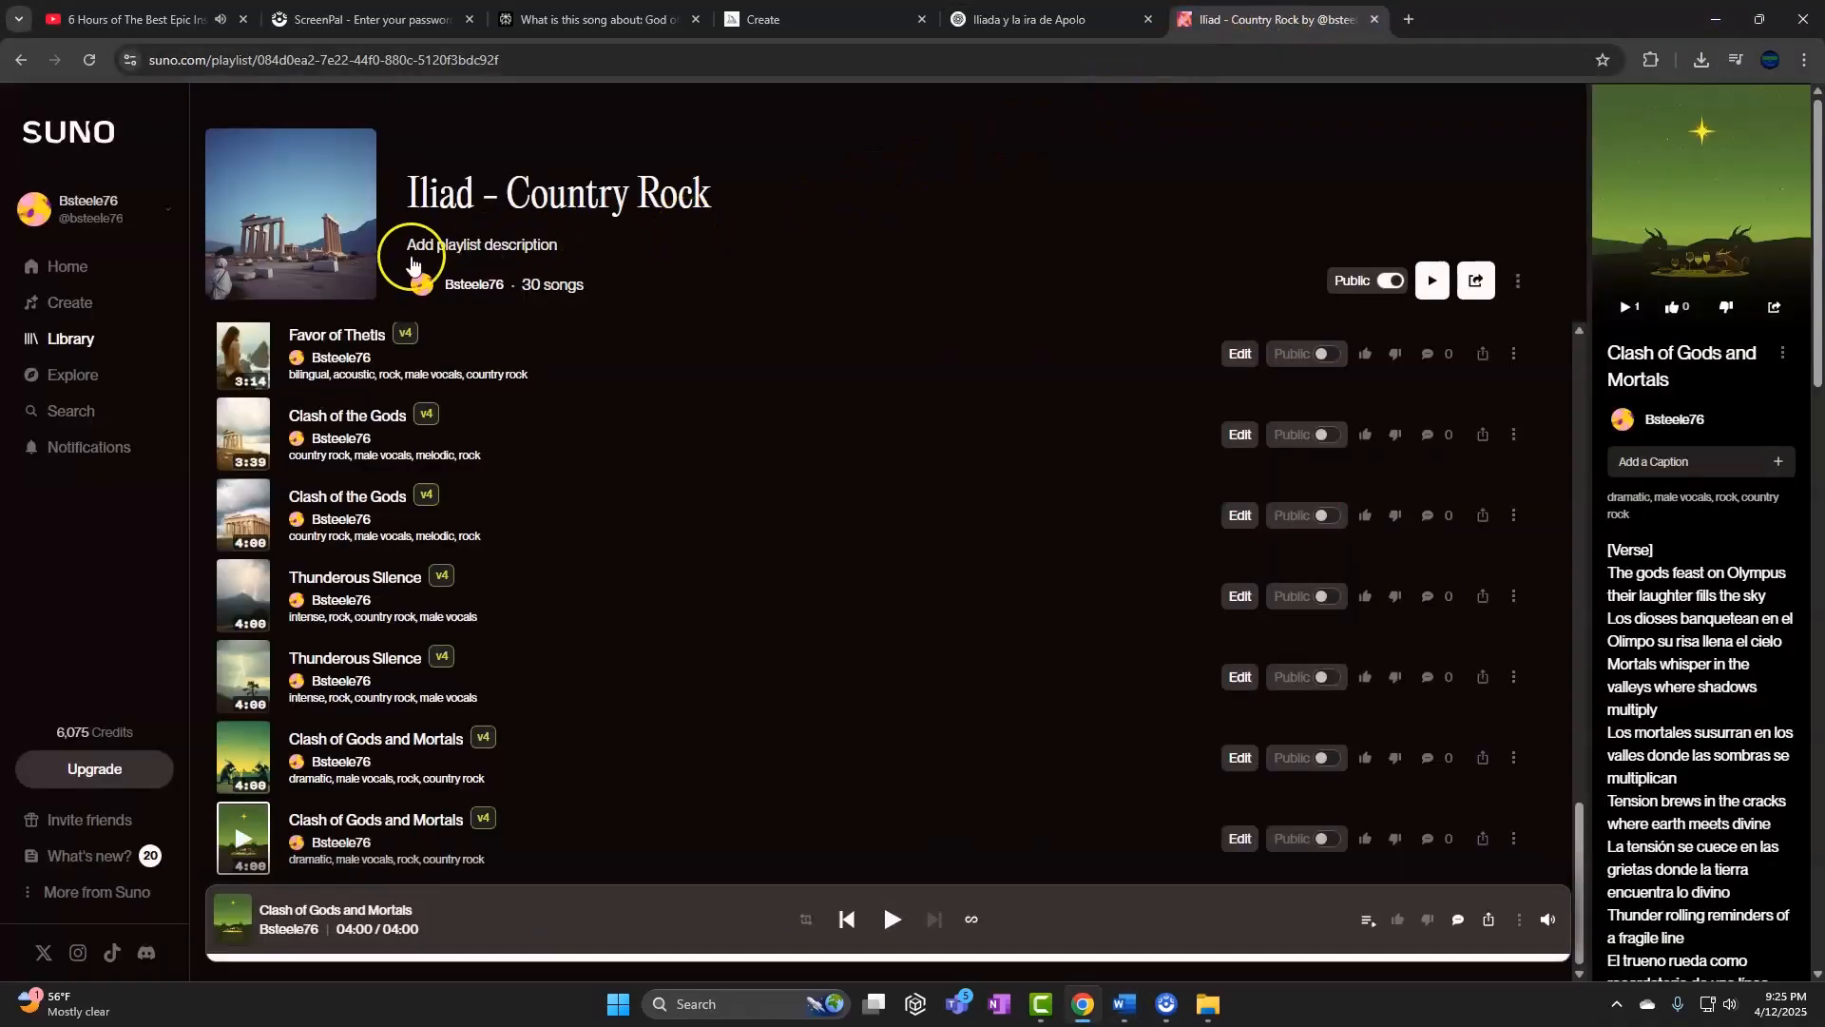
left_click(102, 303)
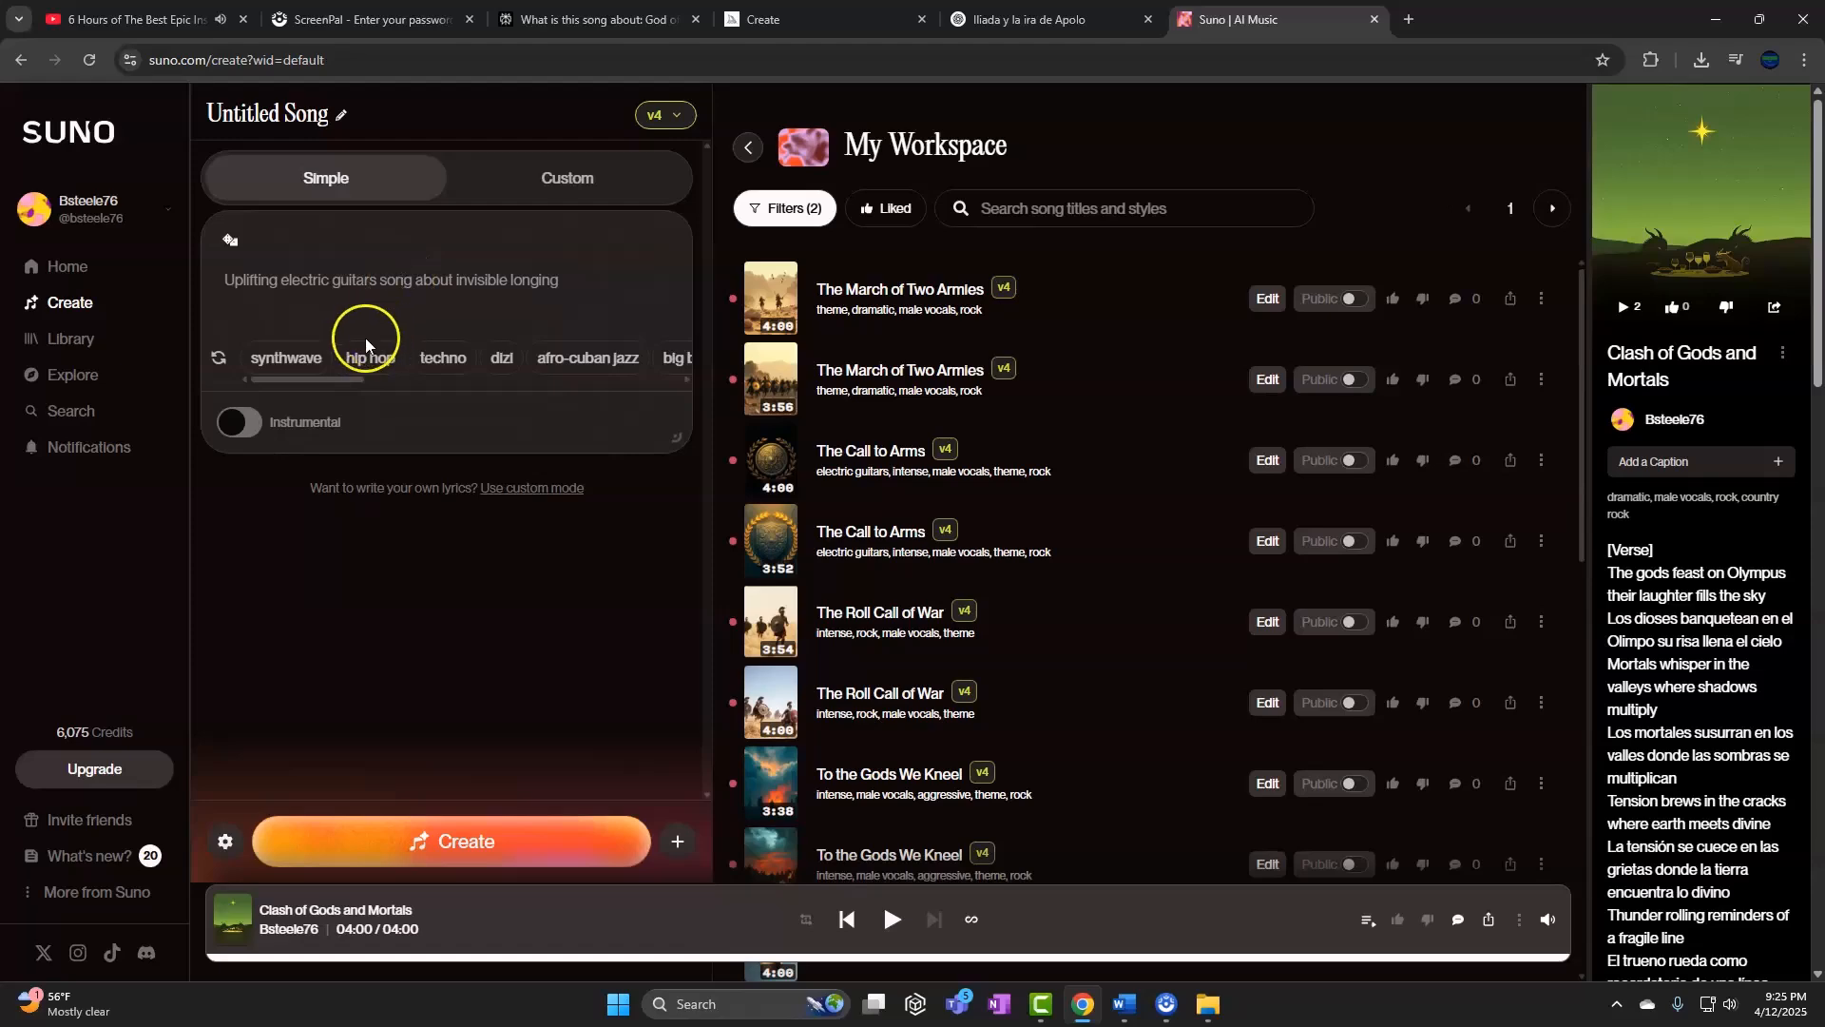
left_click(96, 344)
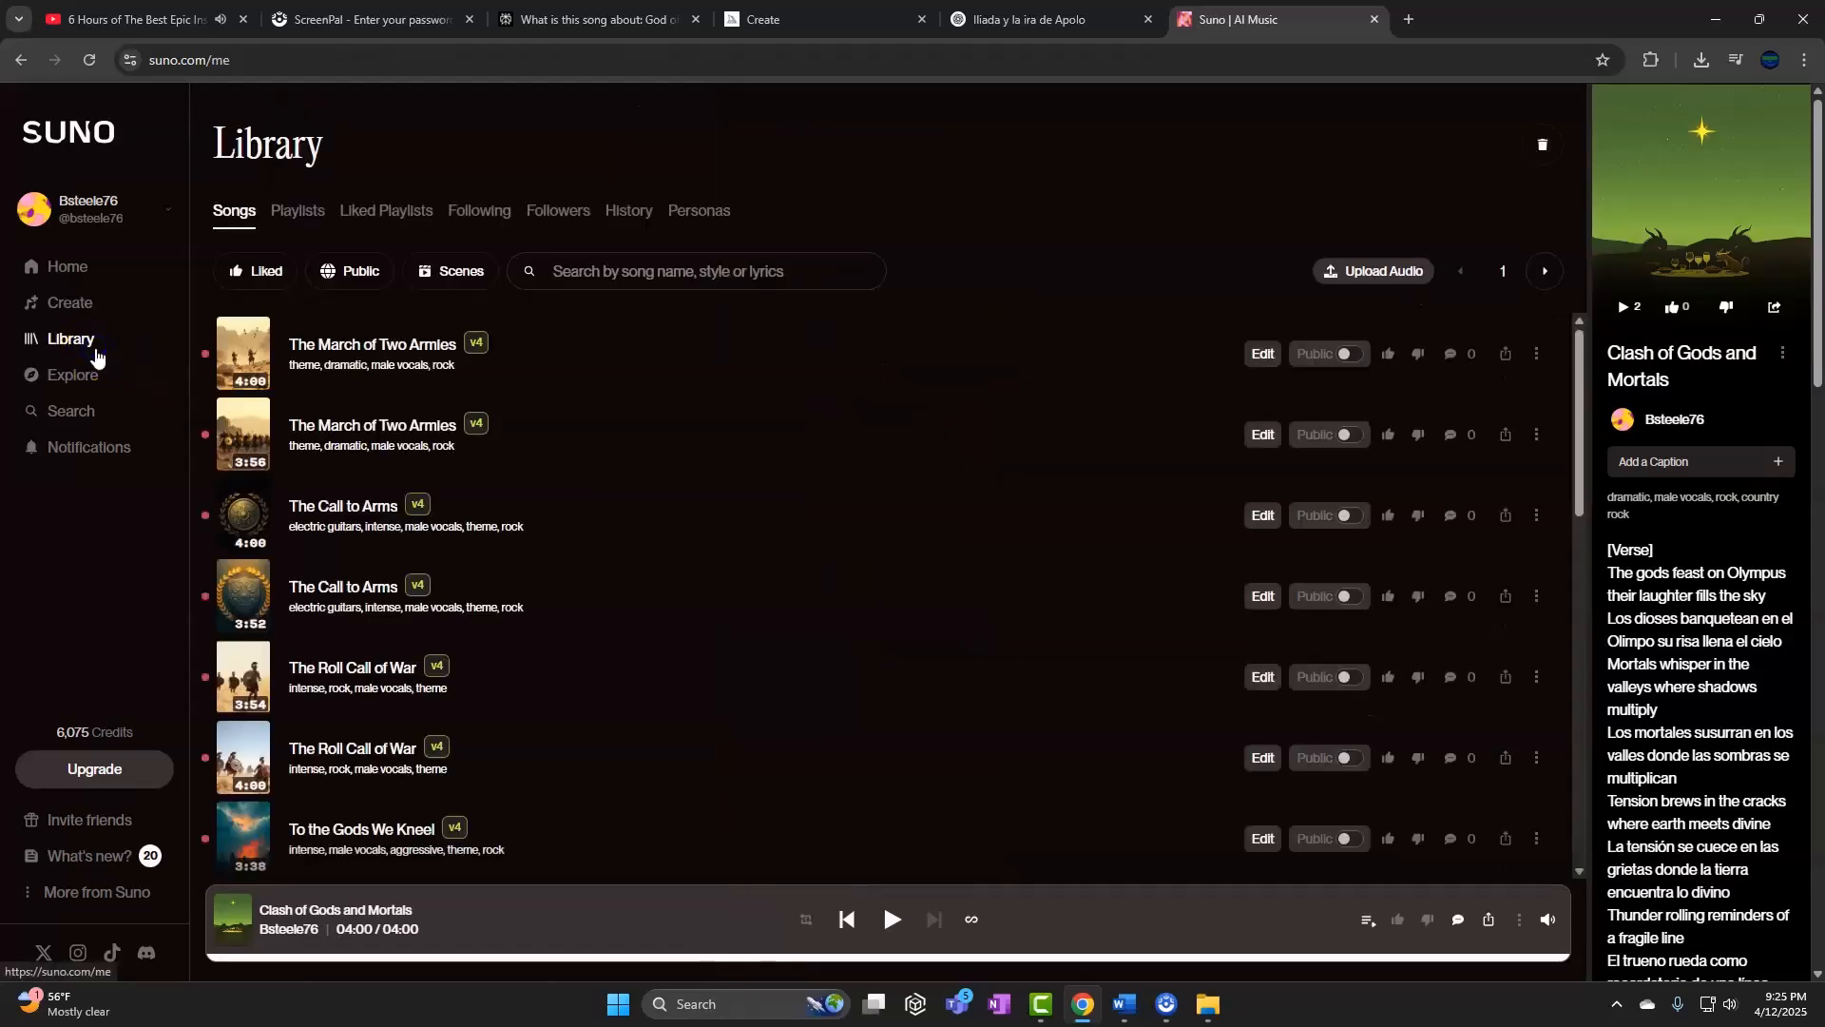
left_click(305, 222)
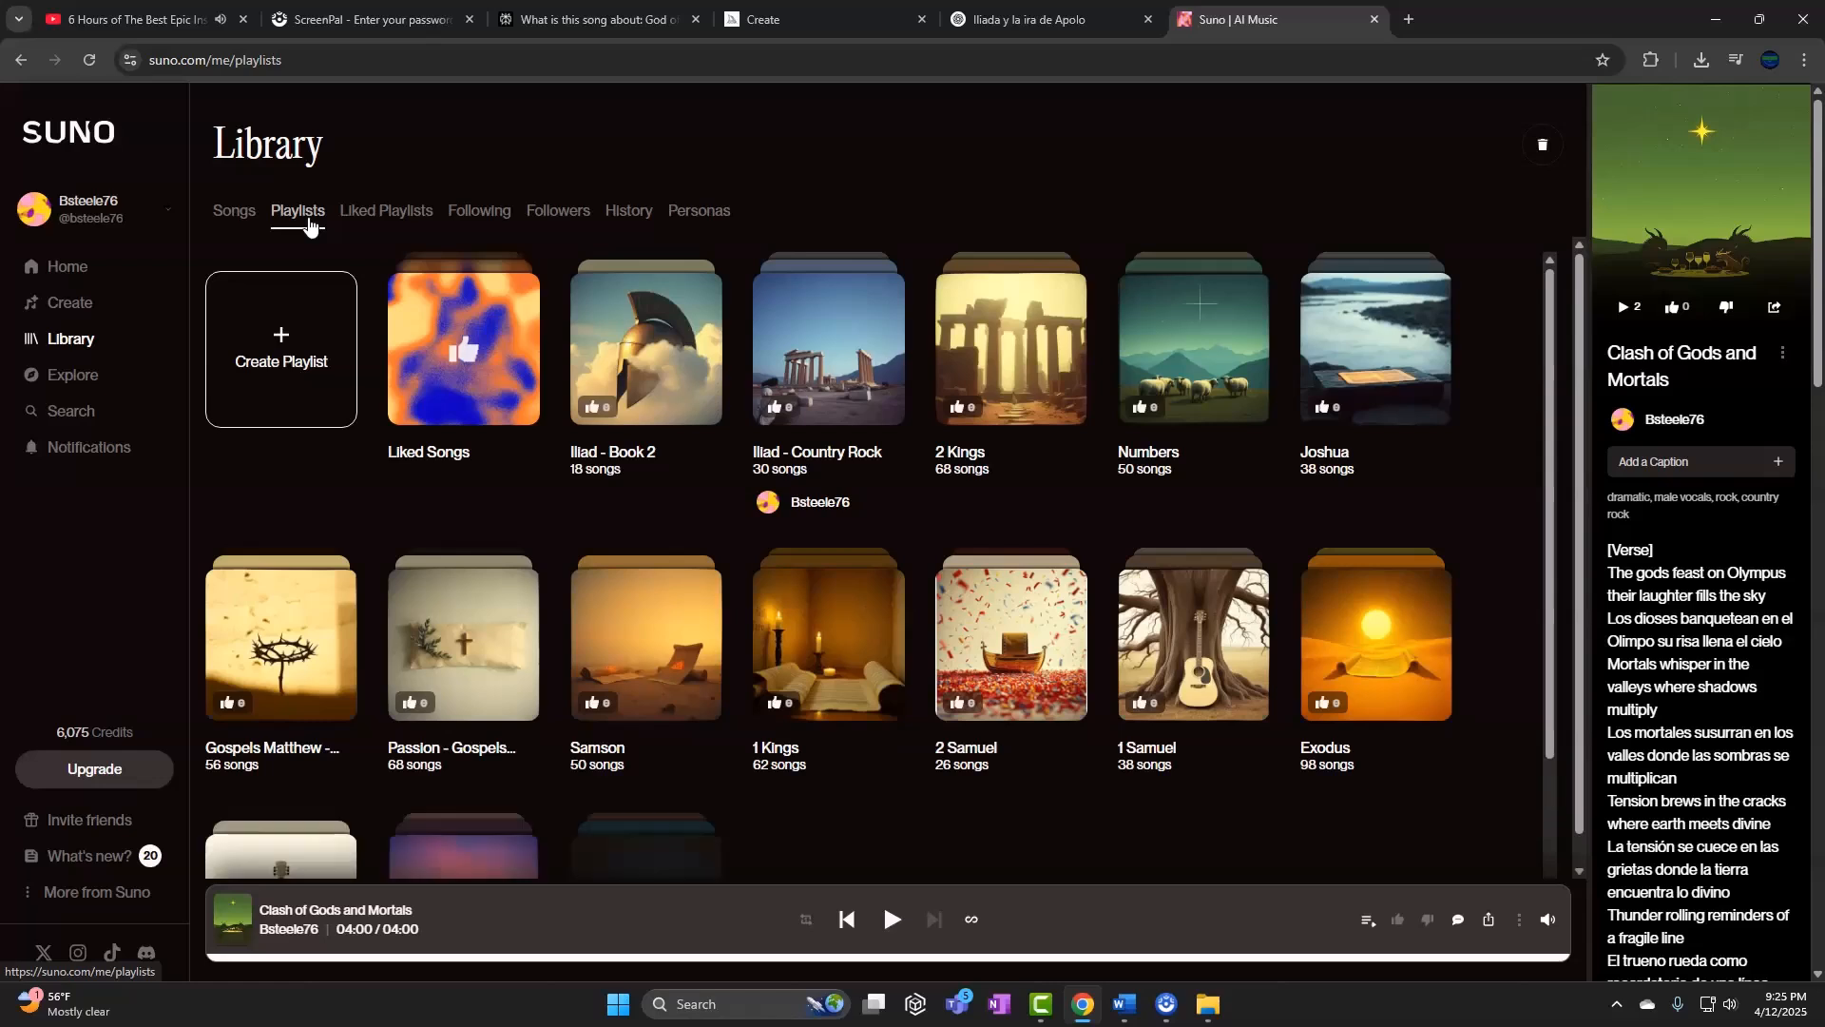
left_click(649, 372)
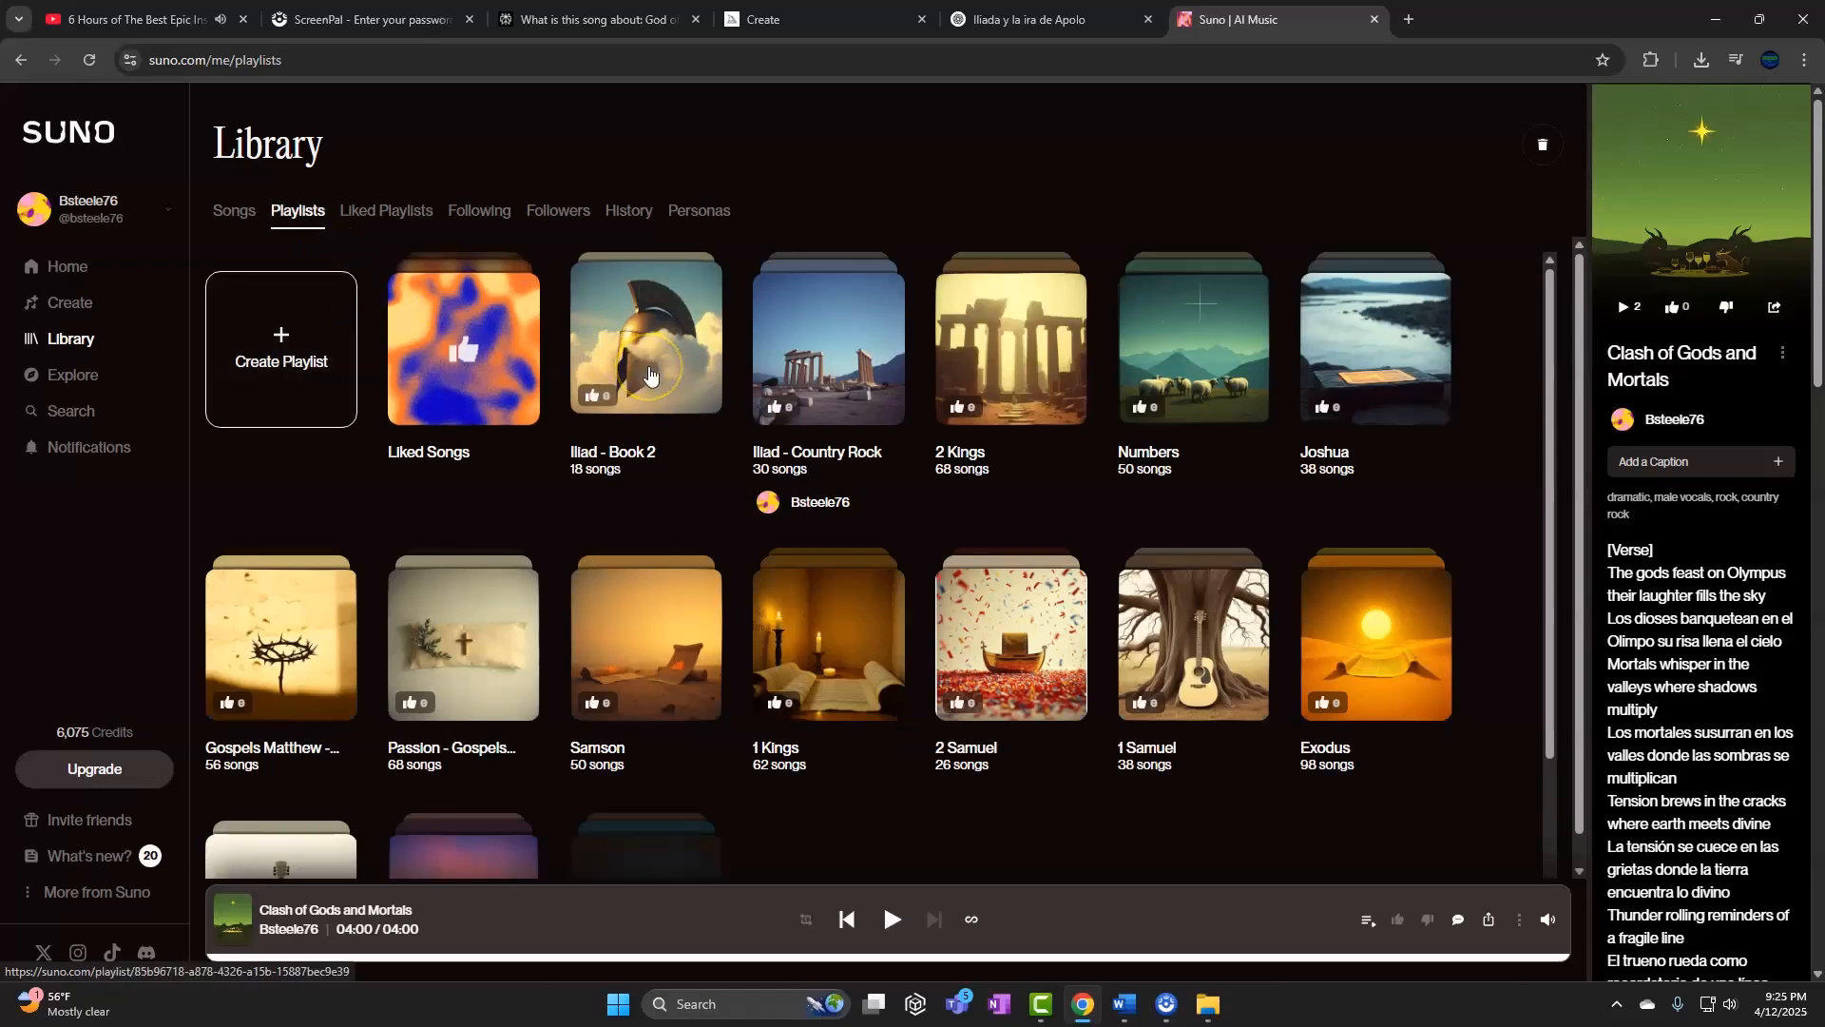
left_click(836, 346)
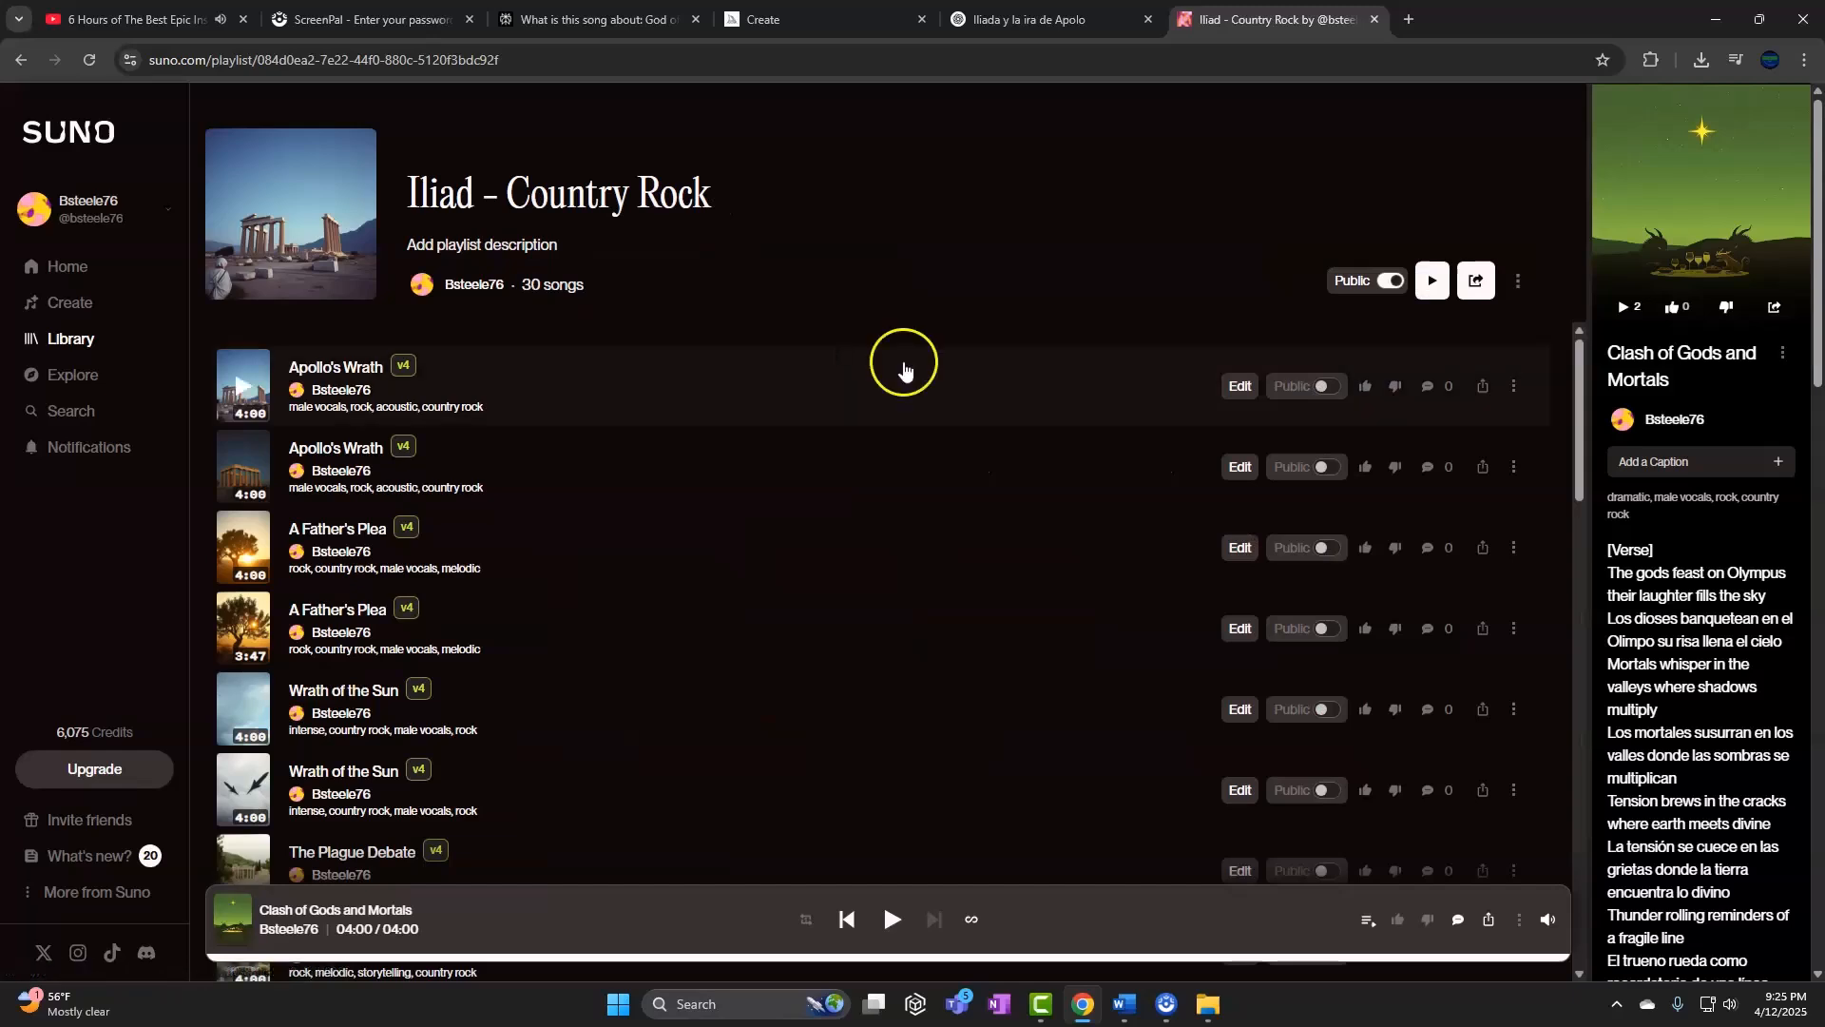
left_click(1467, 285)
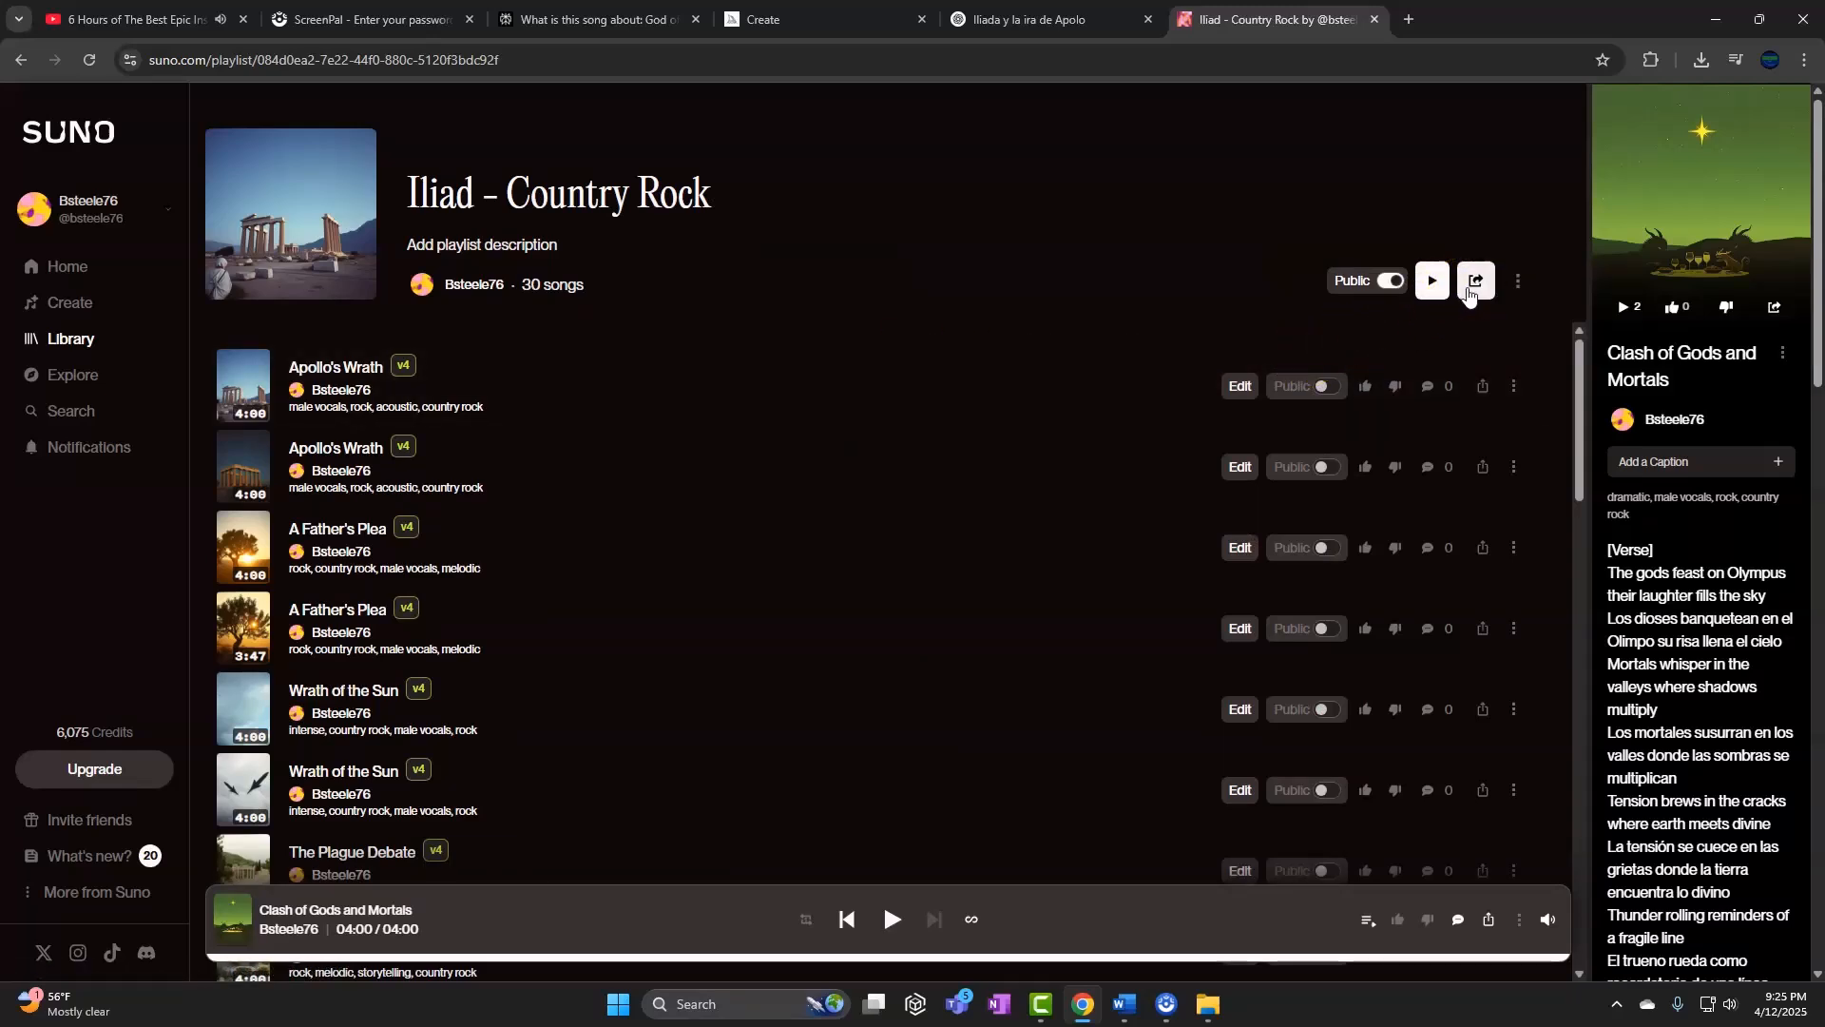
left_click(1618, 601)
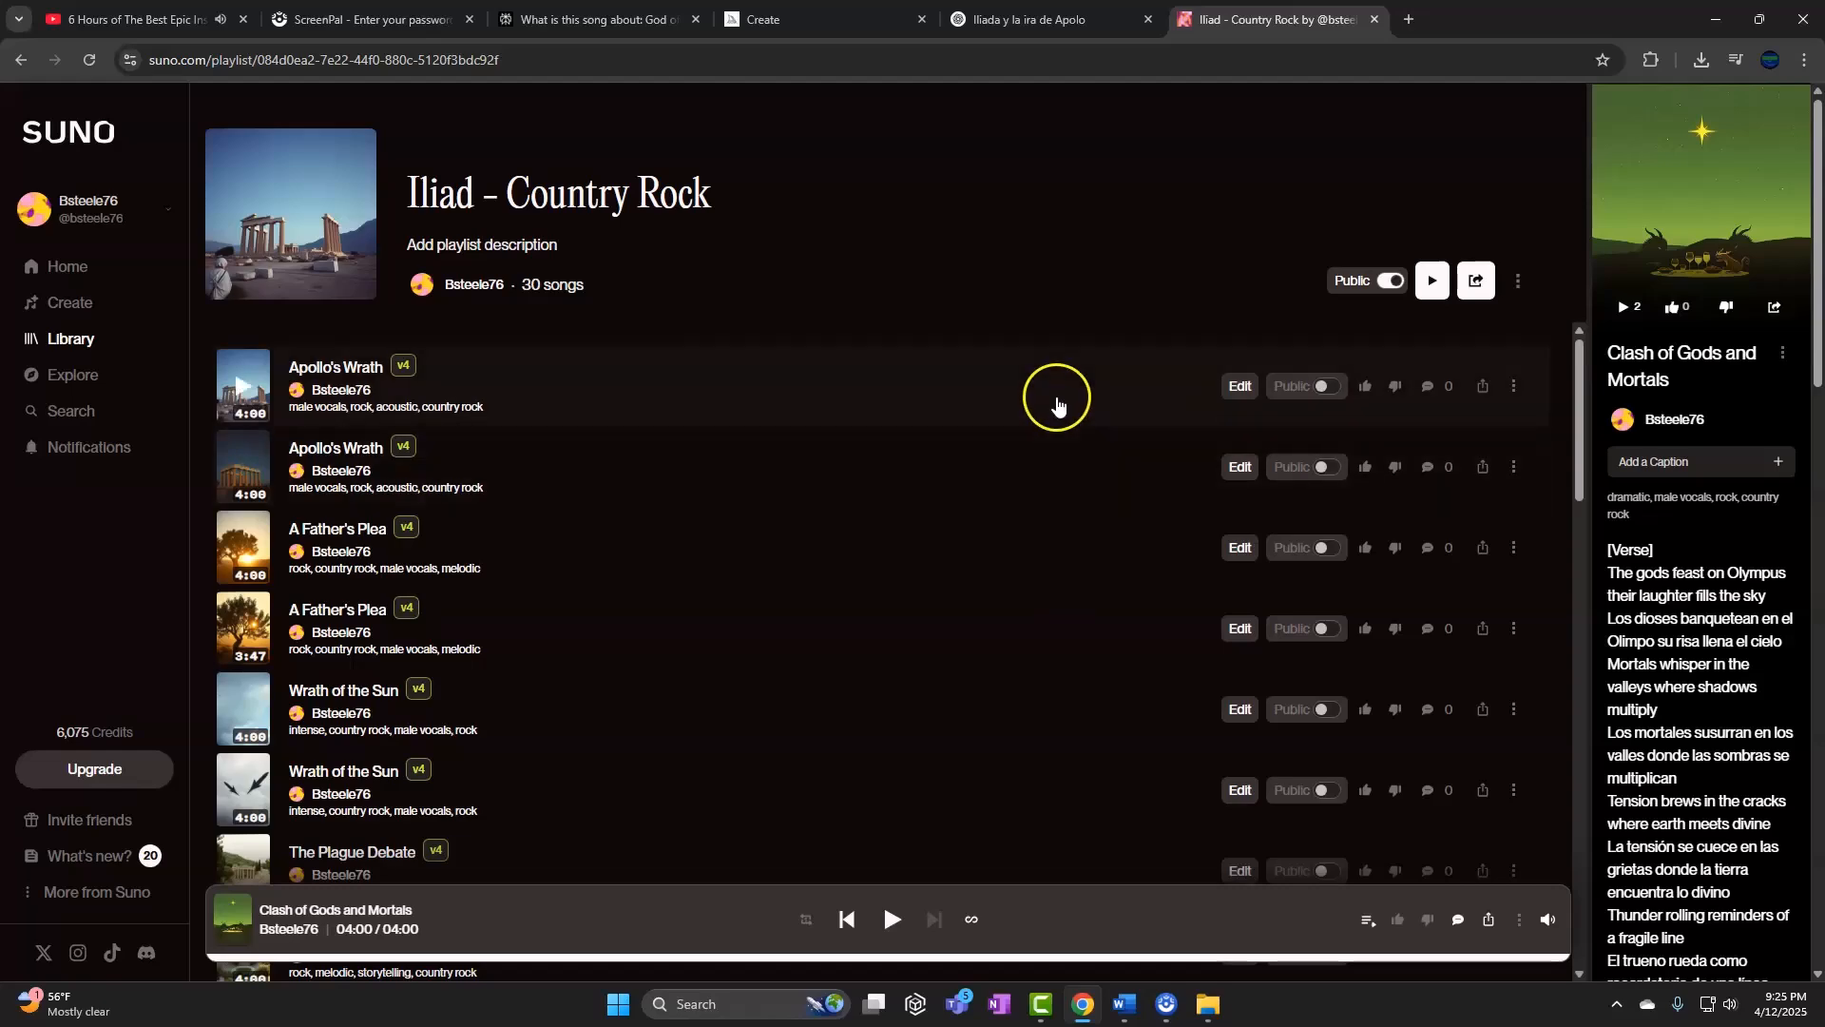
left_click(1056, 20)
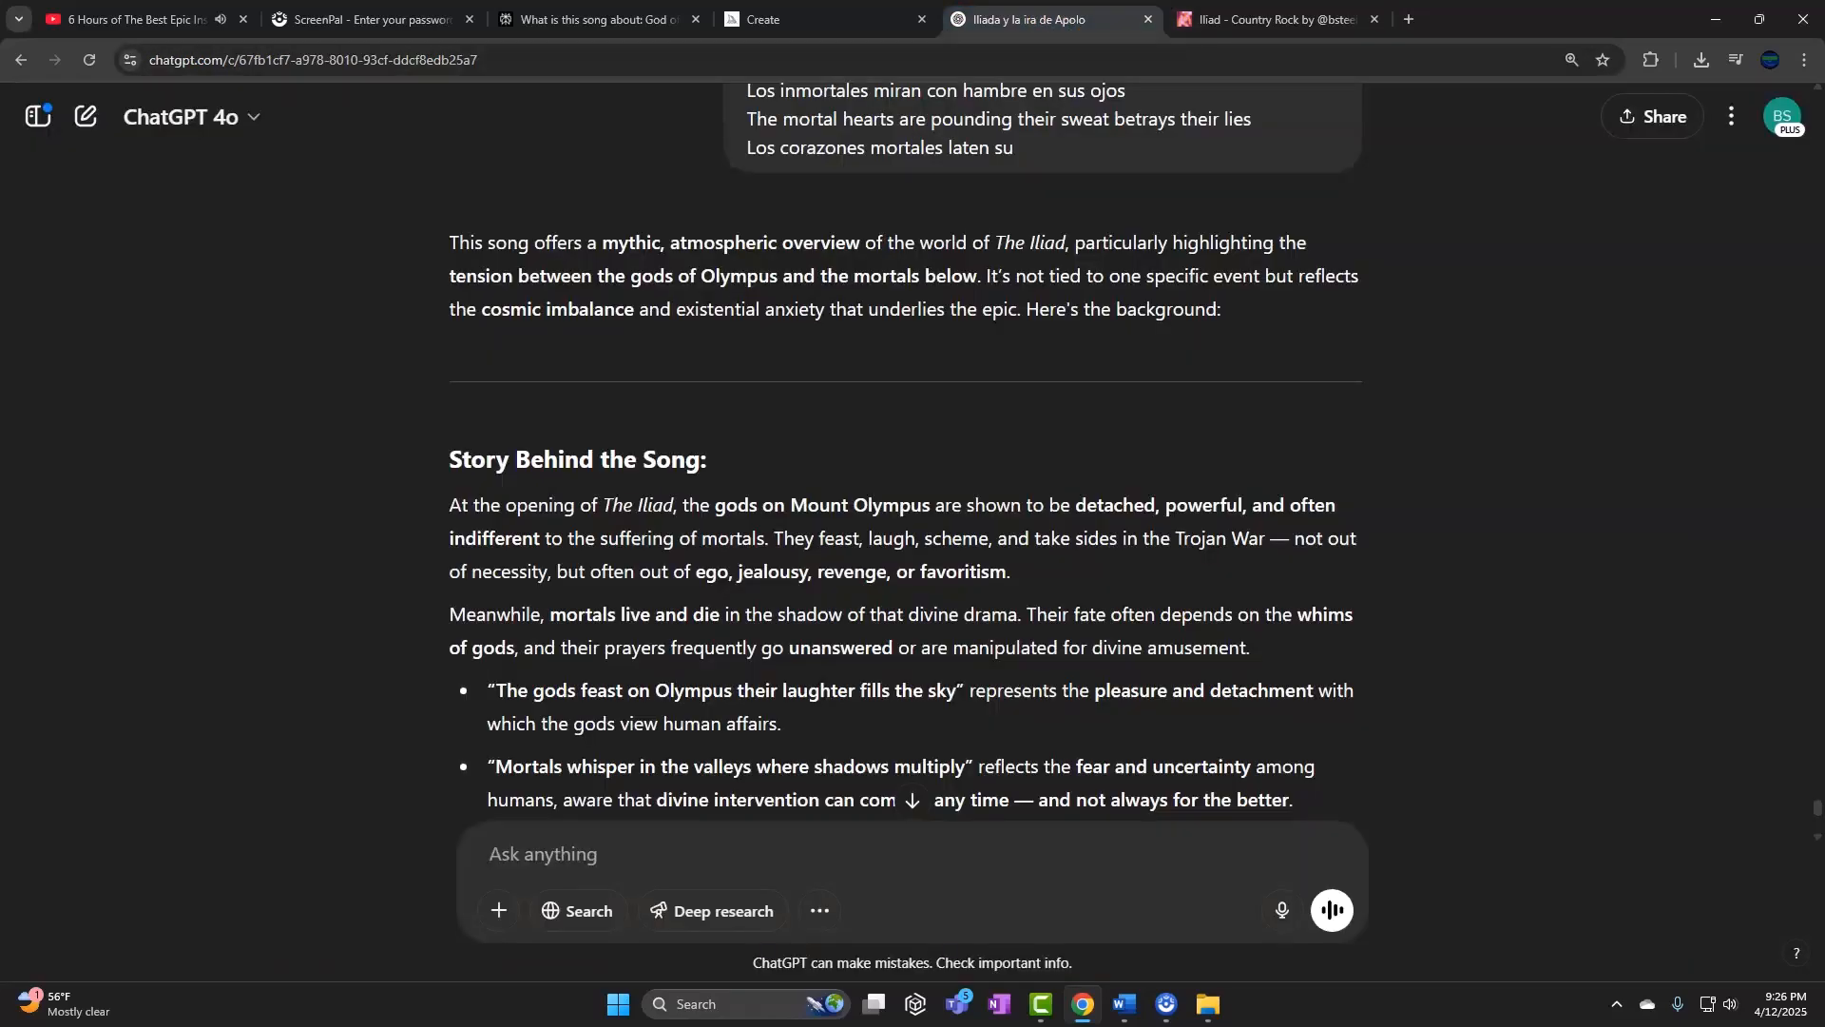
Look over the Midjourney Iliad images, then return to the Suno 'Iliad - Country Rock' playlist
left_click(818, 19)
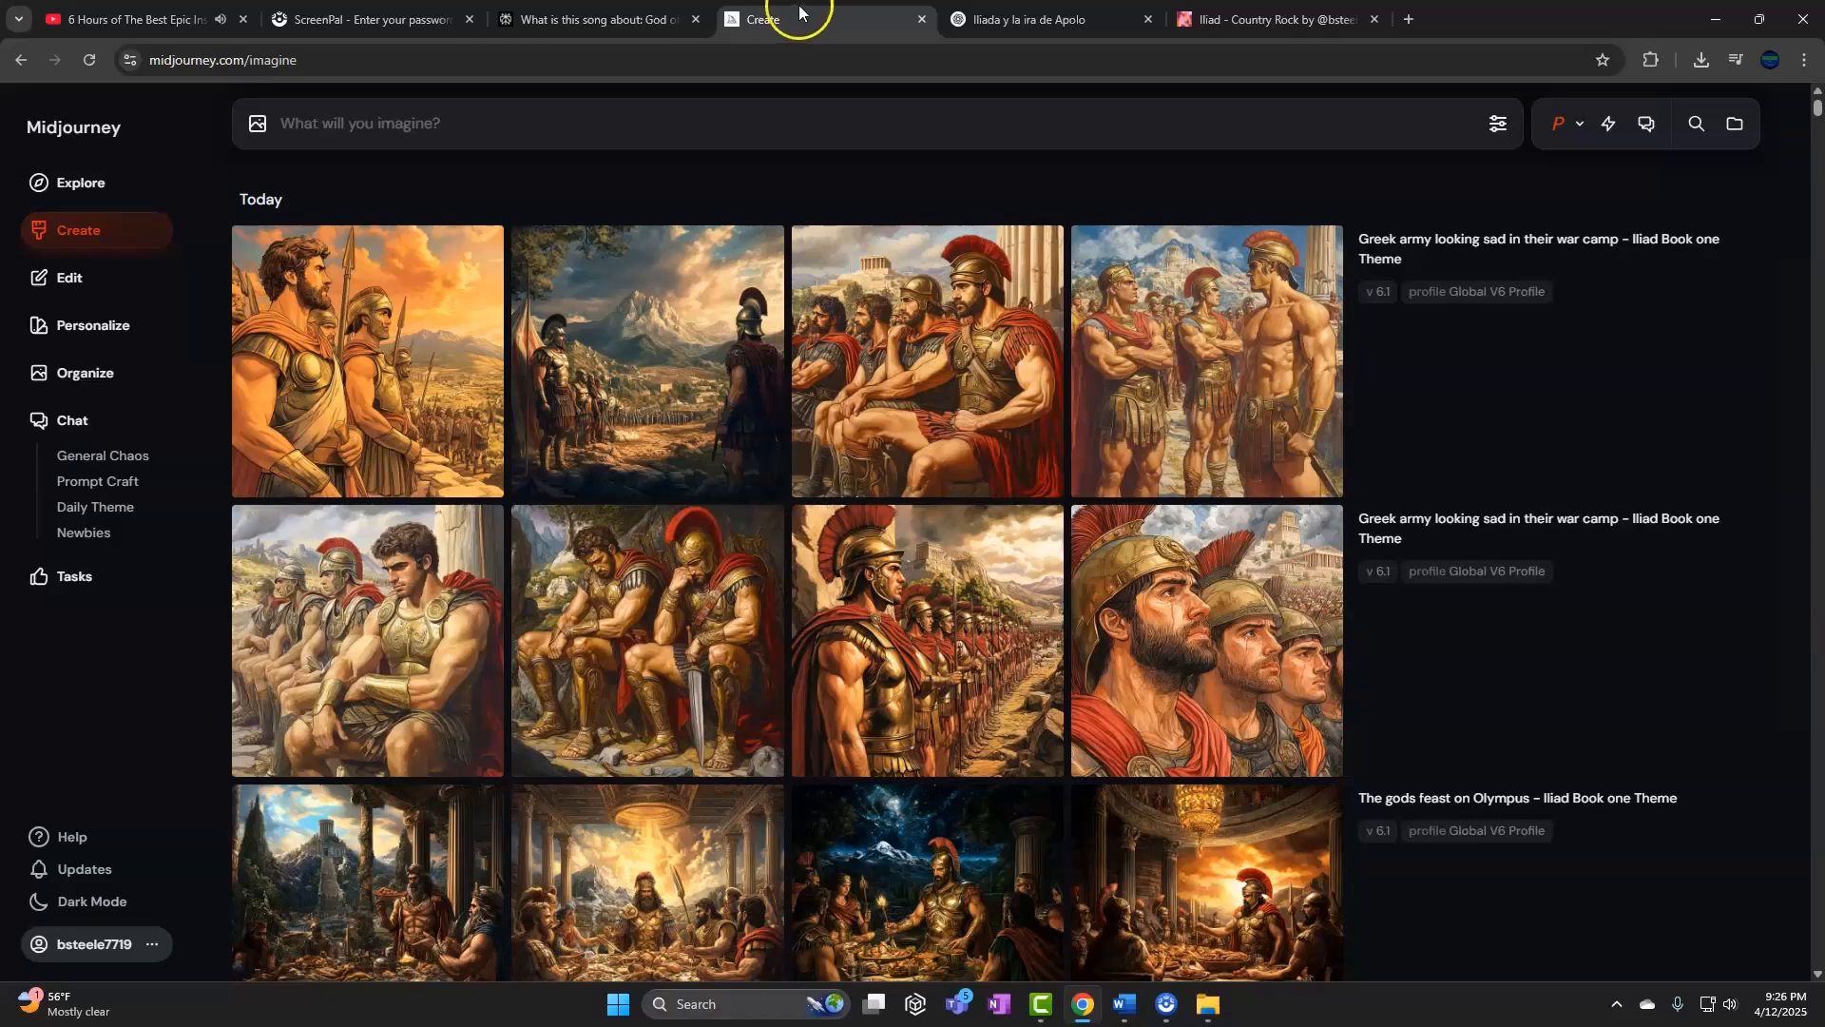
left_click(785, 125)
mouse_move(844, 304)
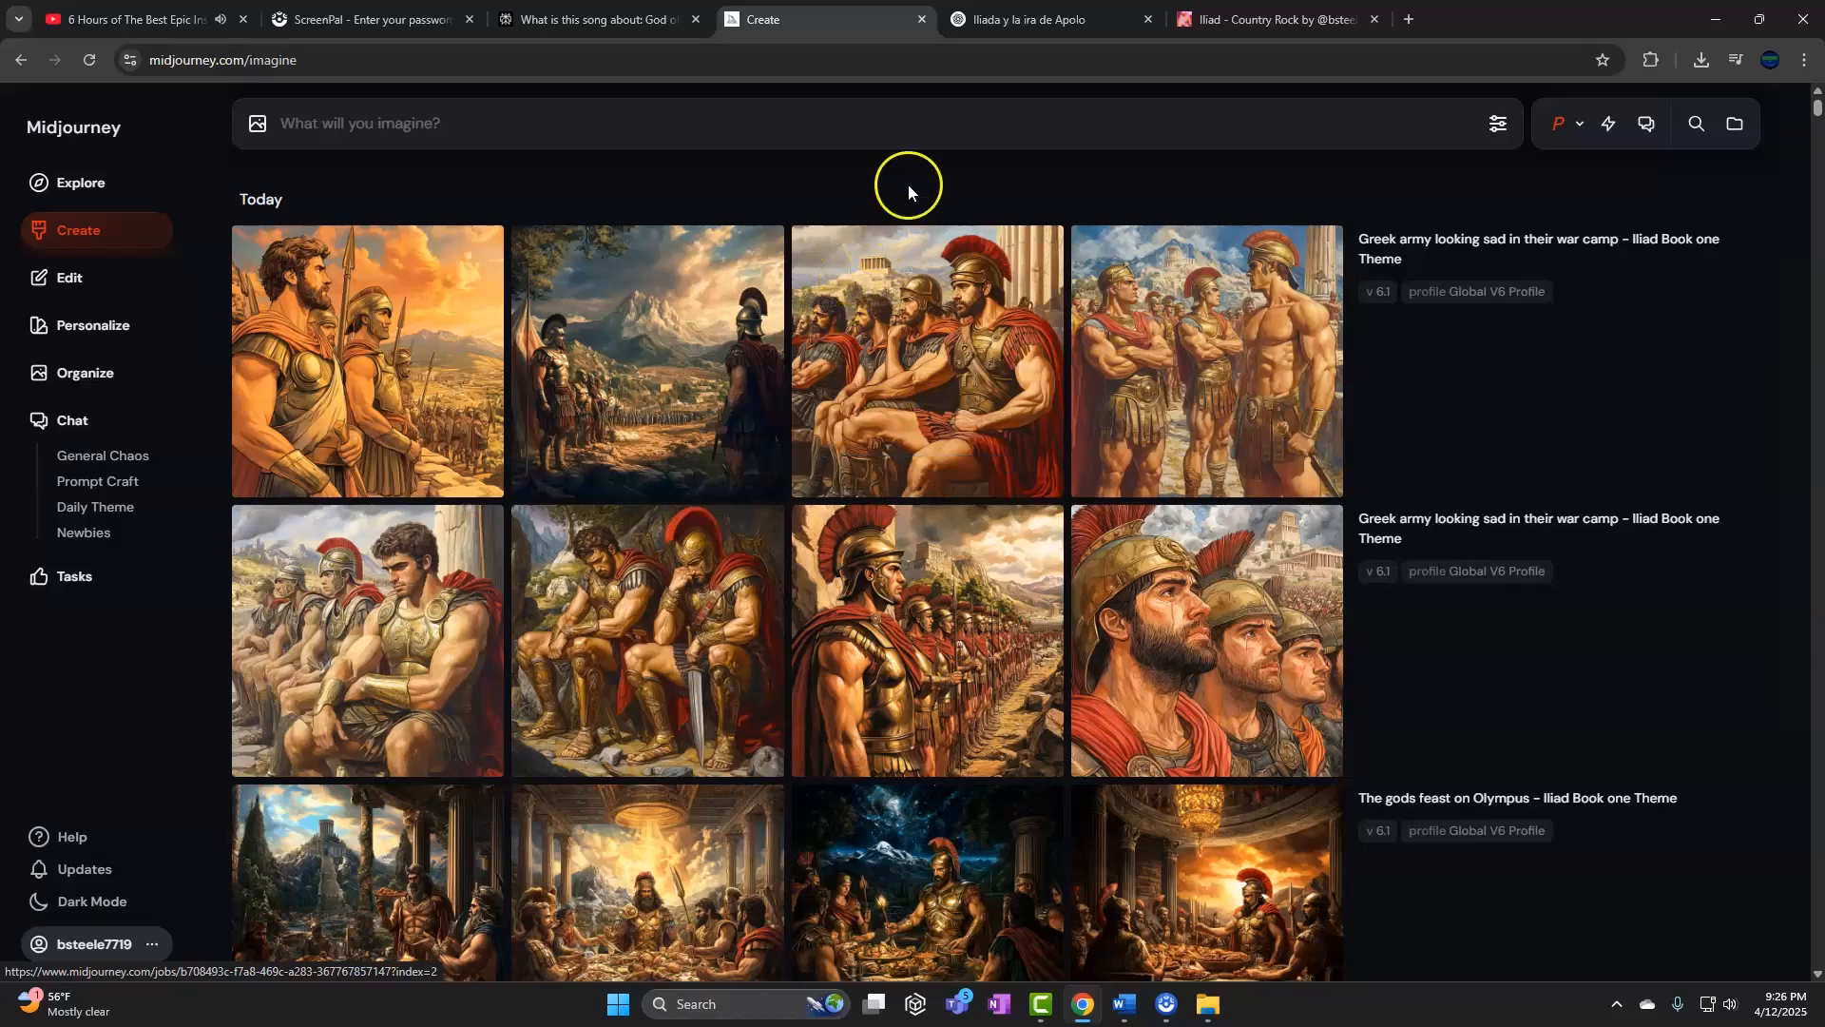
left_click(1008, 19)
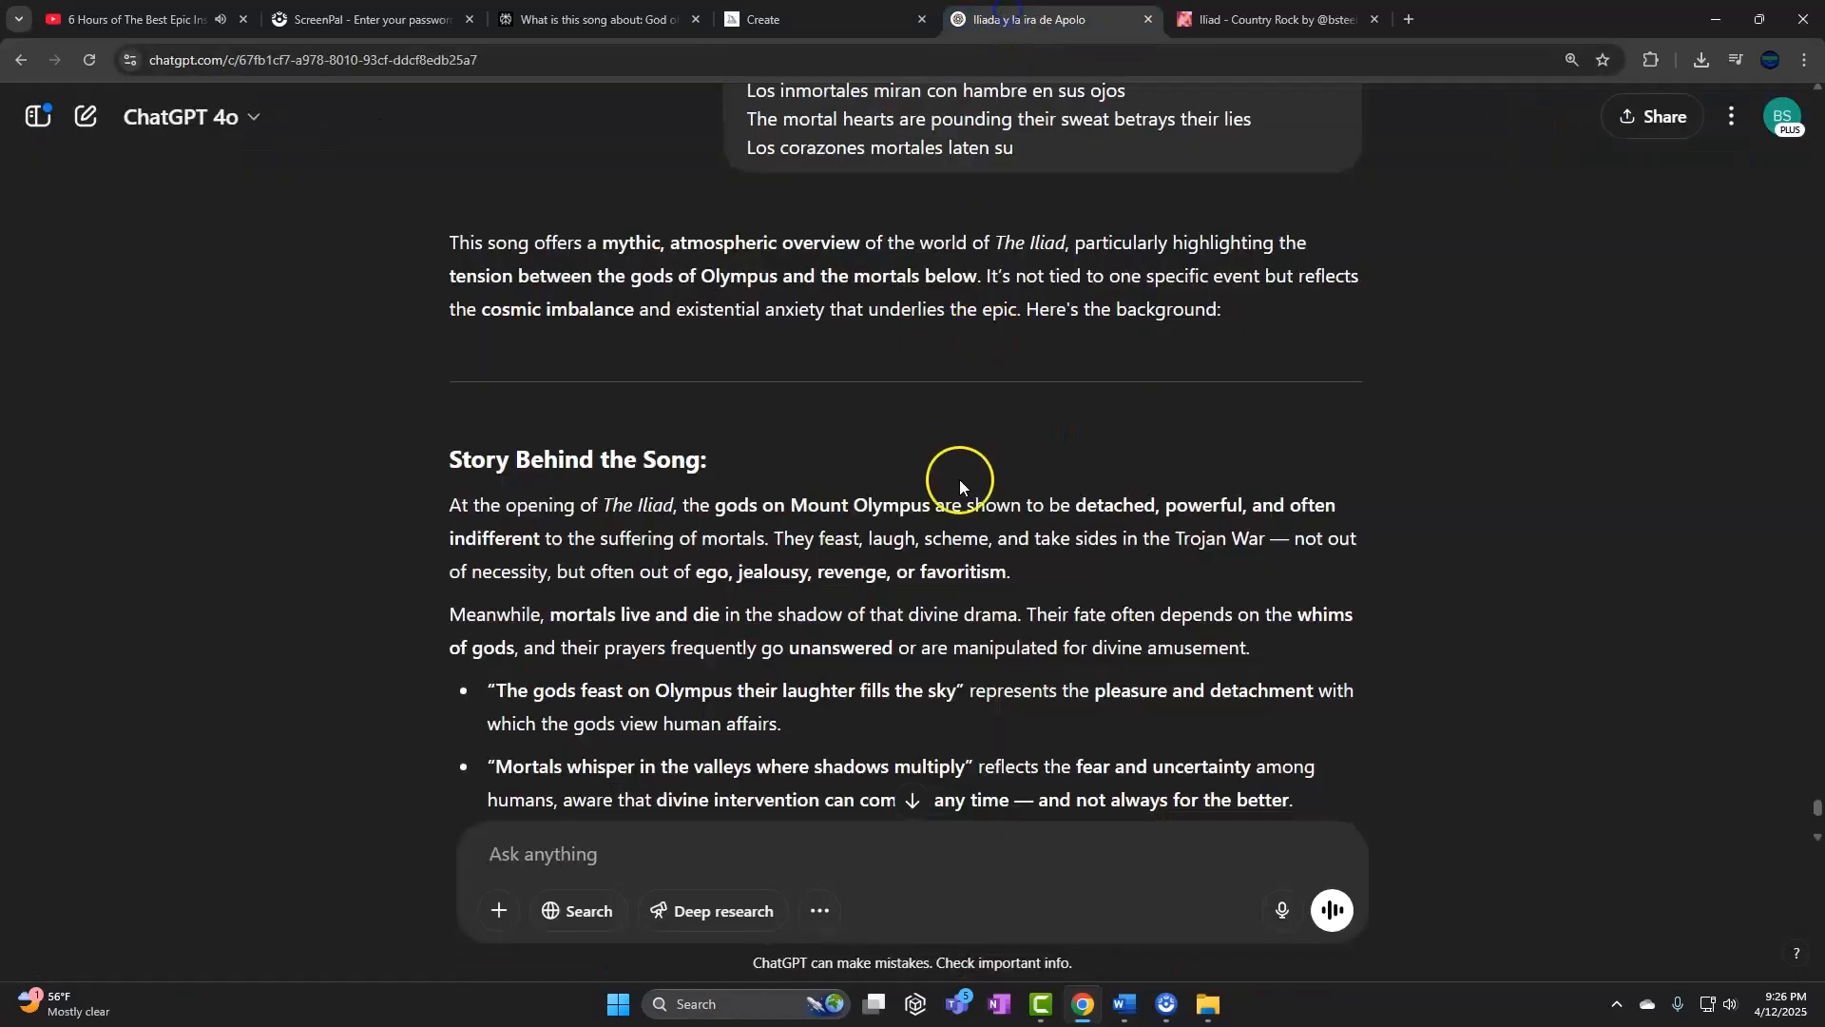
left_click(1236, 23)
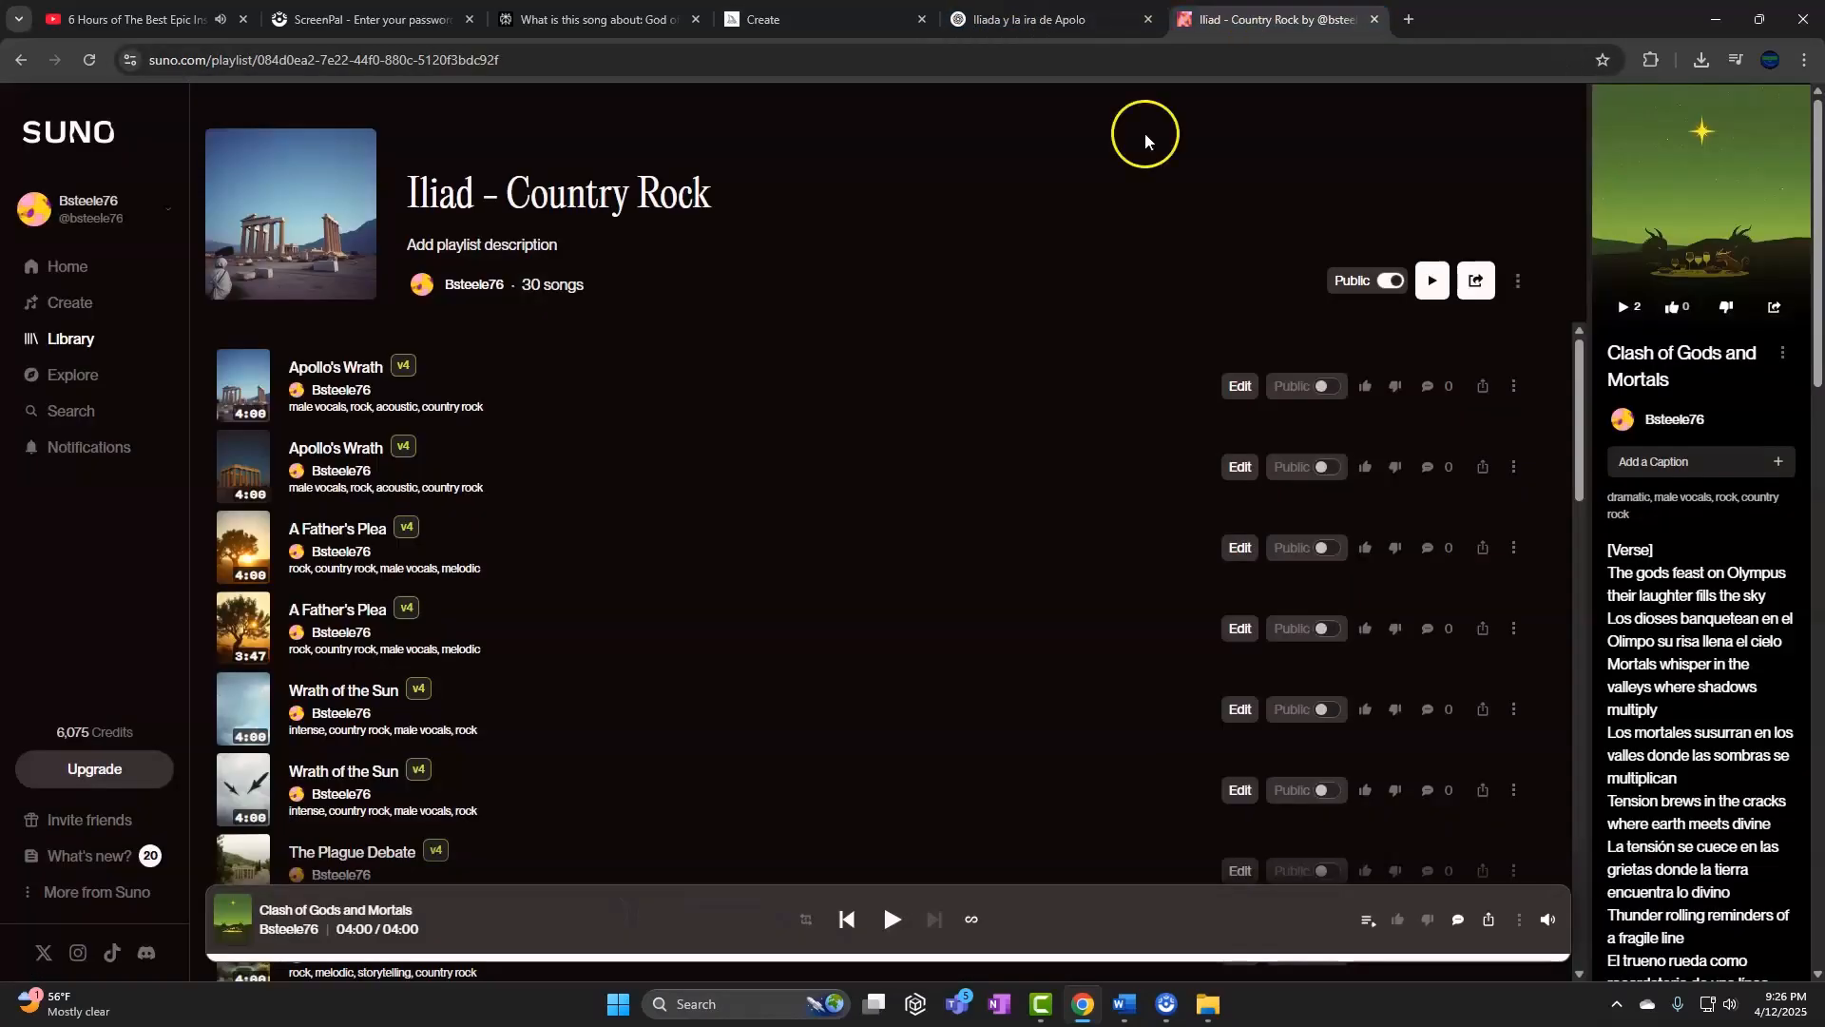
Bring up the Iliad image folder and minimize the Word song list document
left_click(1207, 1004)
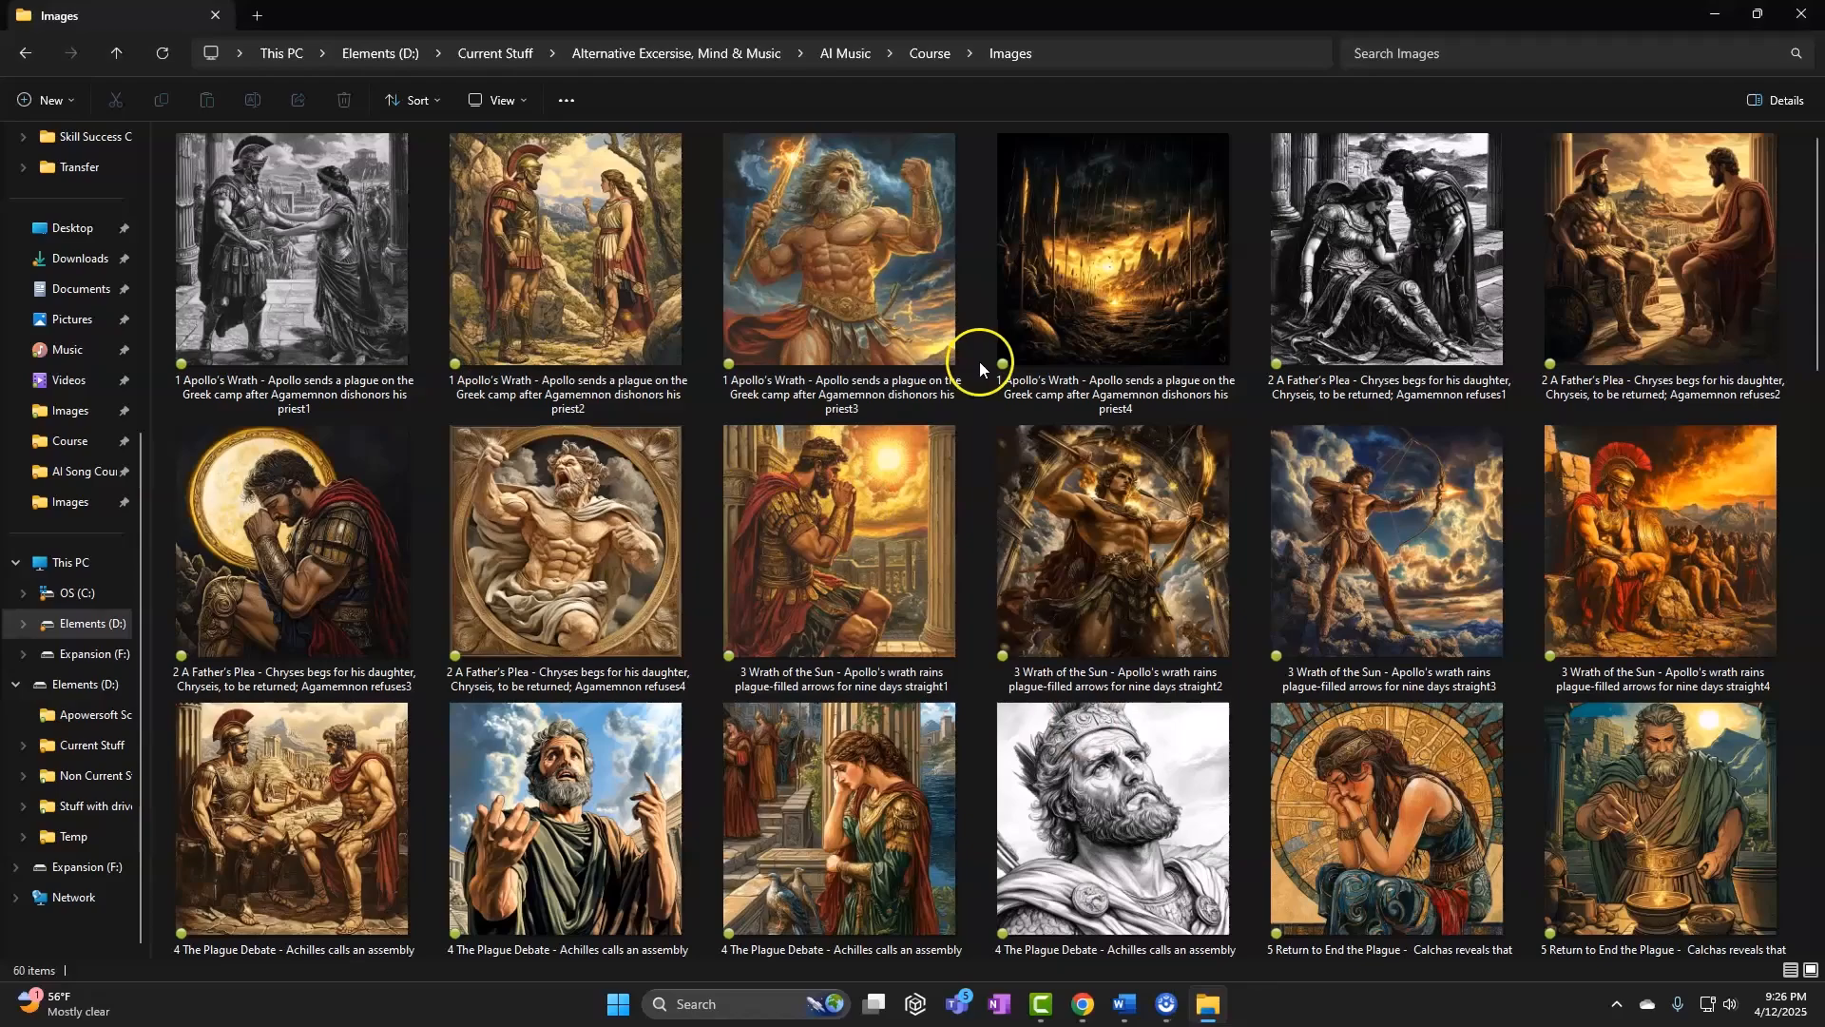
left_click_drag(1817, 162, 1818, 729)
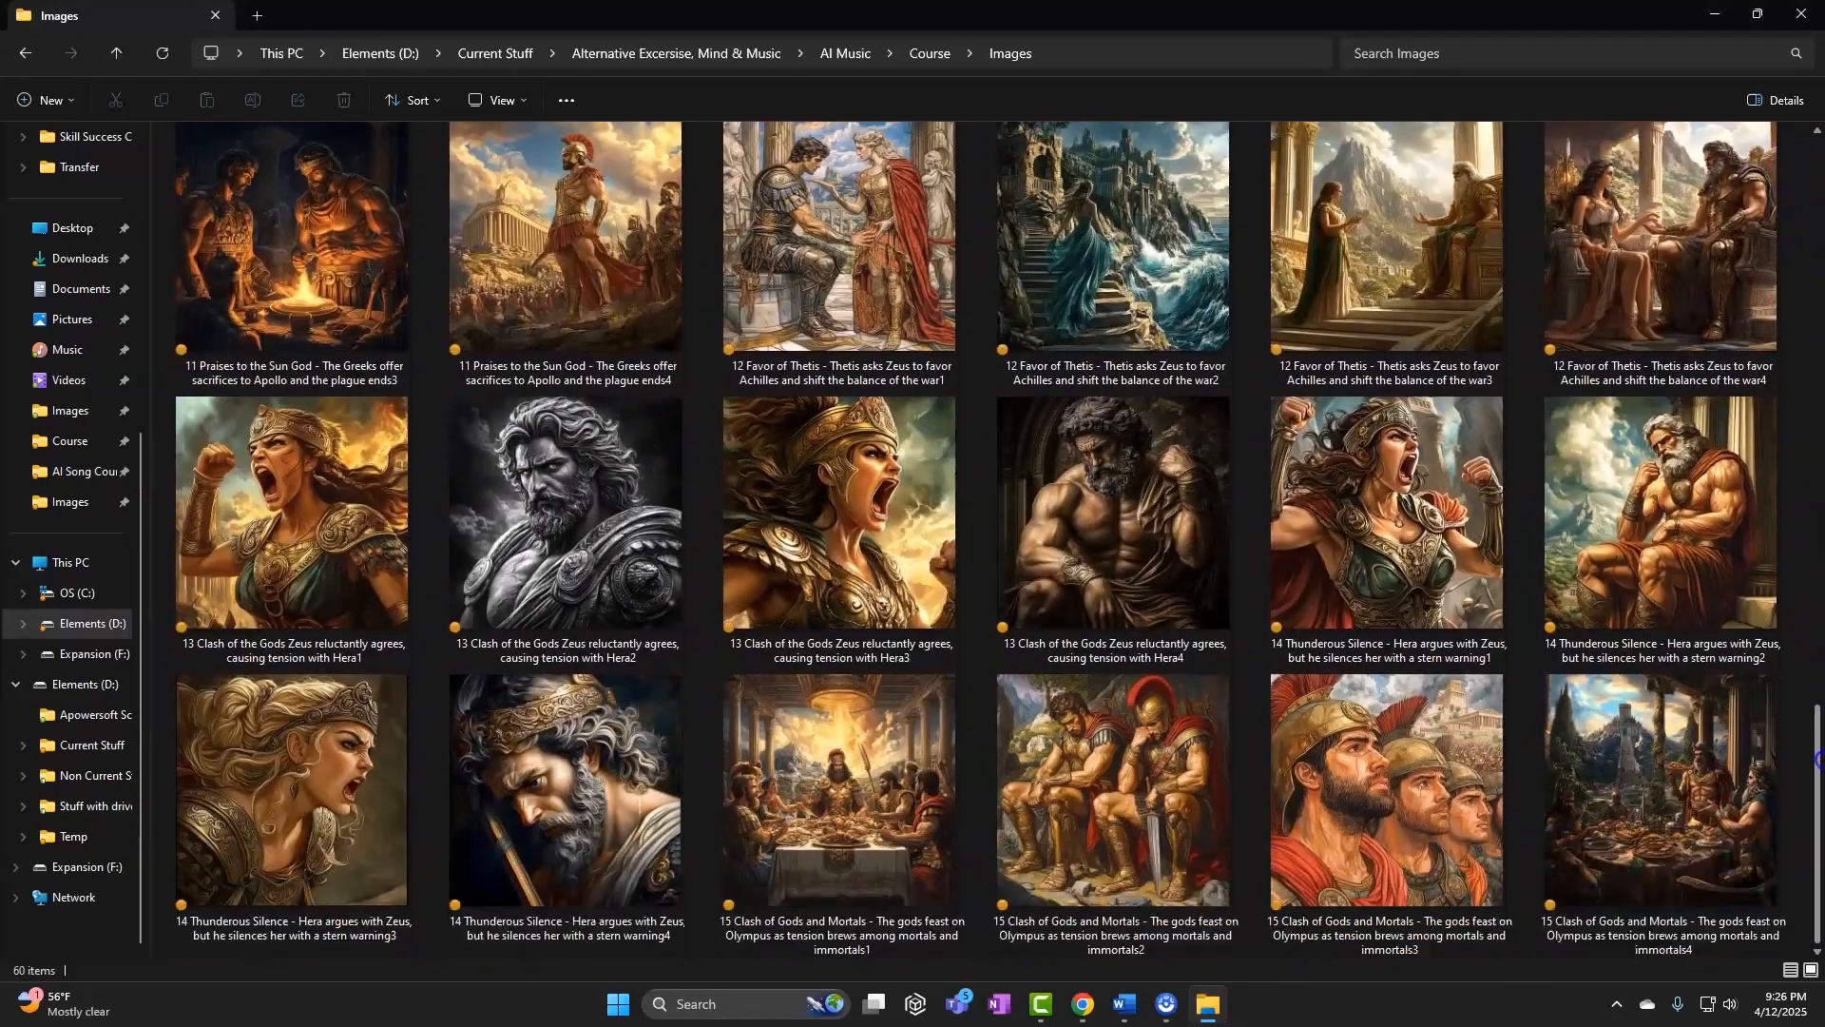
mouse_move(1128, 1010)
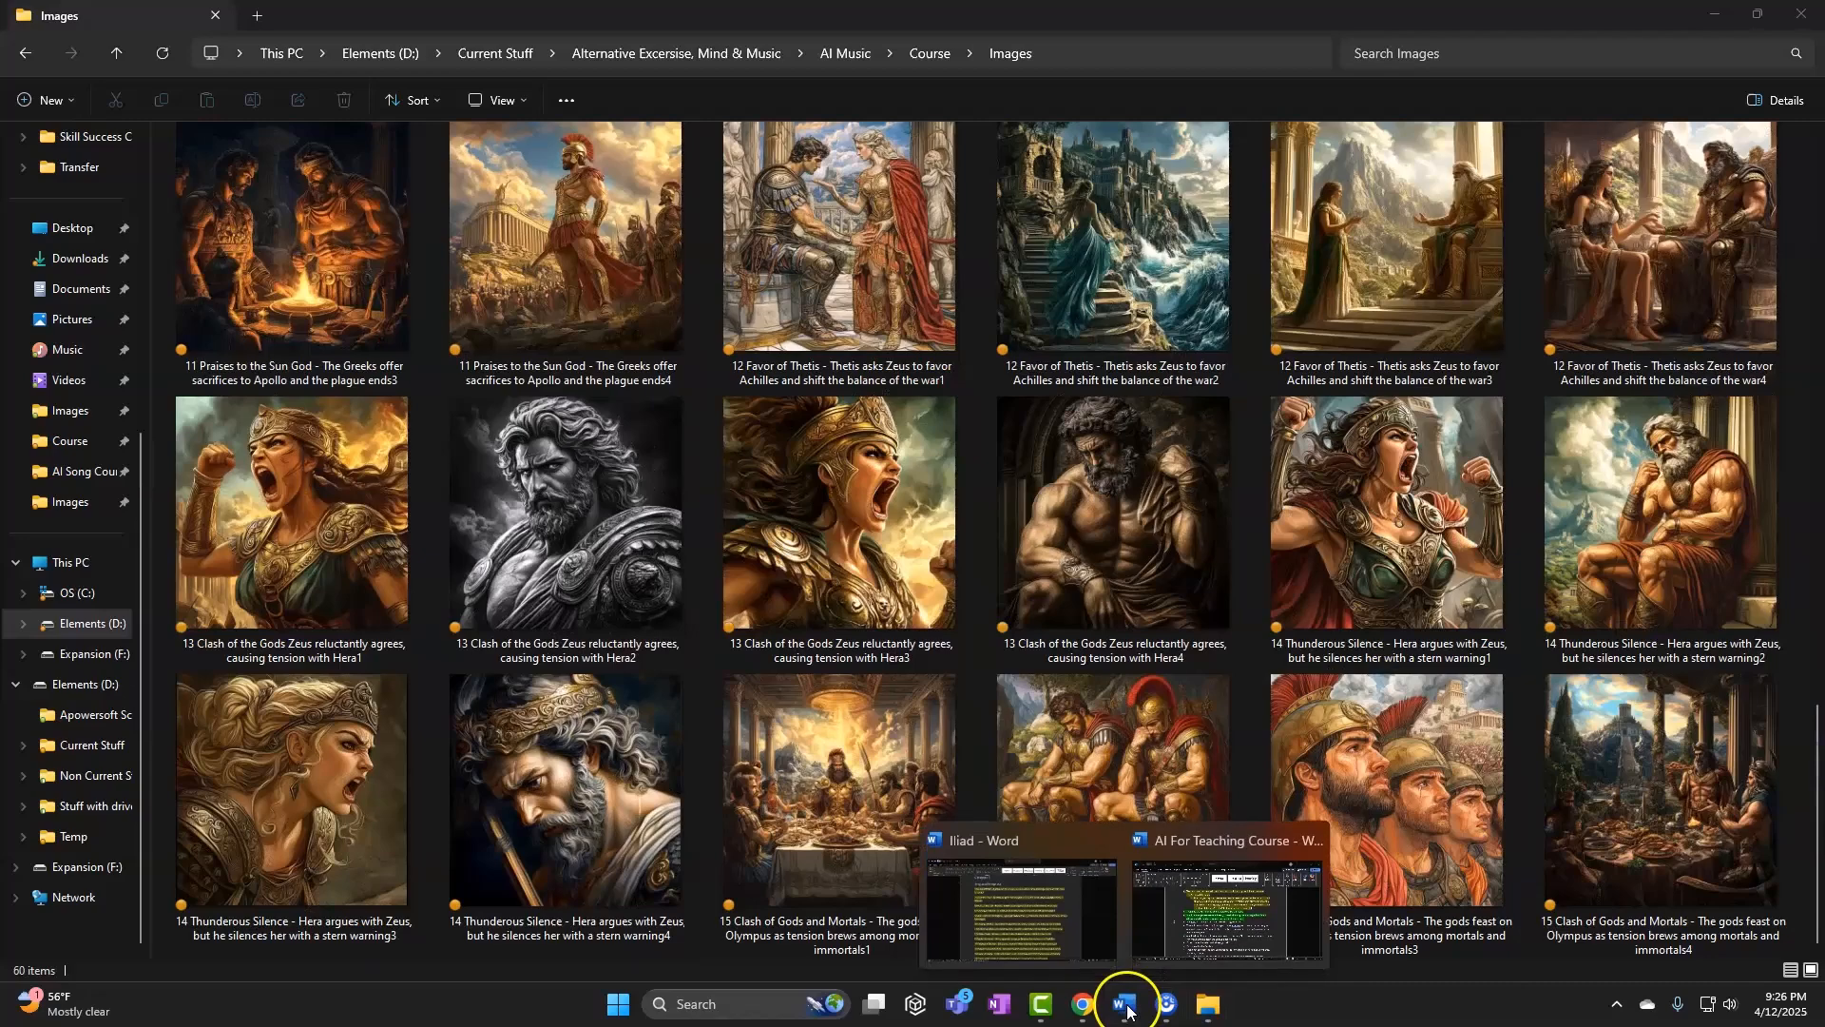
left_click(1051, 905)
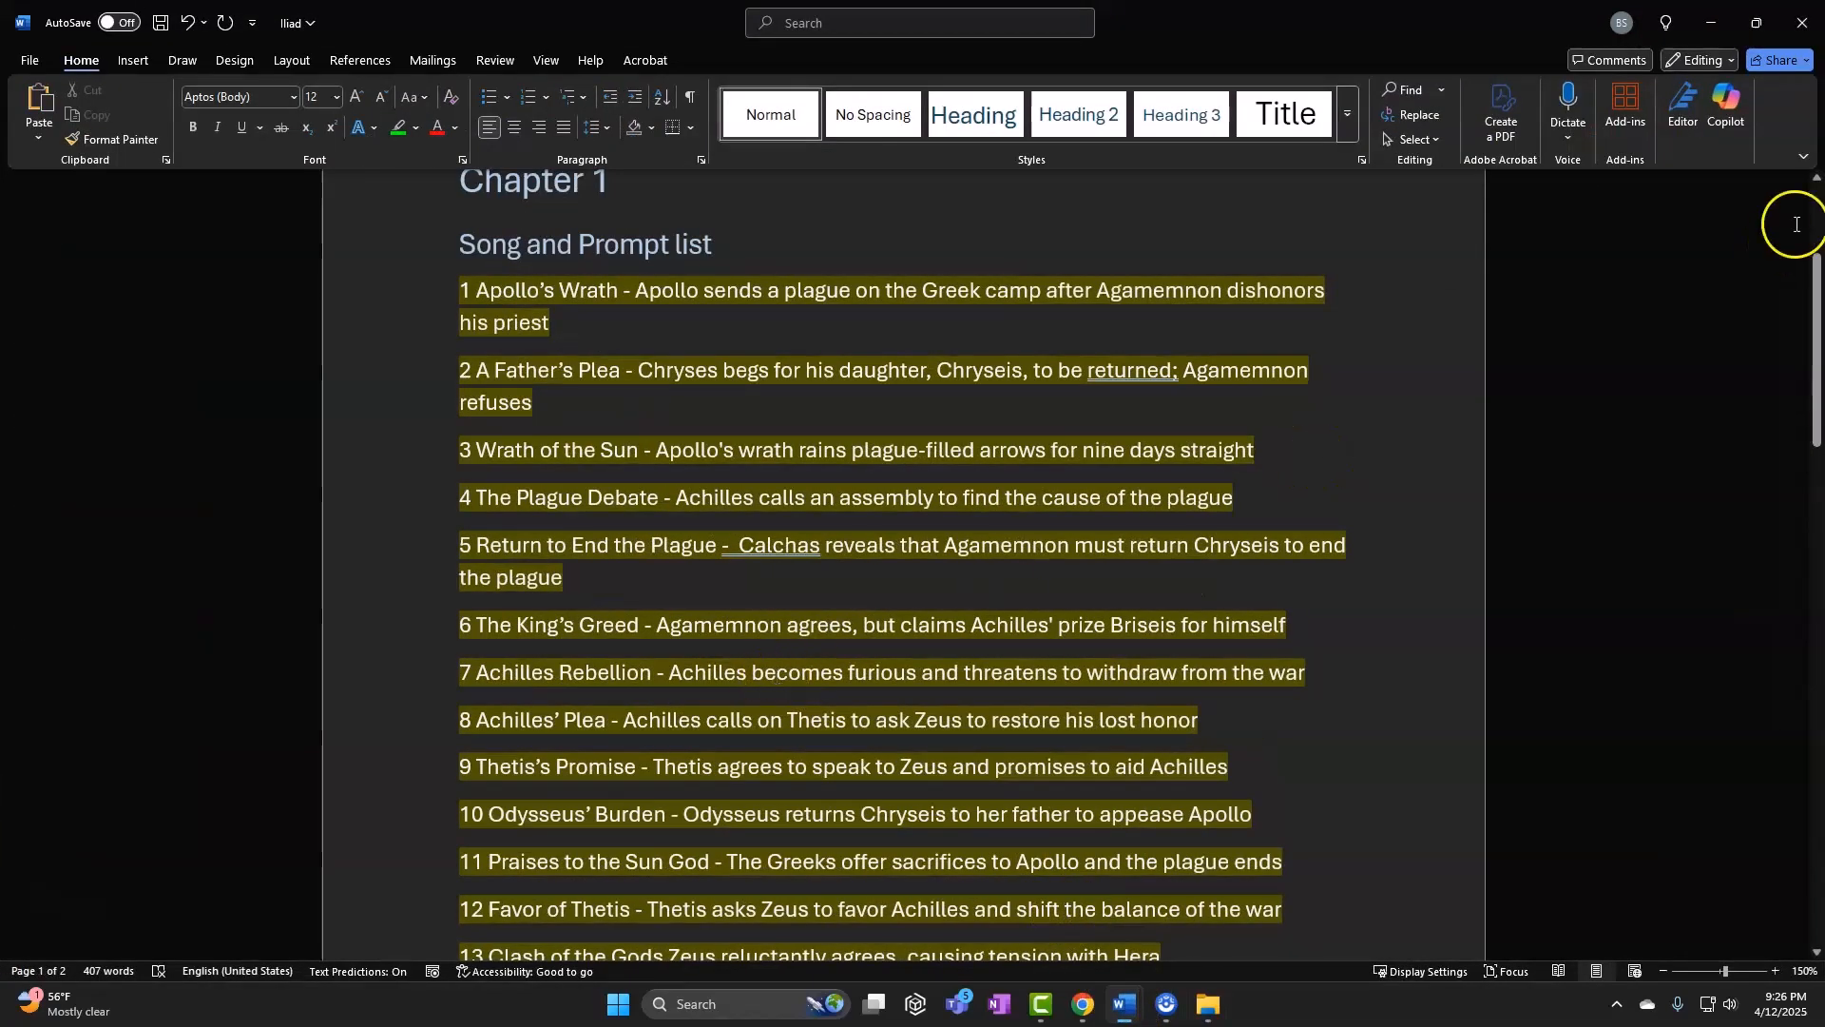
left_click(1711, 21)
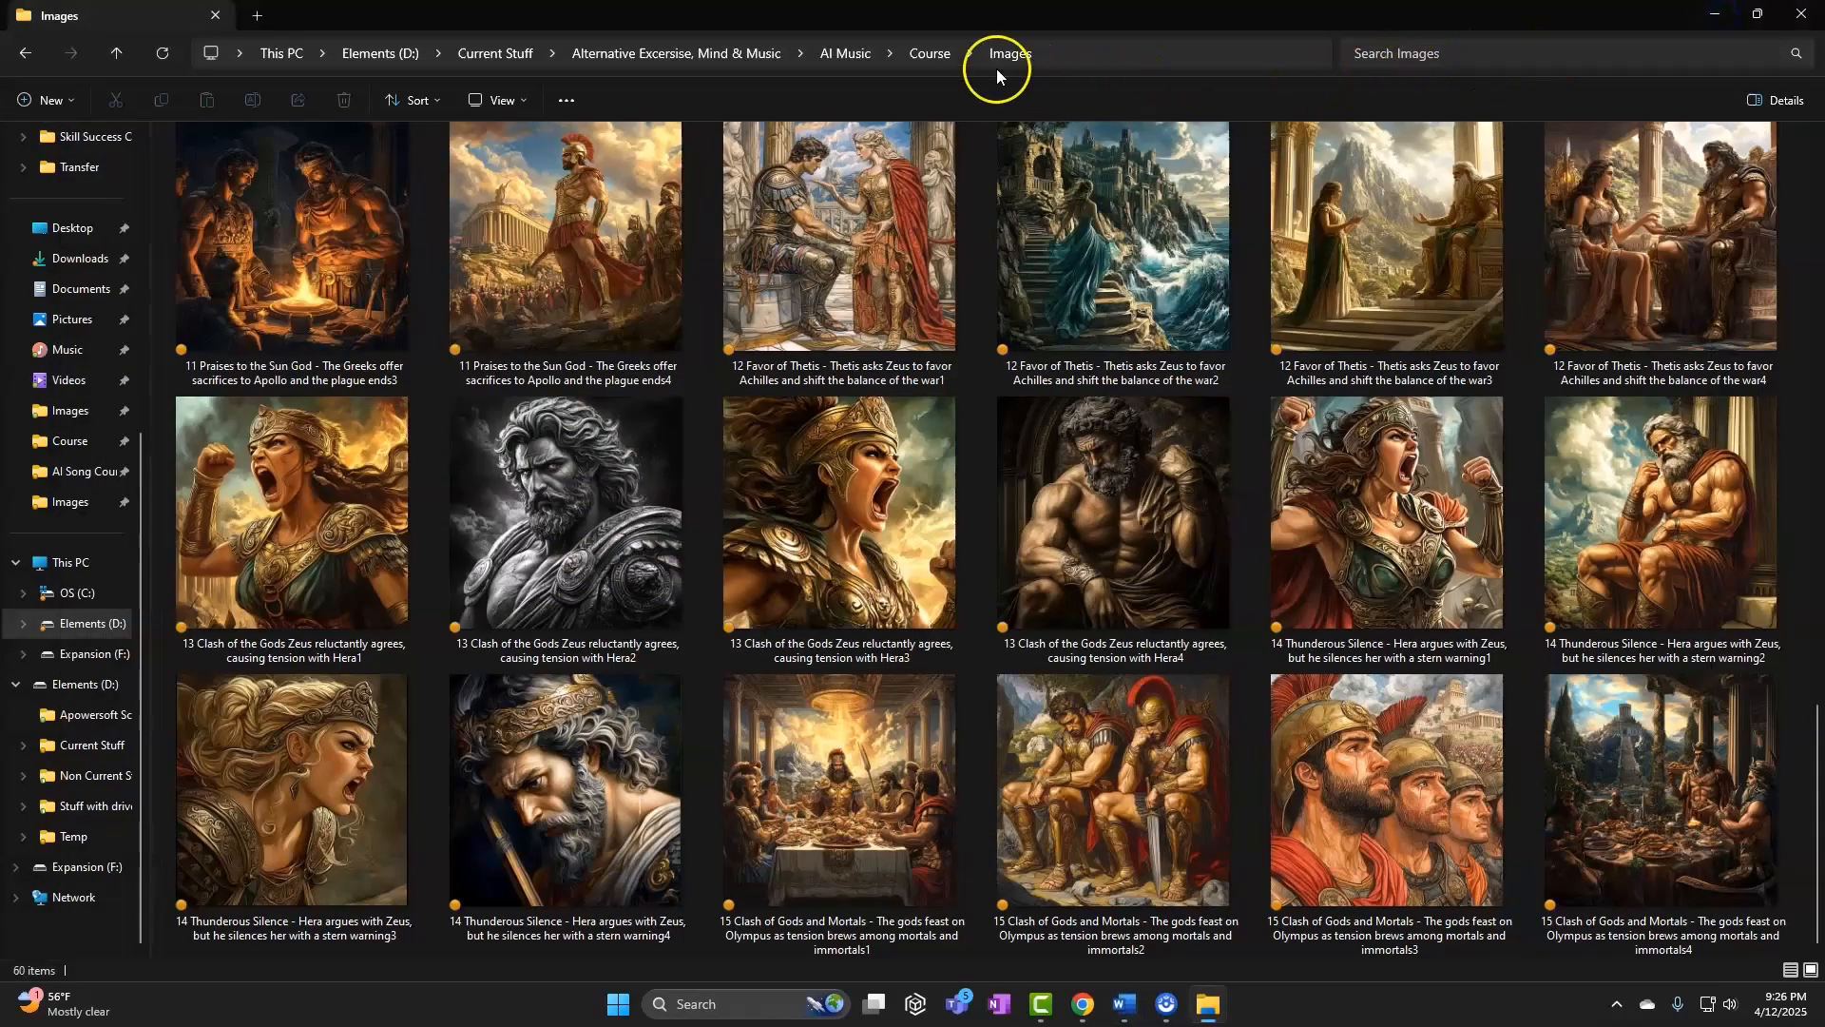
Open the MP3 folder under AI Music › Course and shrink its window over the Suno page
left_click(943, 53)
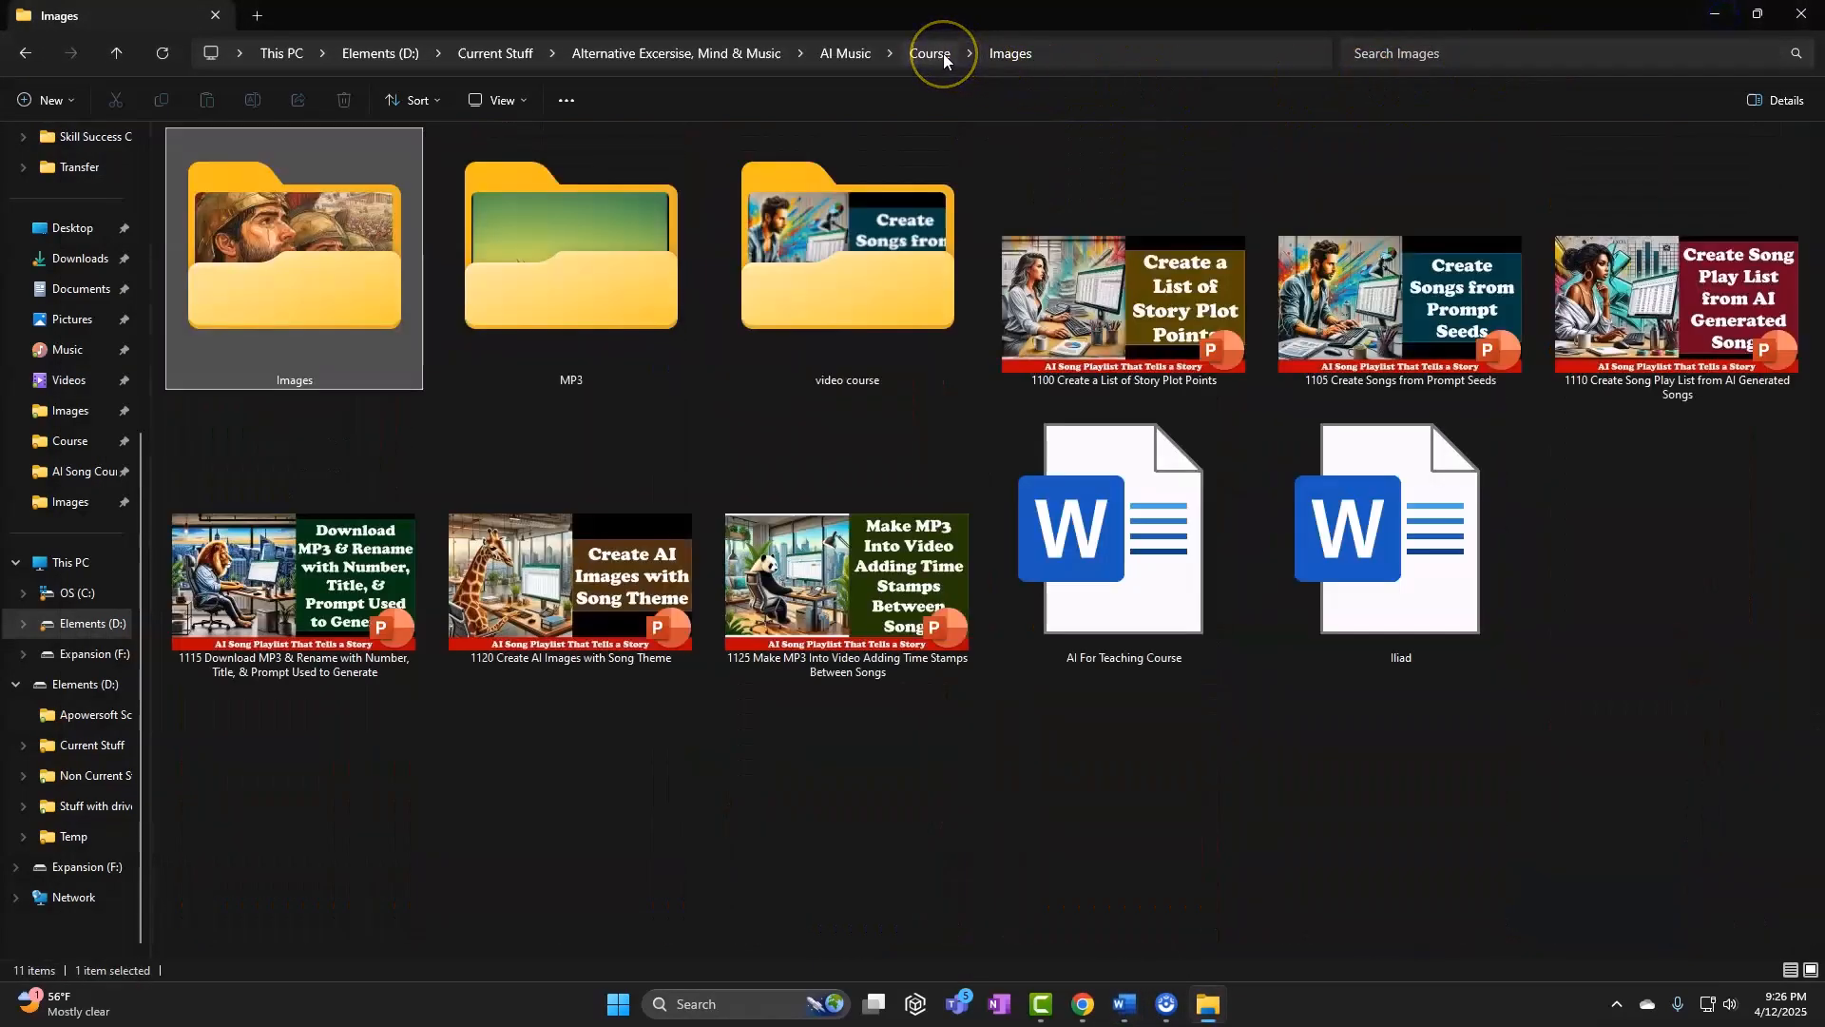
double_click(599, 272)
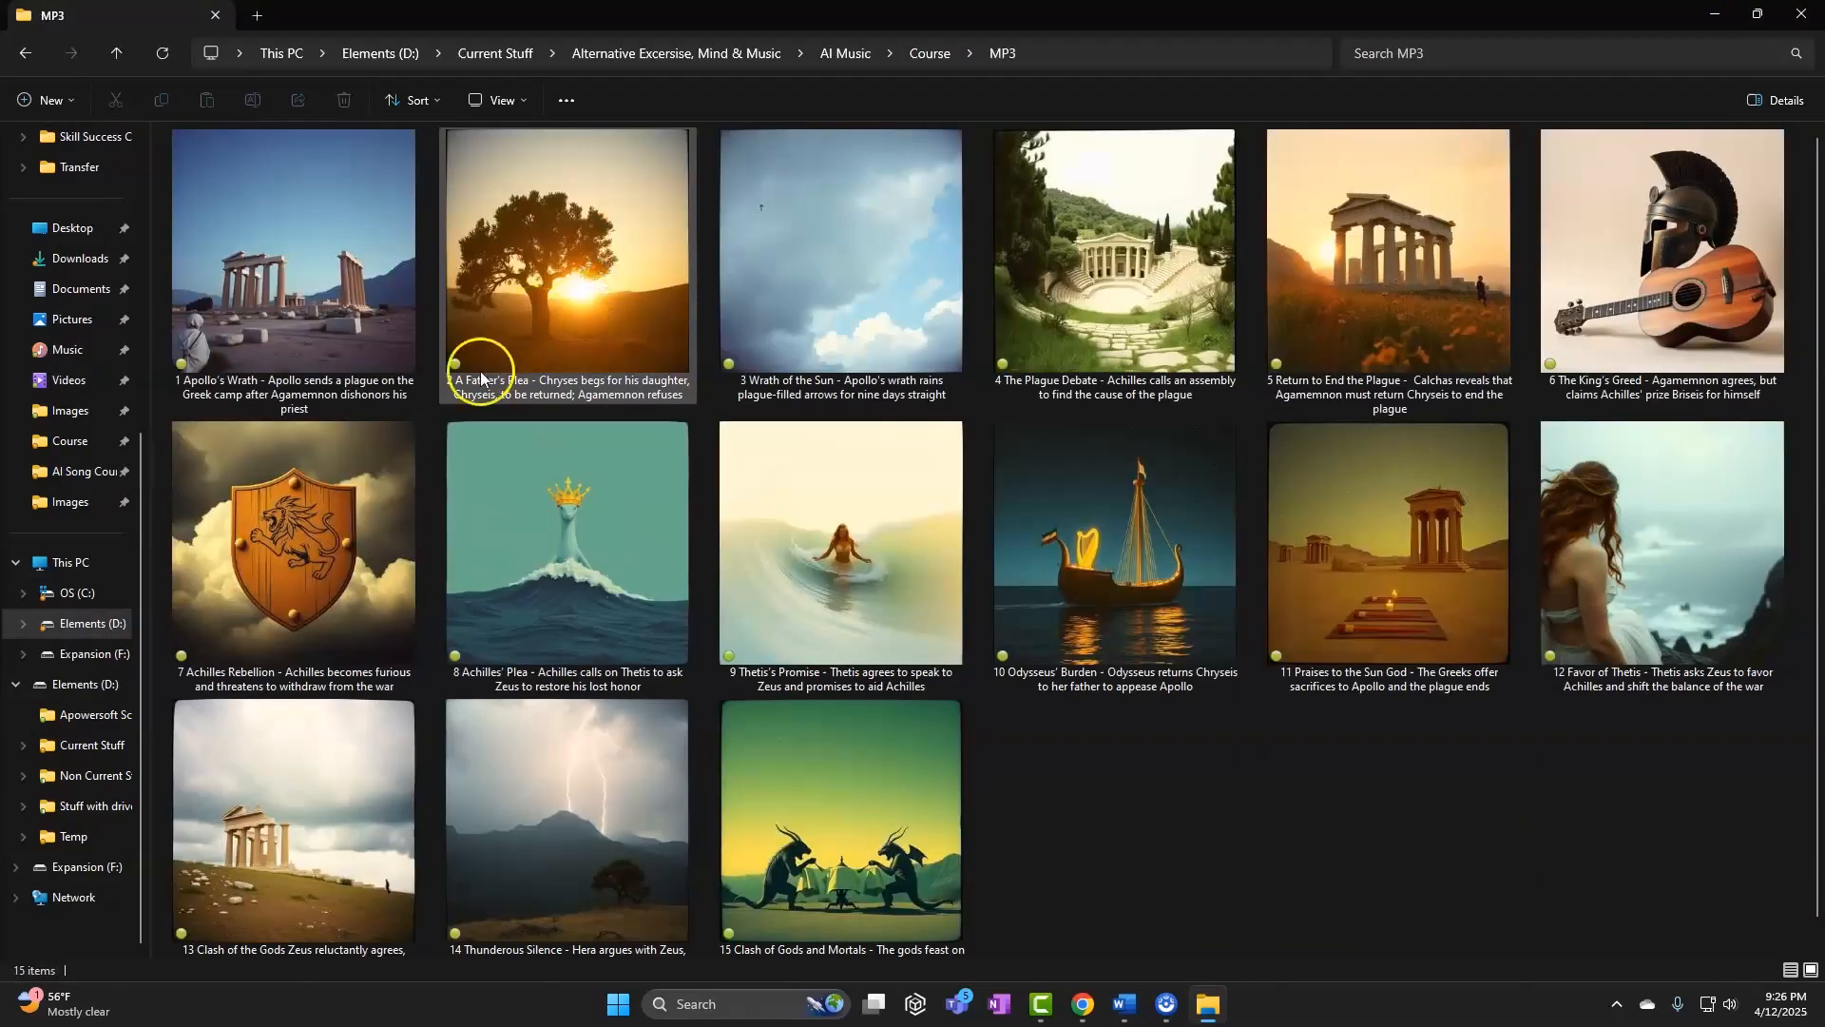
scroll(371, 339, "down", 1)
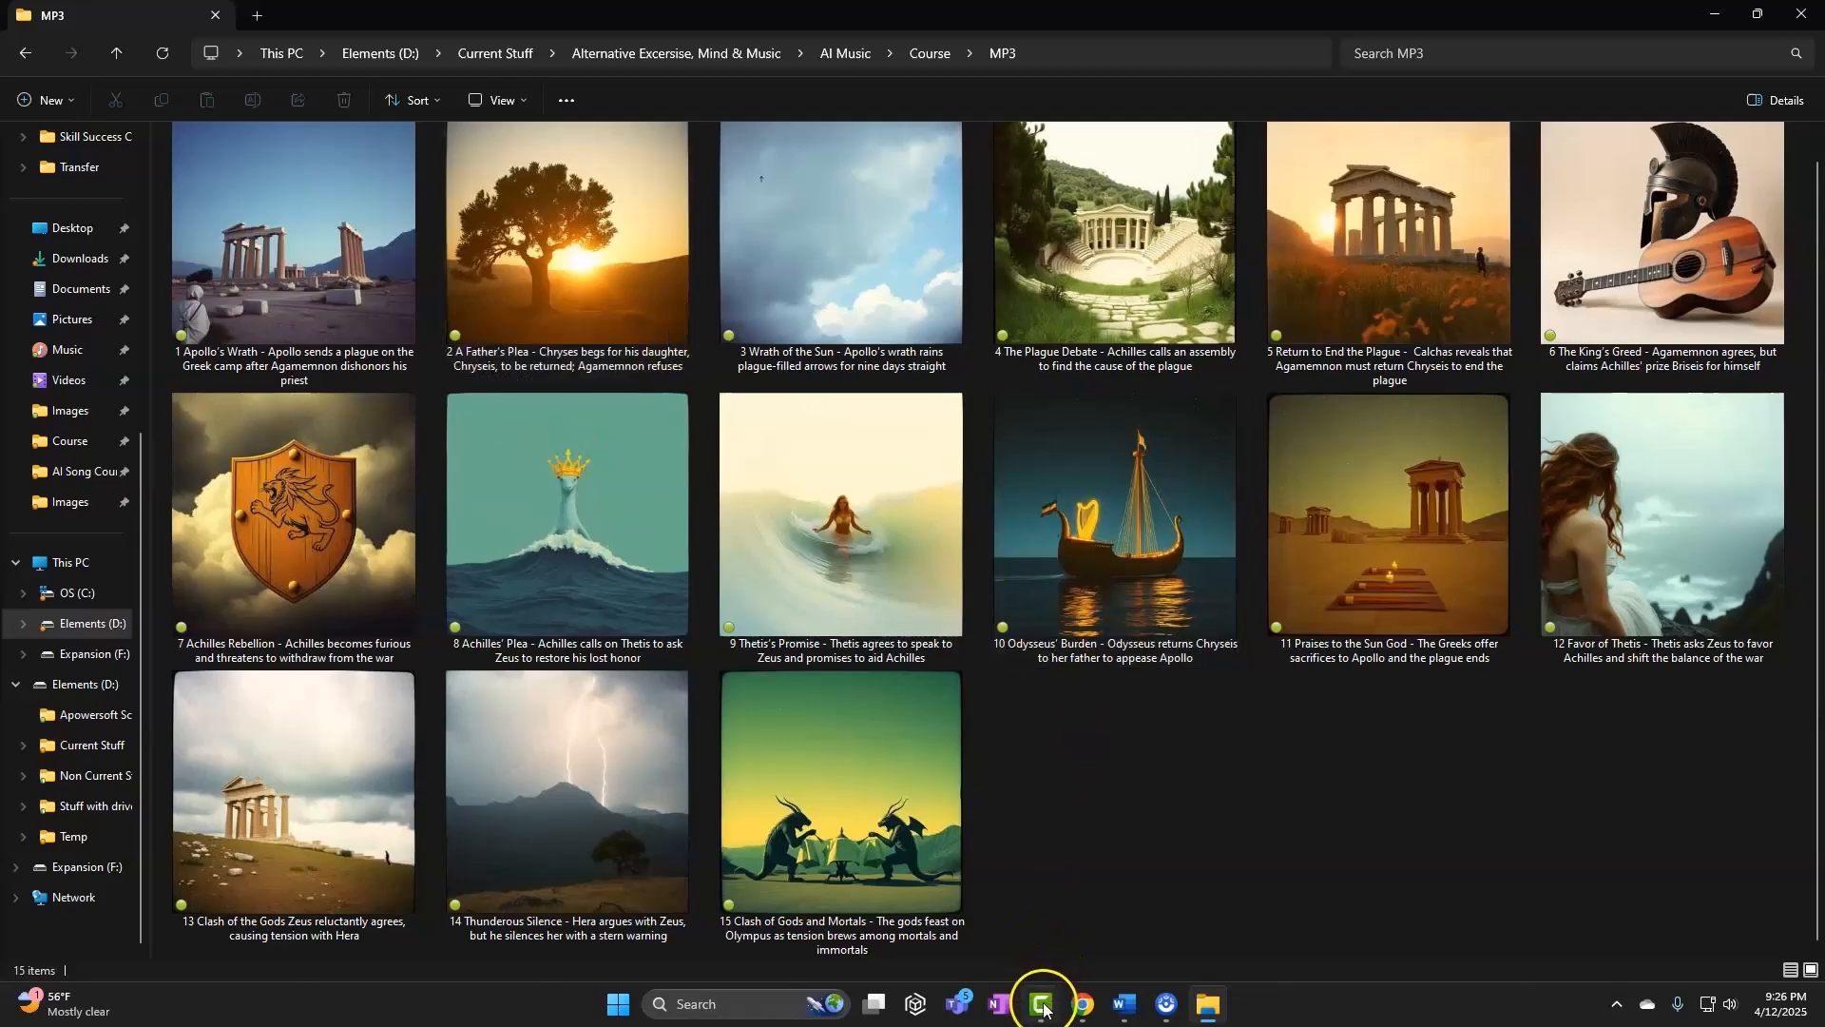
left_click_drag(1050, 998, 1206, 1010)
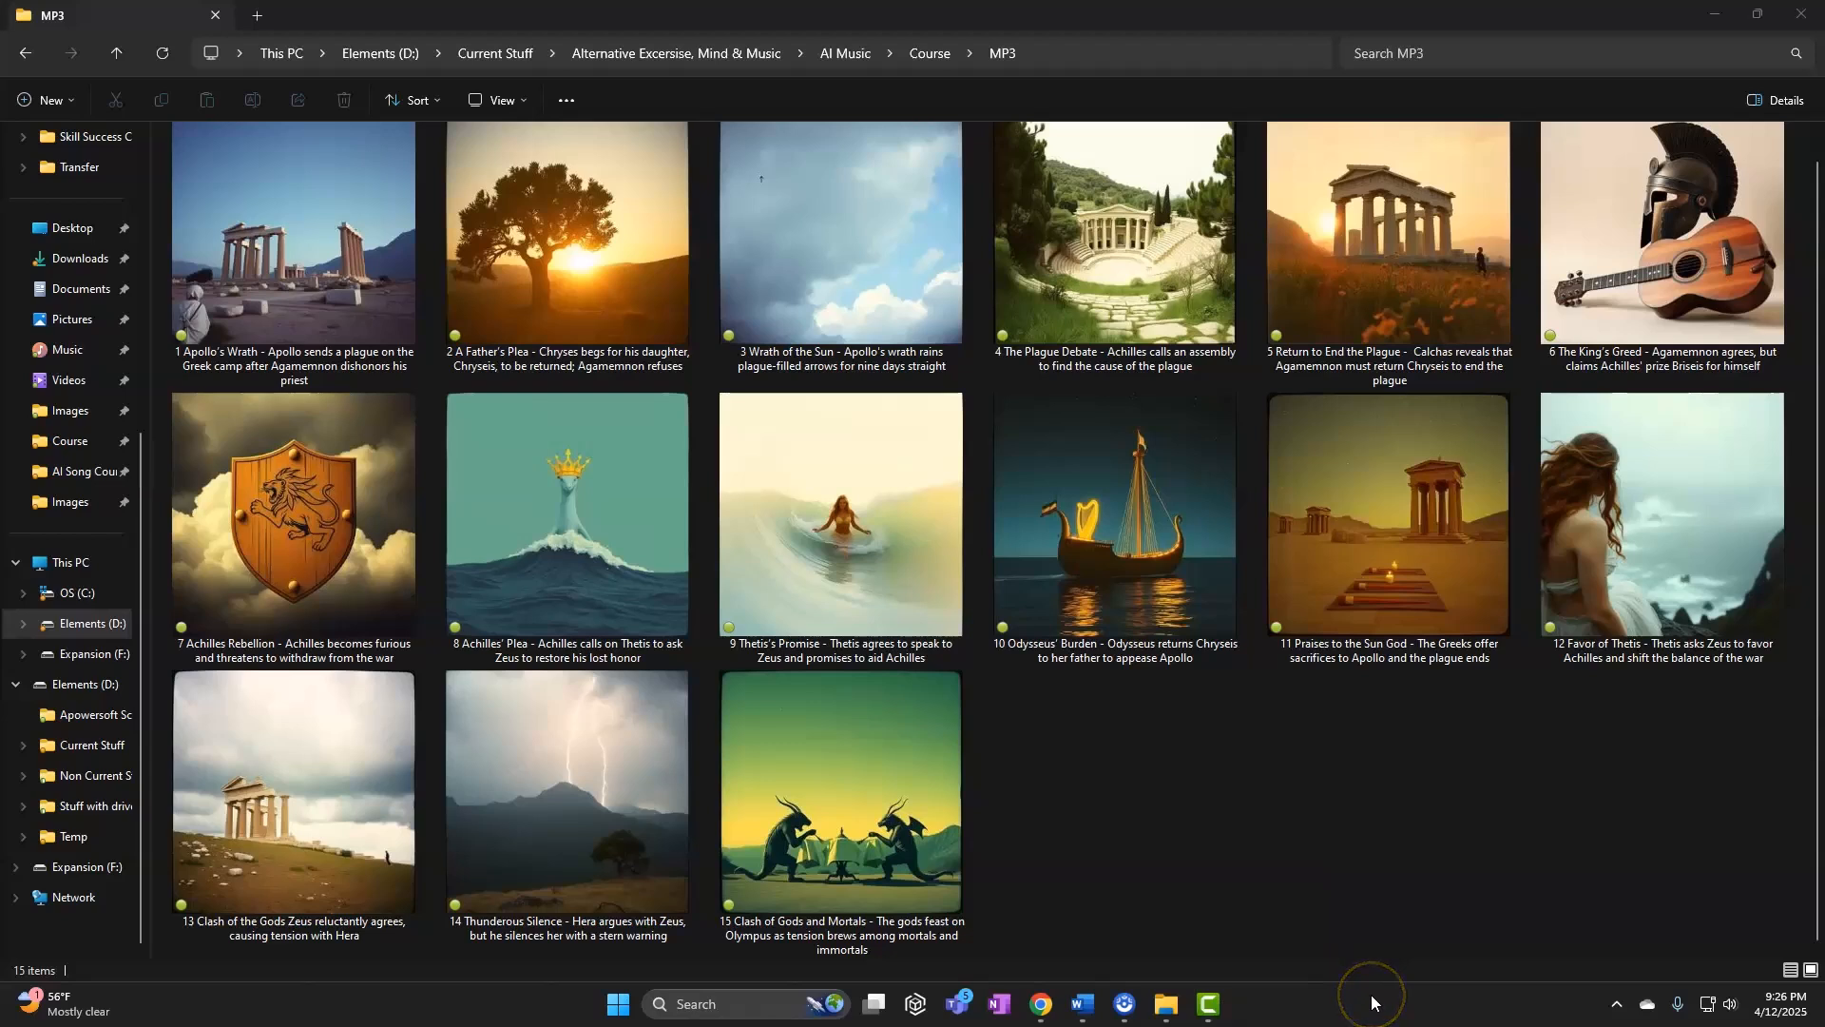
left_click(1291, 830)
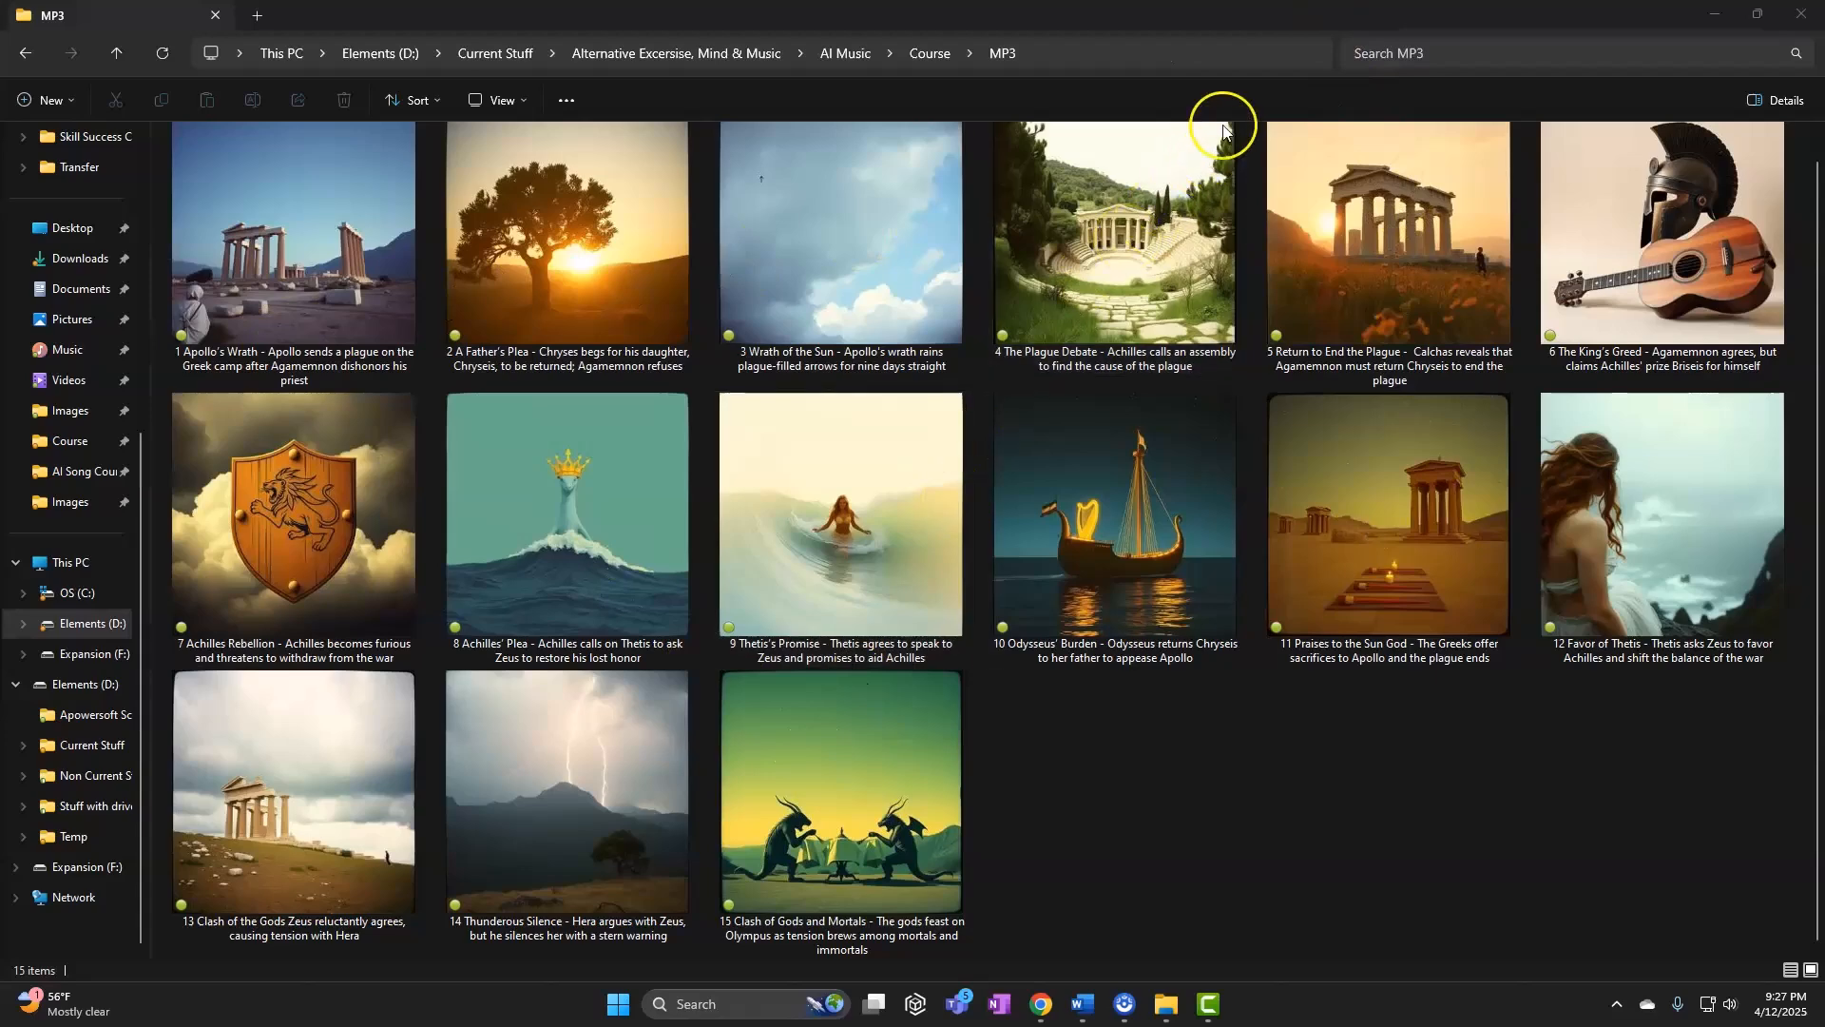
left_click_drag(1242, 16, 1218, 107)
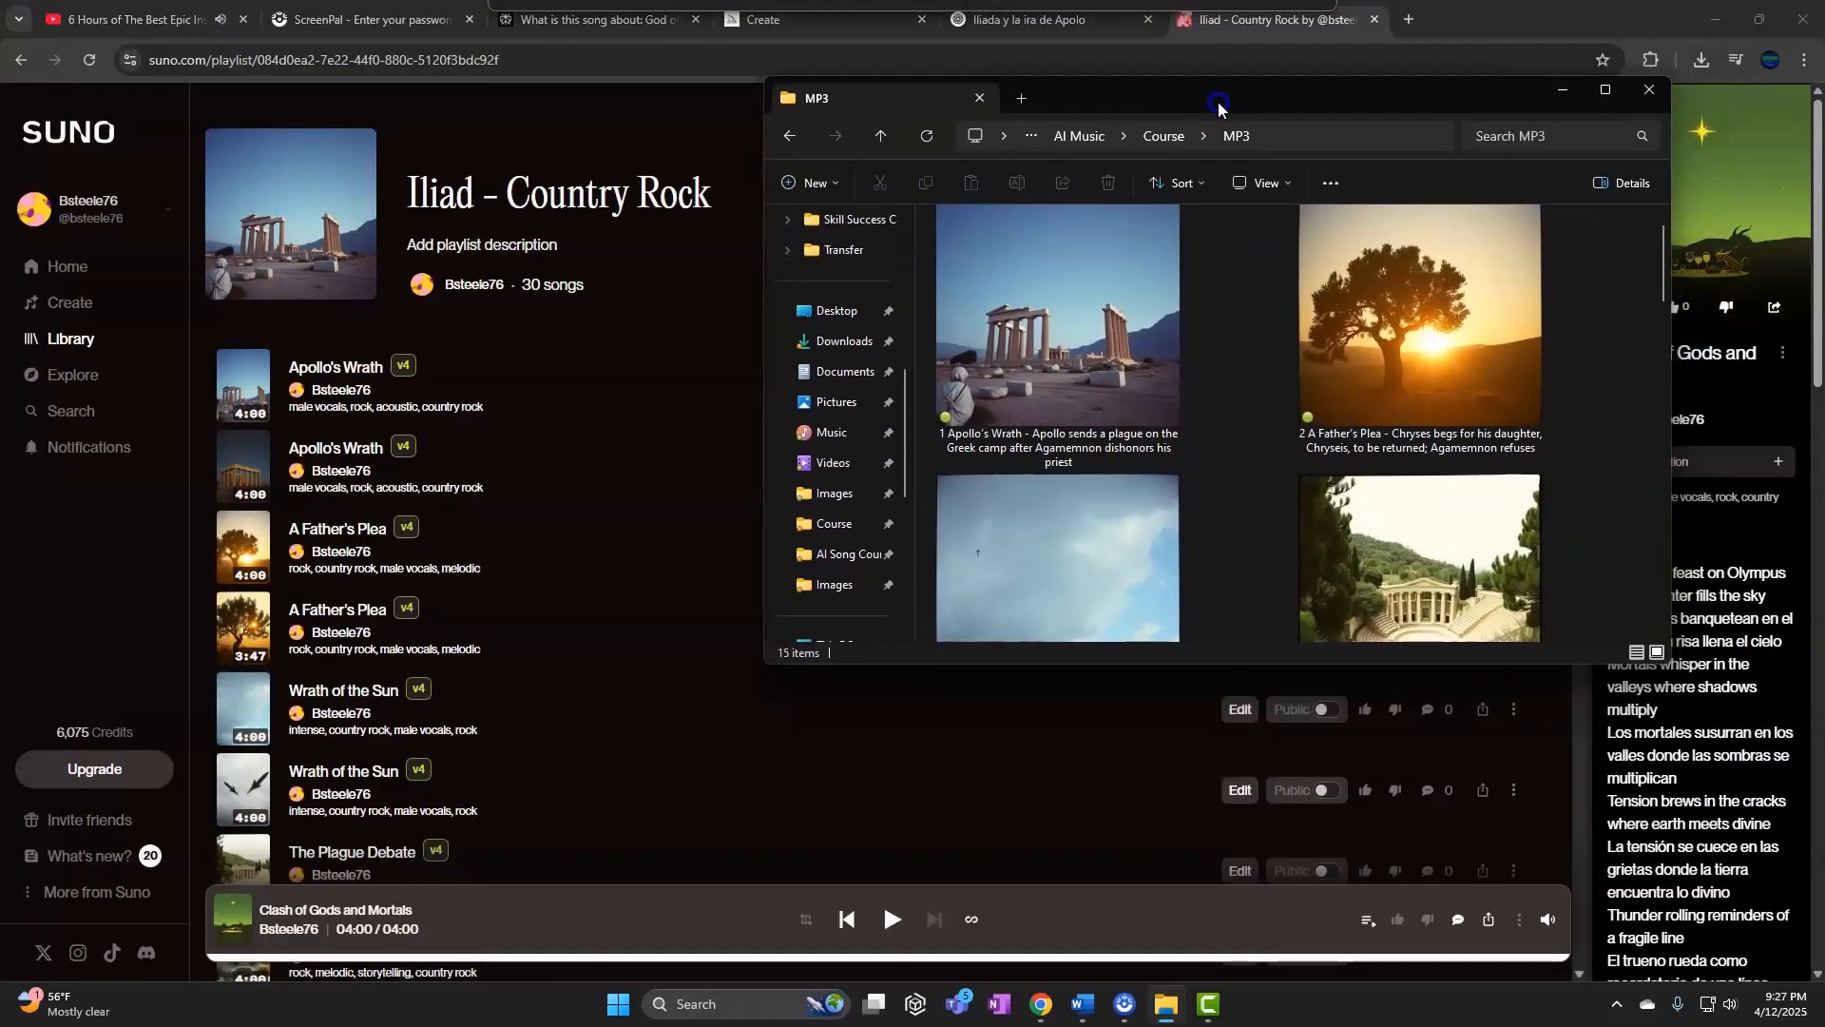
Select songs 1 through 15 in the MP3 folder and drag them onto Camtasia's Track 1
left_click(1212, 1007)
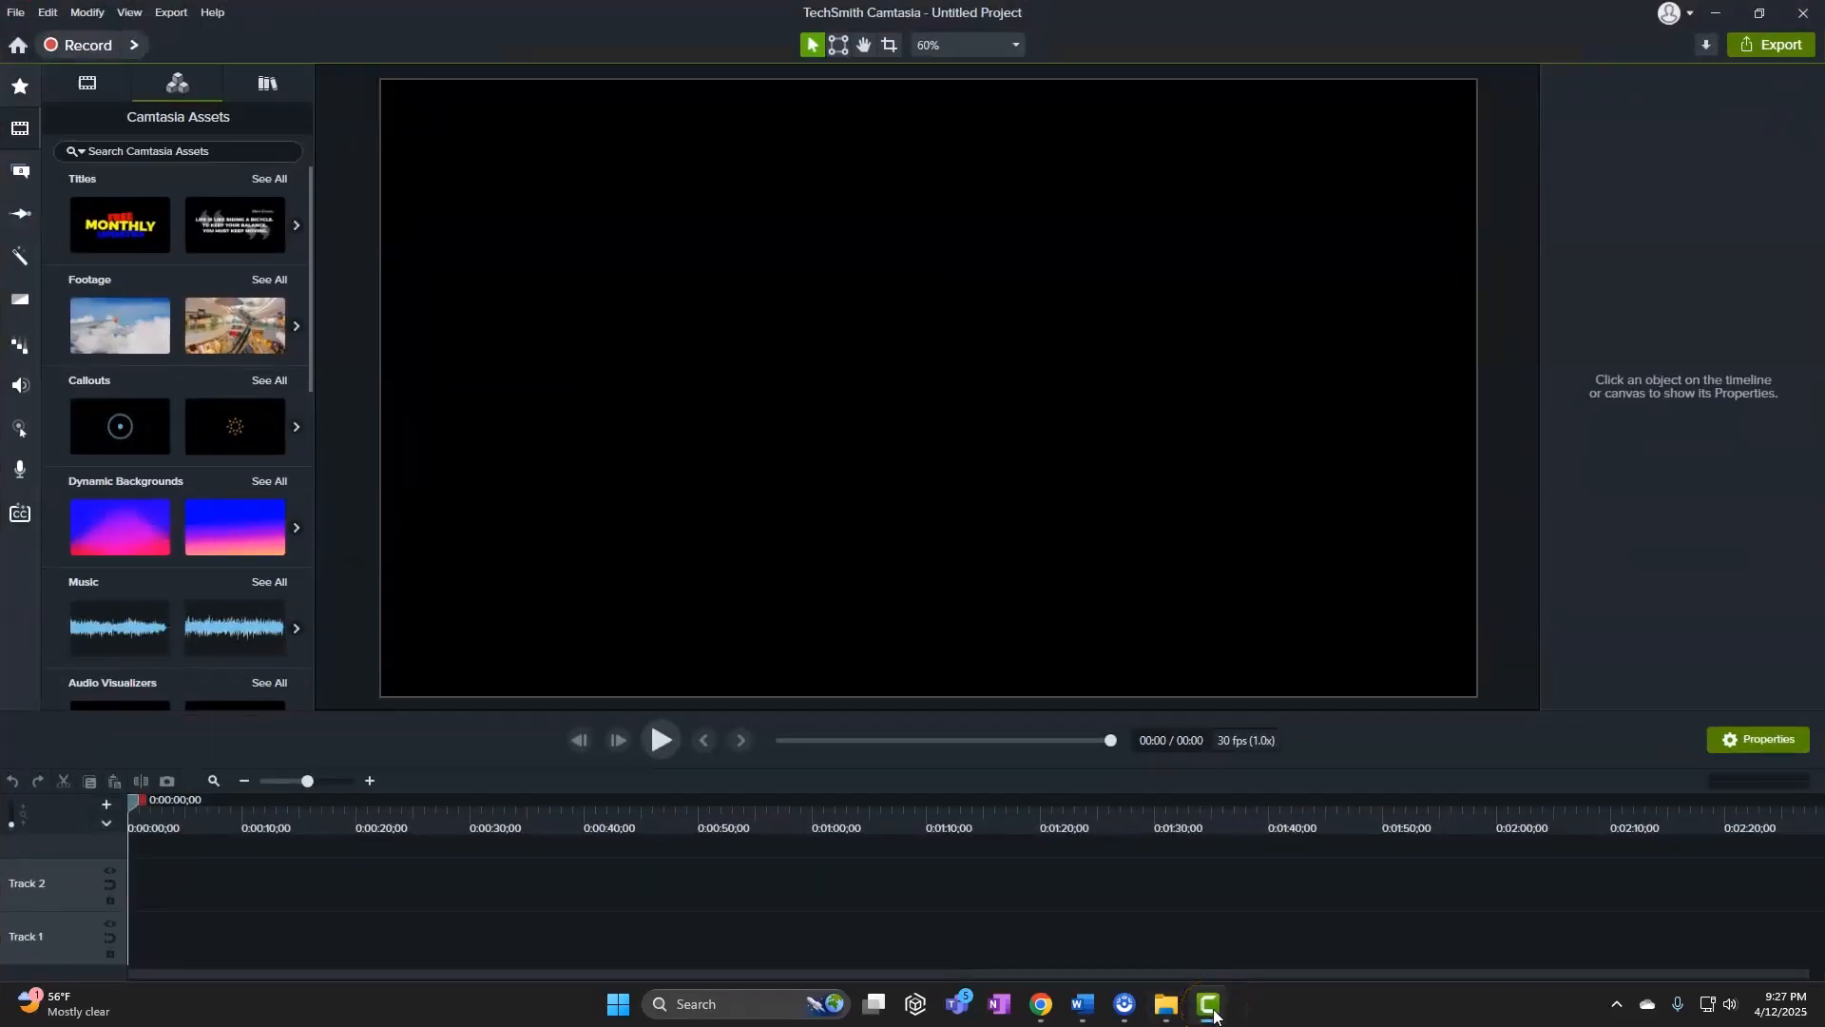
left_click(1173, 1008)
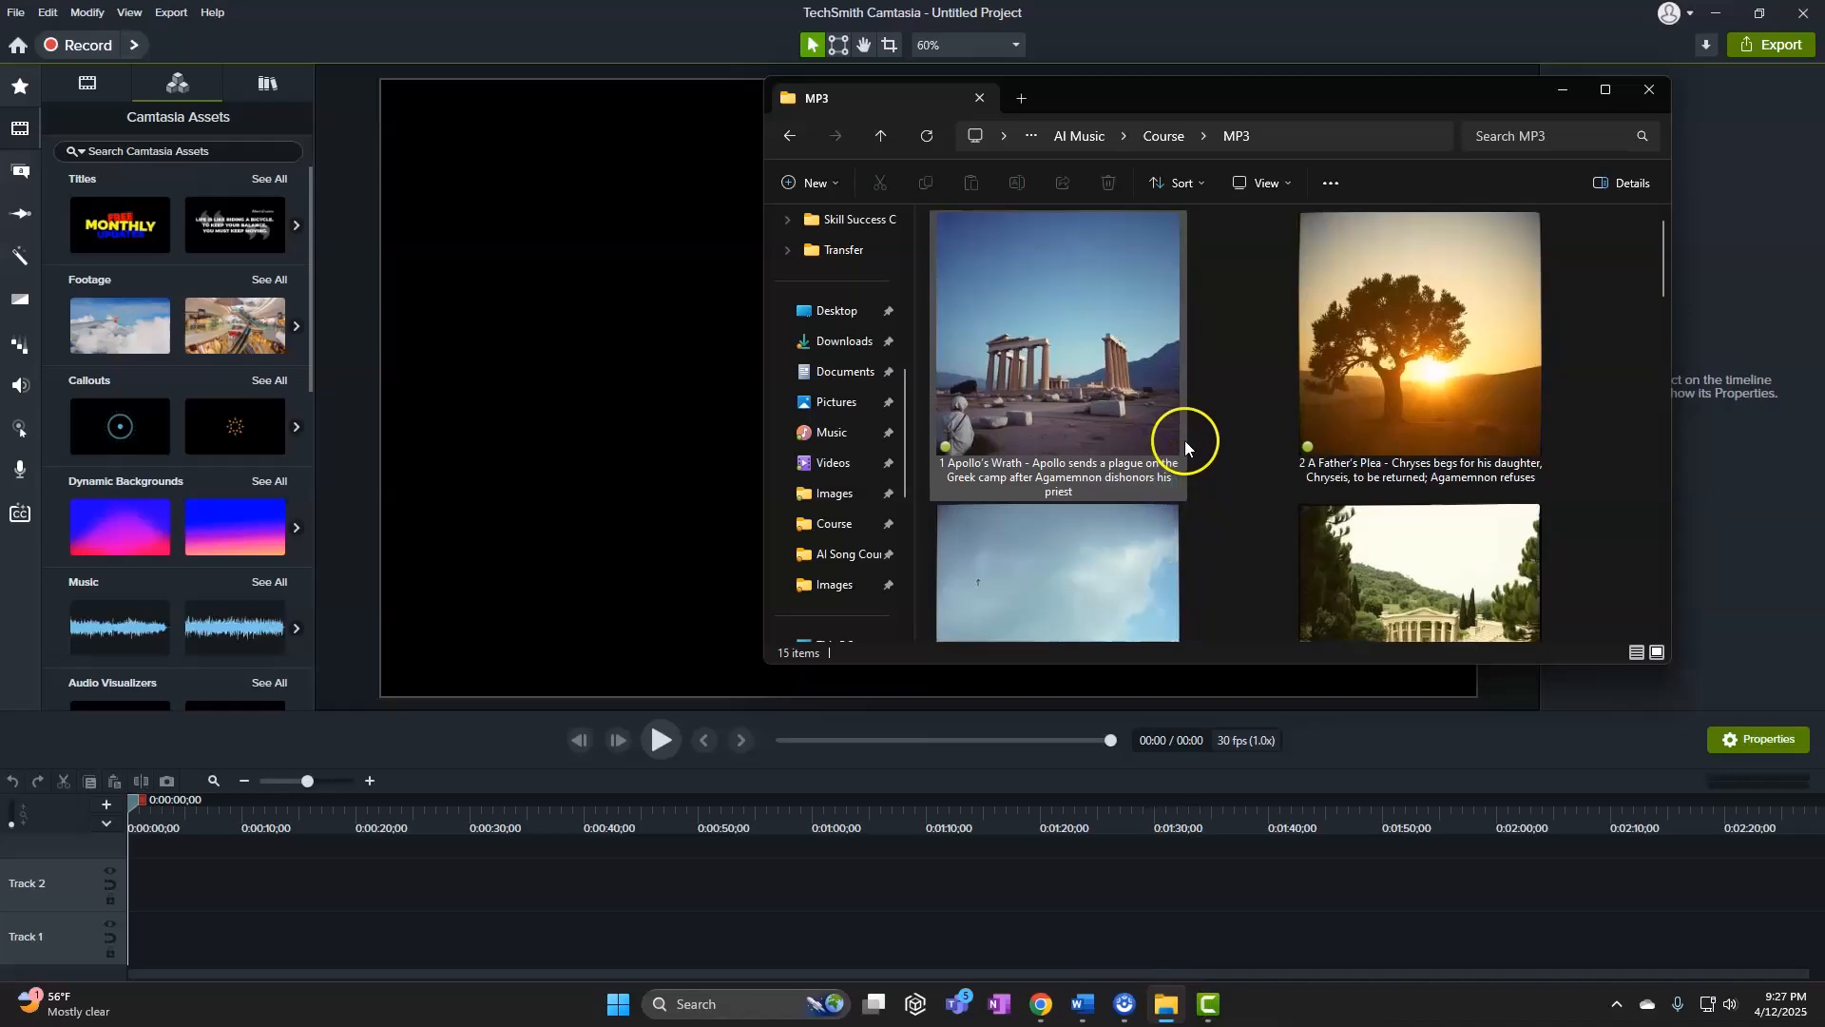
scroll(1103, 361, "down", 3)
scroll(1103, 368, "up", 3)
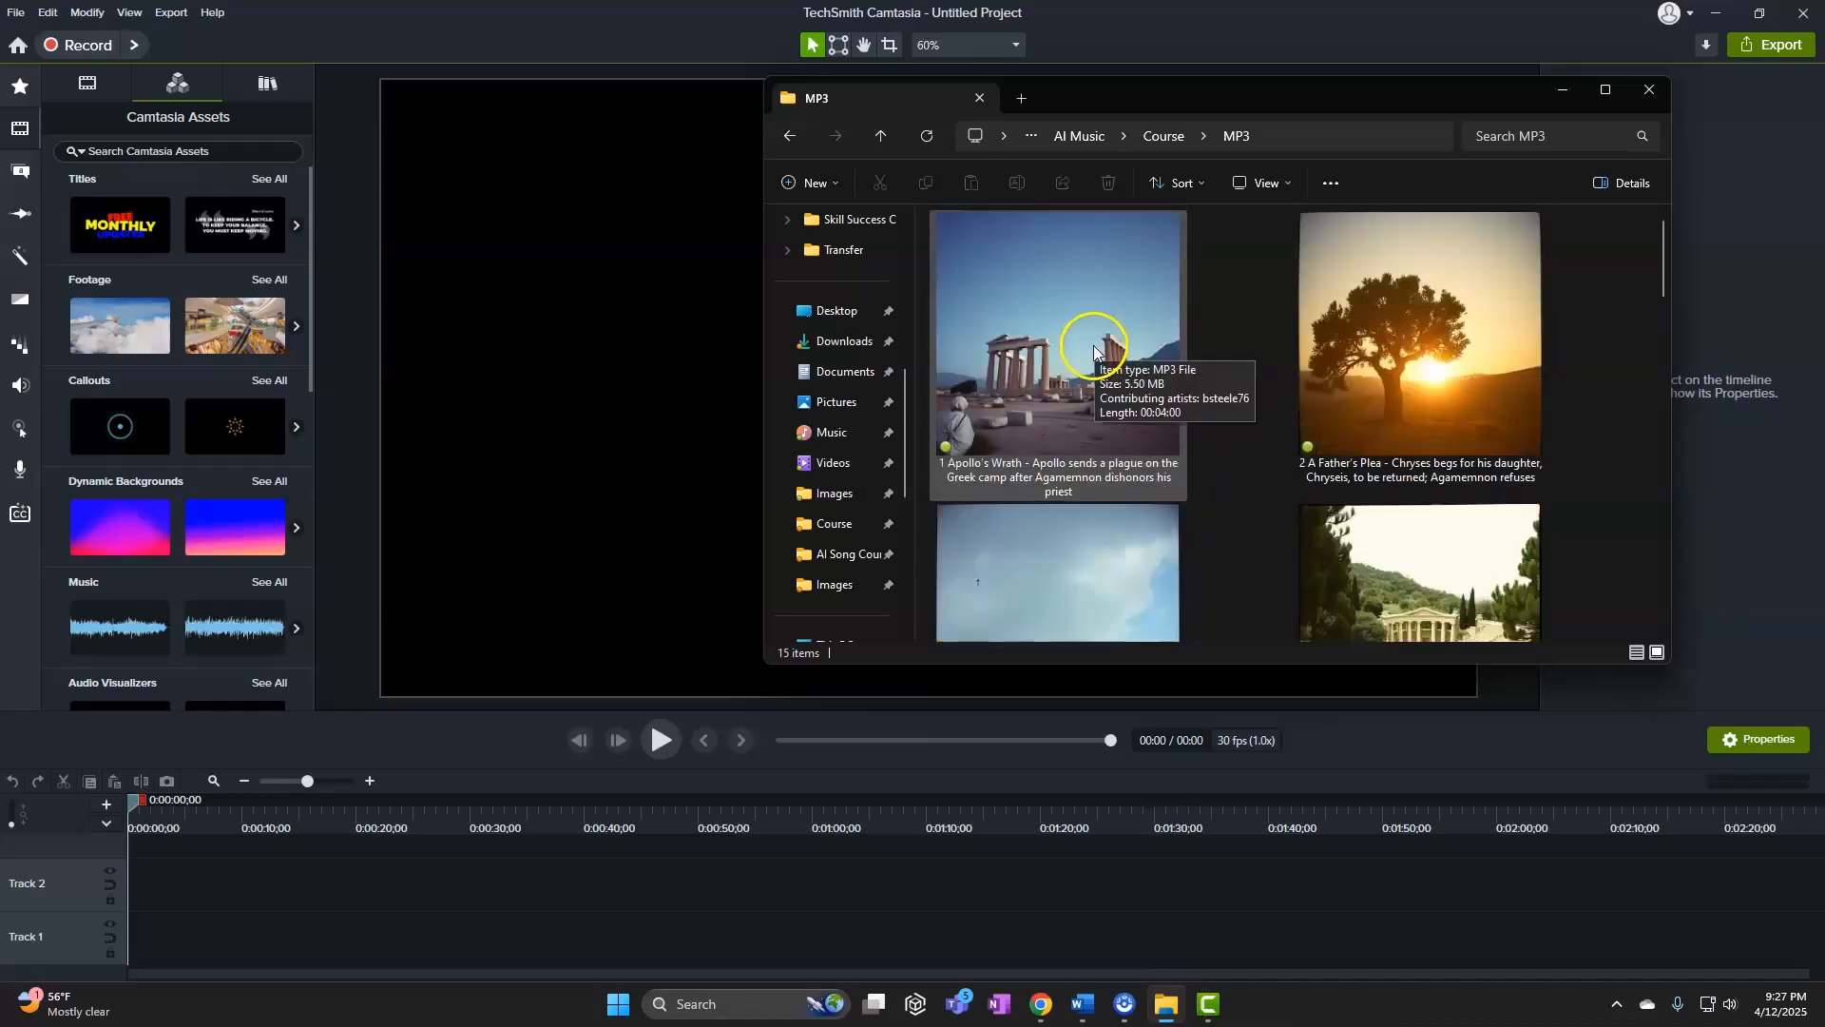
left_click(1091, 328)
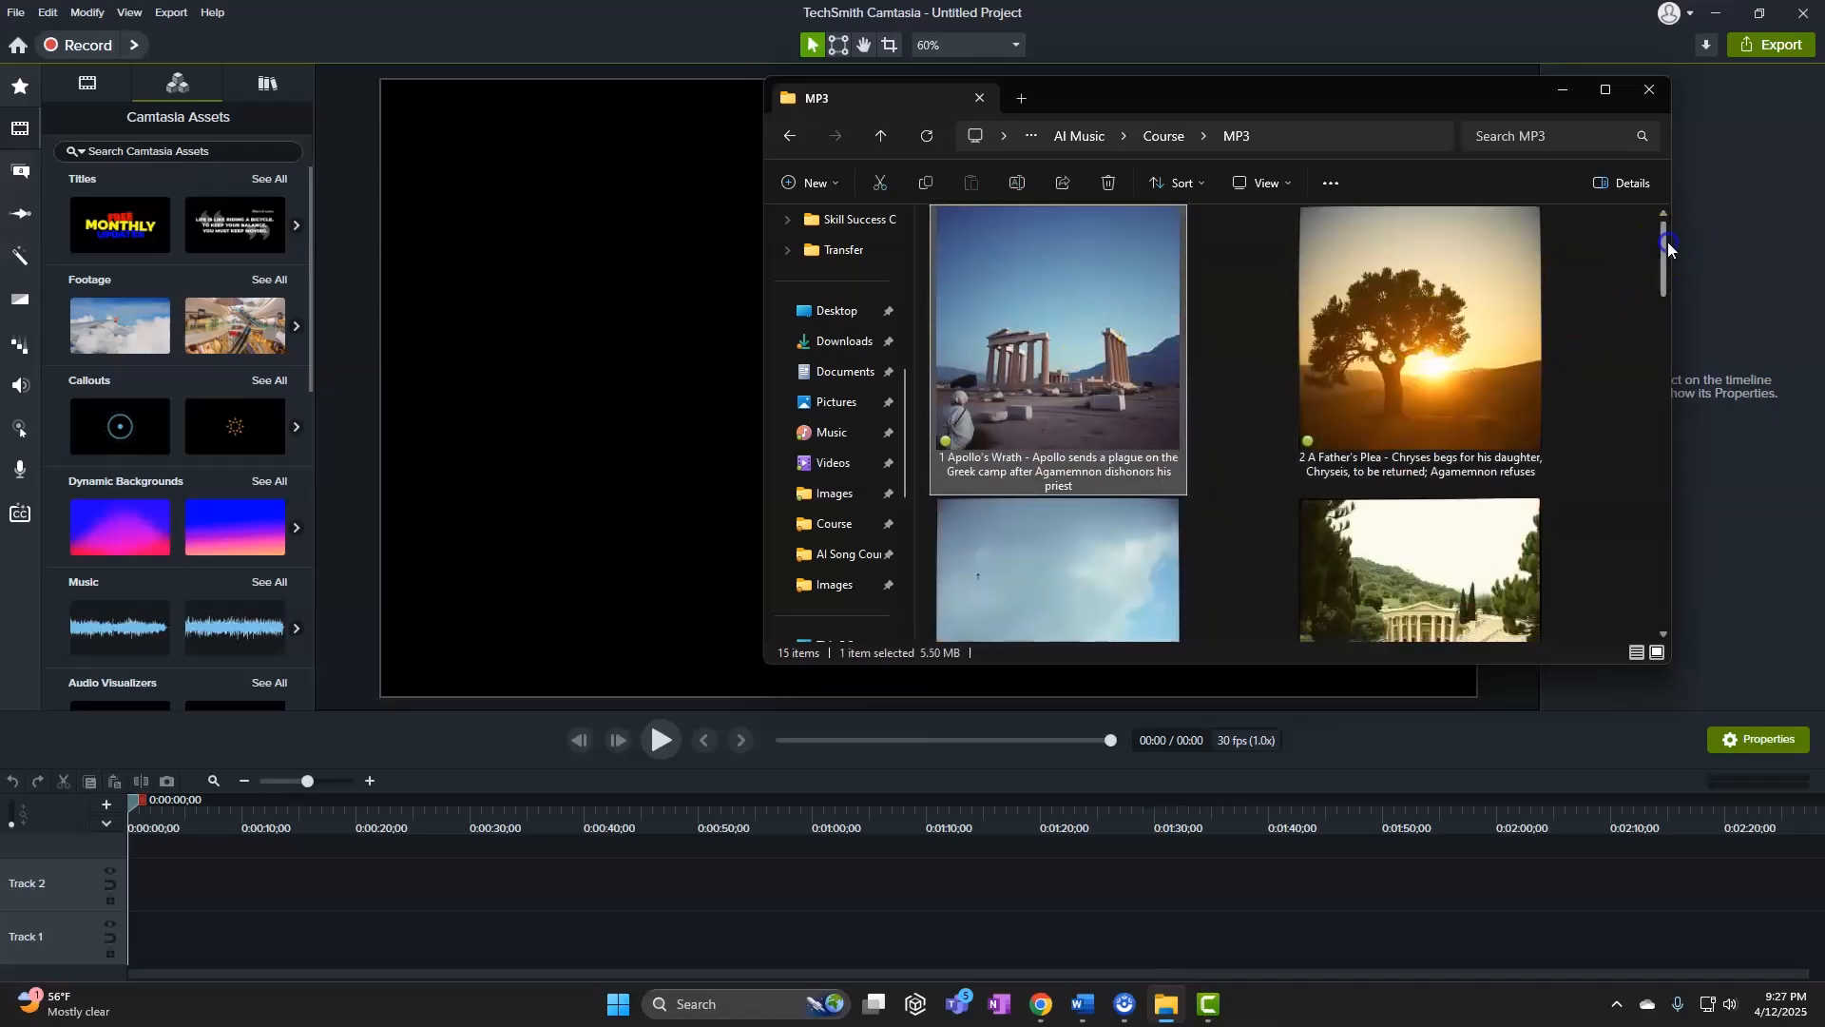
left_click_drag(1668, 241, 1635, 584)
left_click(1188, 576, "shift")
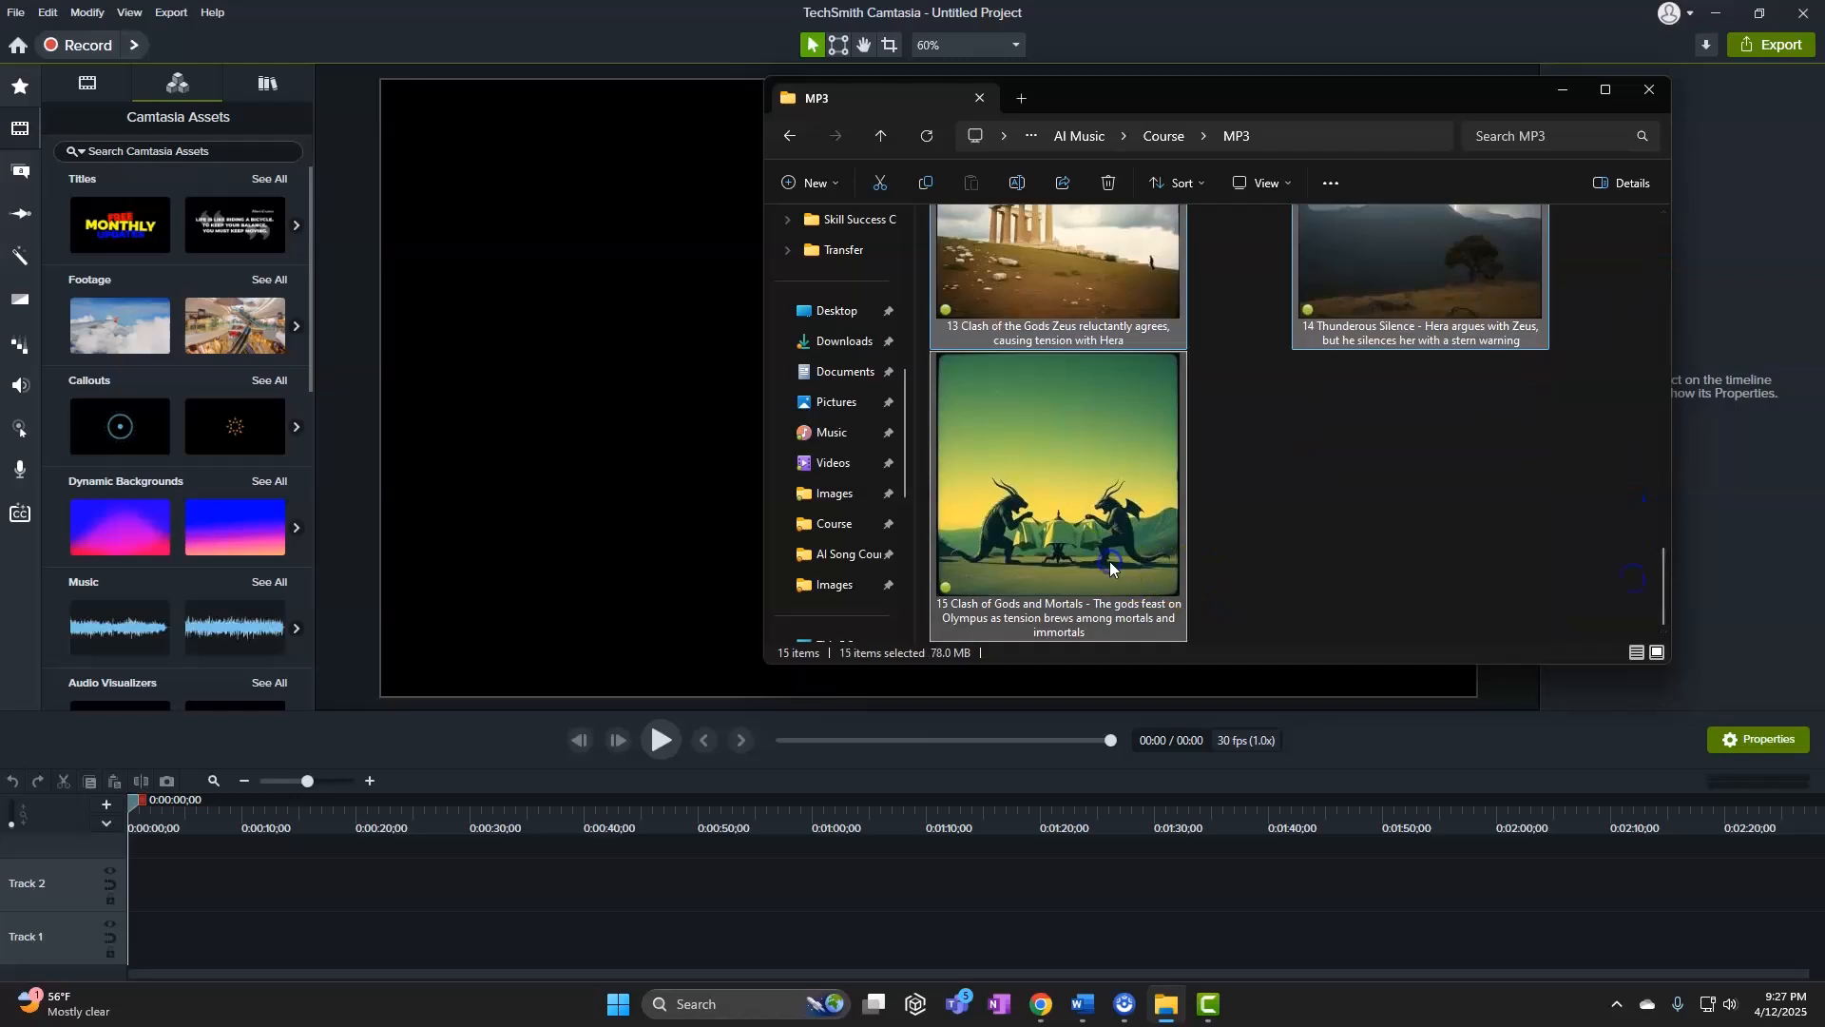
left_click_drag(1061, 302, 168, 937)
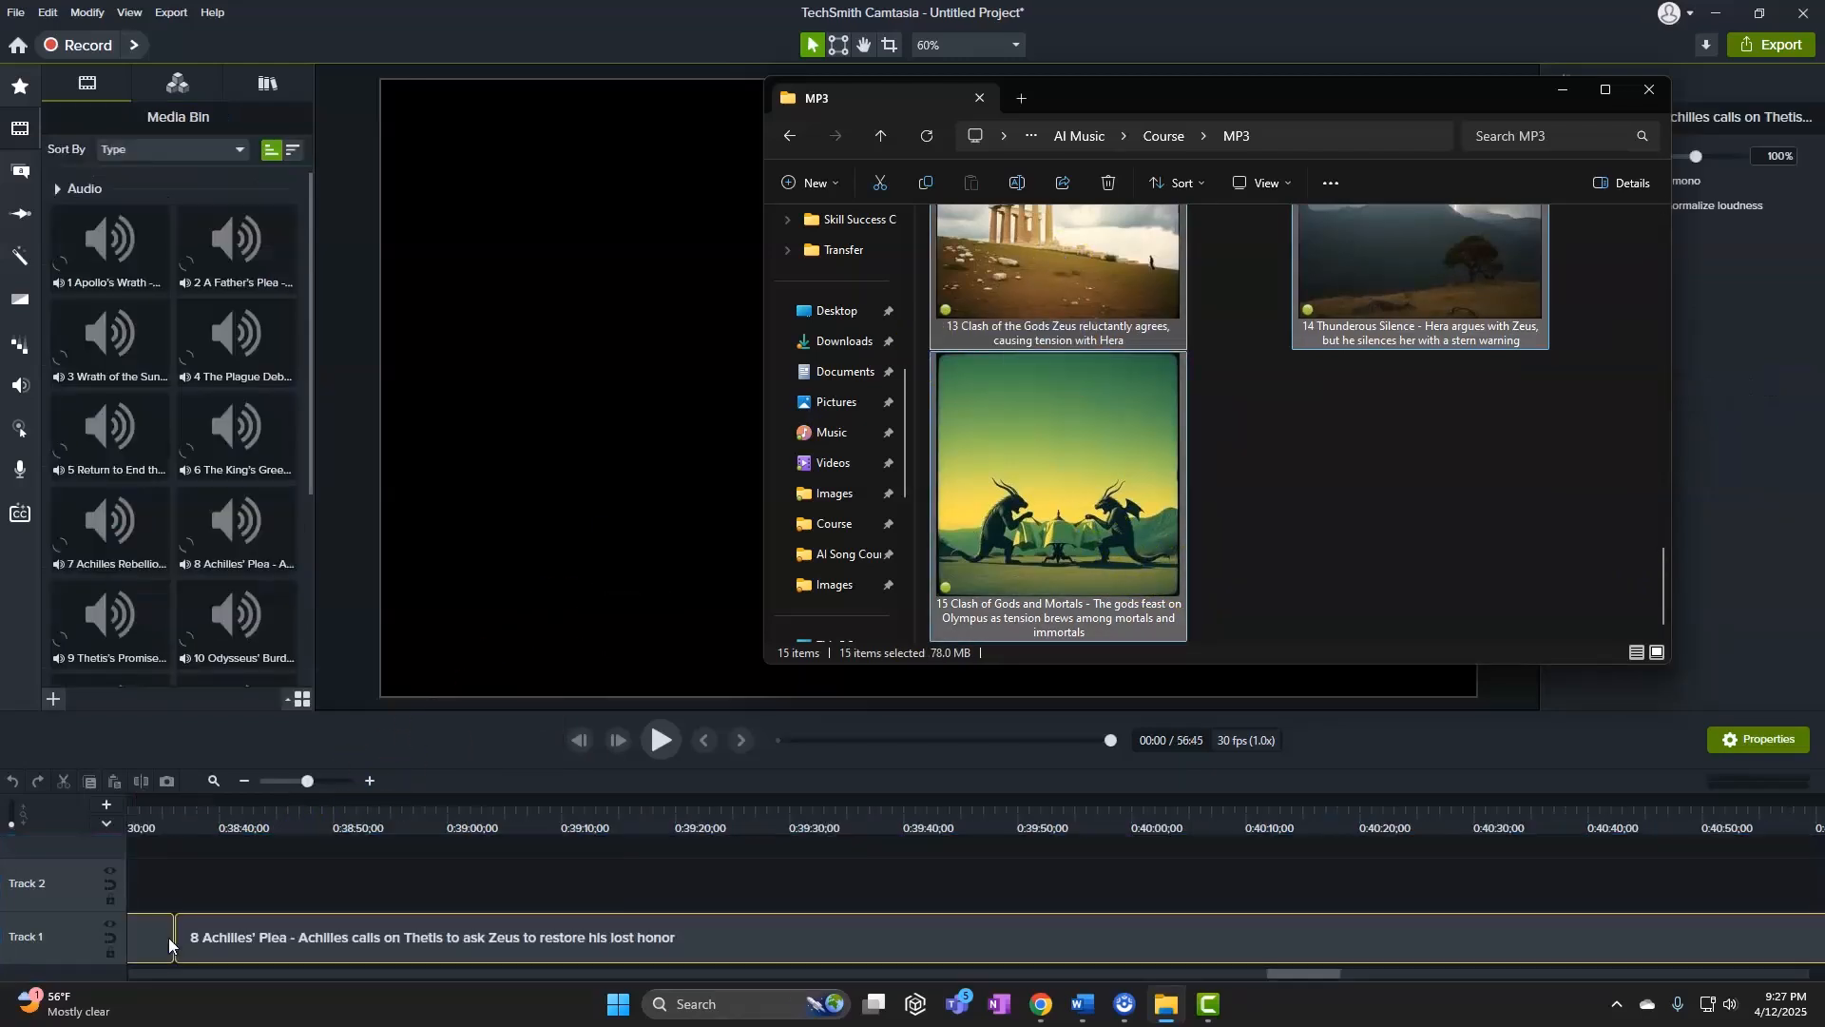
left_click(282, 784)
Zoom the timeline out and move clips 13, 14 and 15 to follow clip 12
left_click_drag(307, 781, 265, 783)
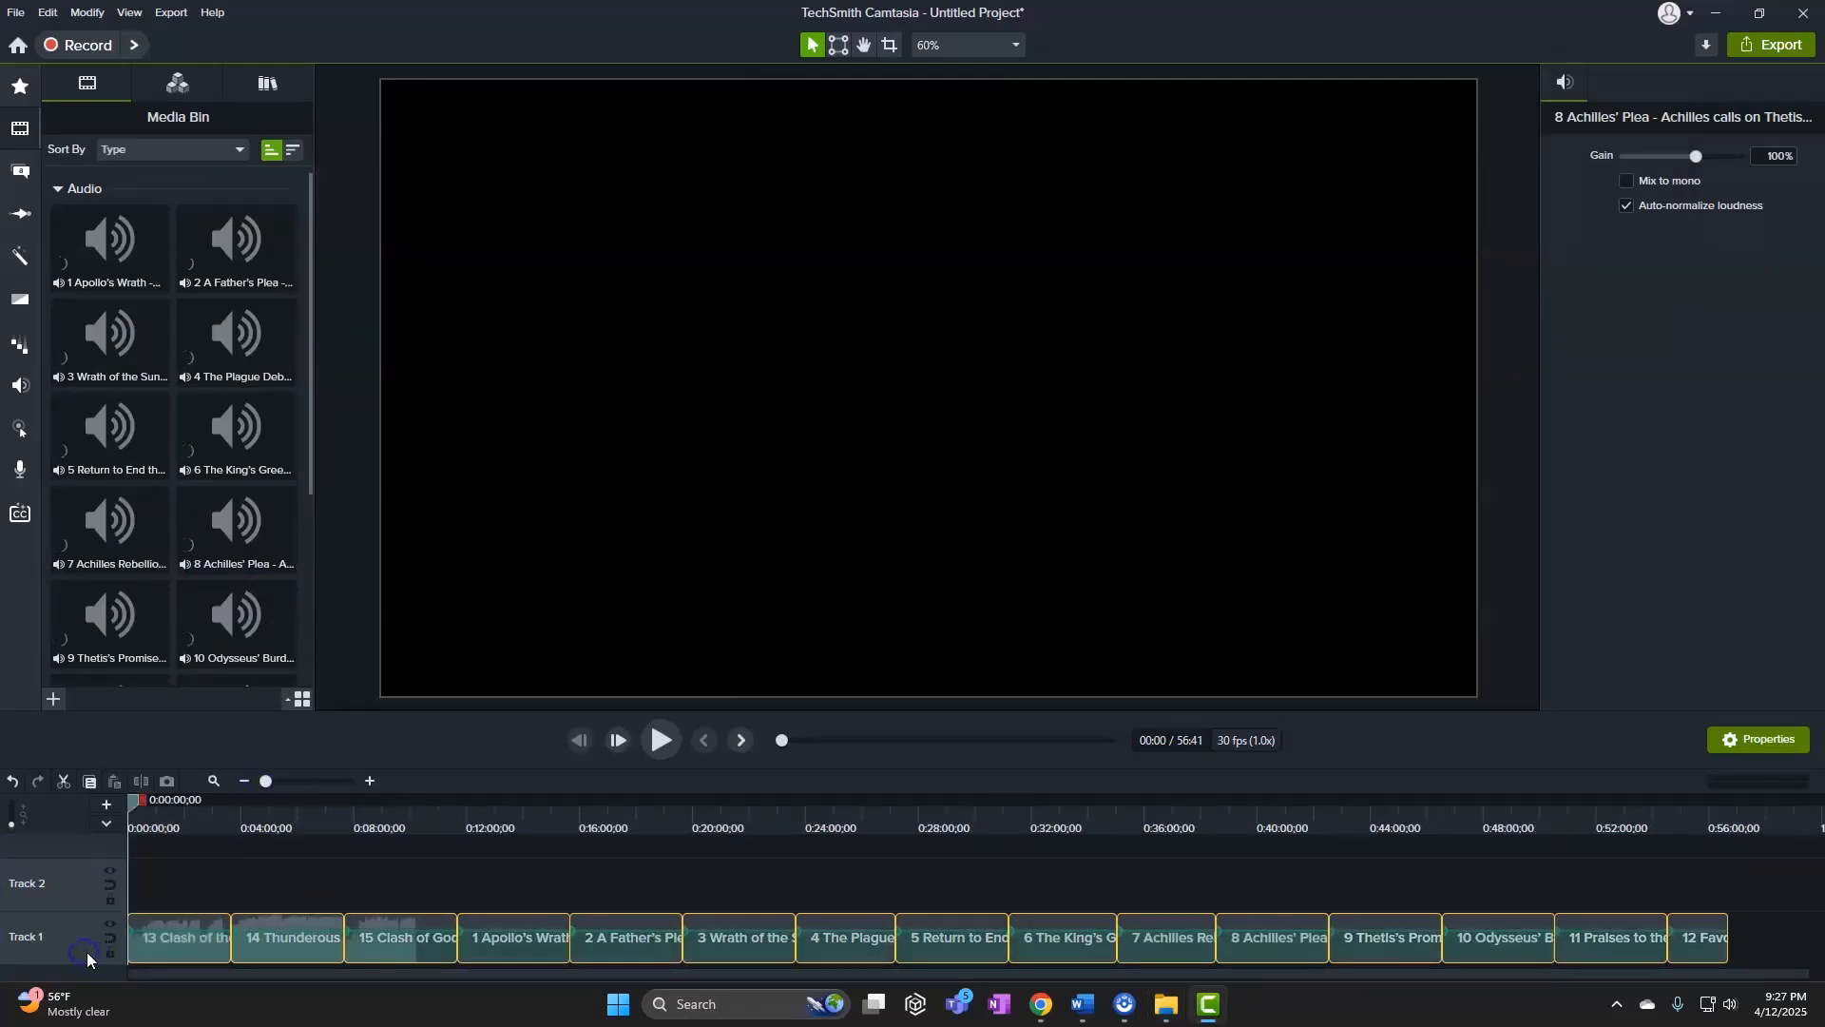
left_click(301, 902)
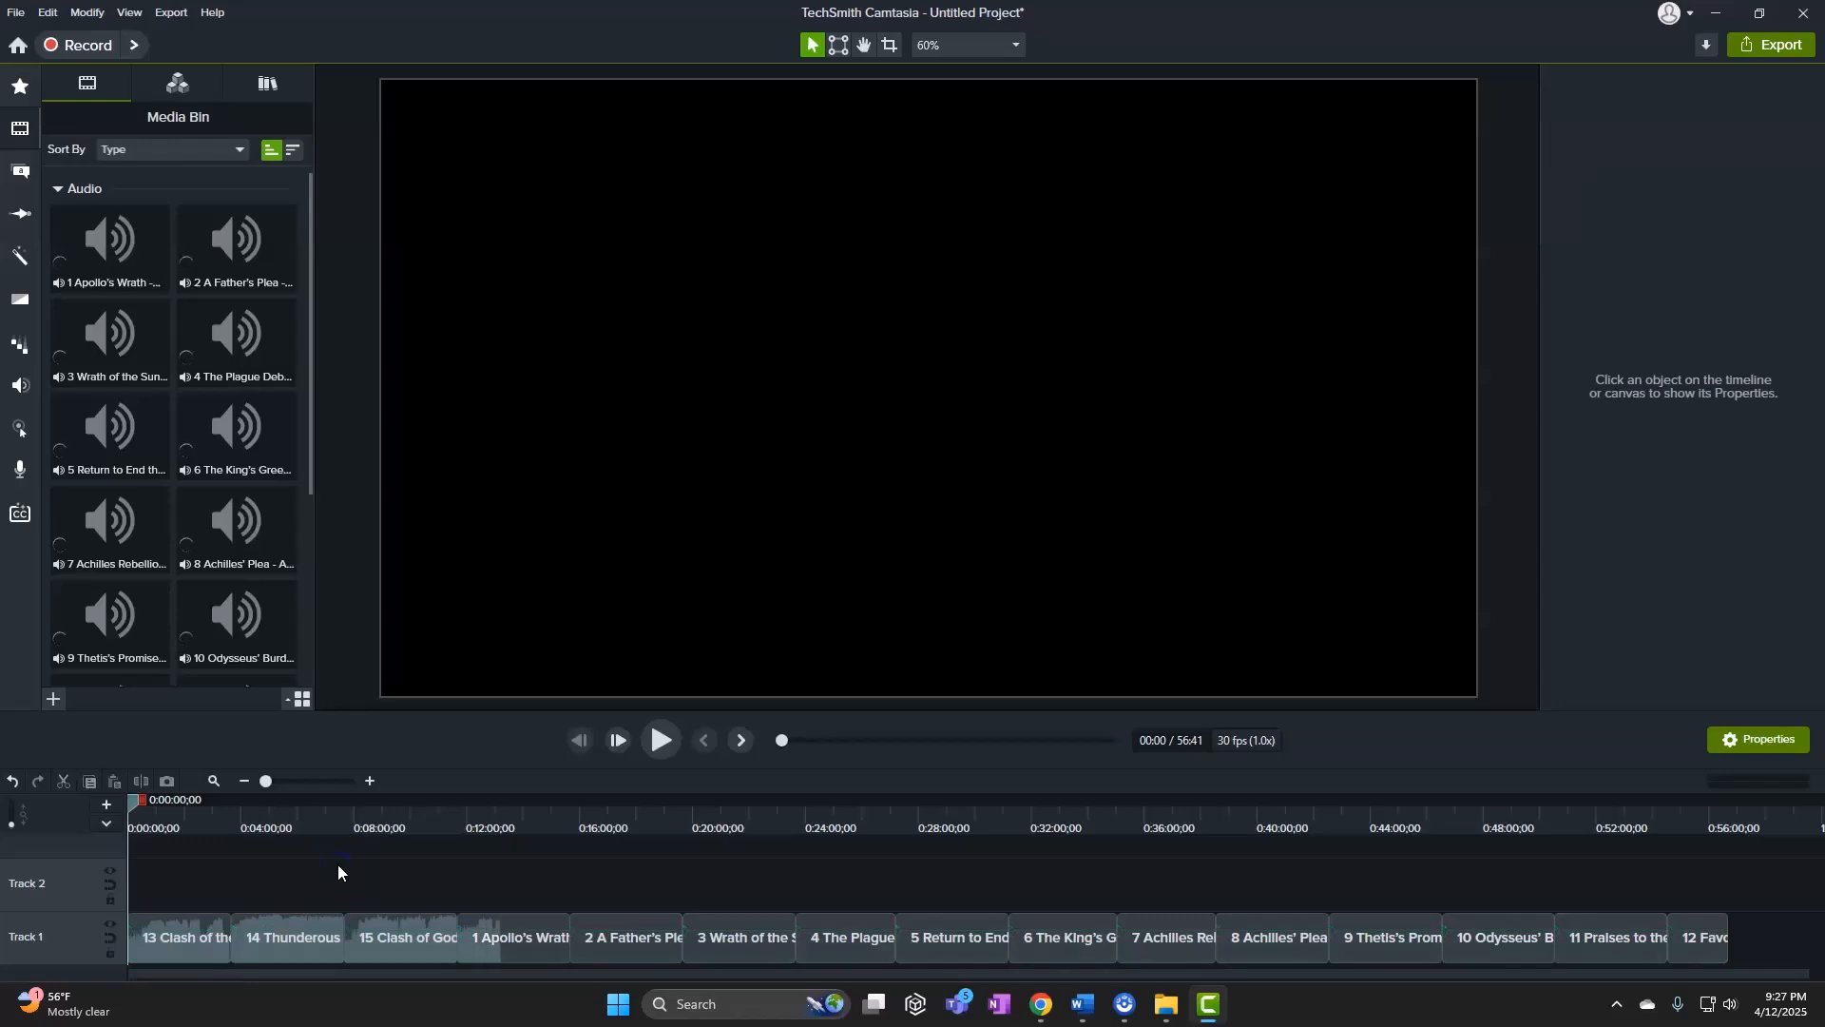
left_click(340, 881)
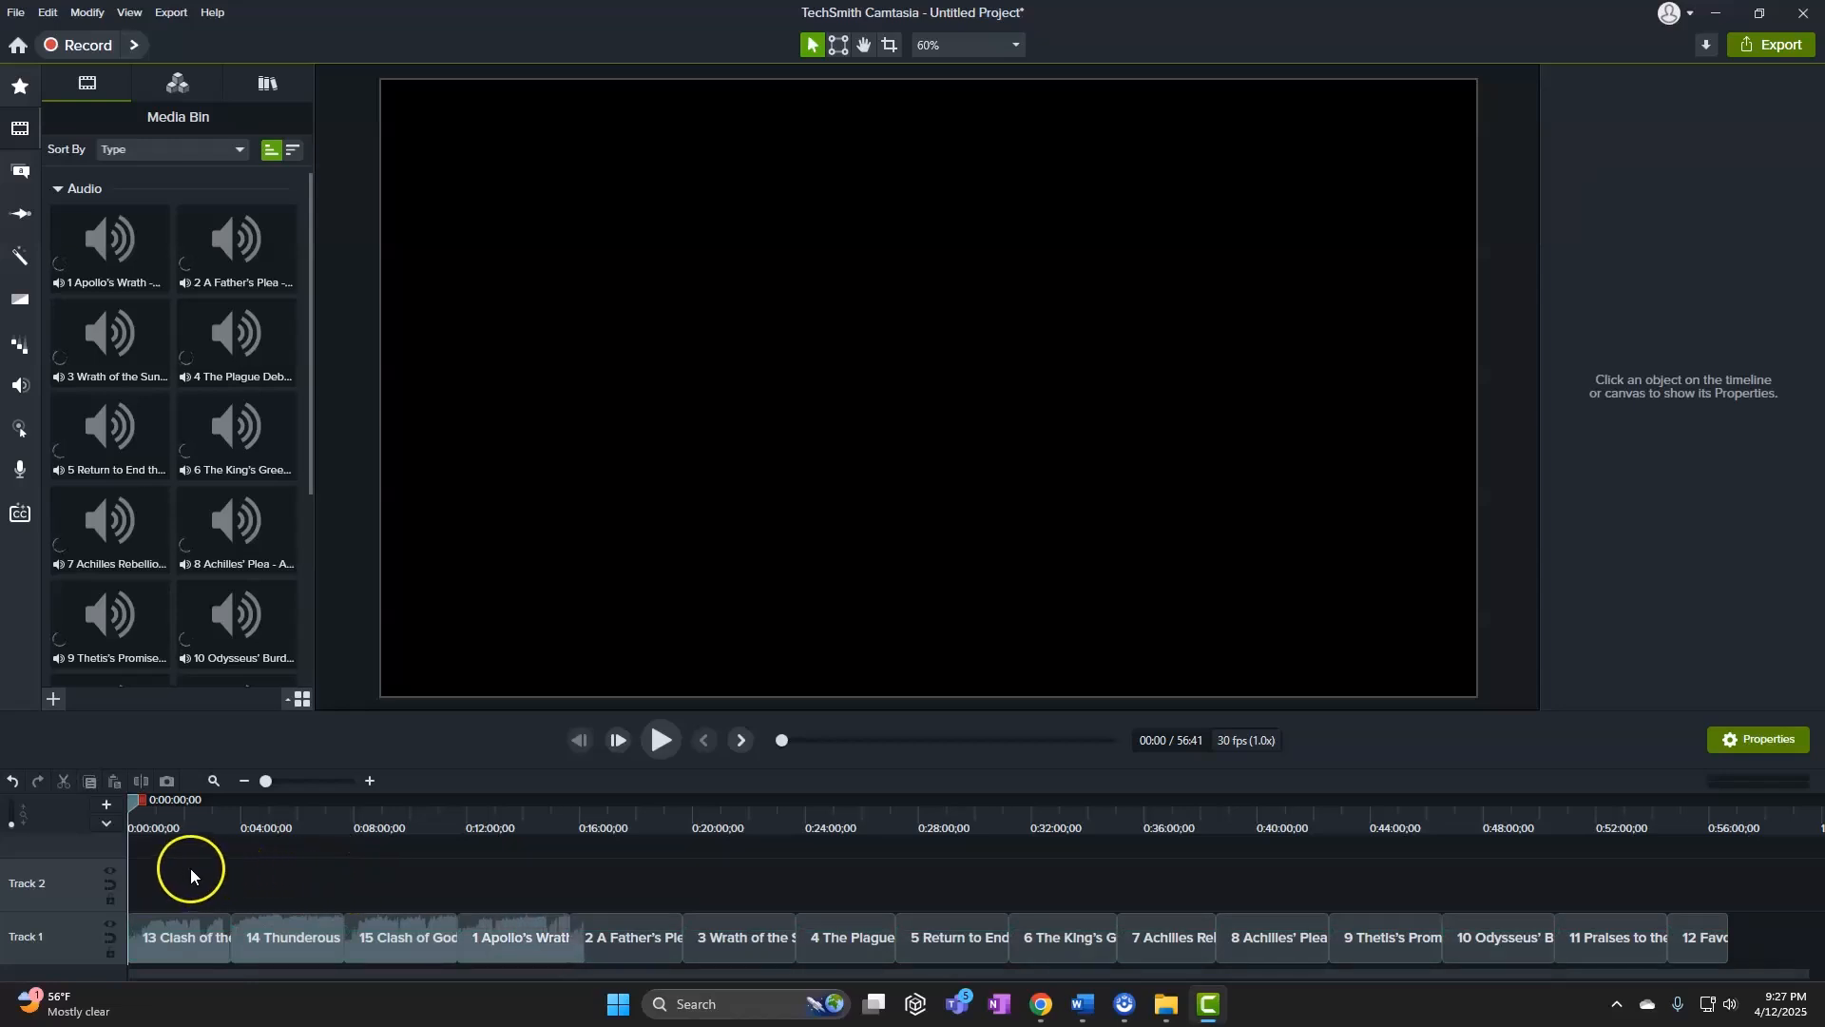
left_click_drag(190, 869, 391, 956)
left_click(172, 955)
left_click_drag(171, 955, 1774, 936)
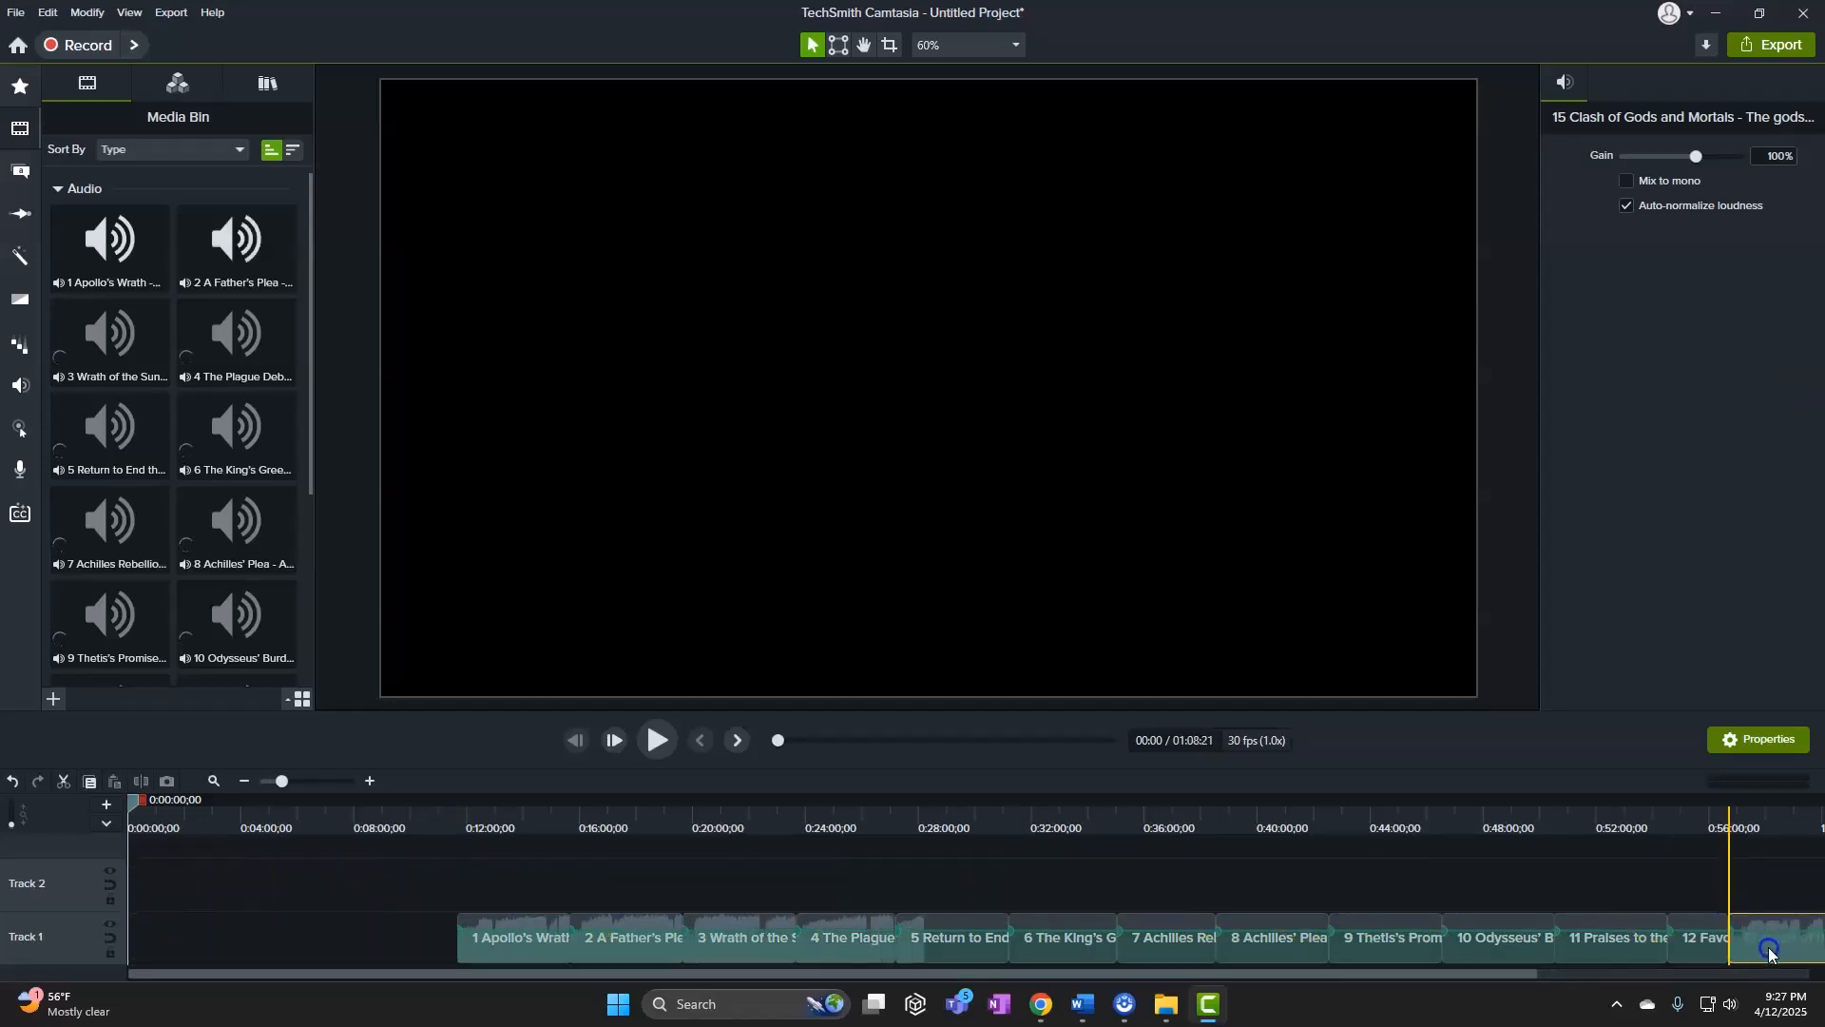
left_click_drag(396, 953, 1764, 942)
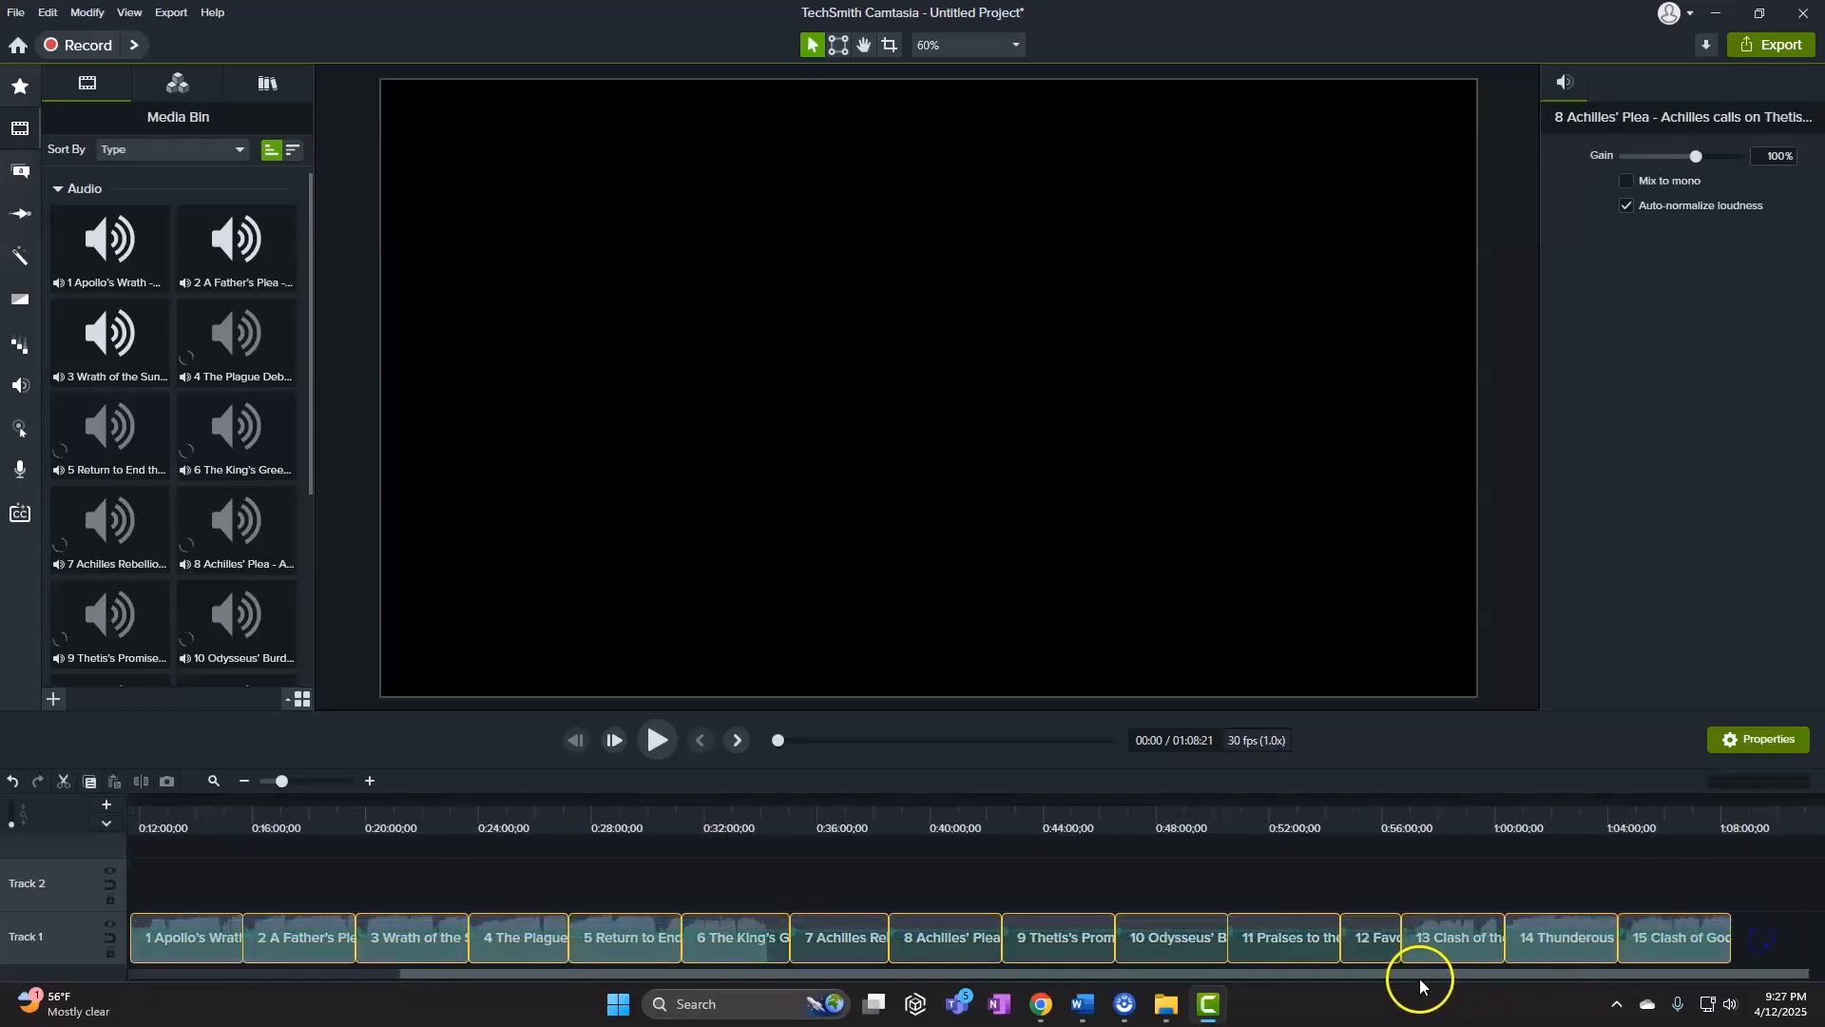
left_click_drag(1414, 975, 89, 941)
Deselect the clips and place the playhead at 3:58, the end of song 1
left_click(287, 863)
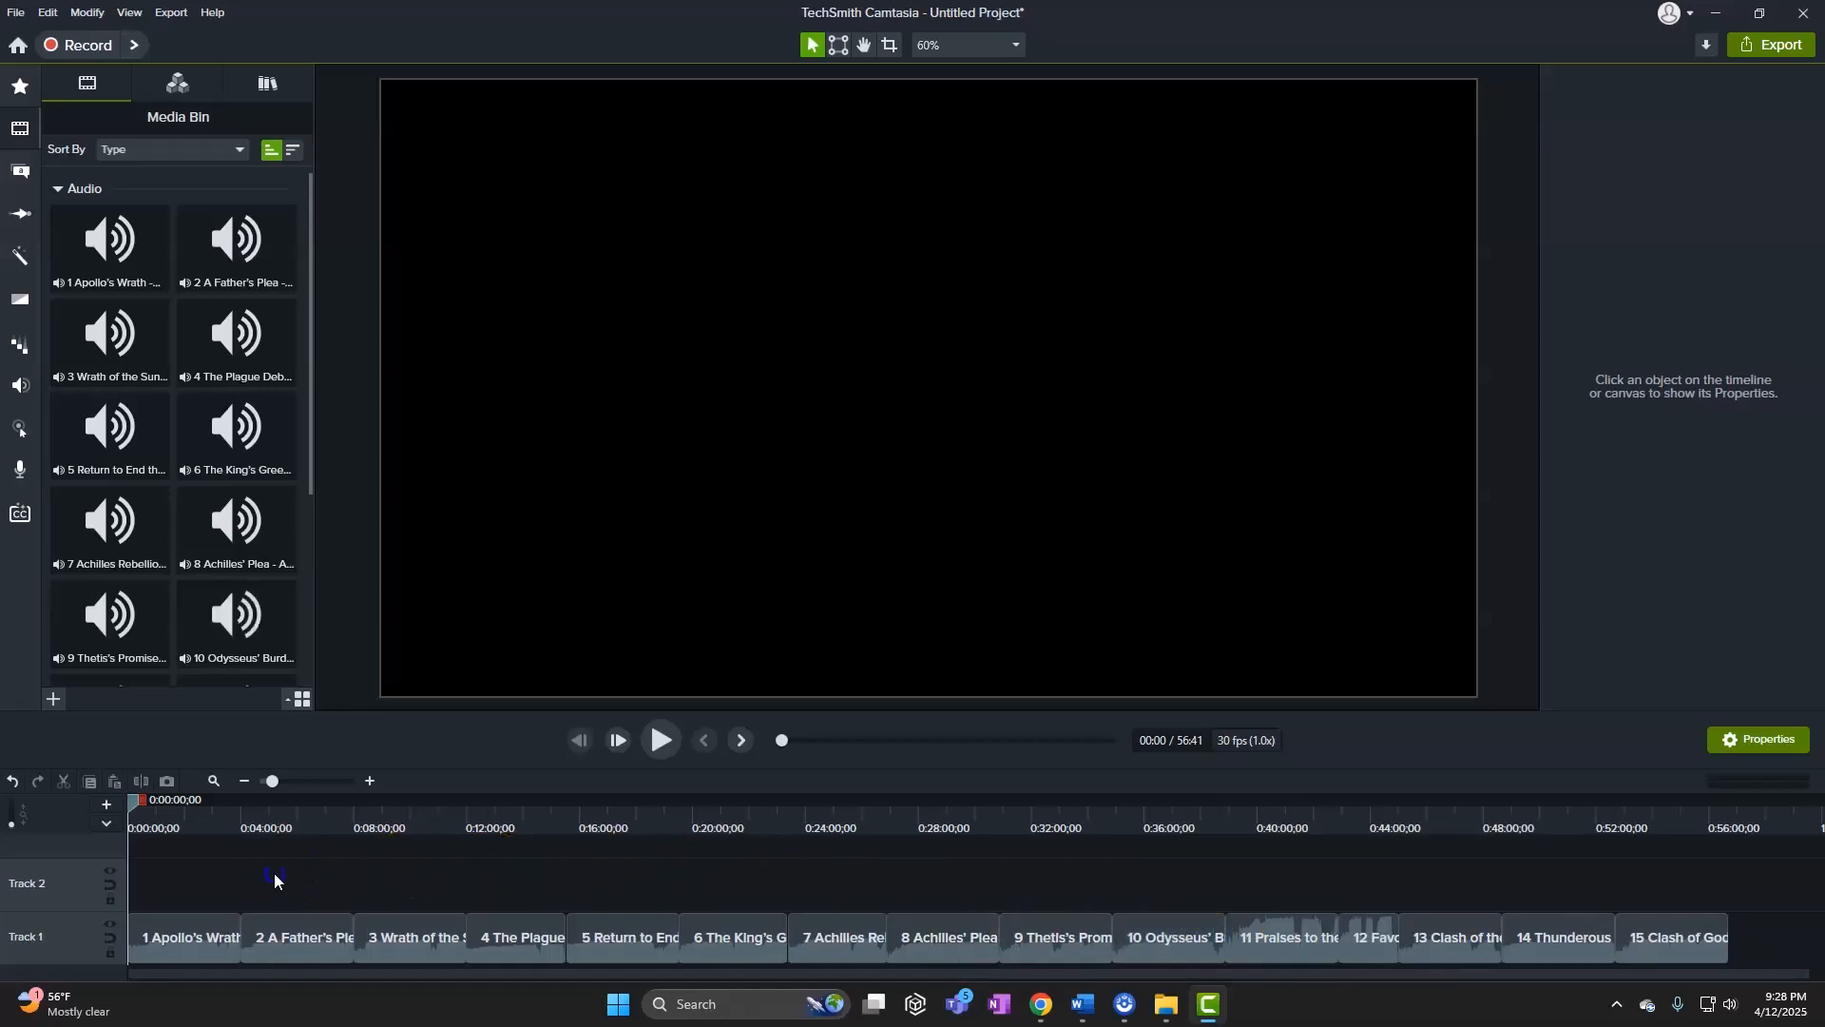
left_click(241, 806)
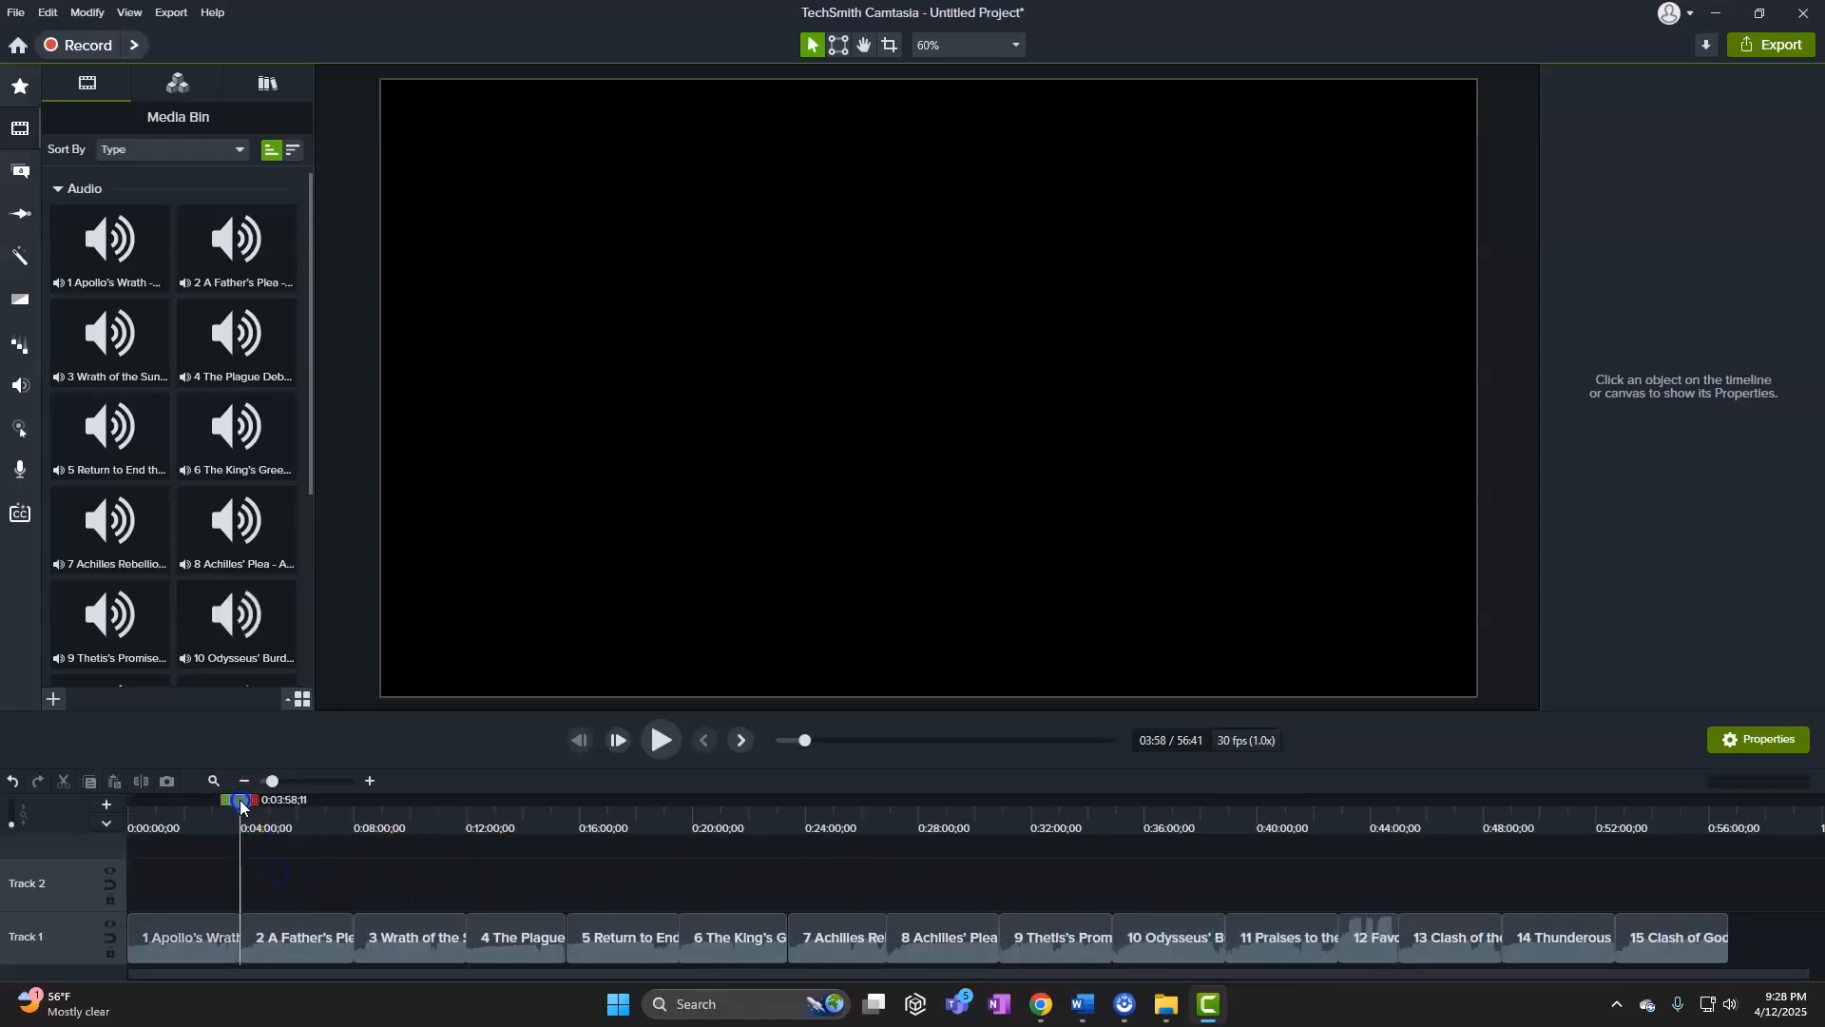
left_click(1165, 1006)
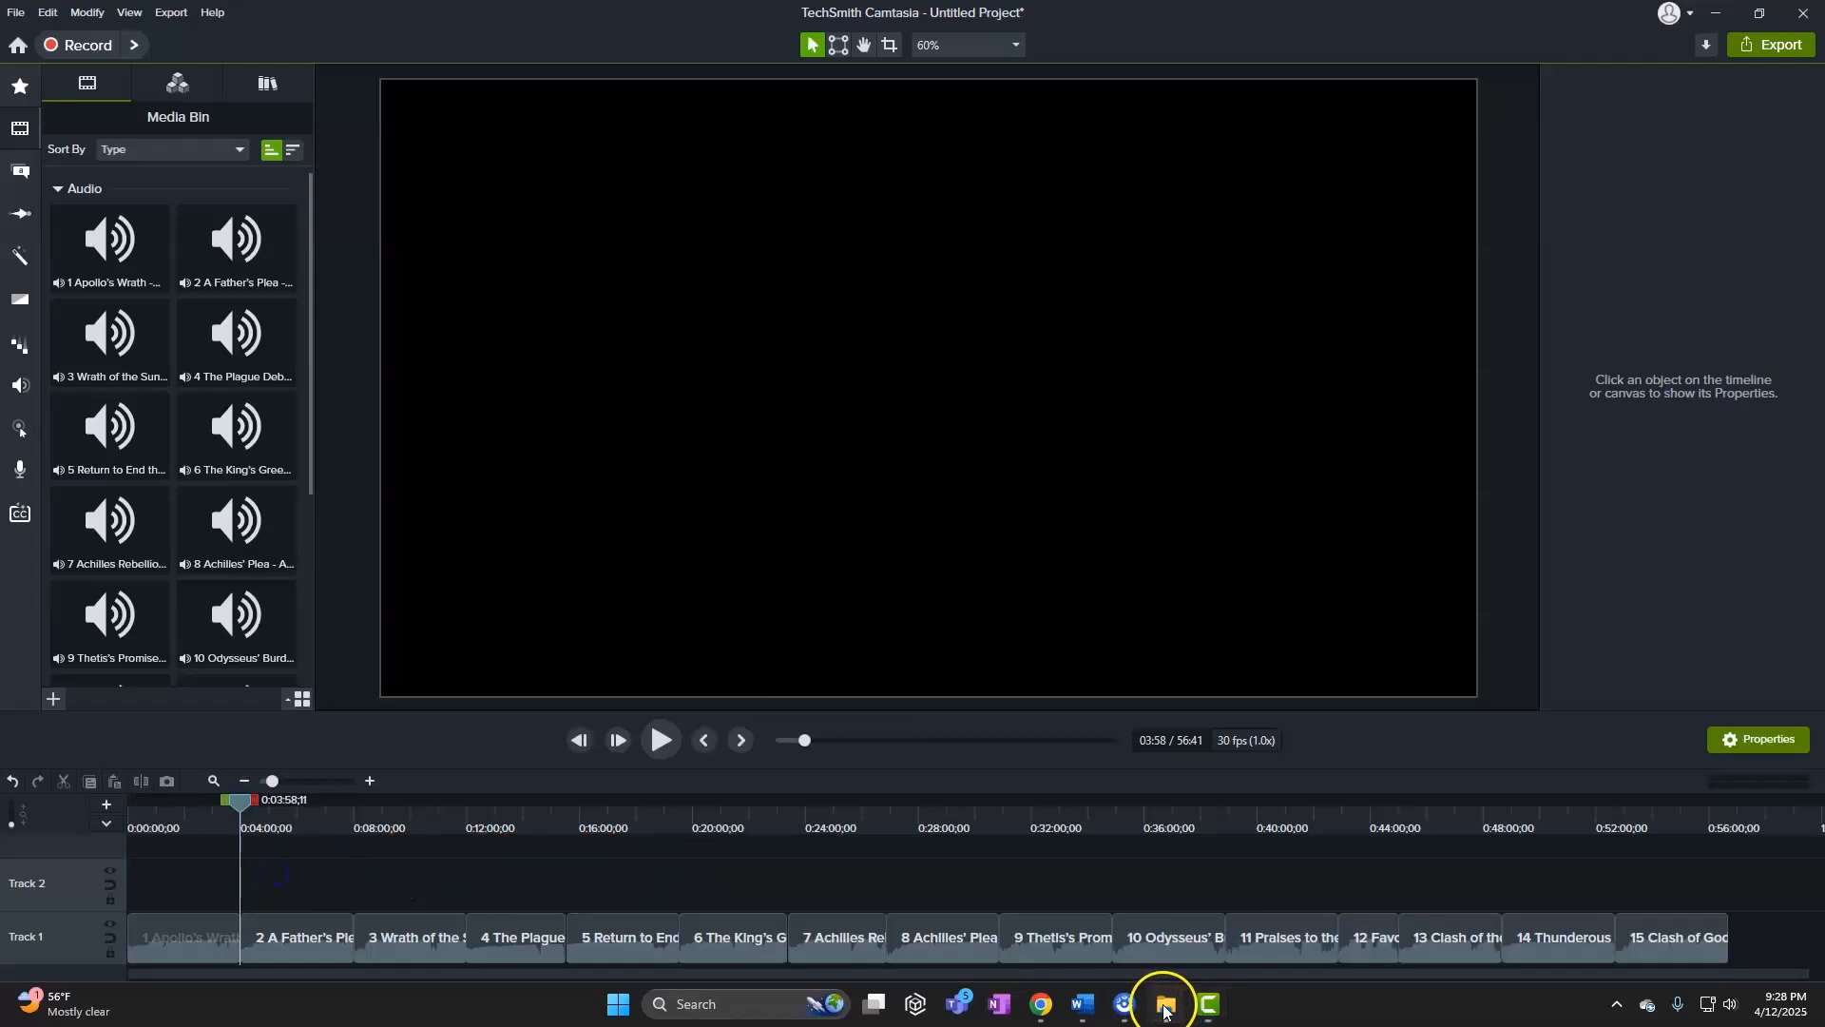
Open the course's Images folder in a restored Explorer window, then return to Camtasia
left_click(1604, 89)
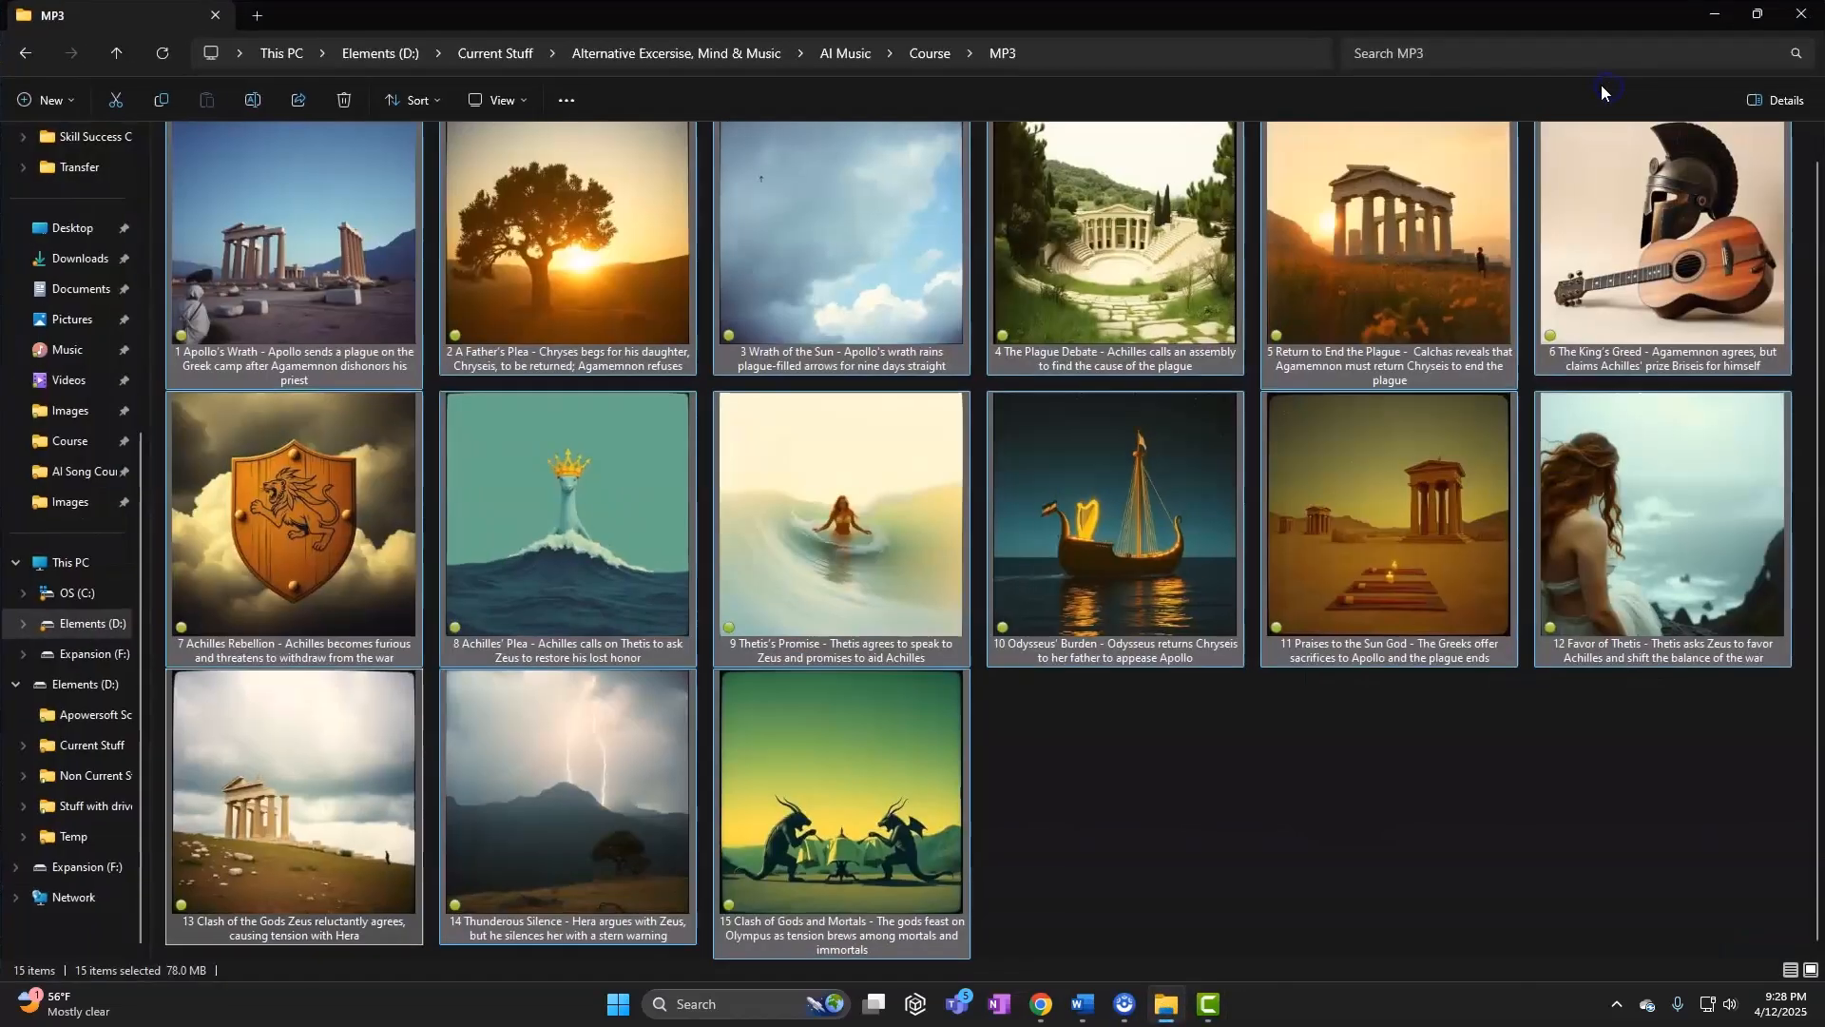
left_click(941, 52)
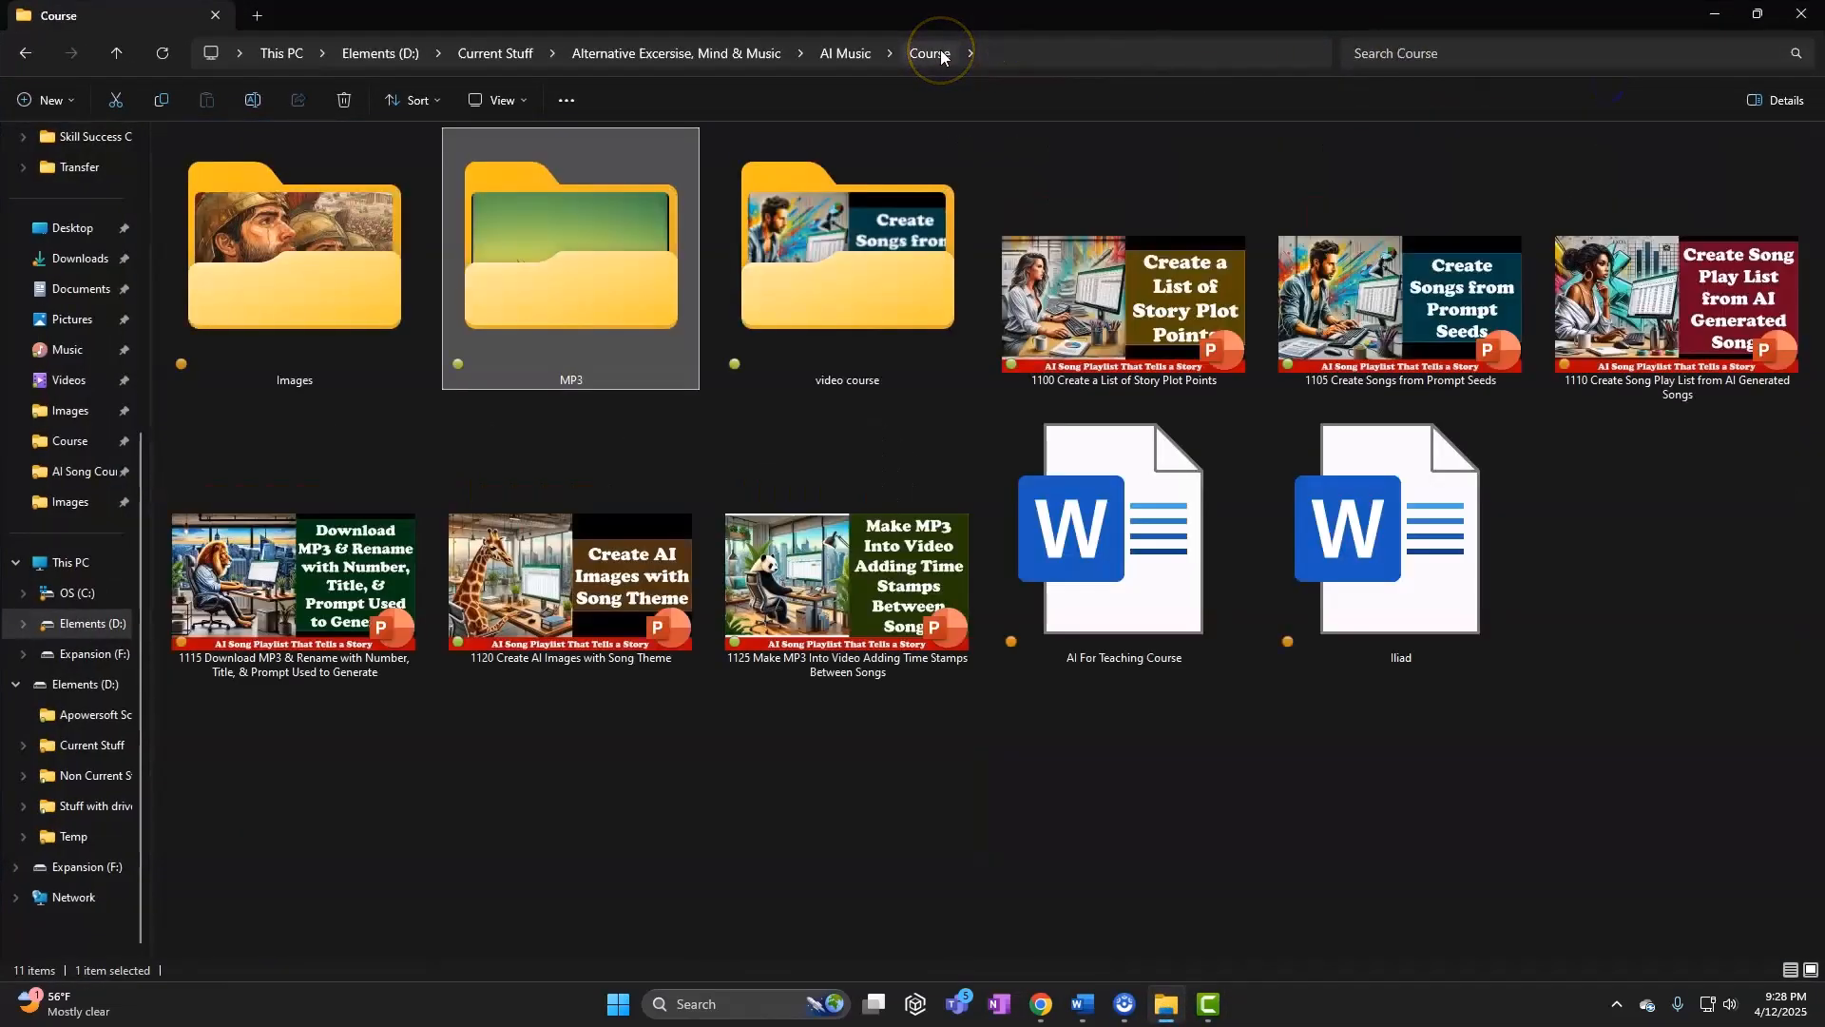
double_click(344, 275)
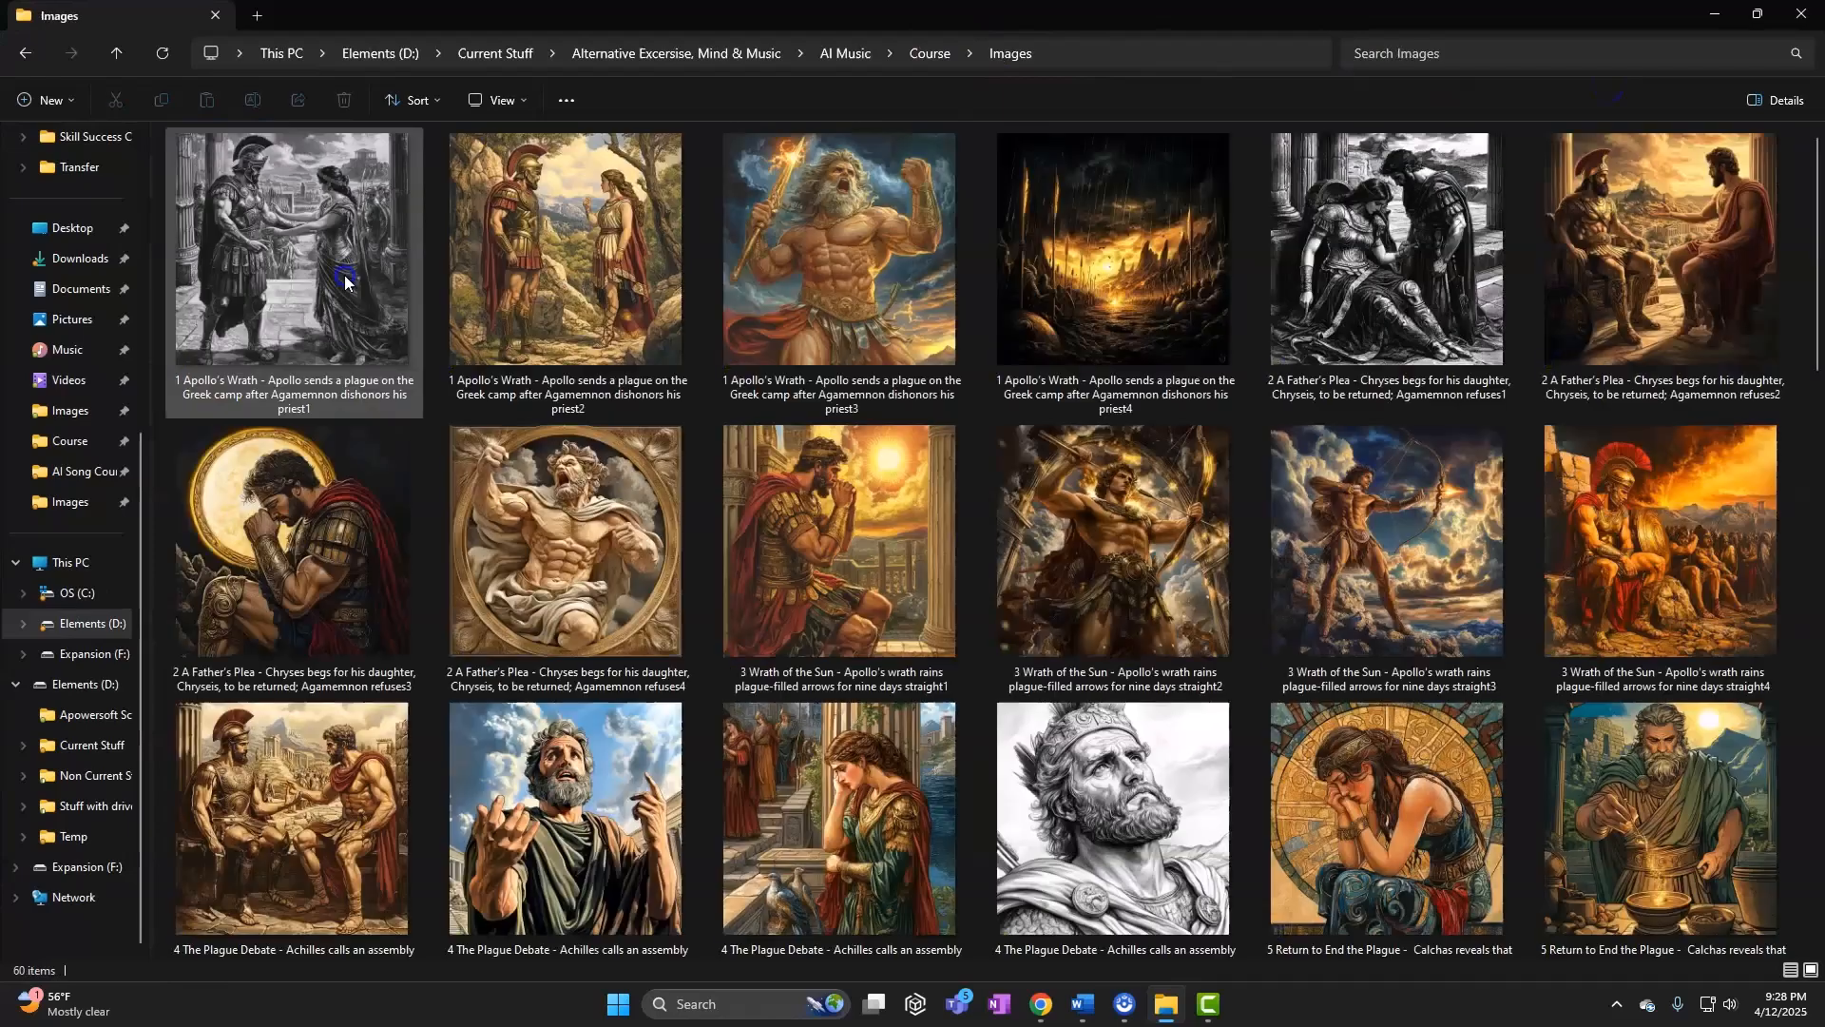
left_click_drag(903, 17, 936, 195)
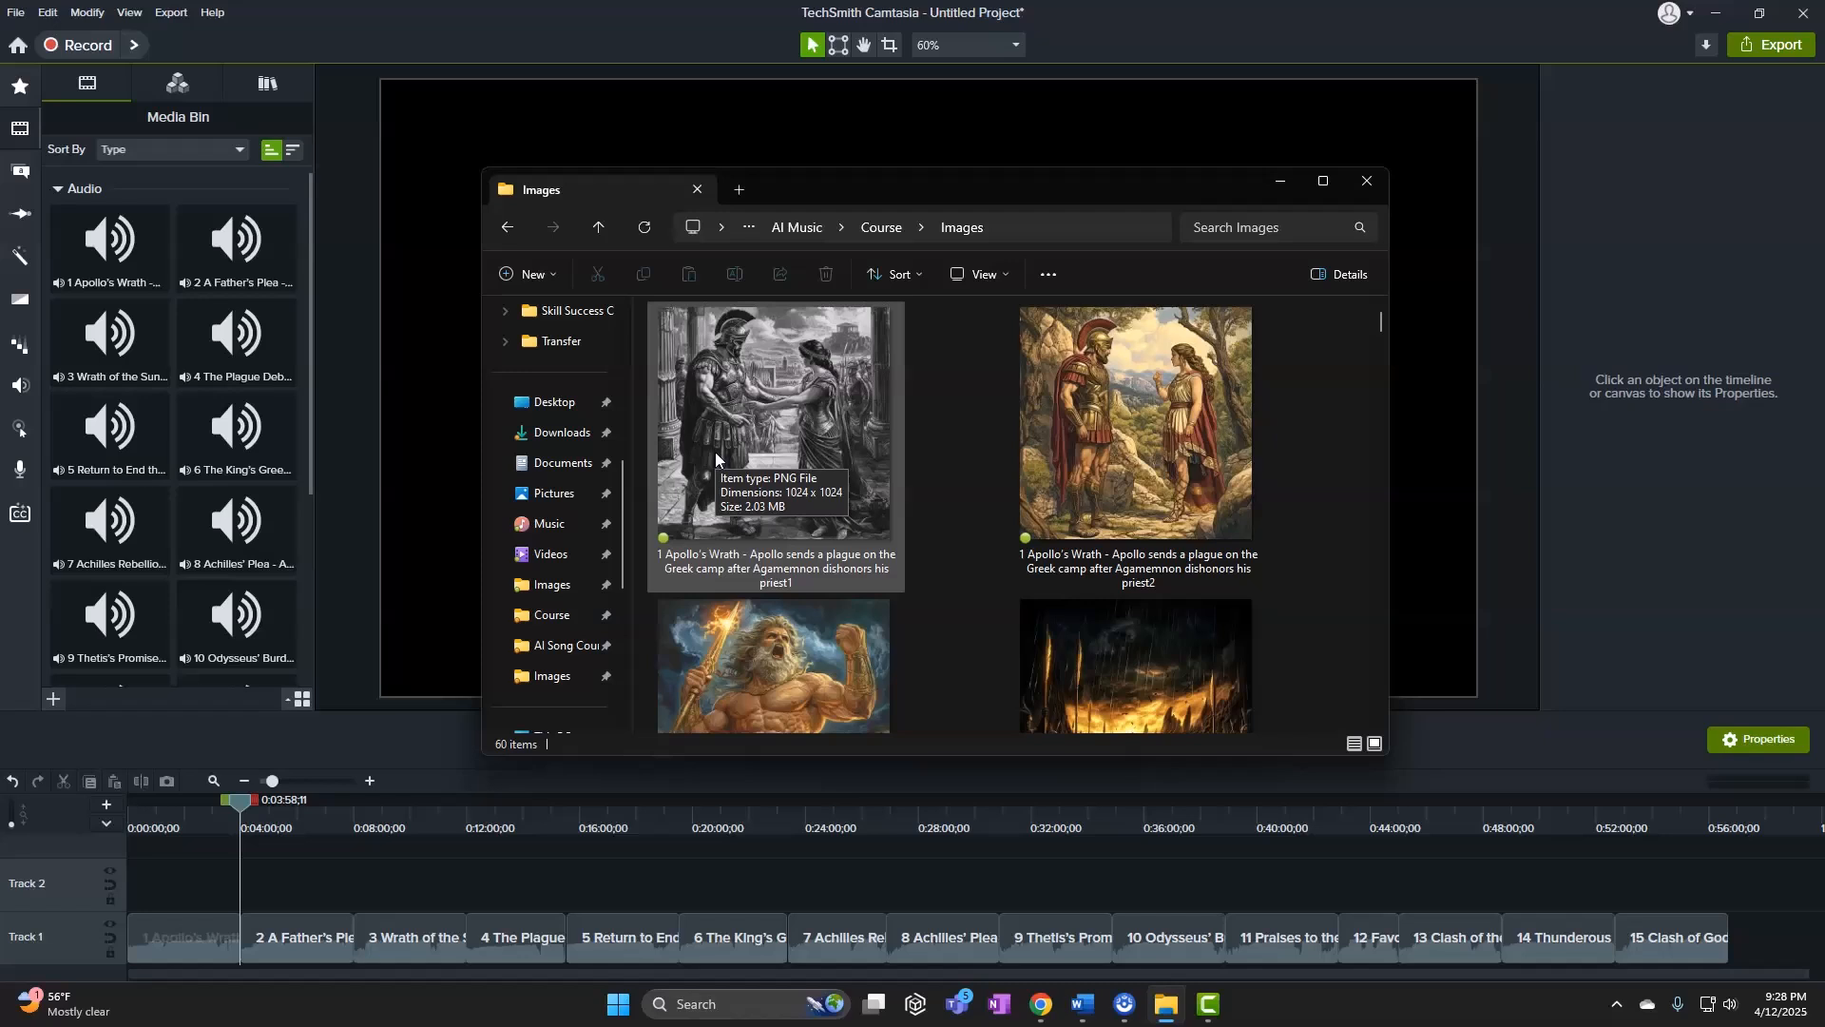
left_click(356, 903)
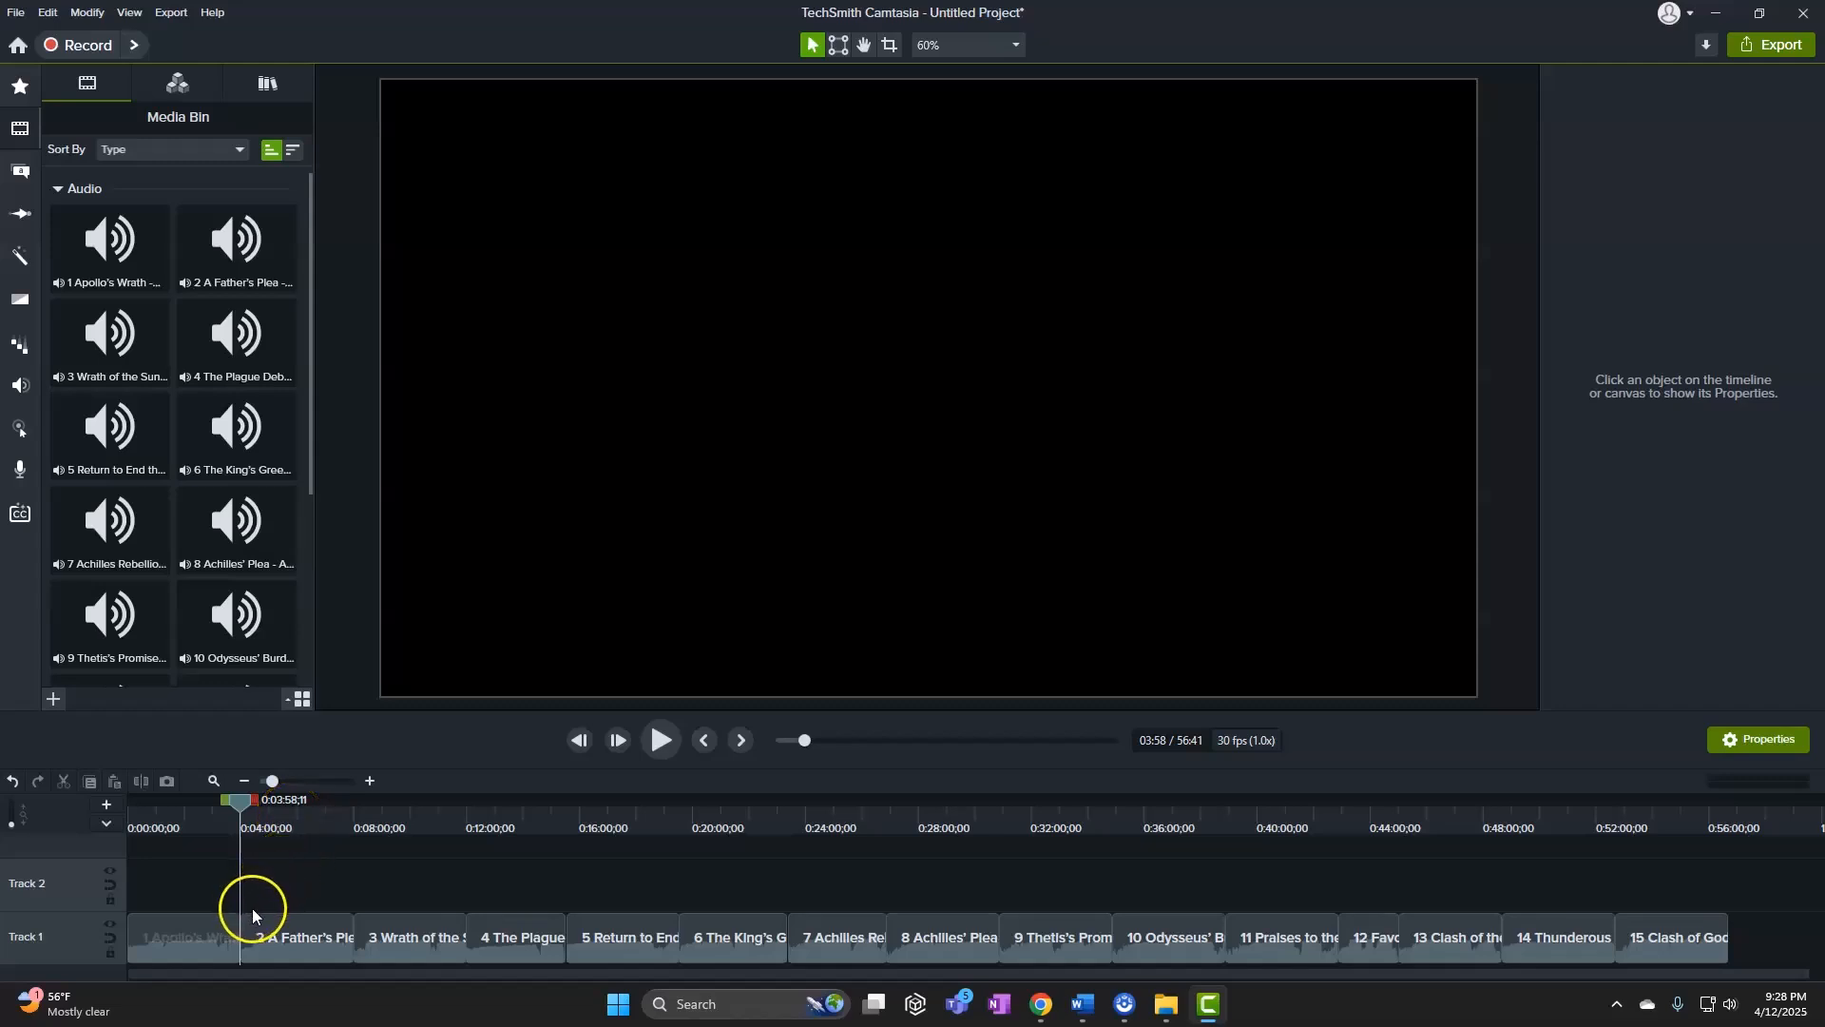
left_click_drag(255, 801, 350, 867)
right_click(321, 893)
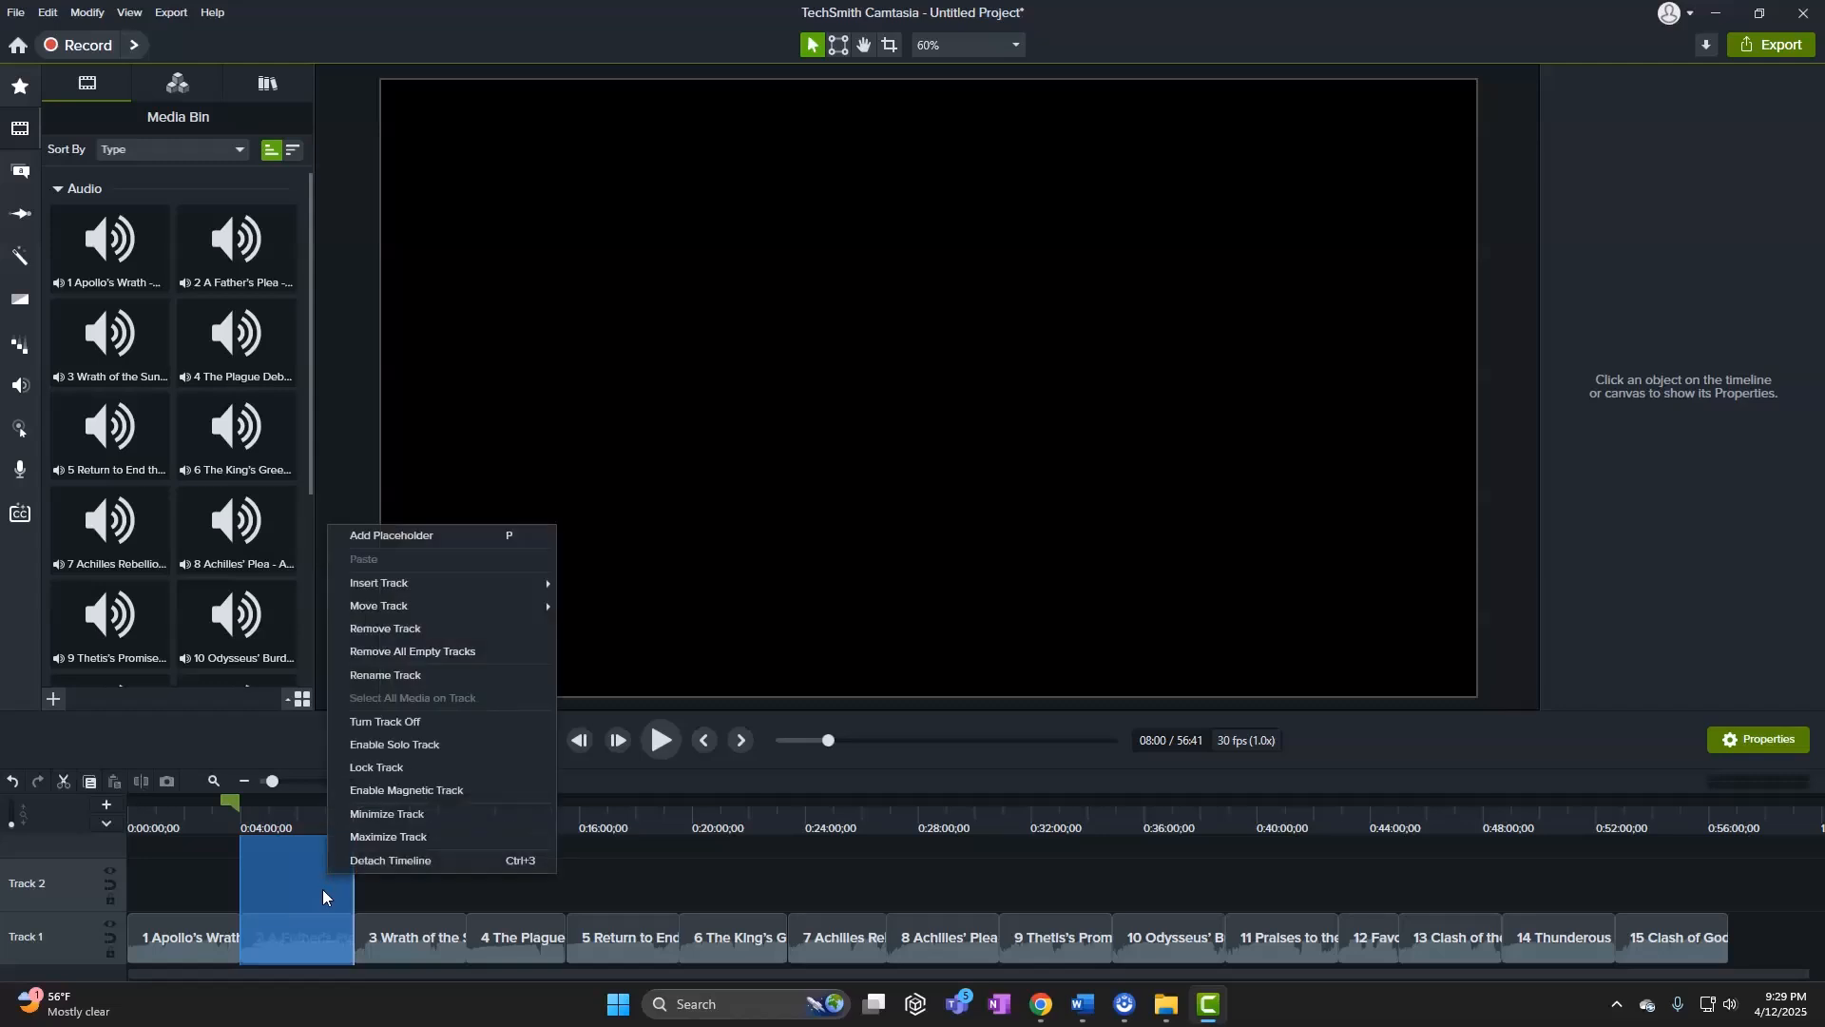
right_click(322, 888)
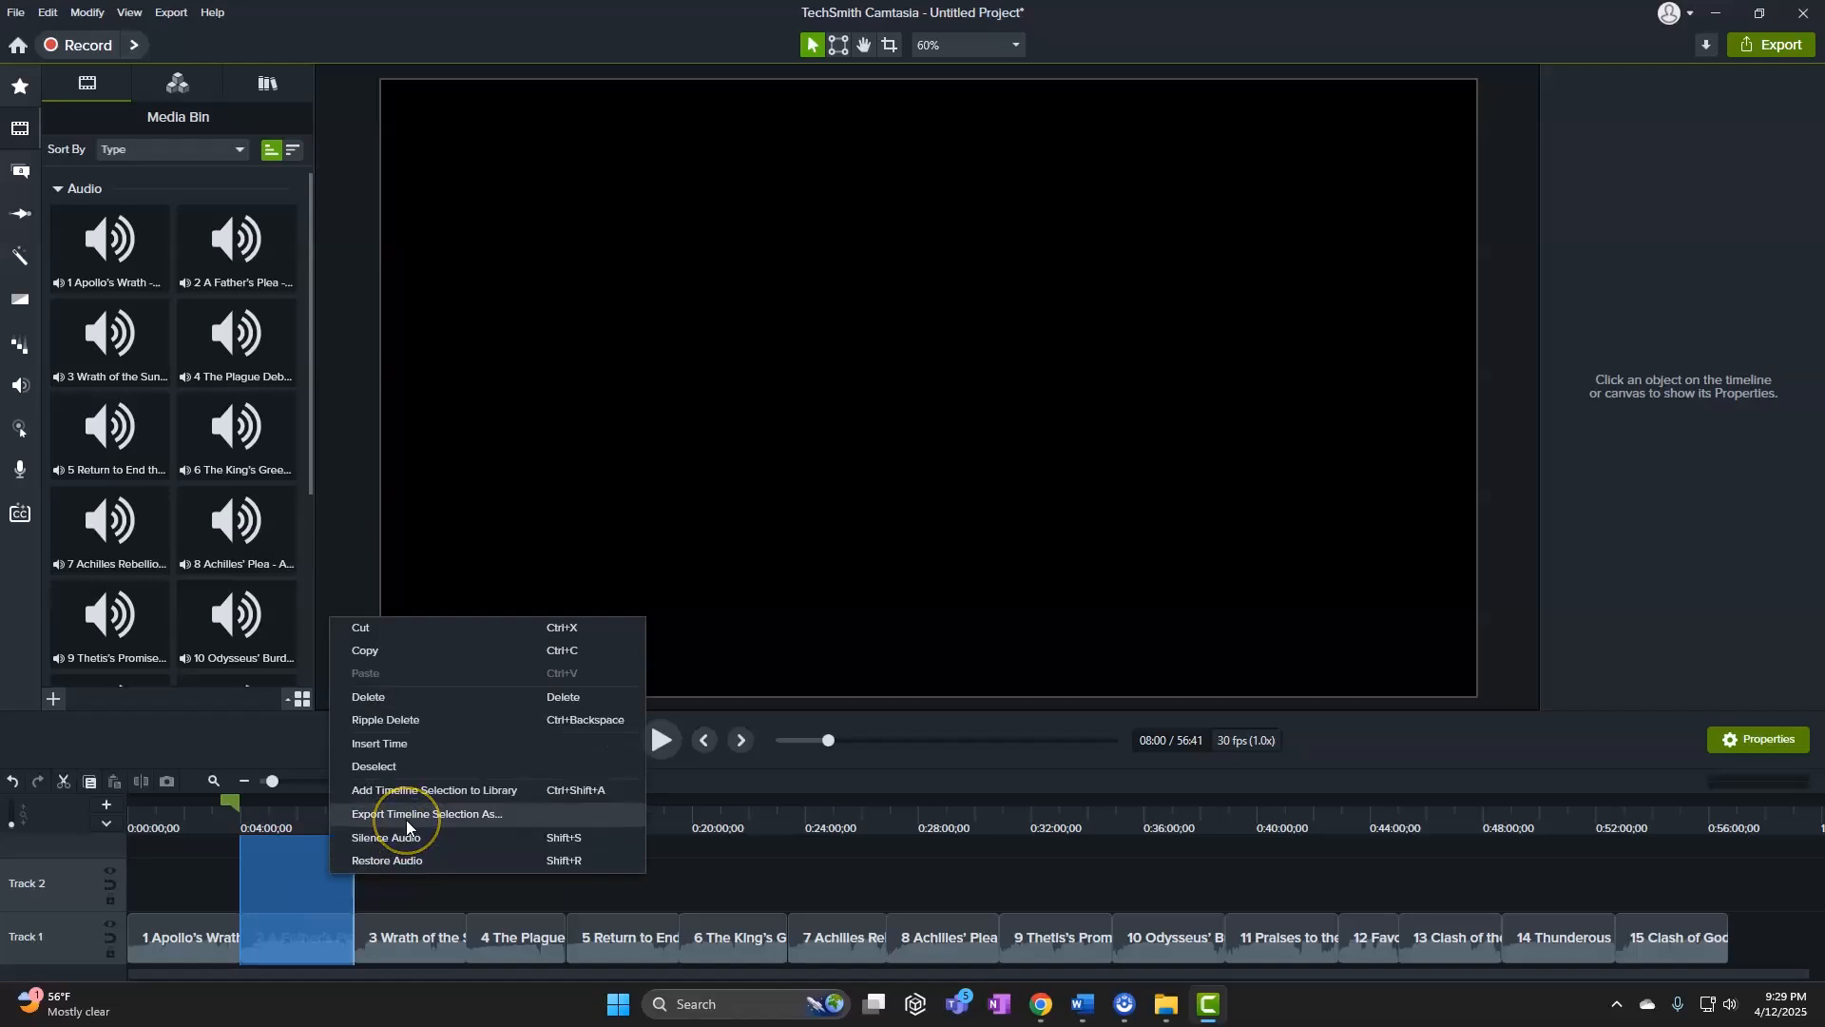
left_click(409, 886)
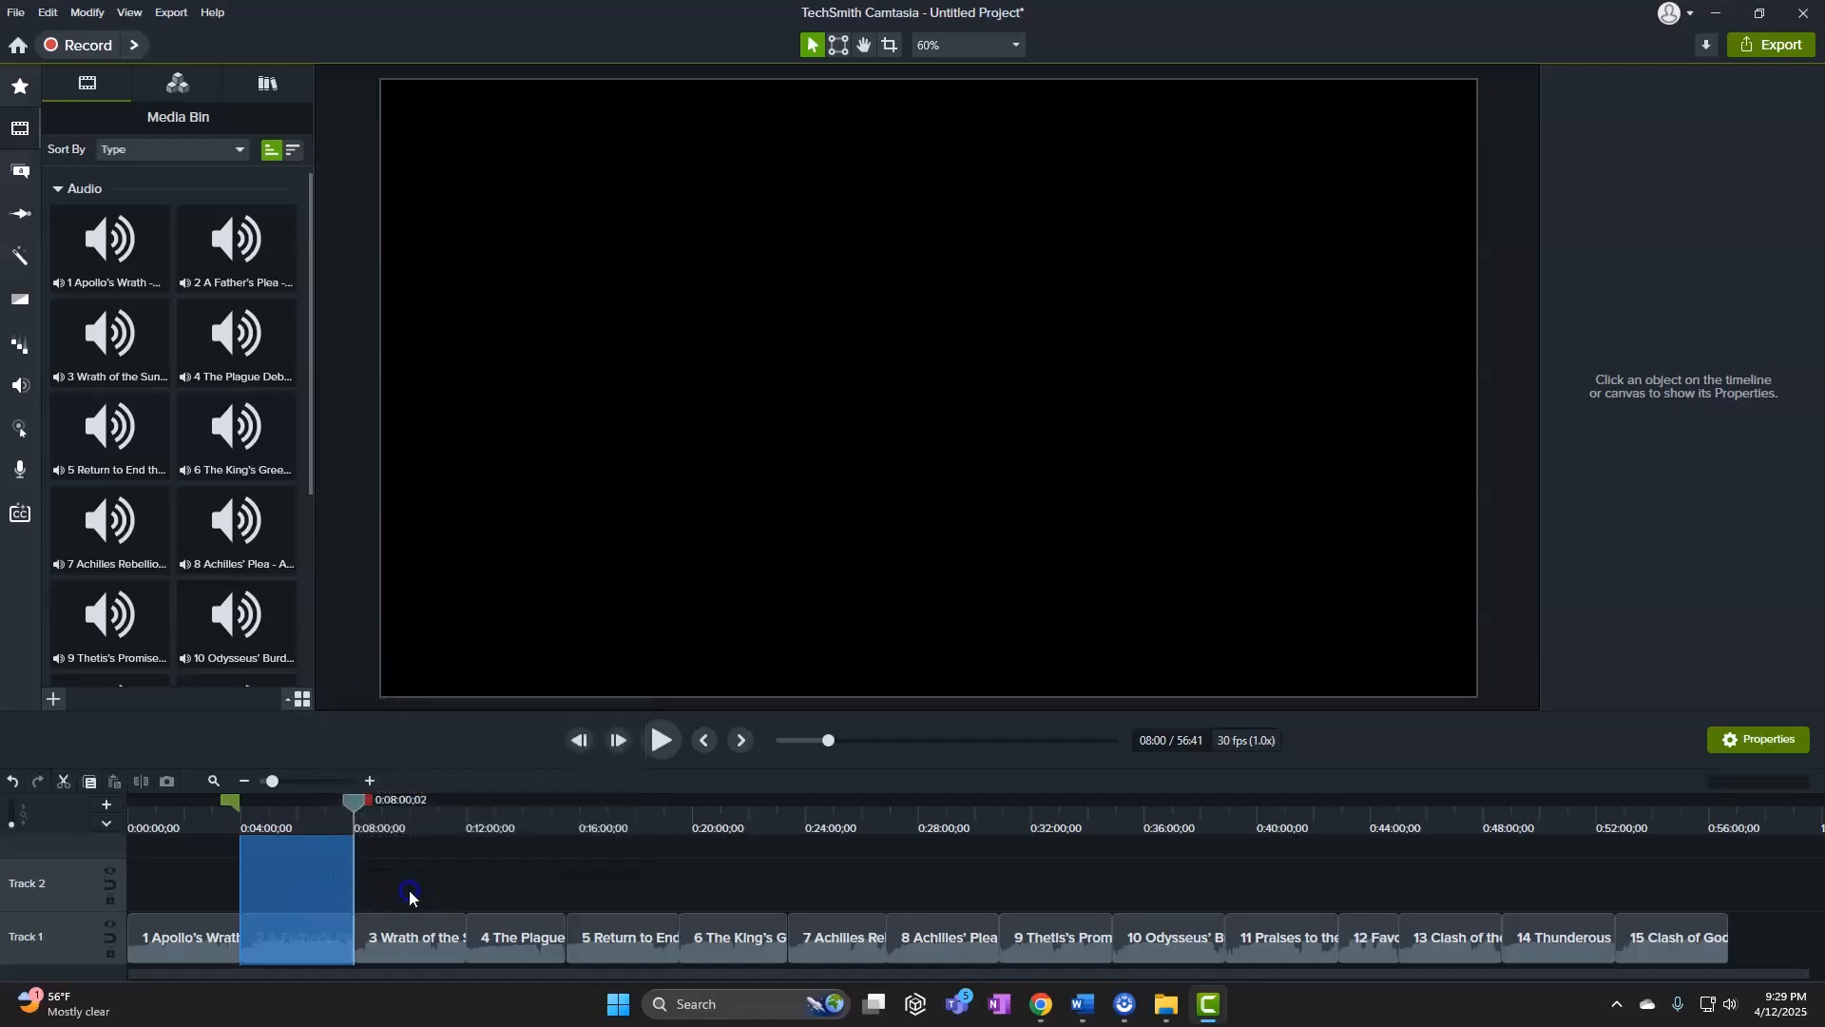
left_click(335, 846)
left_click(306, 803)
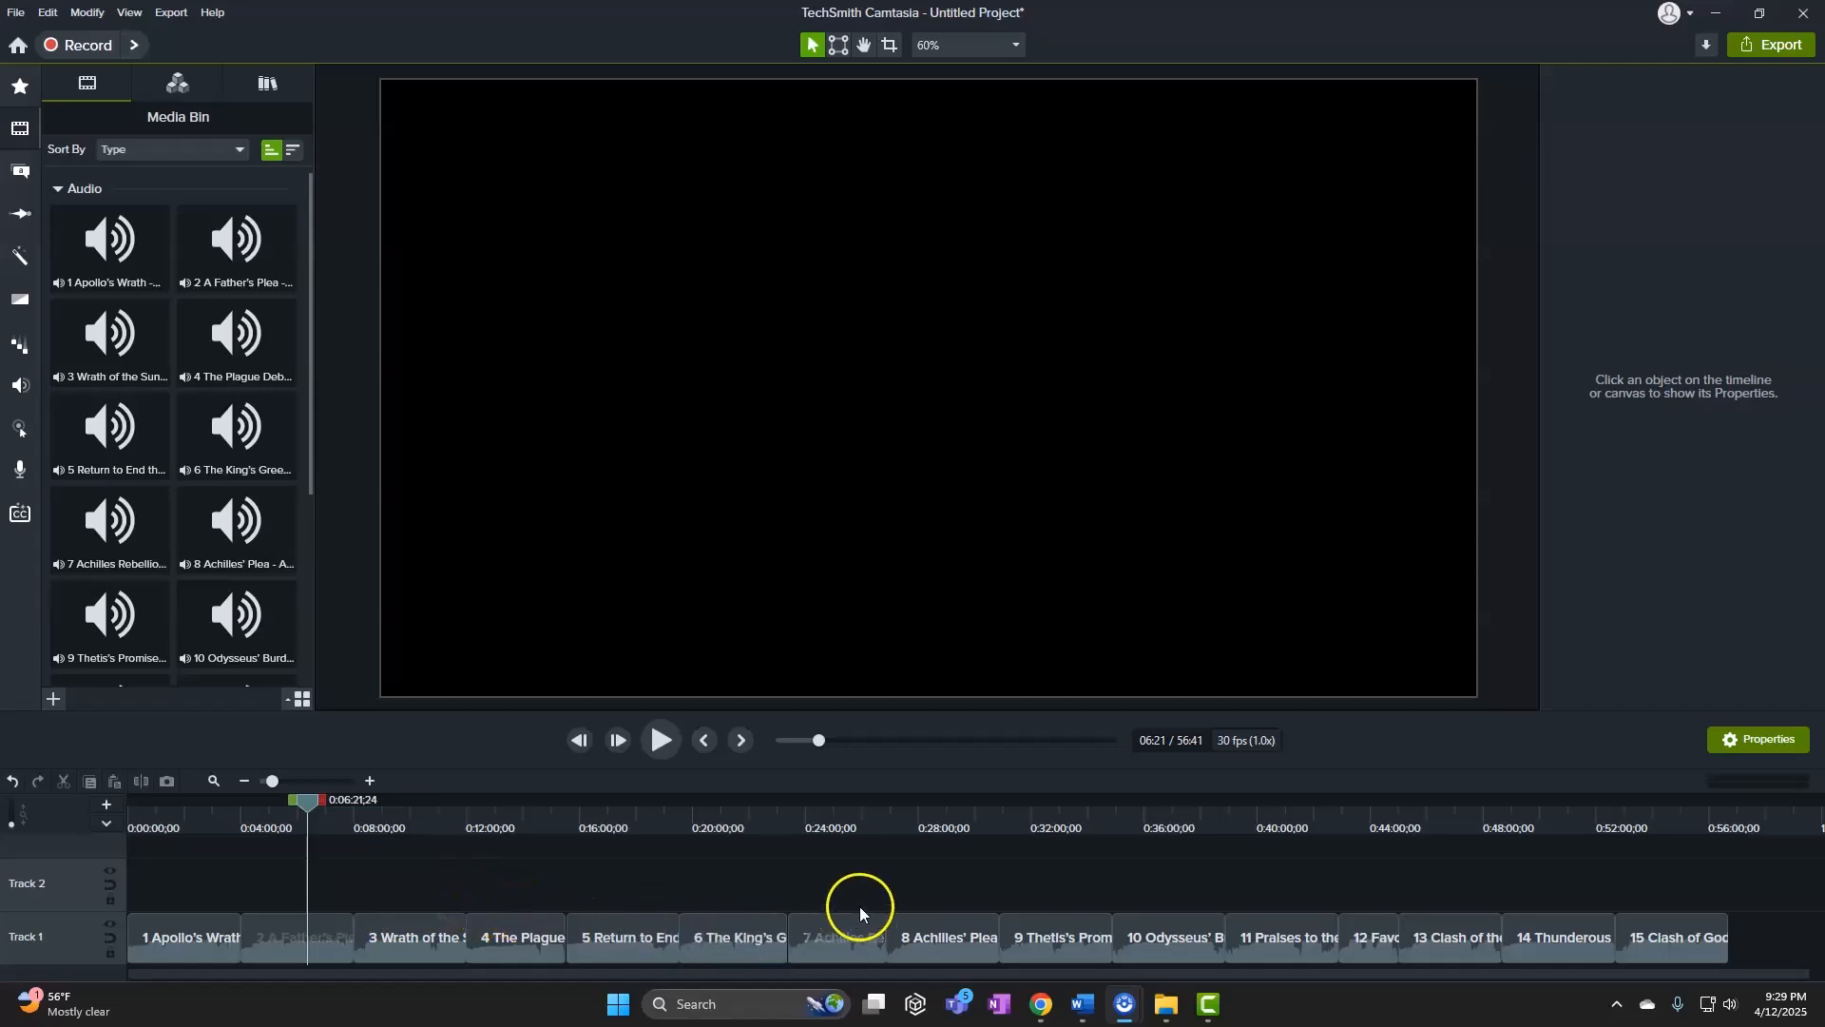
Review the Chapter 1 song list in Word, selecting lines 1–9, then placing the cursor in song 1
mouse_move(1083, 1004)
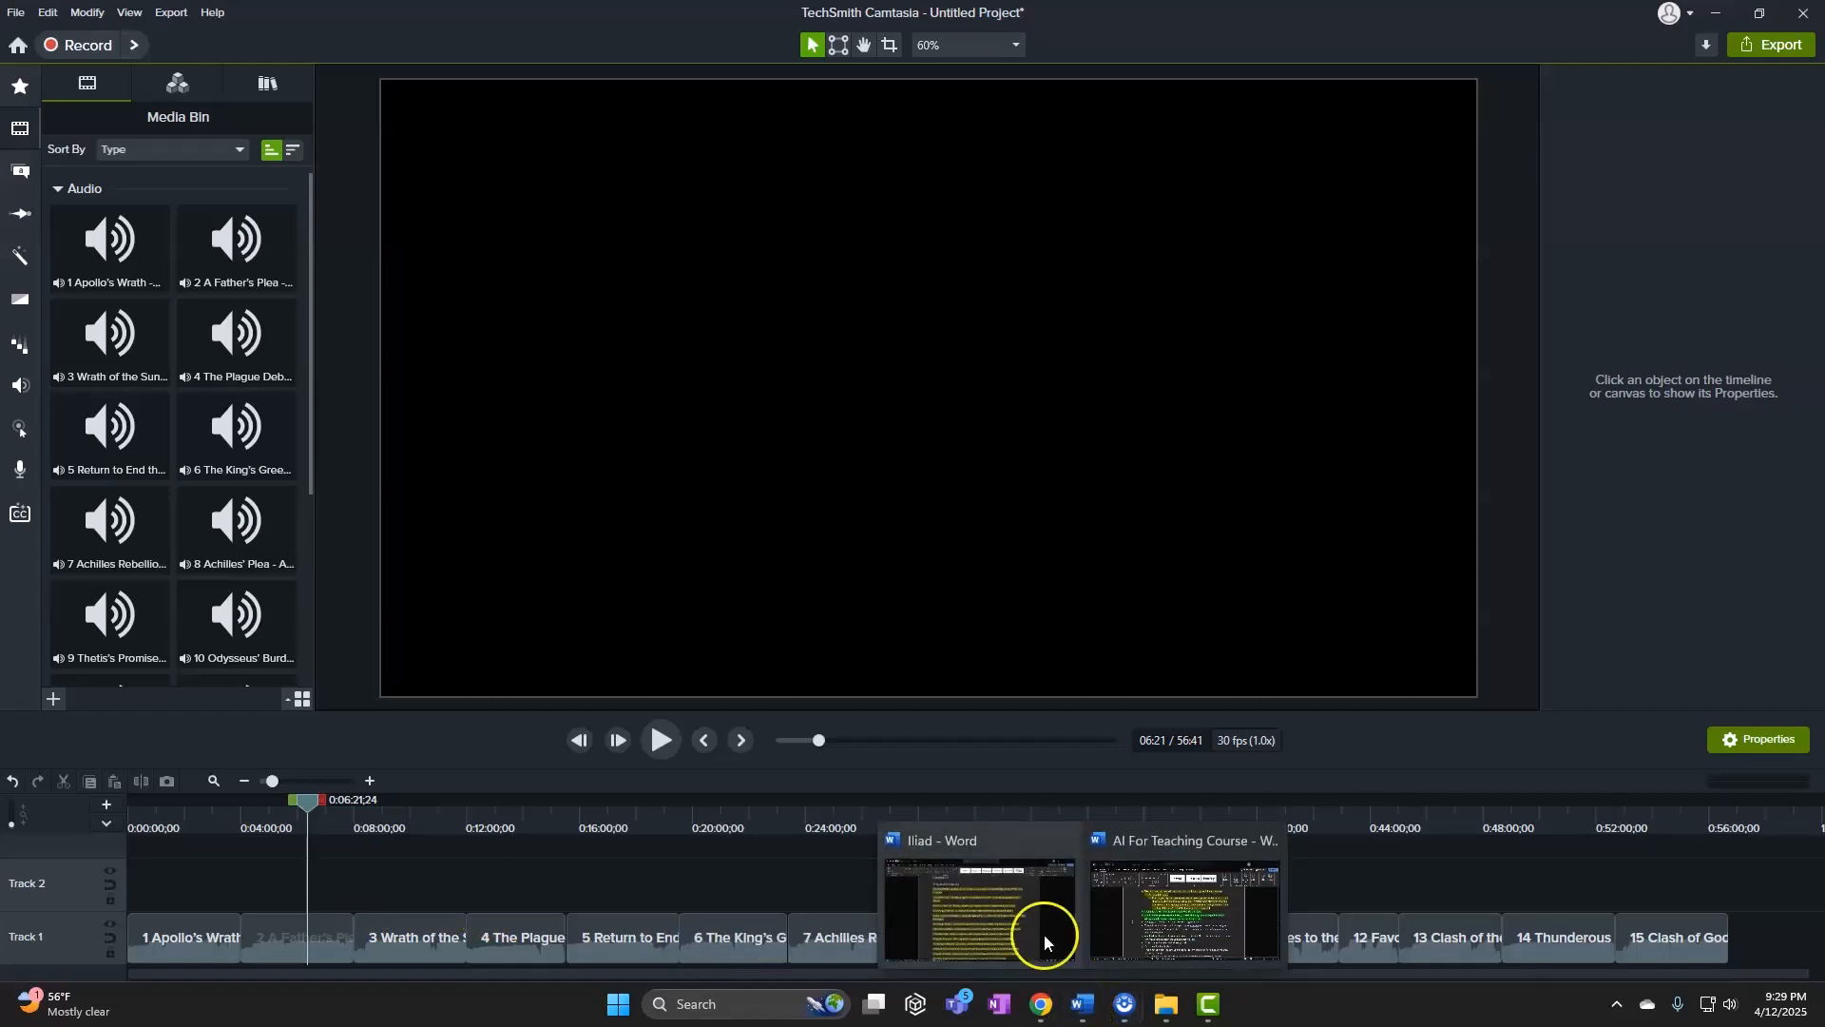
left_click(1008, 889)
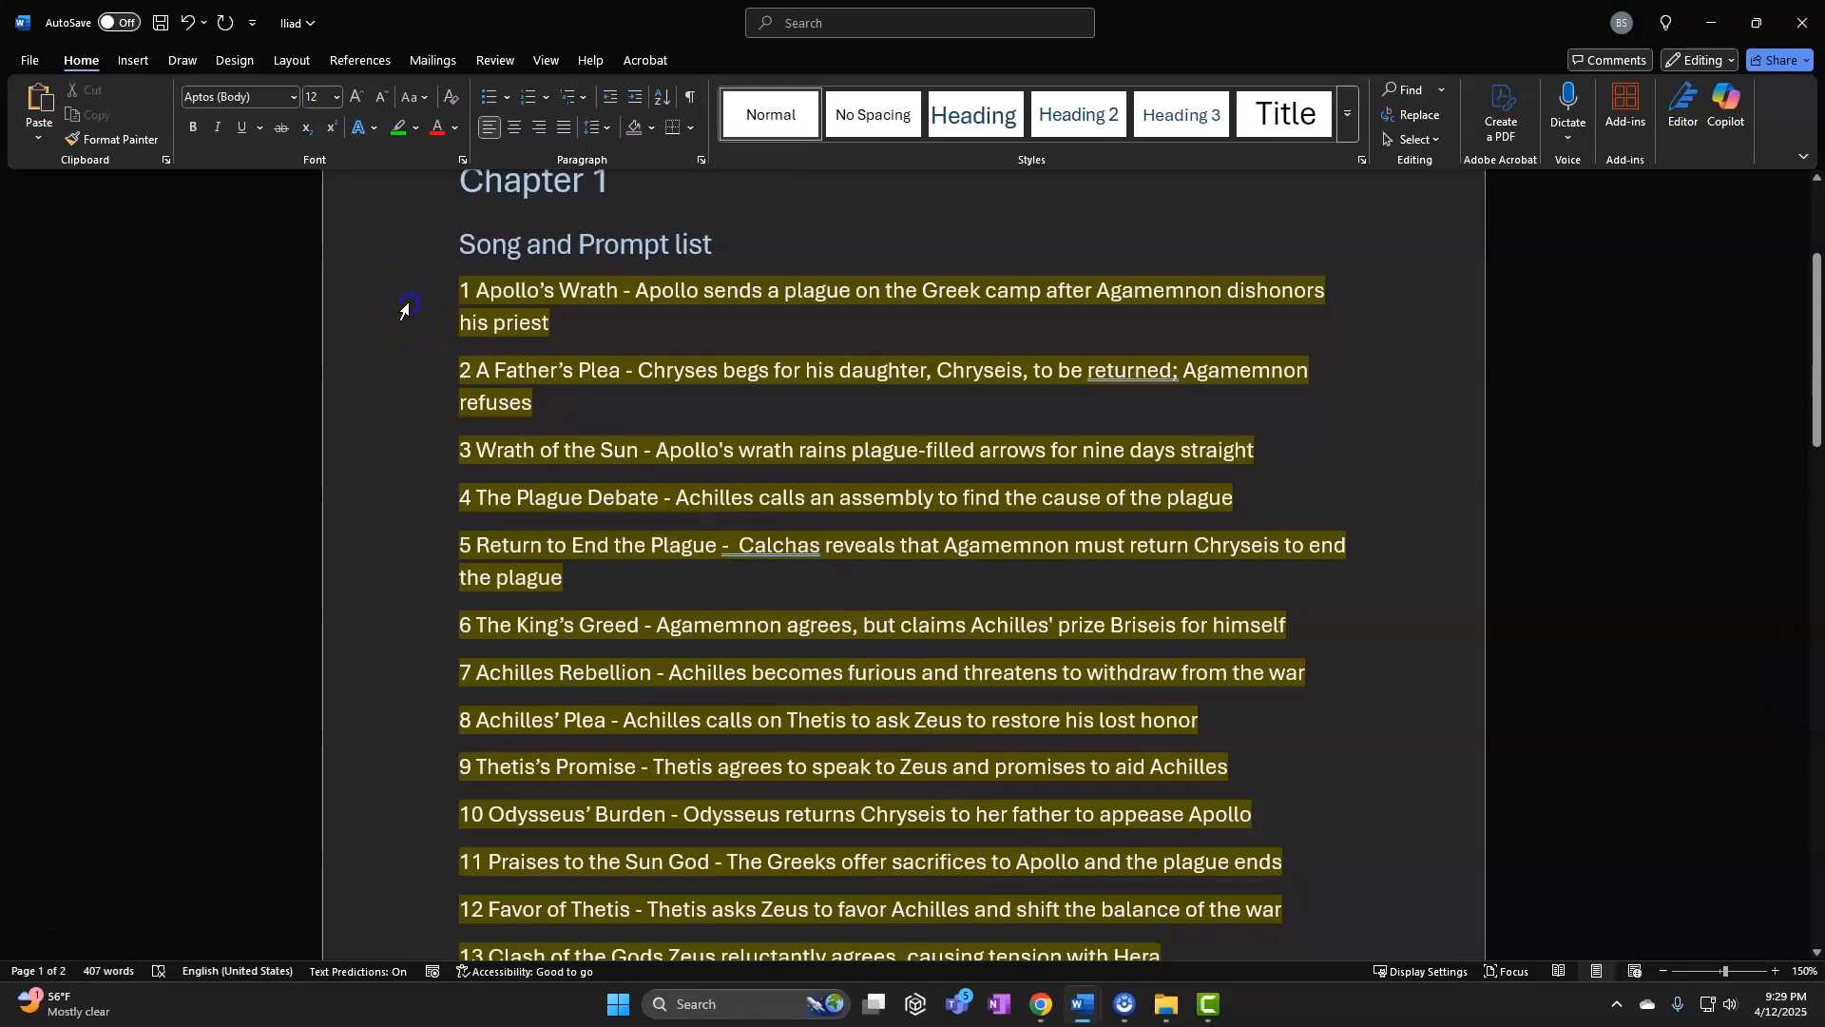
left_click_drag(399, 306, 415, 798)
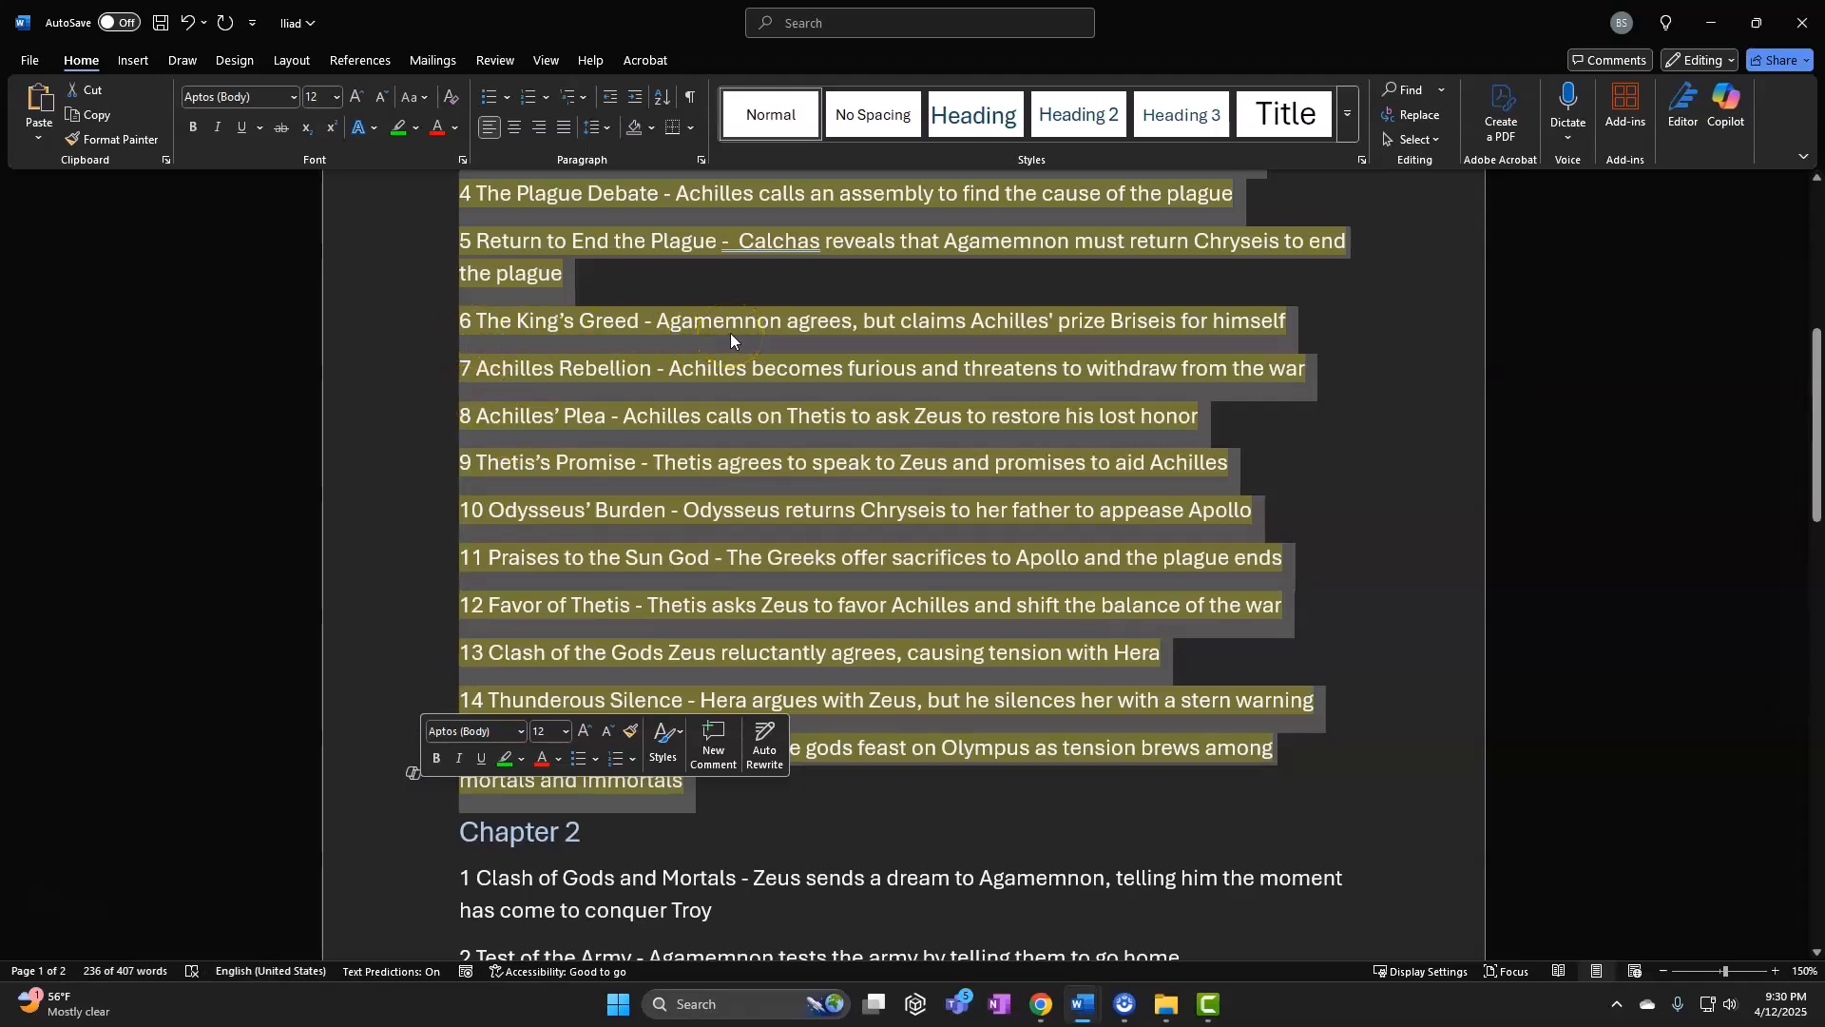
scroll(726, 356, "down", 1)
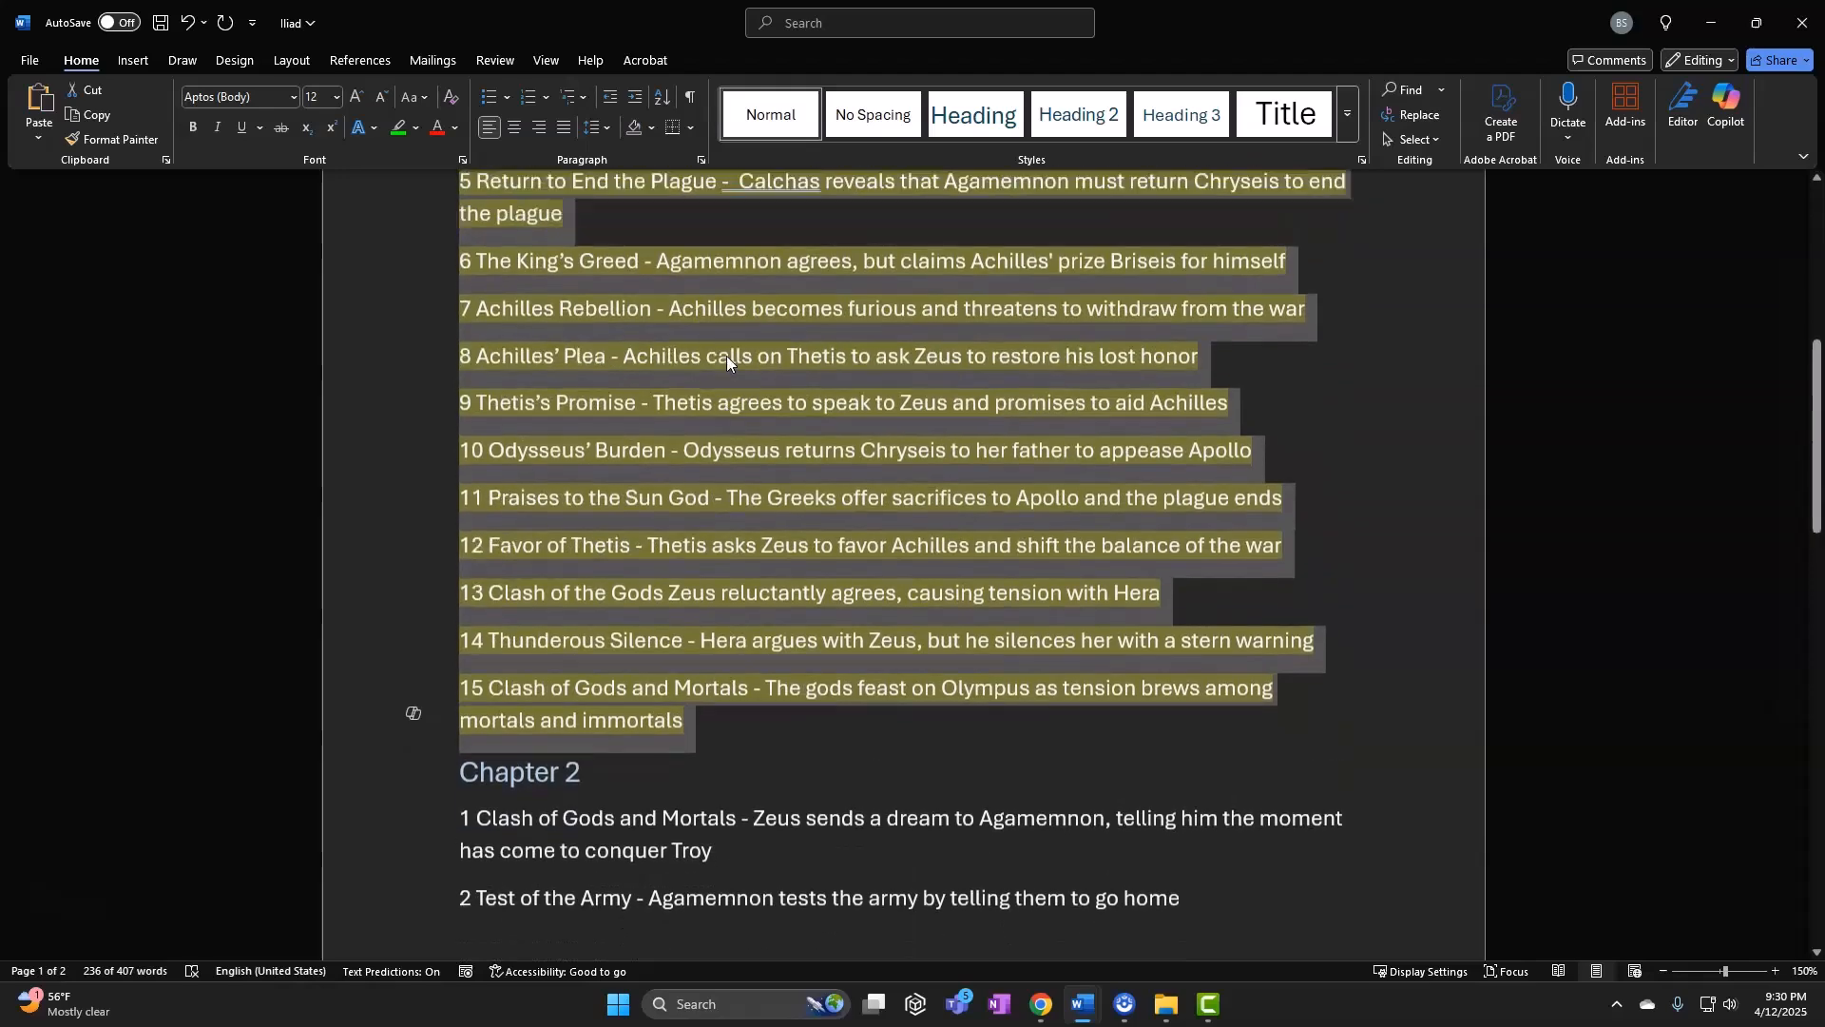
scroll(727, 357, "up", 3)
scroll(726, 357, "down", 1)
scroll(455, 436, "up", 3)
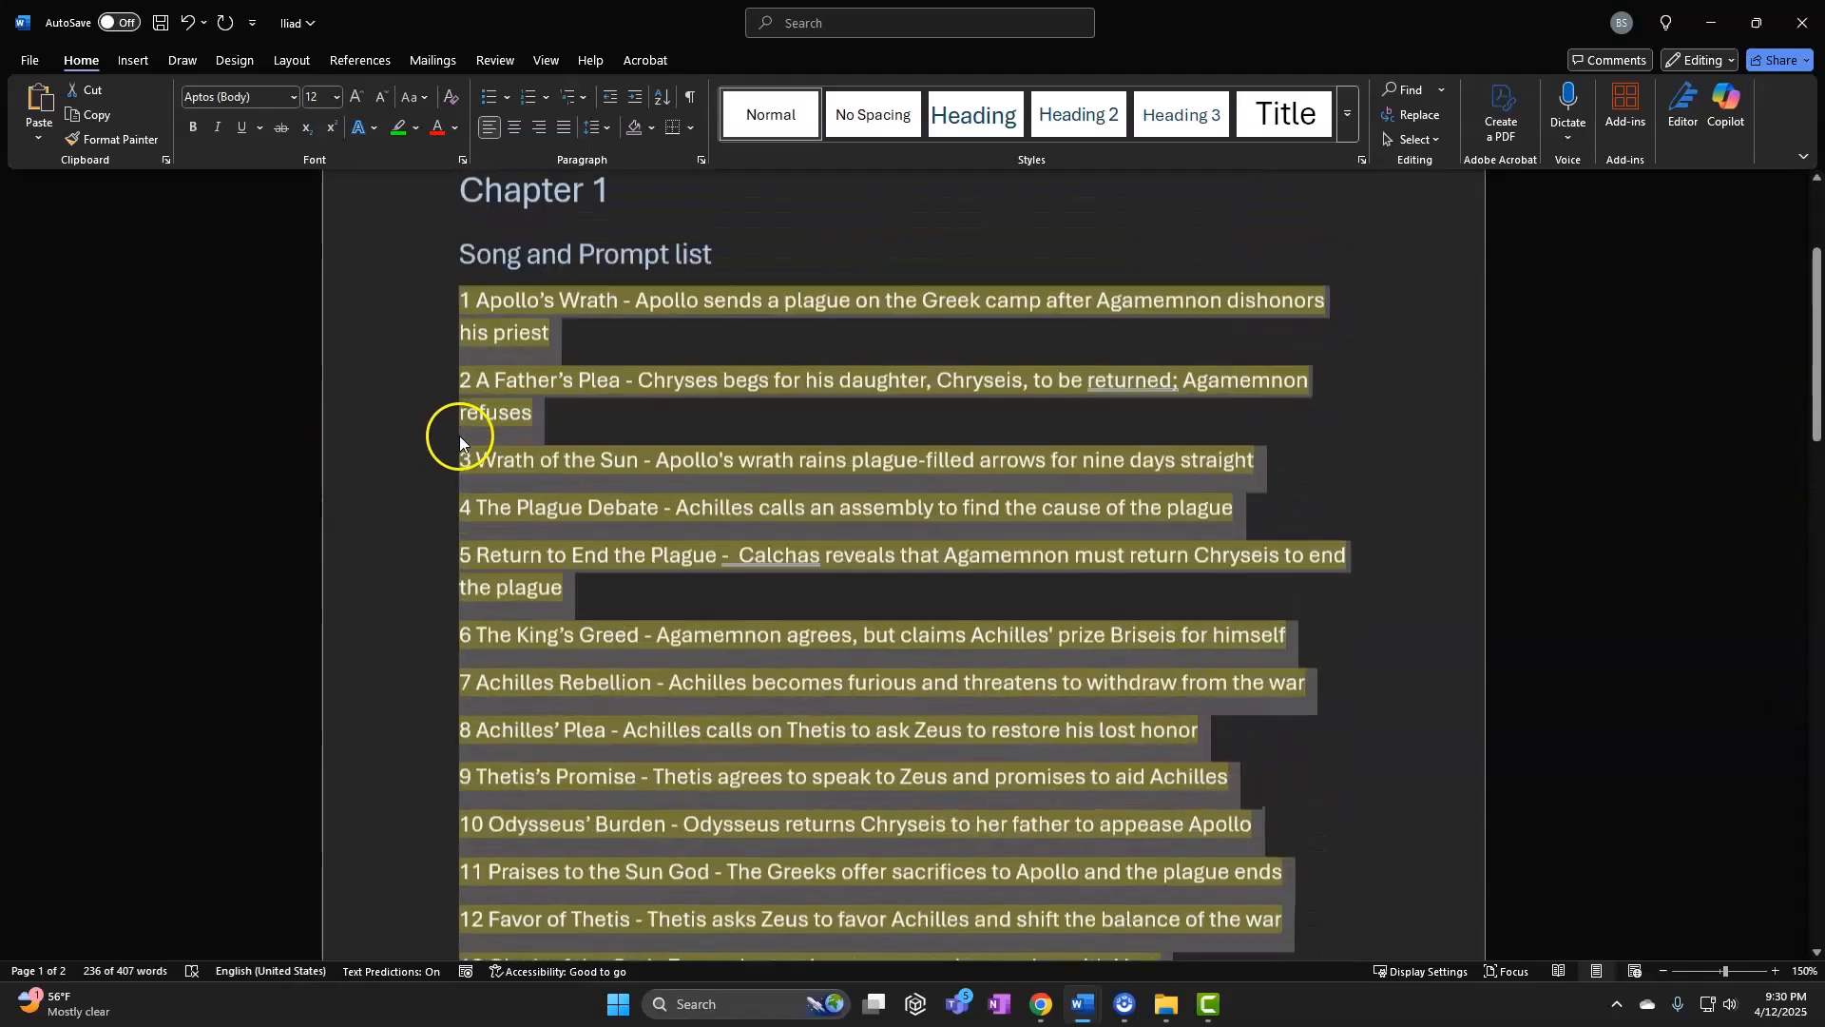
left_click(440, 341)
left_click(457, 335)
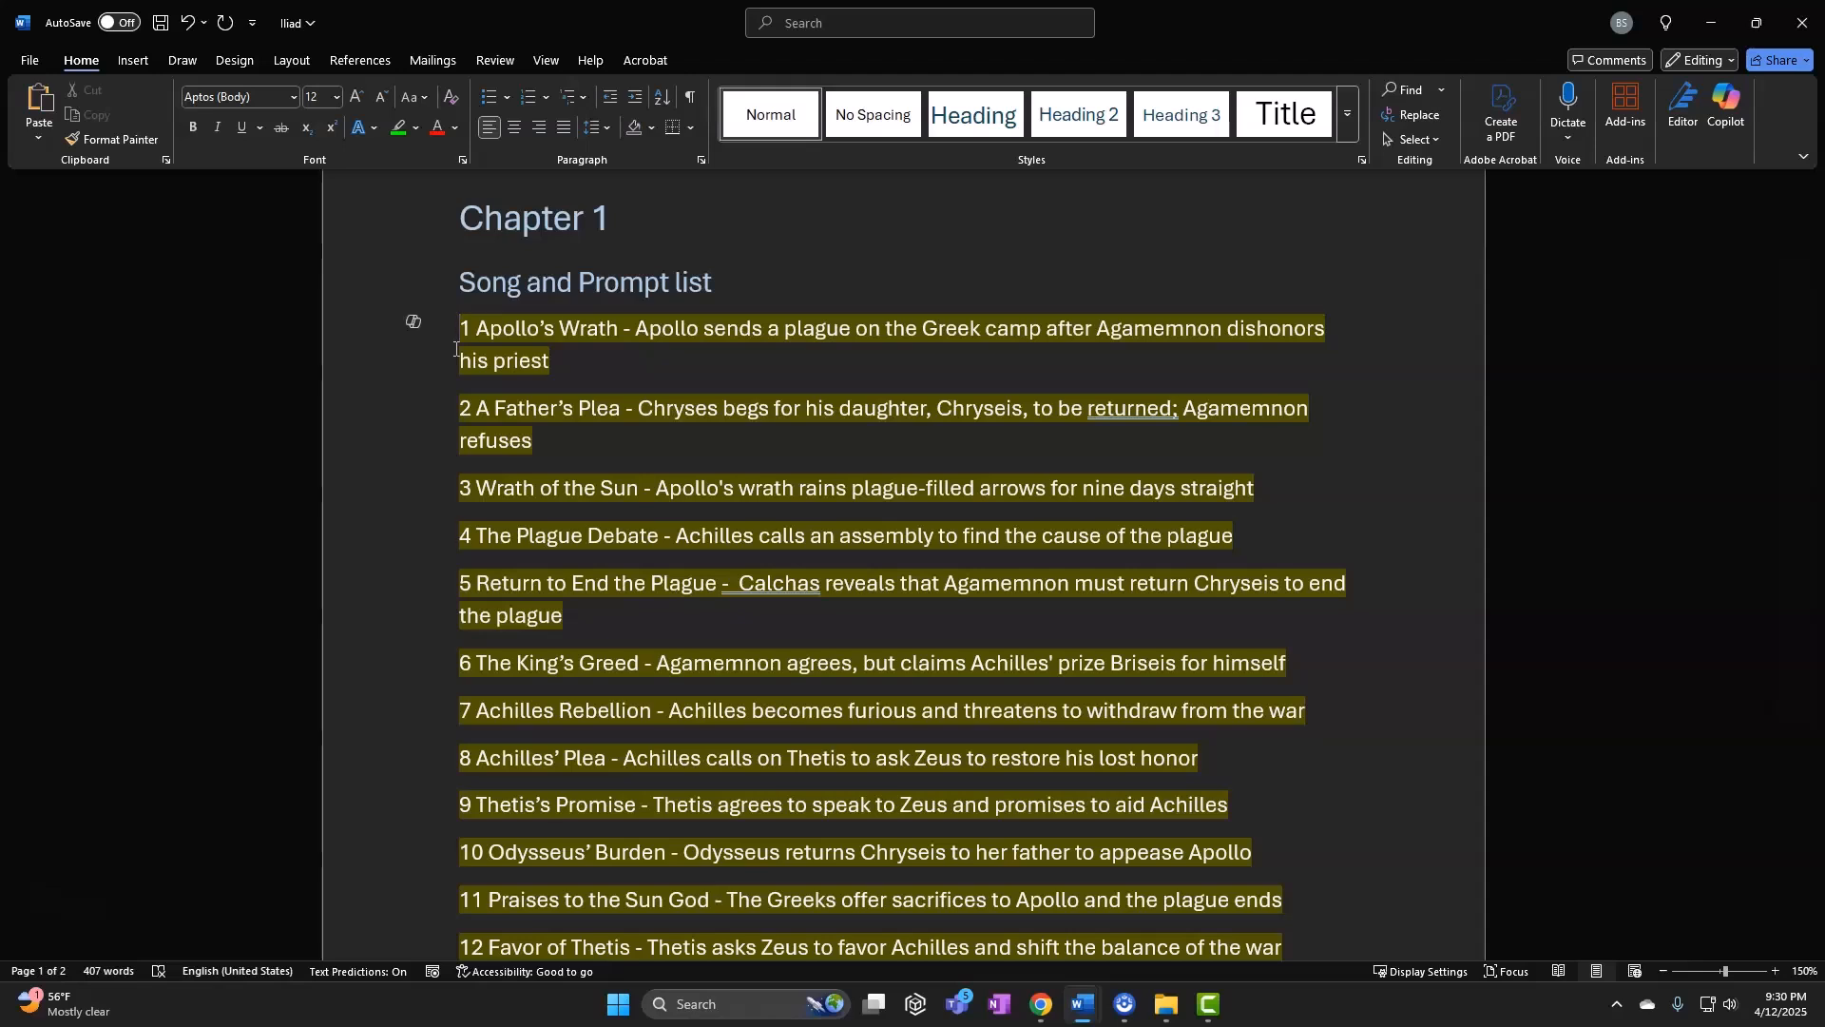
left_click(460, 360)
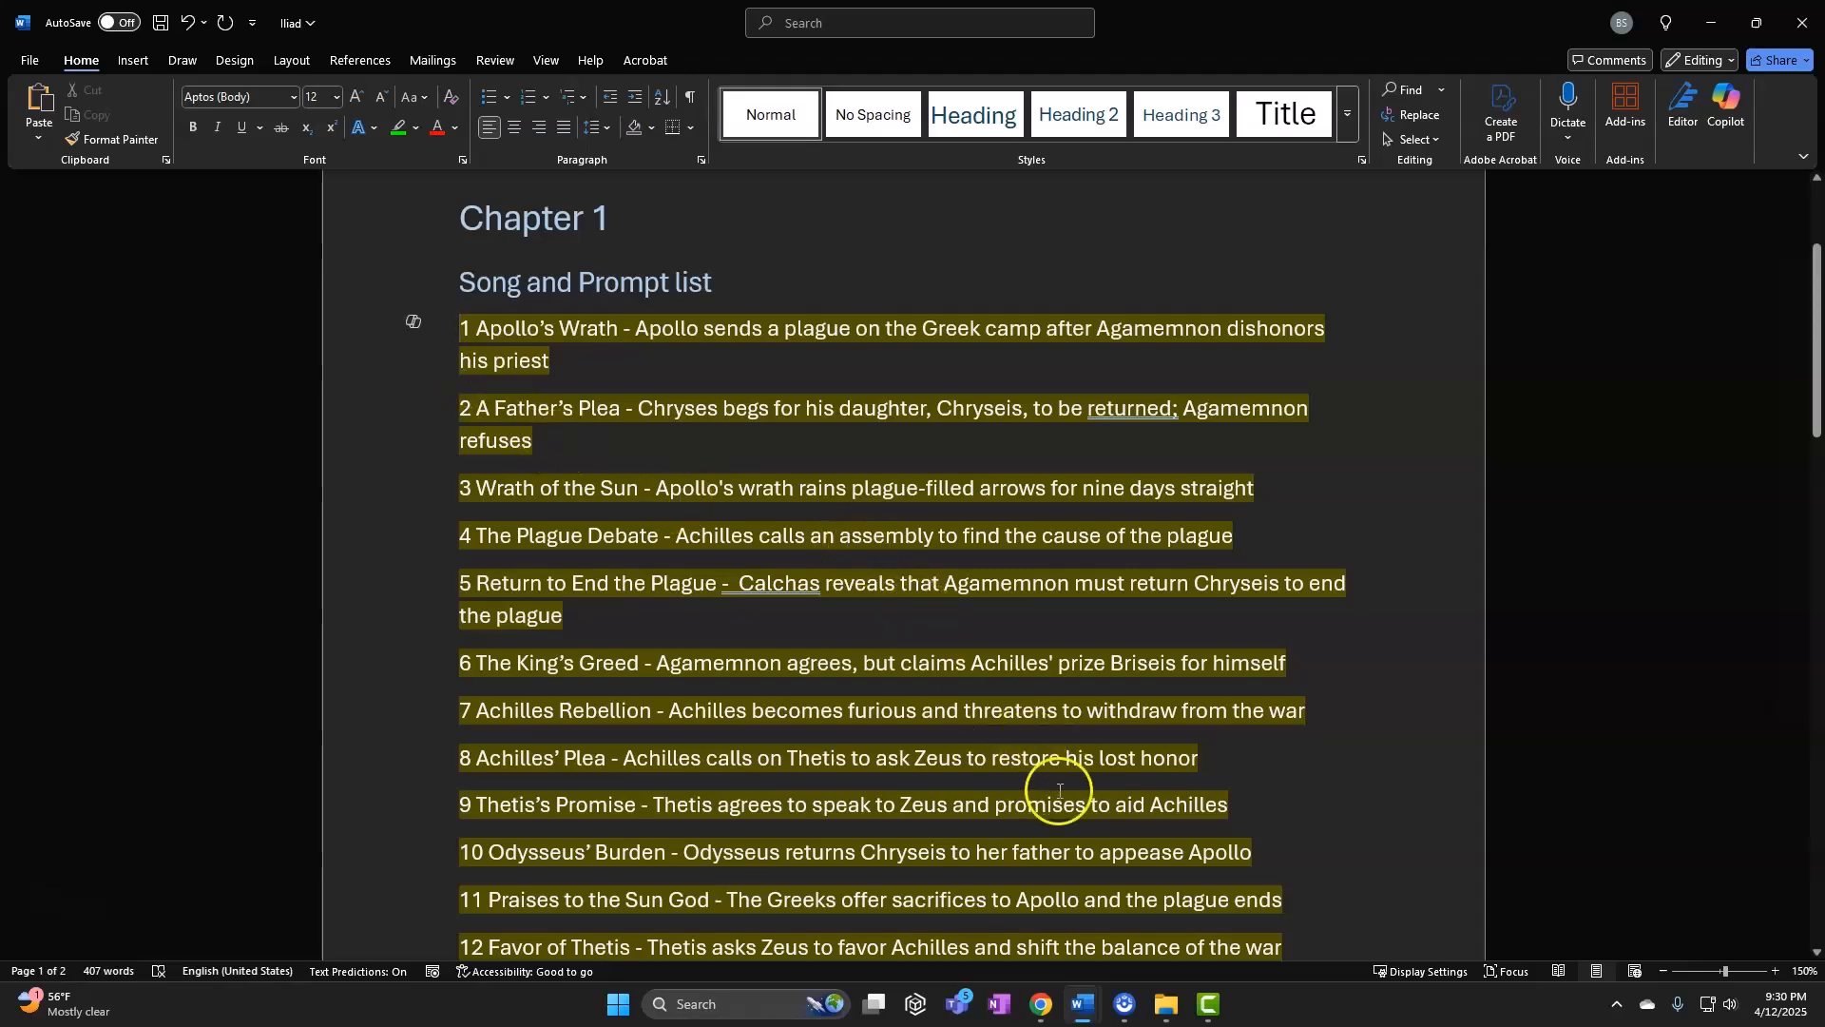
Bring the Camtasia project with its 15 Iliad clips back to the front
left_click_drag(1084, 1004, 1226, 1018)
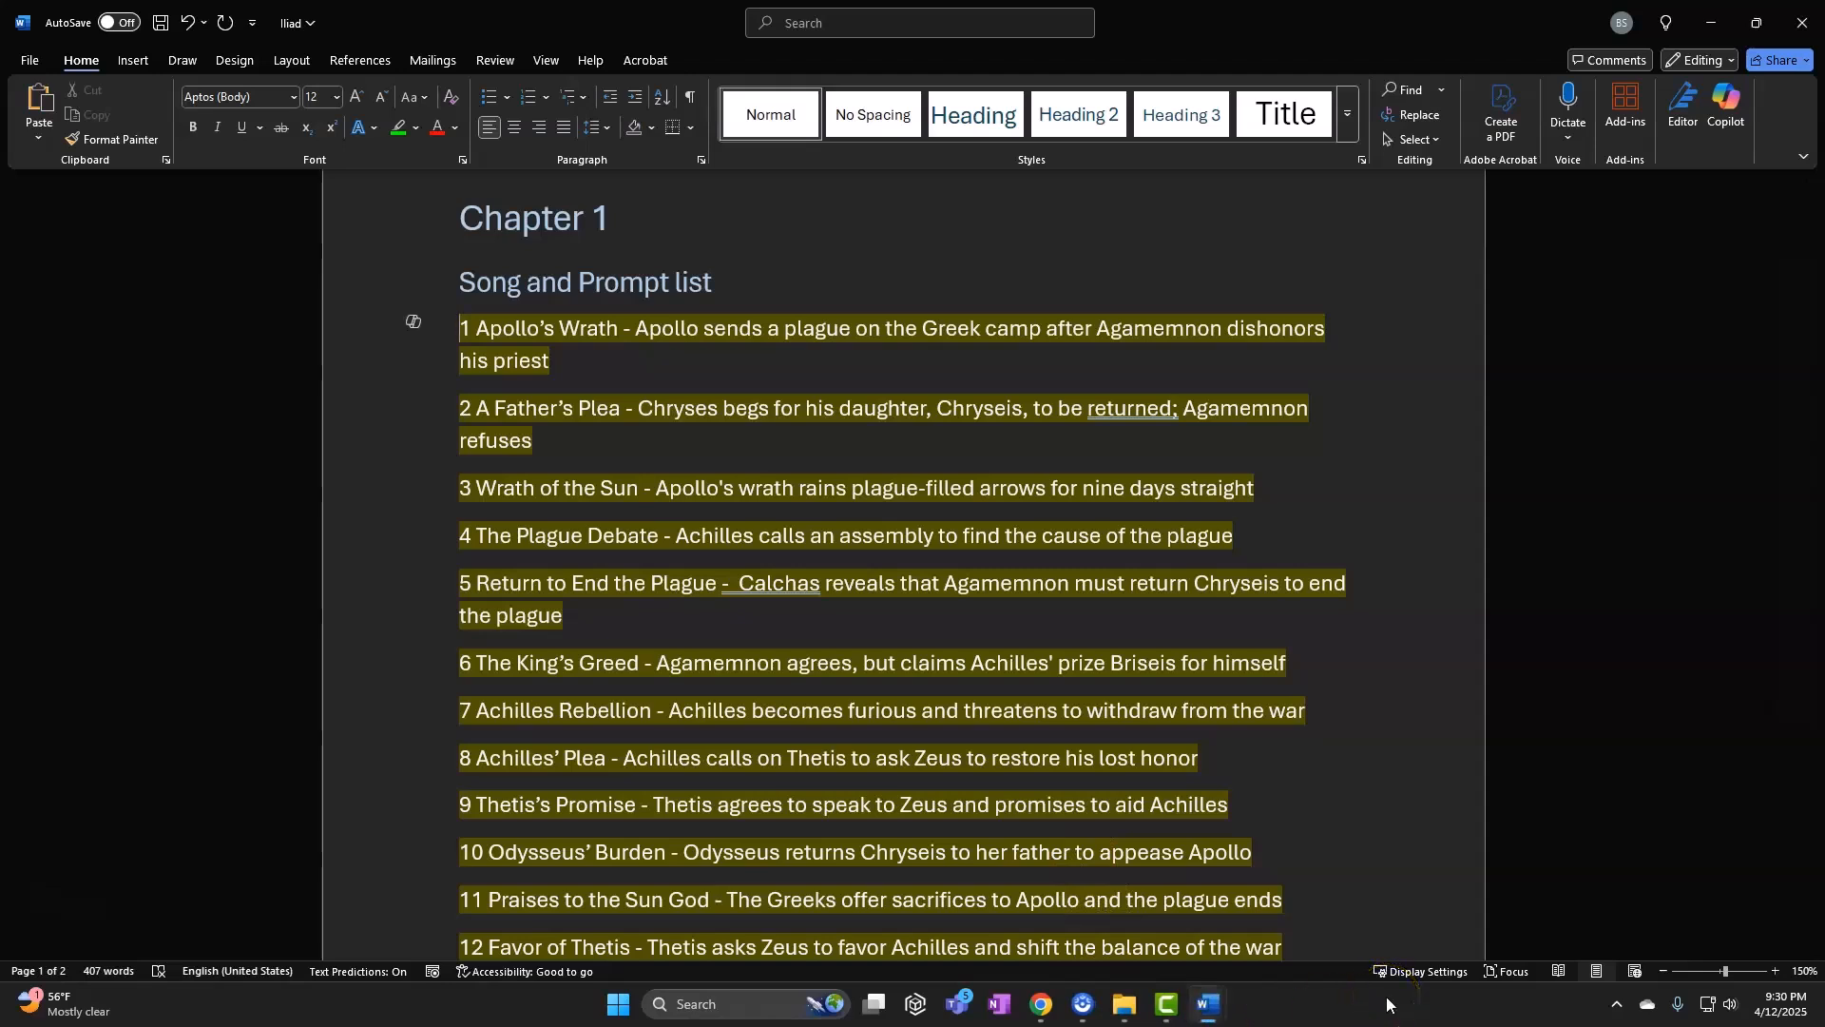
left_click(1177, 1013)
left_click(431, 847)
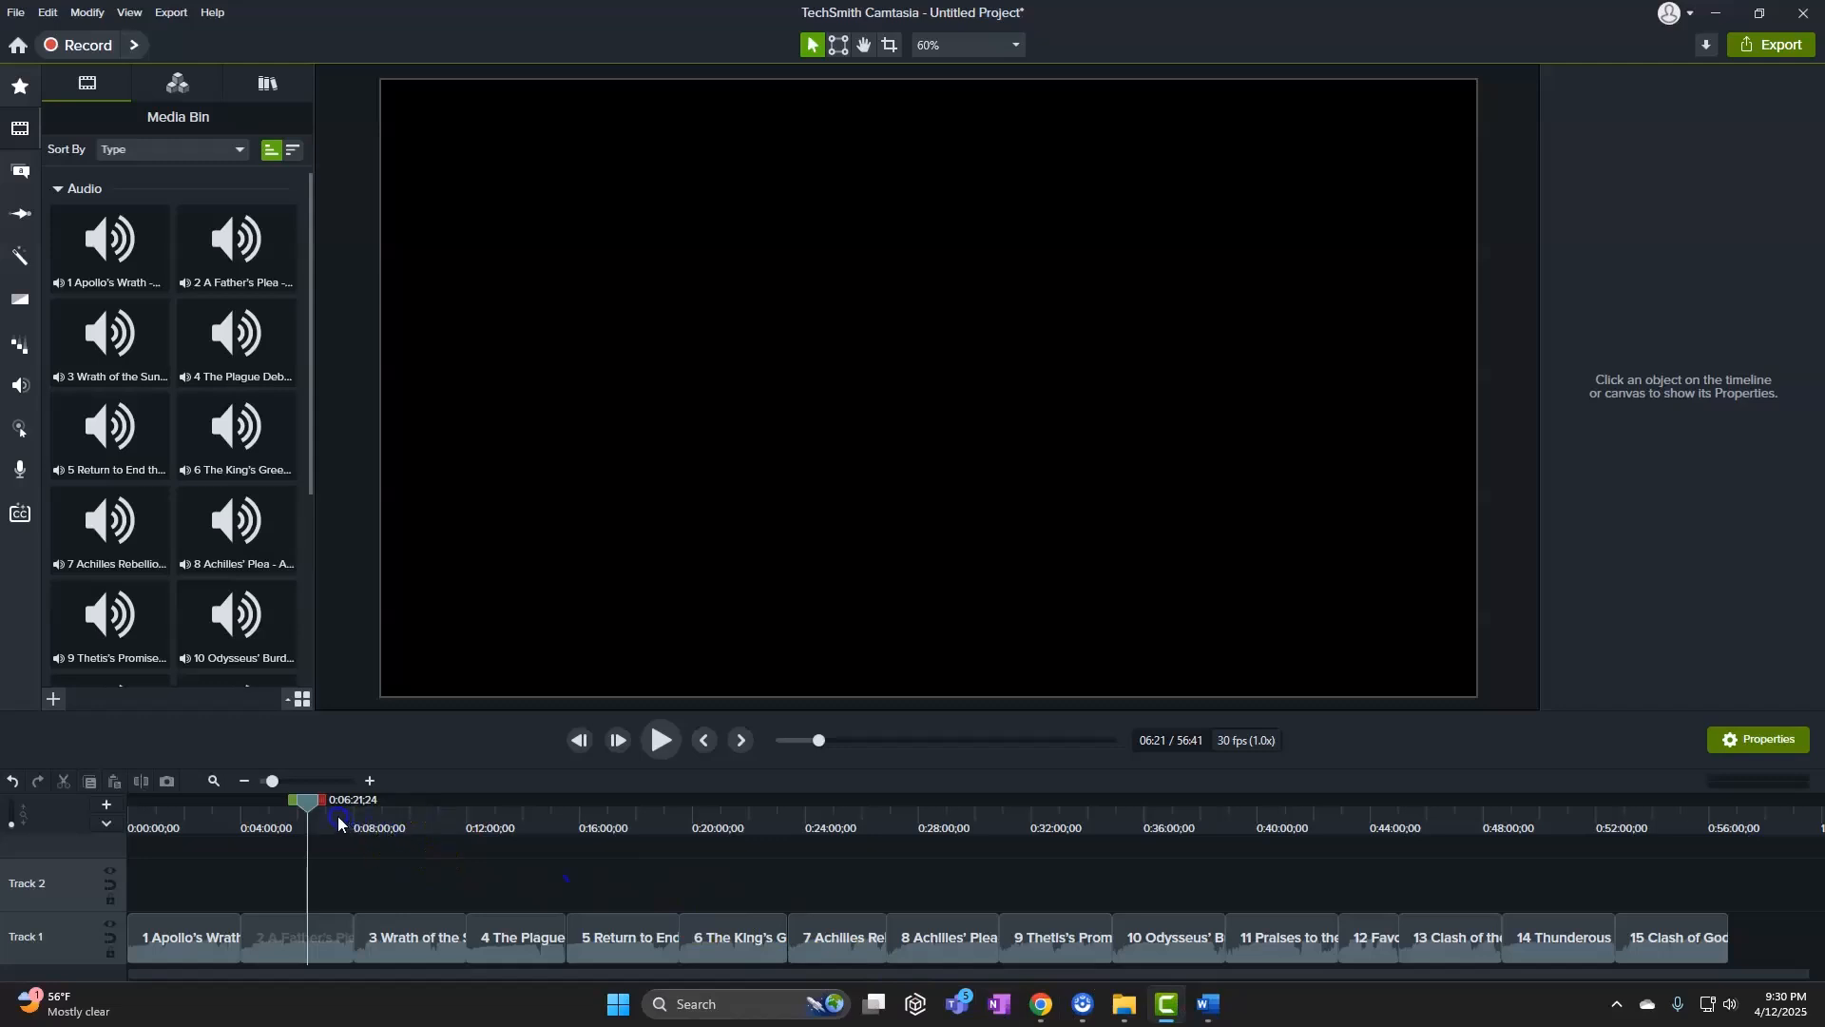
Move the playhead toward clip 2 and select the first song line in the Word list
left_click_drag(312, 809, 244, 818)
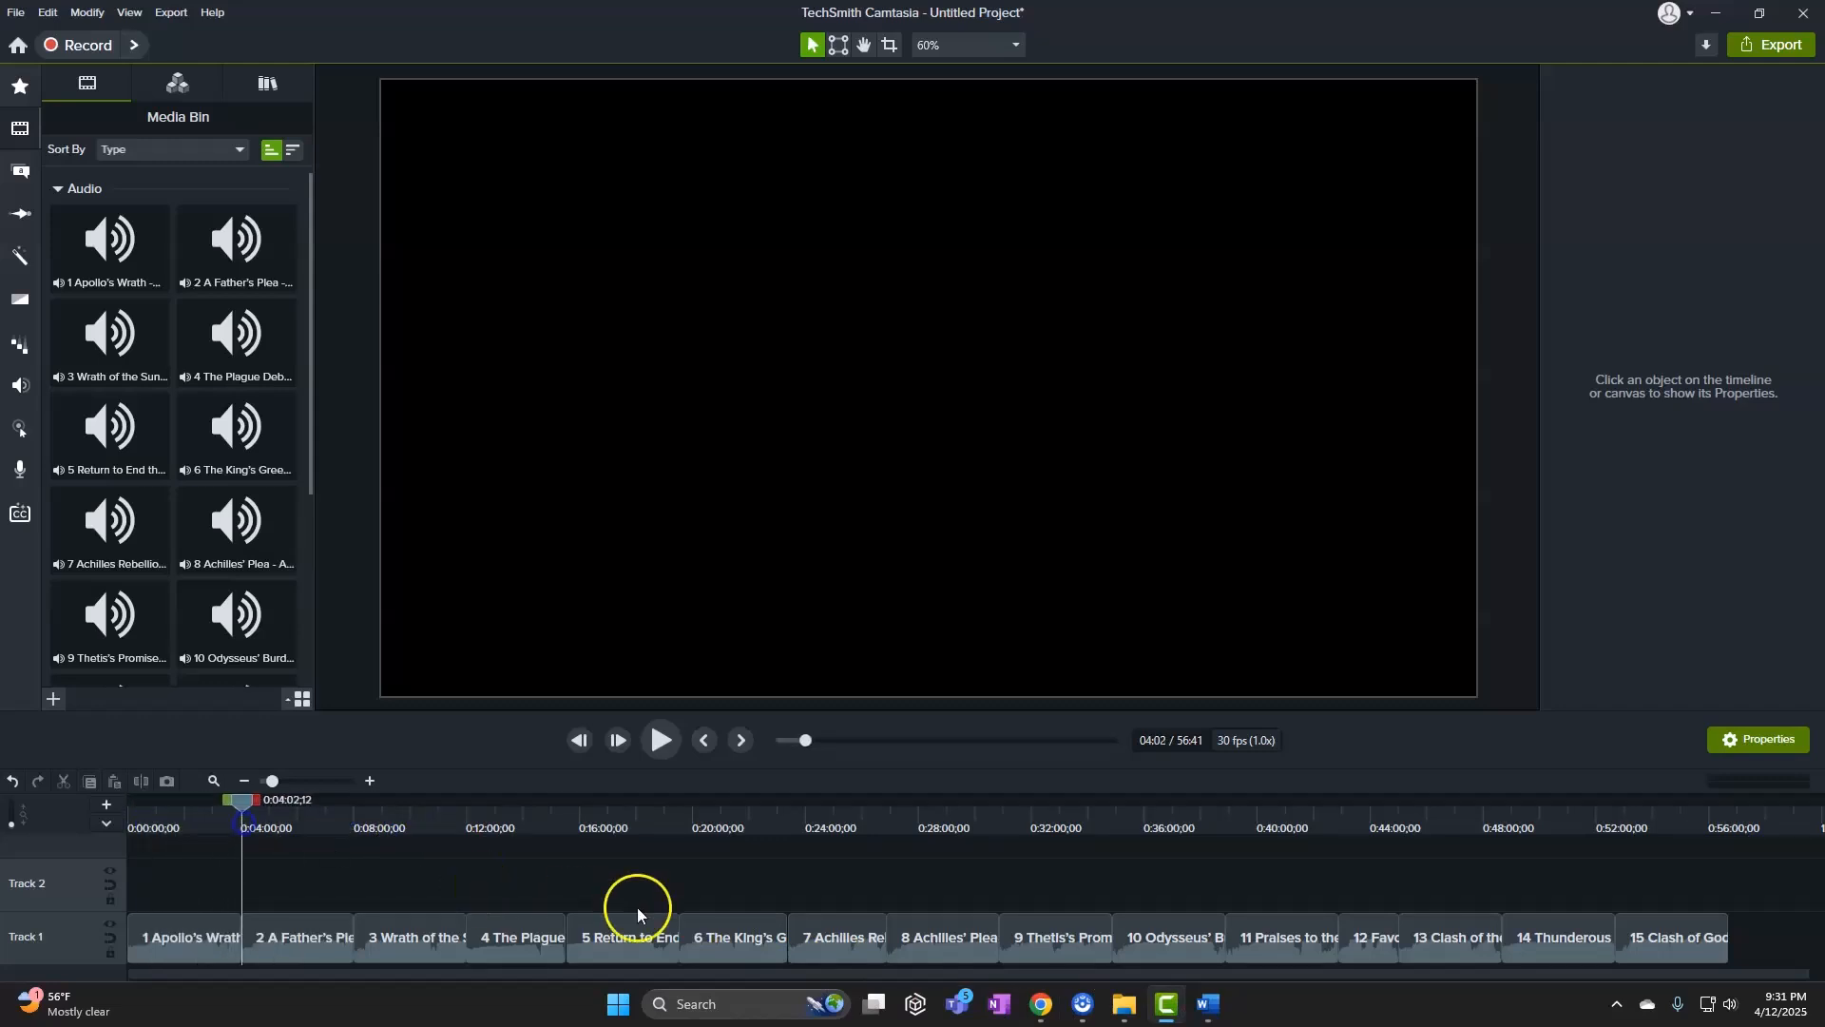
mouse_move(1205, 1010)
left_click(1128, 885)
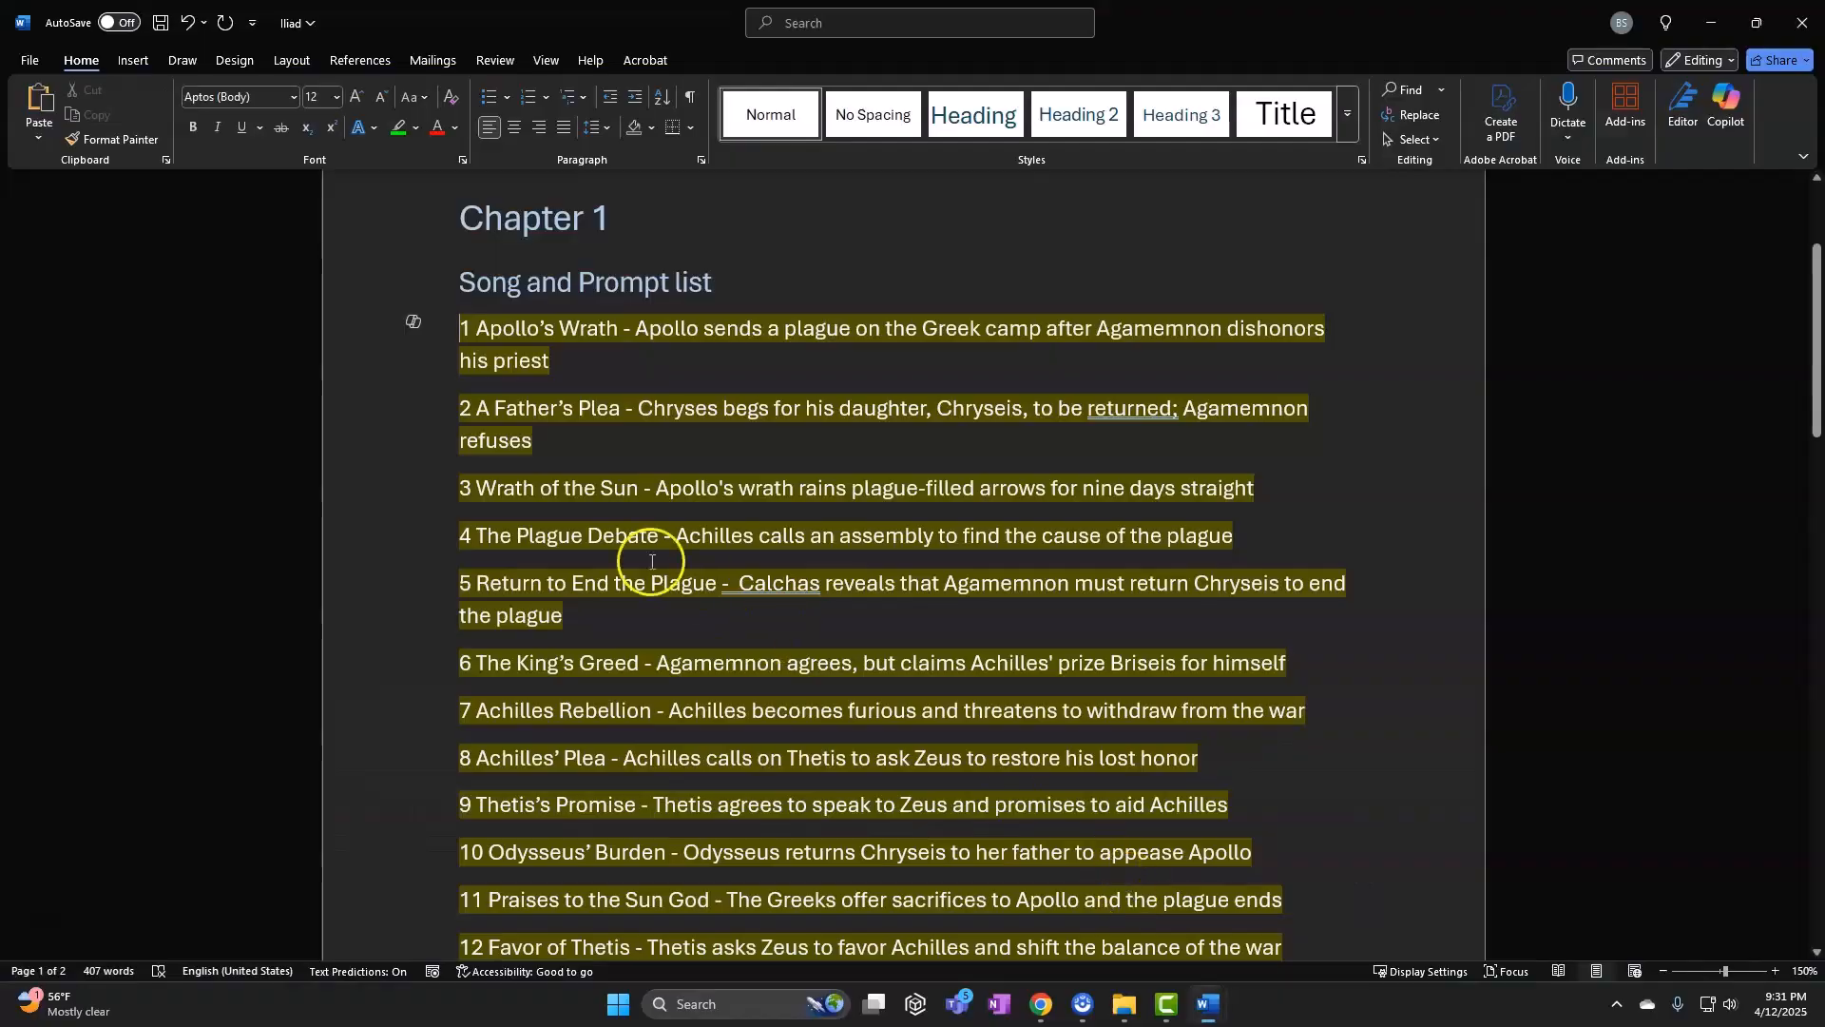
double_click(391, 337)
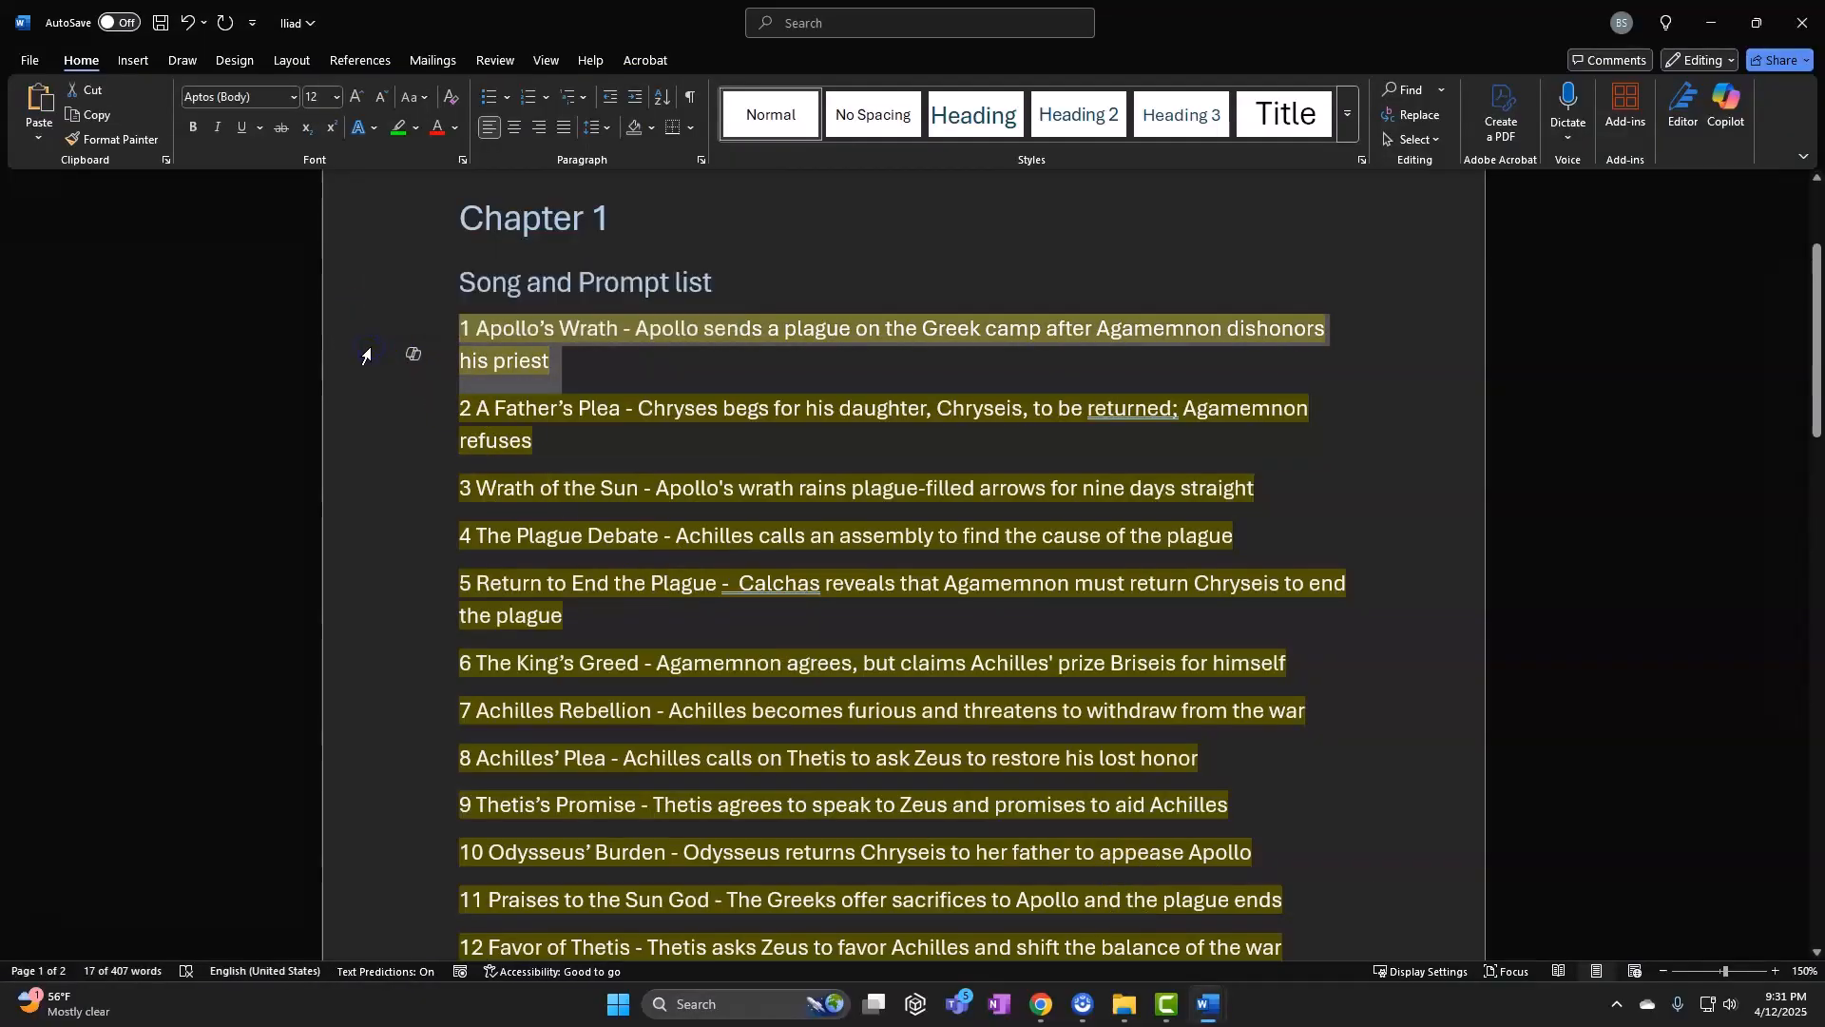
left_click(1699, 31)
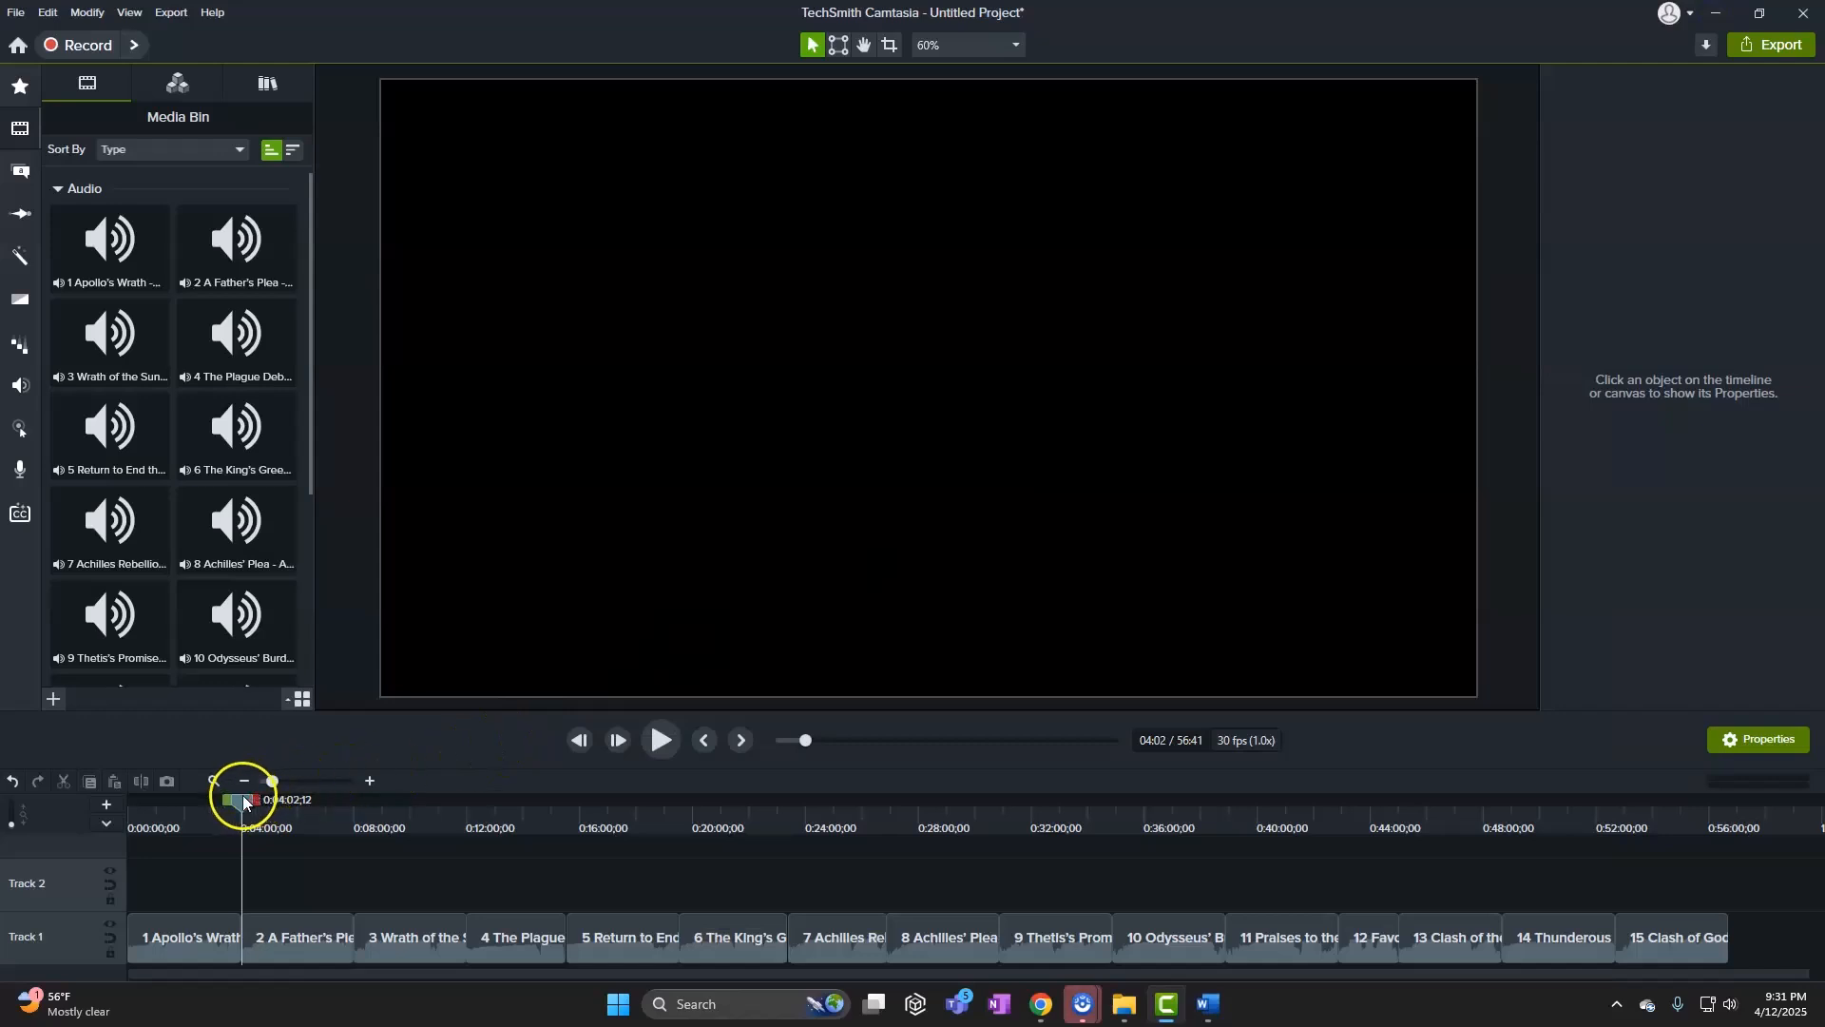
Zoom the timeline in around 4:00 and set the playhead at the start of 'A Father's Plea'
left_click_drag(244, 802, 242, 808)
left_click_drag(274, 782, 390, 791)
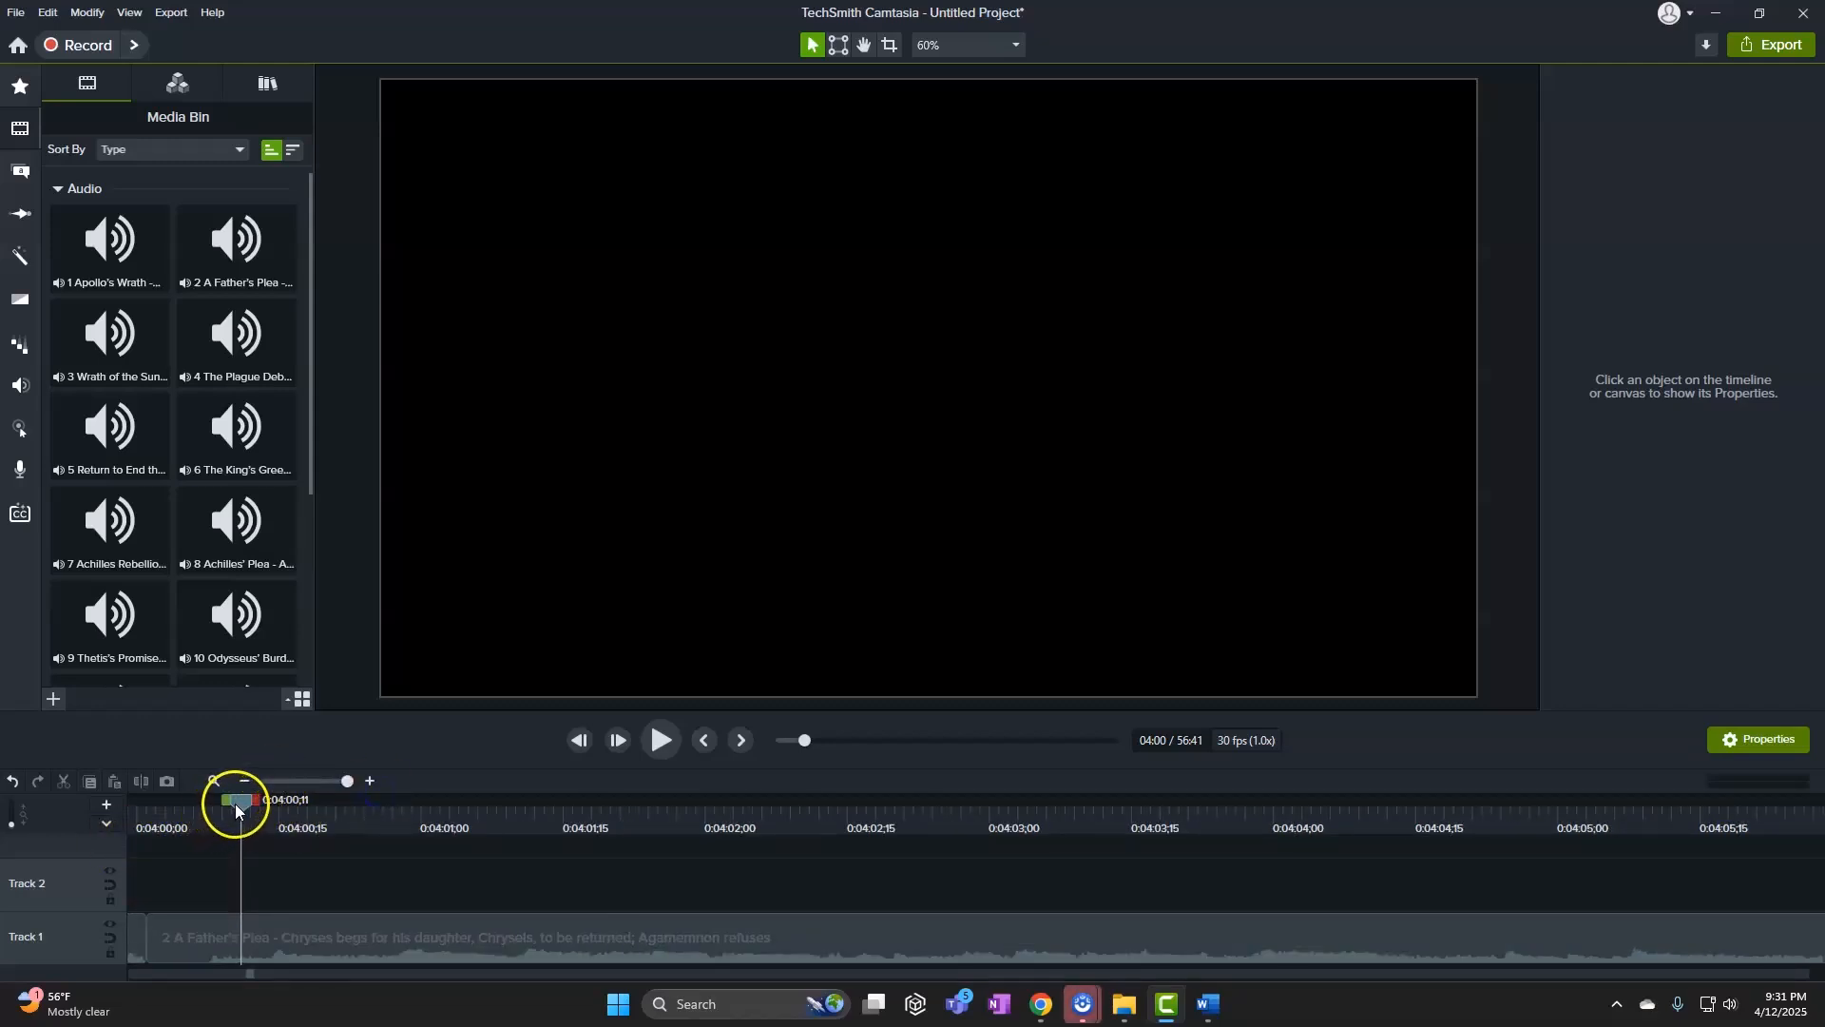
left_click_drag(235, 803, 146, 823)
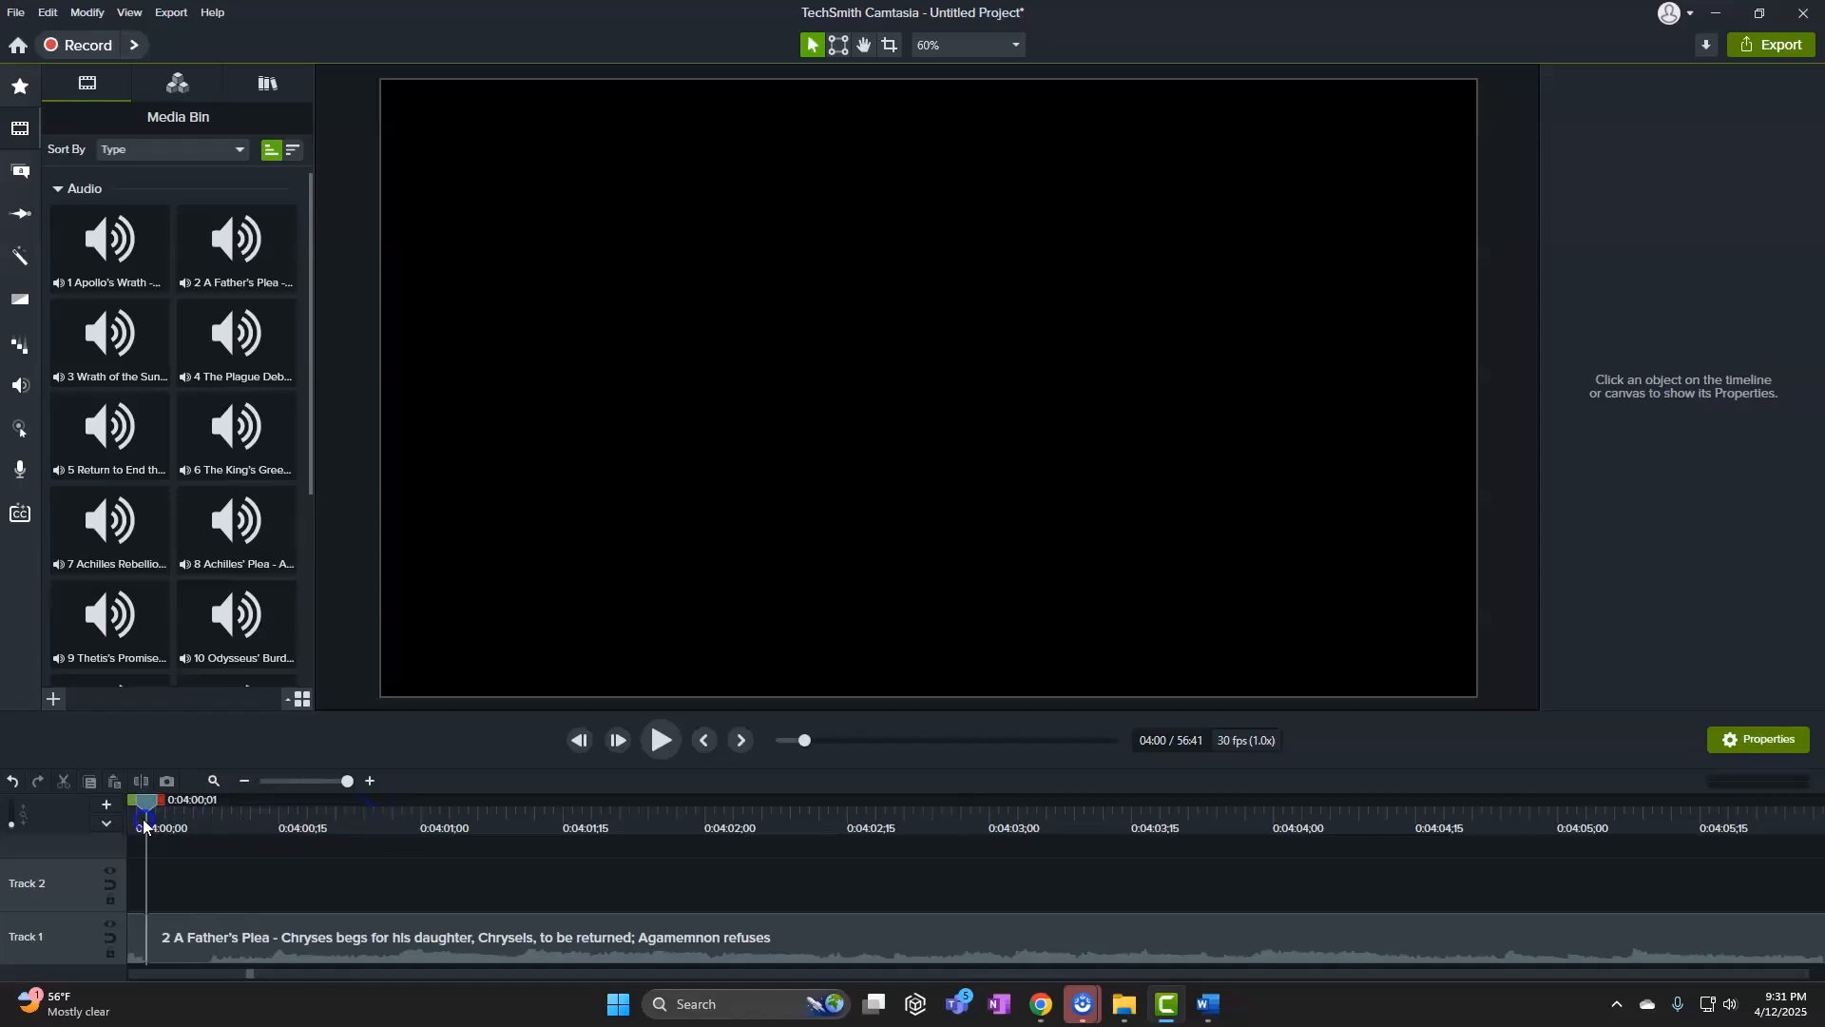
Show the marker track and add a marker at 4:00, pasting the copied song line as its name
left_click(109, 824)
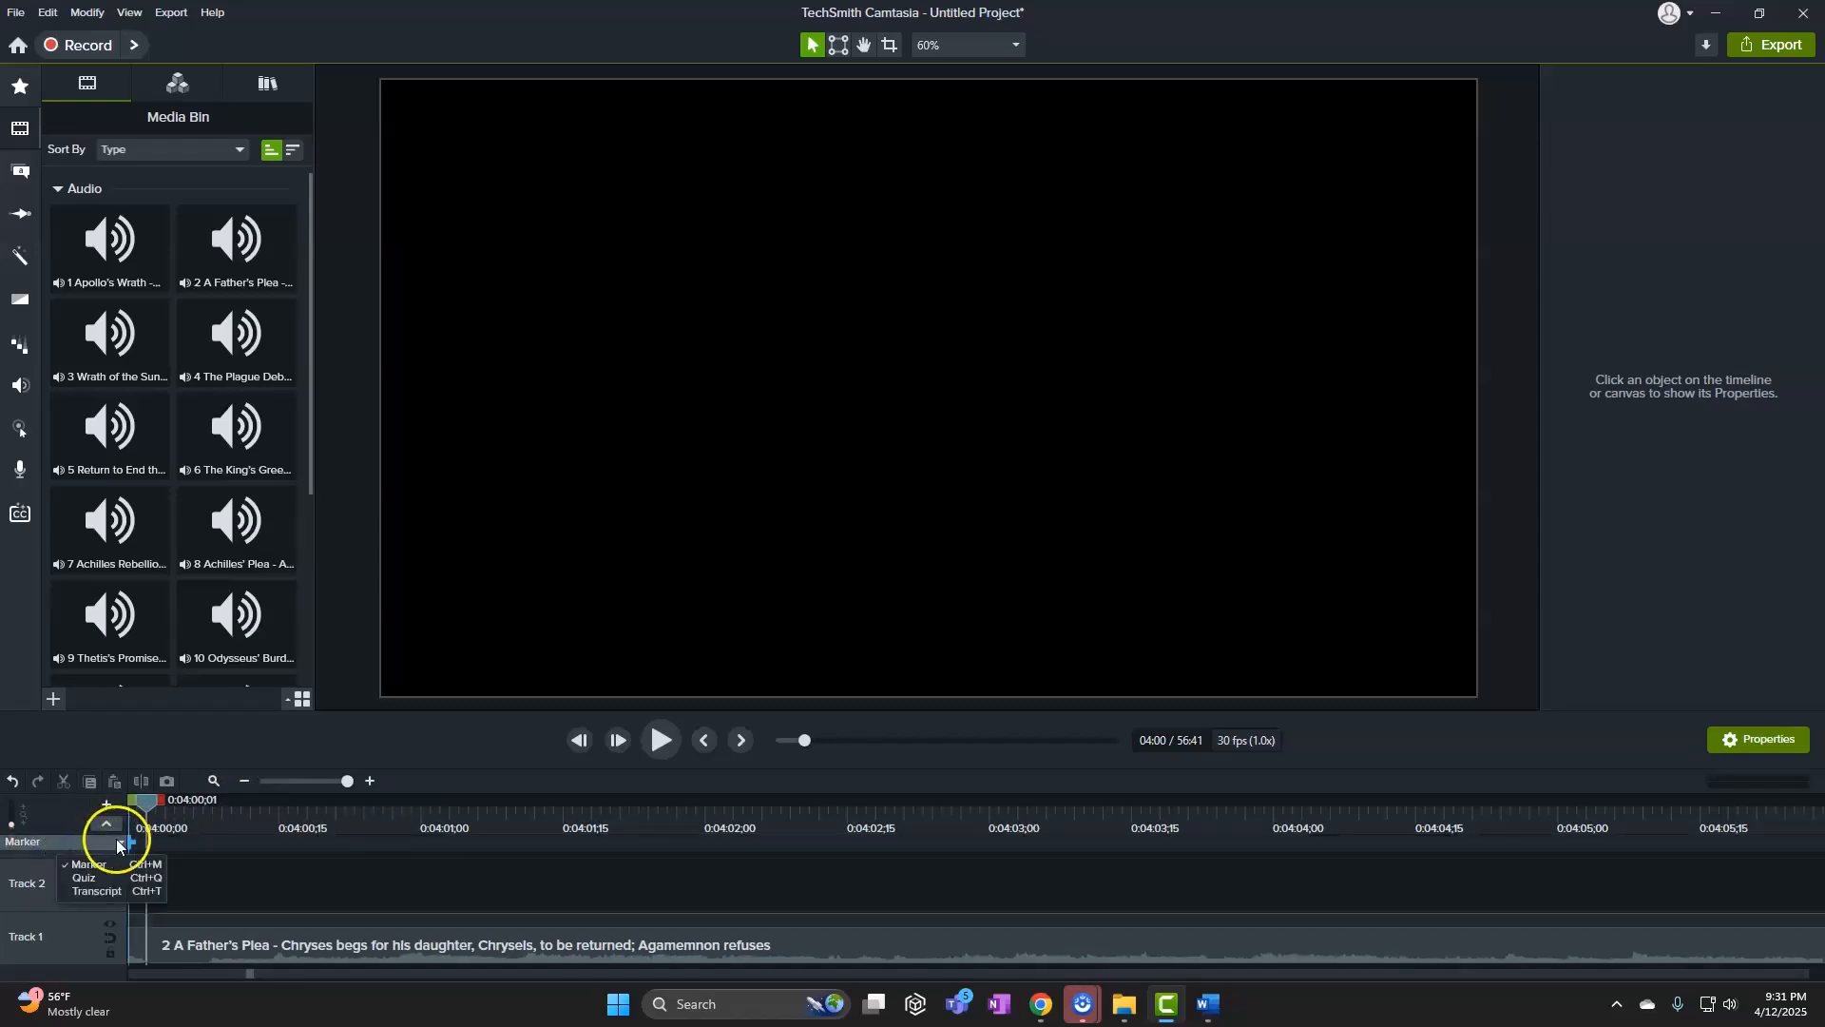
left_click(144, 841)
type("Apollo's Wrath - Apollo sends a plague")
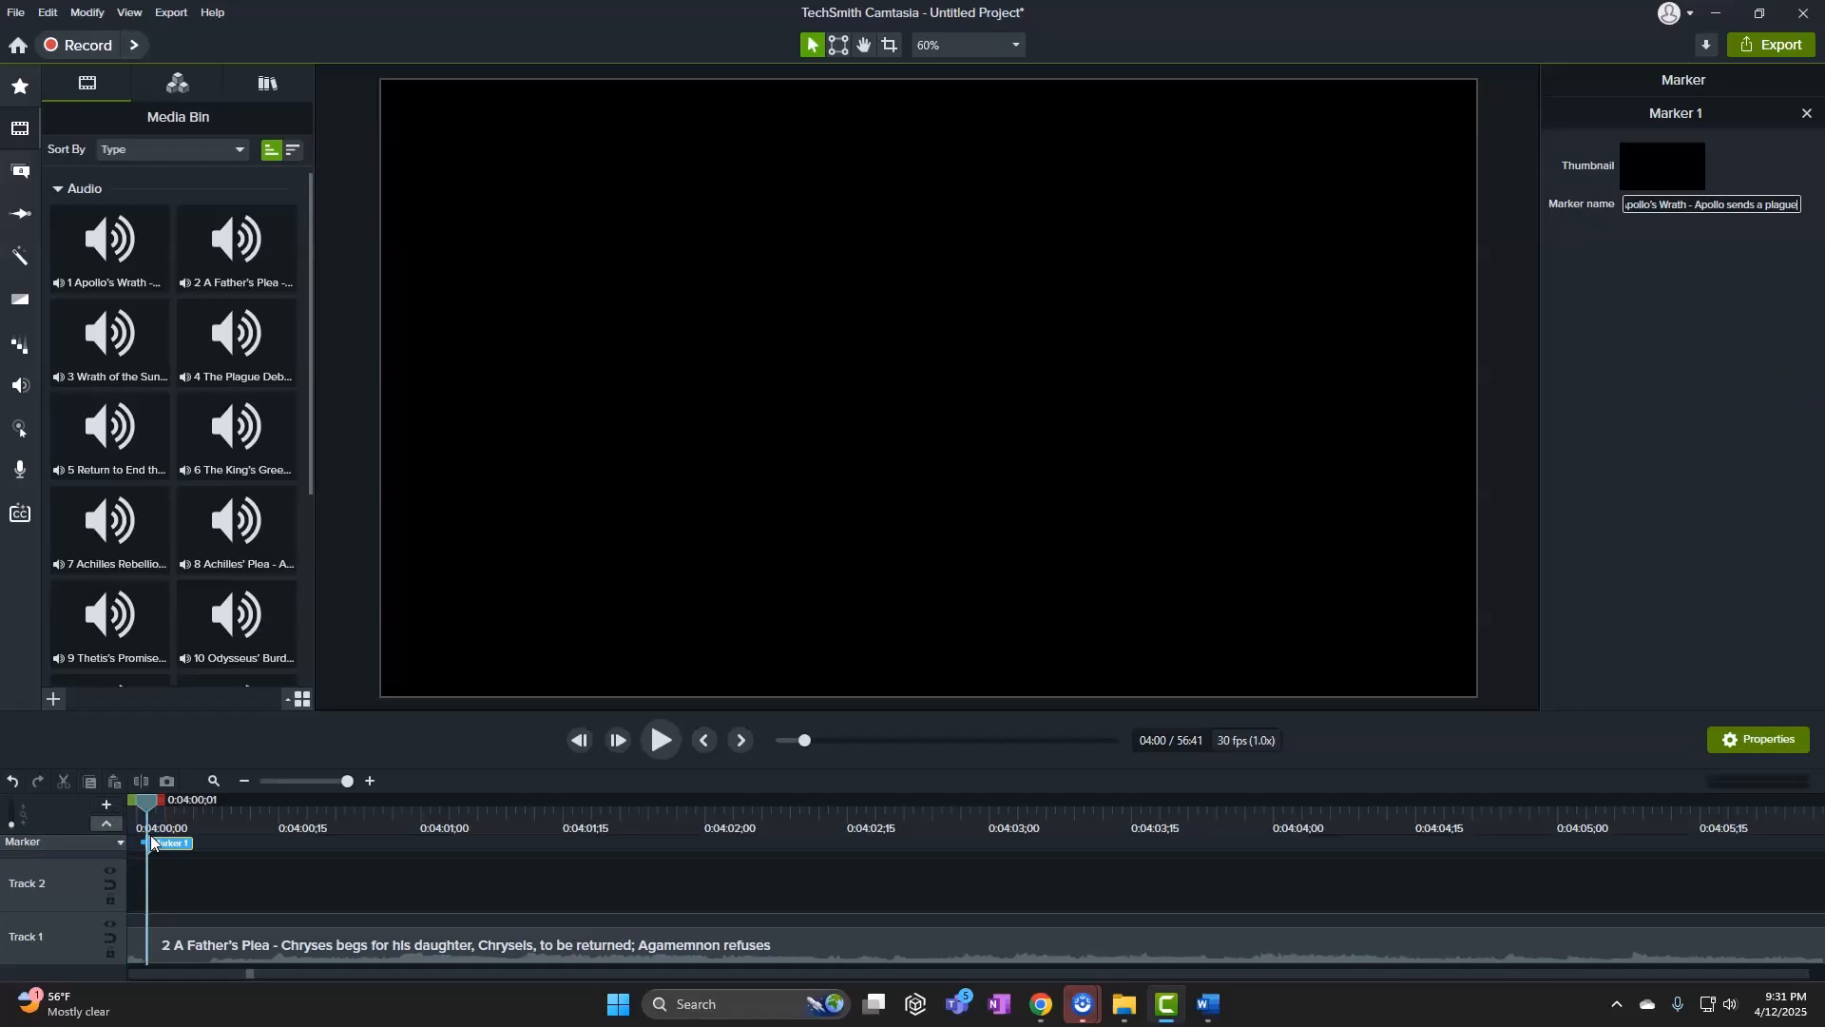
key("Return")
Rename the marker to the song 2 line, '2 A Father's Plea - Chryses begs for his…'
mouse_move(1200, 998)
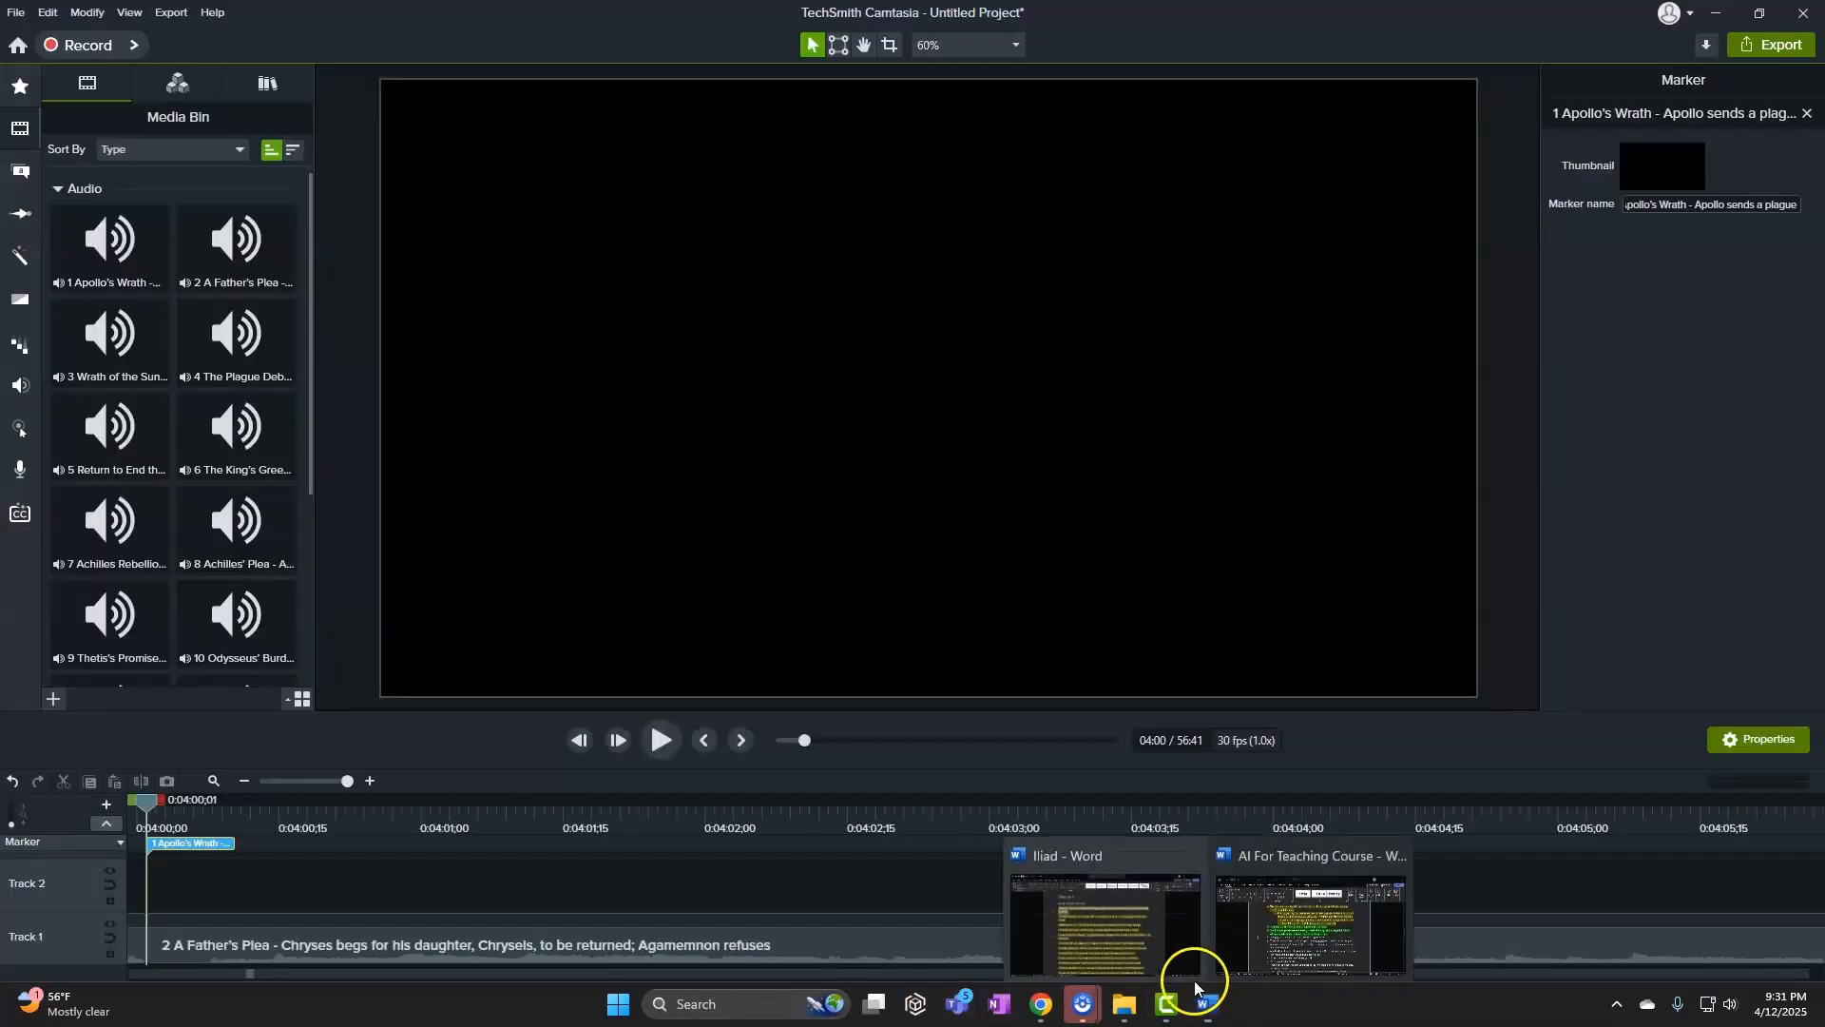
left_click(1188, 972)
left_click_drag(386, 407, 396, 452)
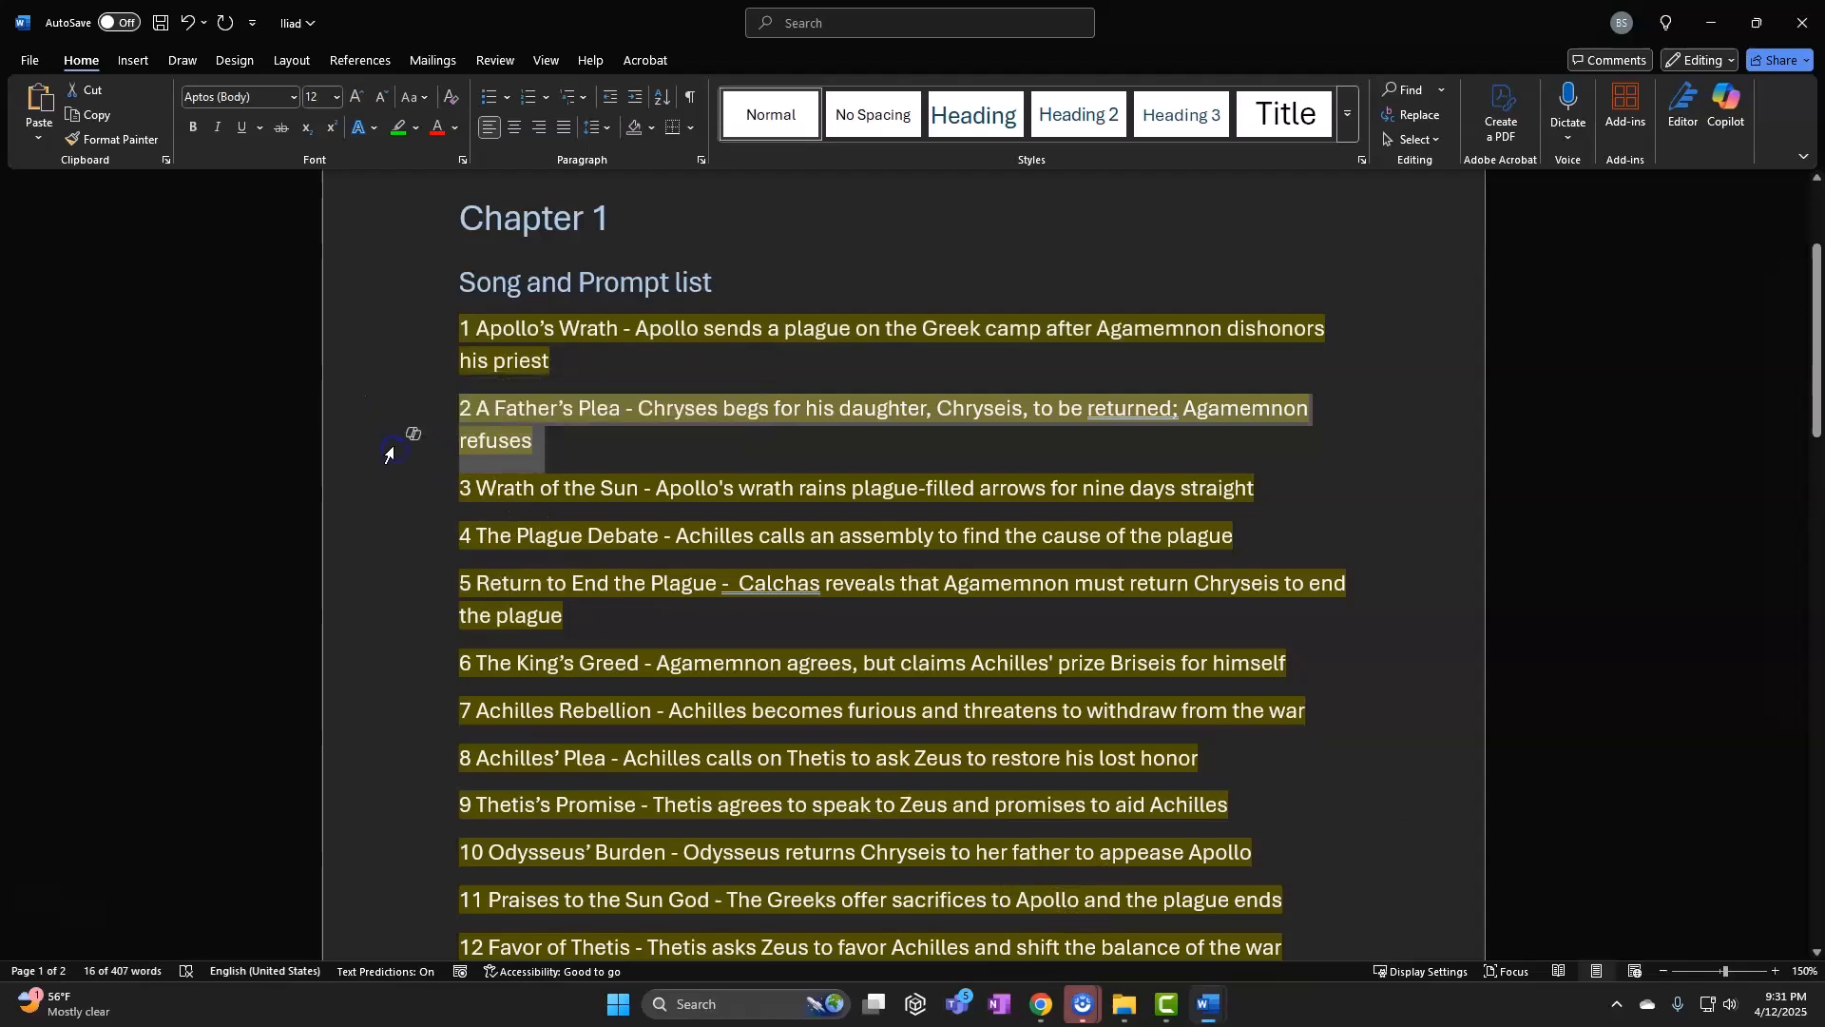
left_click(1719, 21)
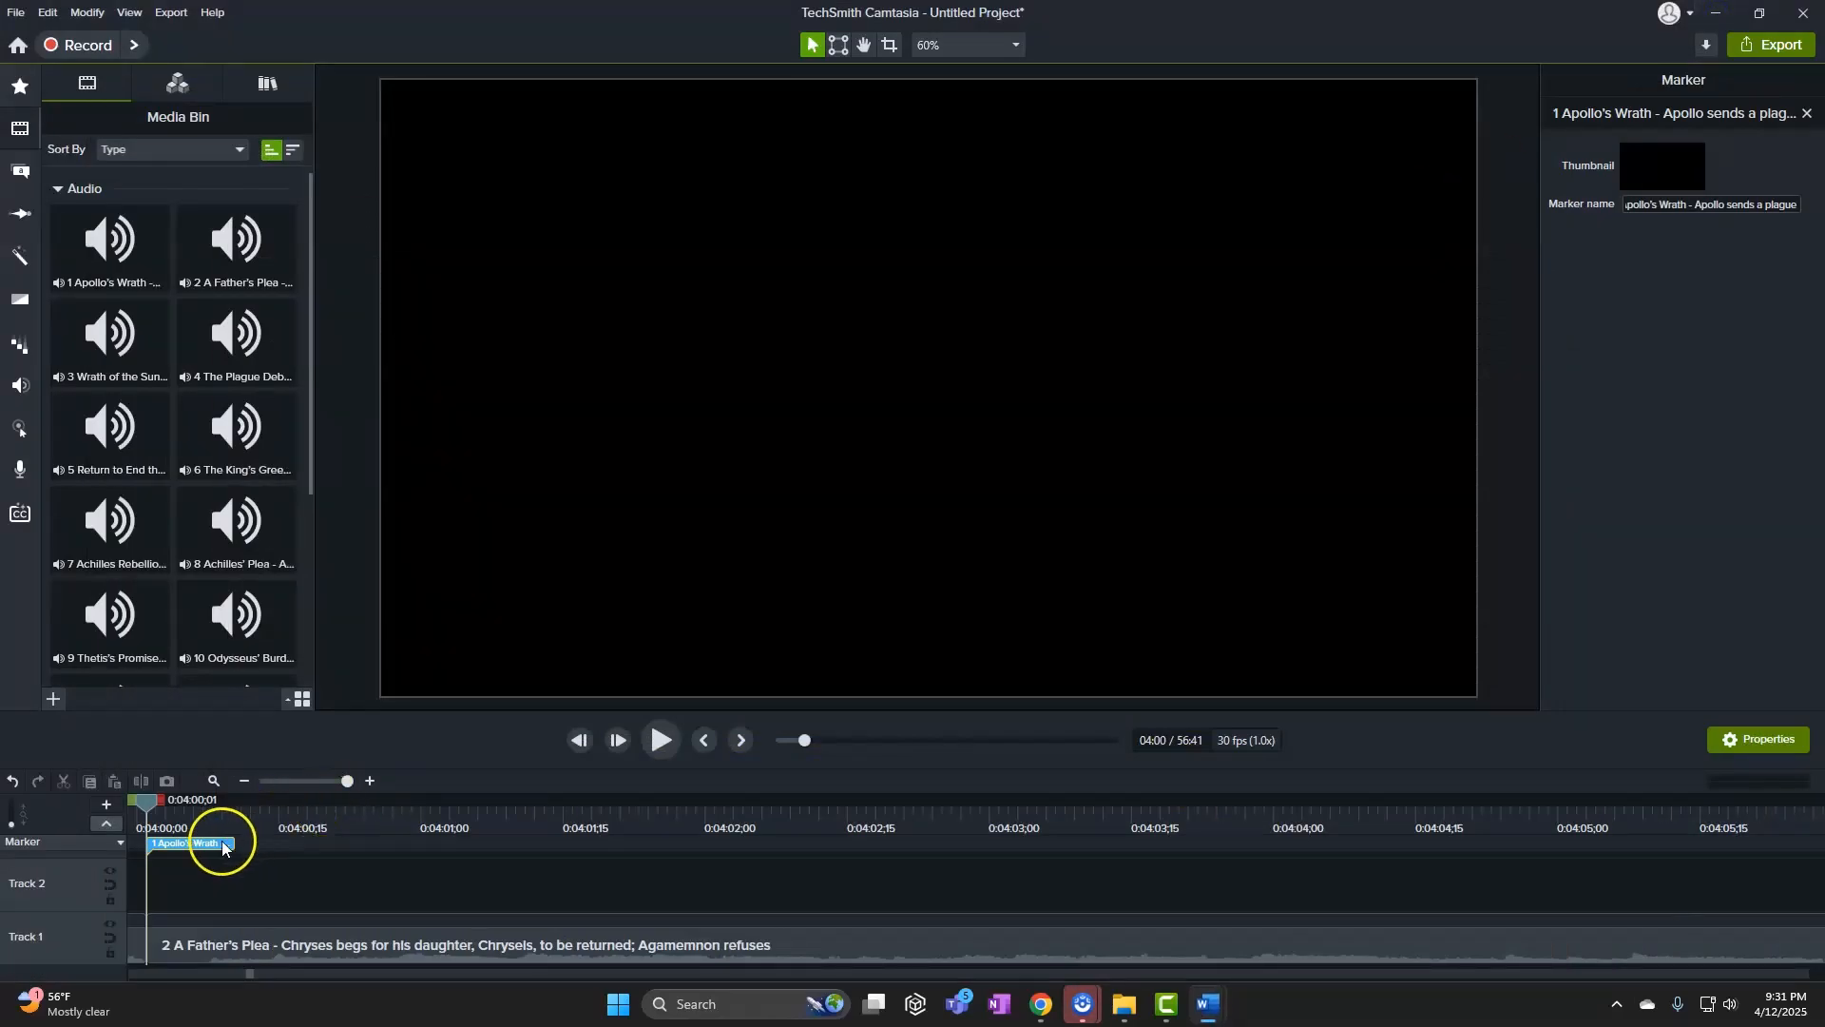
left_click(1774, 210)
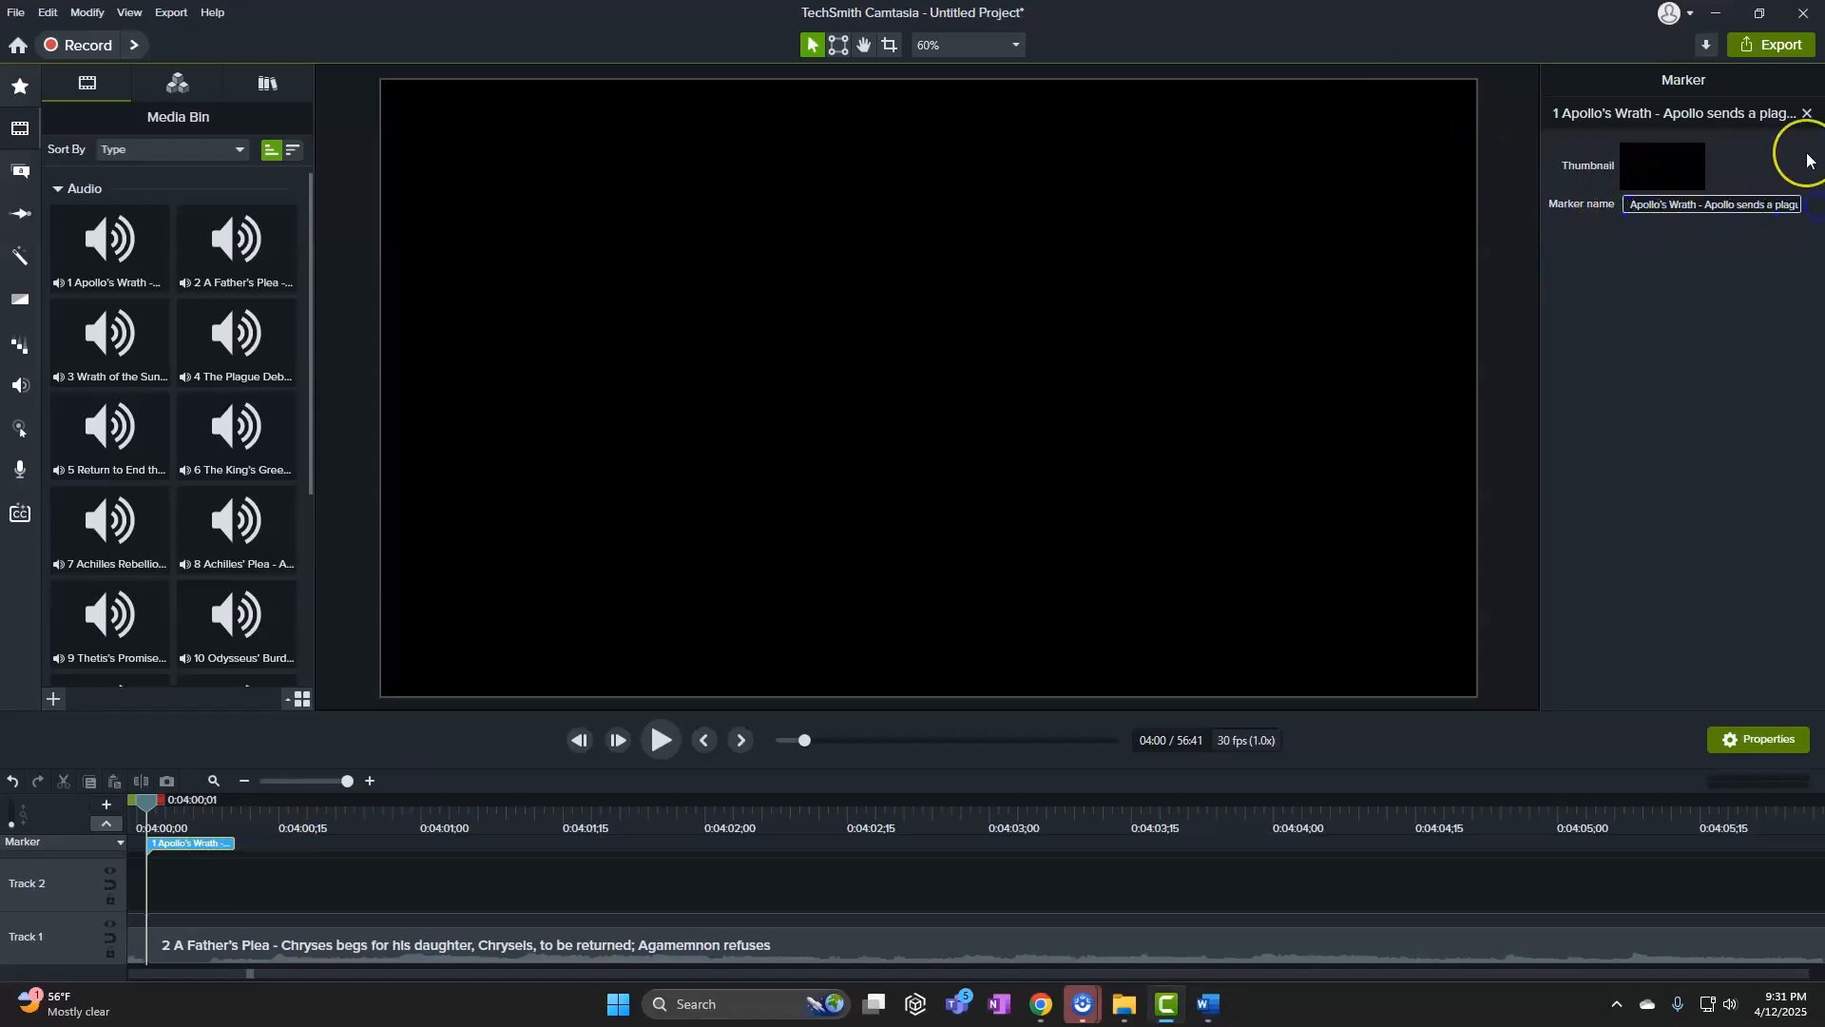
left_click(1634, 204)
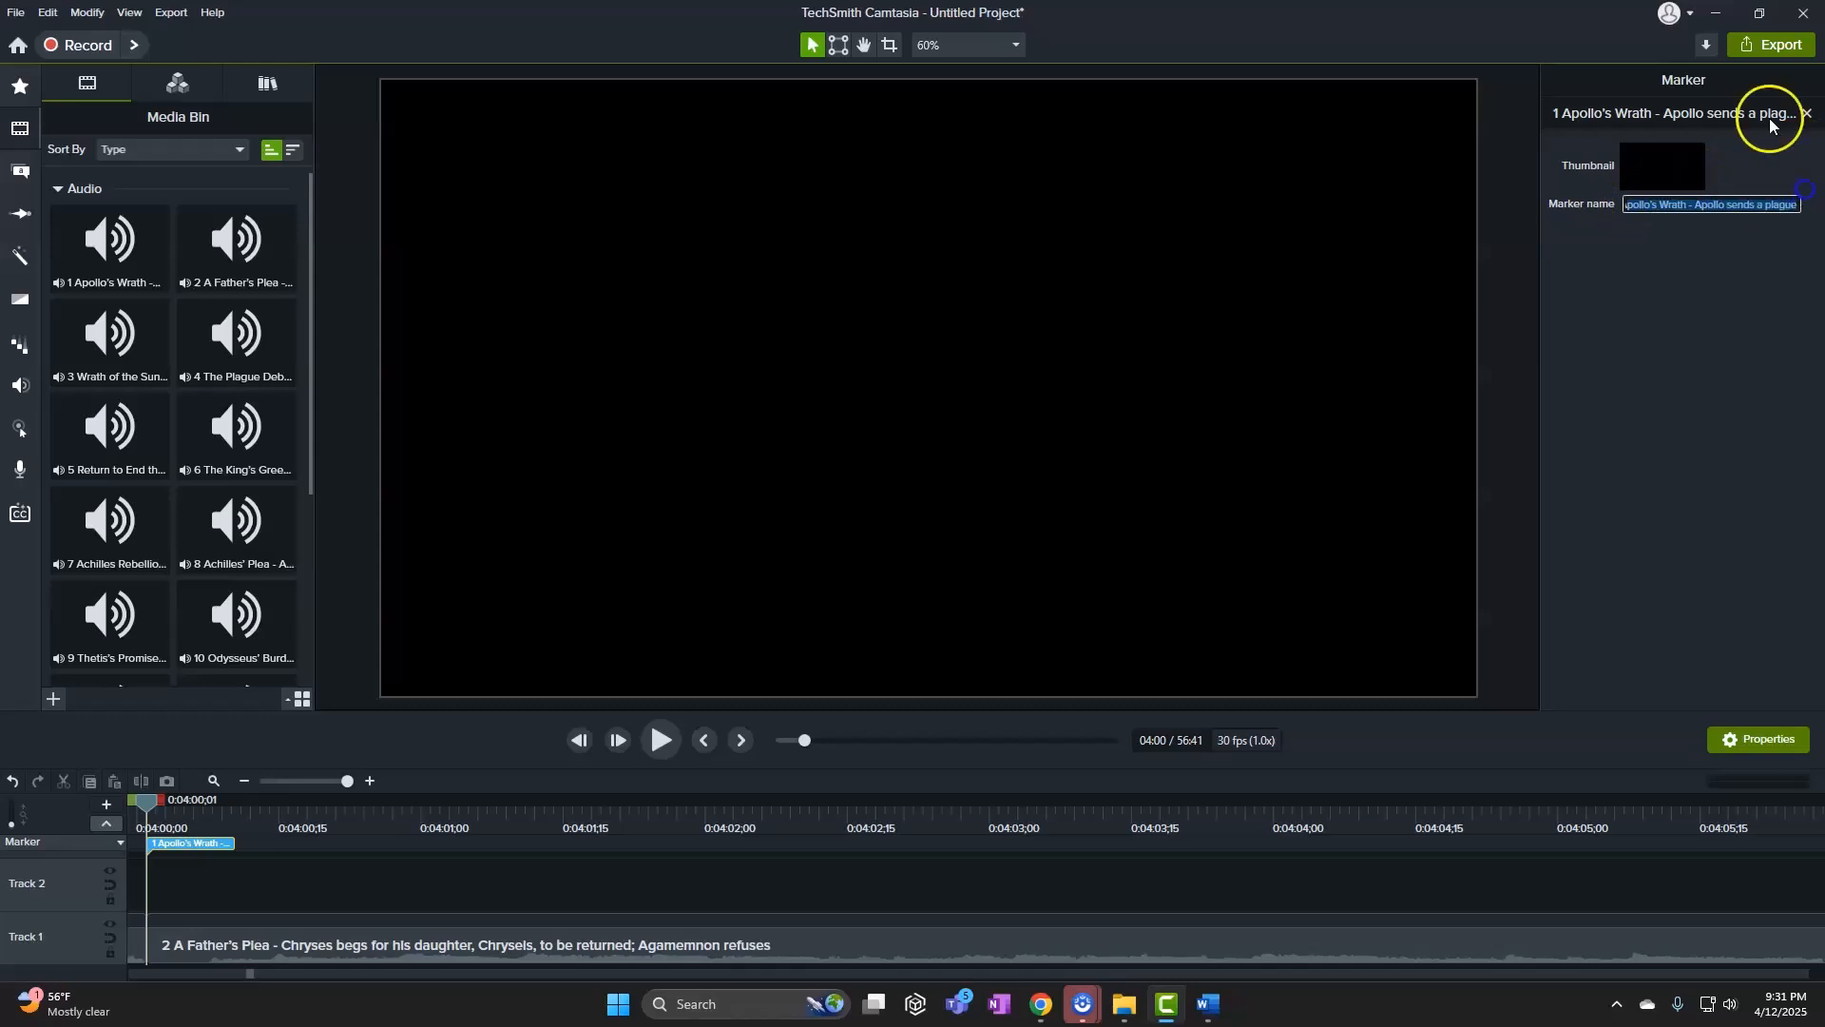
key("BackSpace")
key("ctrl+v")
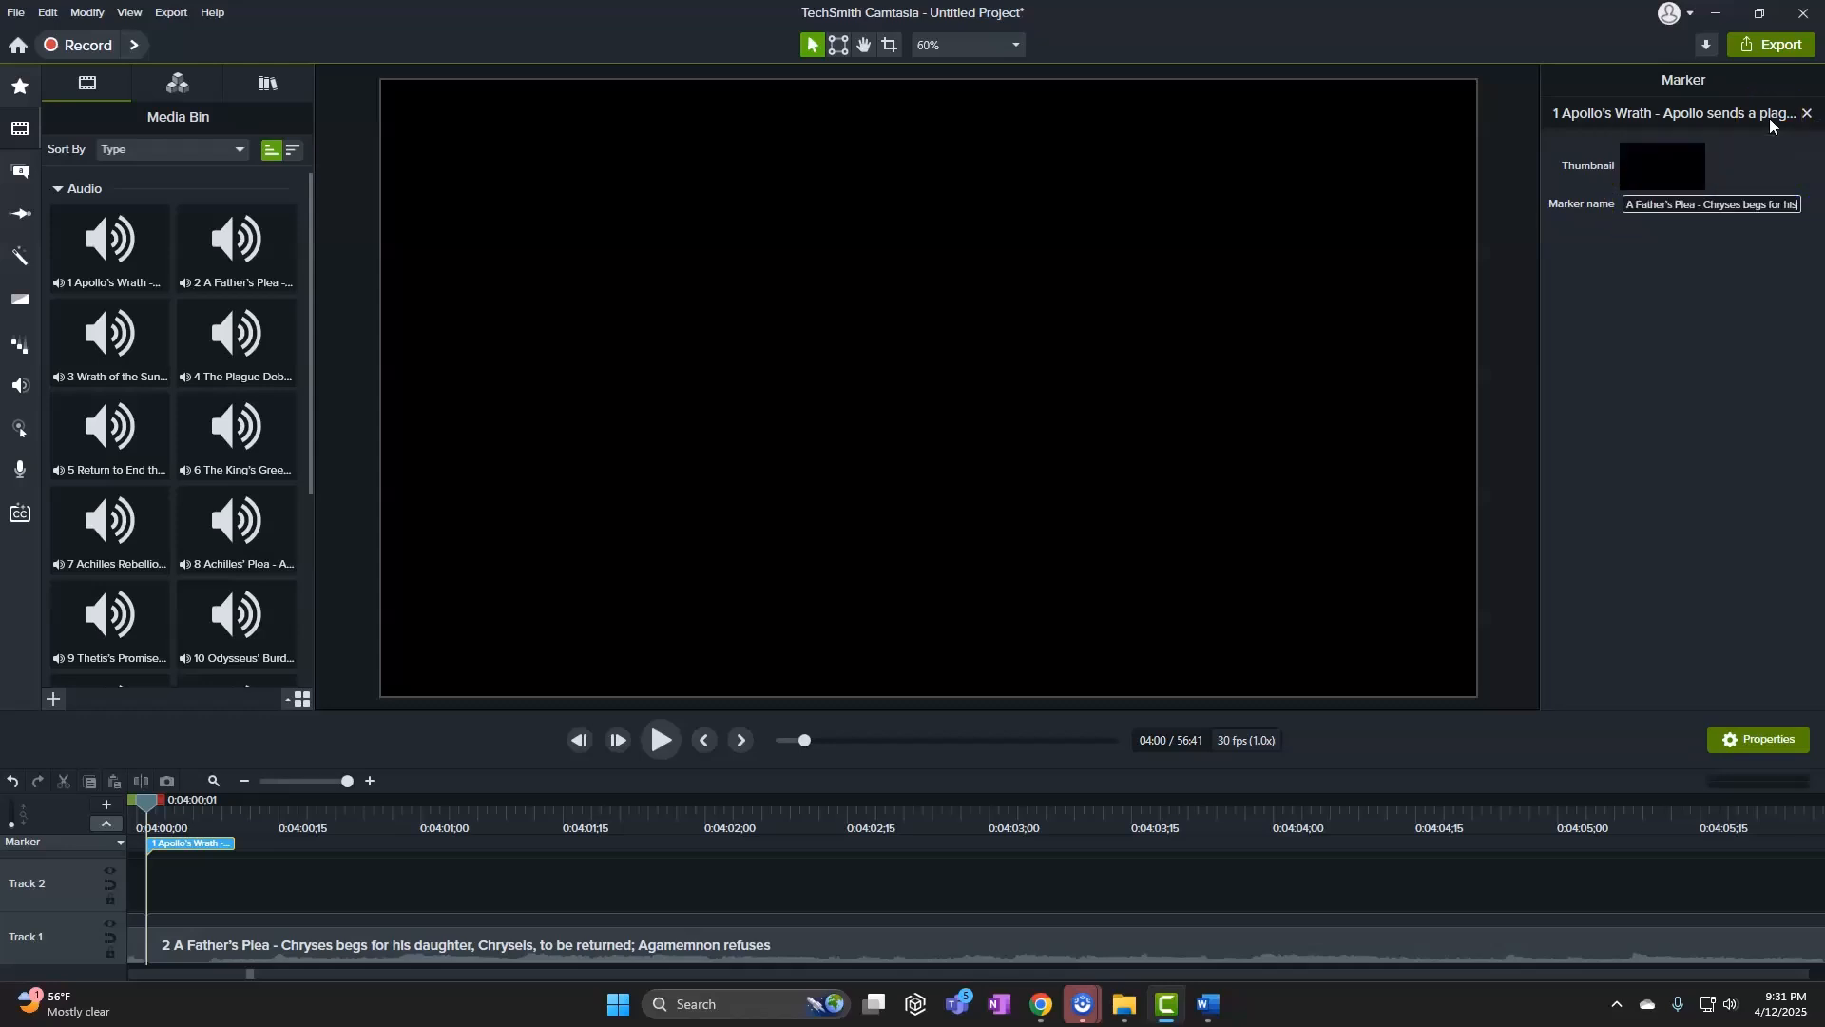
left_click(1652, 449)
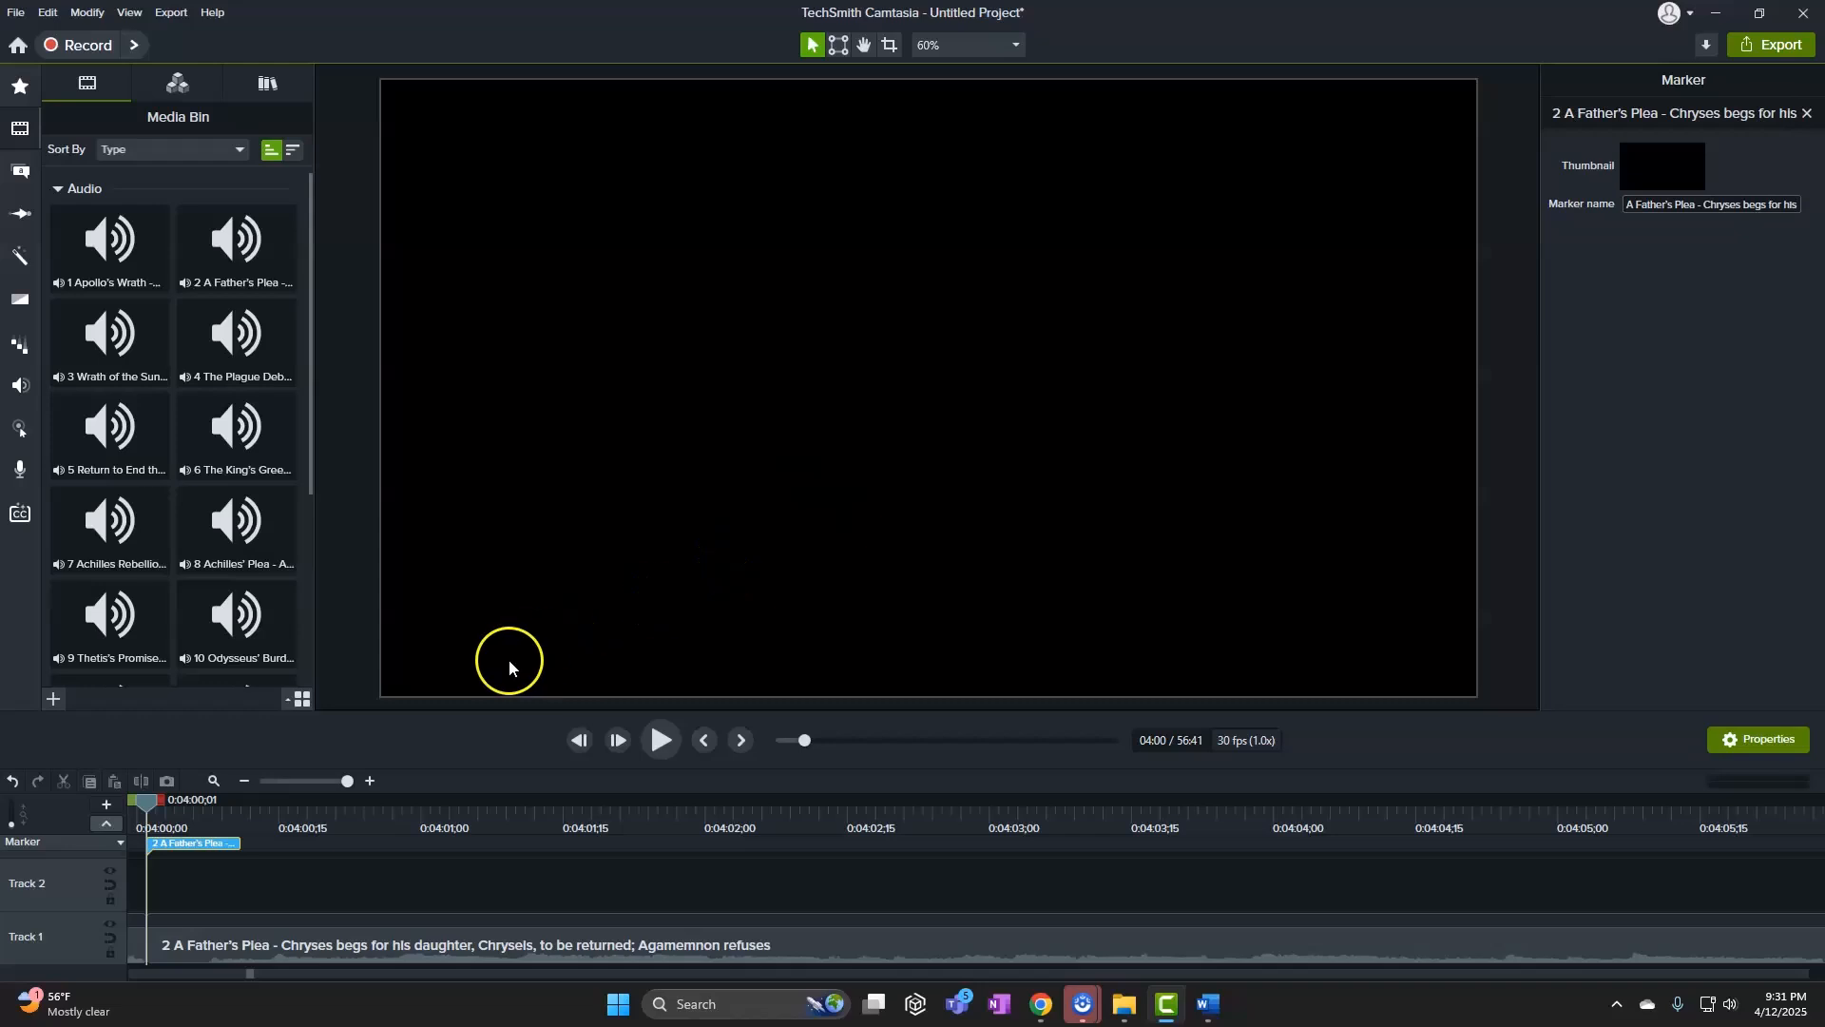
mouse_move(152, 799)
left_mouse_down()
mouse_move(207, 801)
mouse_move(152, 806)
left_mouse_up()
Copy song line 3 from Word and add the marker '3 Wrath of the Sun' at clip 3's start, 8:00
mouse_move(1217, 997)
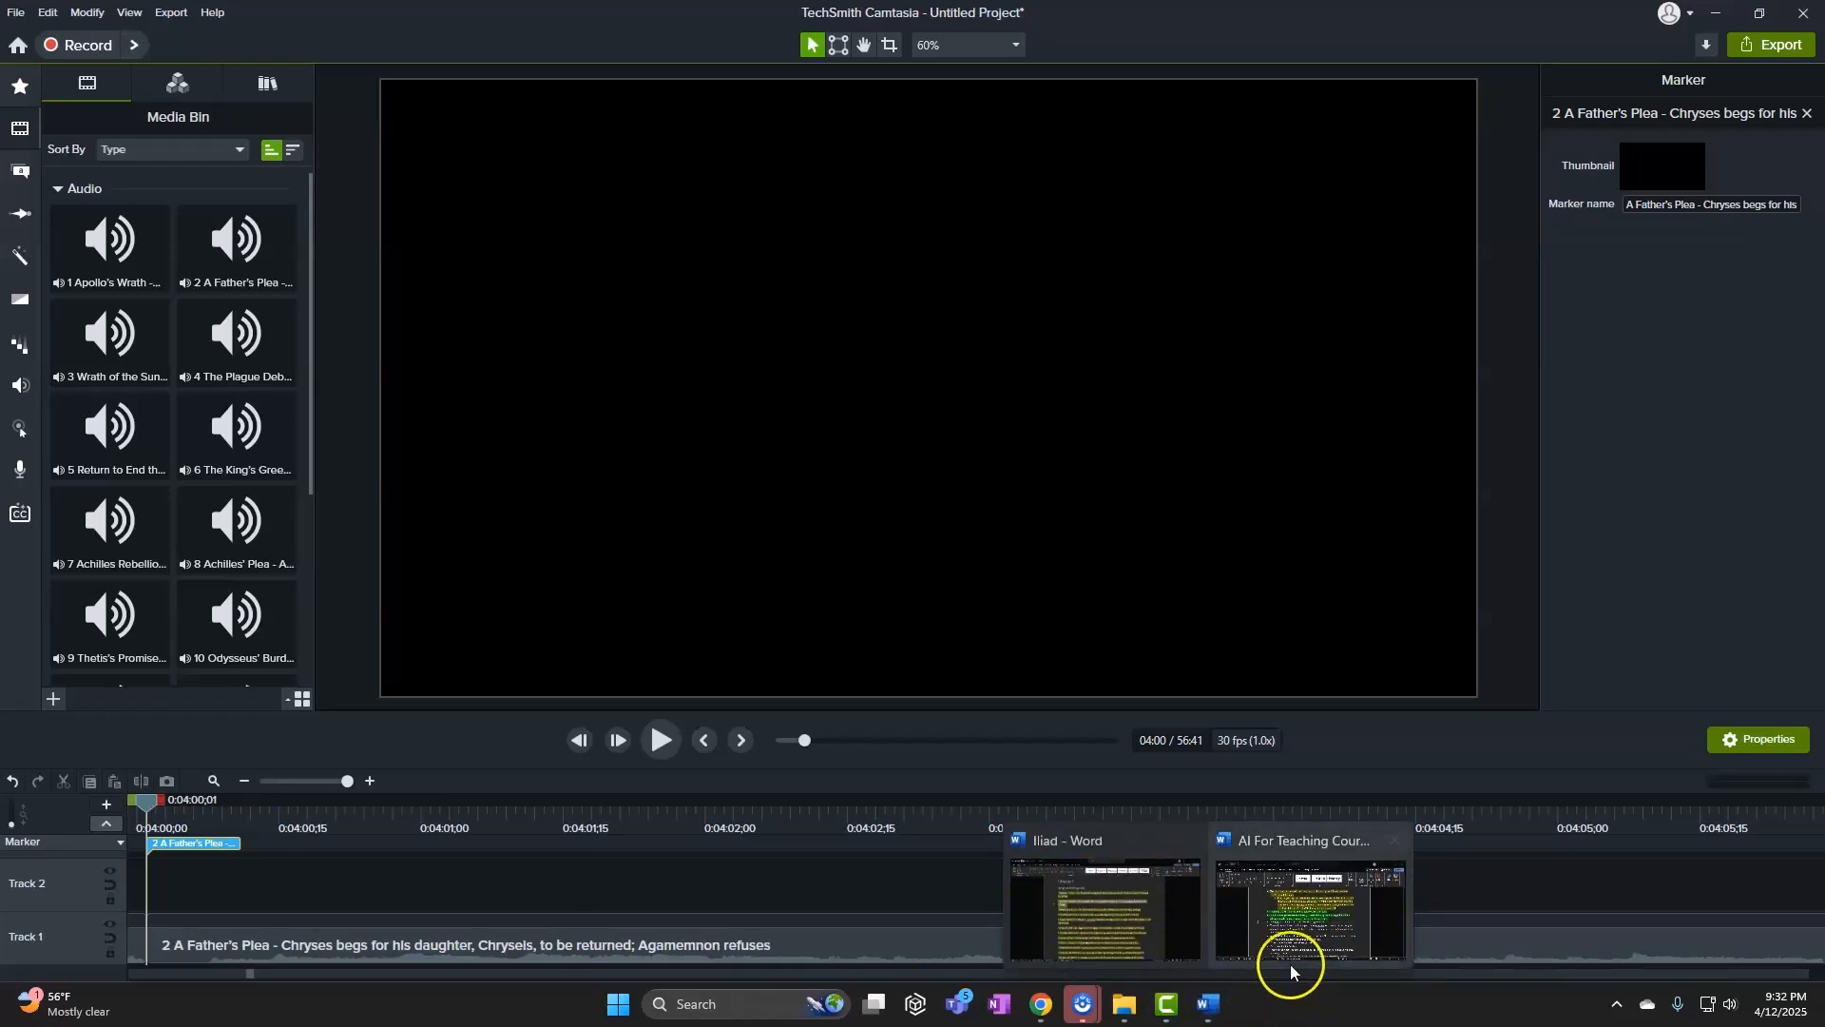
left_click(1140, 903)
left_click(404, 494)
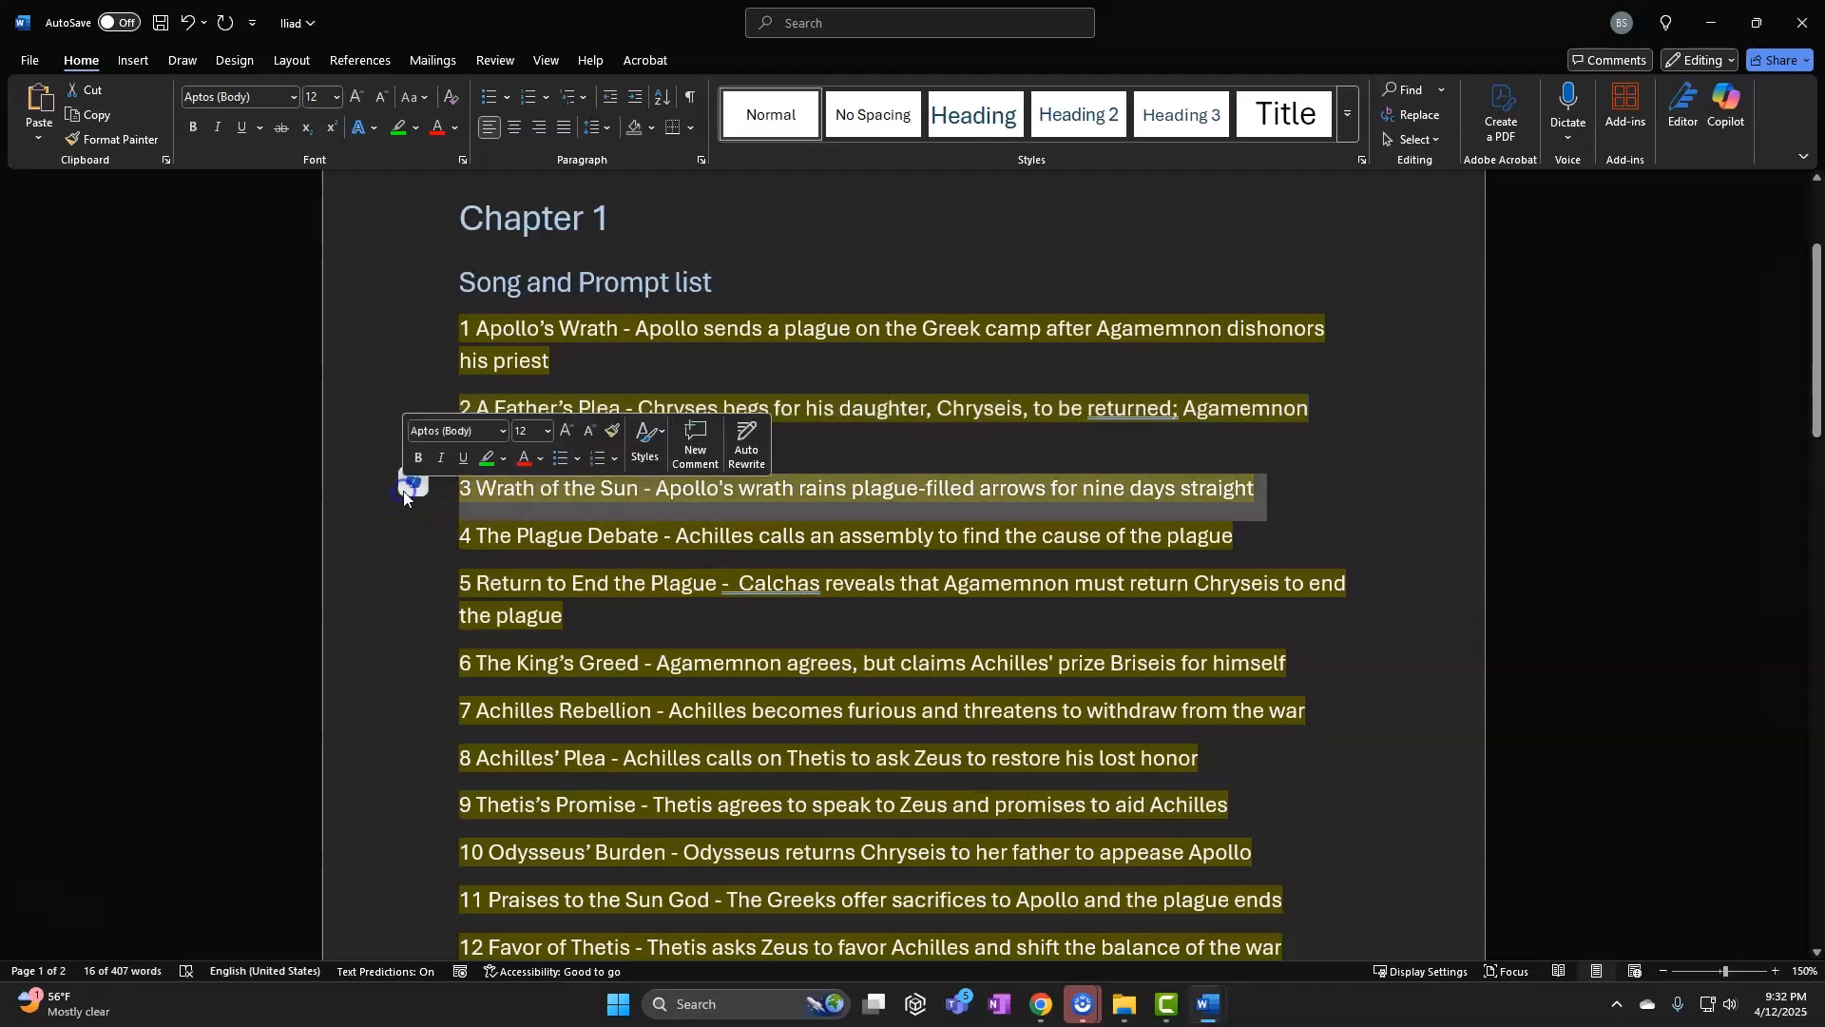
left_click(1711, 23)
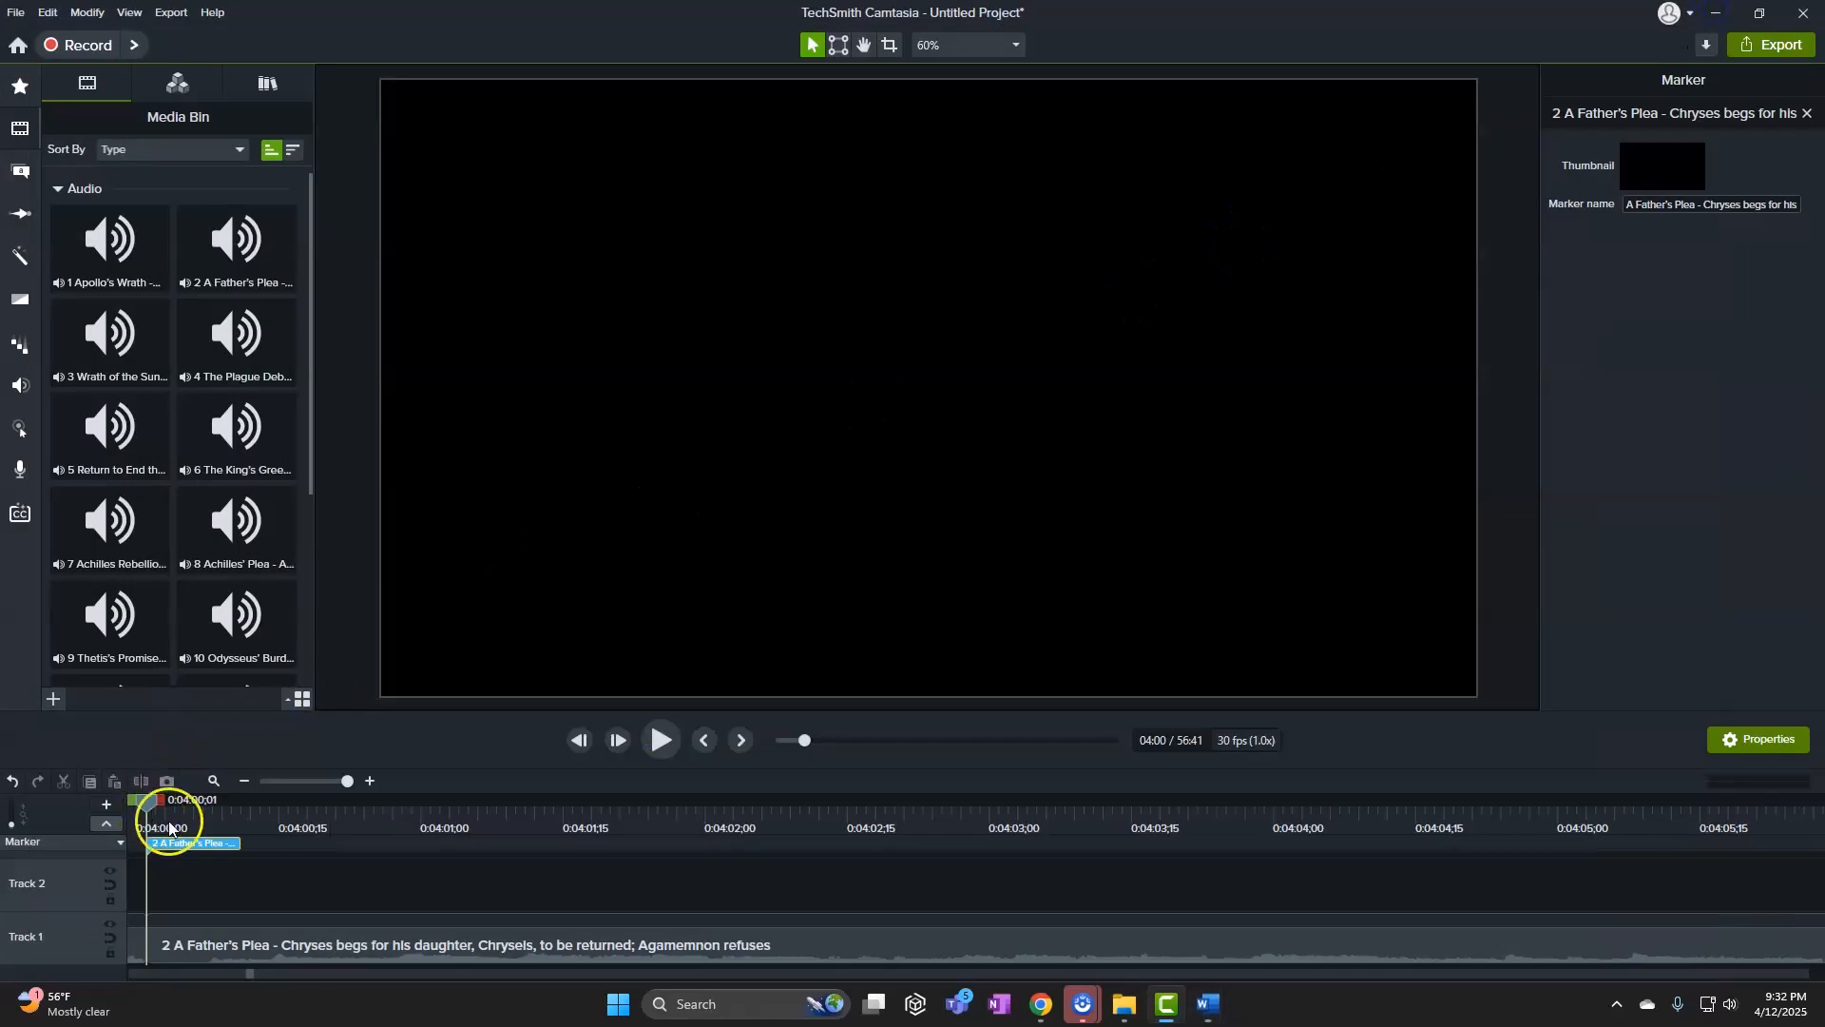
left_click(302, 780)
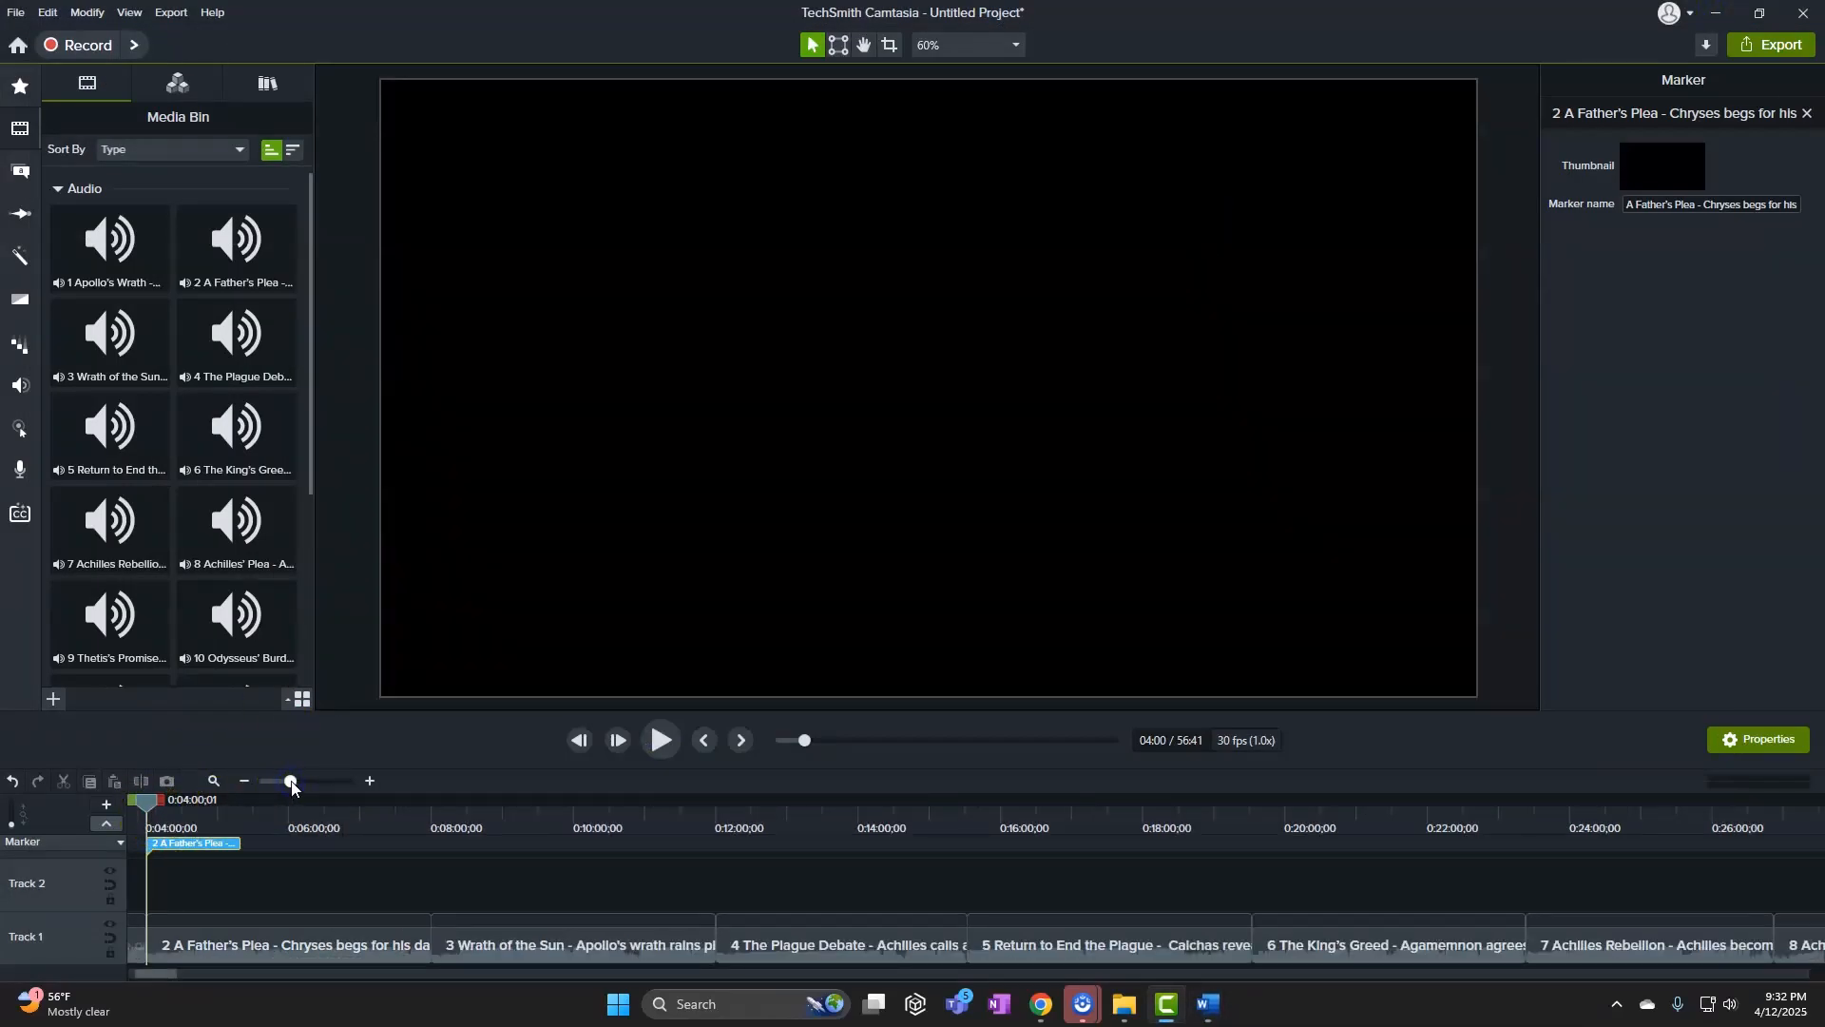
left_click_drag(180, 807, 437, 823)
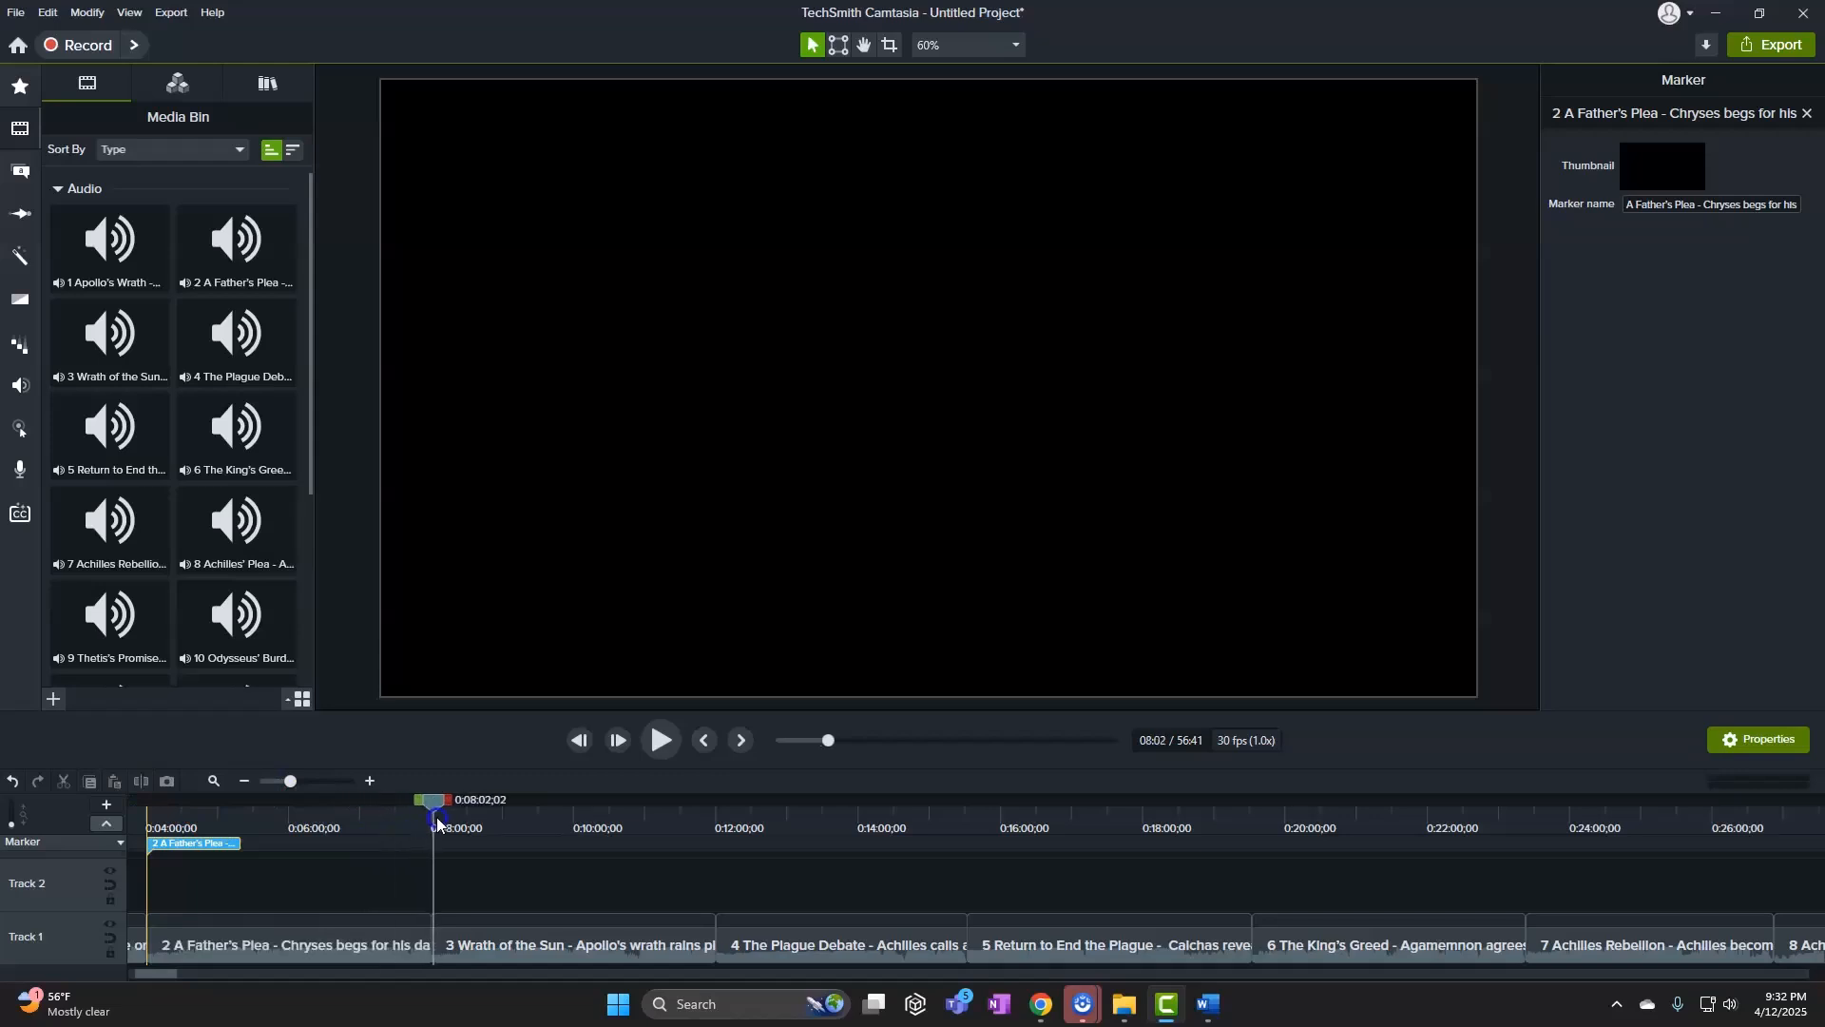
left_click_drag(291, 783, 233, 844)
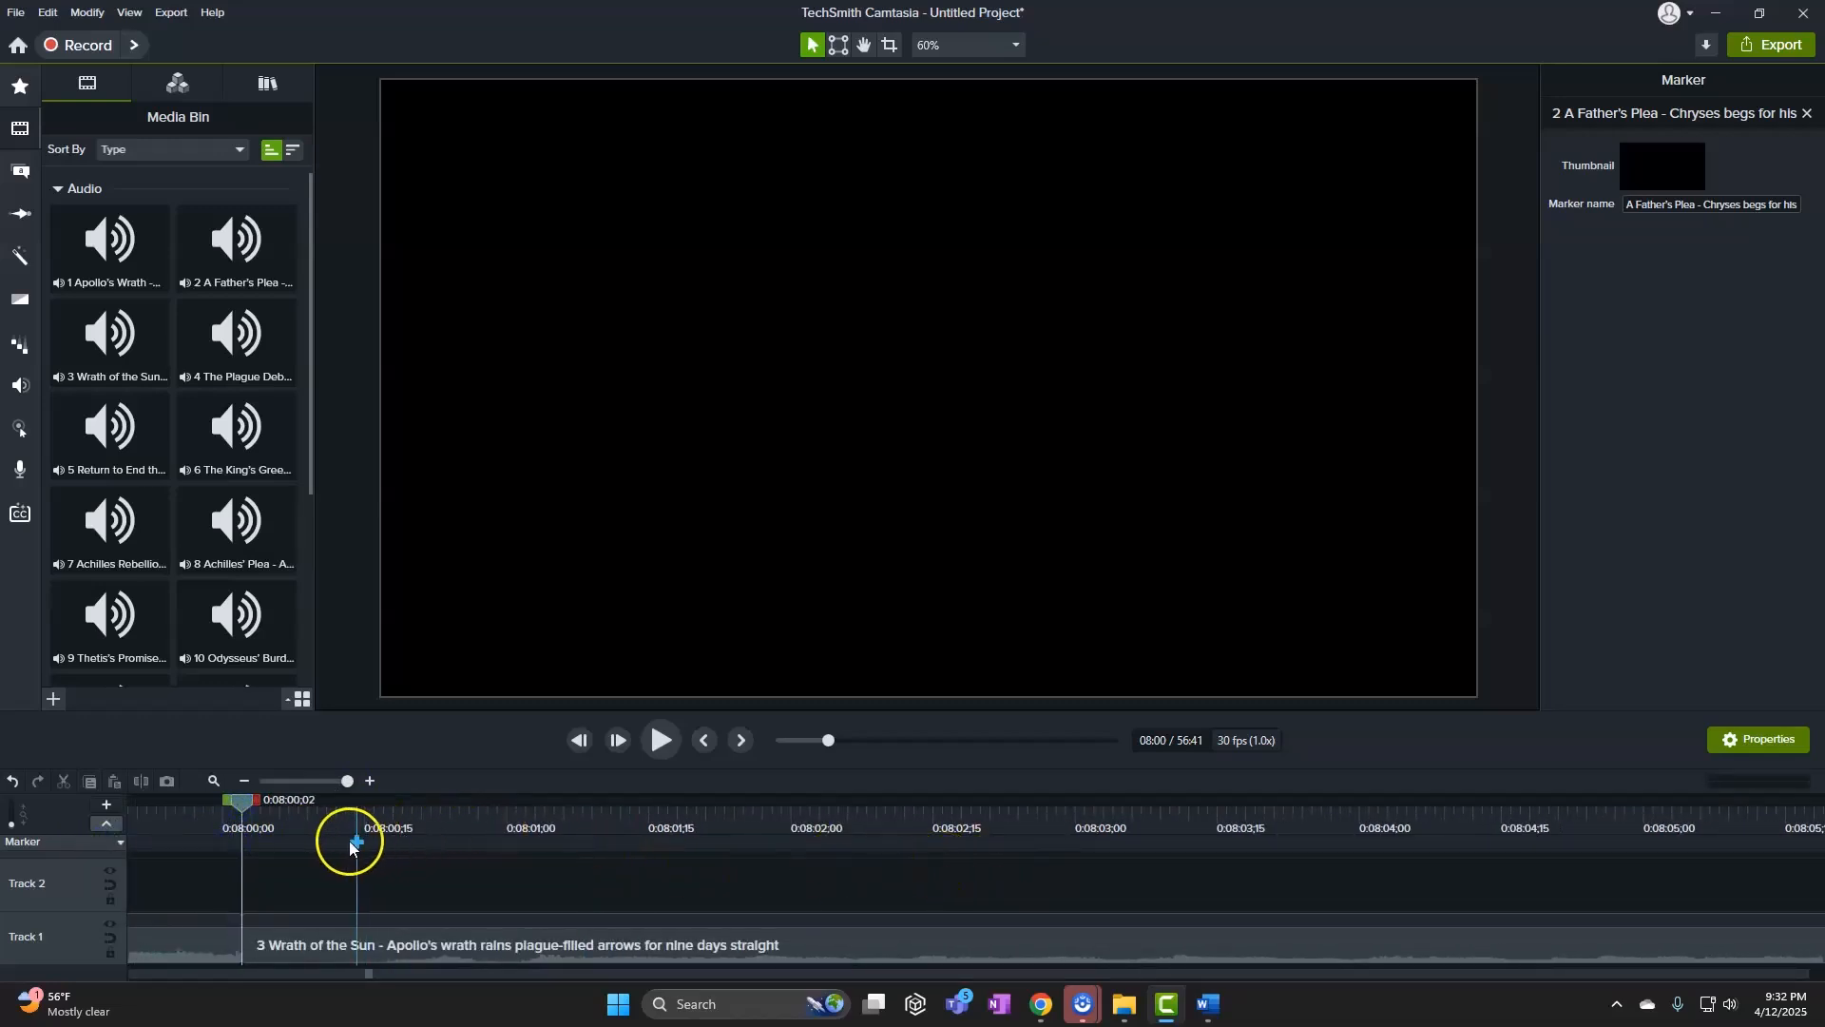
left_click(243, 849)
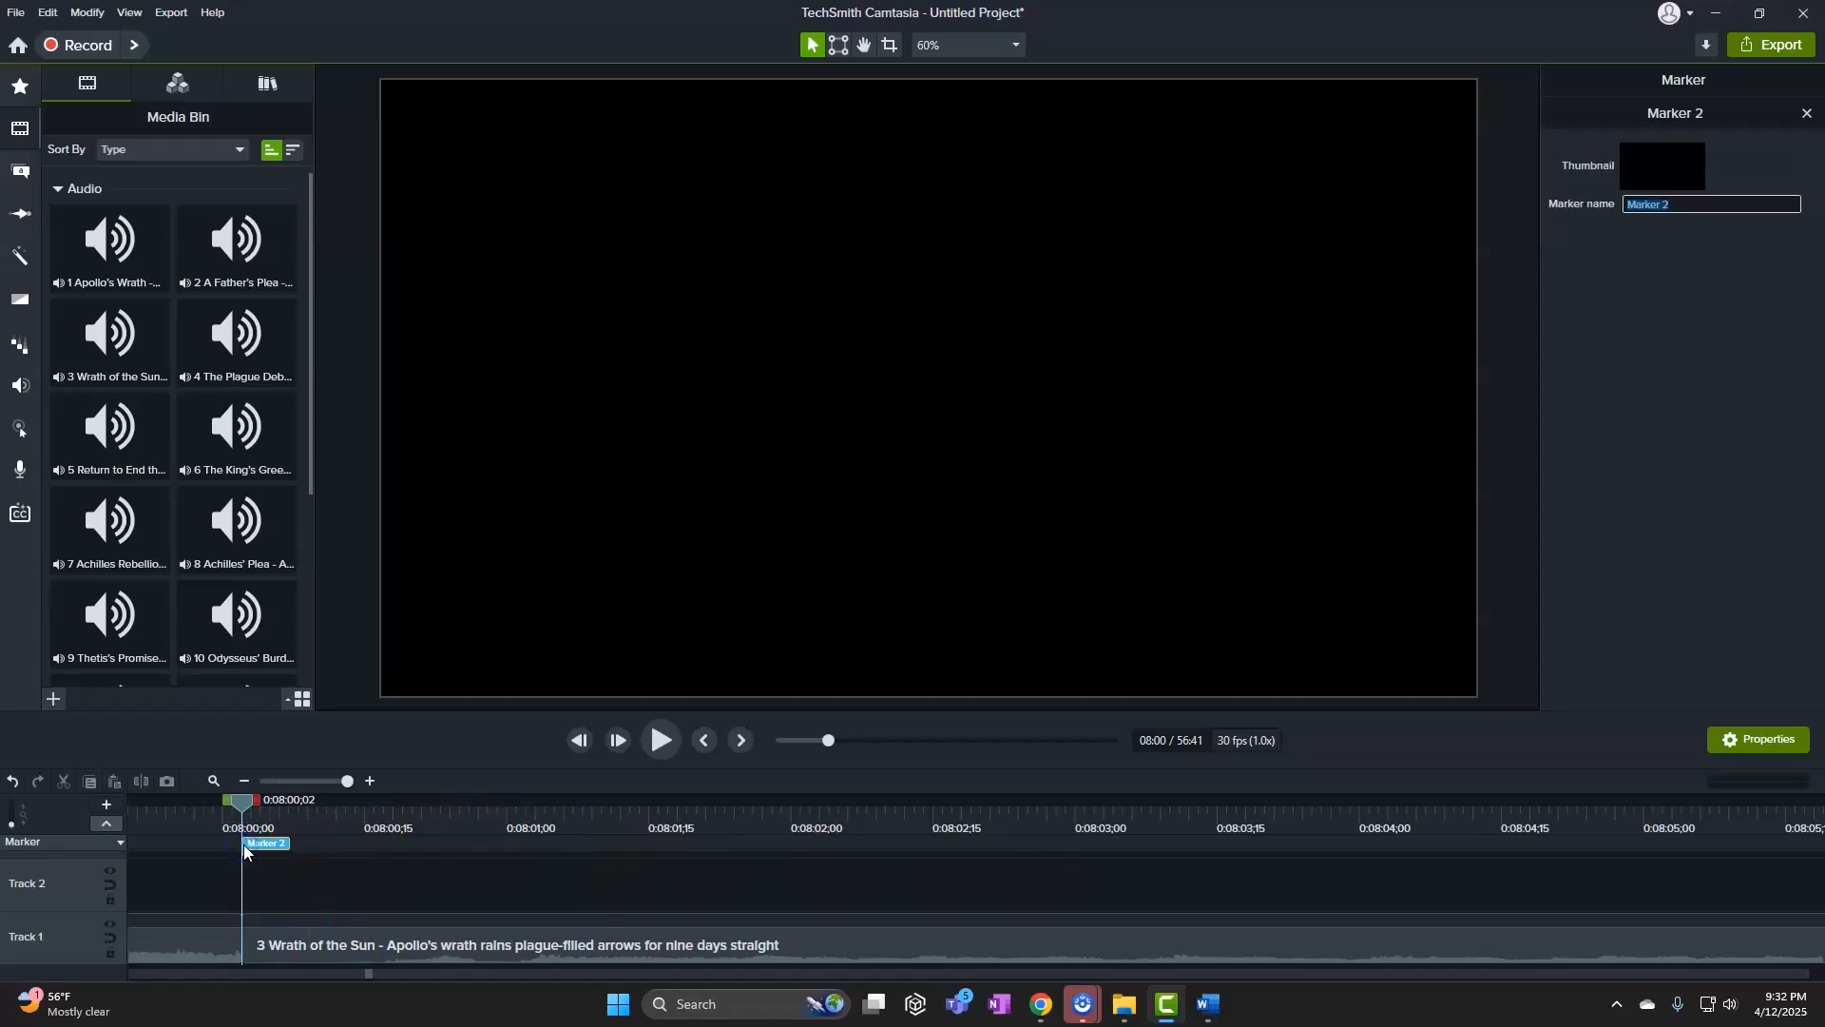
key("ctrl+v")
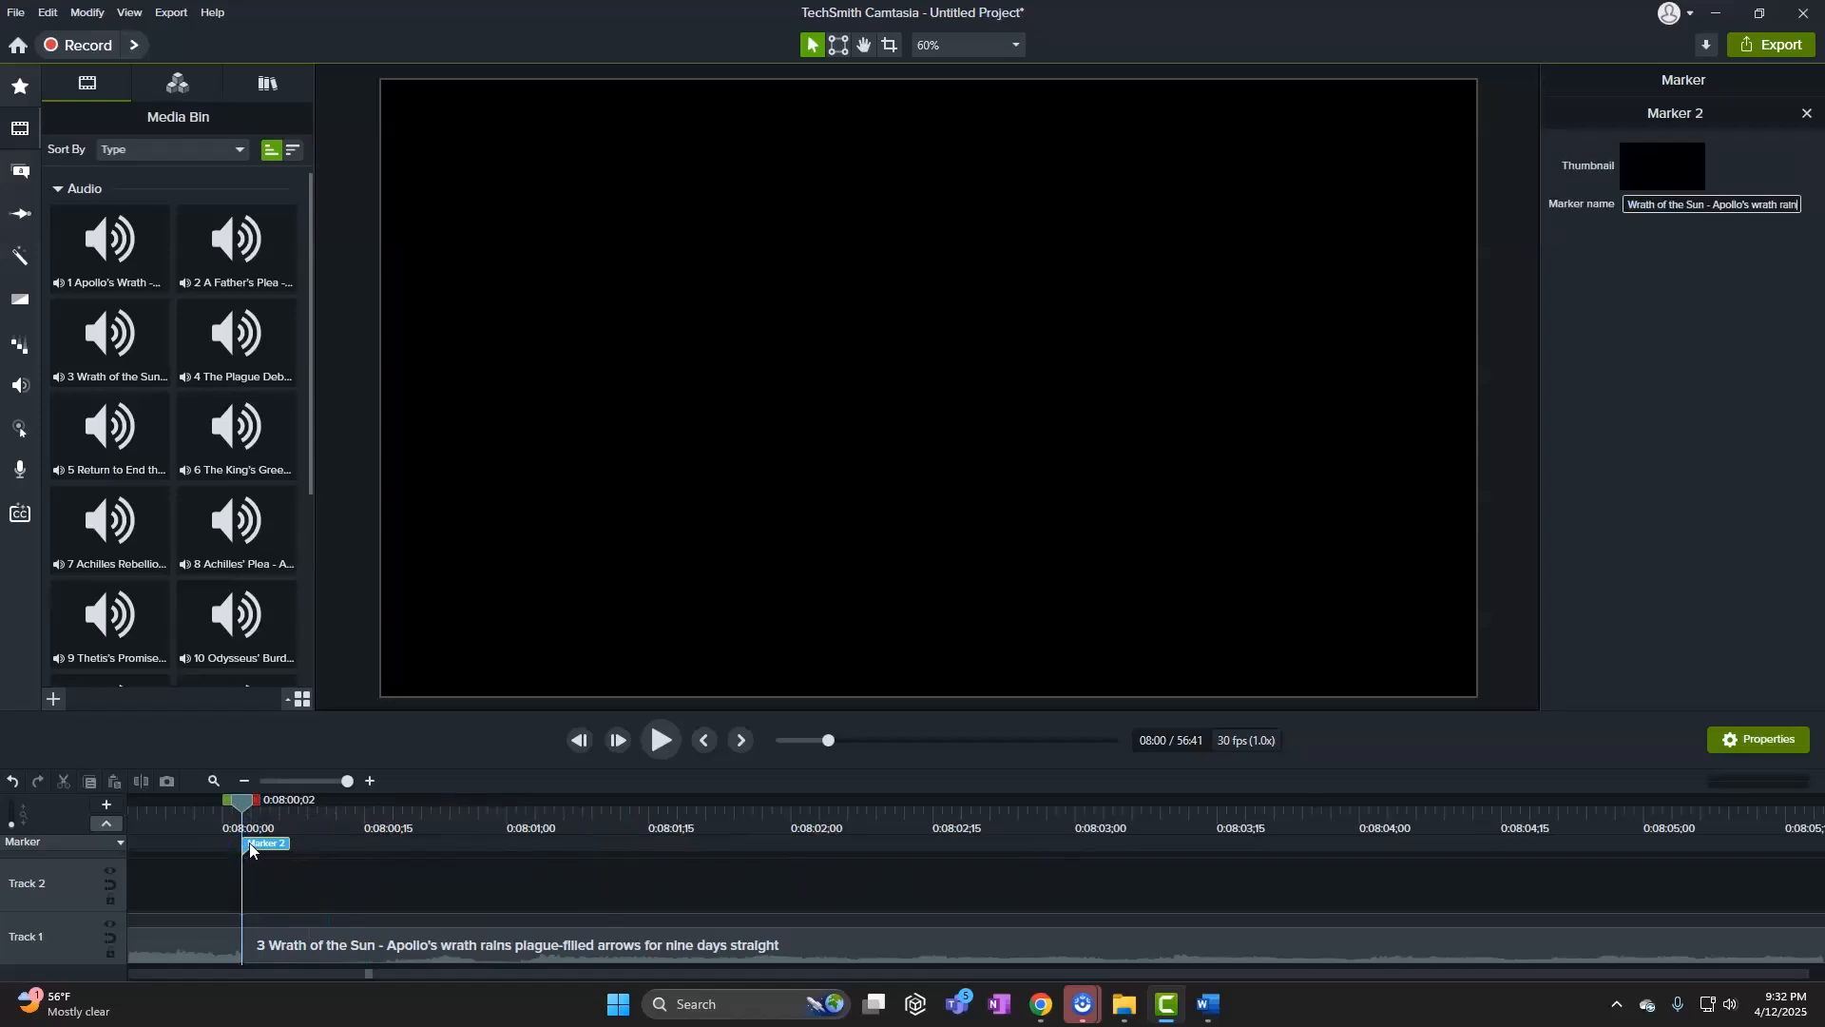
left_click(323, 869)
left_click(289, 780)
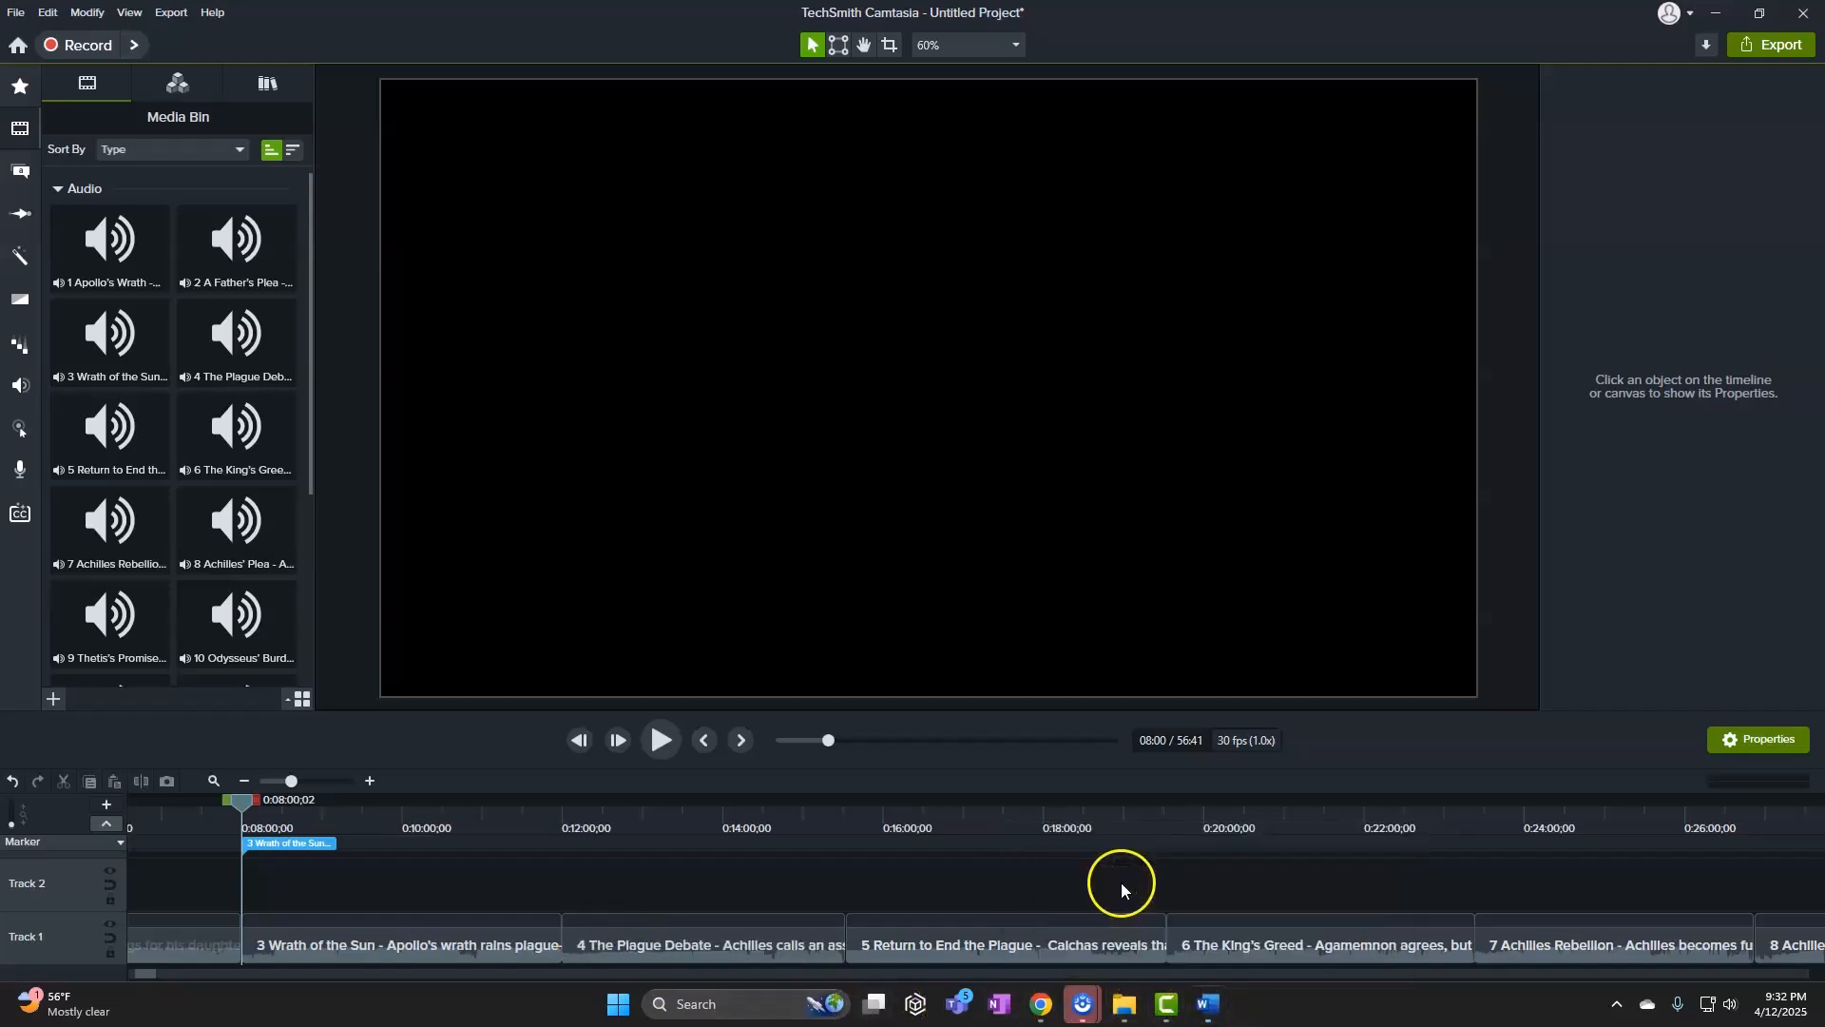
key("alt+Tab")
Copy song 4's line and add a marker for The Plague Debate at clip 4's start, near 12:00
left_click(404, 536)
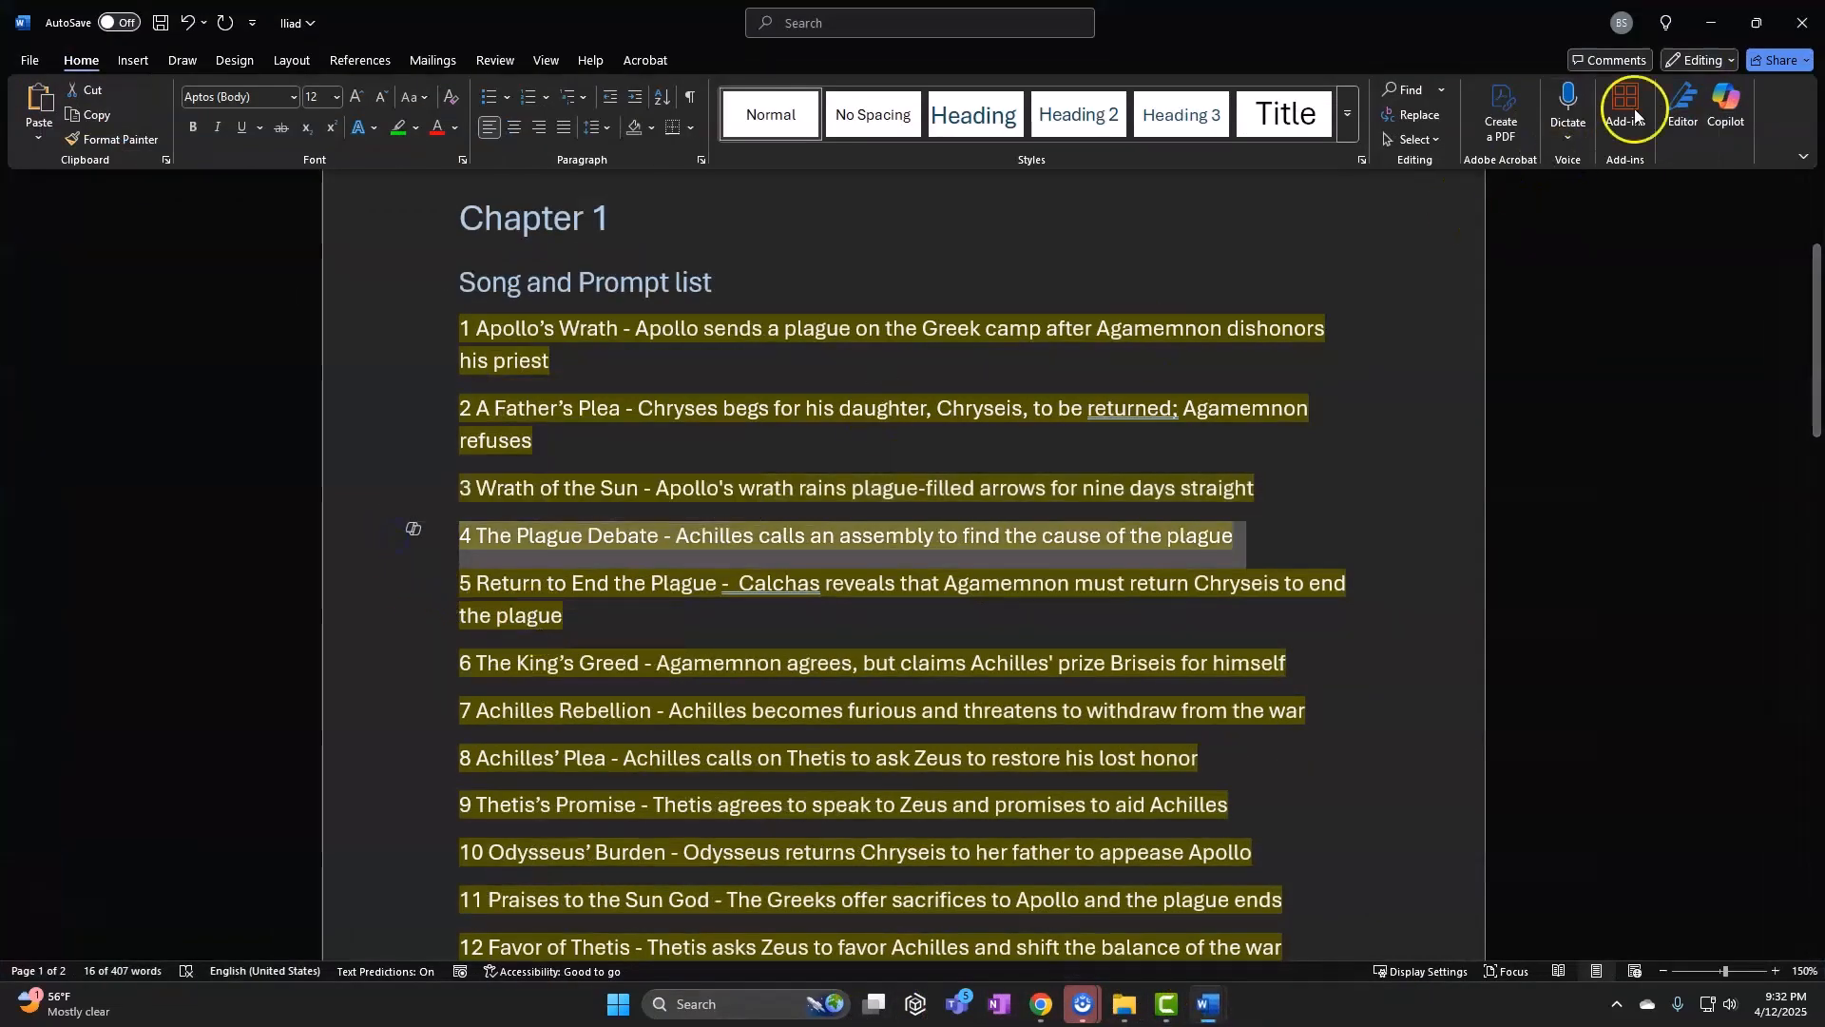
key("alt+Tab")
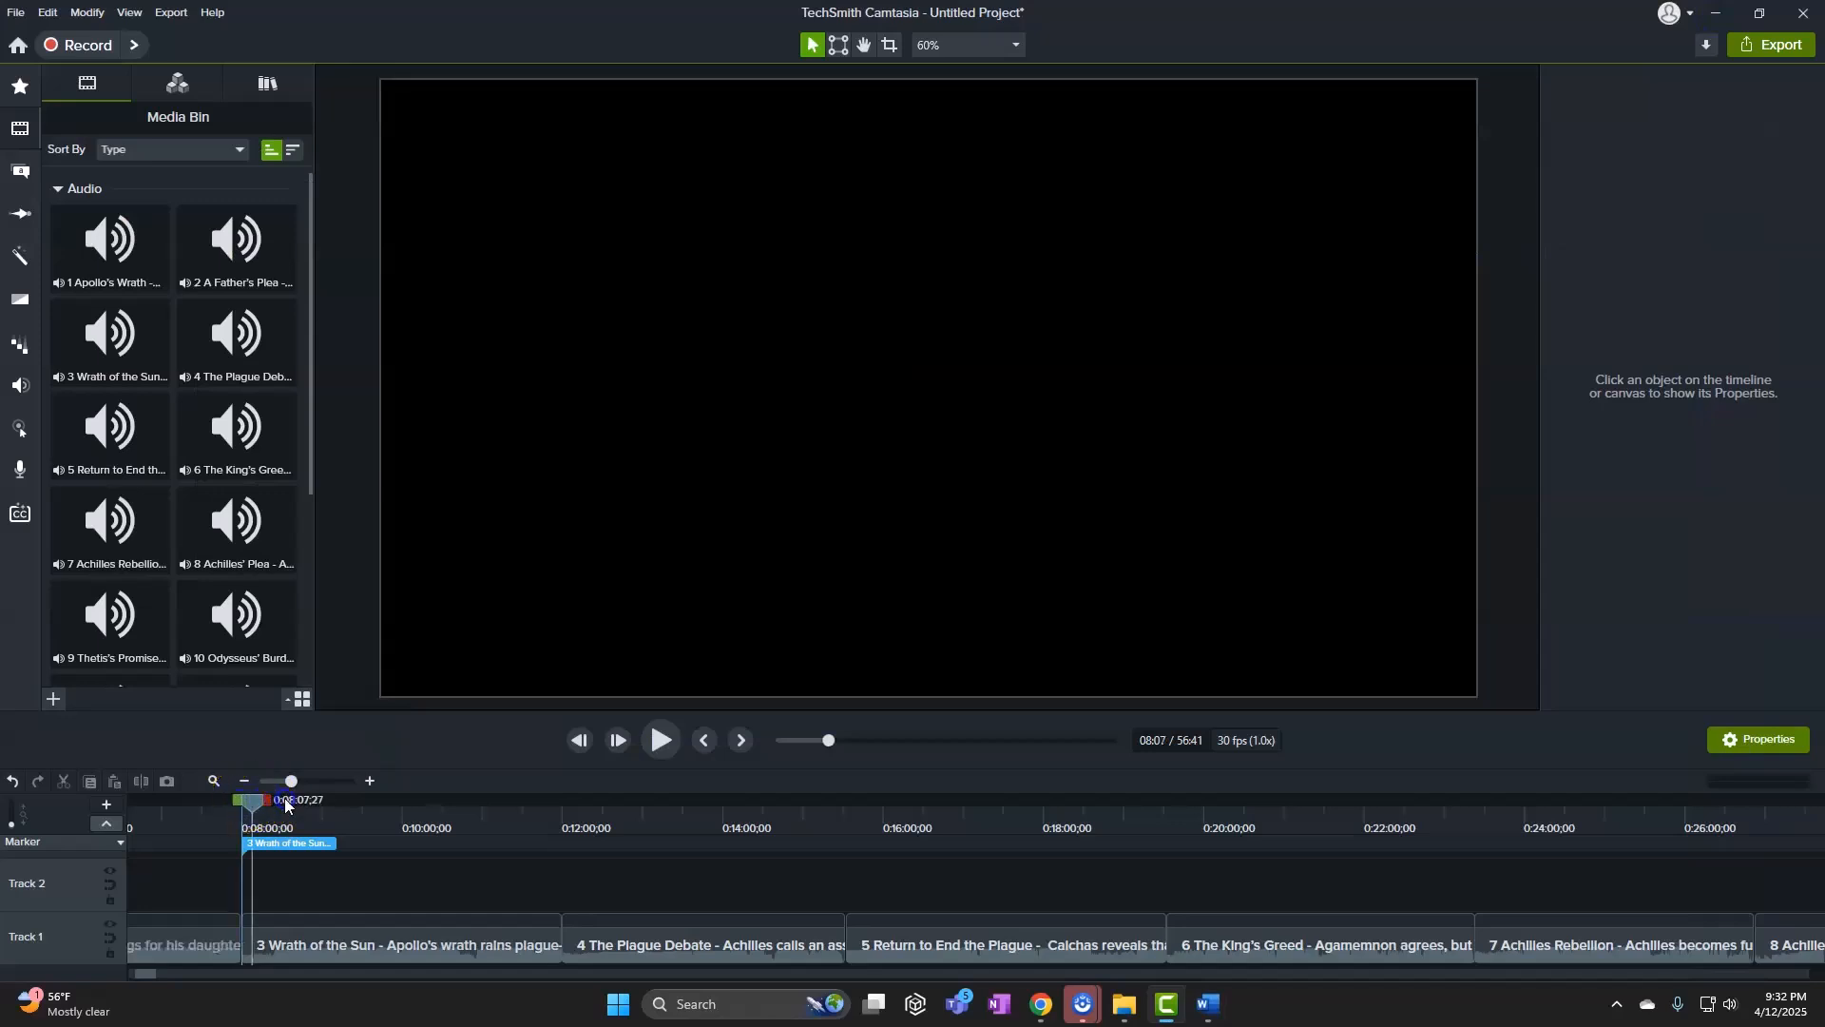
left_click_drag(285, 805, 565, 810)
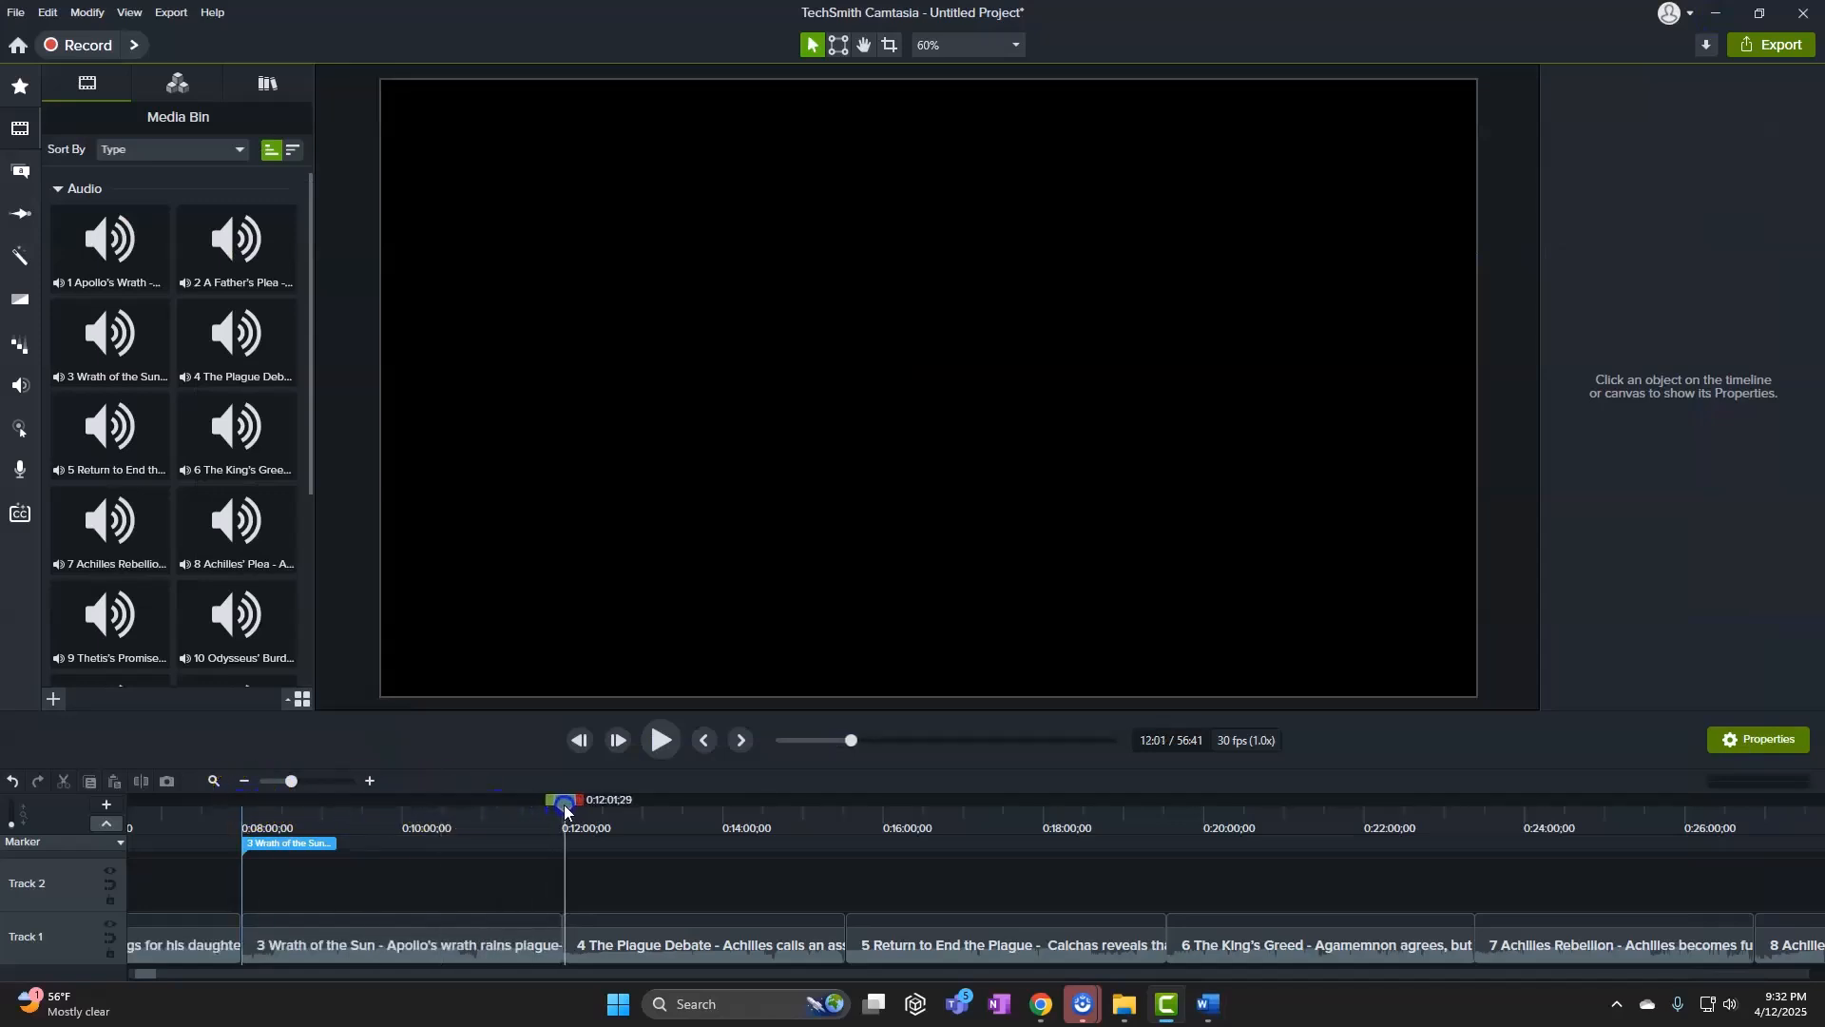
left_click_drag(305, 785, 399, 782)
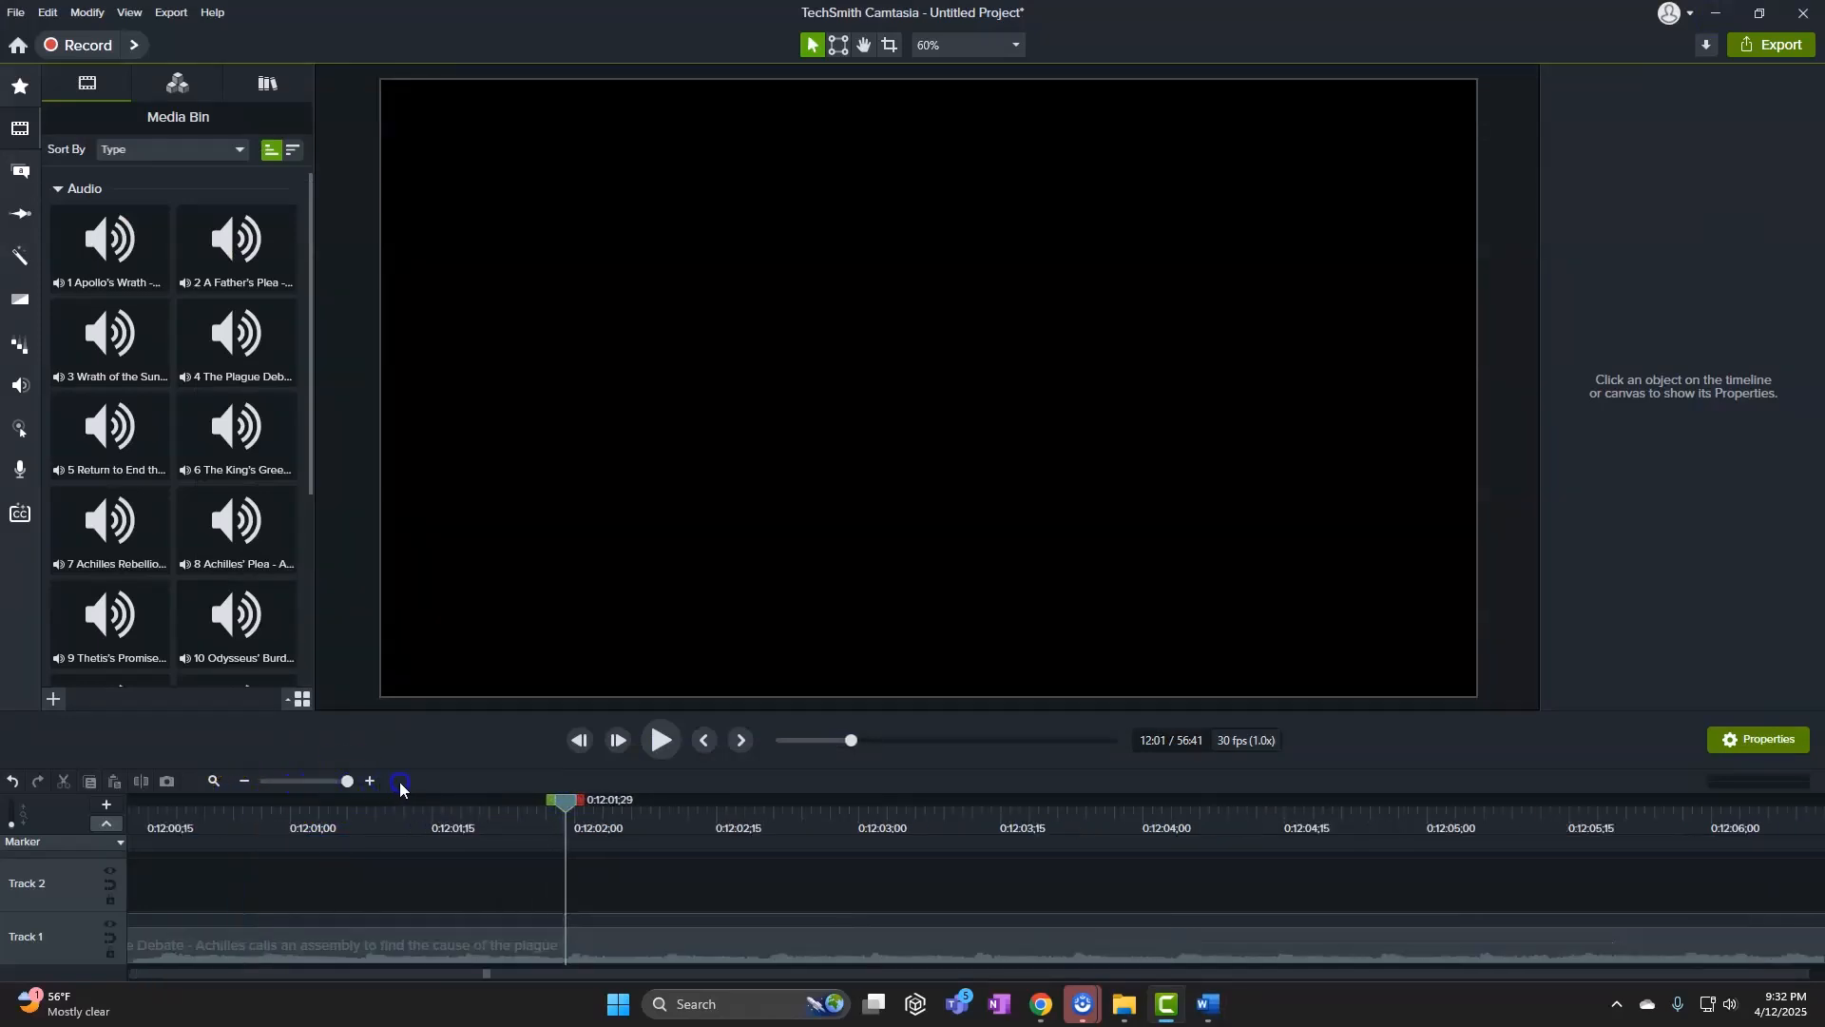
left_click_drag(562, 800, 292, 826)
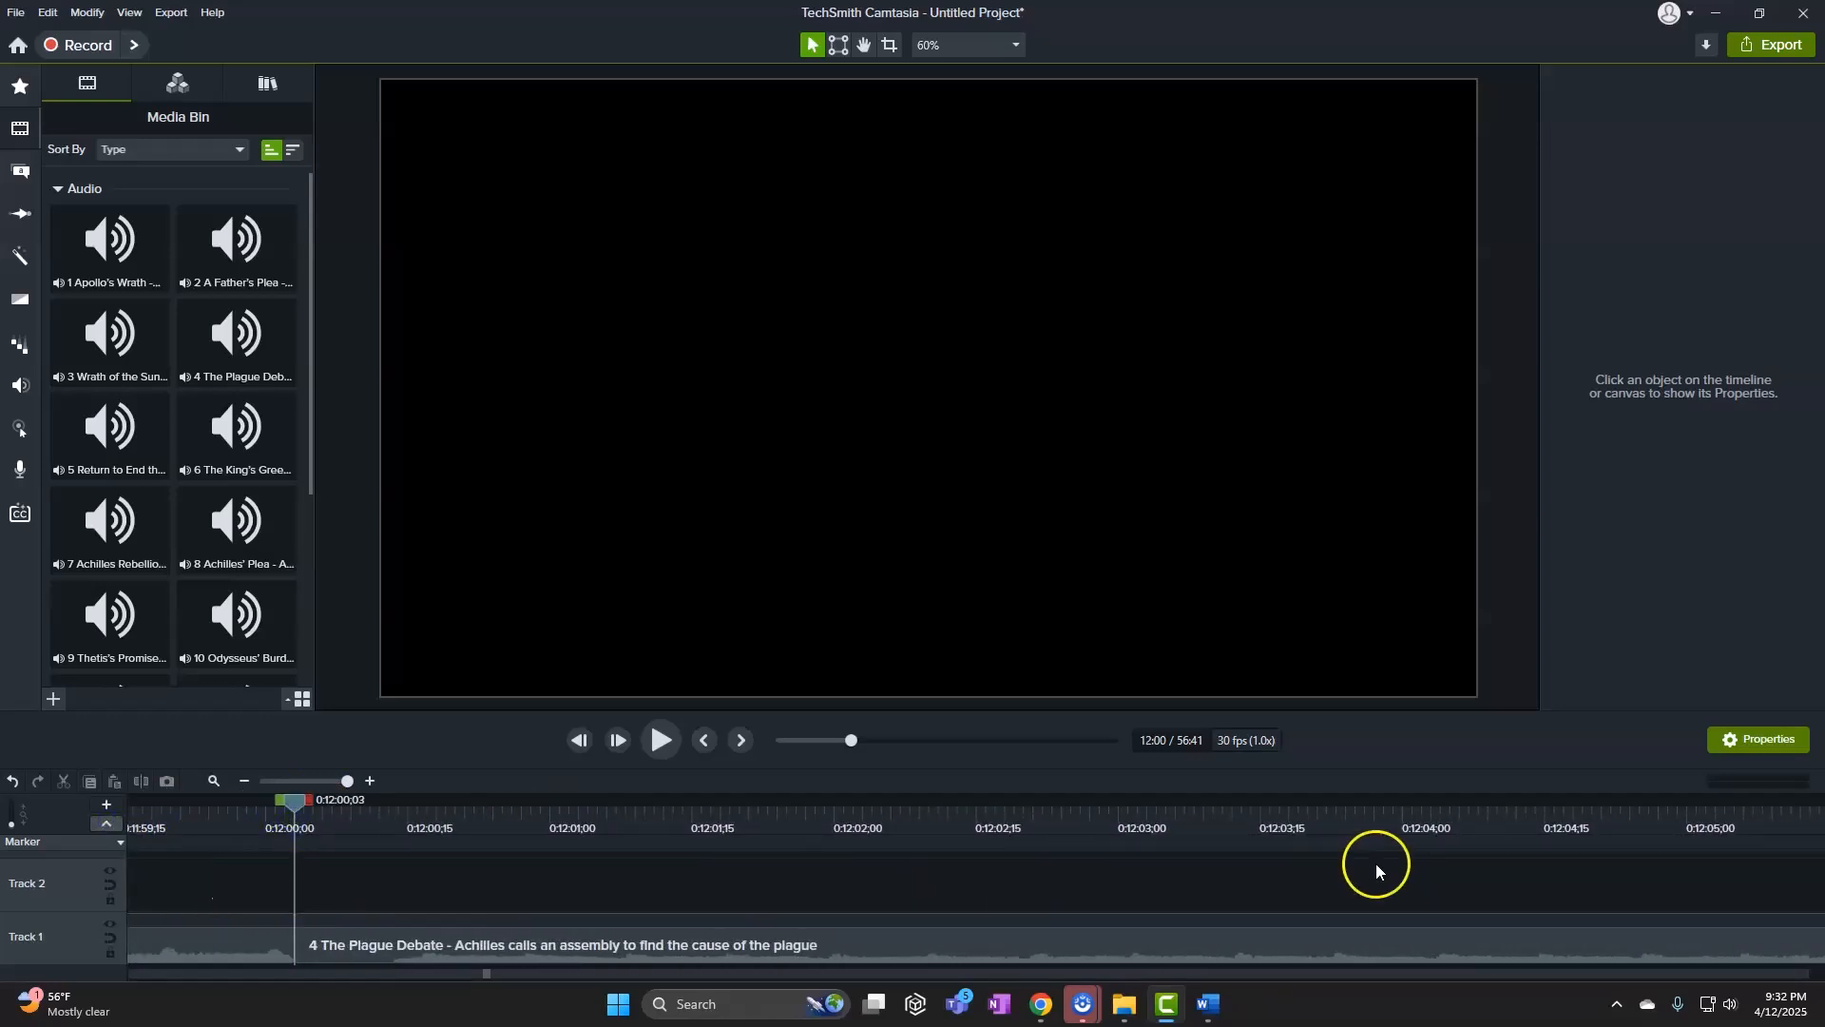
left_click(351, 871)
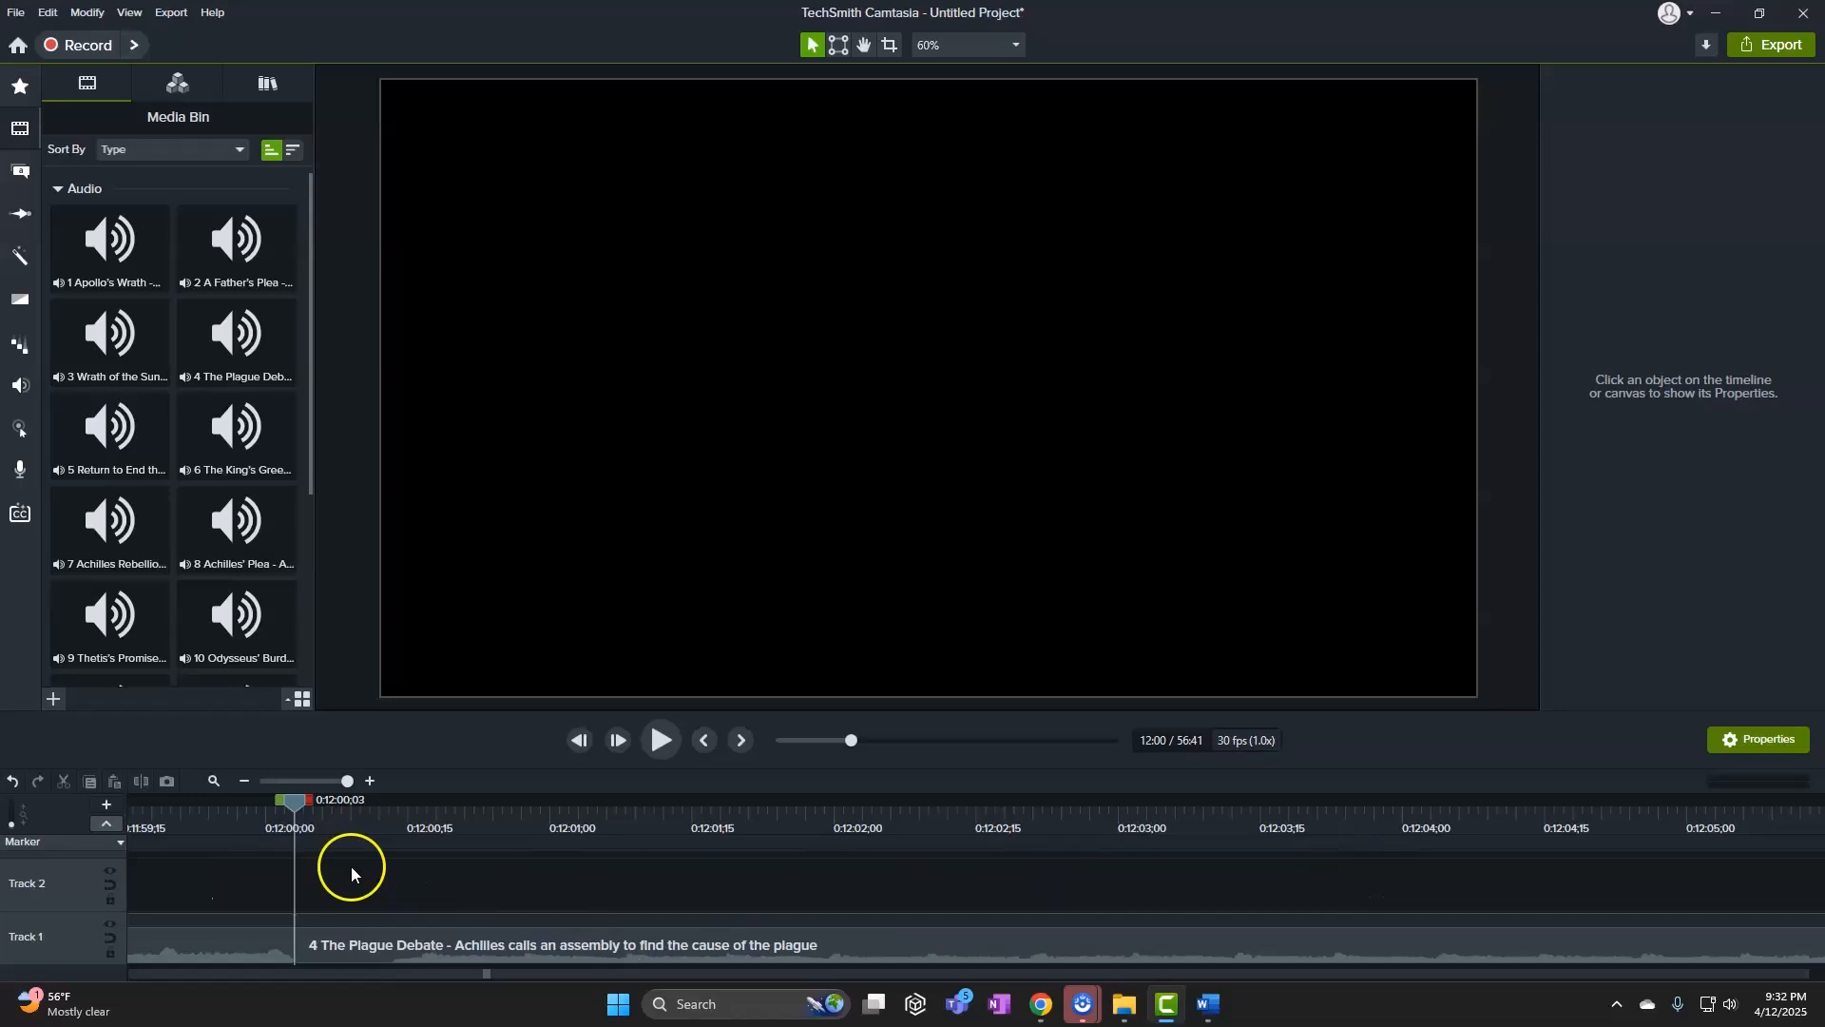
left_click(296, 843)
left_click(298, 845)
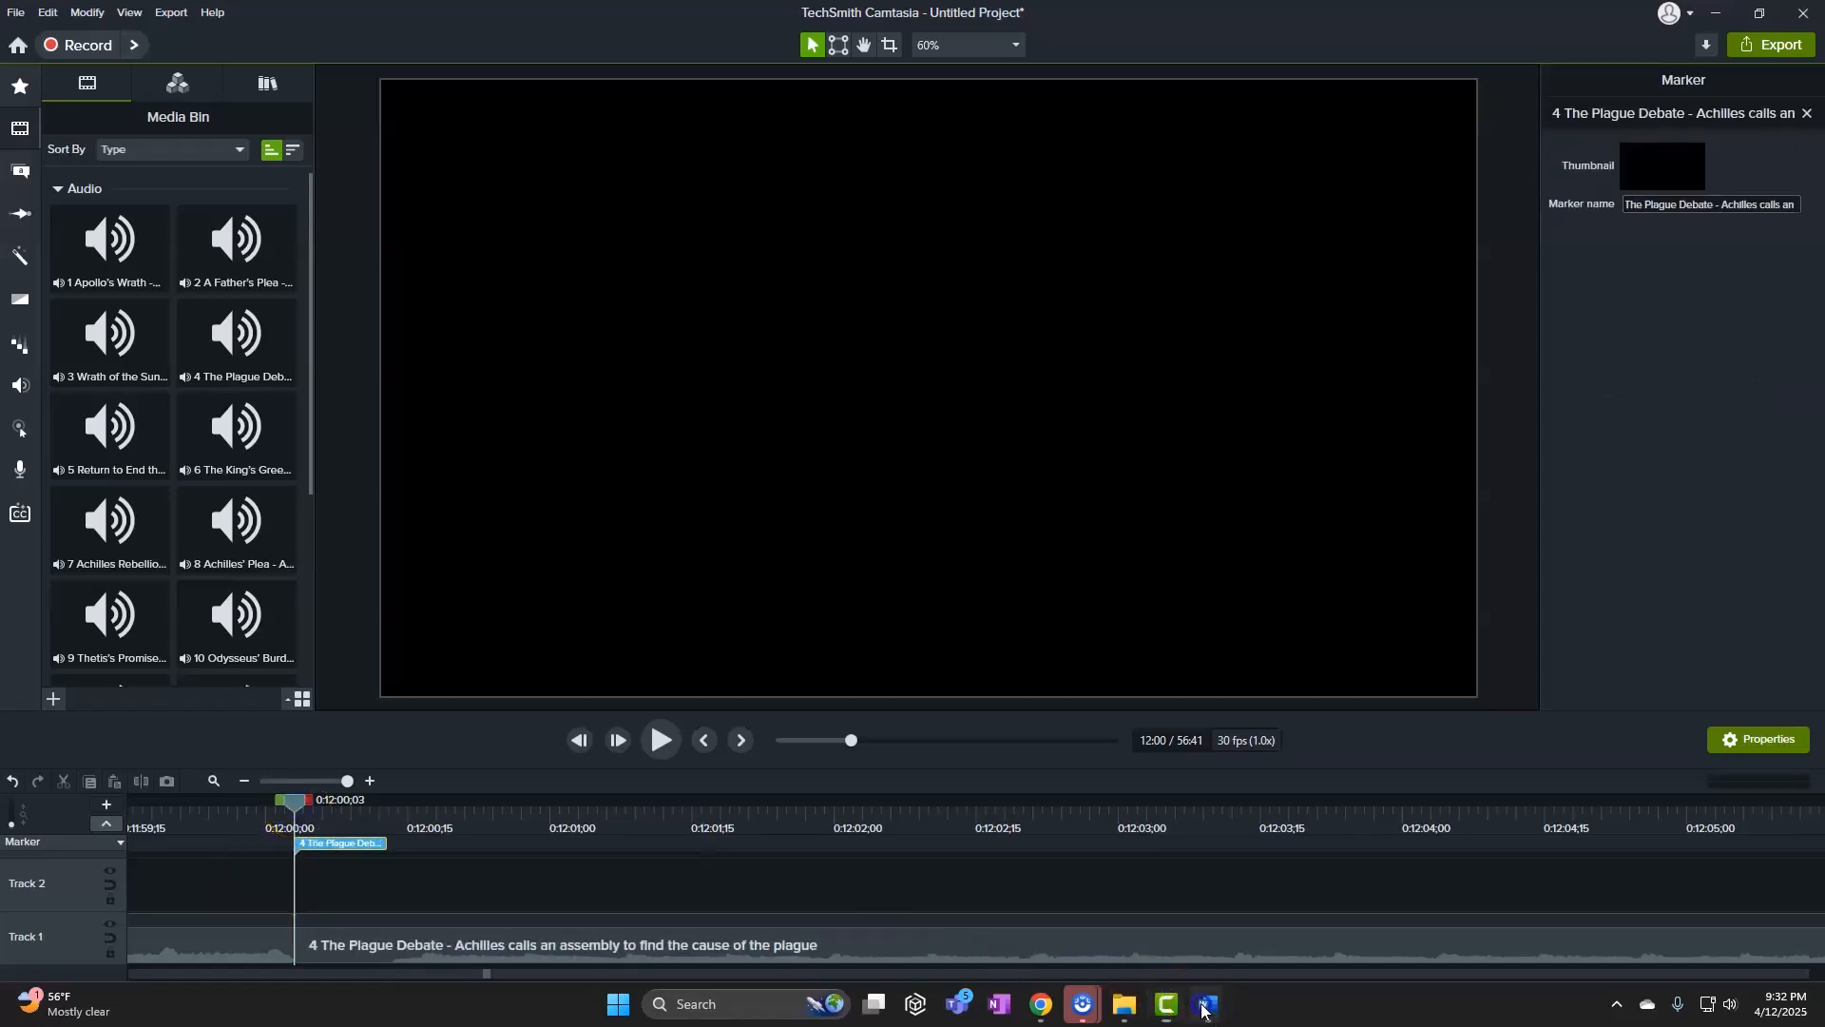
Copy song 5's line and add a marker named Return to End the Plague at 15:32
mouse_move(1208, 1004)
left_click(1108, 903)
double_click(361, 606)
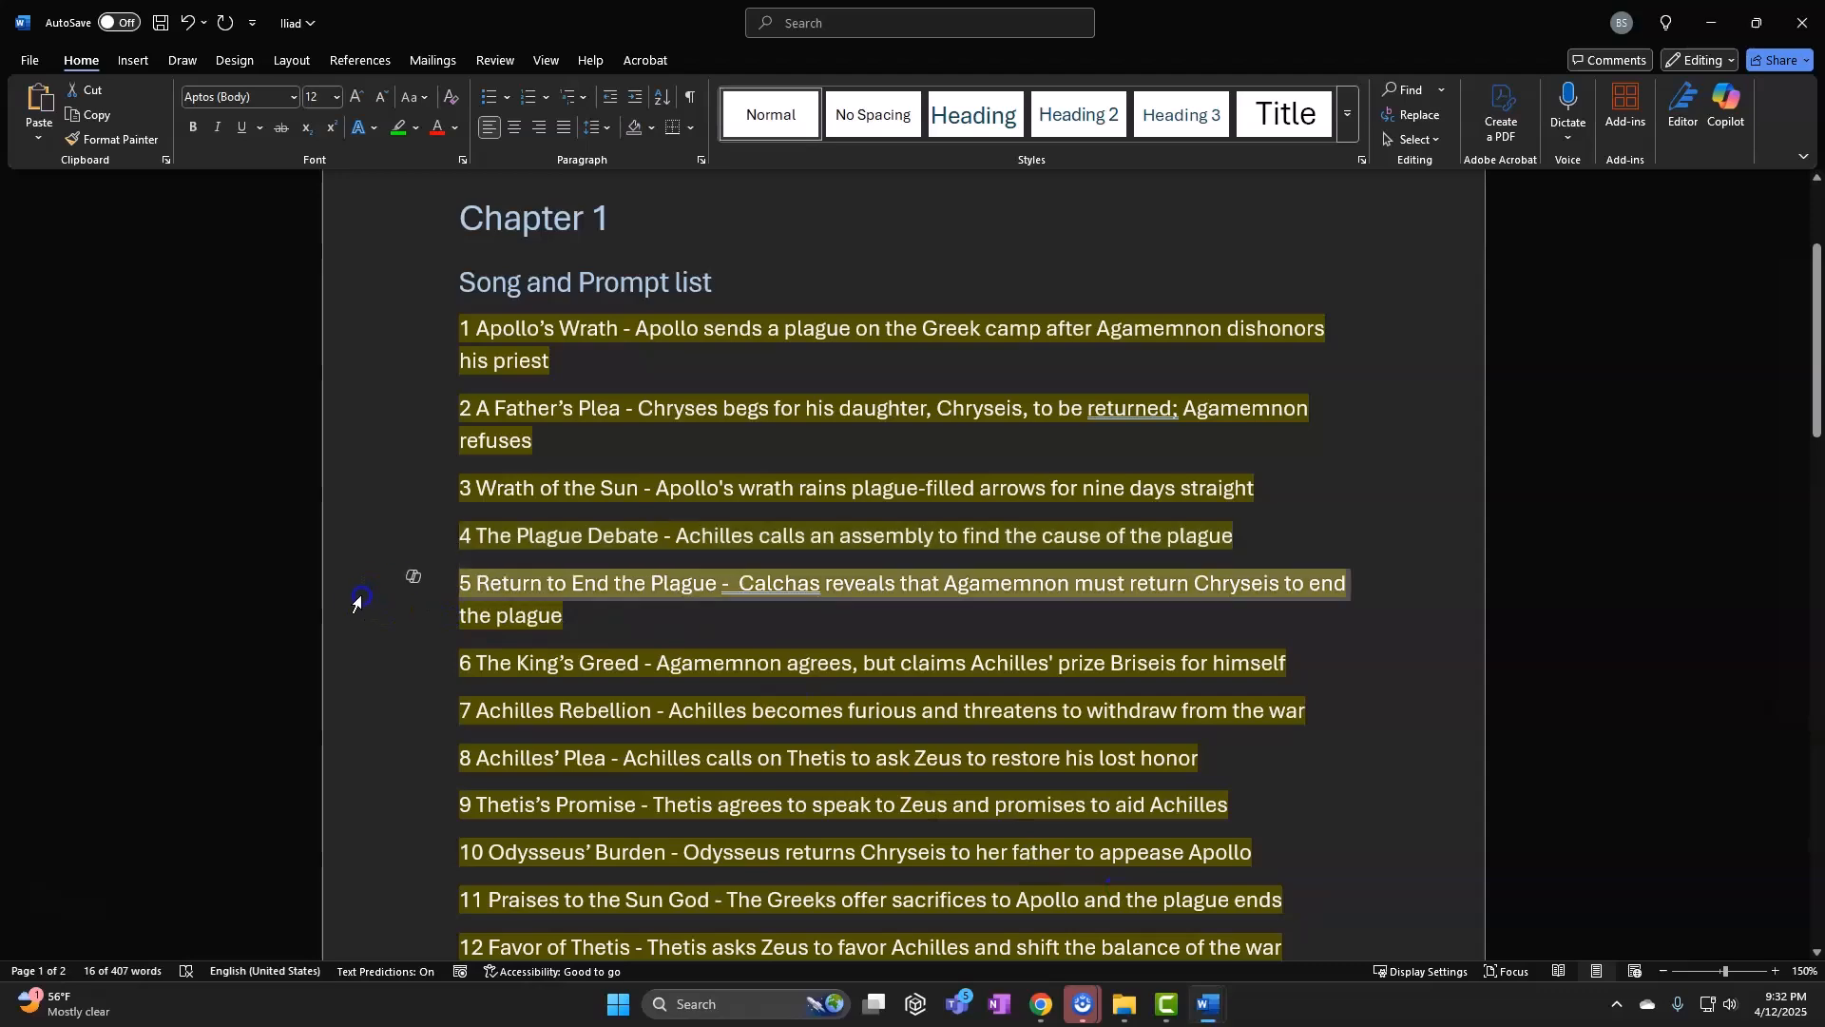
left_click(1711, 21)
left_click(298, 781)
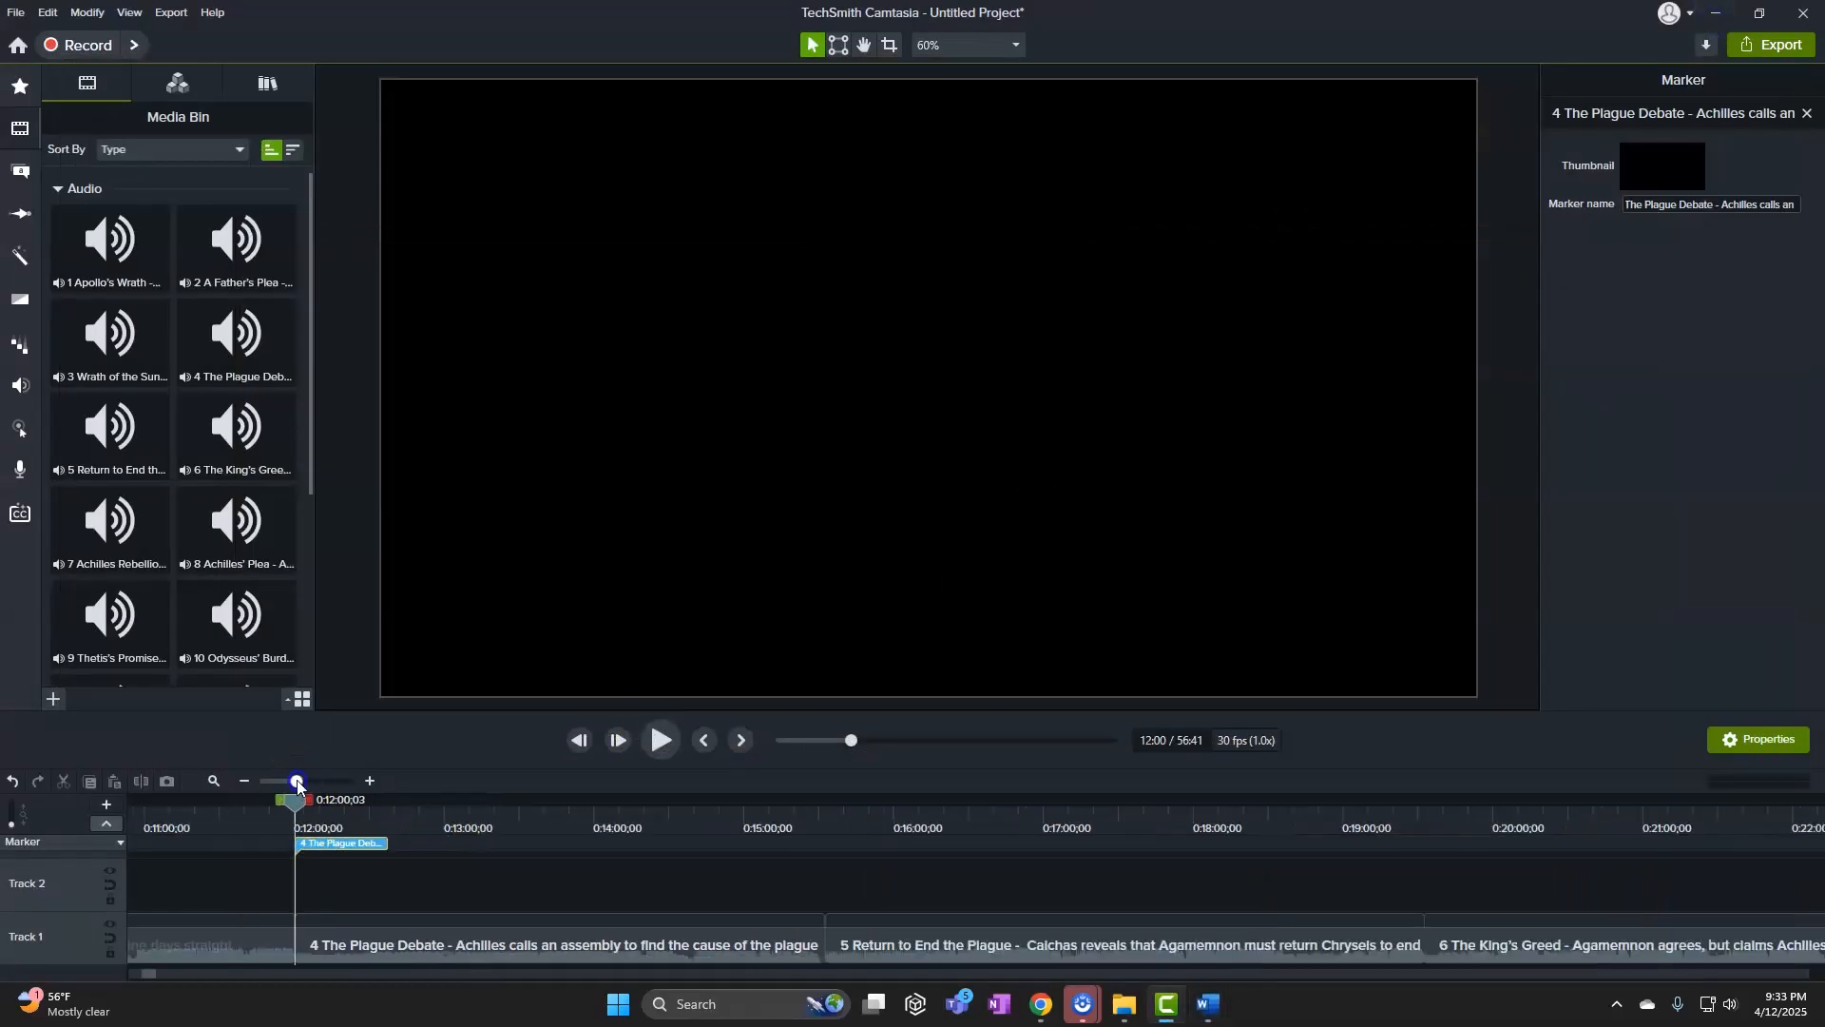
left_click_drag(301, 807, 837, 823)
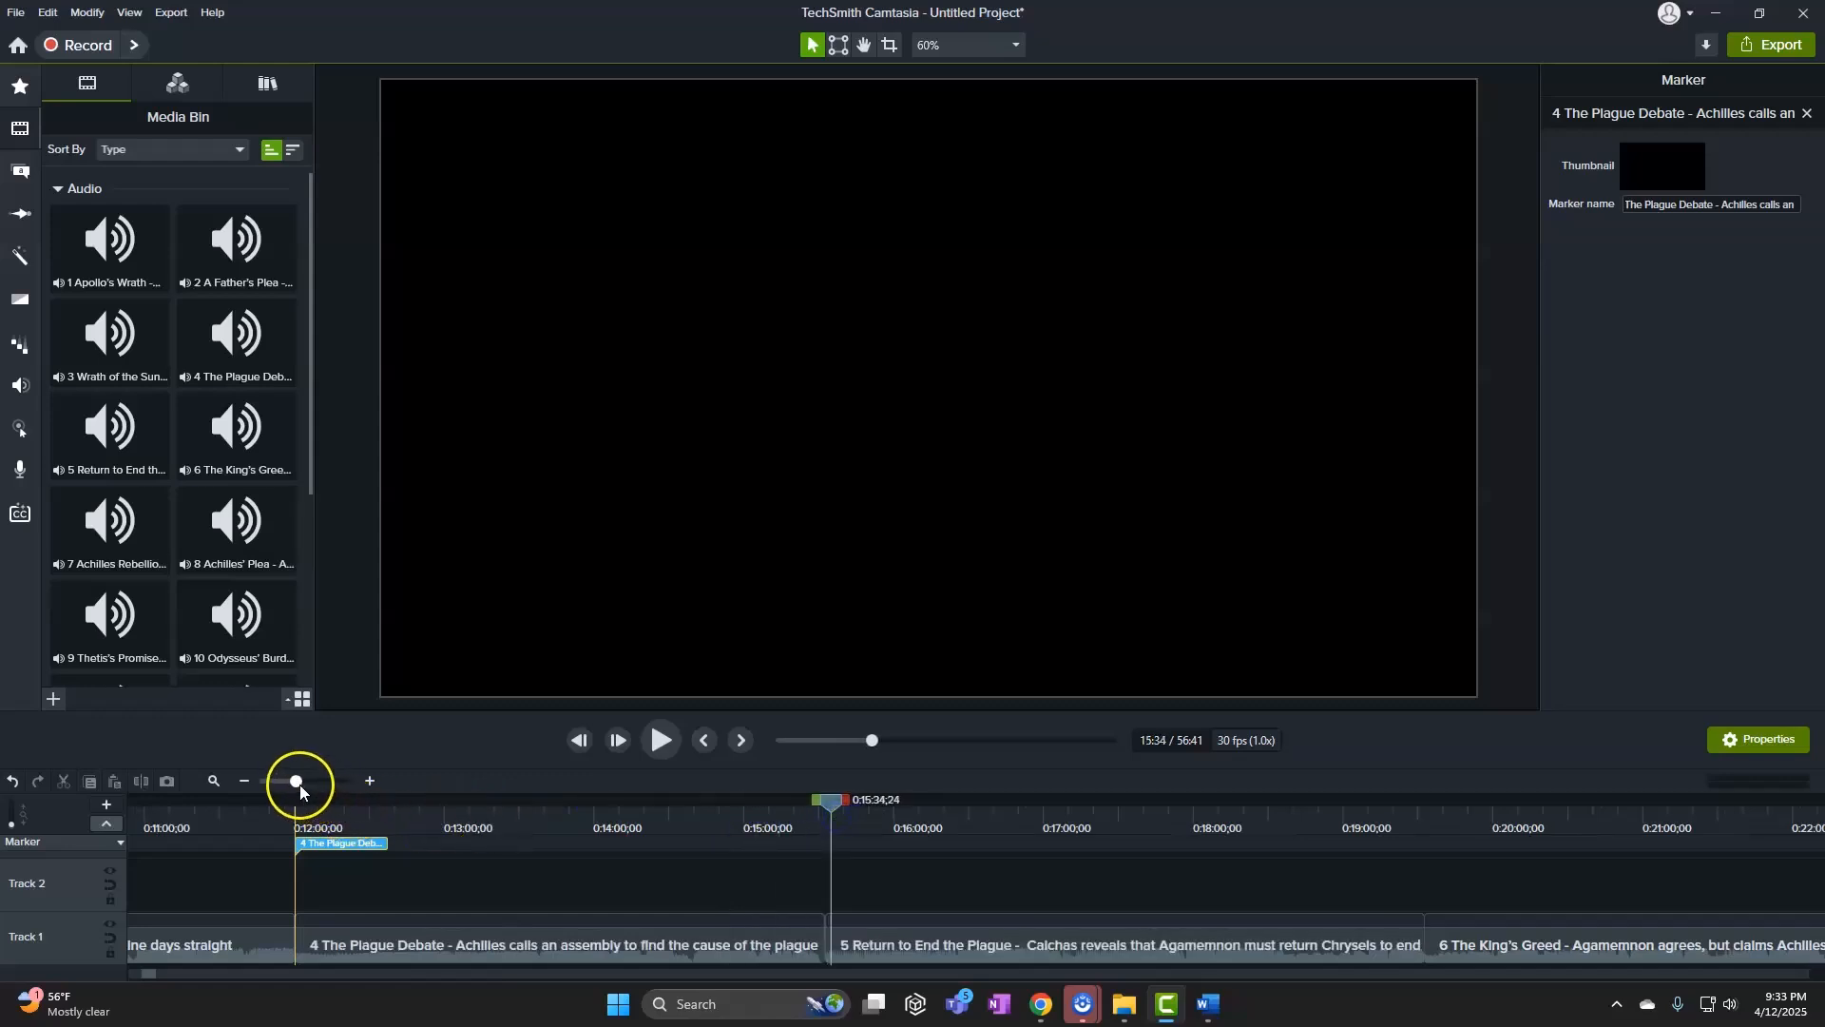
left_click_drag(301, 789, 149, 837)
left_click(150, 842)
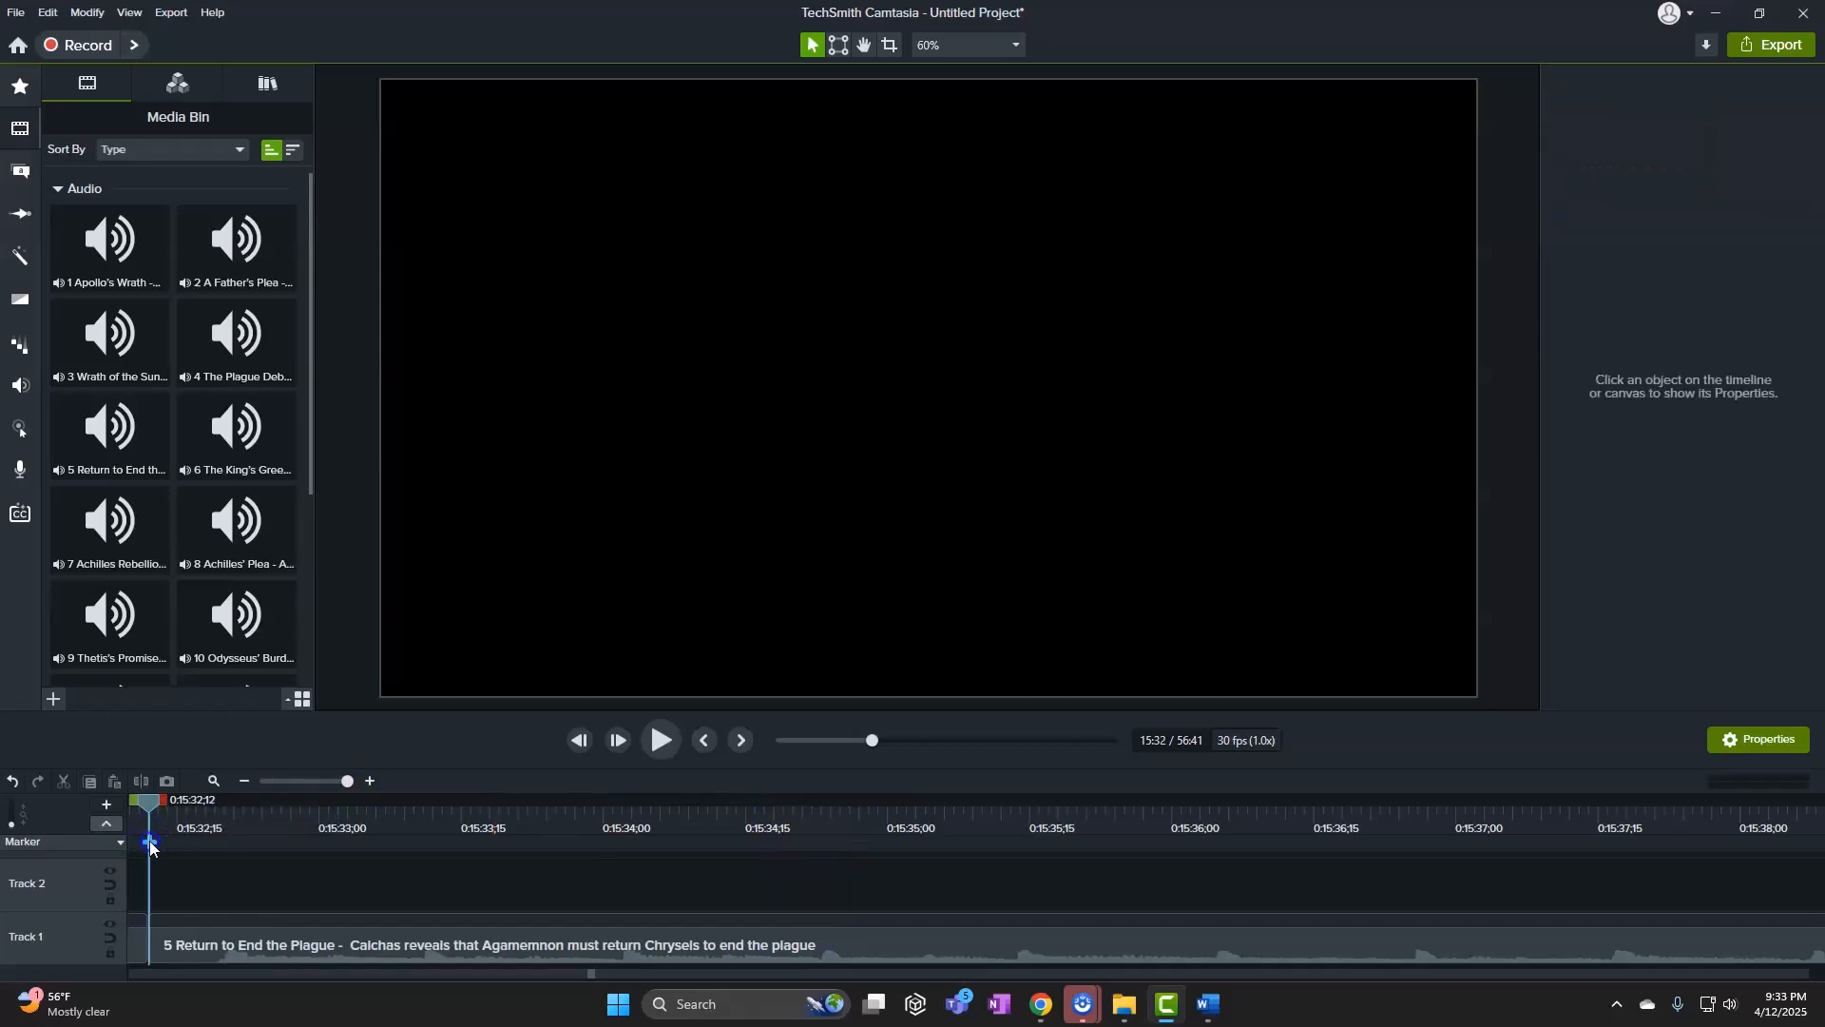
type("5 Return to End the Plague -  Calchas re")
Copy song 6's line, The King's Greed, from the Word list for the next marker
mouse_move(1217, 1010)
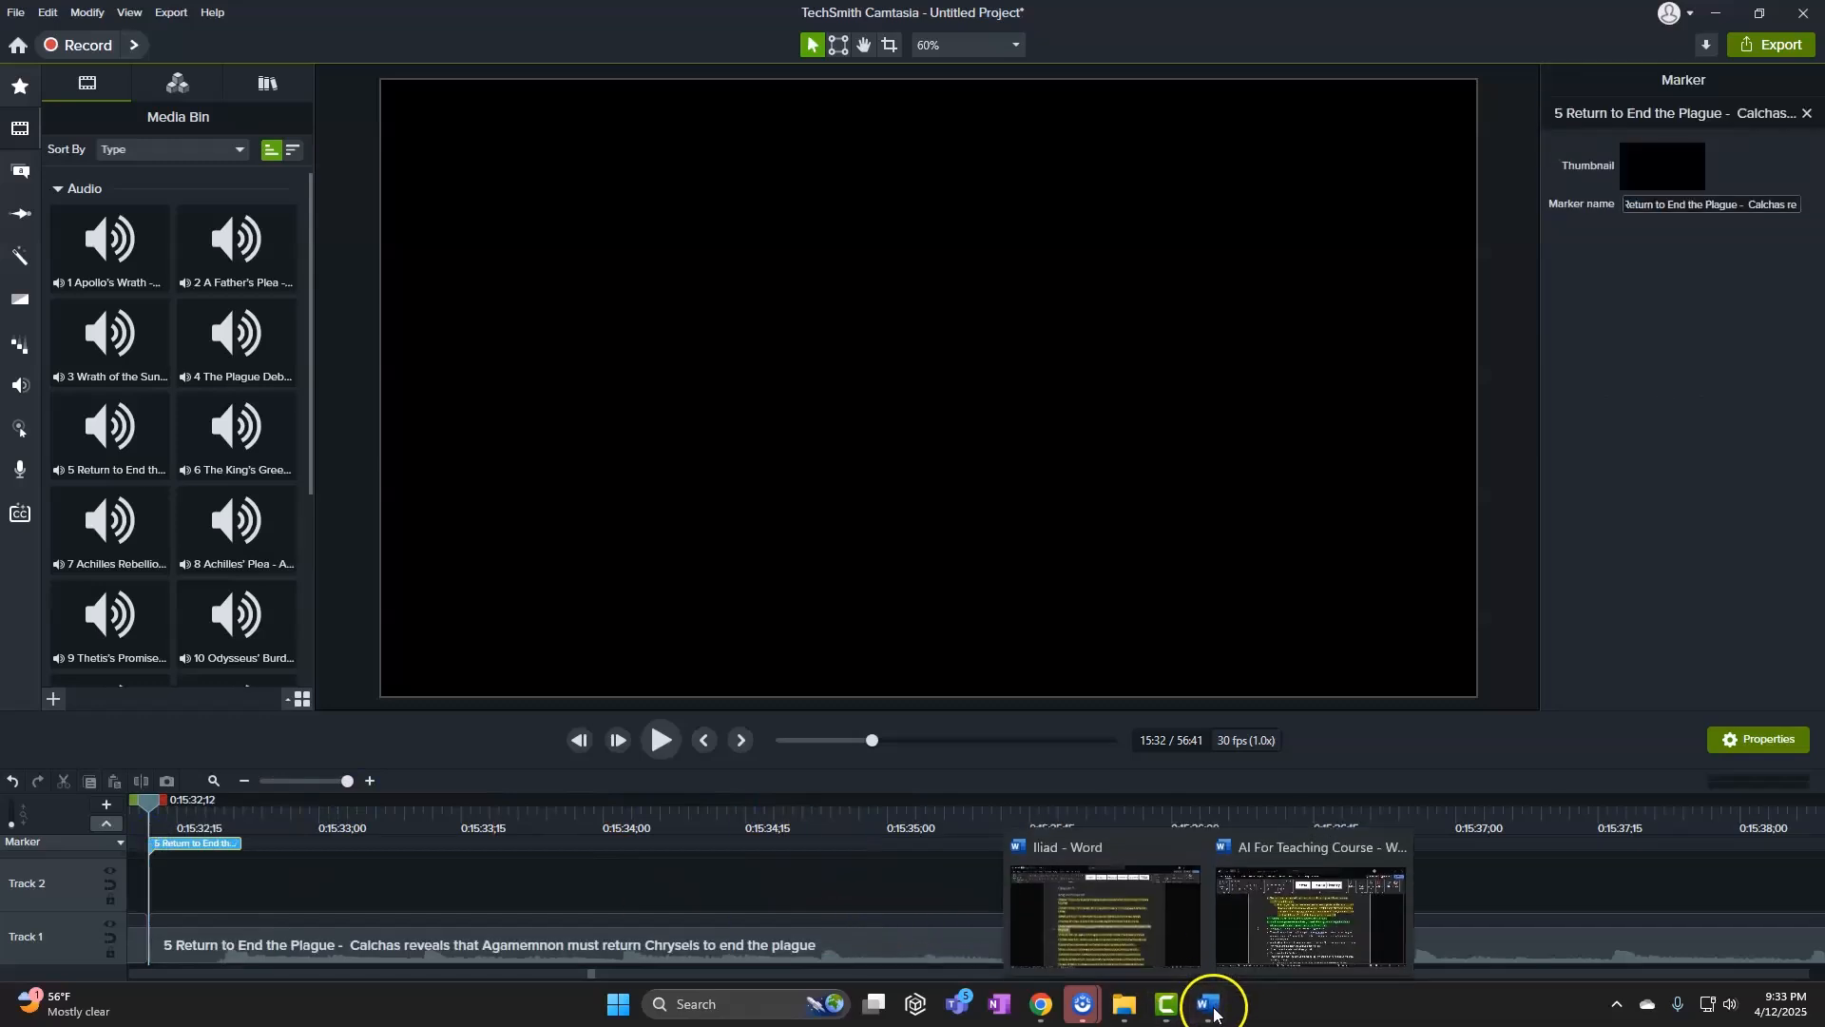
left_click(1113, 905)
left_click(420, 665)
key("ctrl+c")
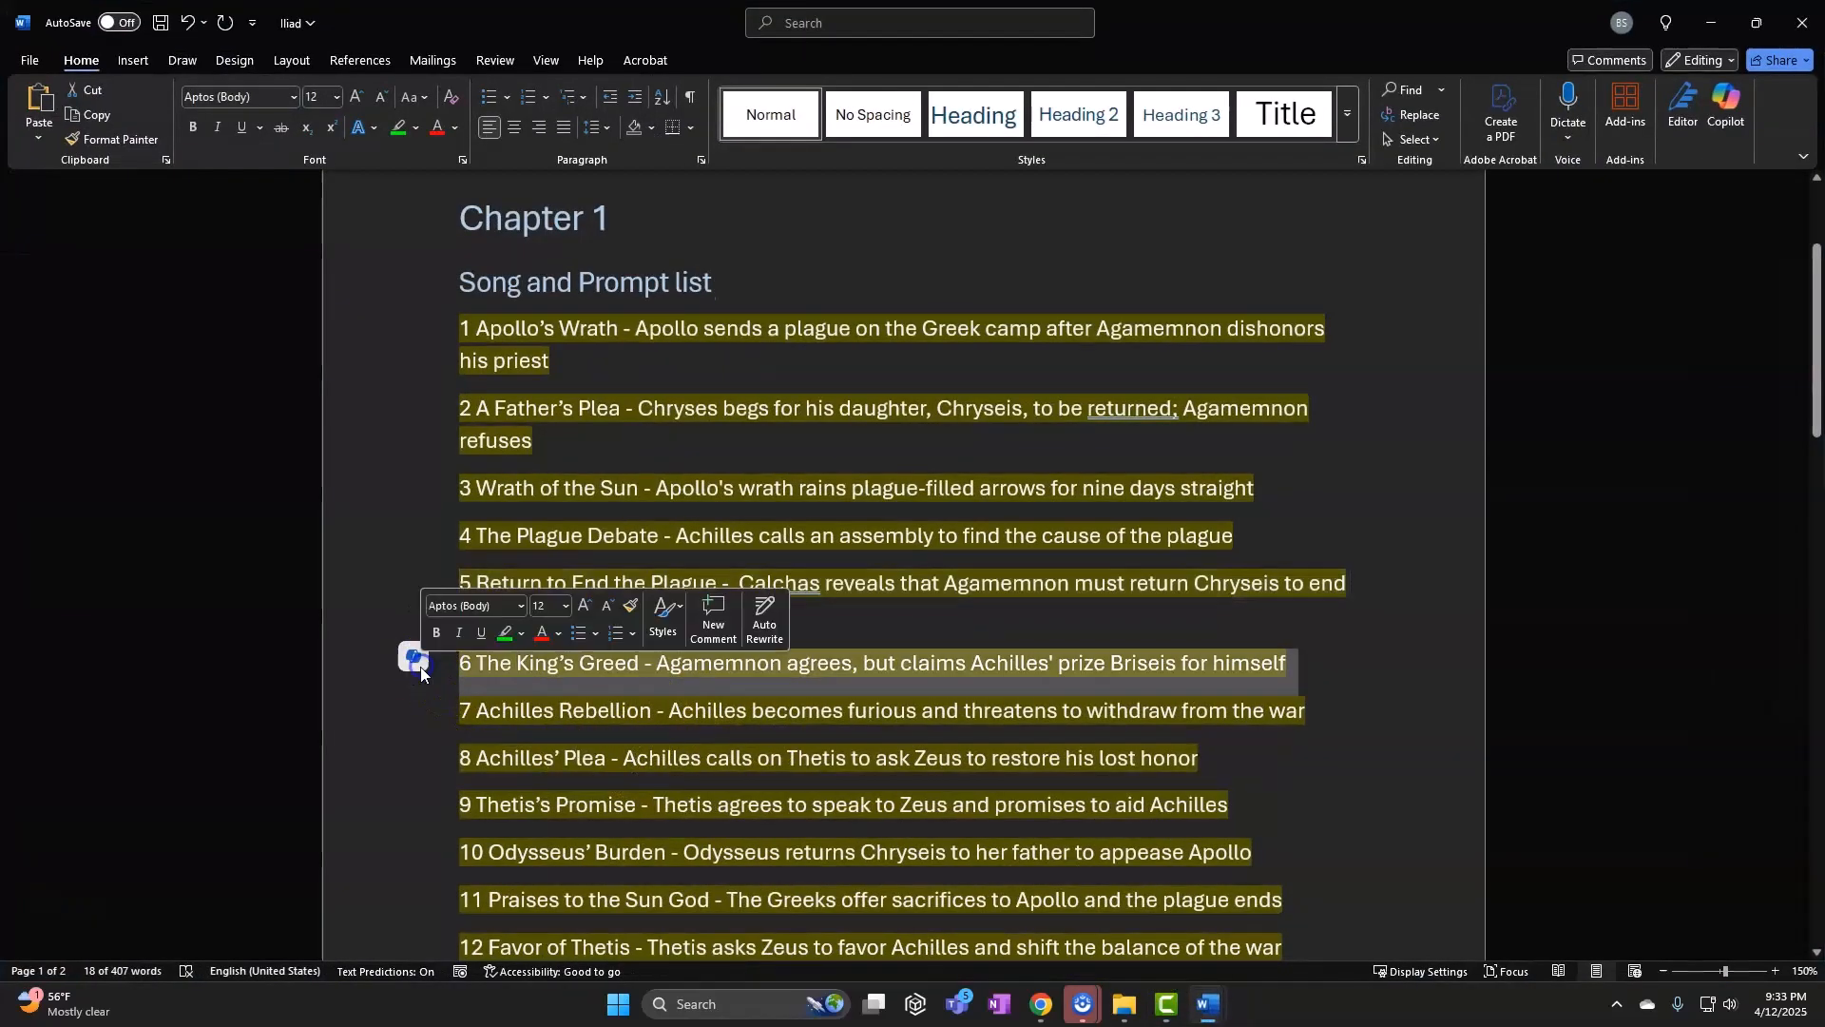
left_click(1702, 36)
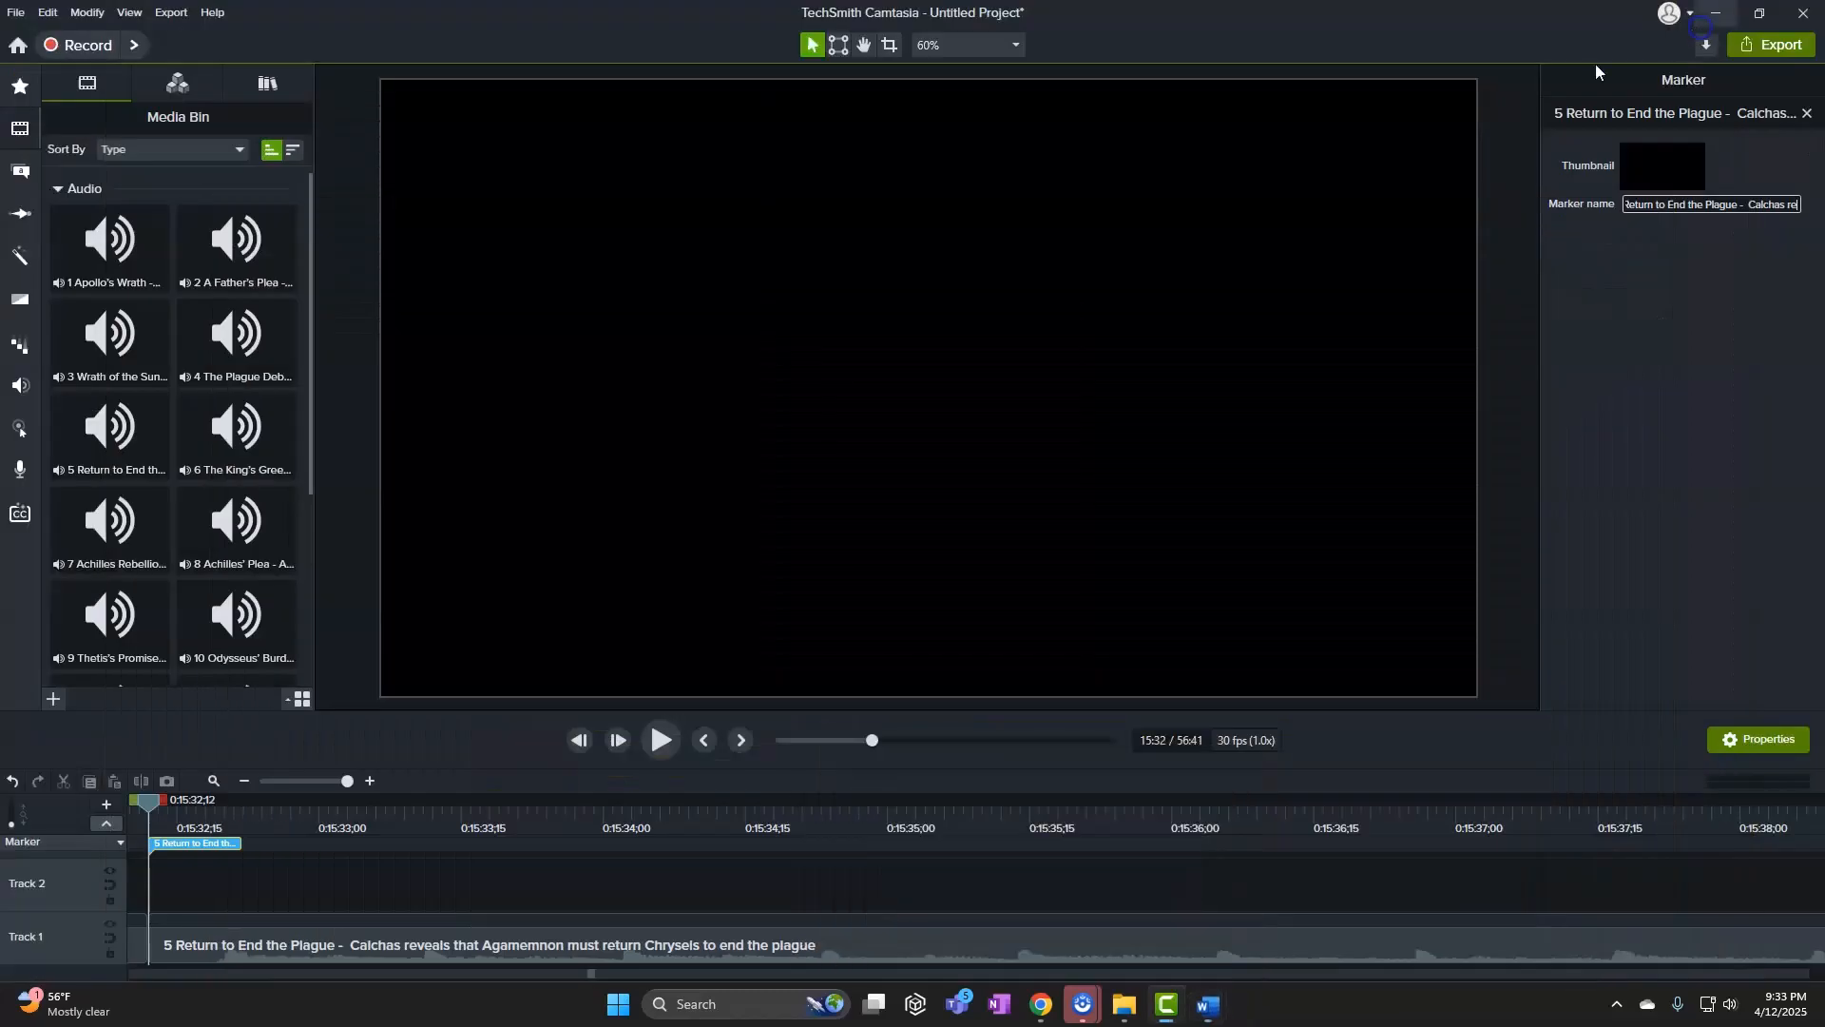
left_click(299, 779)
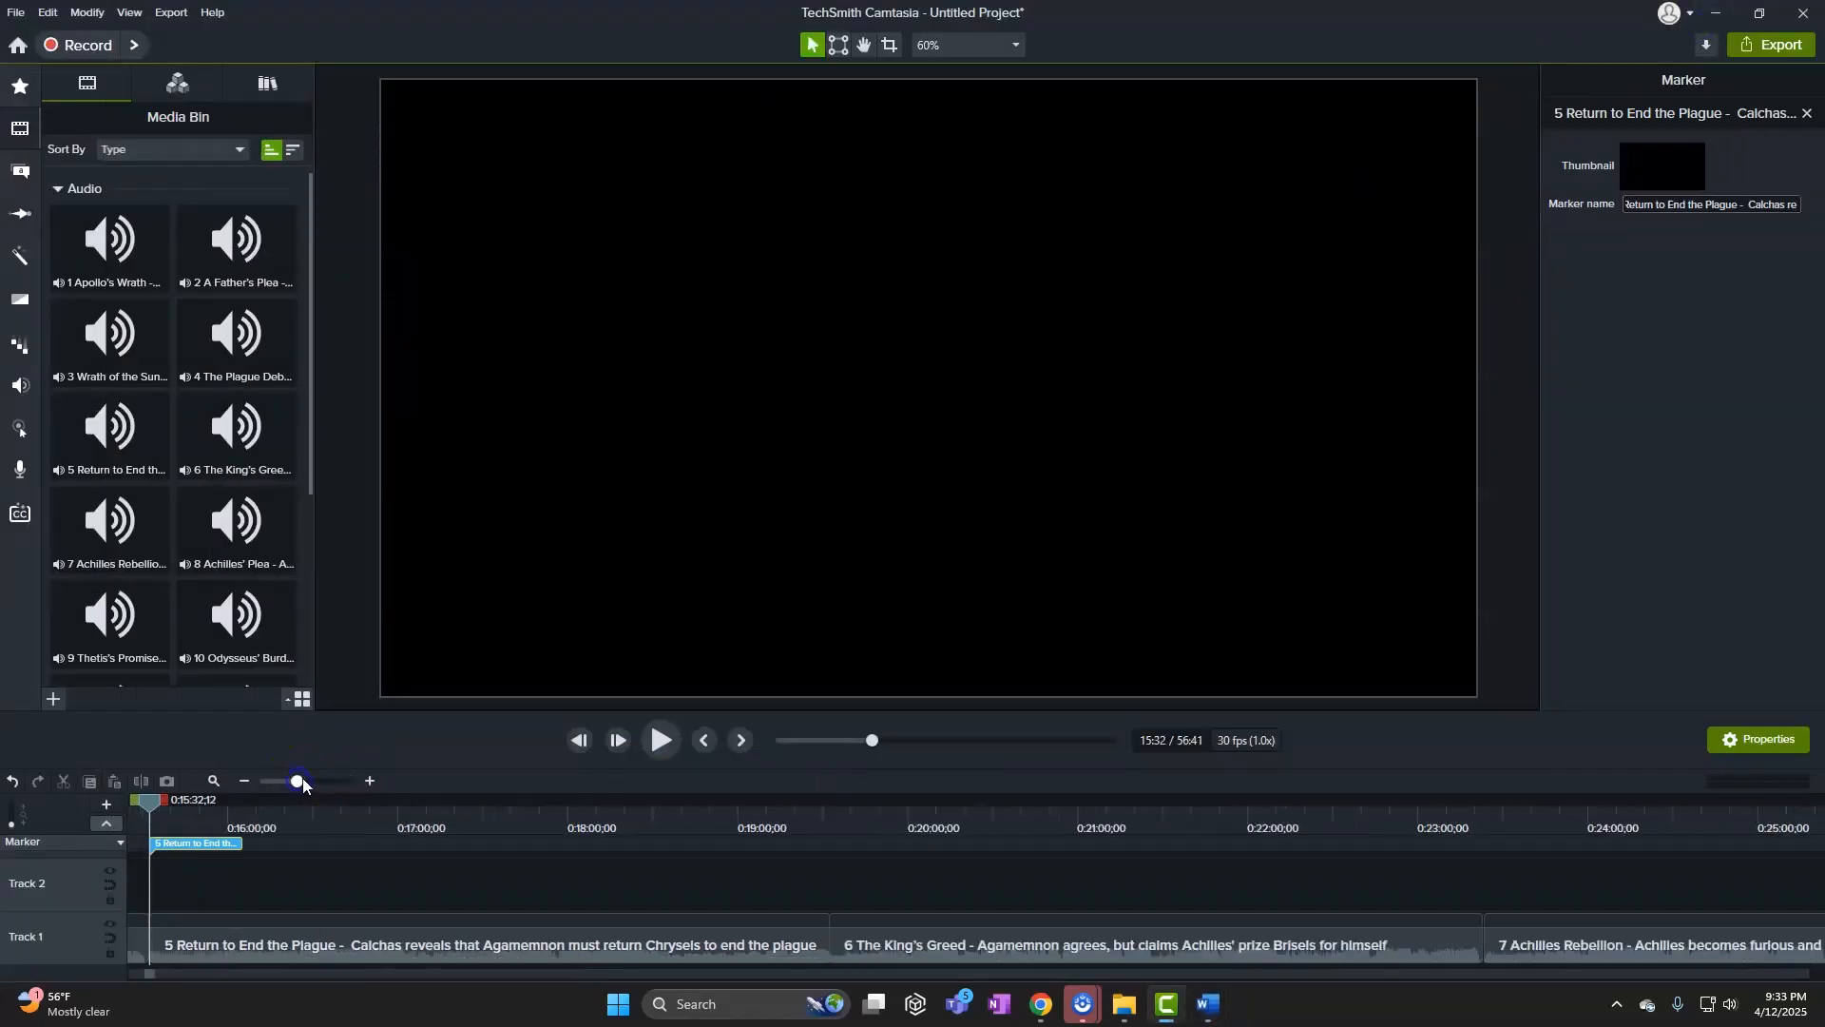
Add a marker named for song 6, The King's Greed, at clip 6's start
left_click_drag(151, 797, 834, 839)
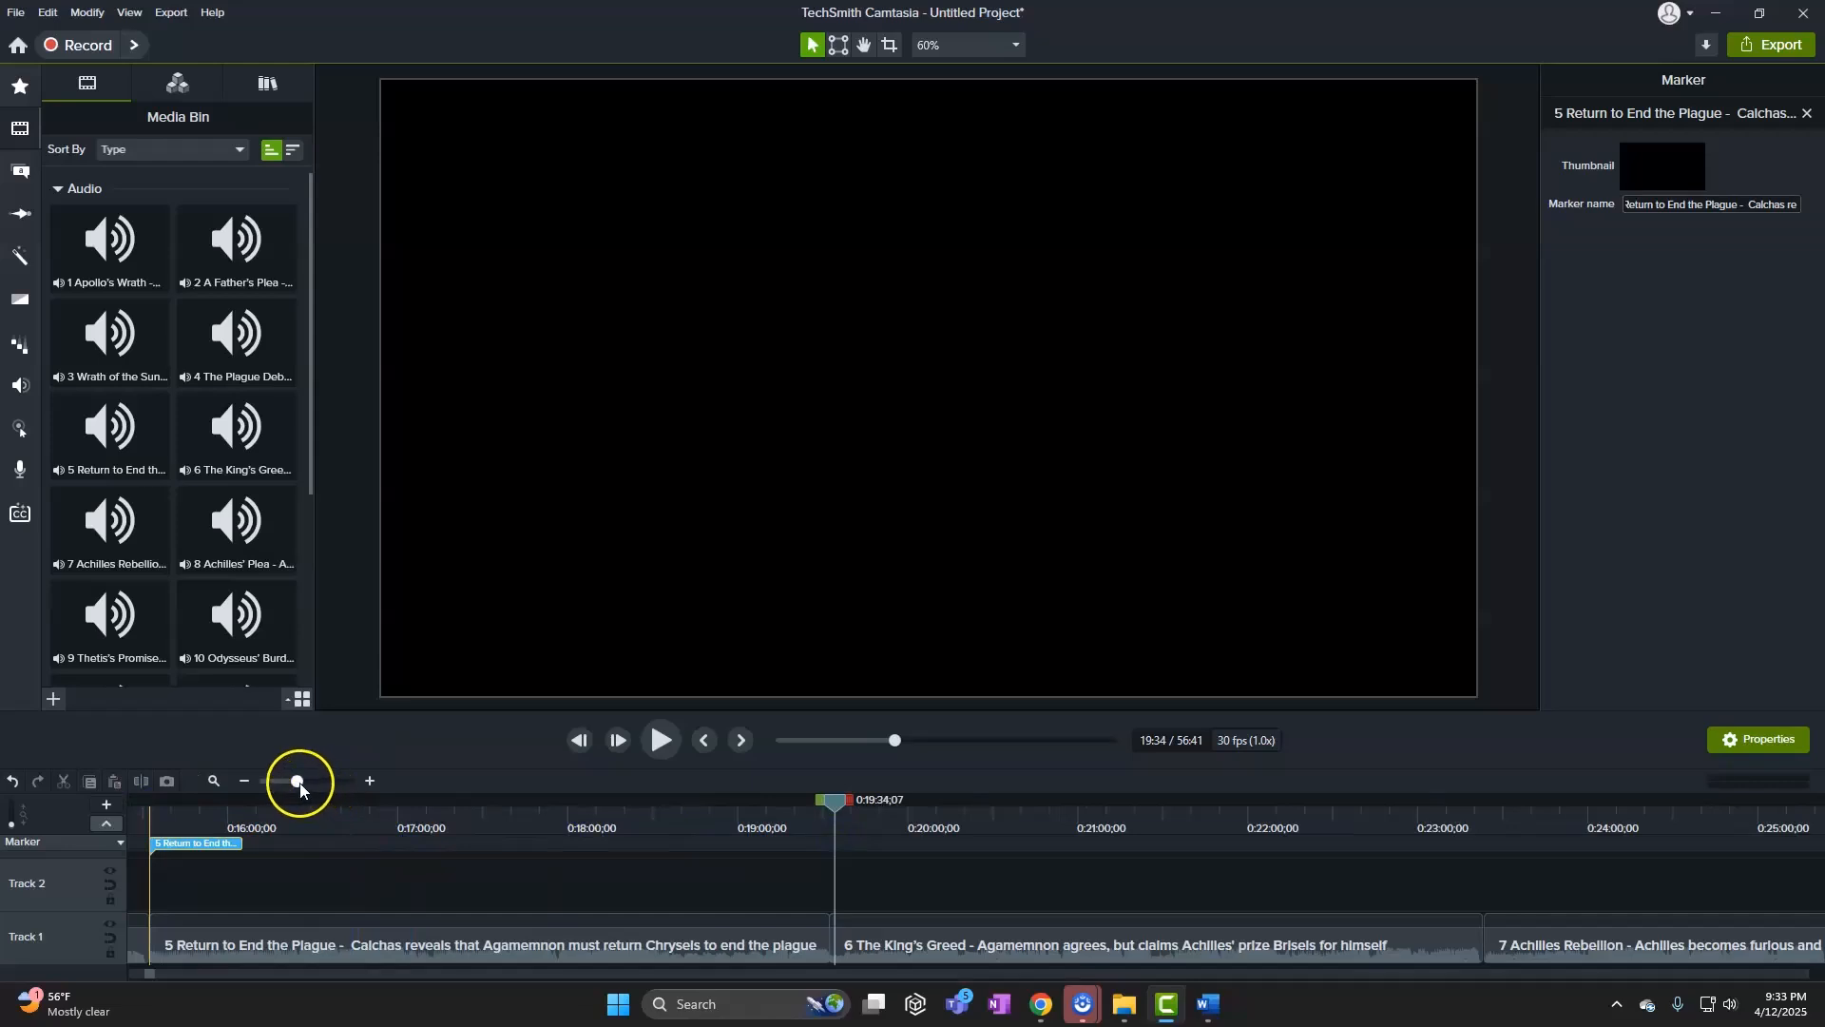
left_click_drag(296, 780, 387, 782)
left_click_drag(840, 804, 329, 846)
left_click(325, 846)
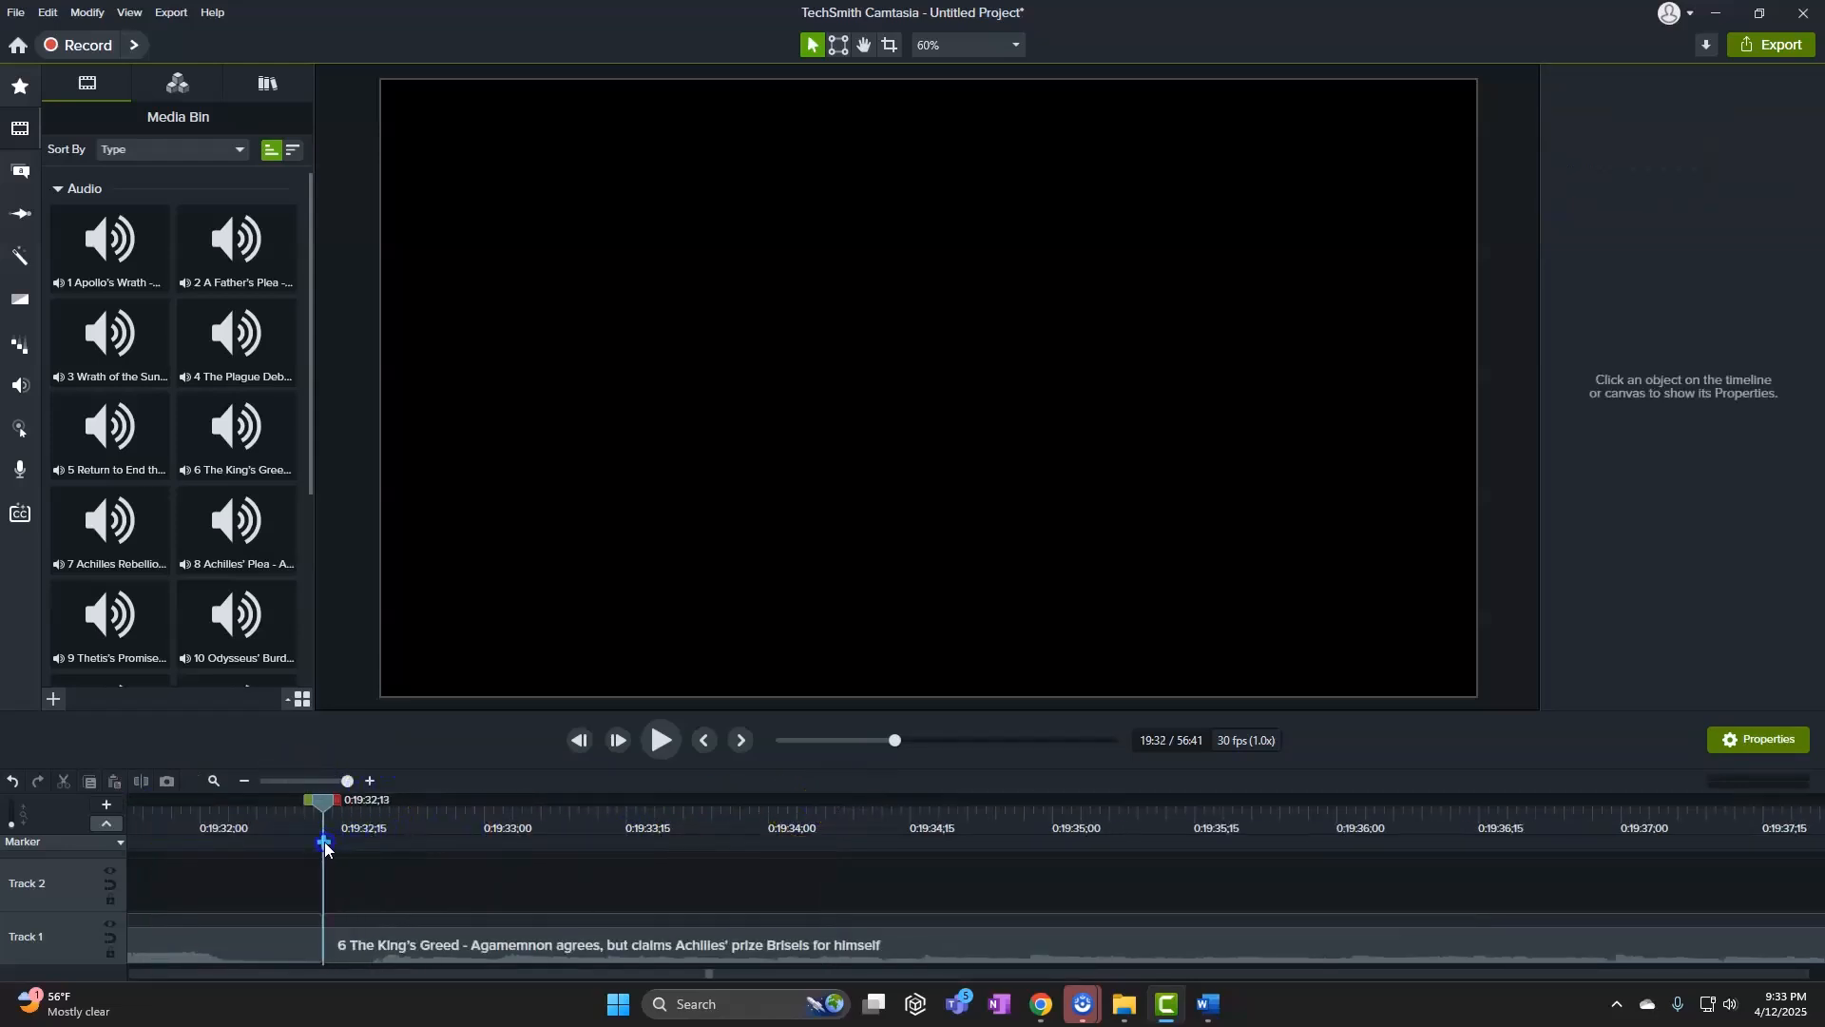
key("ctrl+v")
Copy song 7's line and add a marker named Achilles Rebellion at clip 7's start, 23:23
left_click(1208, 1004)
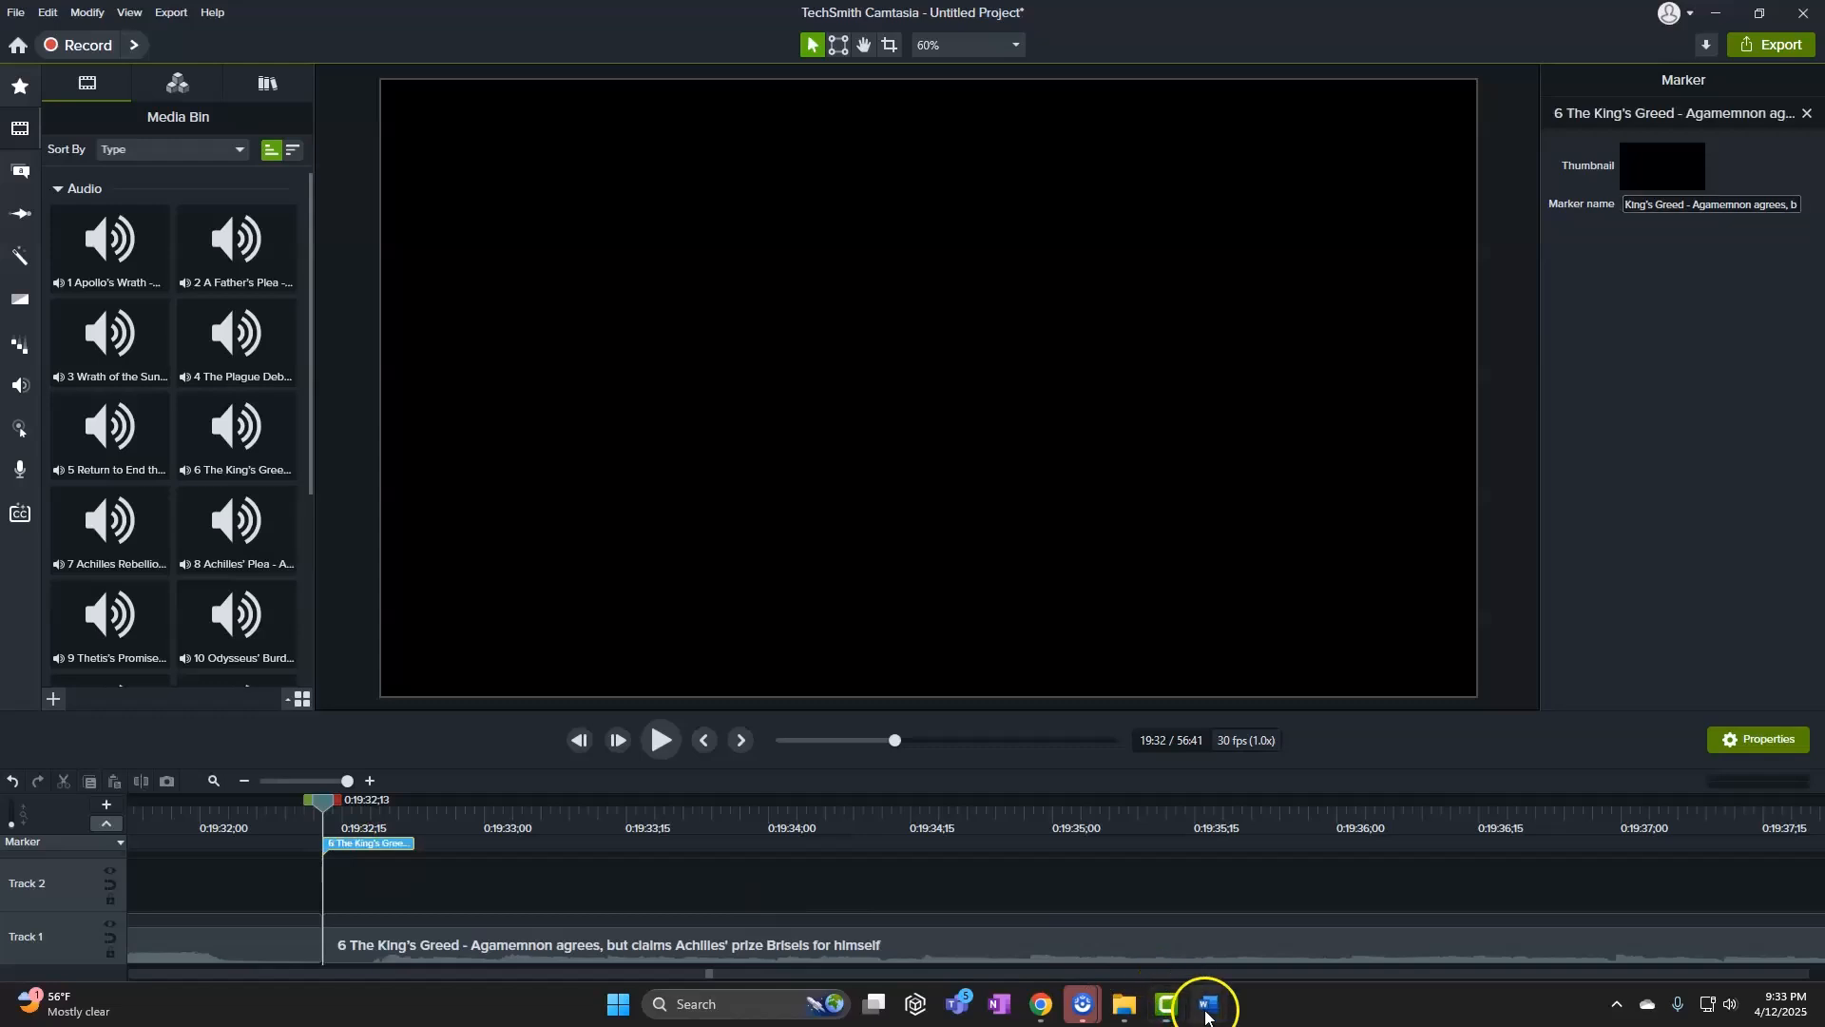
left_click(1168, 952)
left_click(411, 719)
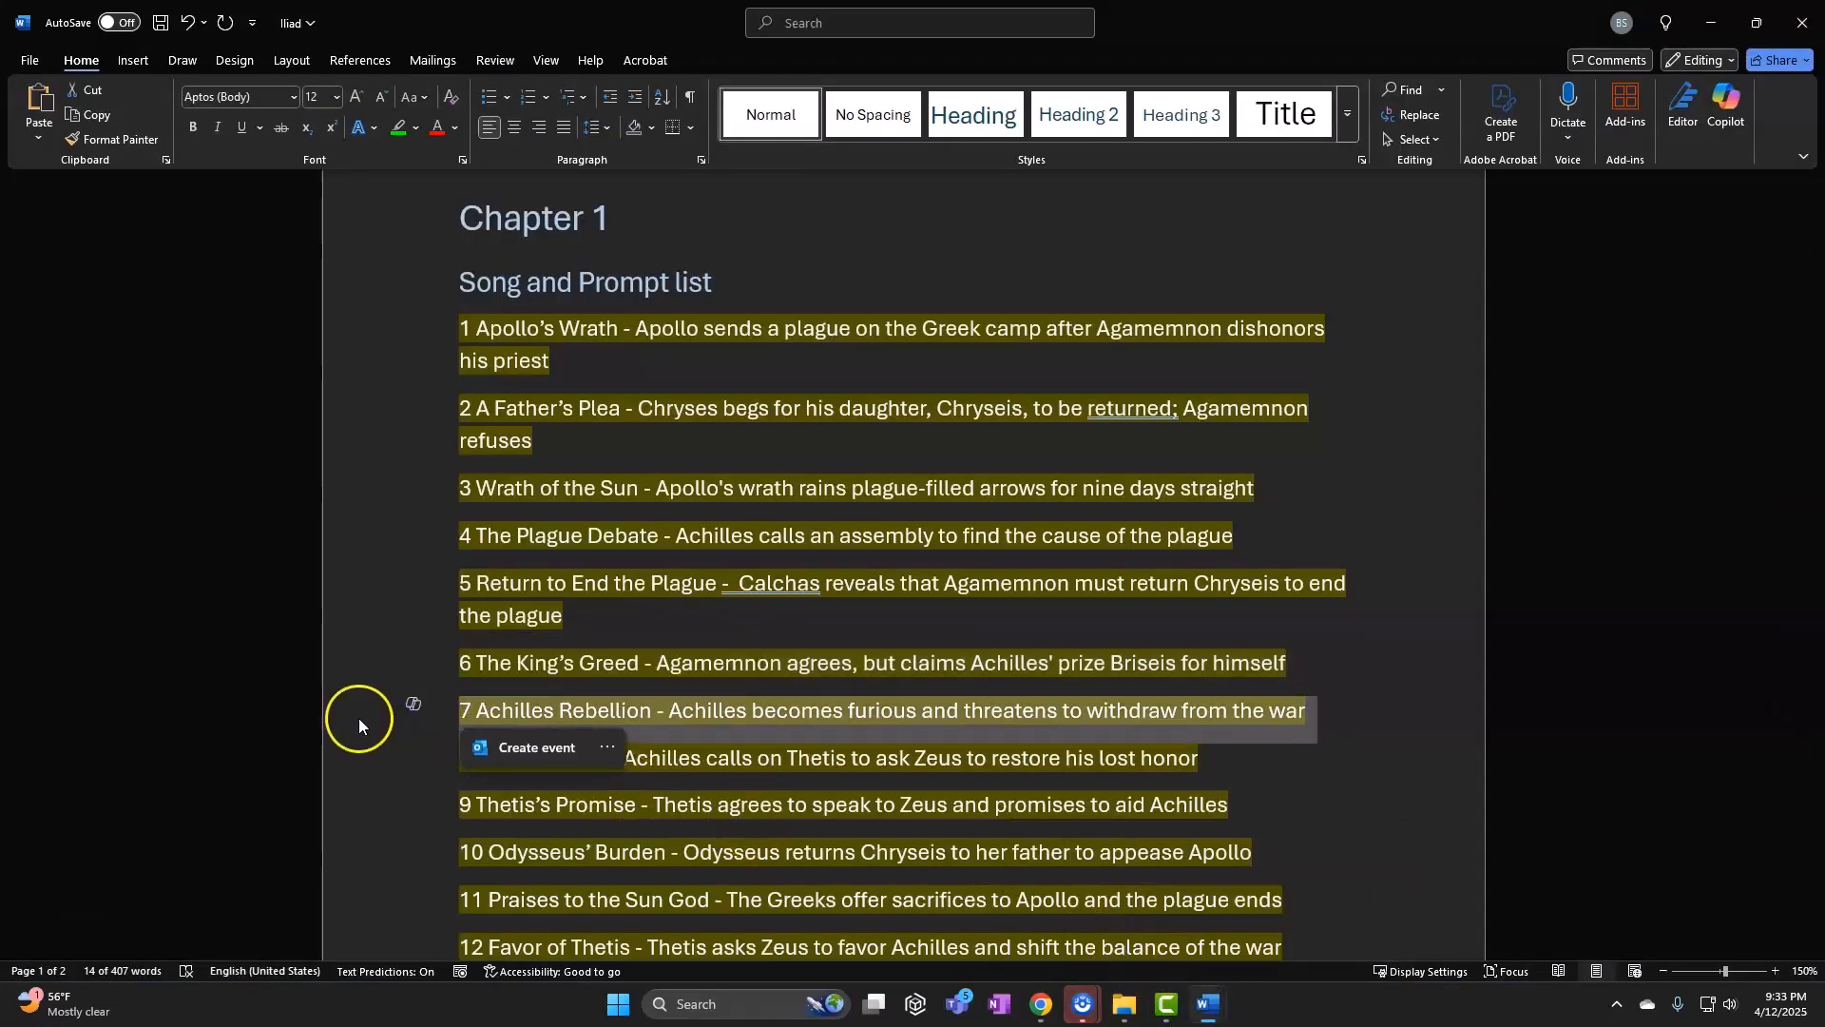
left_click(1709, 25)
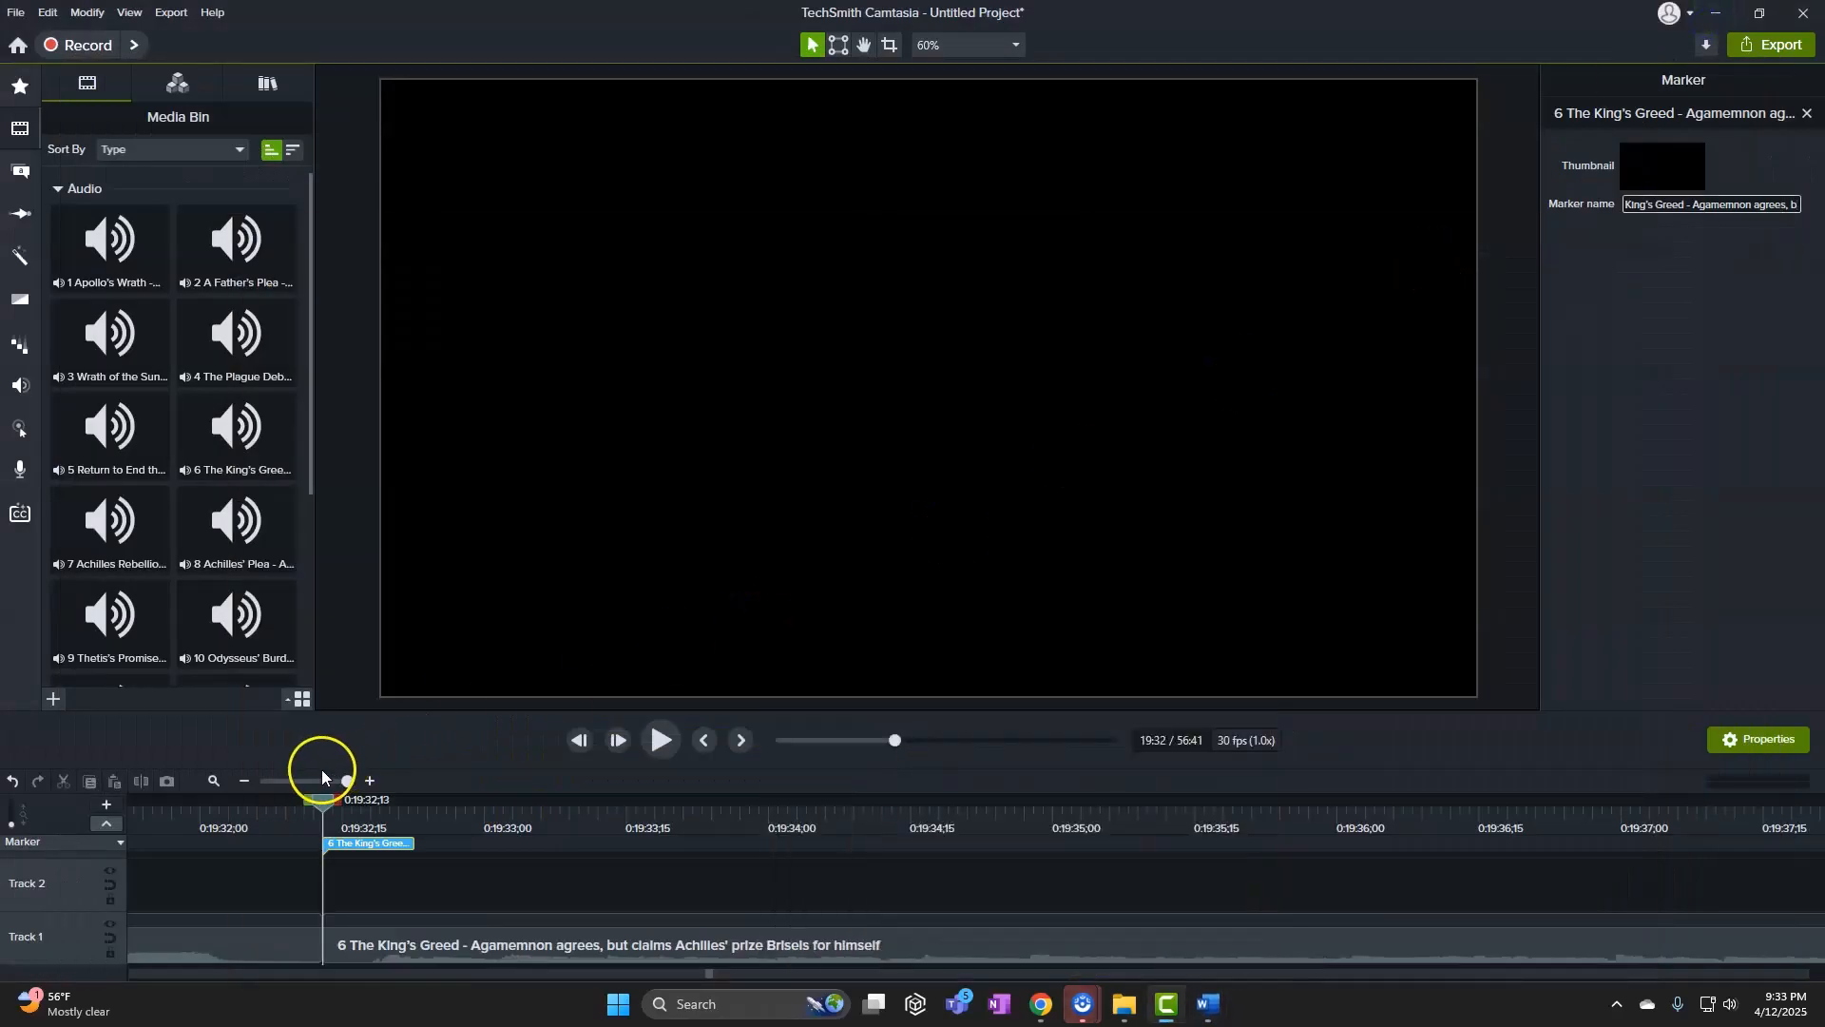
left_click(300, 782)
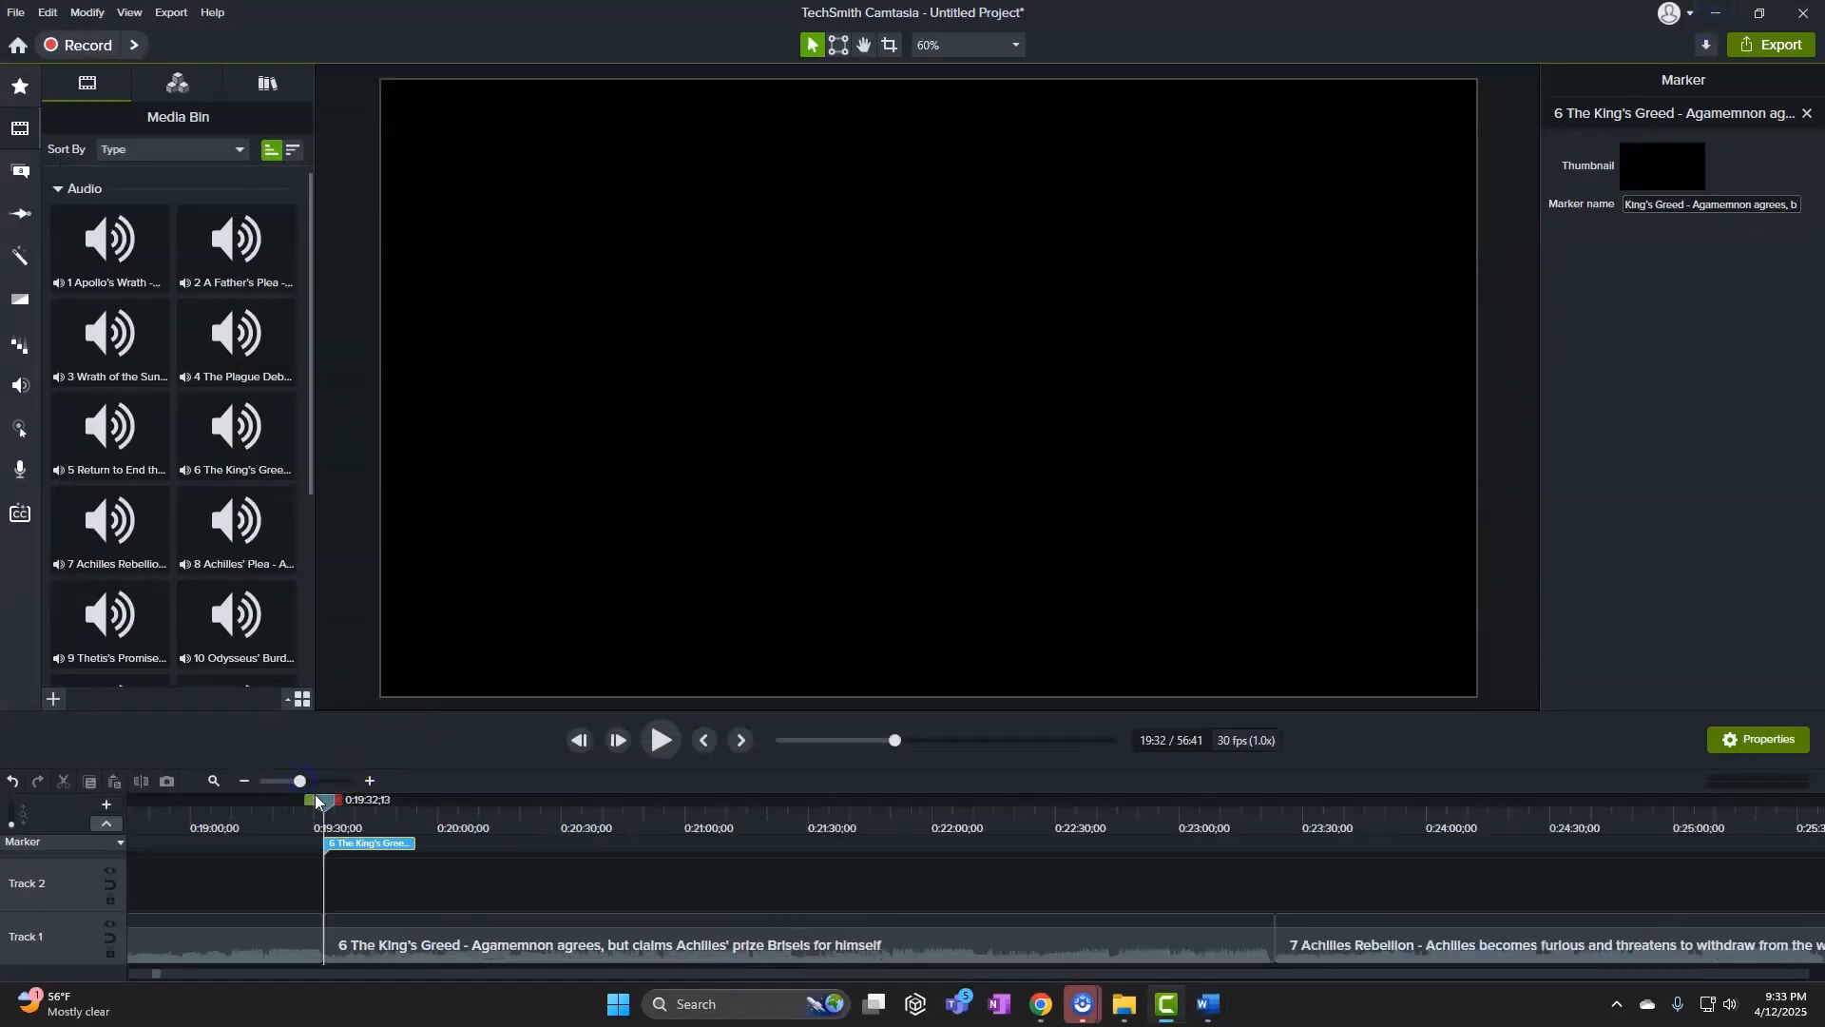
left_click_drag(324, 803, 1275, 808)
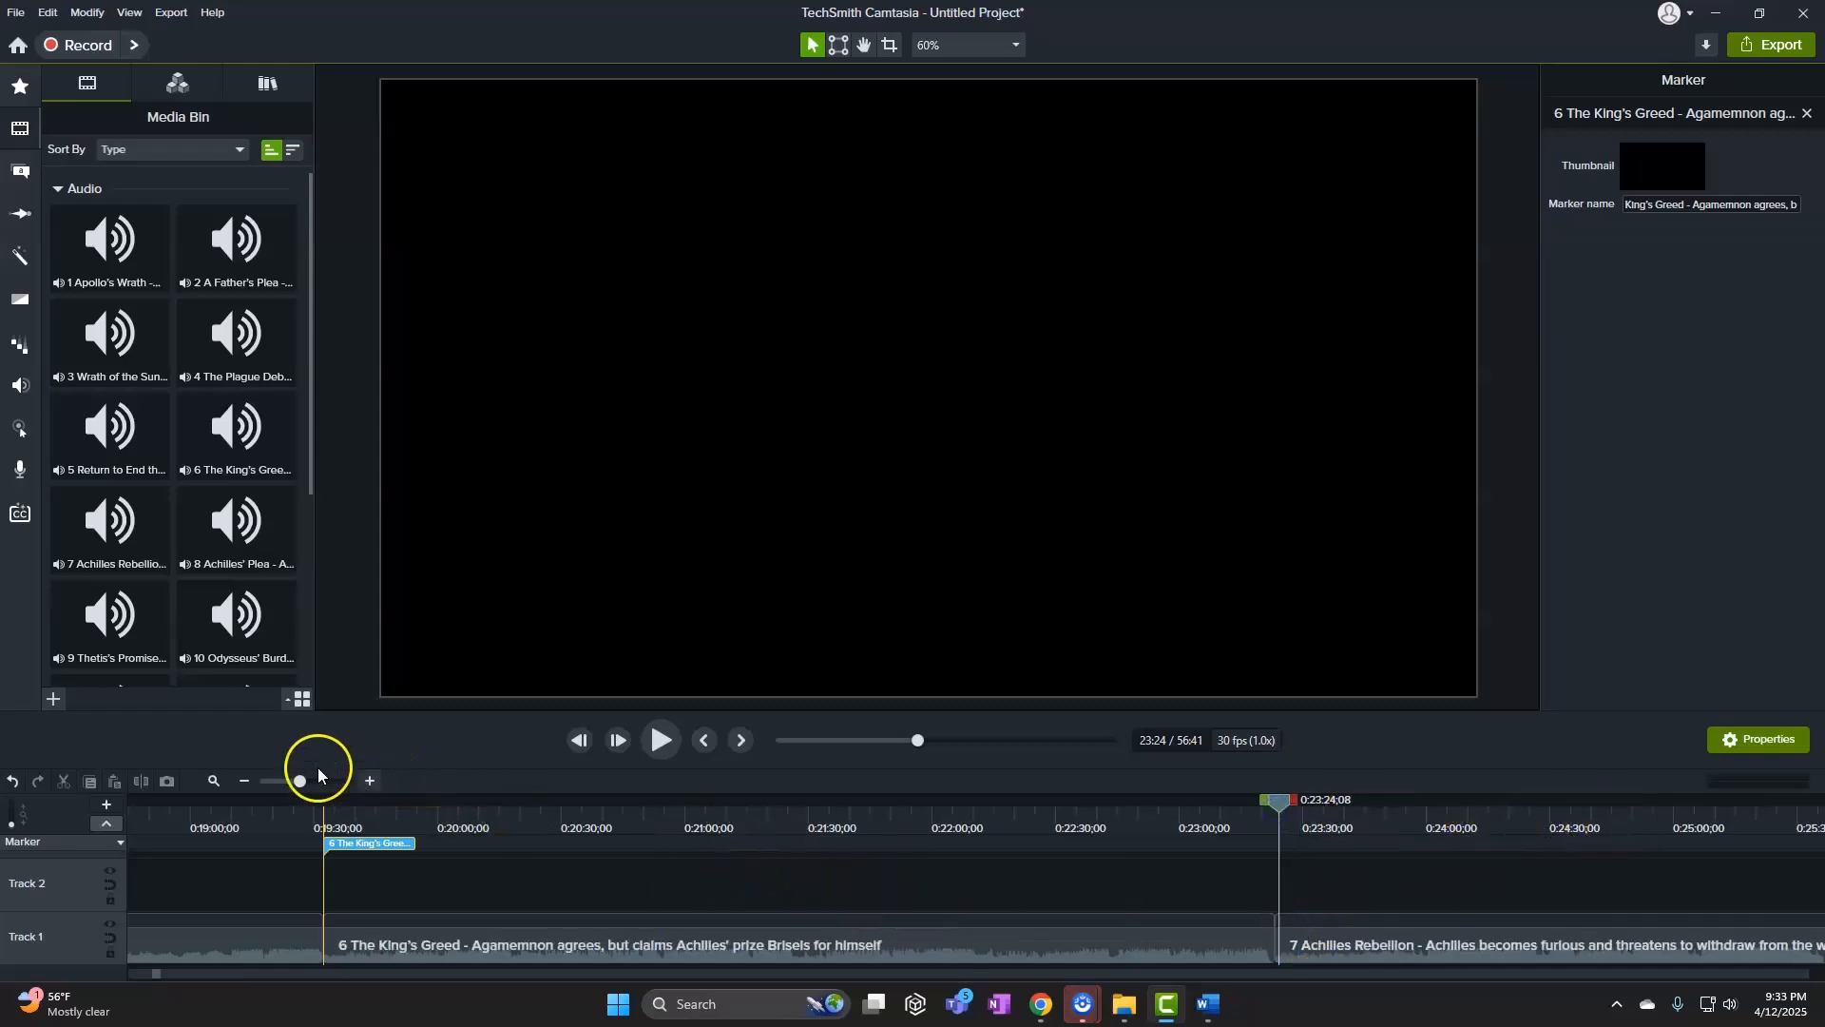
left_click_drag(300, 783, 410, 789)
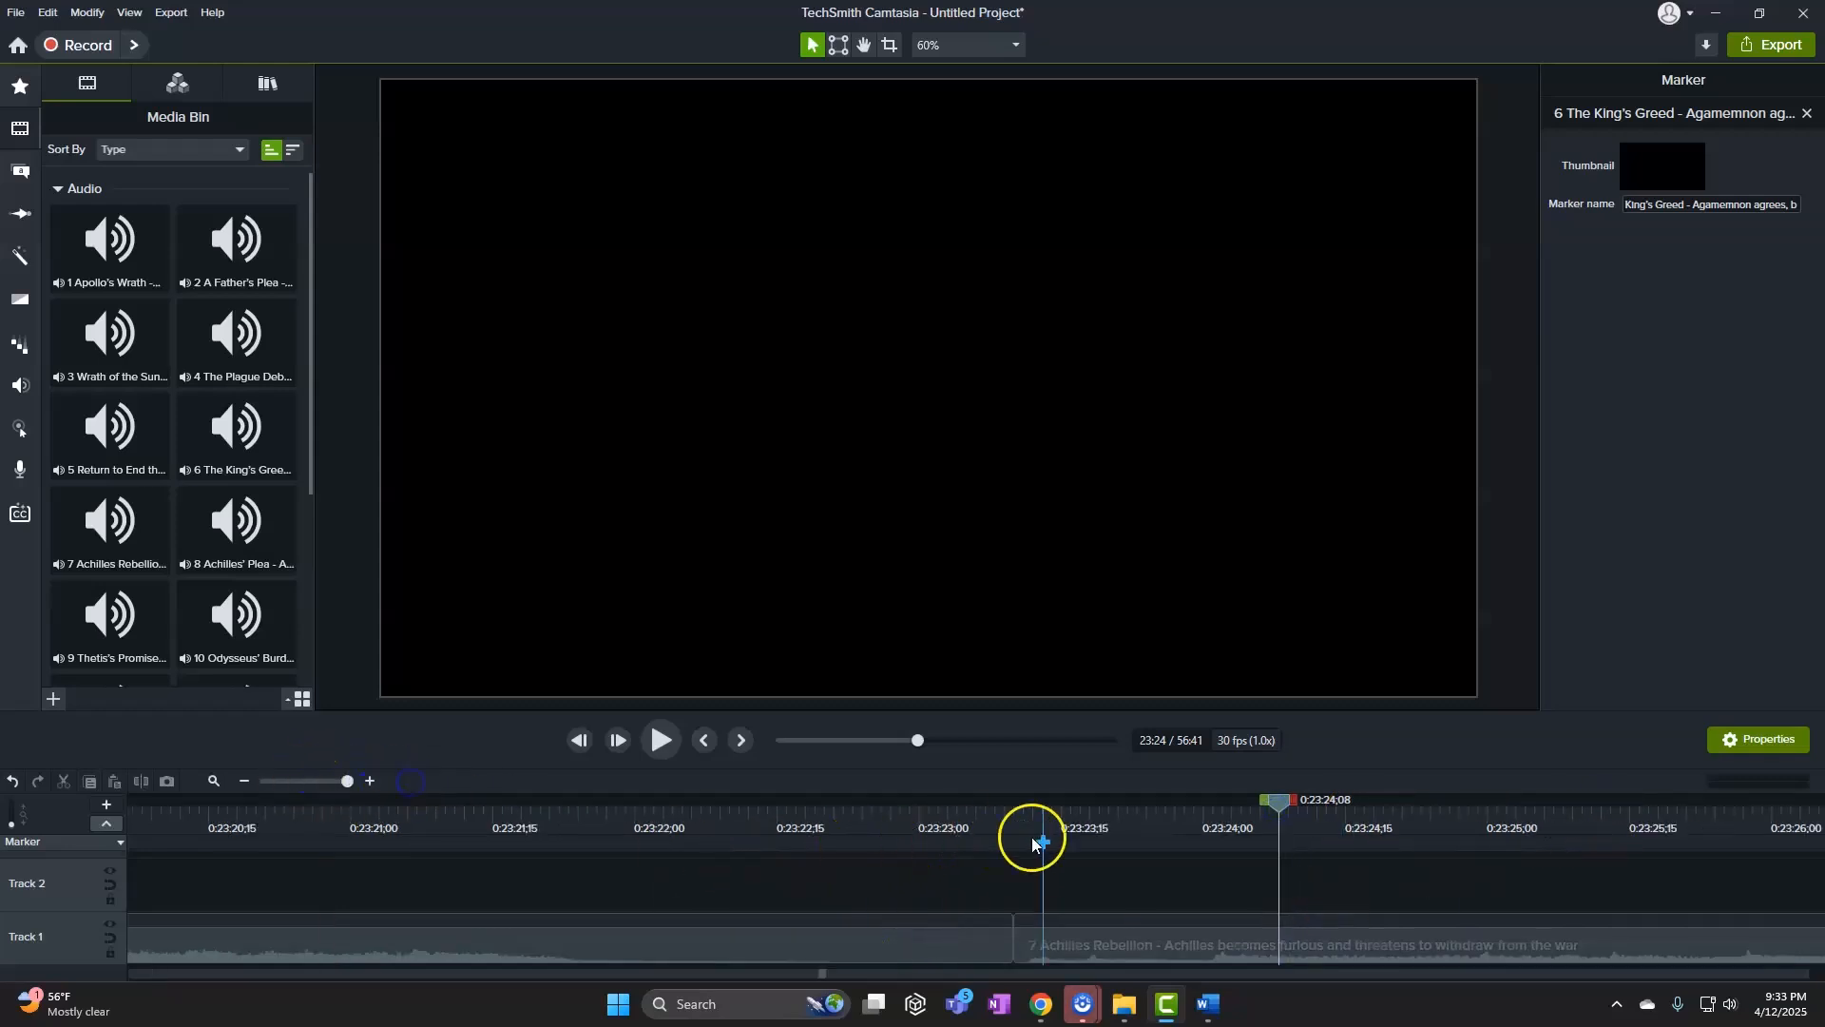
left_click(1013, 801)
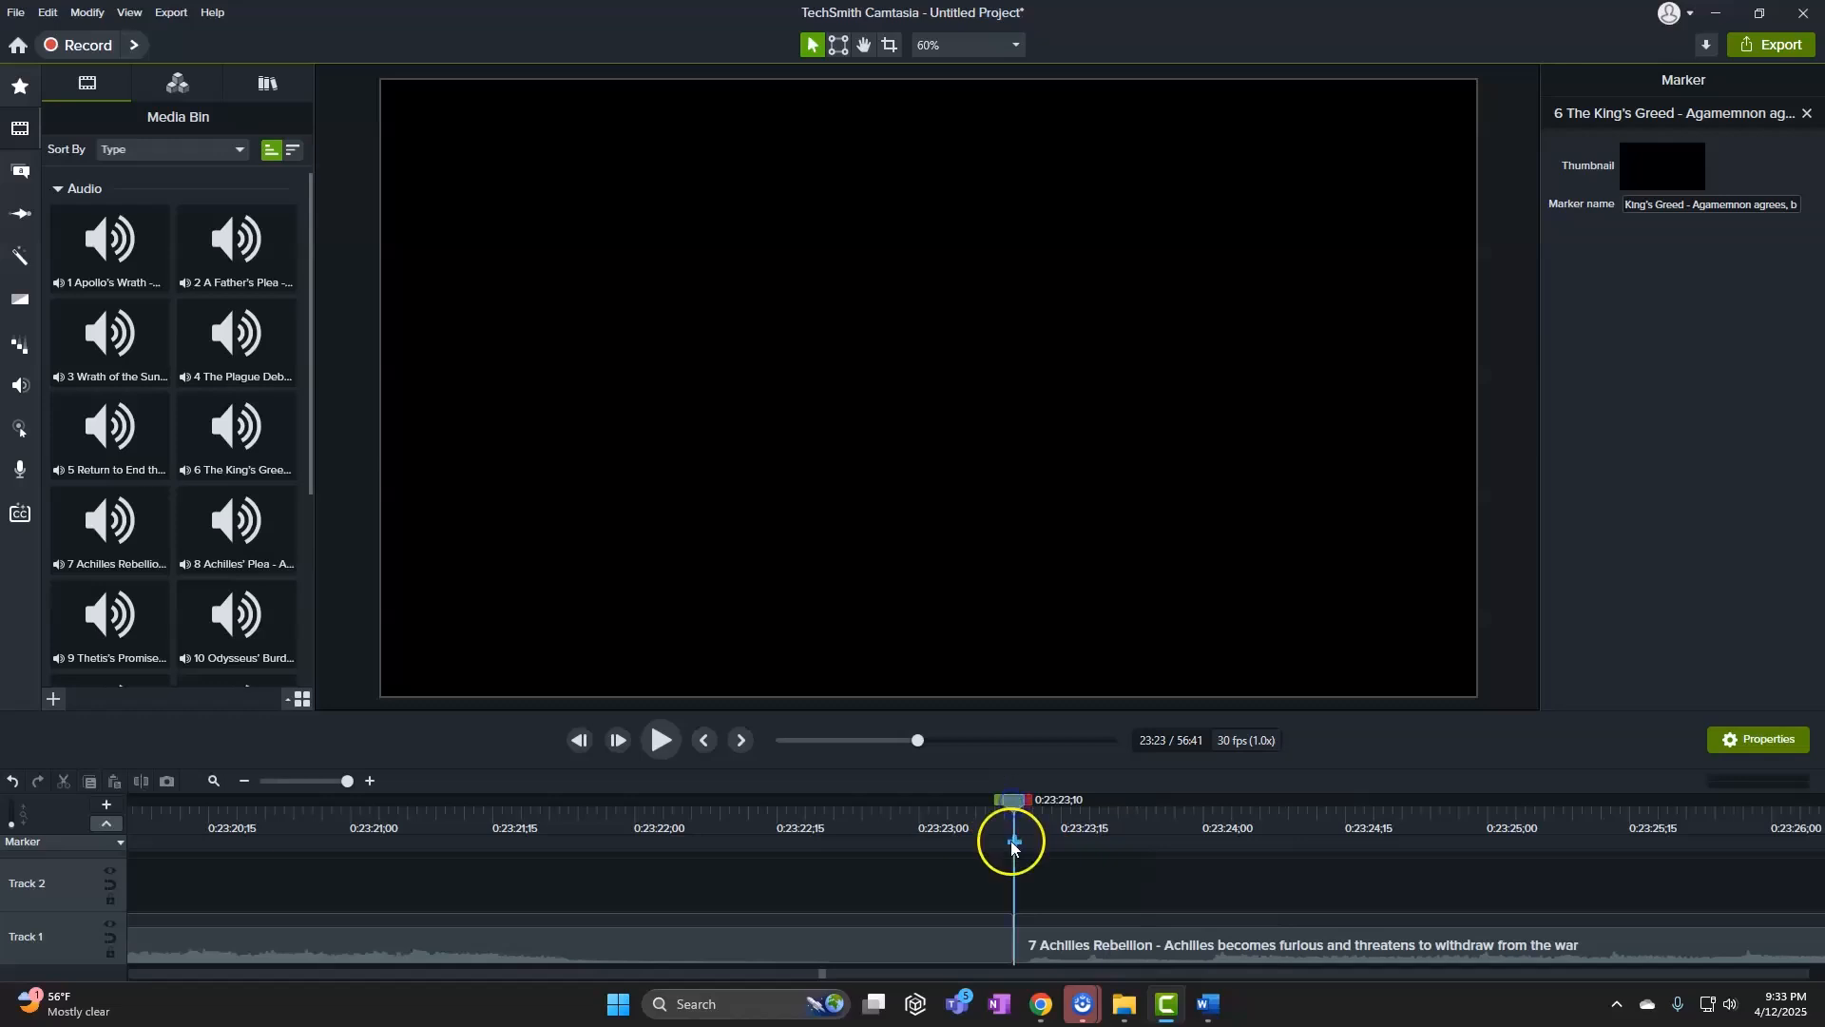
left_click(1014, 844)
type("7 Achilles Rebellion - Achilles becomes")
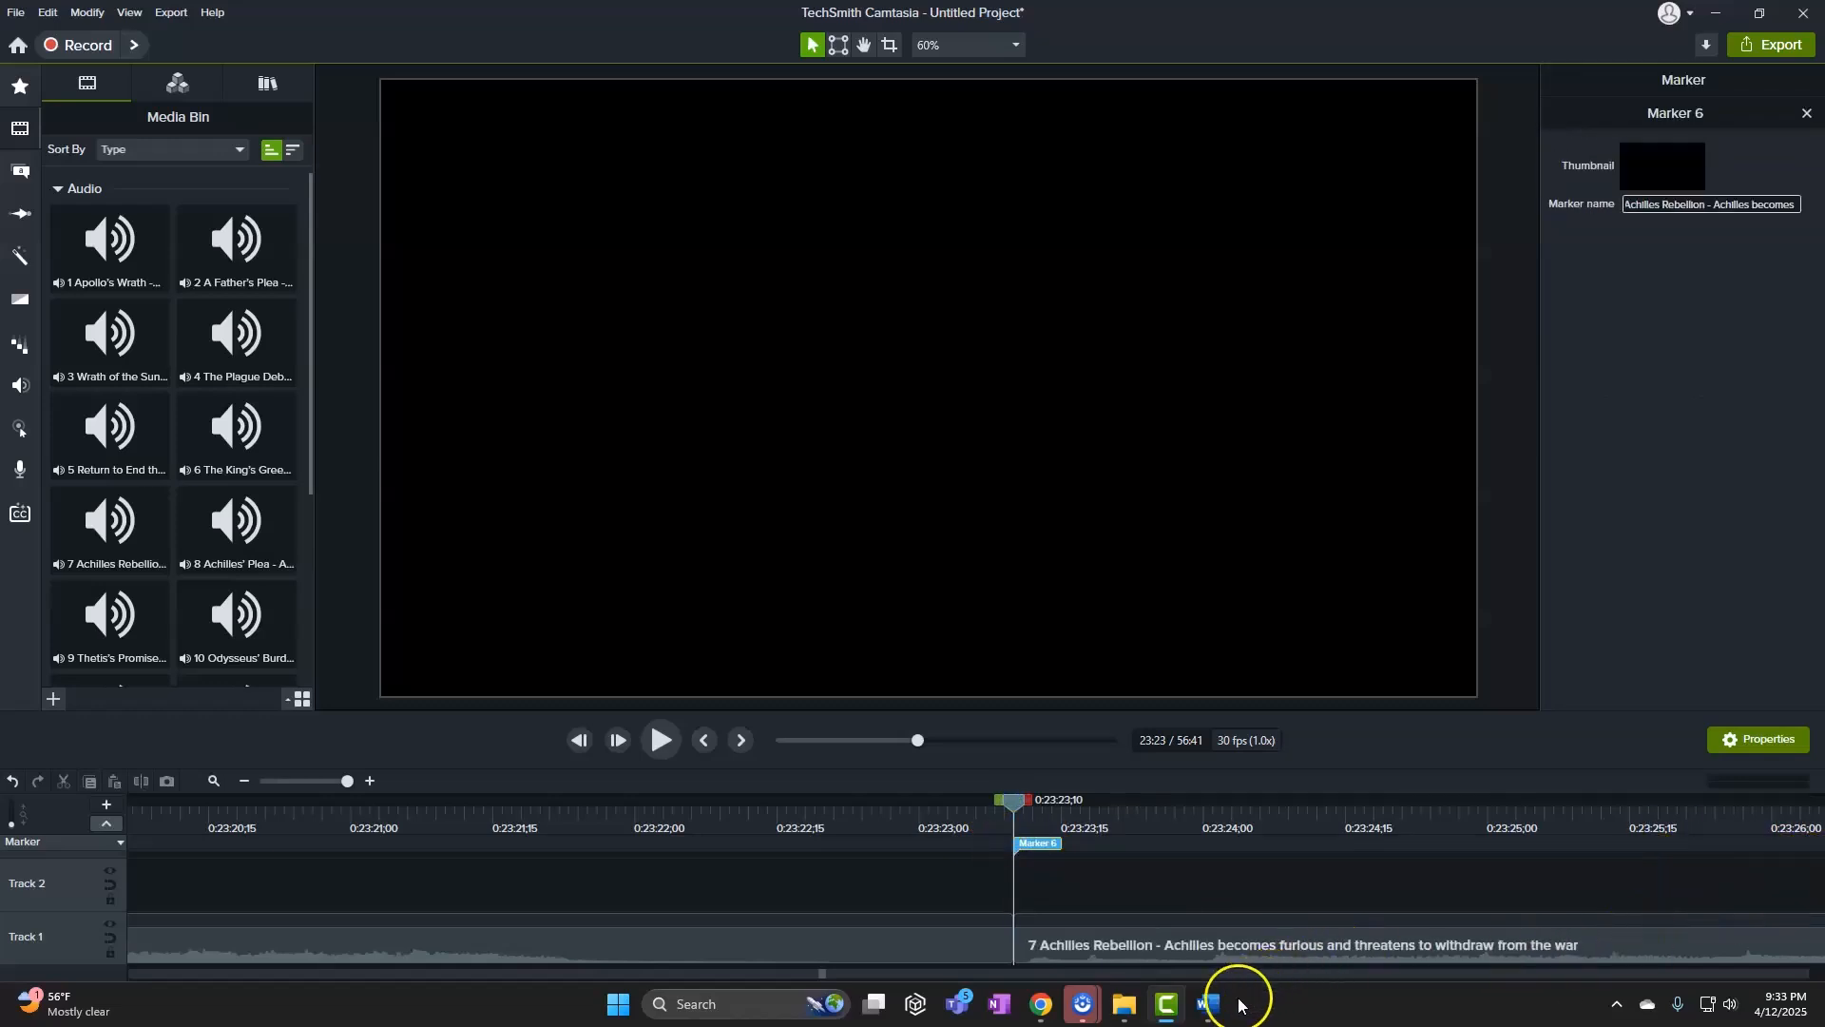
Copy song 8's line, Achilles' Plea, from the Word list for the next marker
mouse_move(1221, 1009)
left_click(1018, 868)
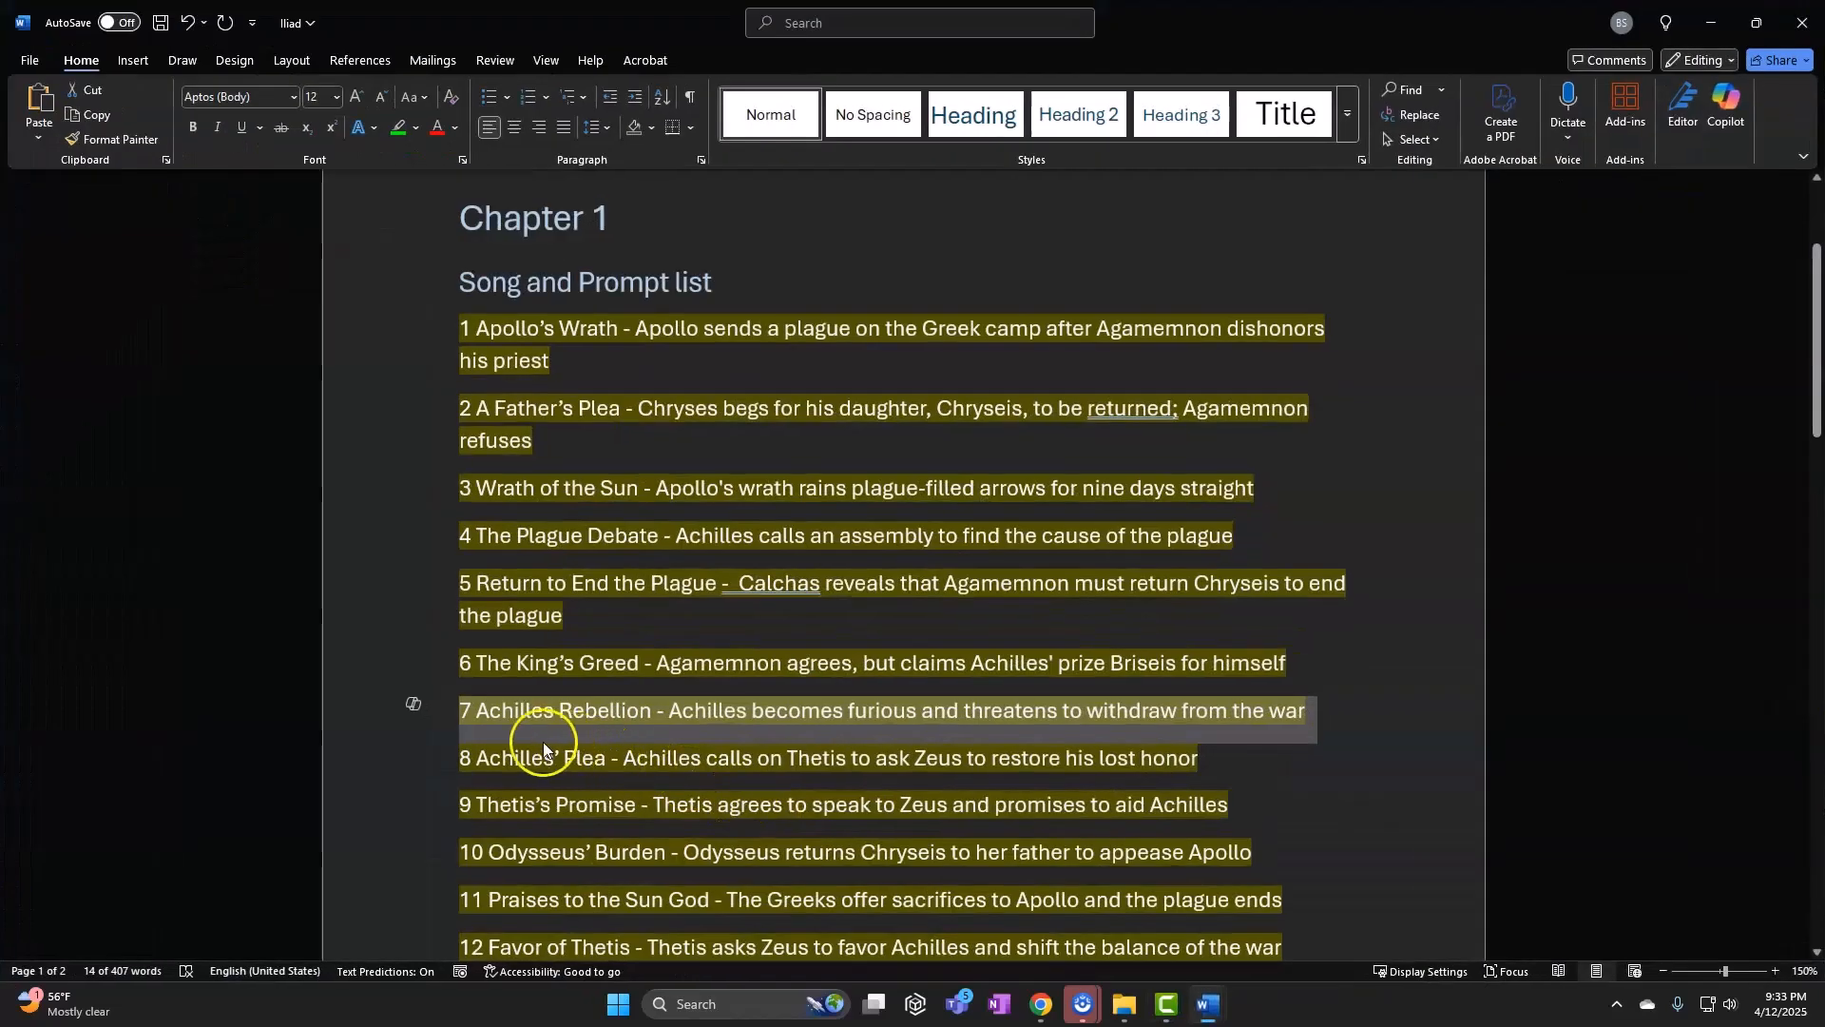
left_click(405, 760)
key("ctrl+c")
left_click(397, 760)
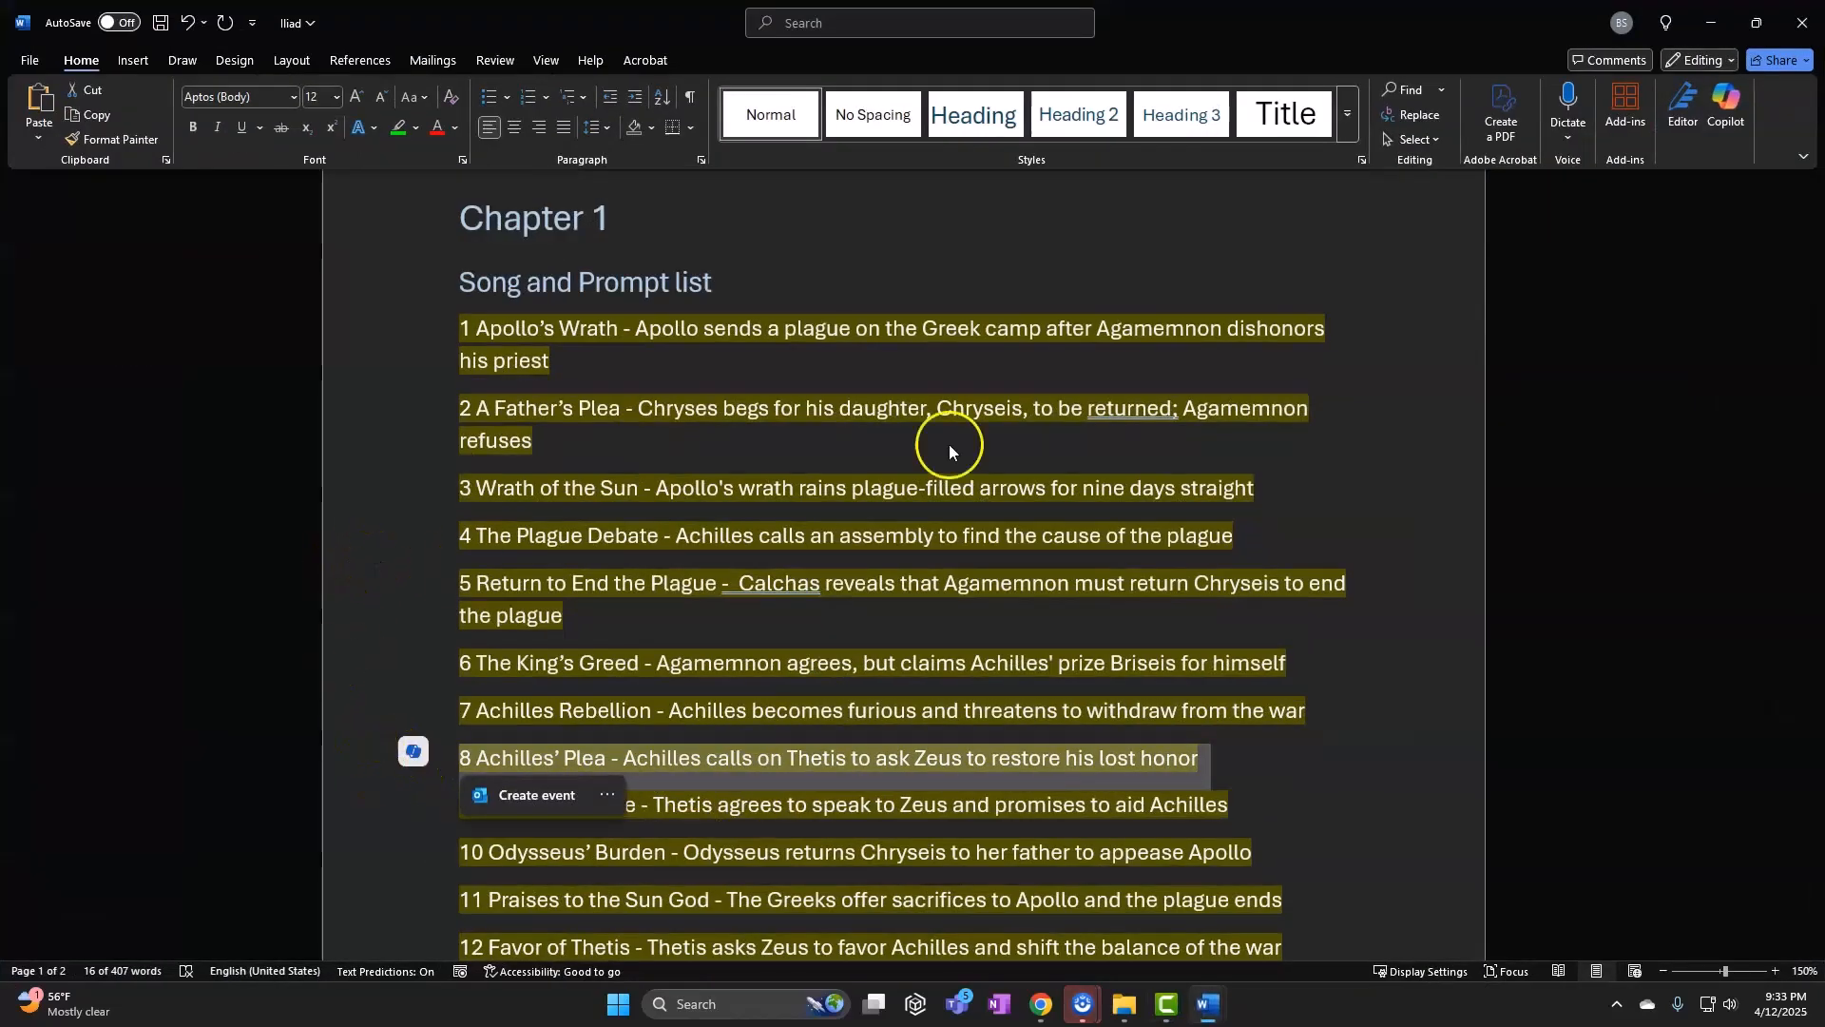
left_click(1728, 23)
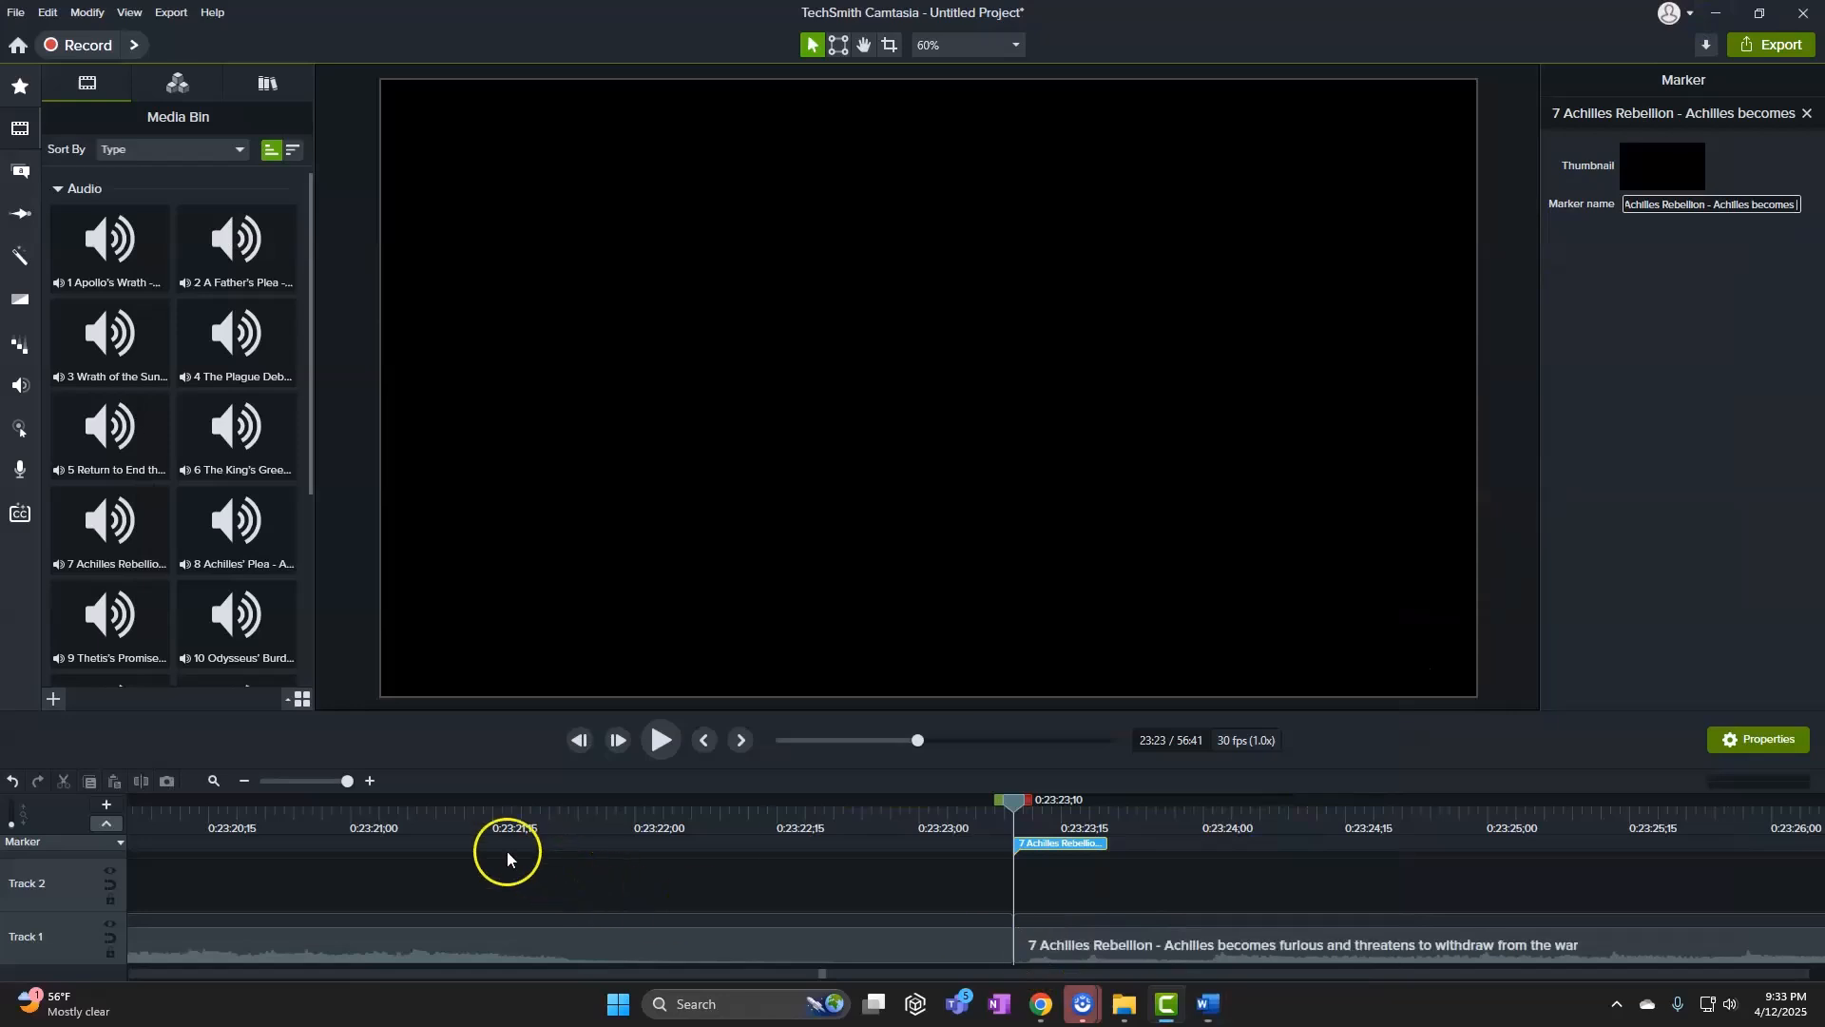
left_click(302, 785)
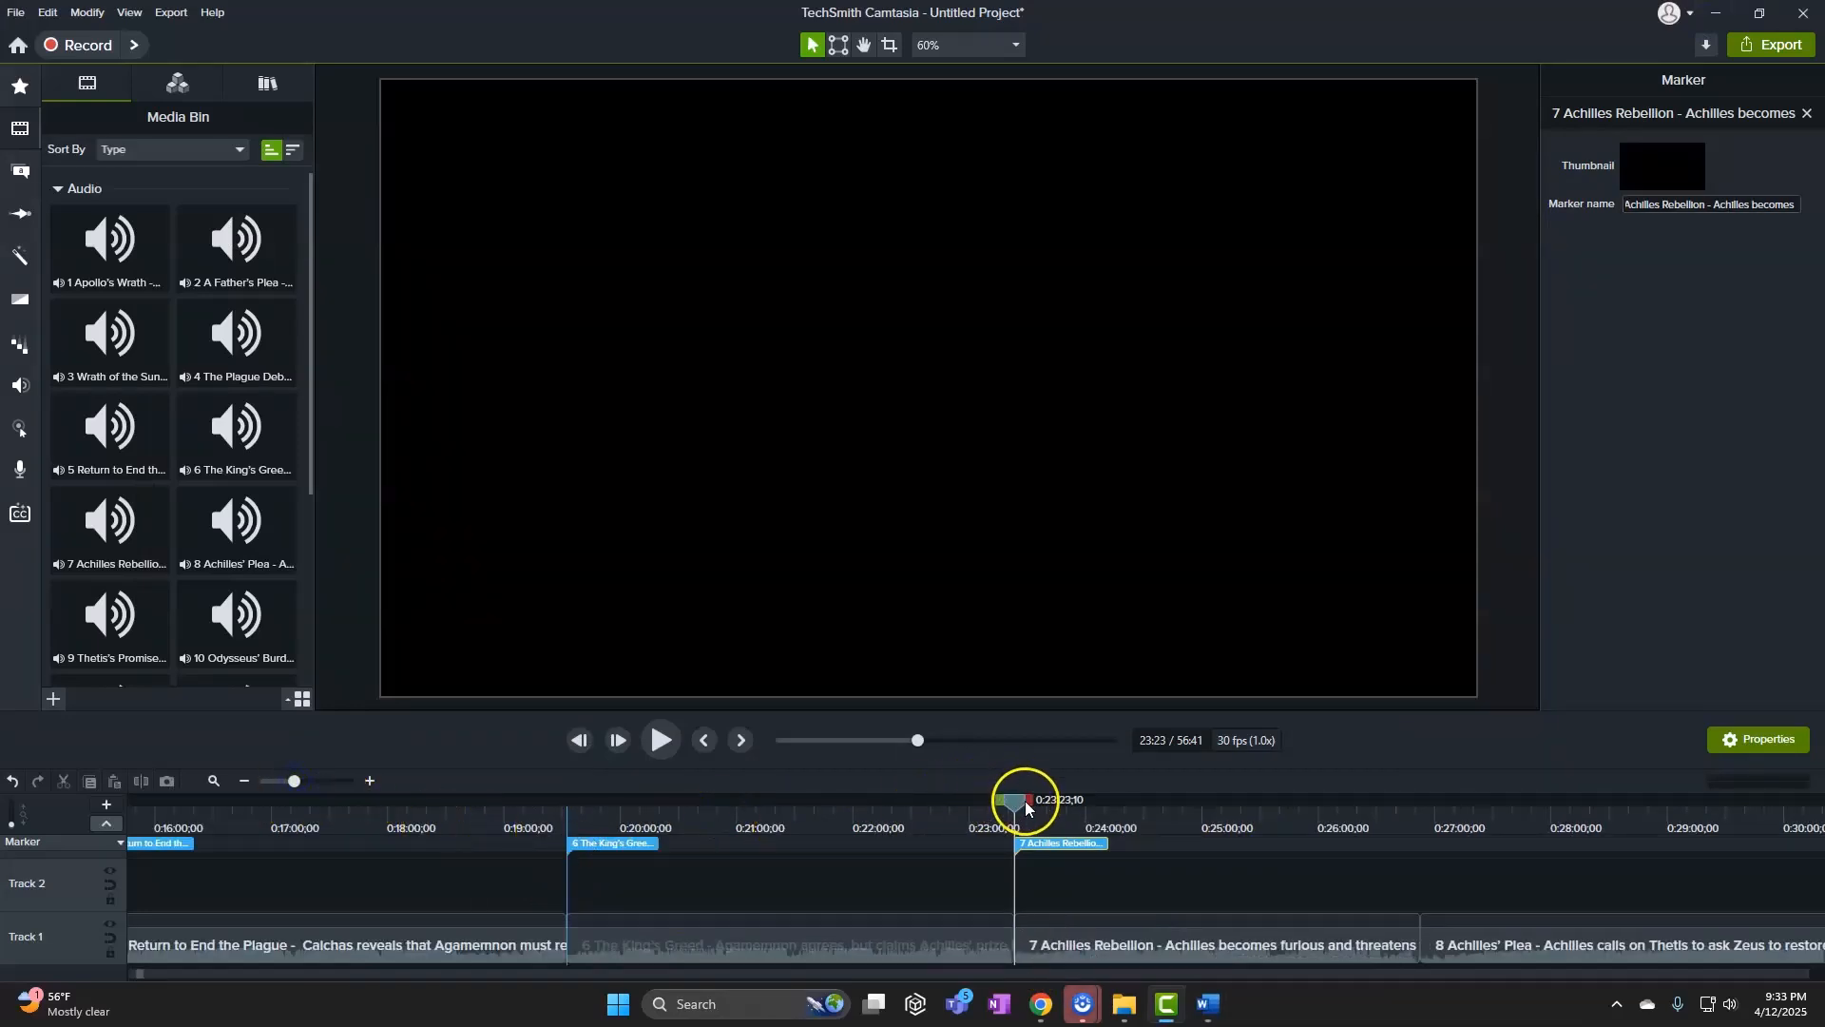
Add a marker named 'Achilles' Plea' at song 8's start, 26:52
left_click_drag(1025, 801, 1428, 804)
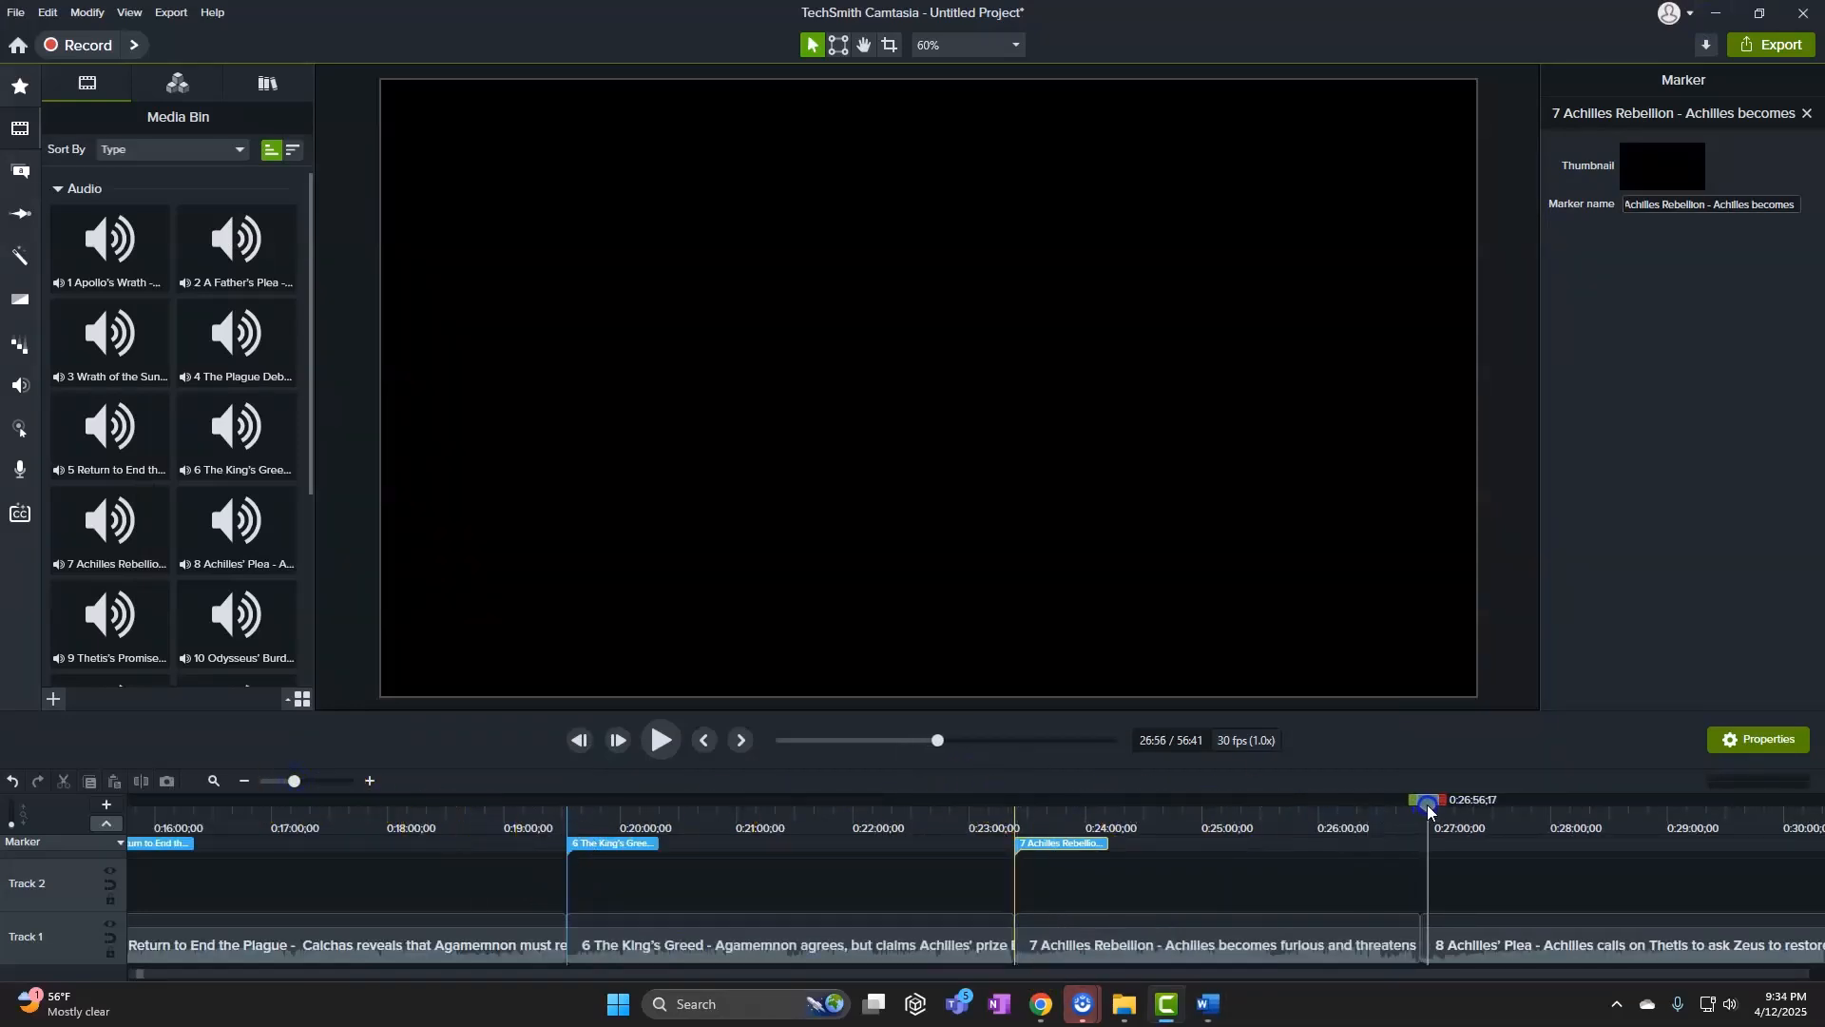
left_click(372, 782)
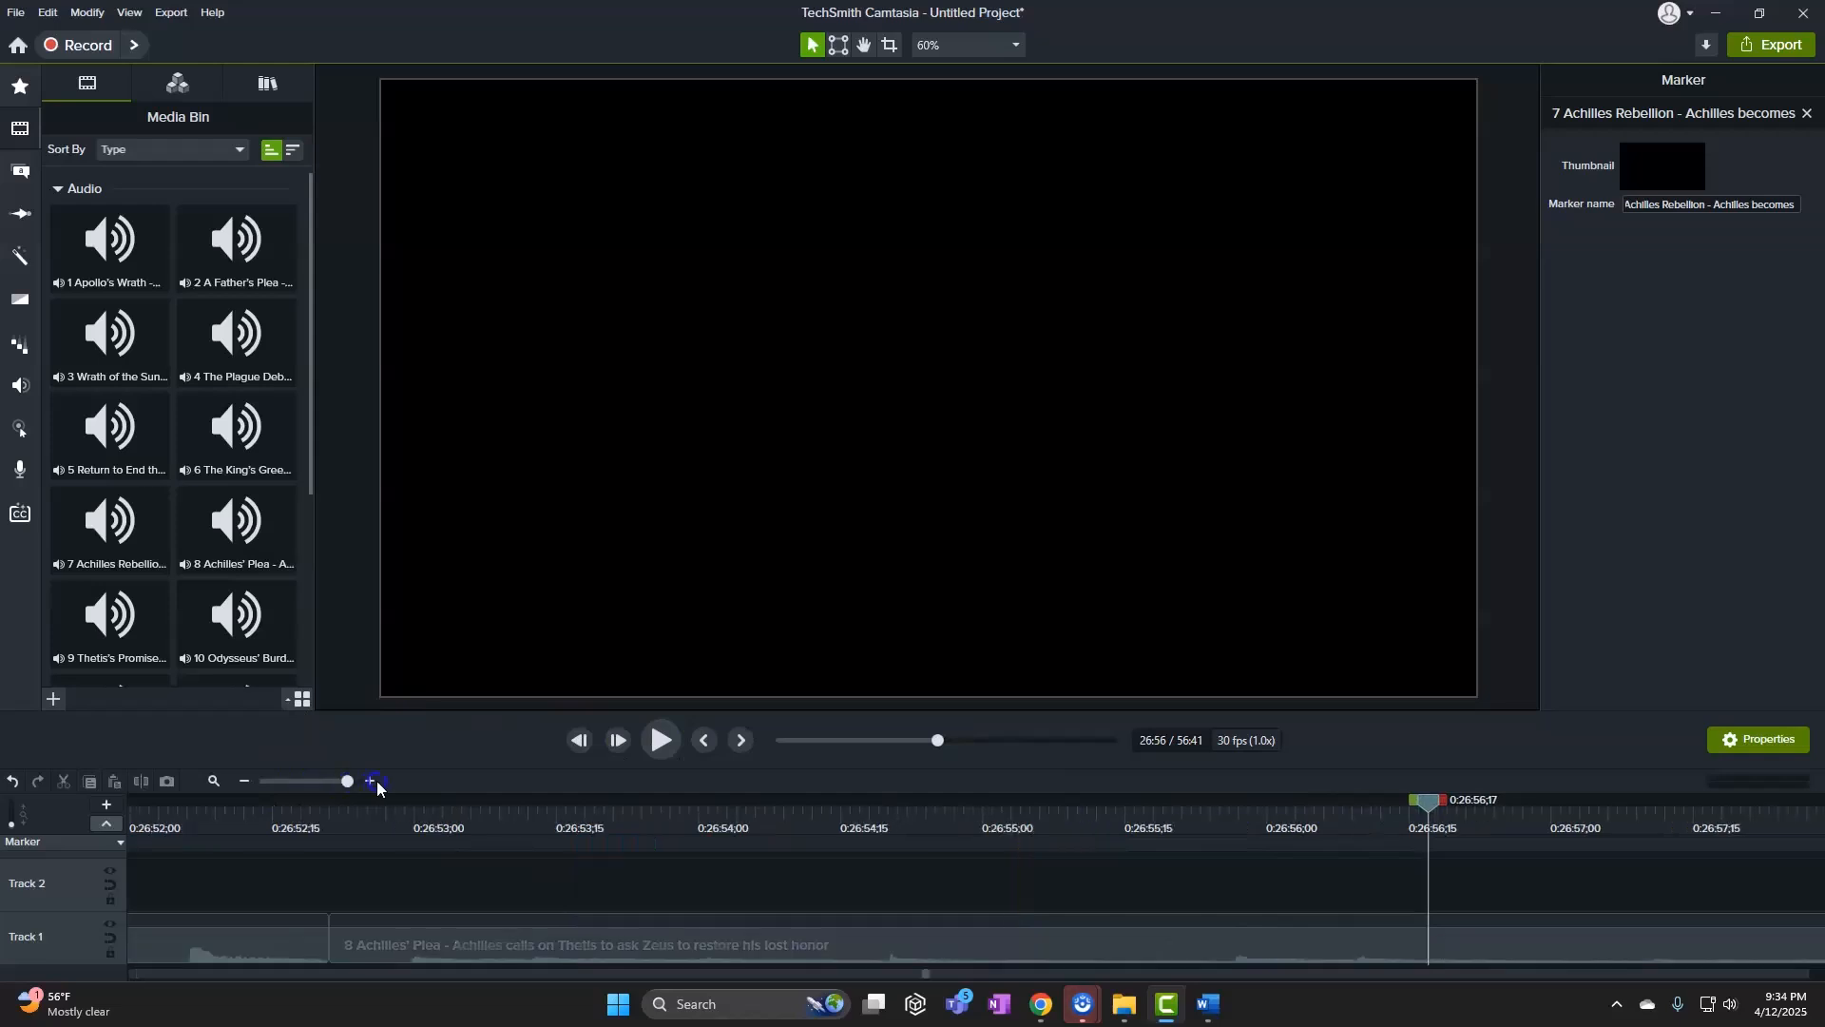
left_click_drag(1426, 805, 331, 808)
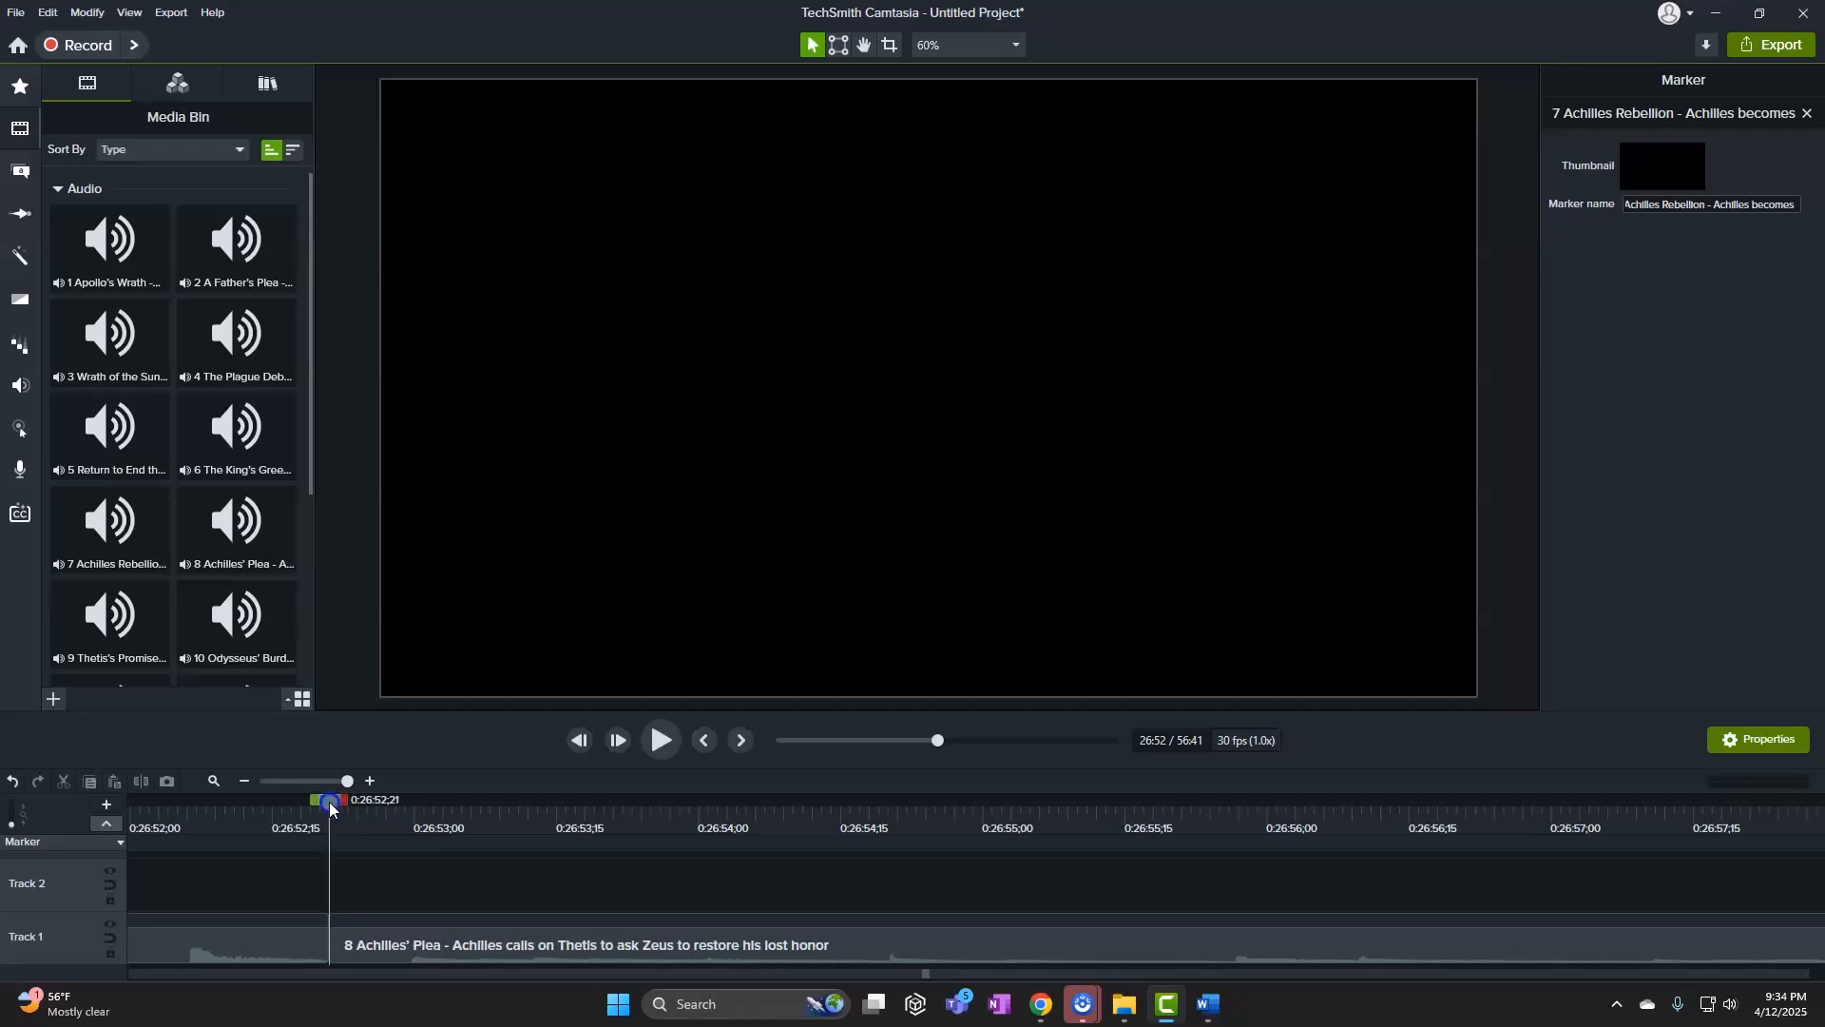
left_click(343, 844)
key("ctrl+v")
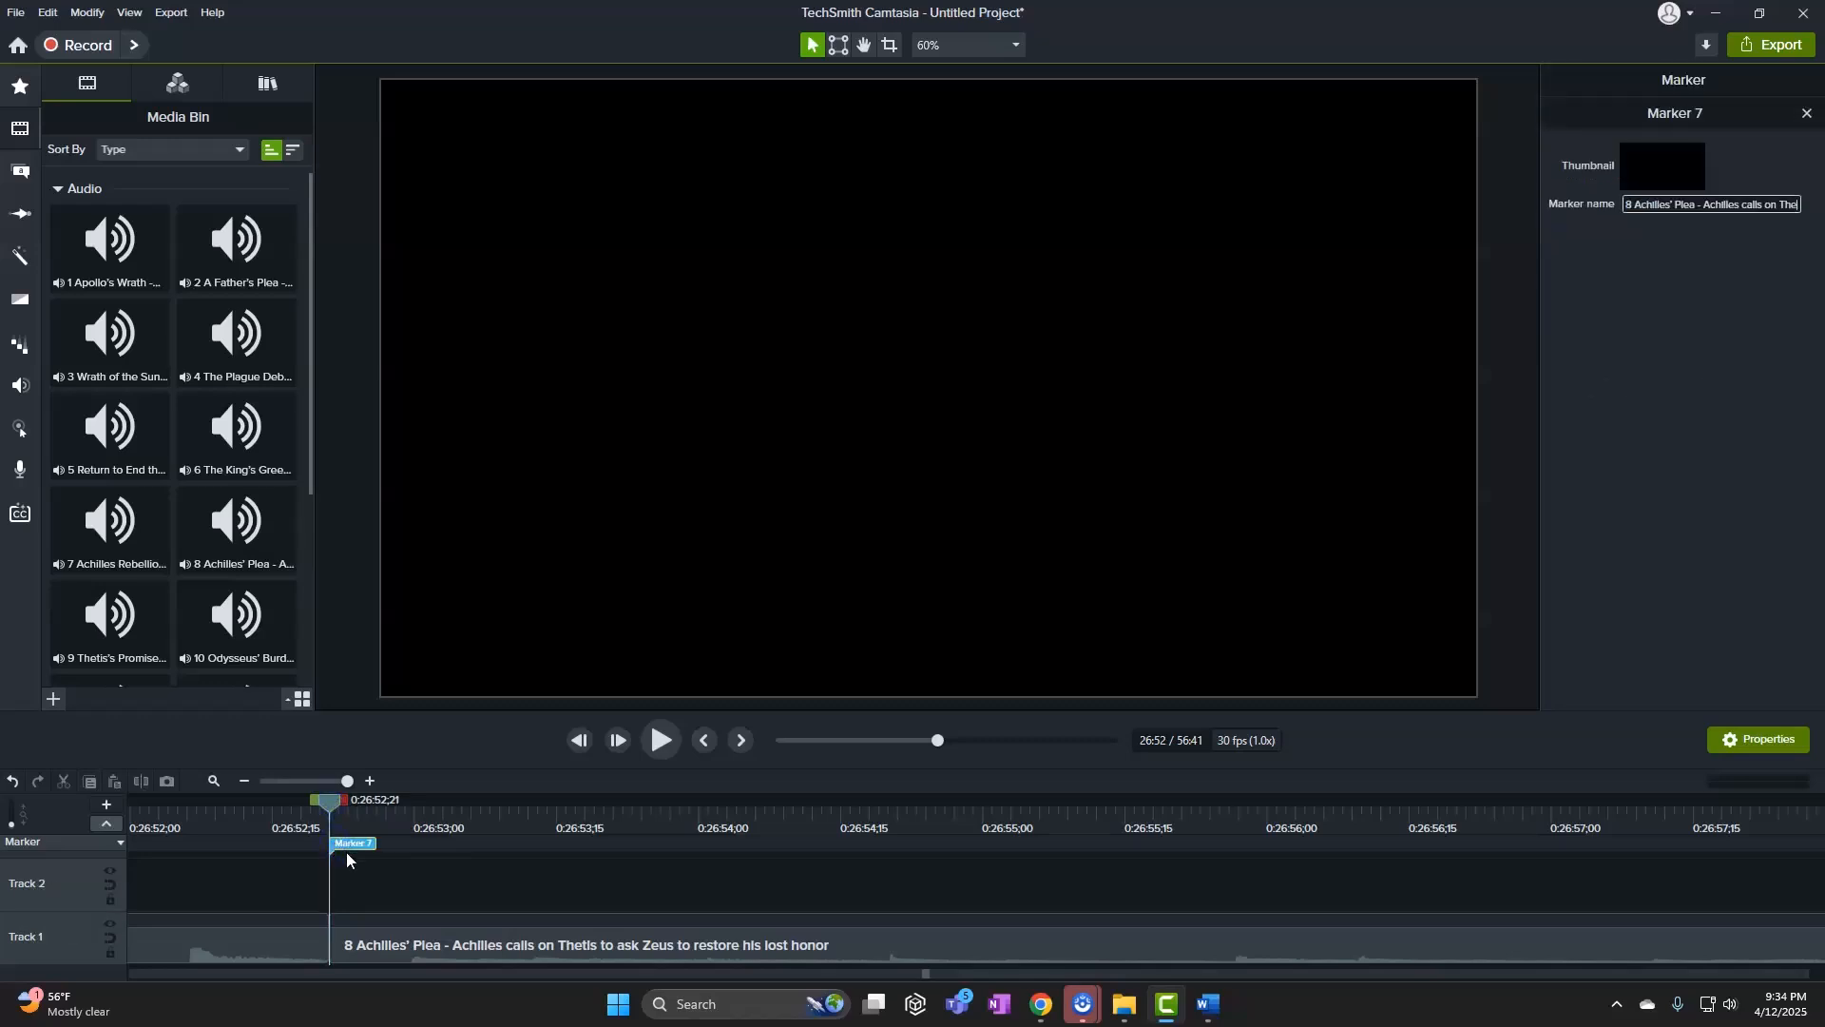
left_click(530, 874)
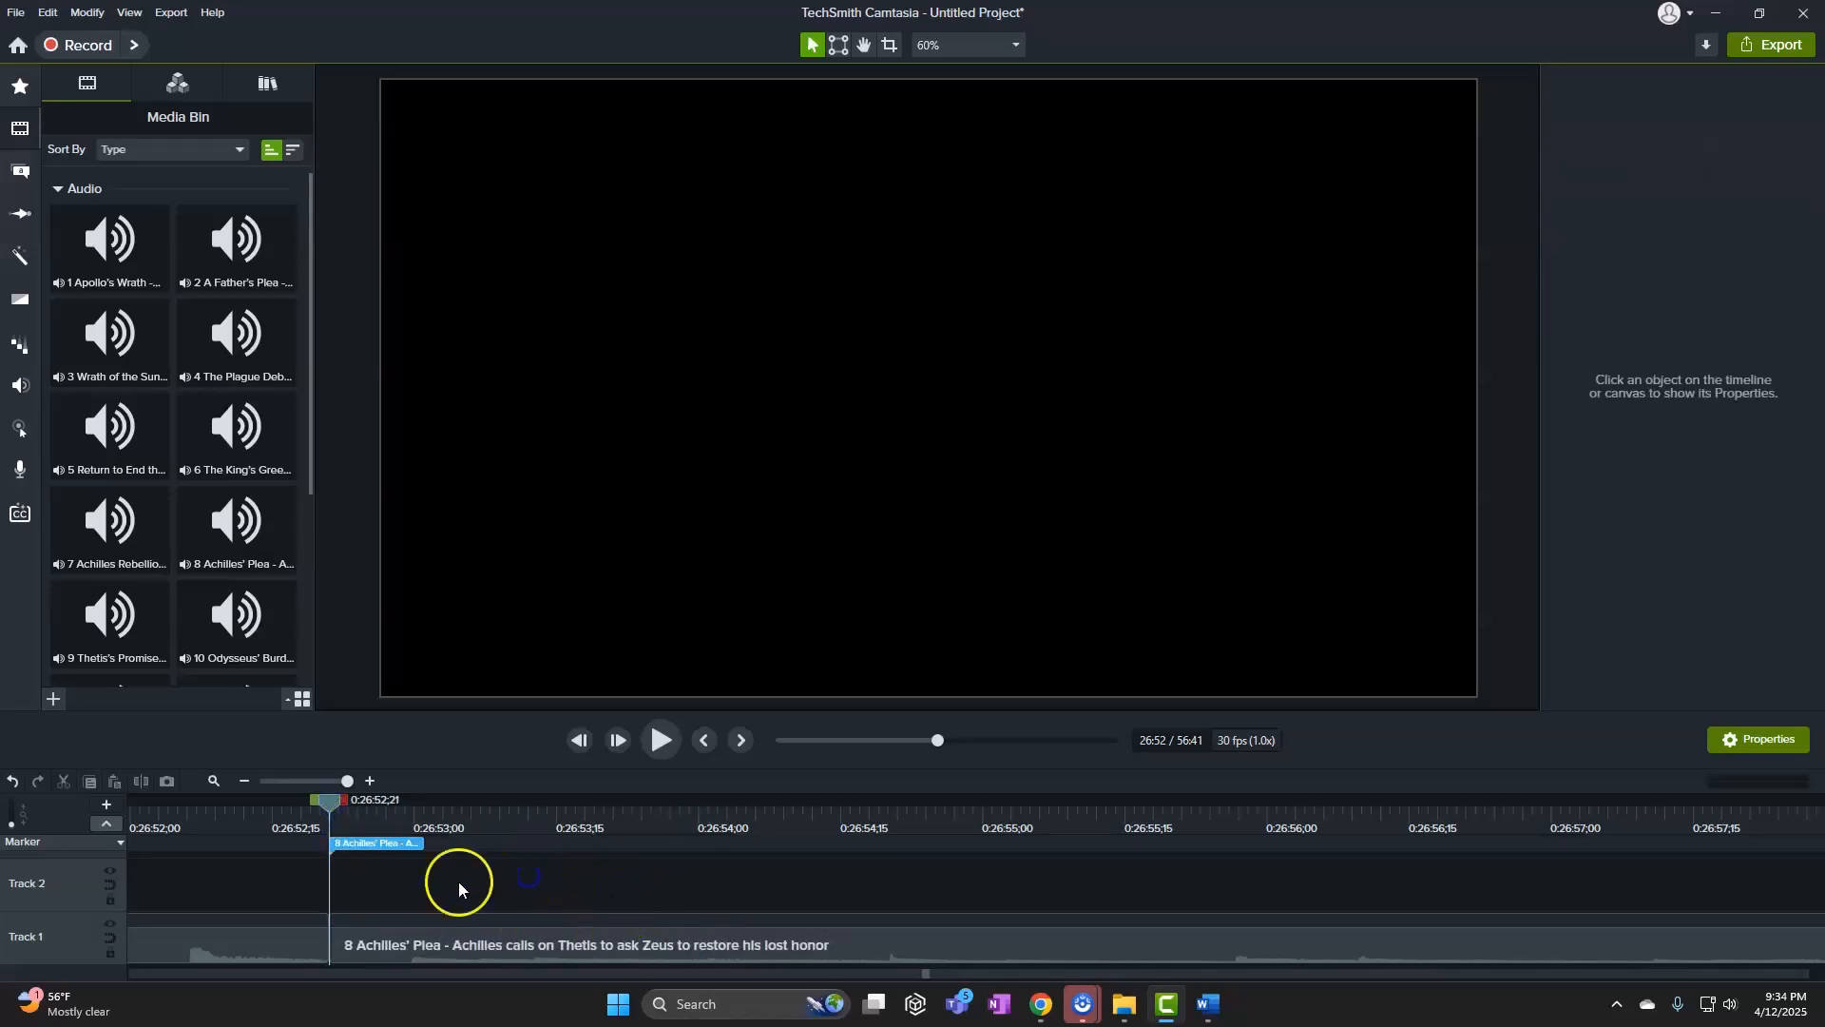
Add a marker for song 9, Thetis's Promise, at its clip start, 30:52
mouse_move(1207, 998)
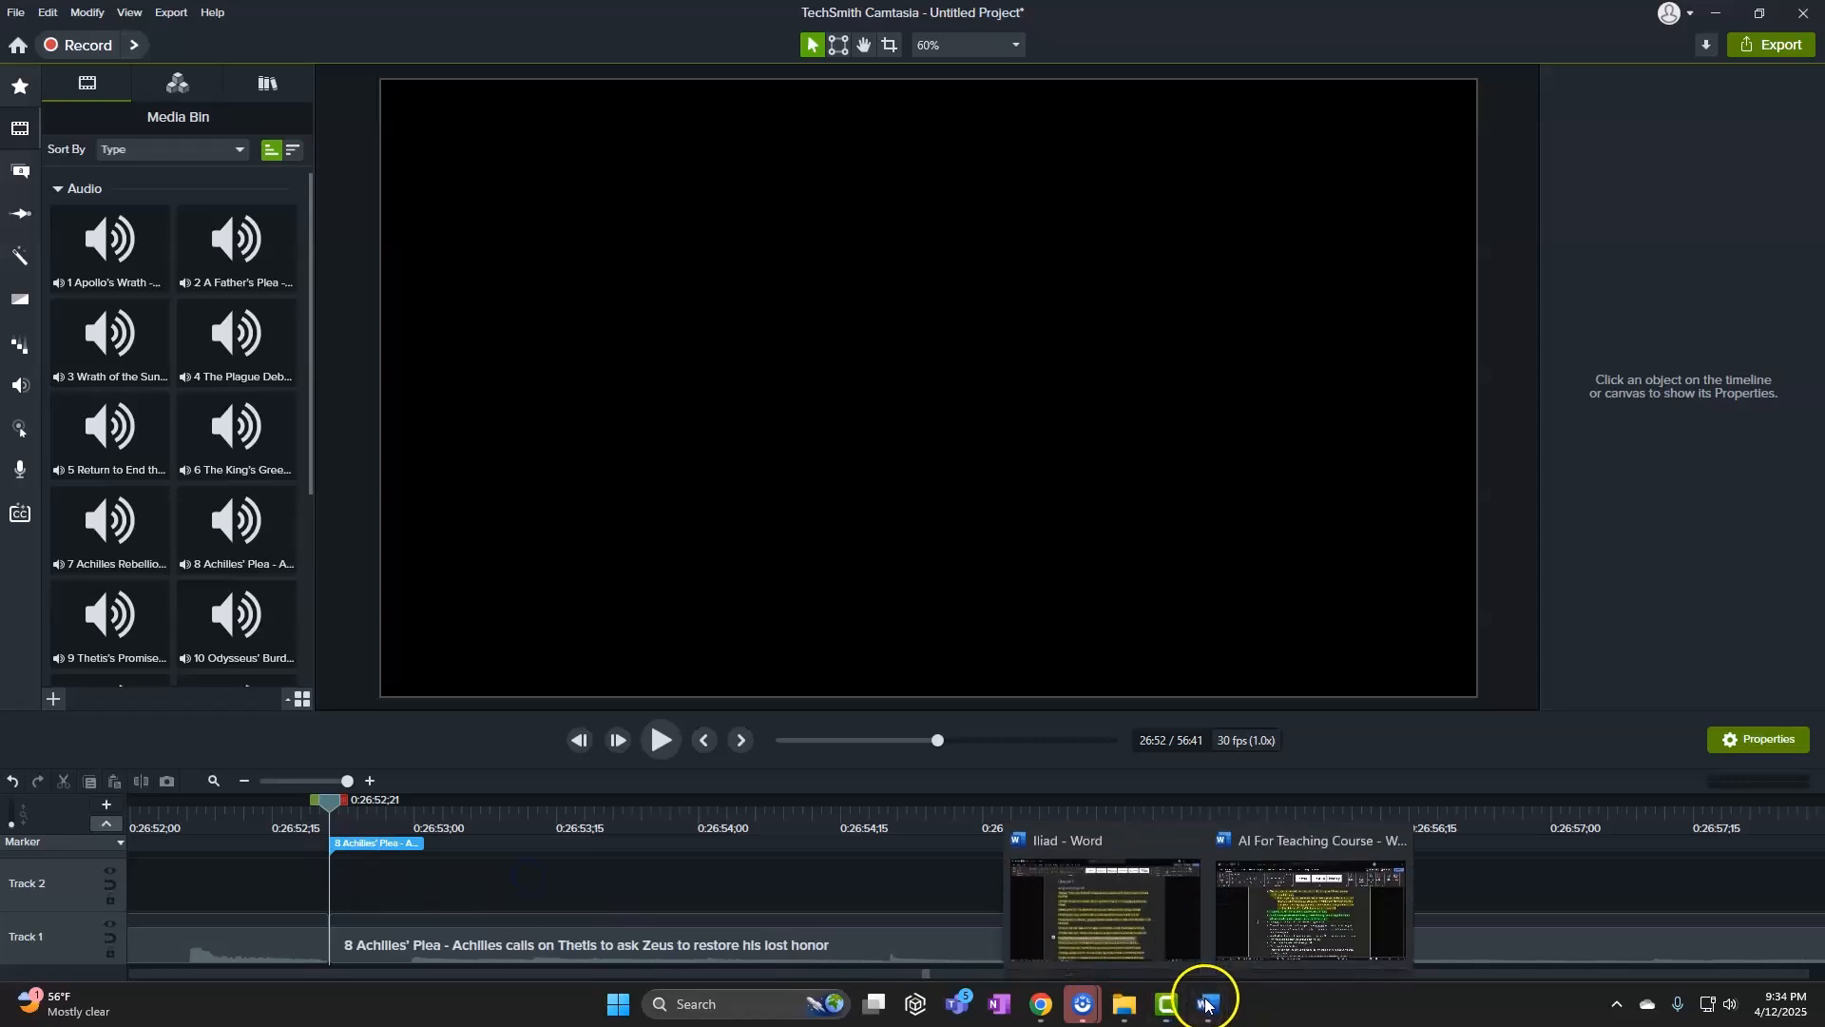
left_click(1172, 915)
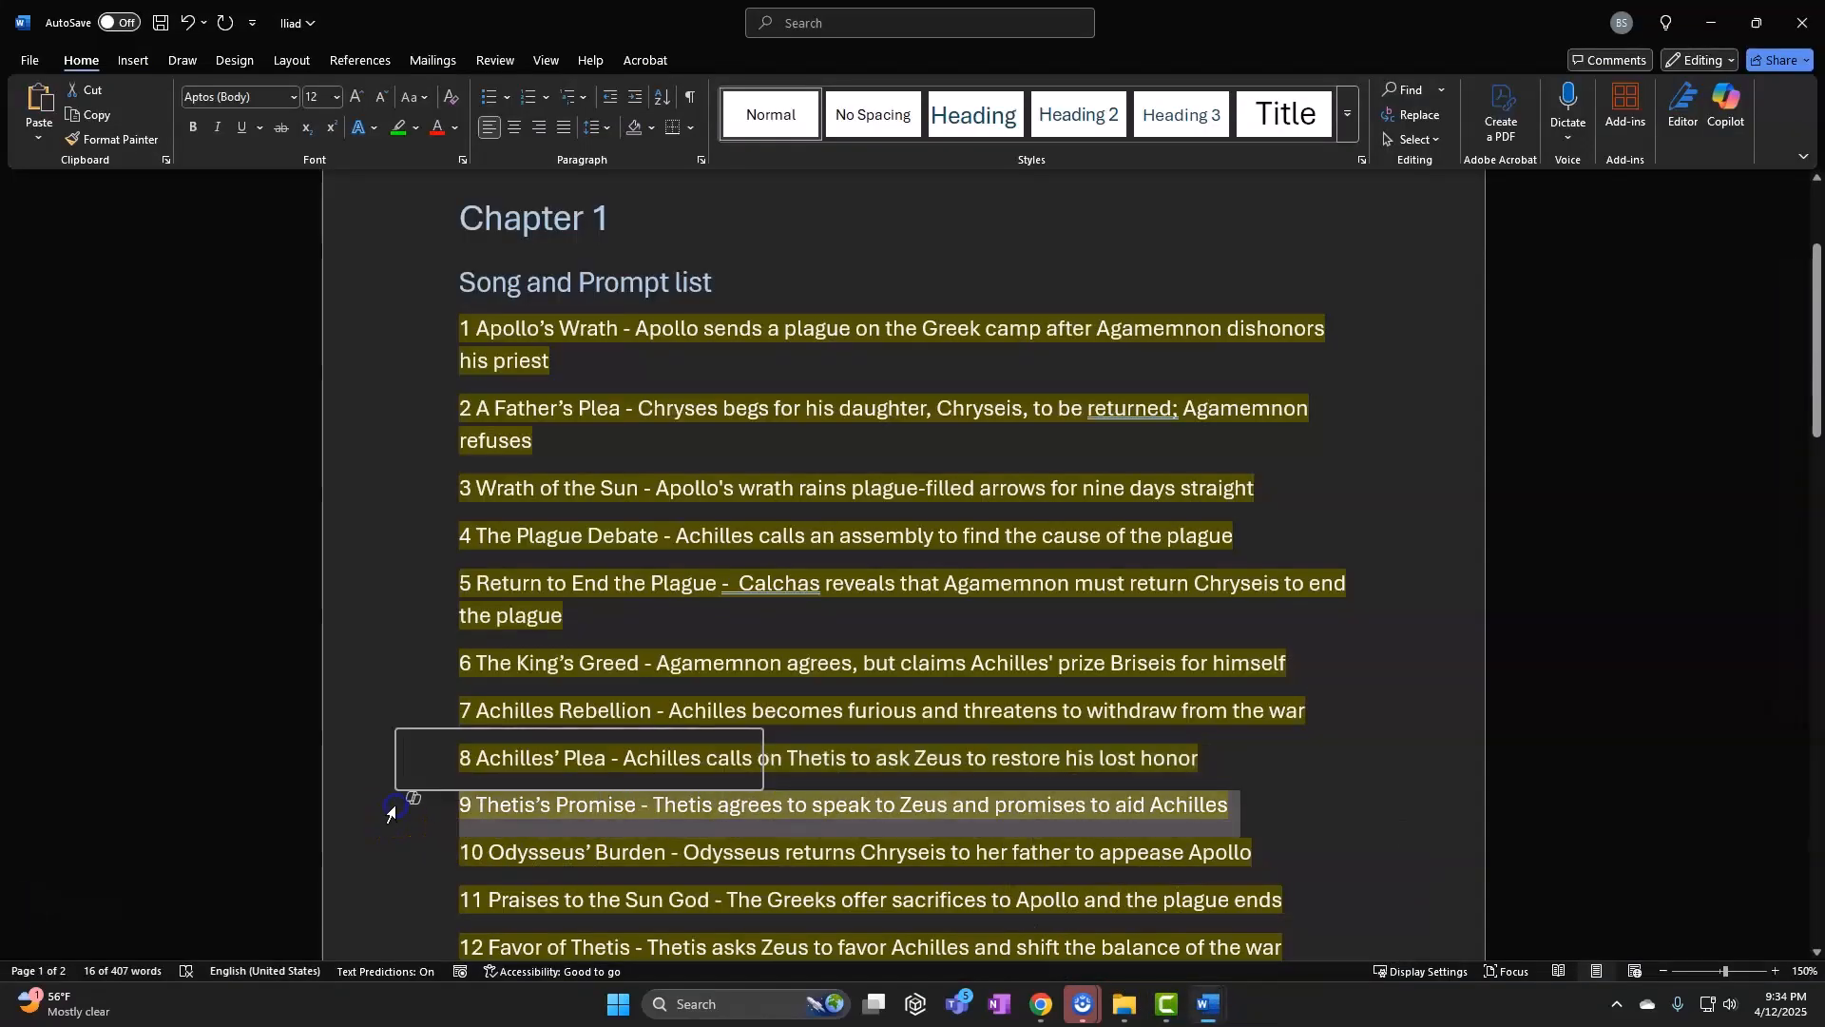
scroll(430, 656, "down", 4)
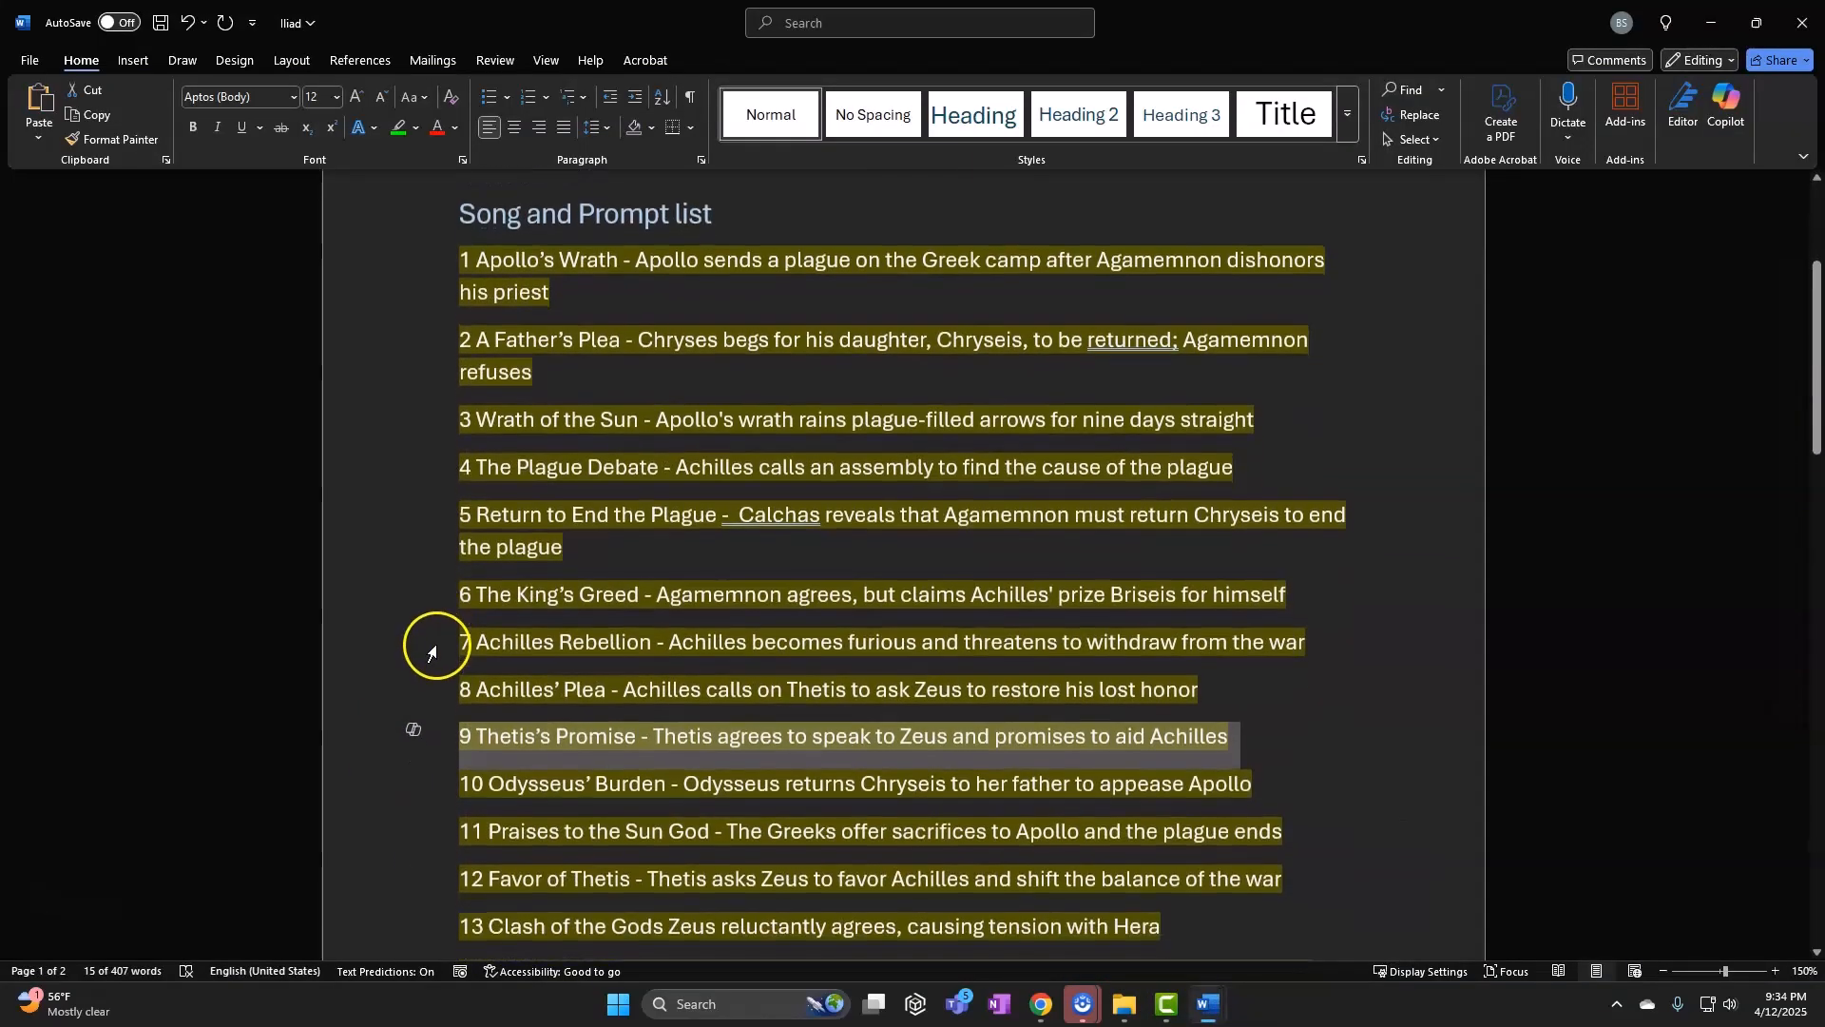
left_click(1165, 1002)
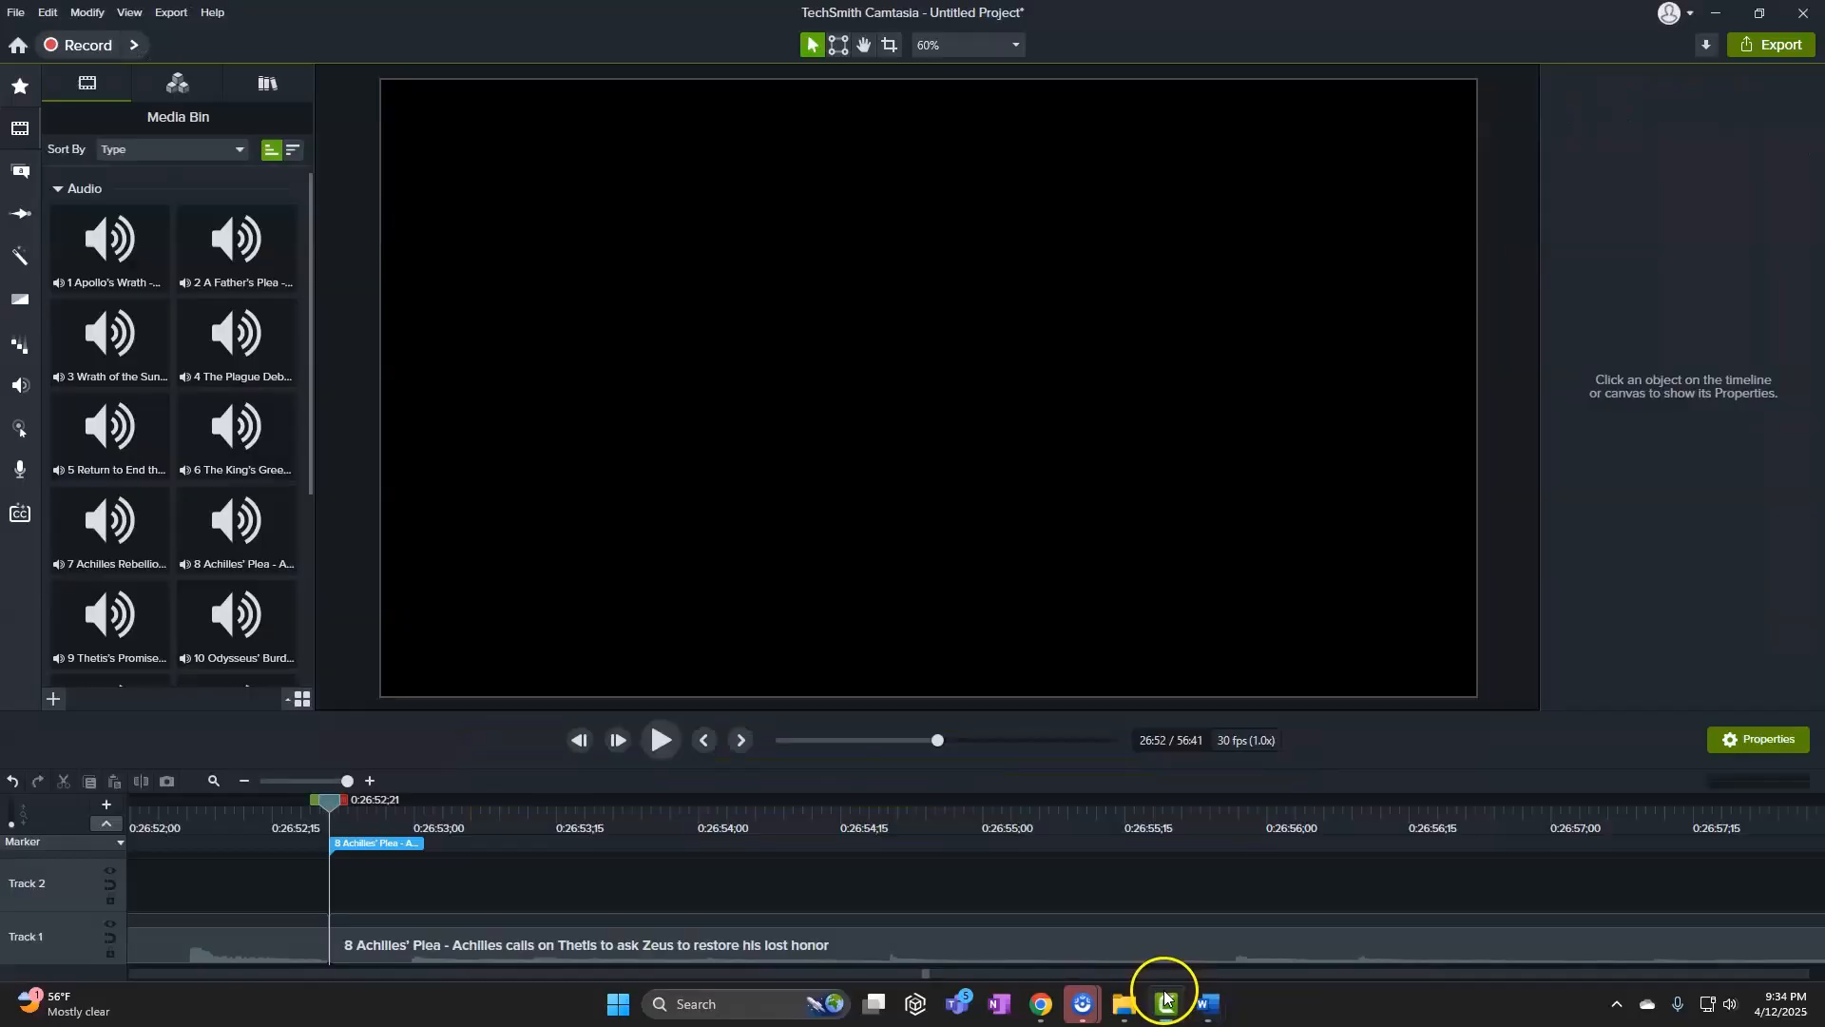
left_click(287, 780)
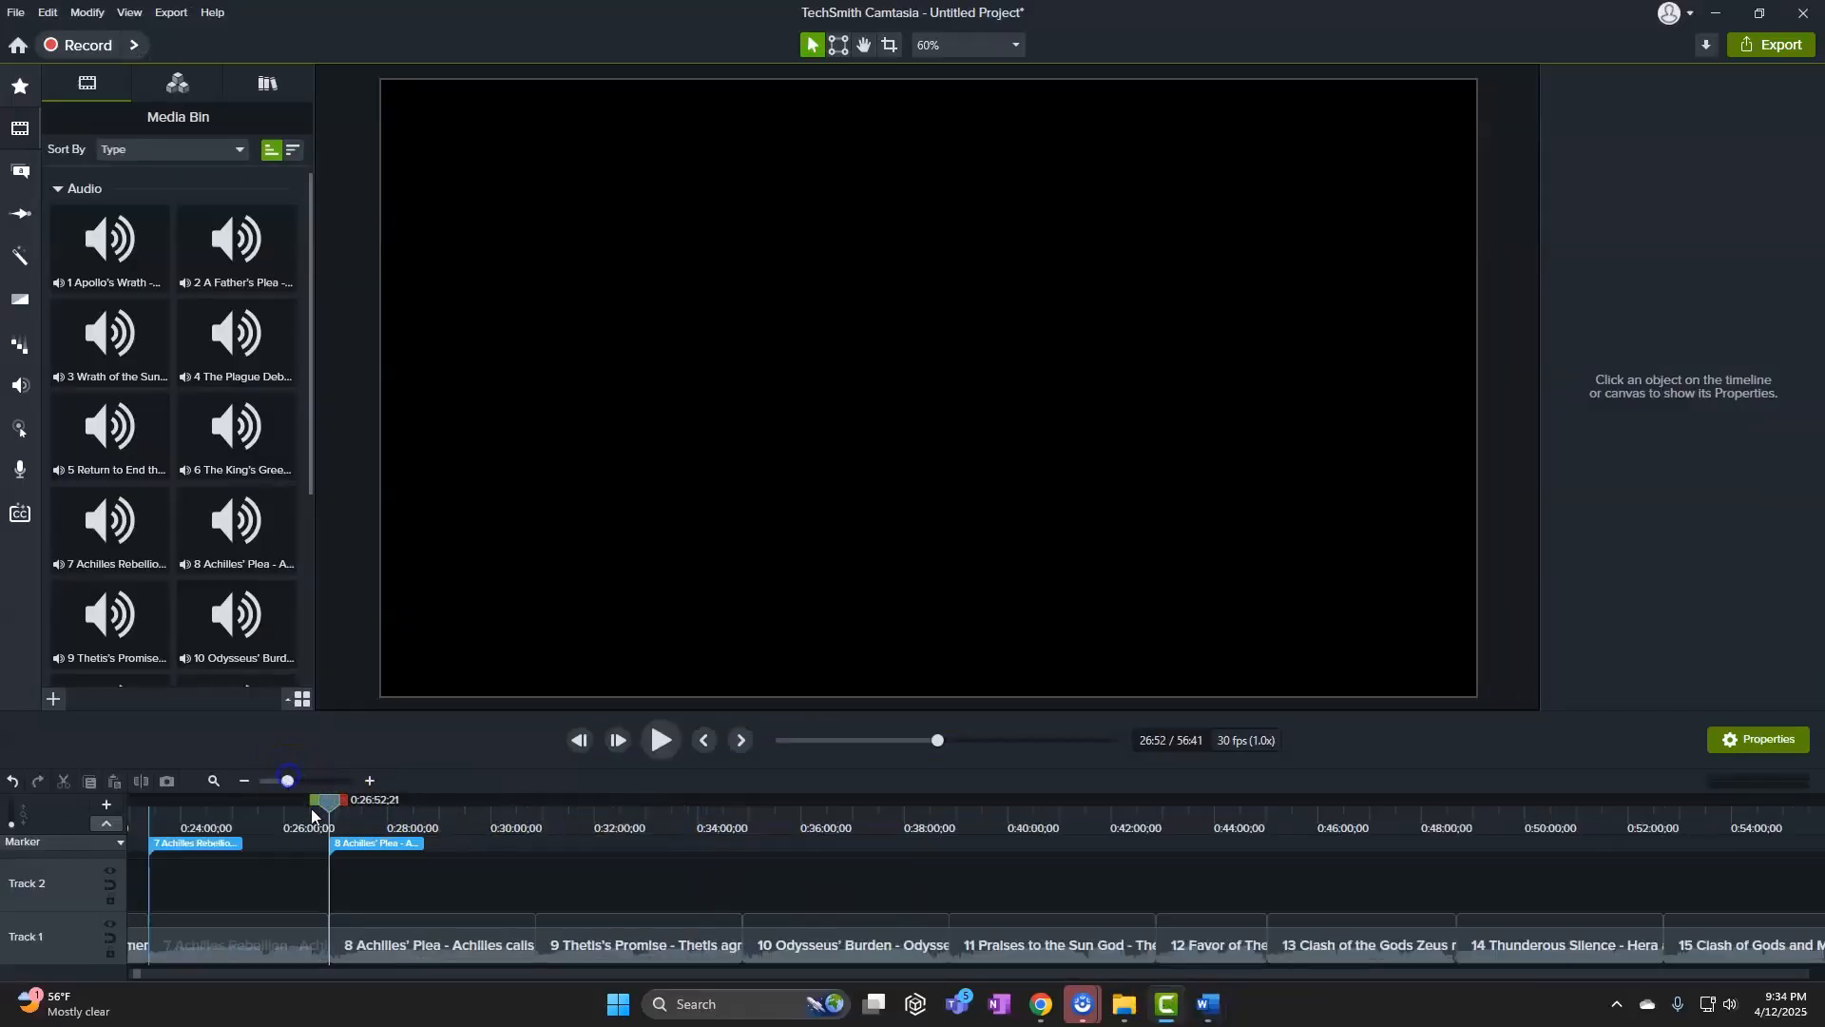
left_click_drag(327, 803, 543, 802)
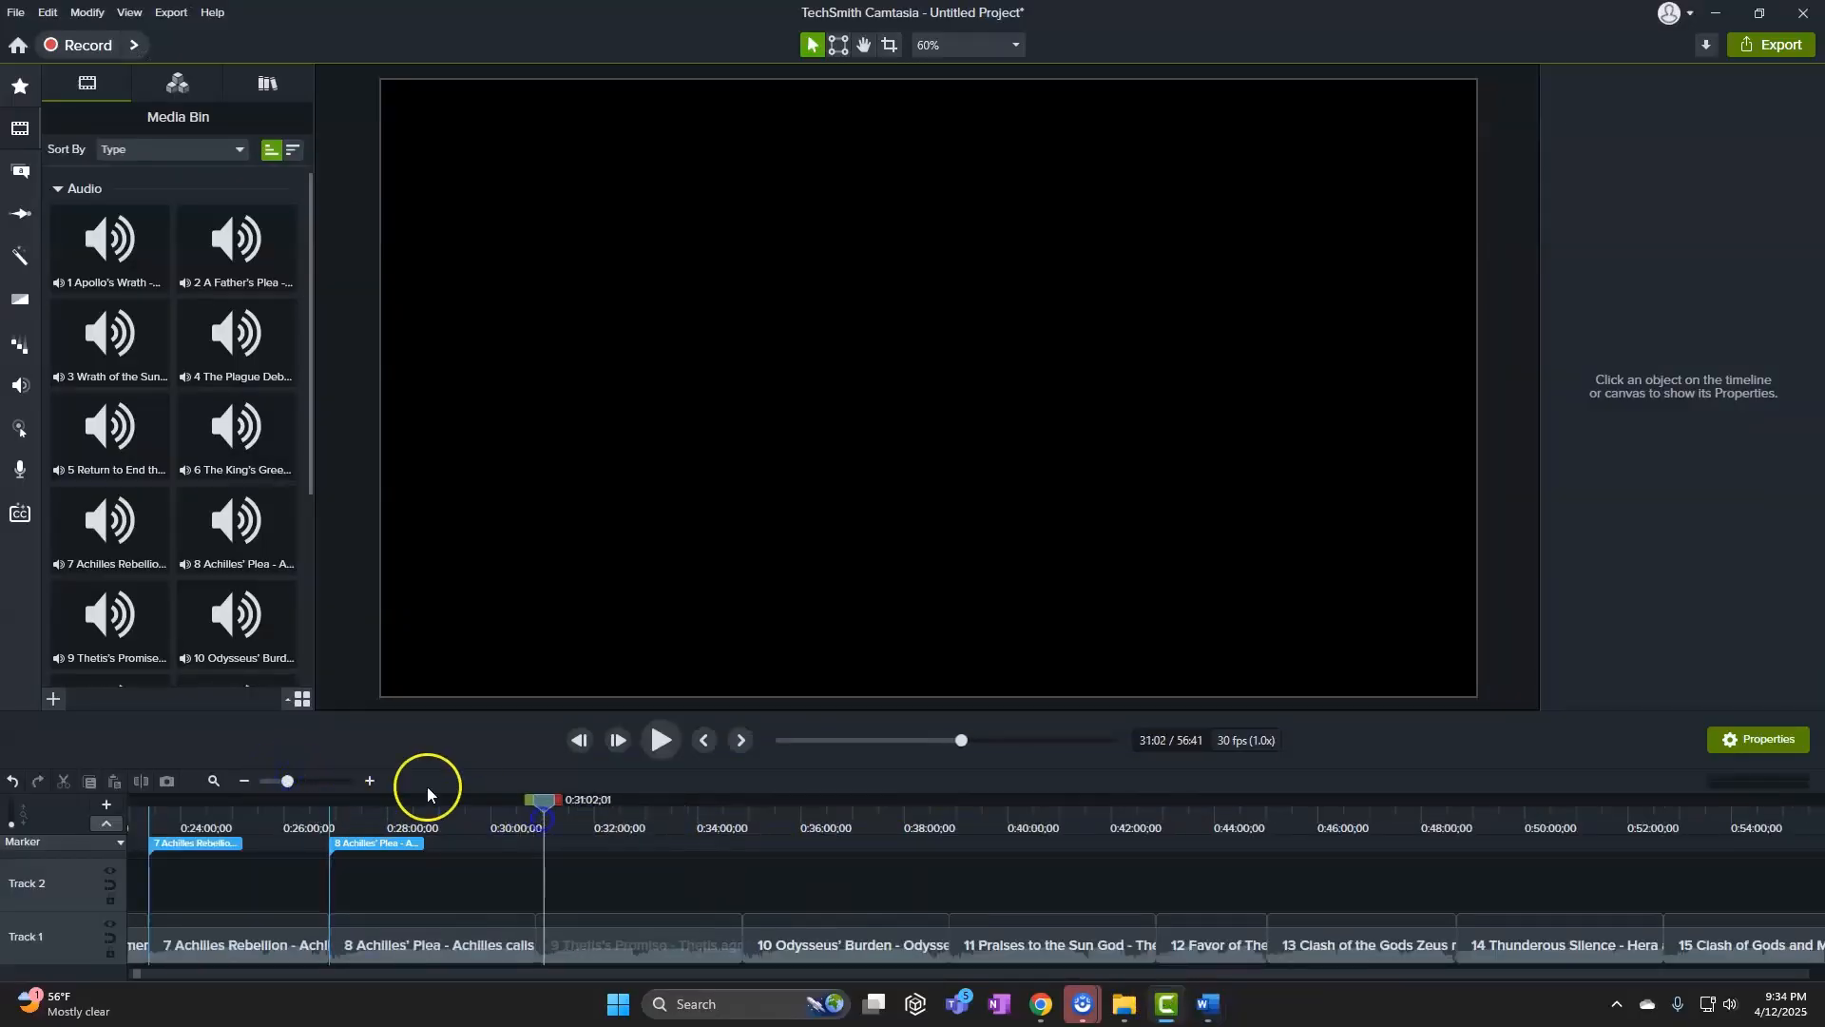
left_click_drag(293, 778, 360, 786)
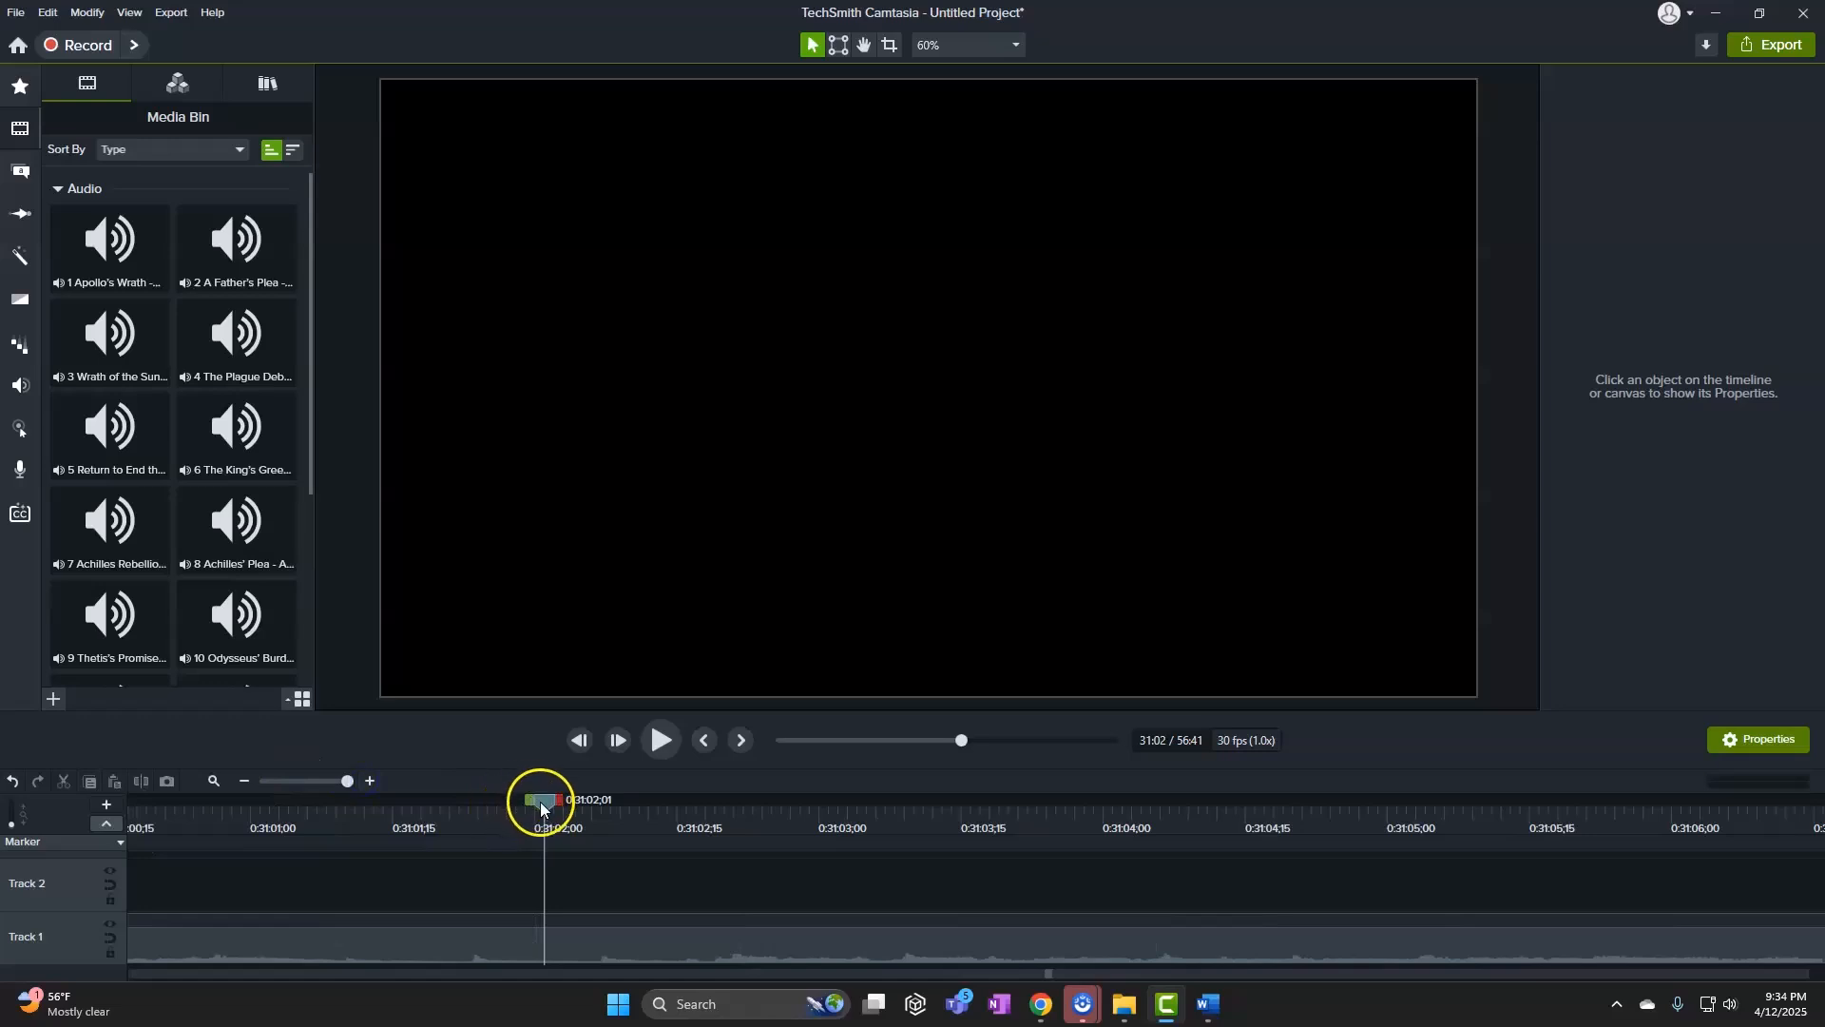
left_click_drag(542, 803, 607, 852)
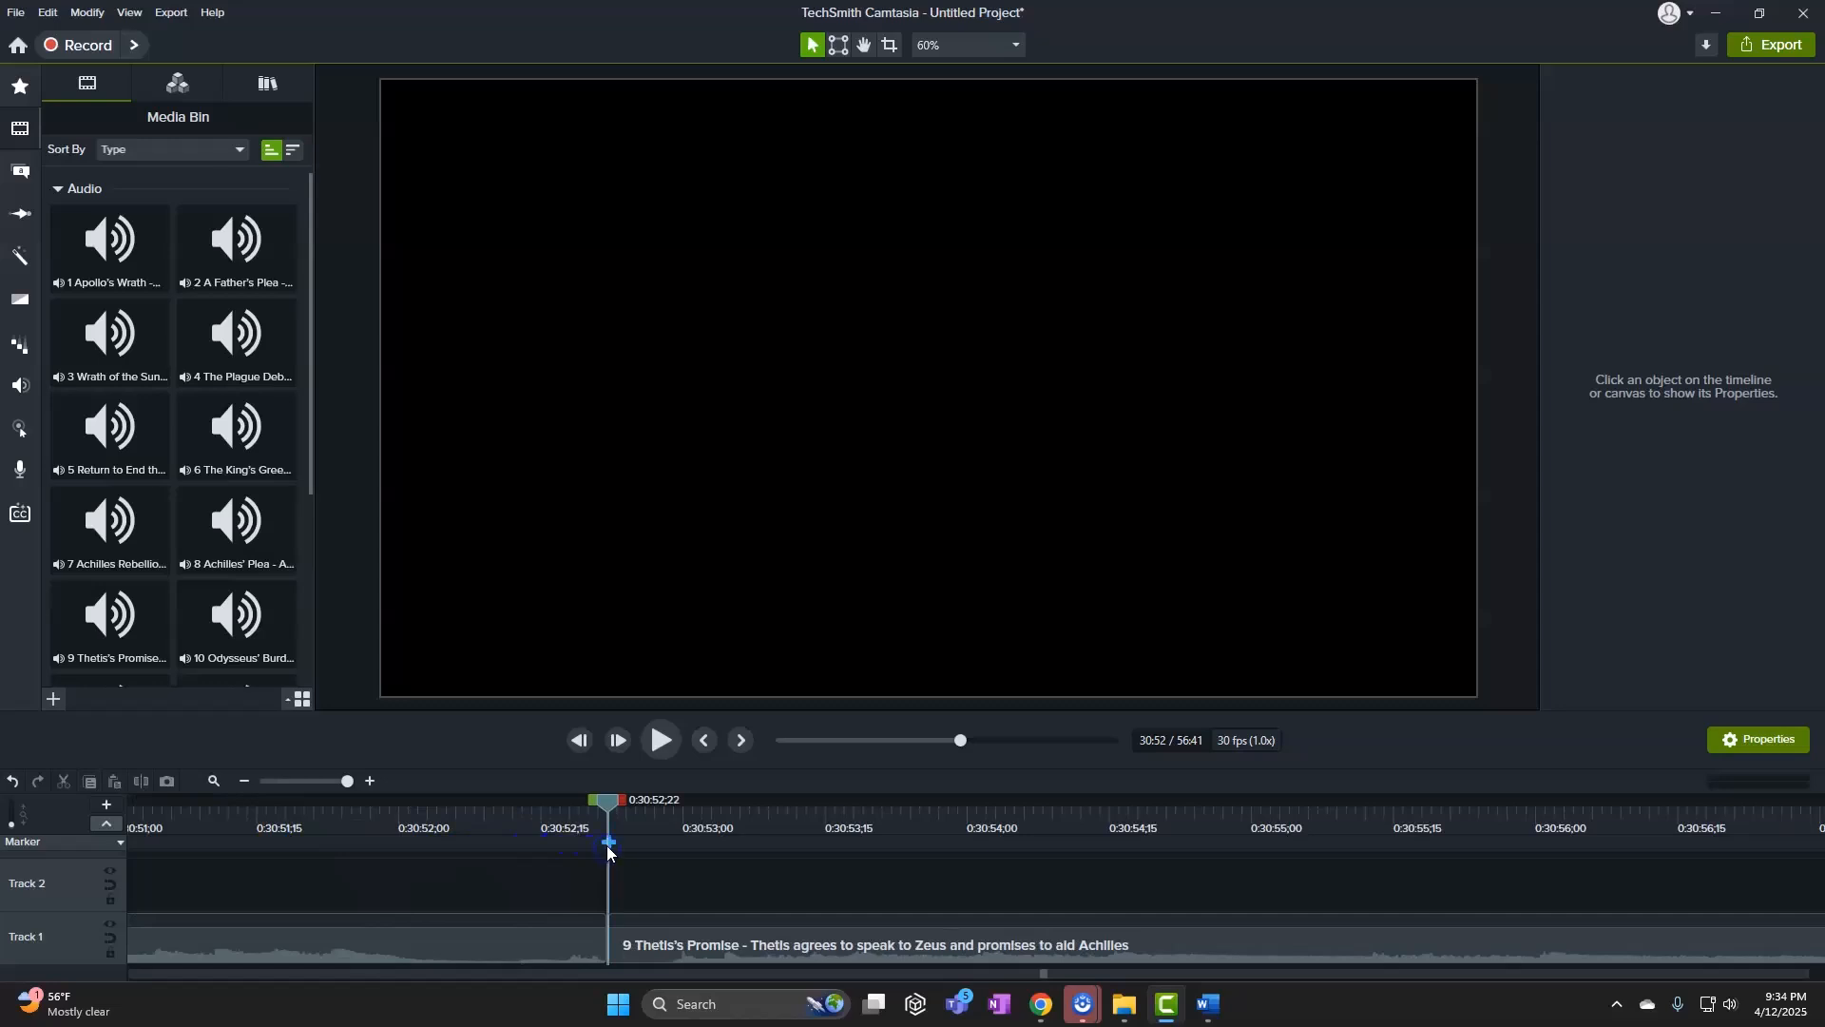
left_click(609, 844)
type("9 Thetis's Promise - Thetis agrees to sp")
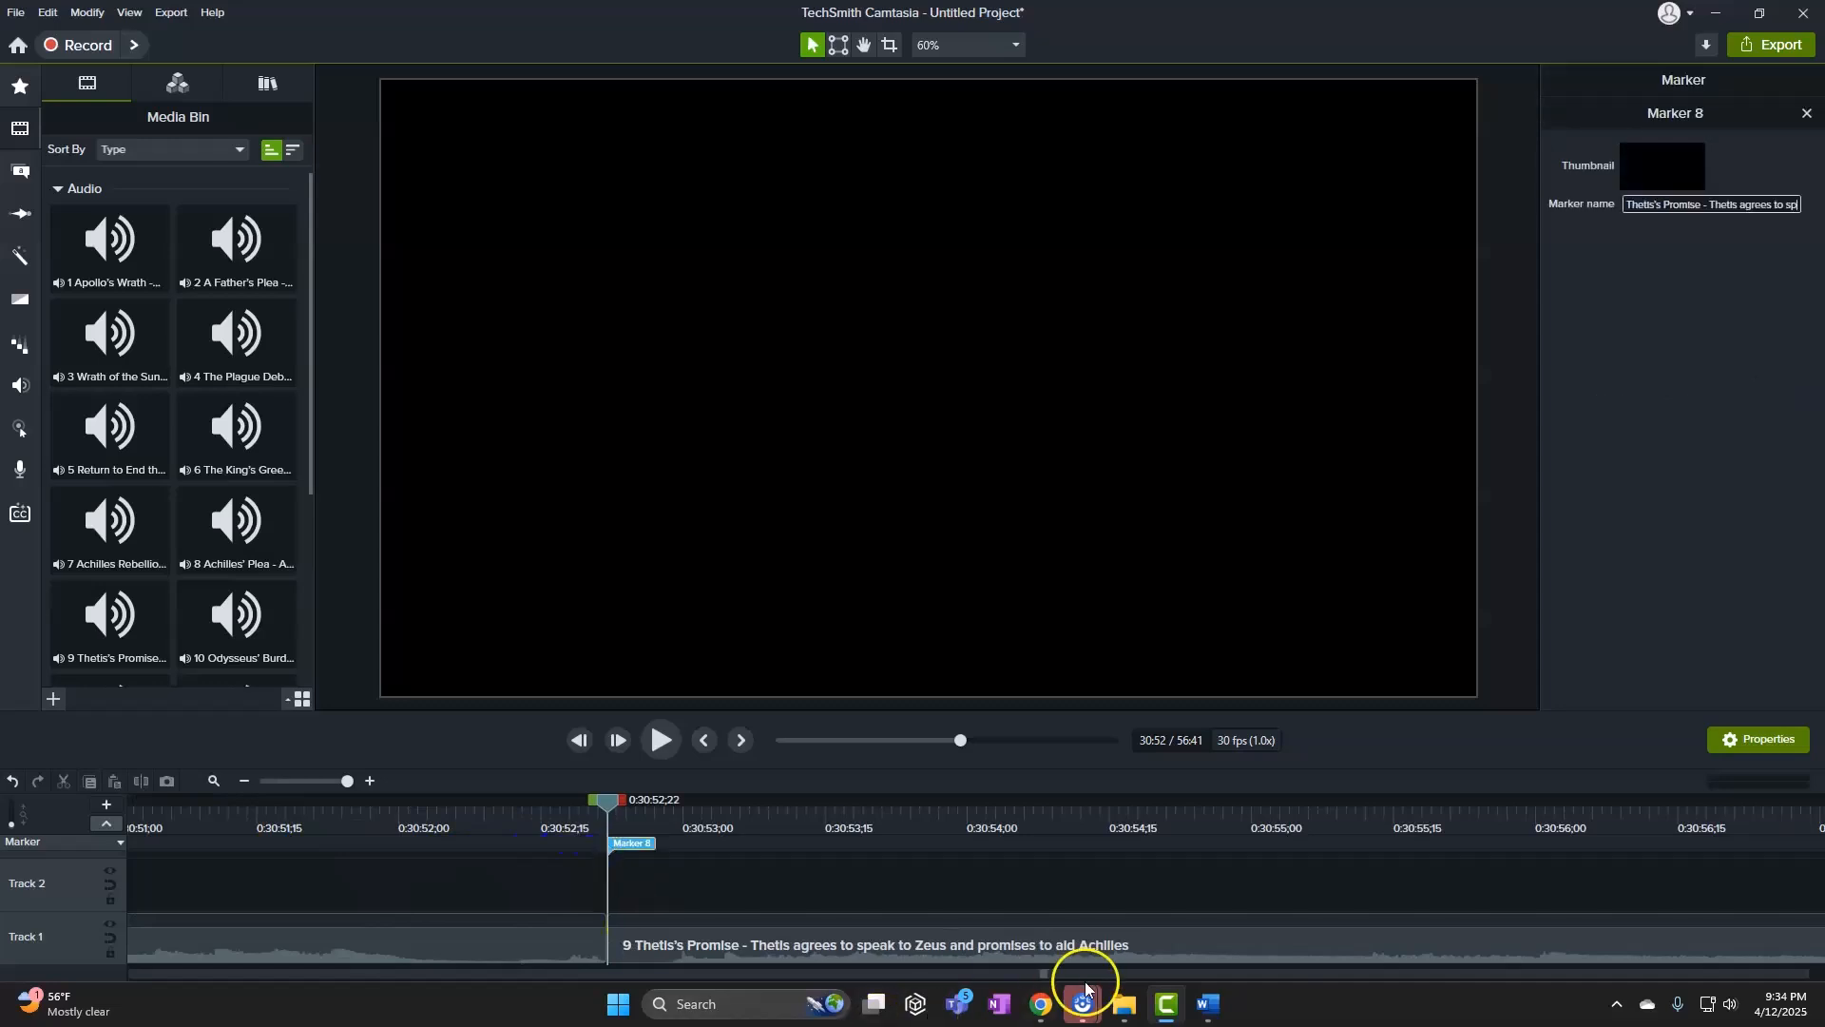
Copy line 10 and add the marker '10 Odysseus' Burden' at song 10's start, 34:52
left_click(1208, 1003)
left_click(1068, 888)
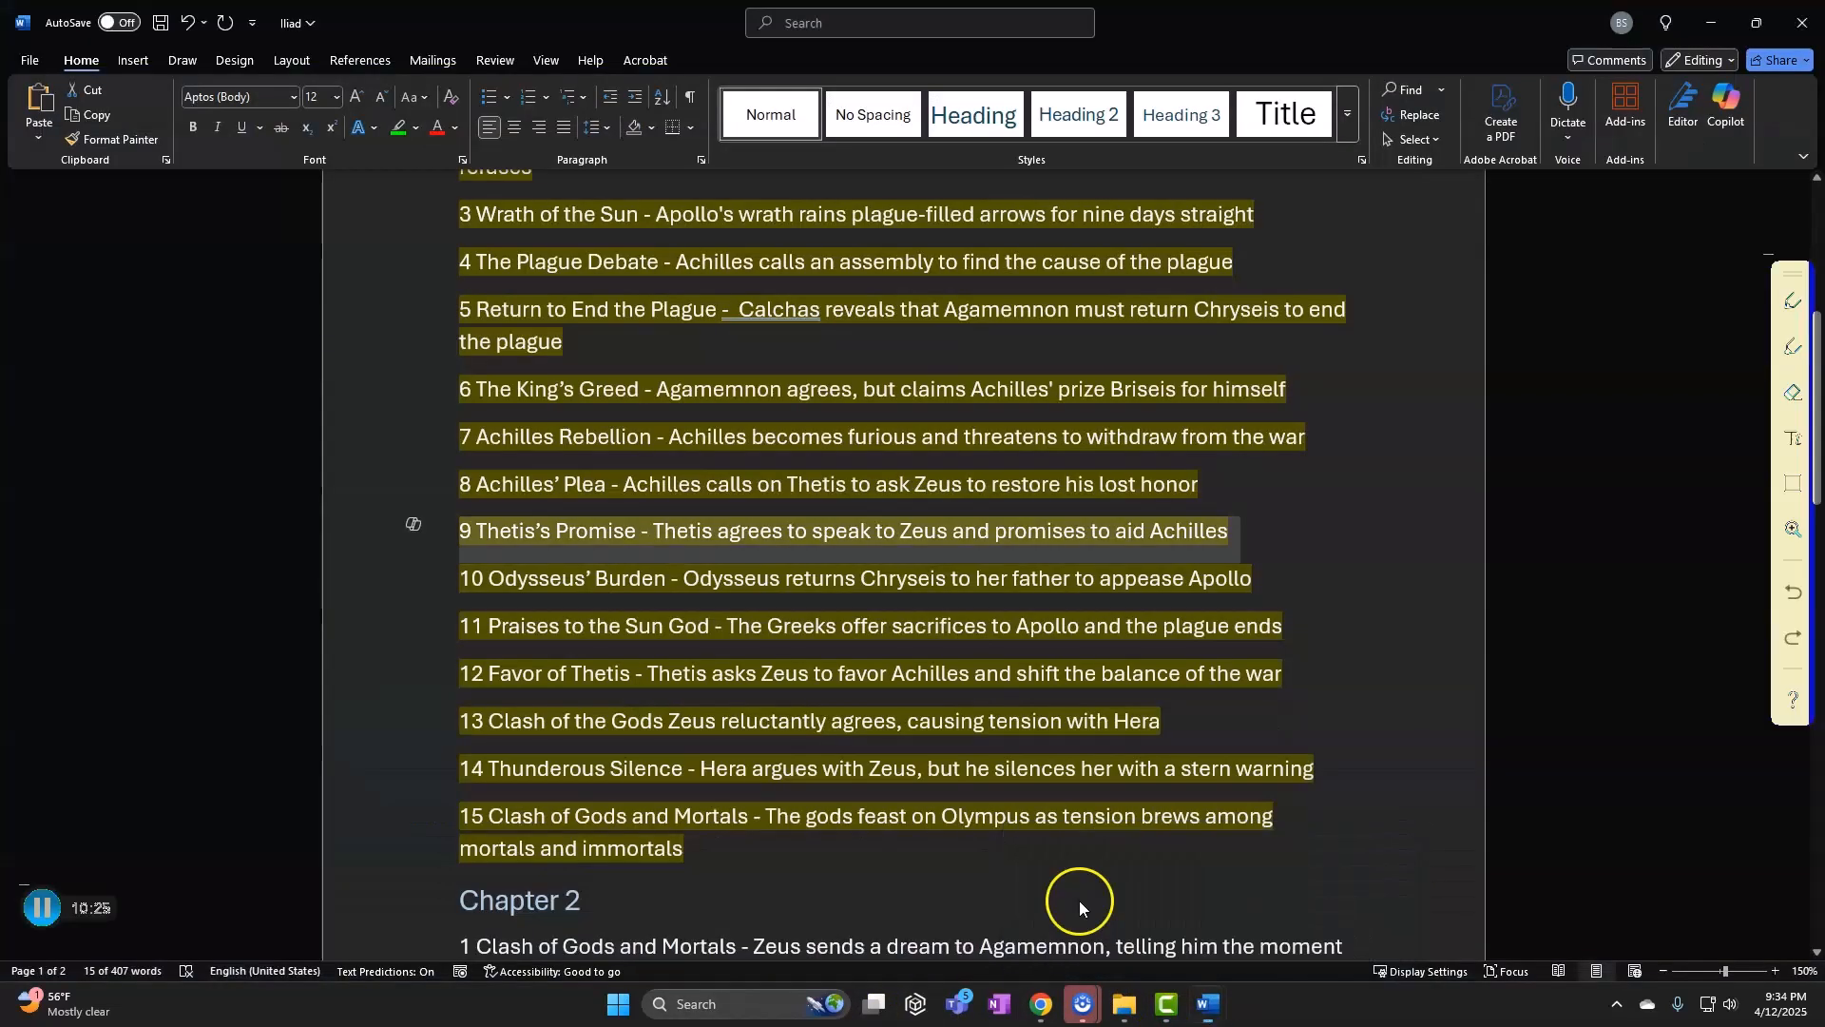
left_click(384, 600)
left_click(1166, 1003)
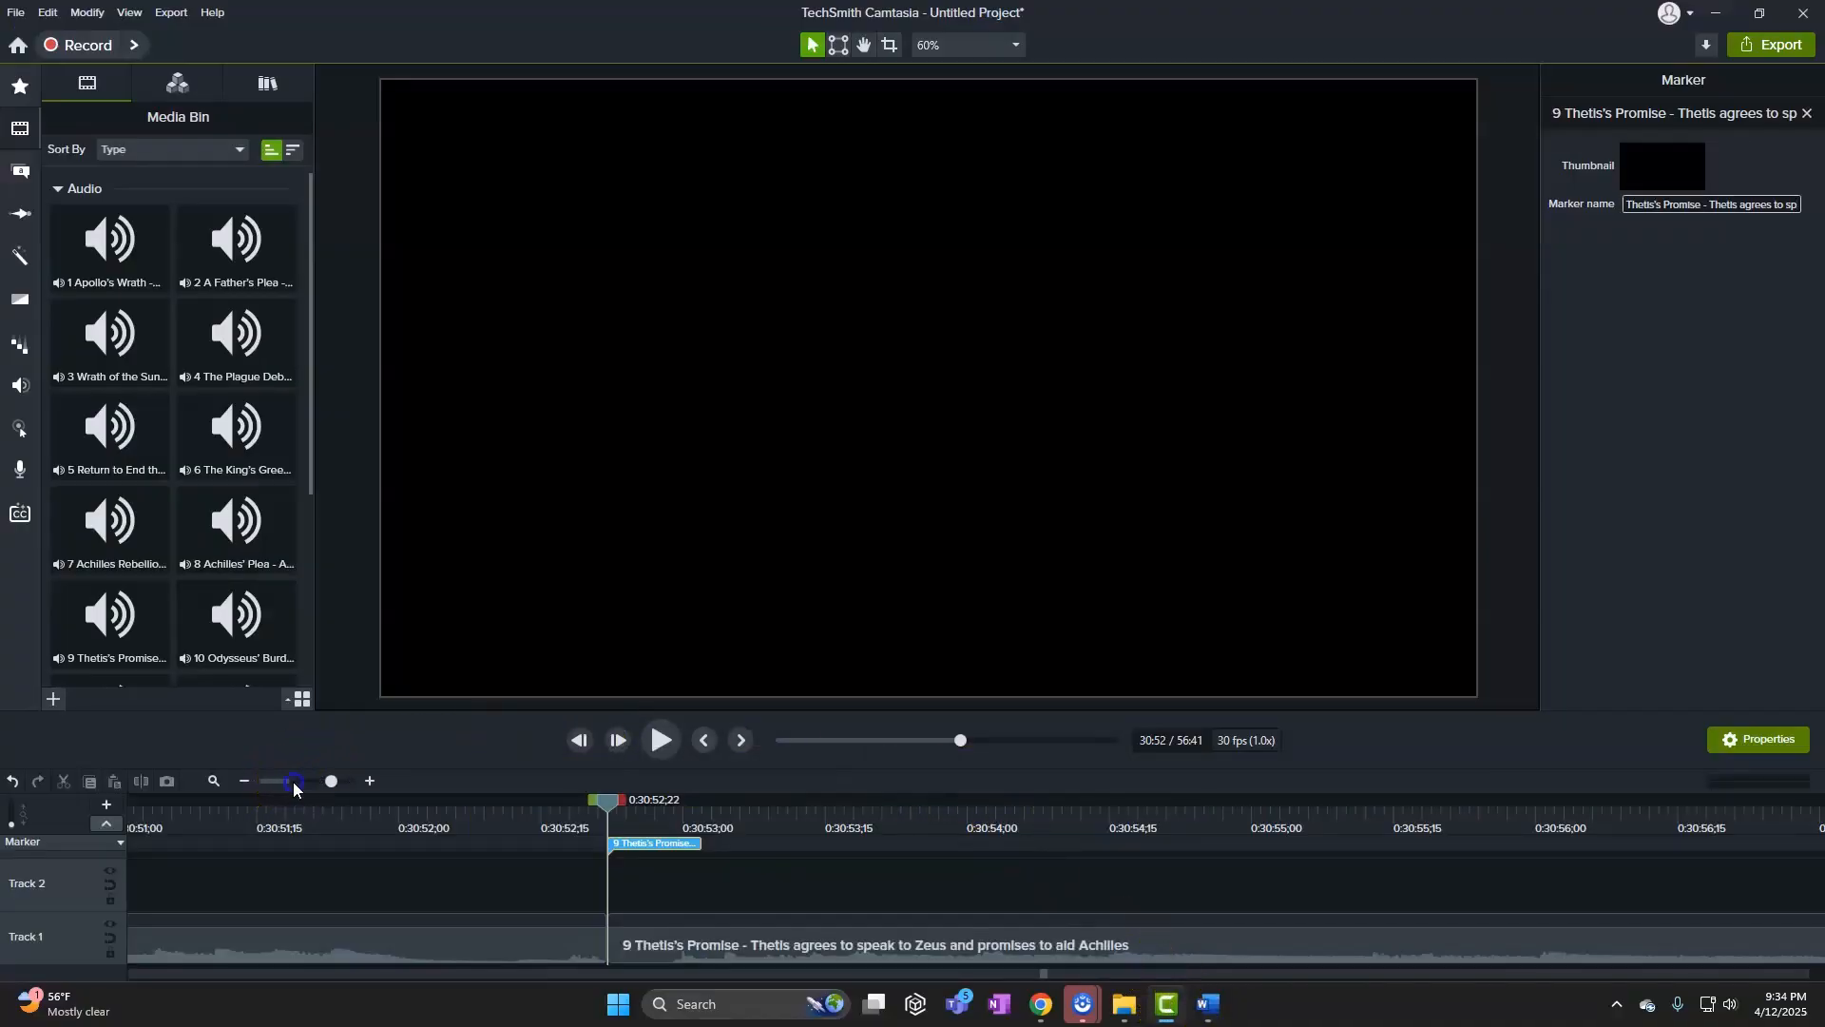
left_click(293, 783)
left_click_drag(612, 802, 937, 845)
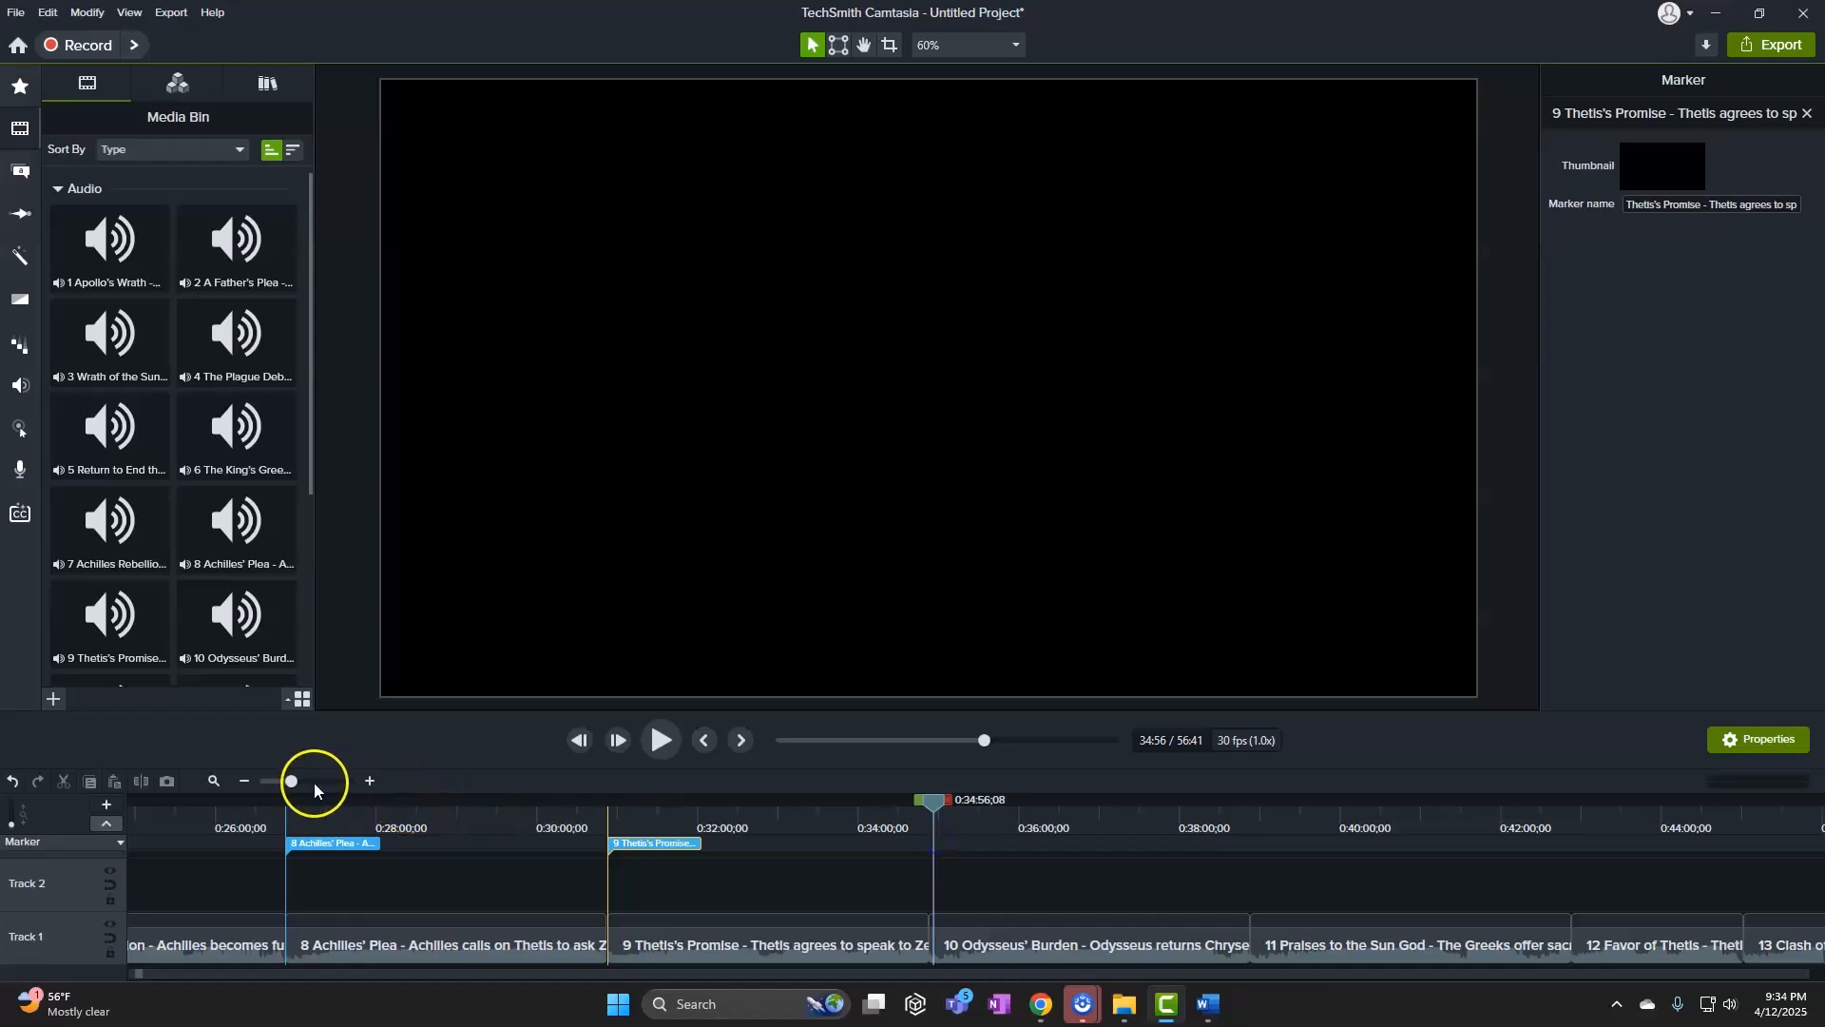
left_click_drag(292, 781, 348, 781)
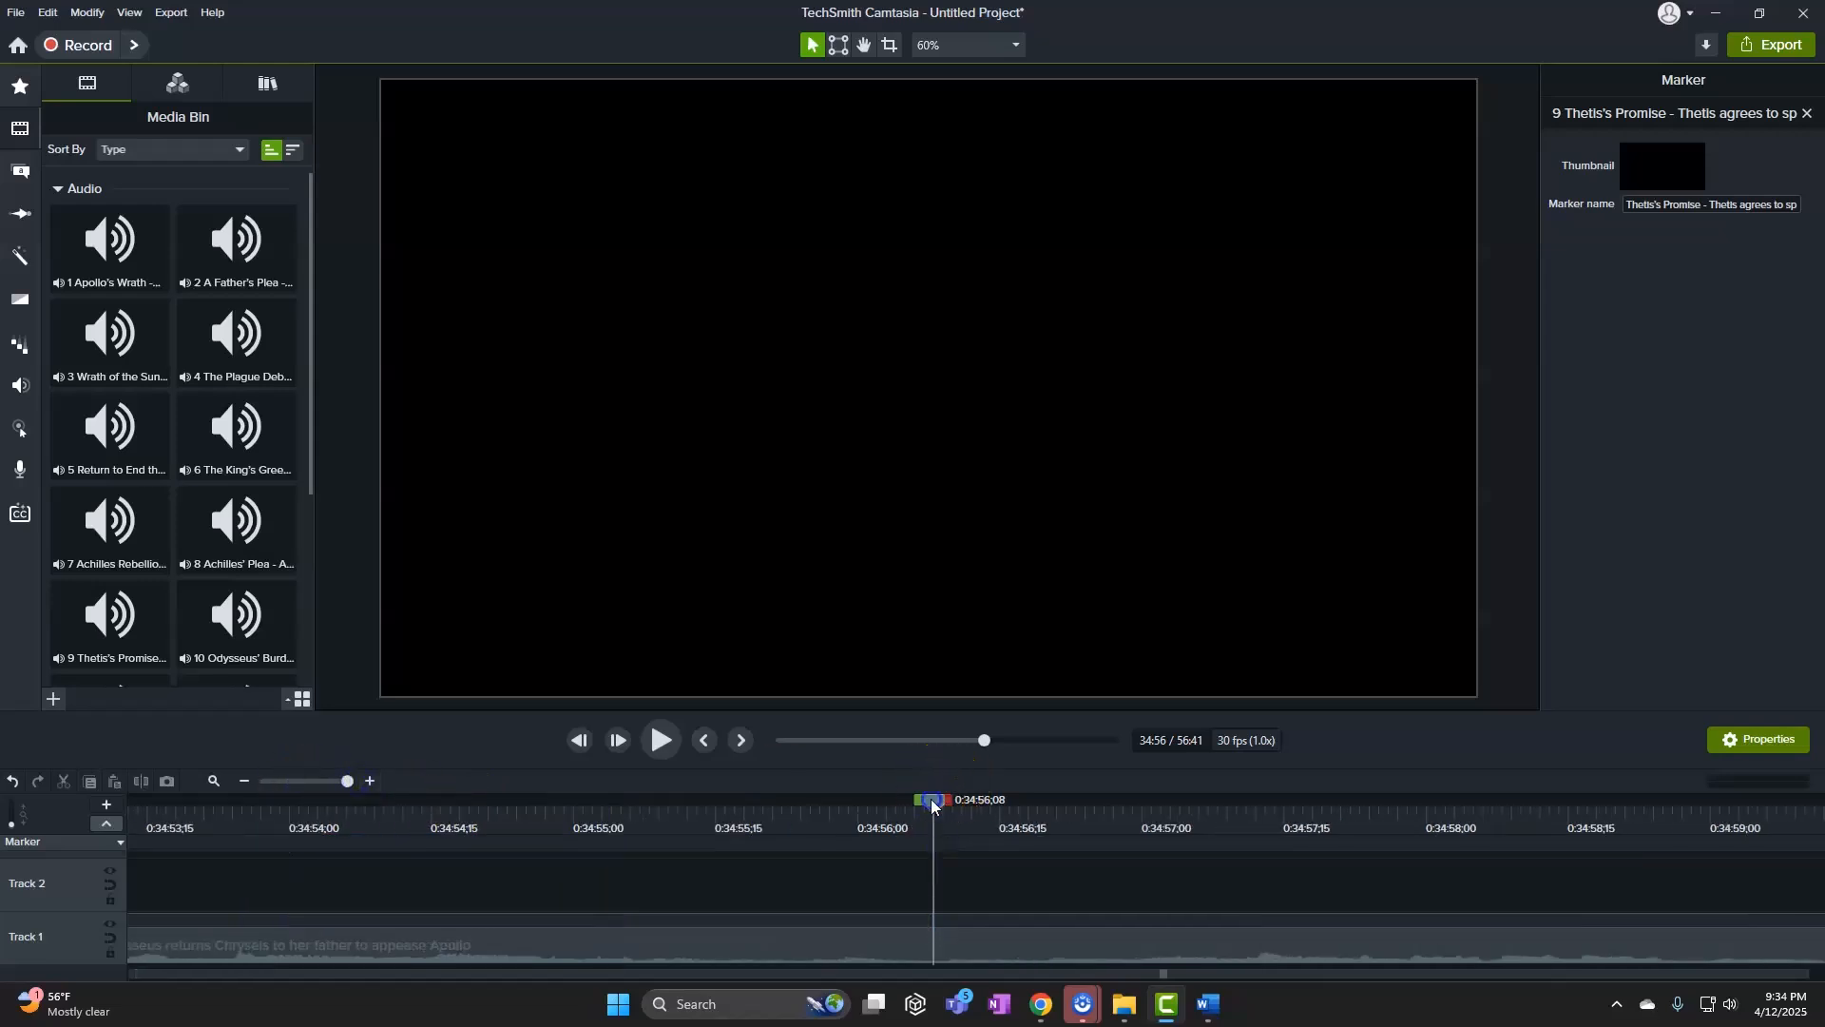
left_click_drag(932, 806, 365, 887)
left_click(363, 844)
type("10 Odysseus' Burden - Odysseus returns C")
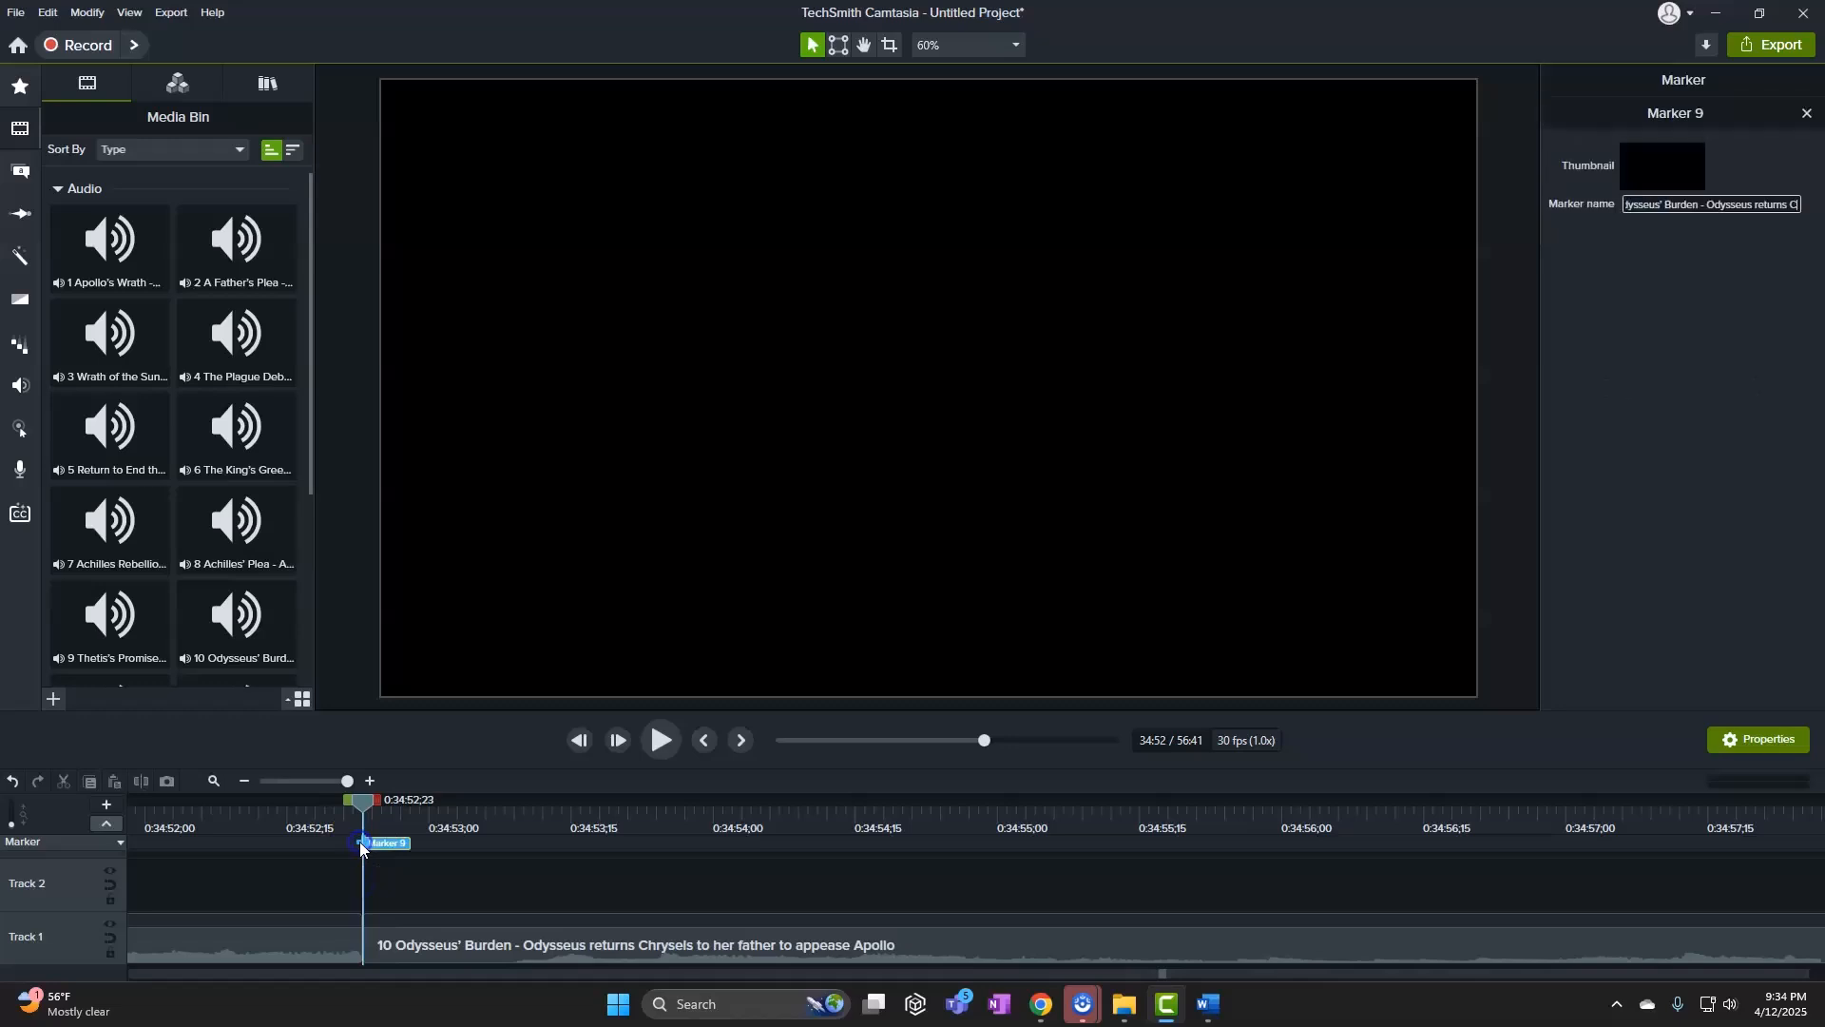
Copy line 11, Praises to the Sun God, and set the playhead at clip 11's start
mouse_move(1203, 1004)
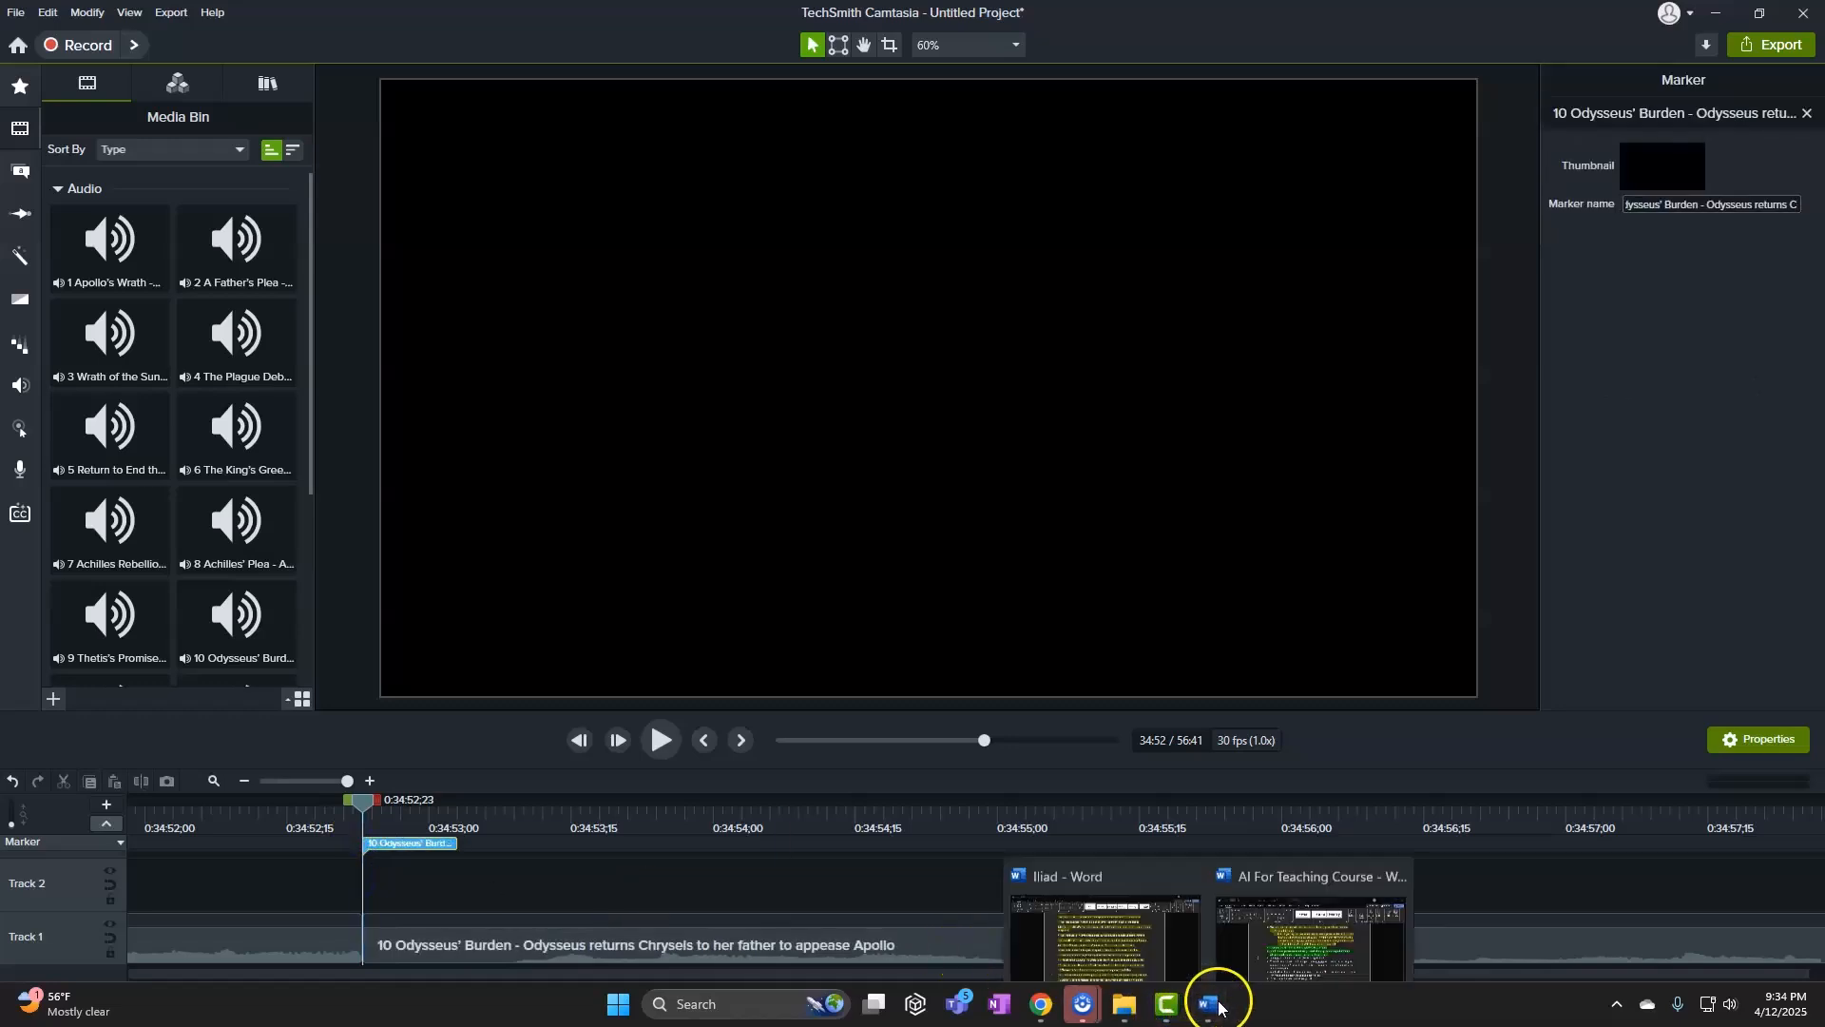
left_click(1132, 904)
left_click(380, 644)
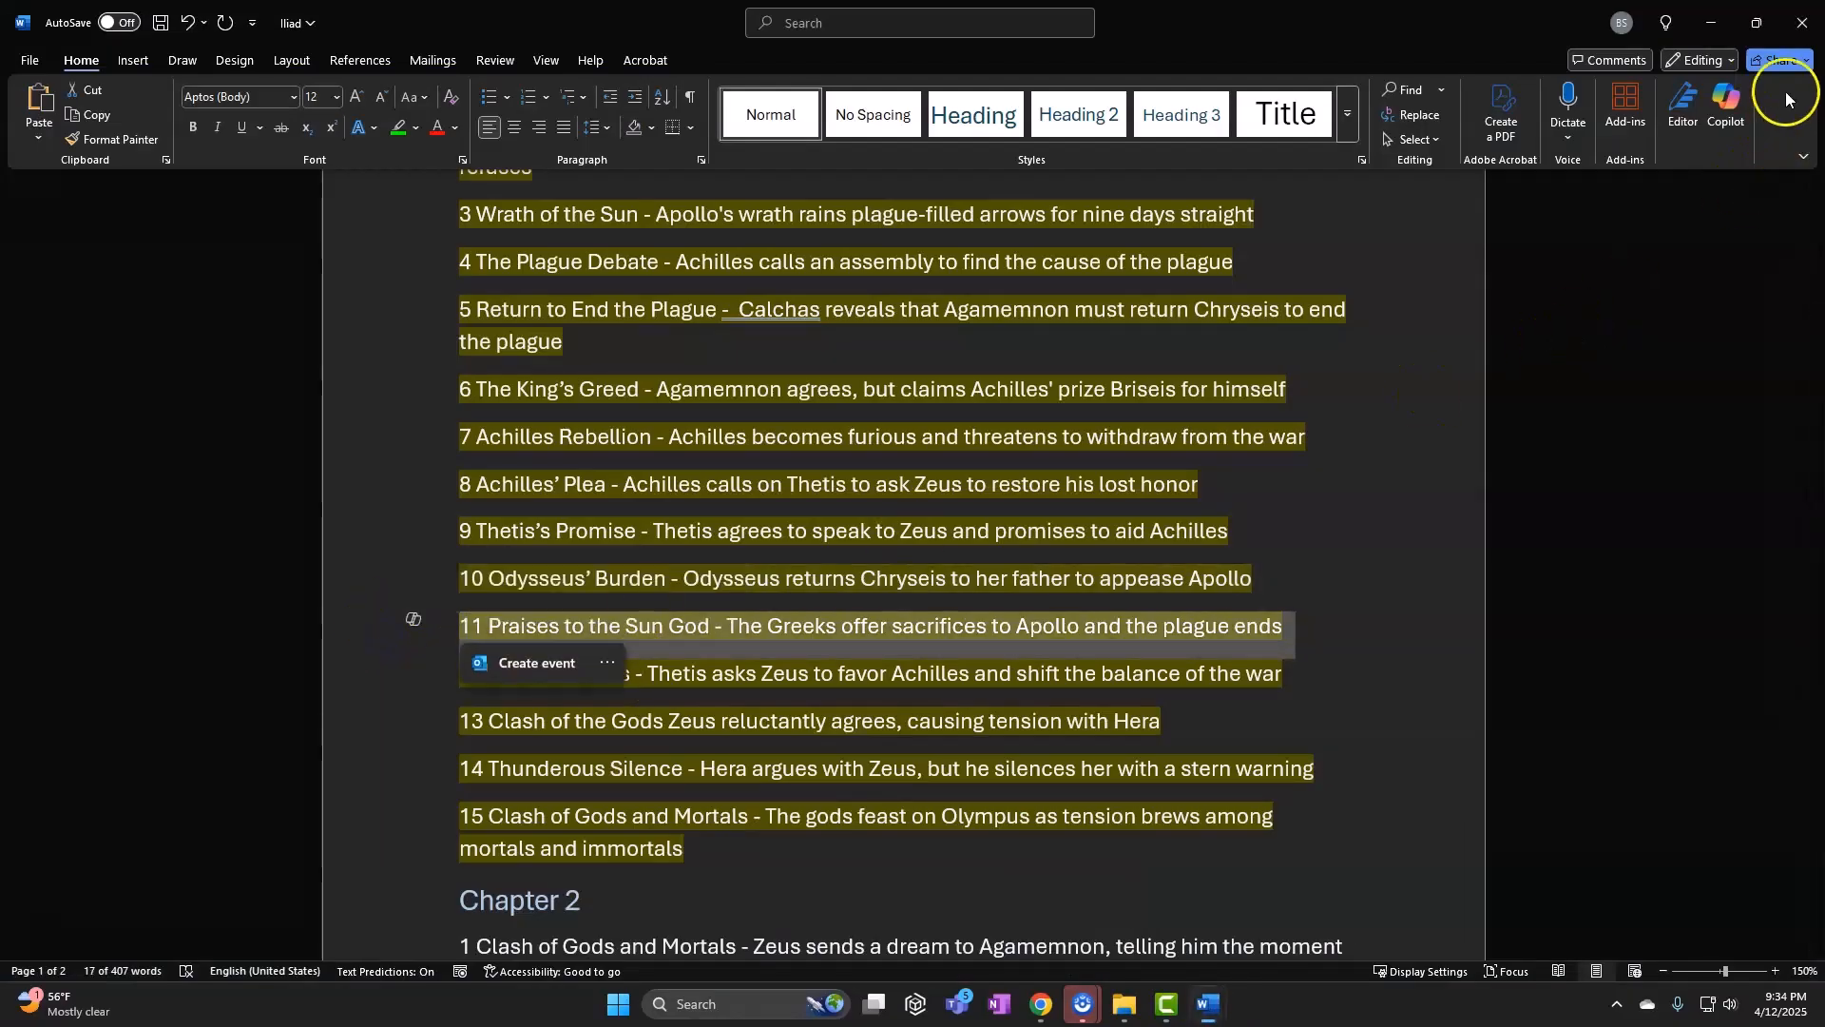
left_click(1716, 24)
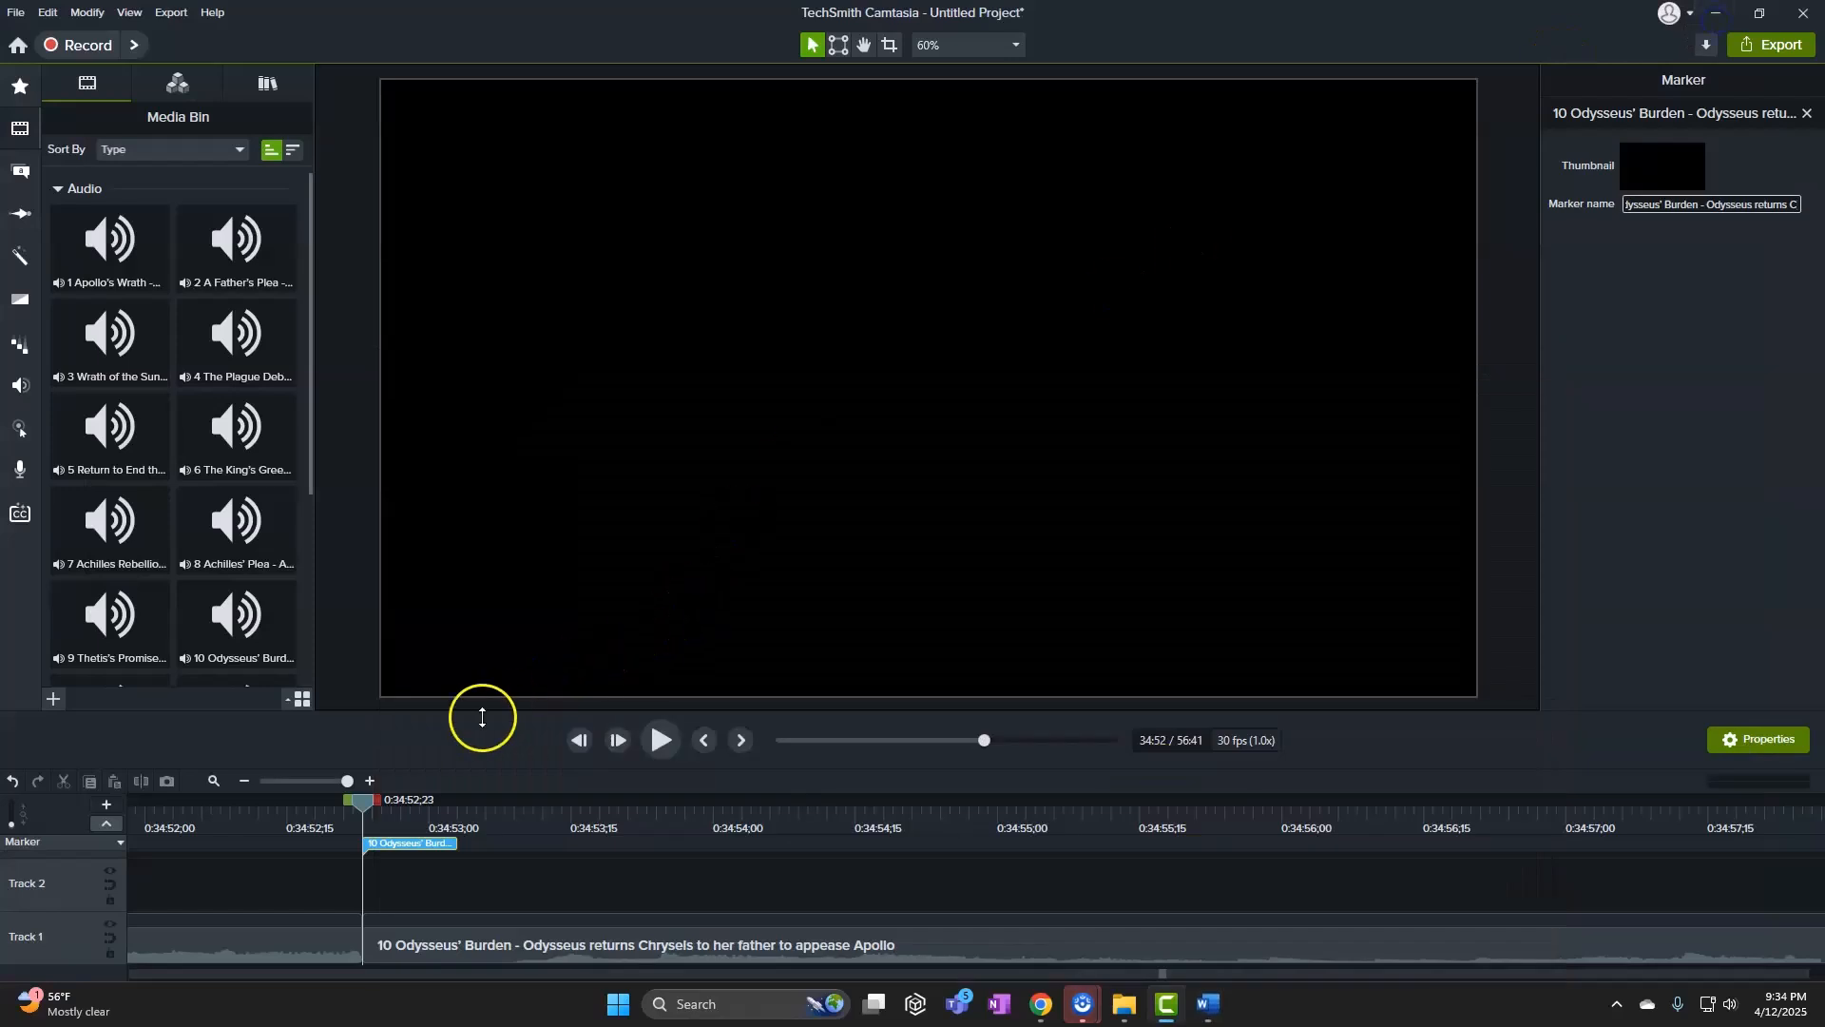
left_click_drag(306, 776, 685, 836)
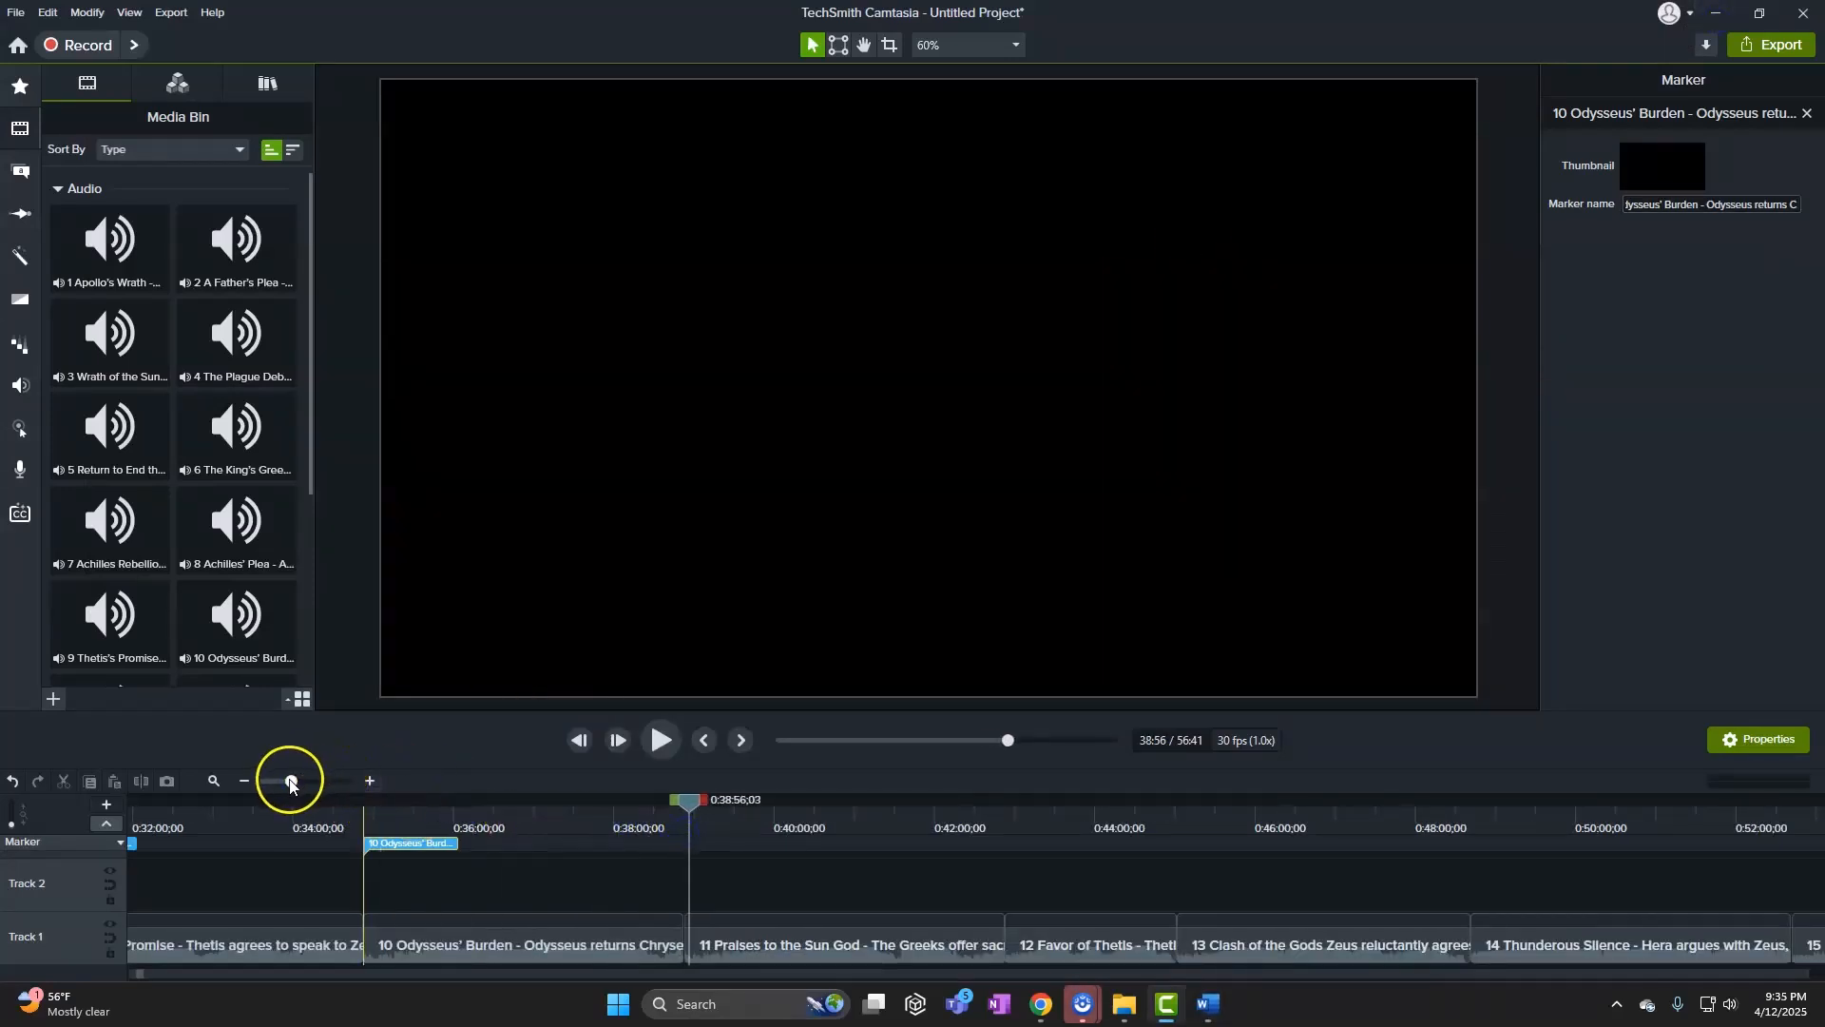
left_click_drag(291, 780, 347, 780)
left_click_drag(692, 807, 490, 865)
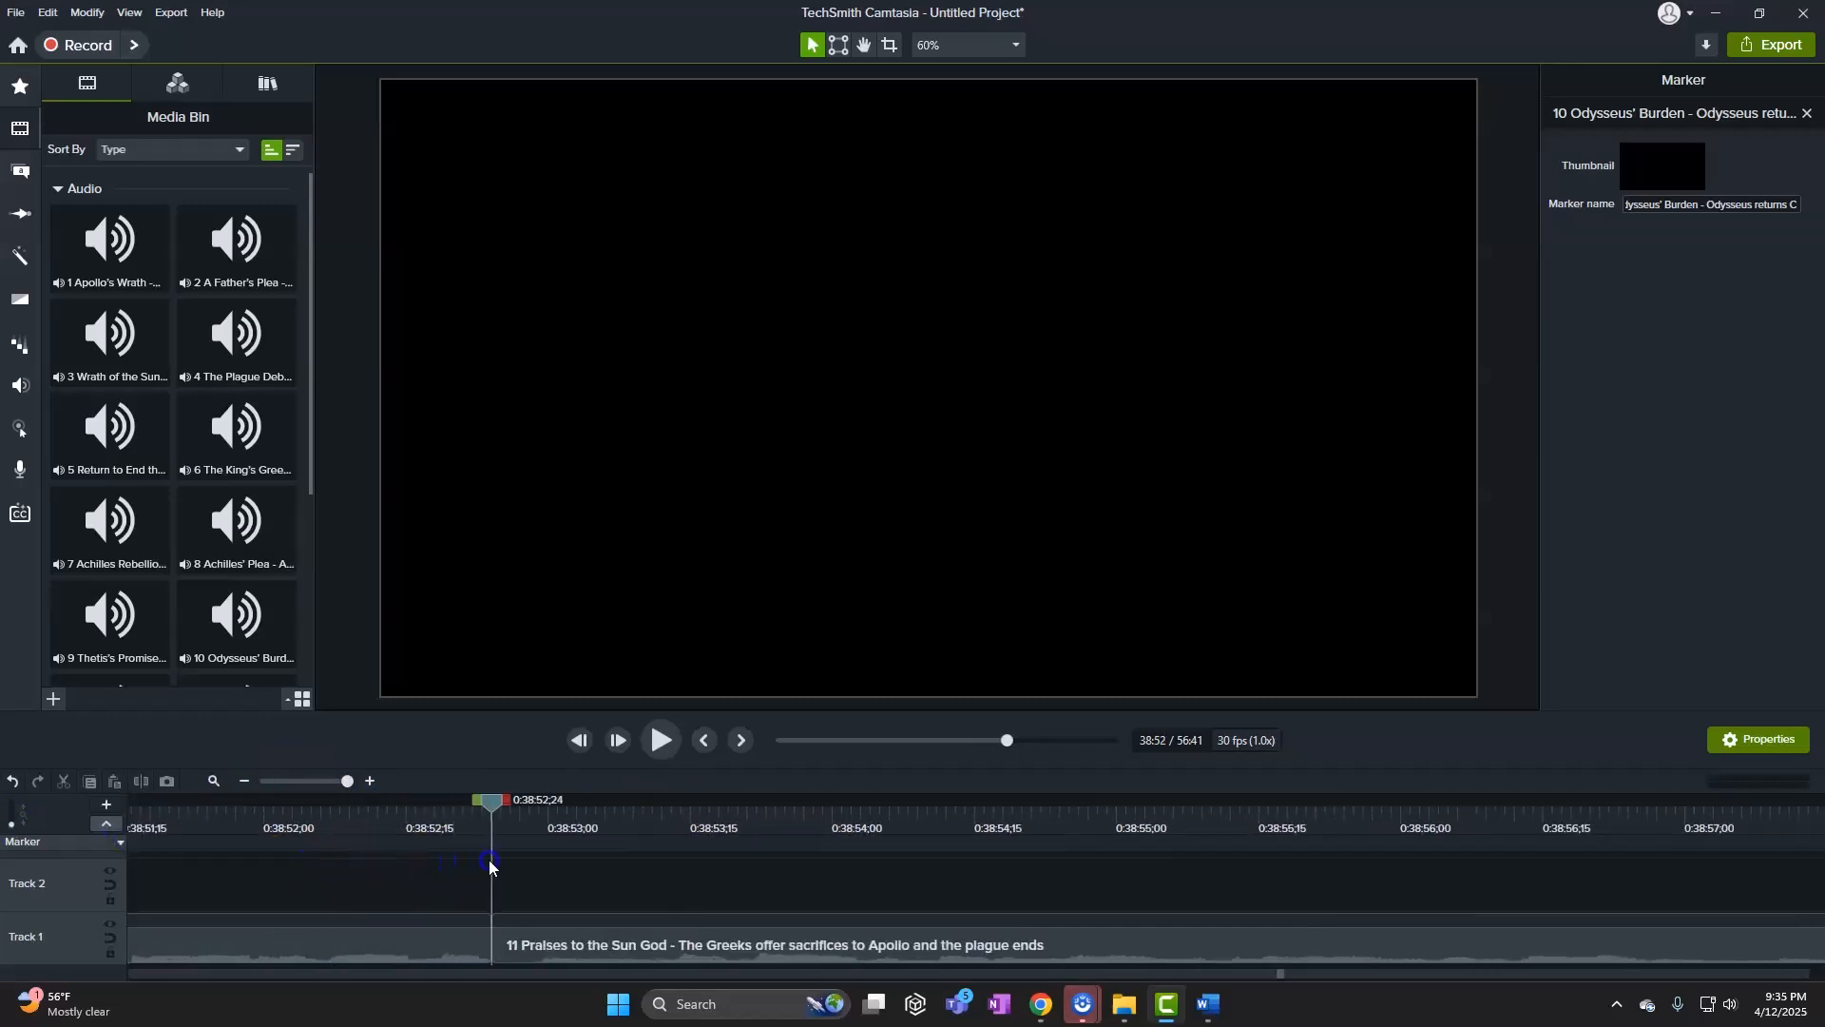
Add markers for song 11, Praises to the Sun God, and song 12, Favor of Thetis, at 42:52
left_click(492, 844)
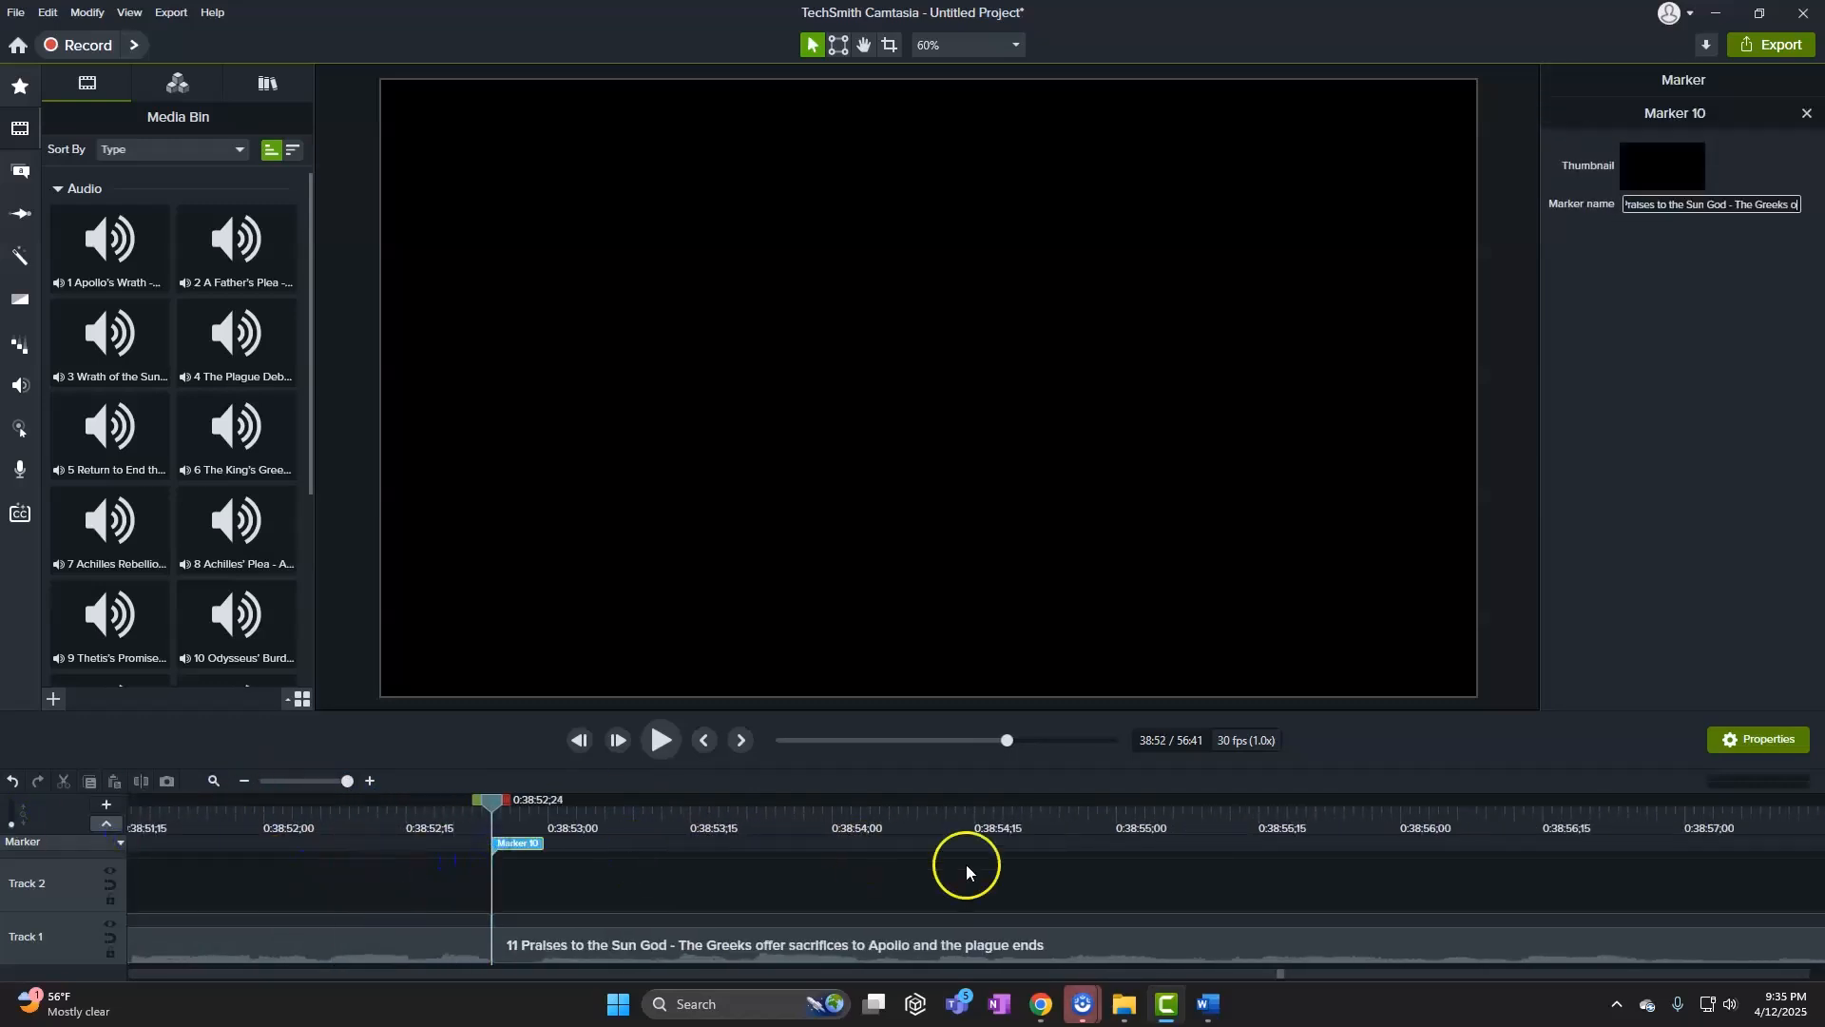
mouse_move(1218, 1012)
left_click(1268, 965)
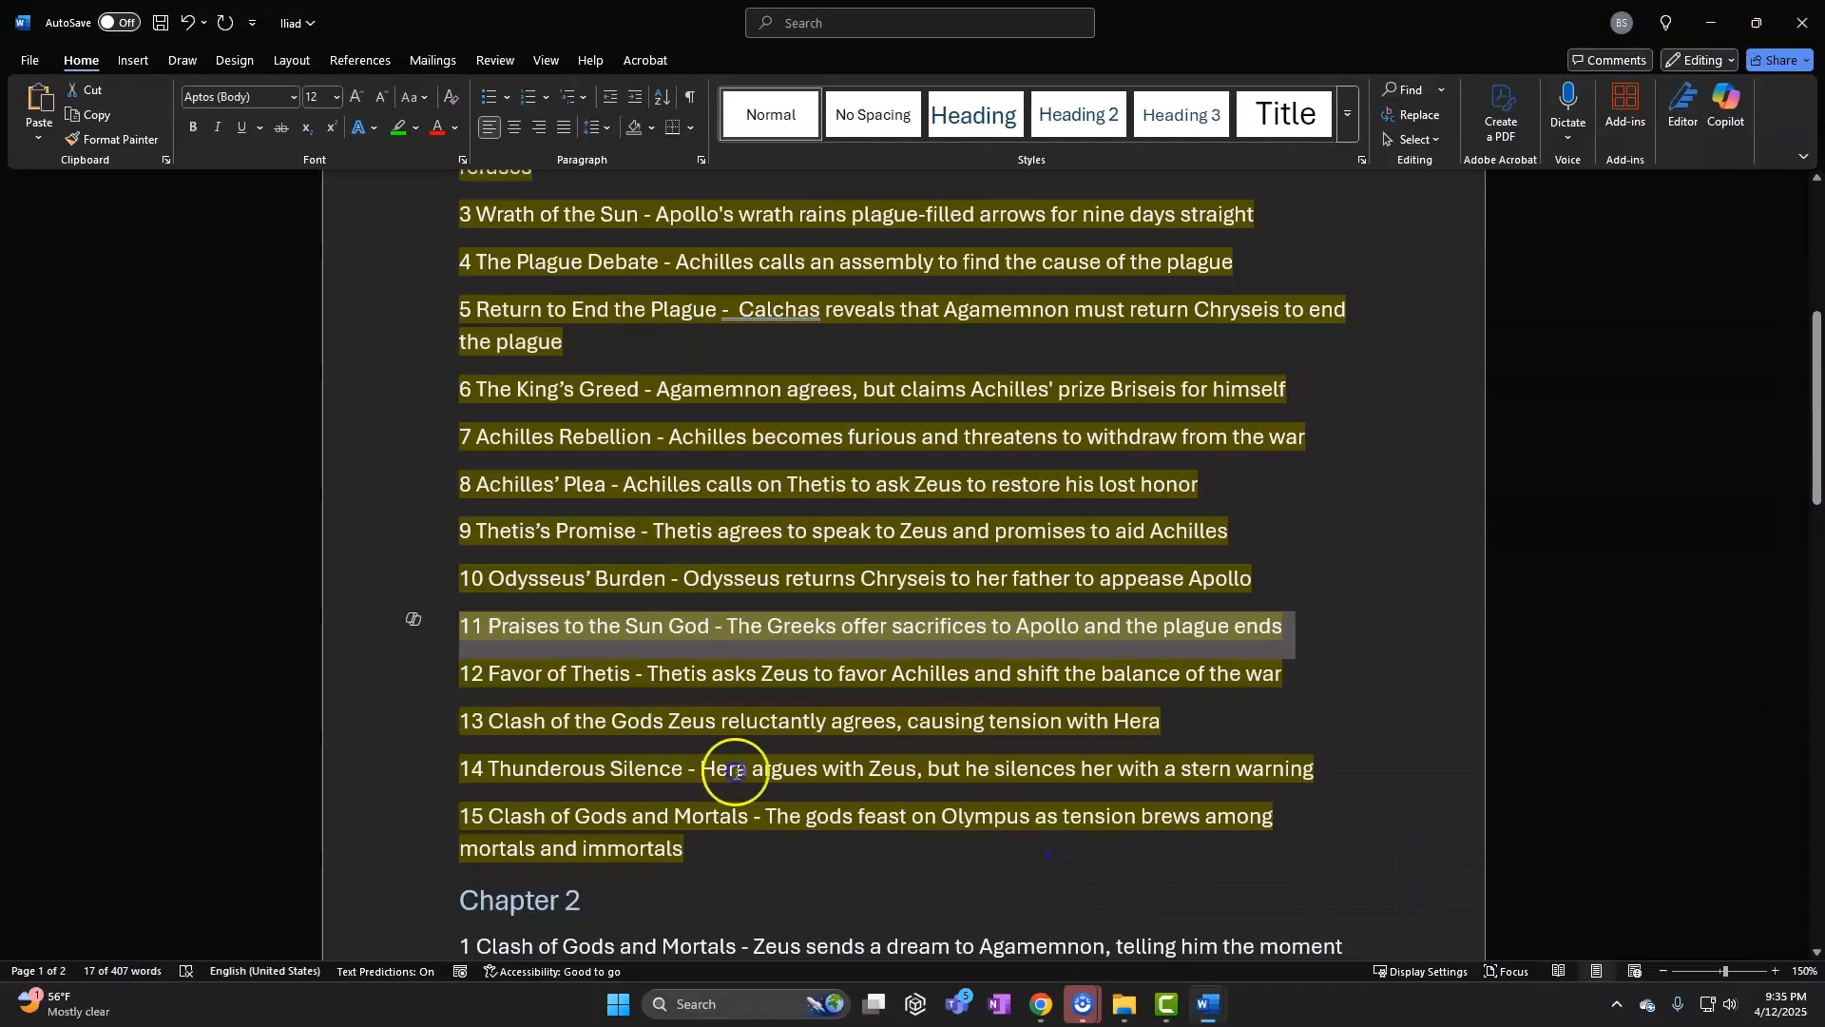
triple_click(486, 701)
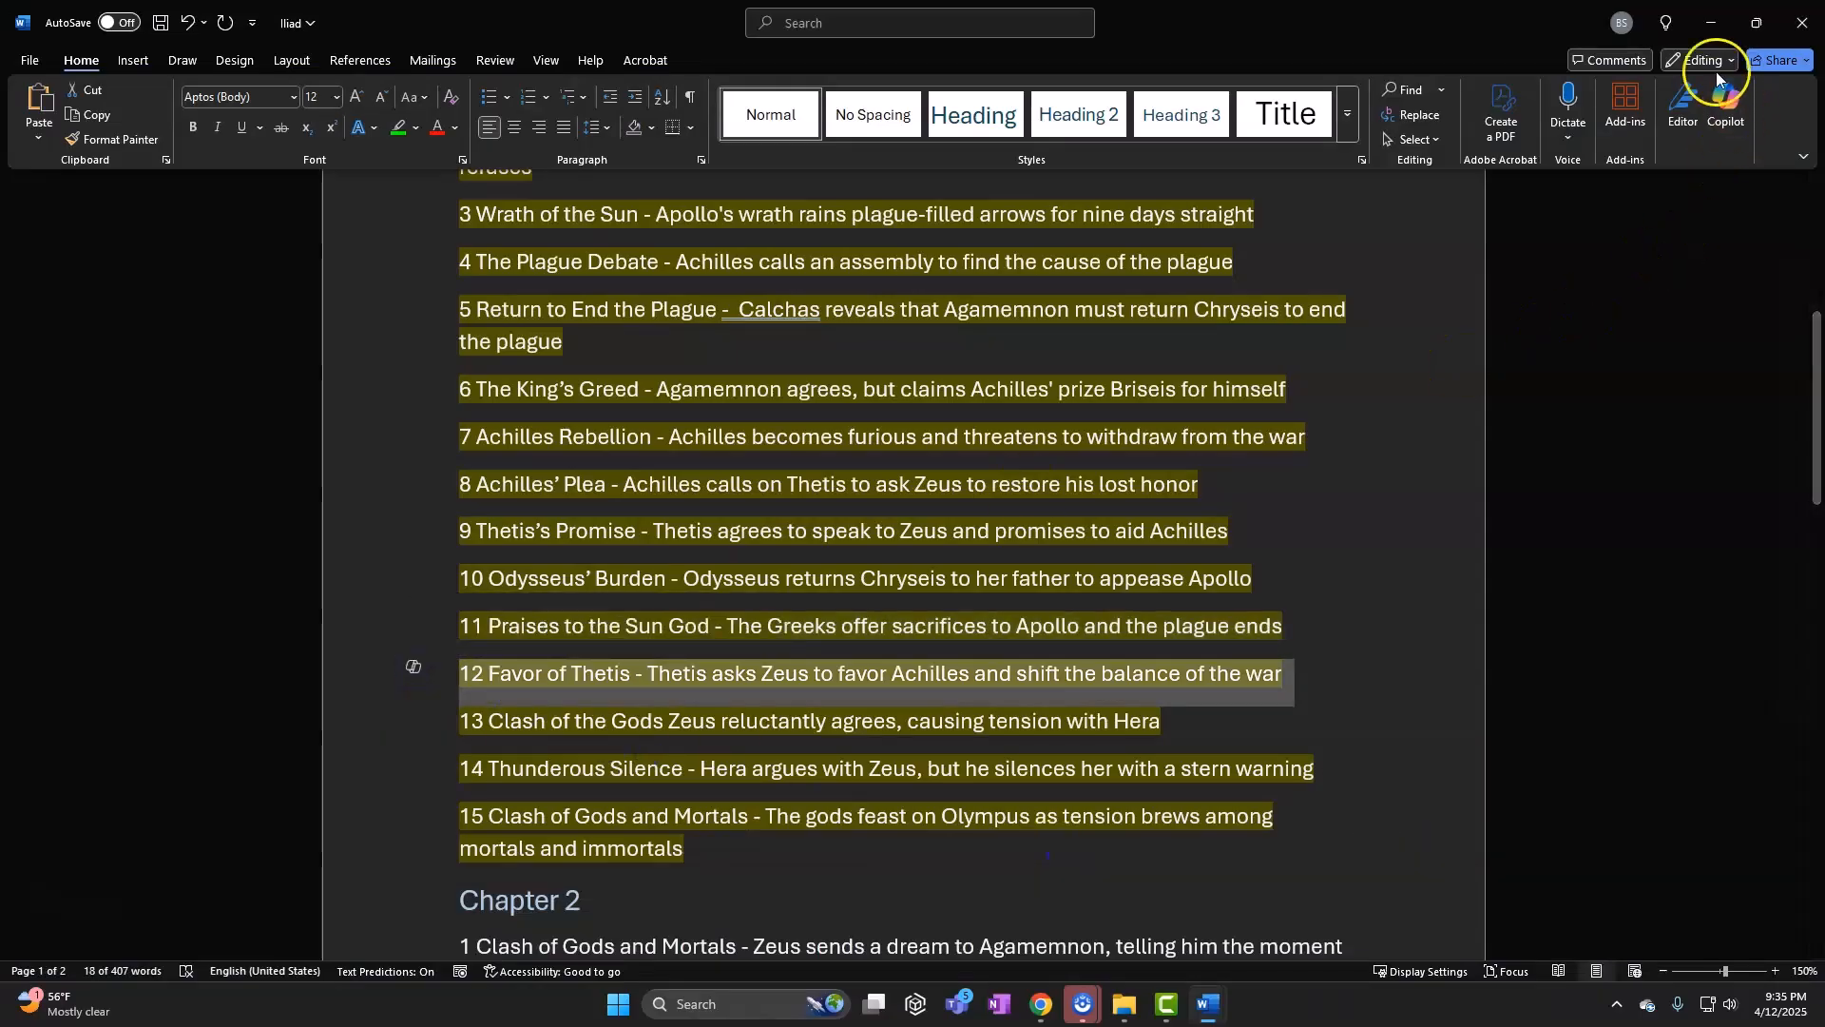
left_click(1714, 29)
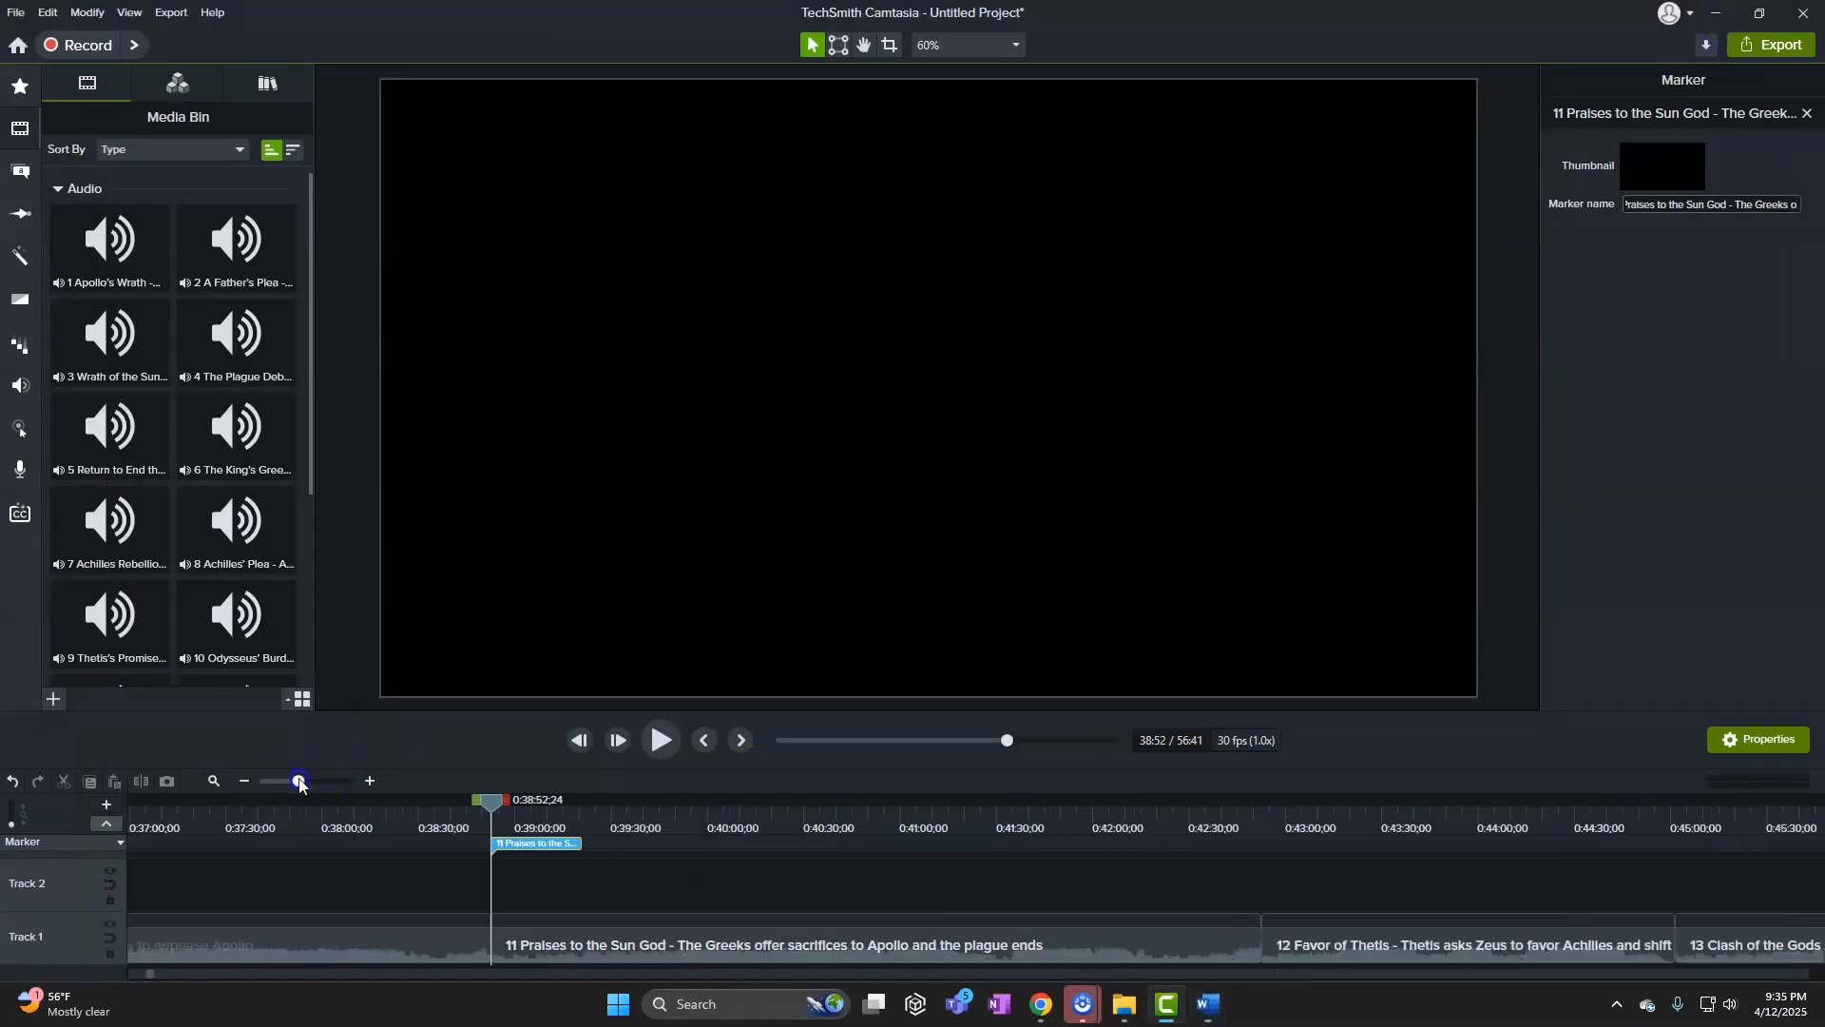
left_click_drag(520, 805, 1270, 821)
left_click(299, 781)
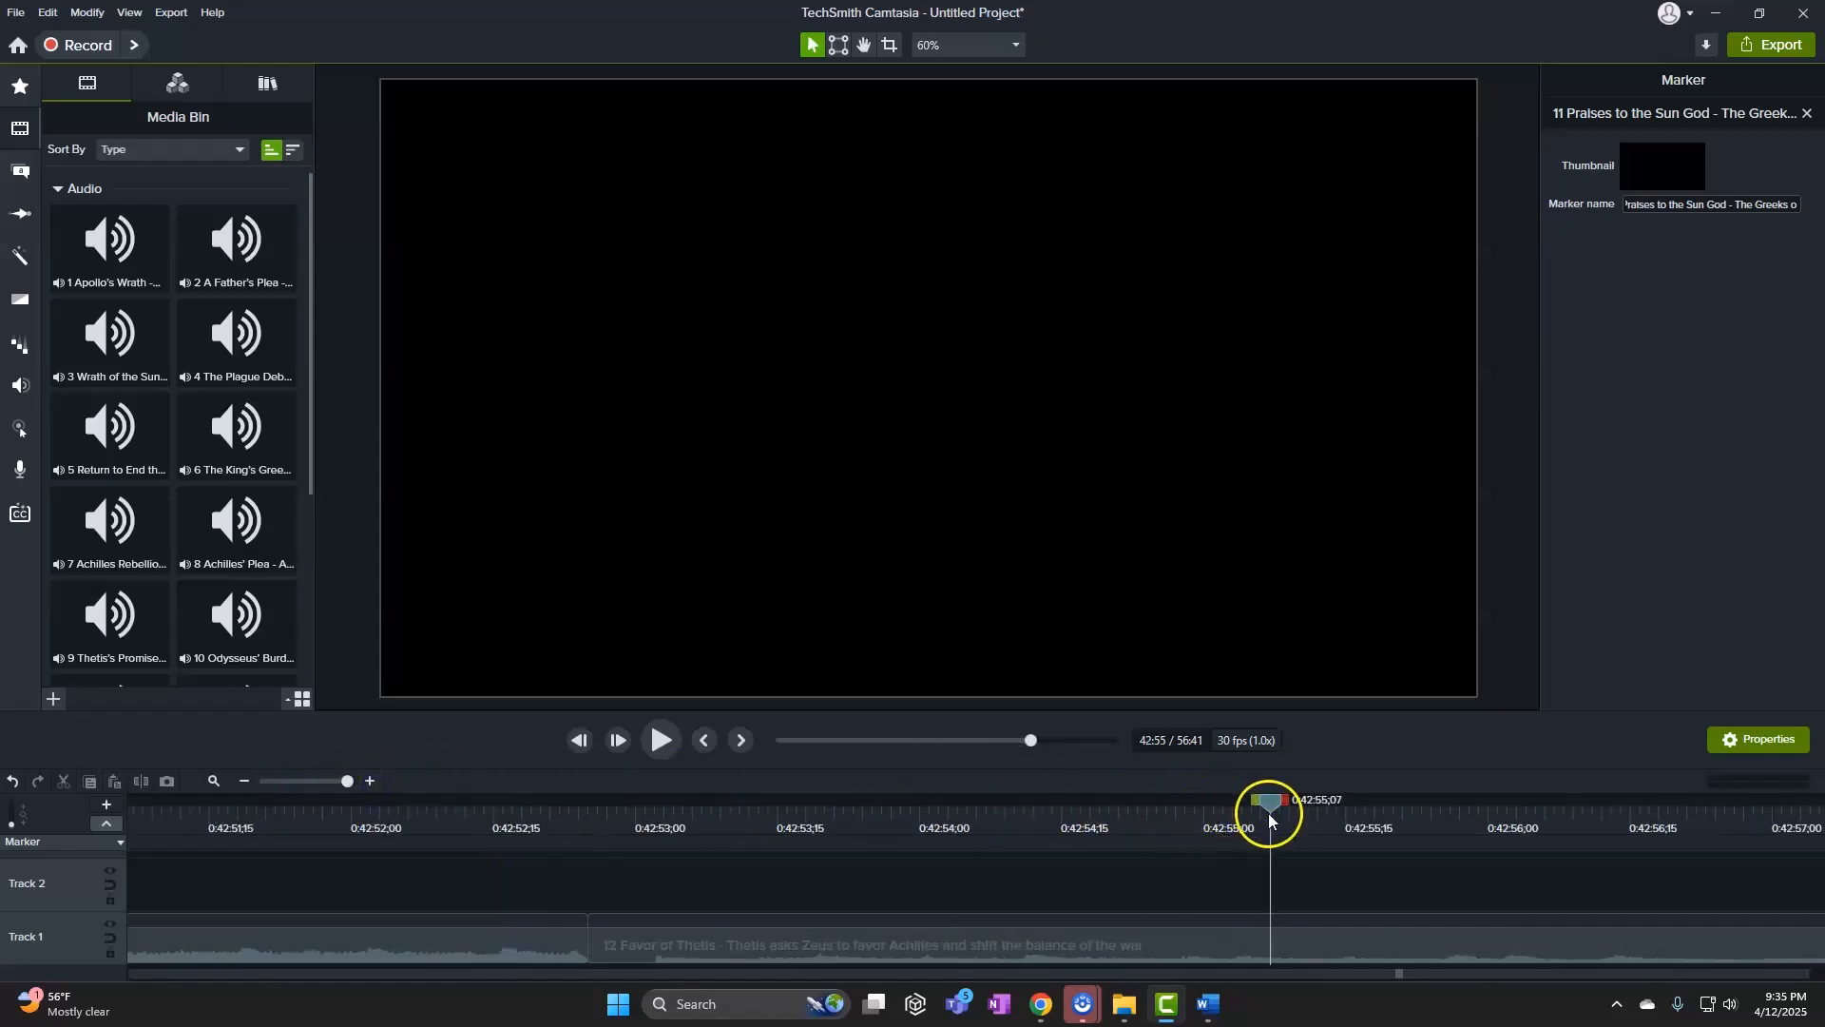
left_click_drag(1271, 810, 586, 817)
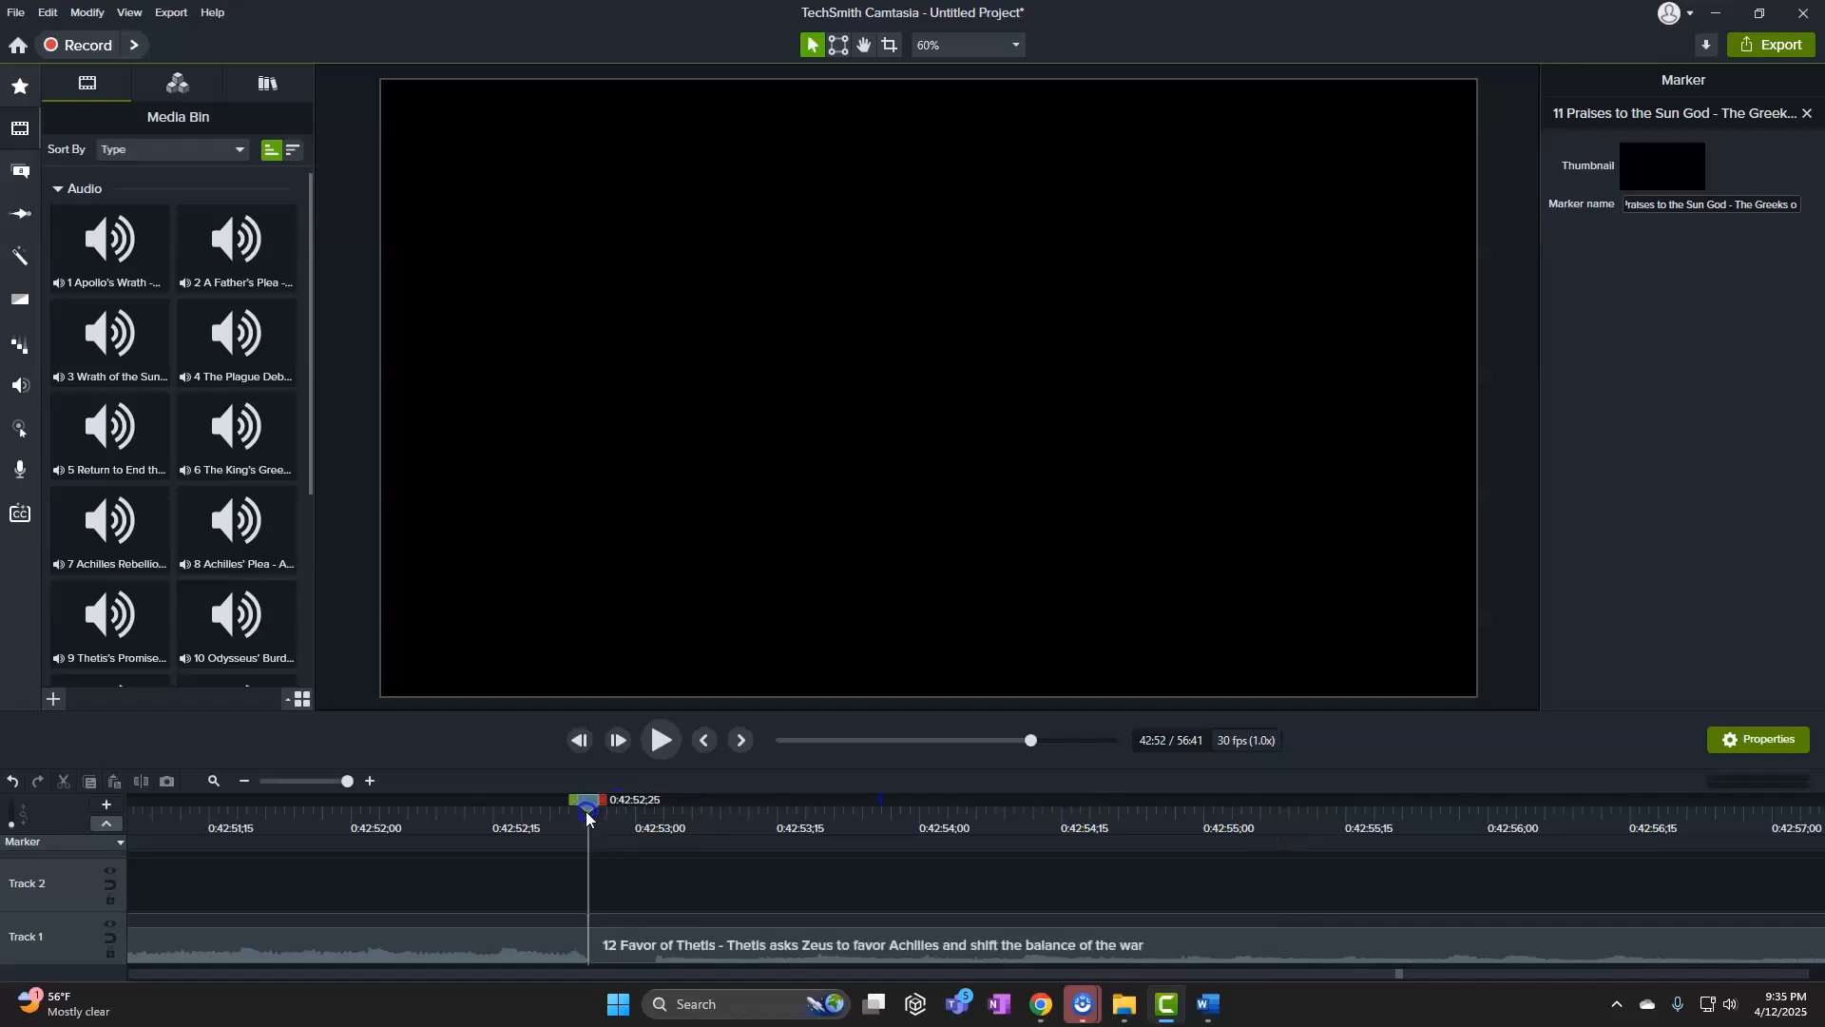
left_click(593, 846)
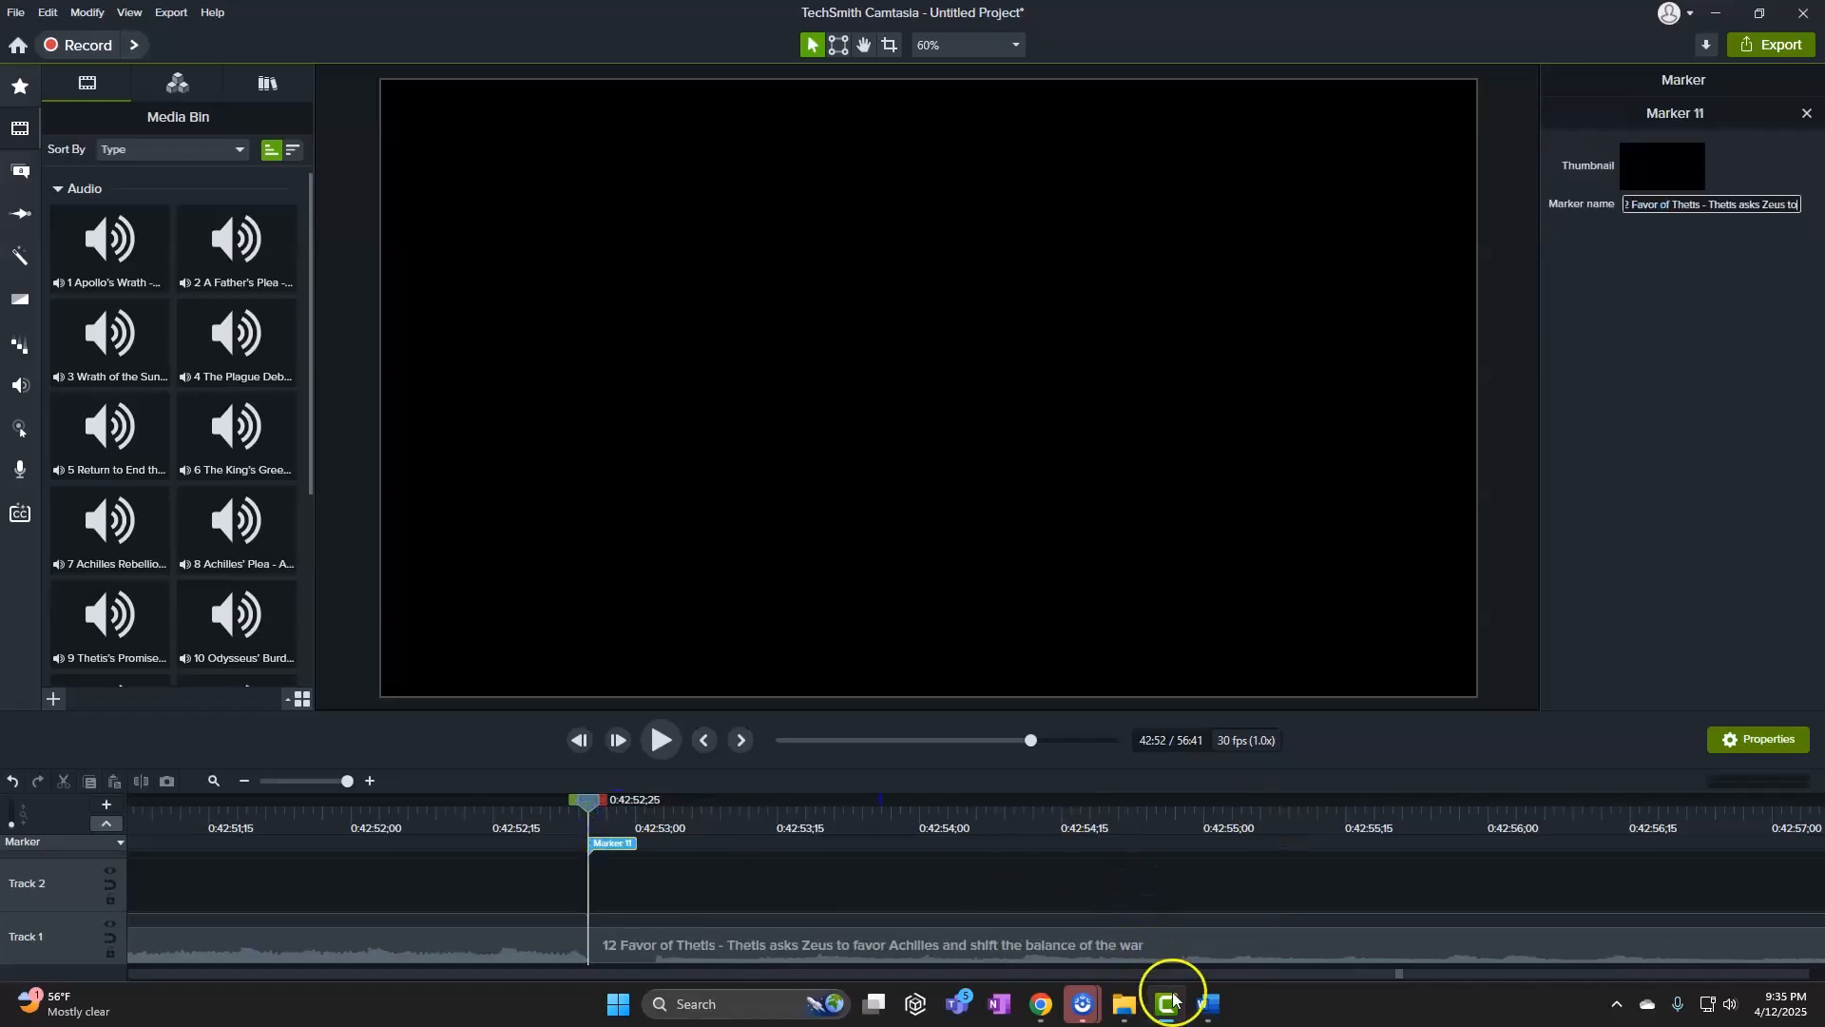
Copy song list line 13 from Word and set the playhead at clip 13's start
mouse_move(1200, 1013)
left_click(1108, 908)
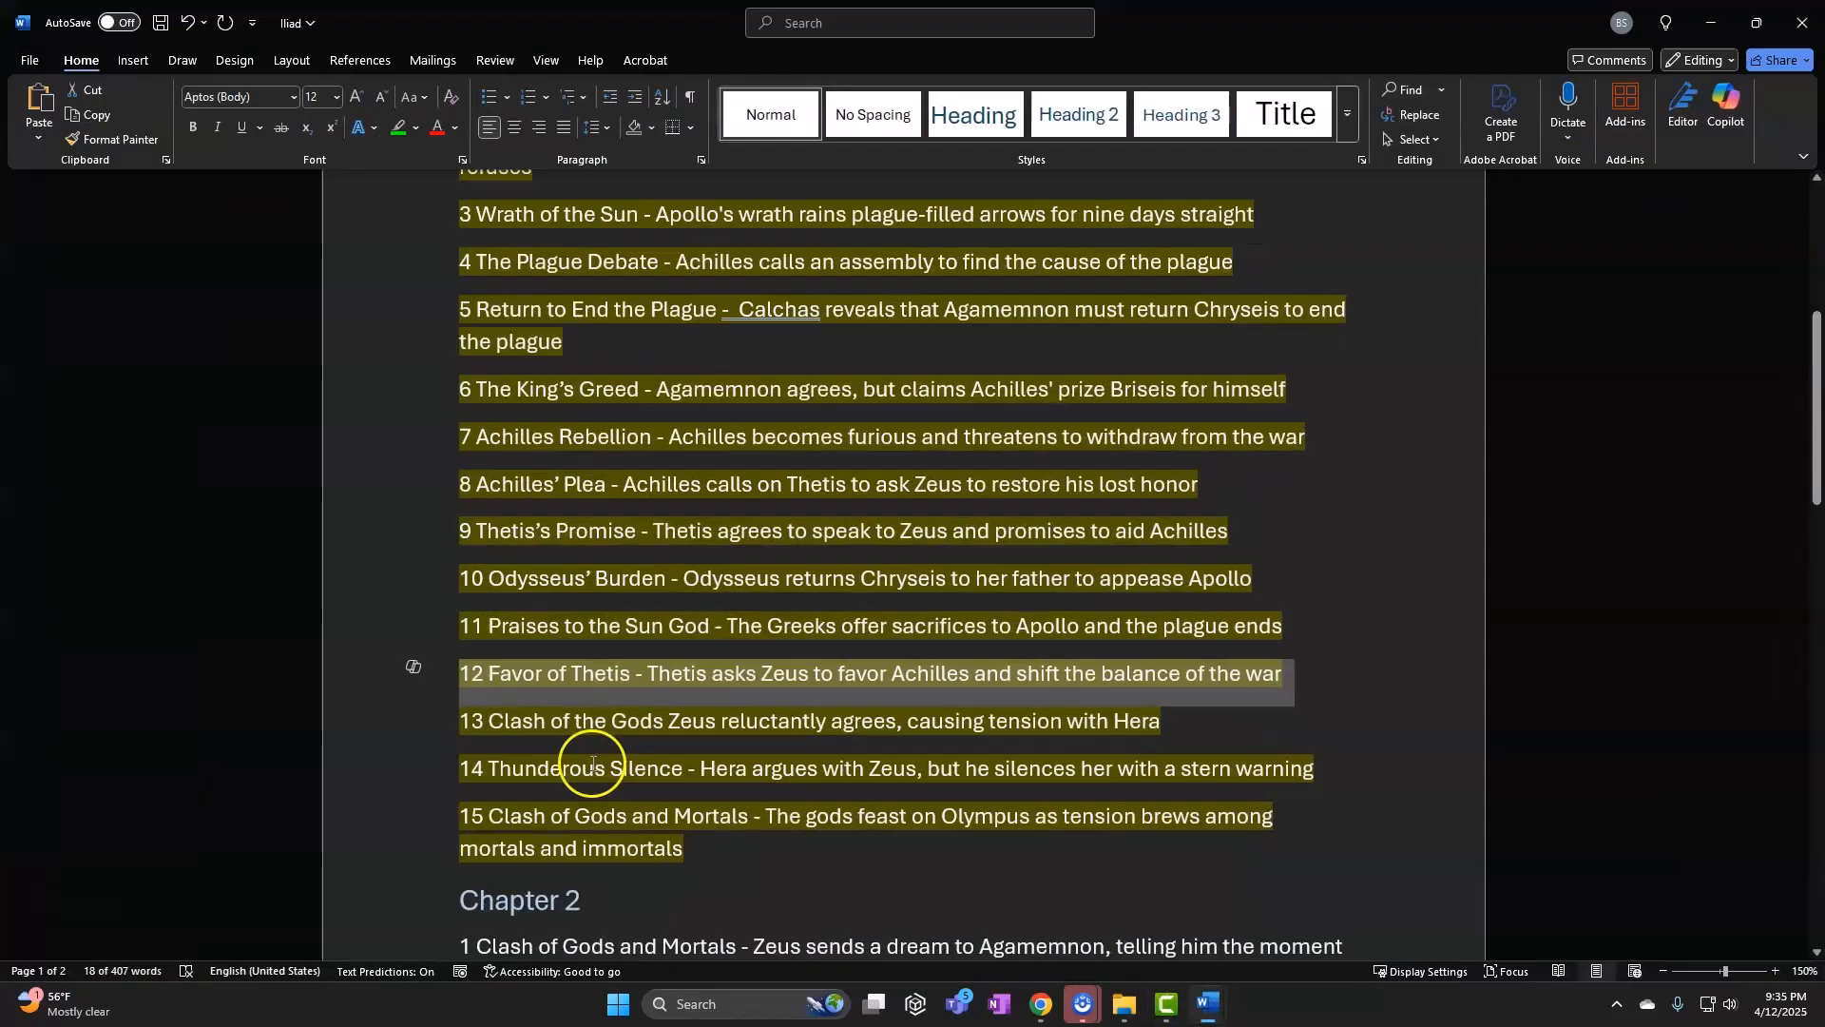
left_click(409, 738)
key("ctrl+c")
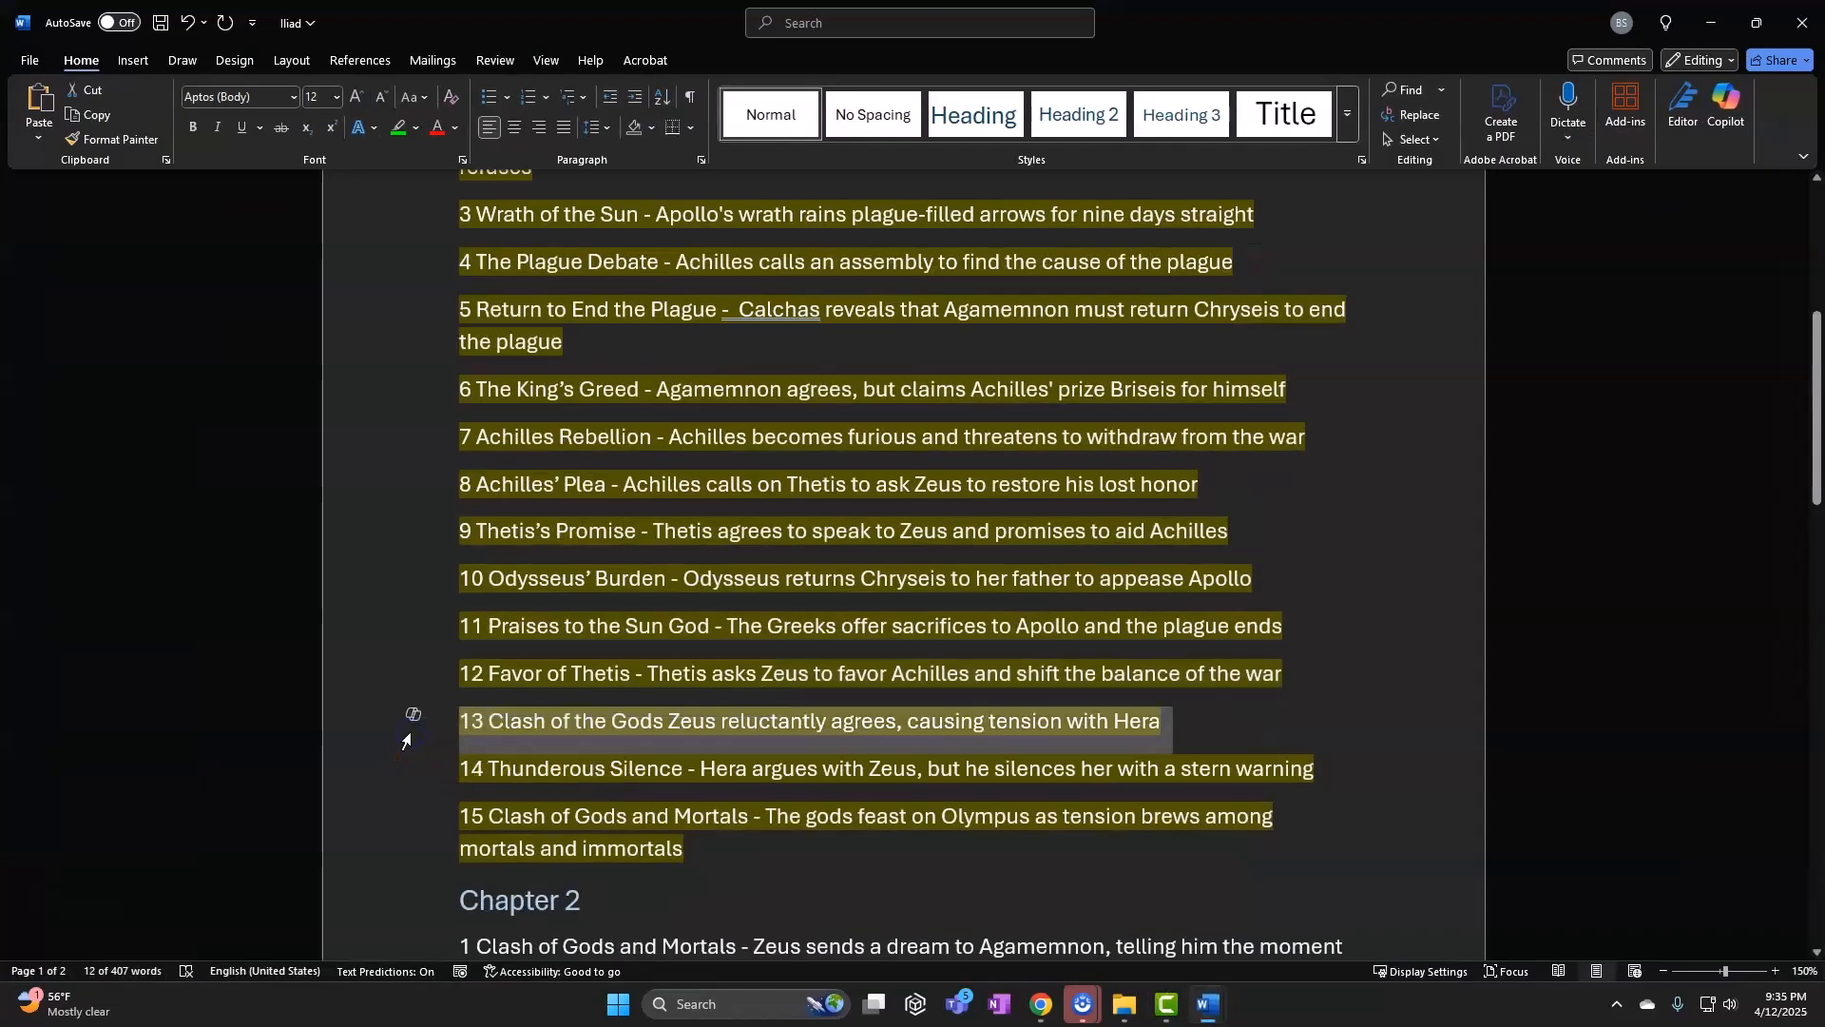
left_click(1710, 22)
left_click(295, 782)
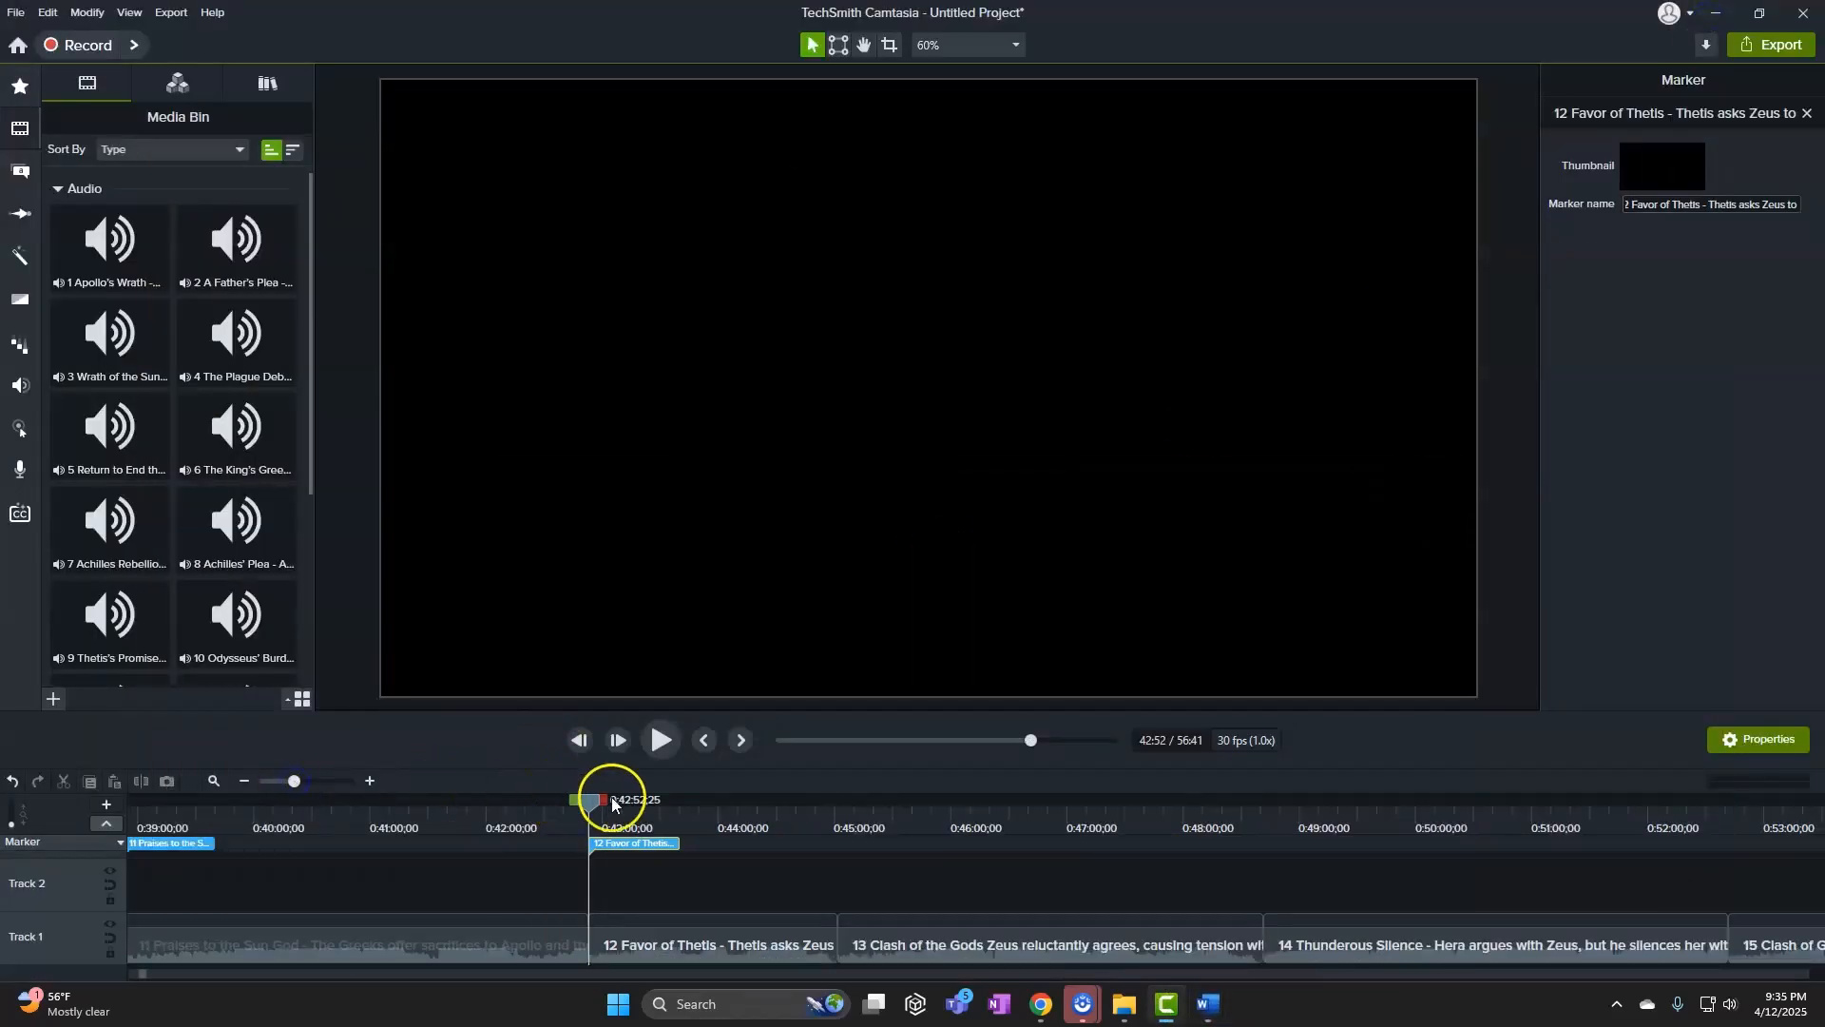
left_click_drag(612, 800, 1052, 808)
left_click_drag(920, 819, 145, 851)
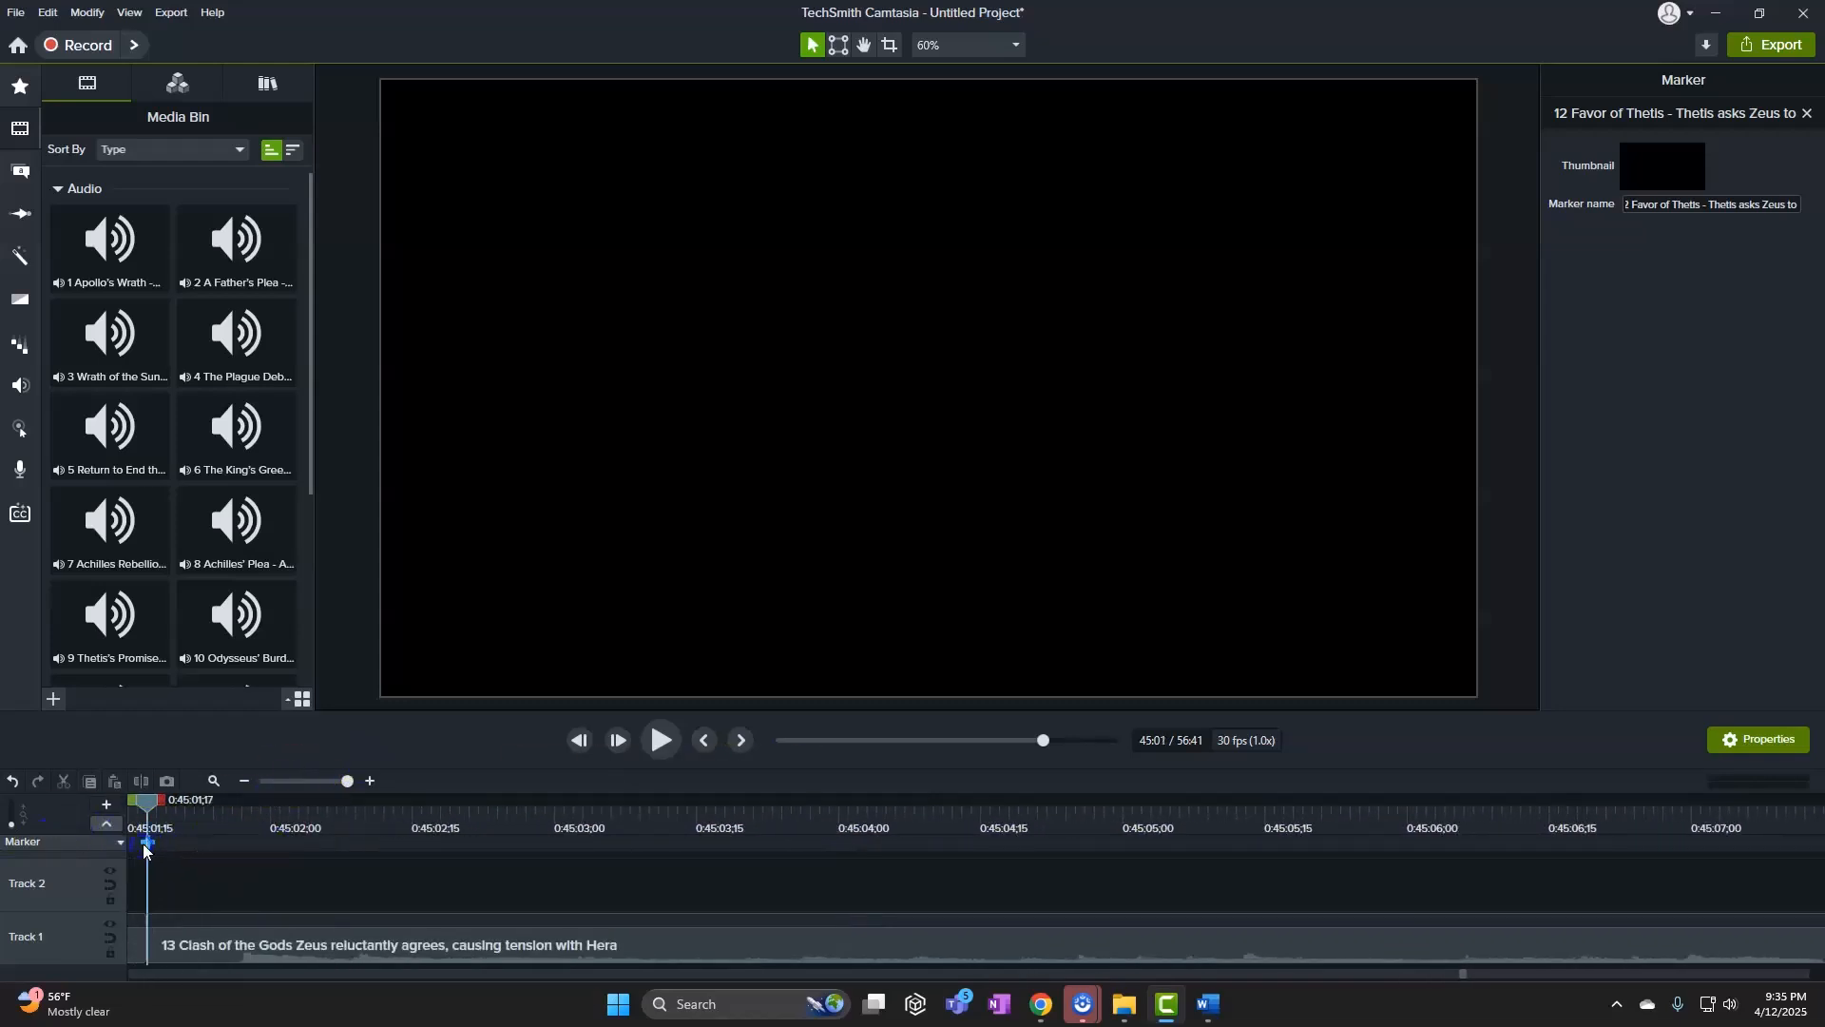
Add a marker named with the song 13 line at clip 13's start
left_click(146, 845)
key("ctrl+v")
left_click(246, 884)
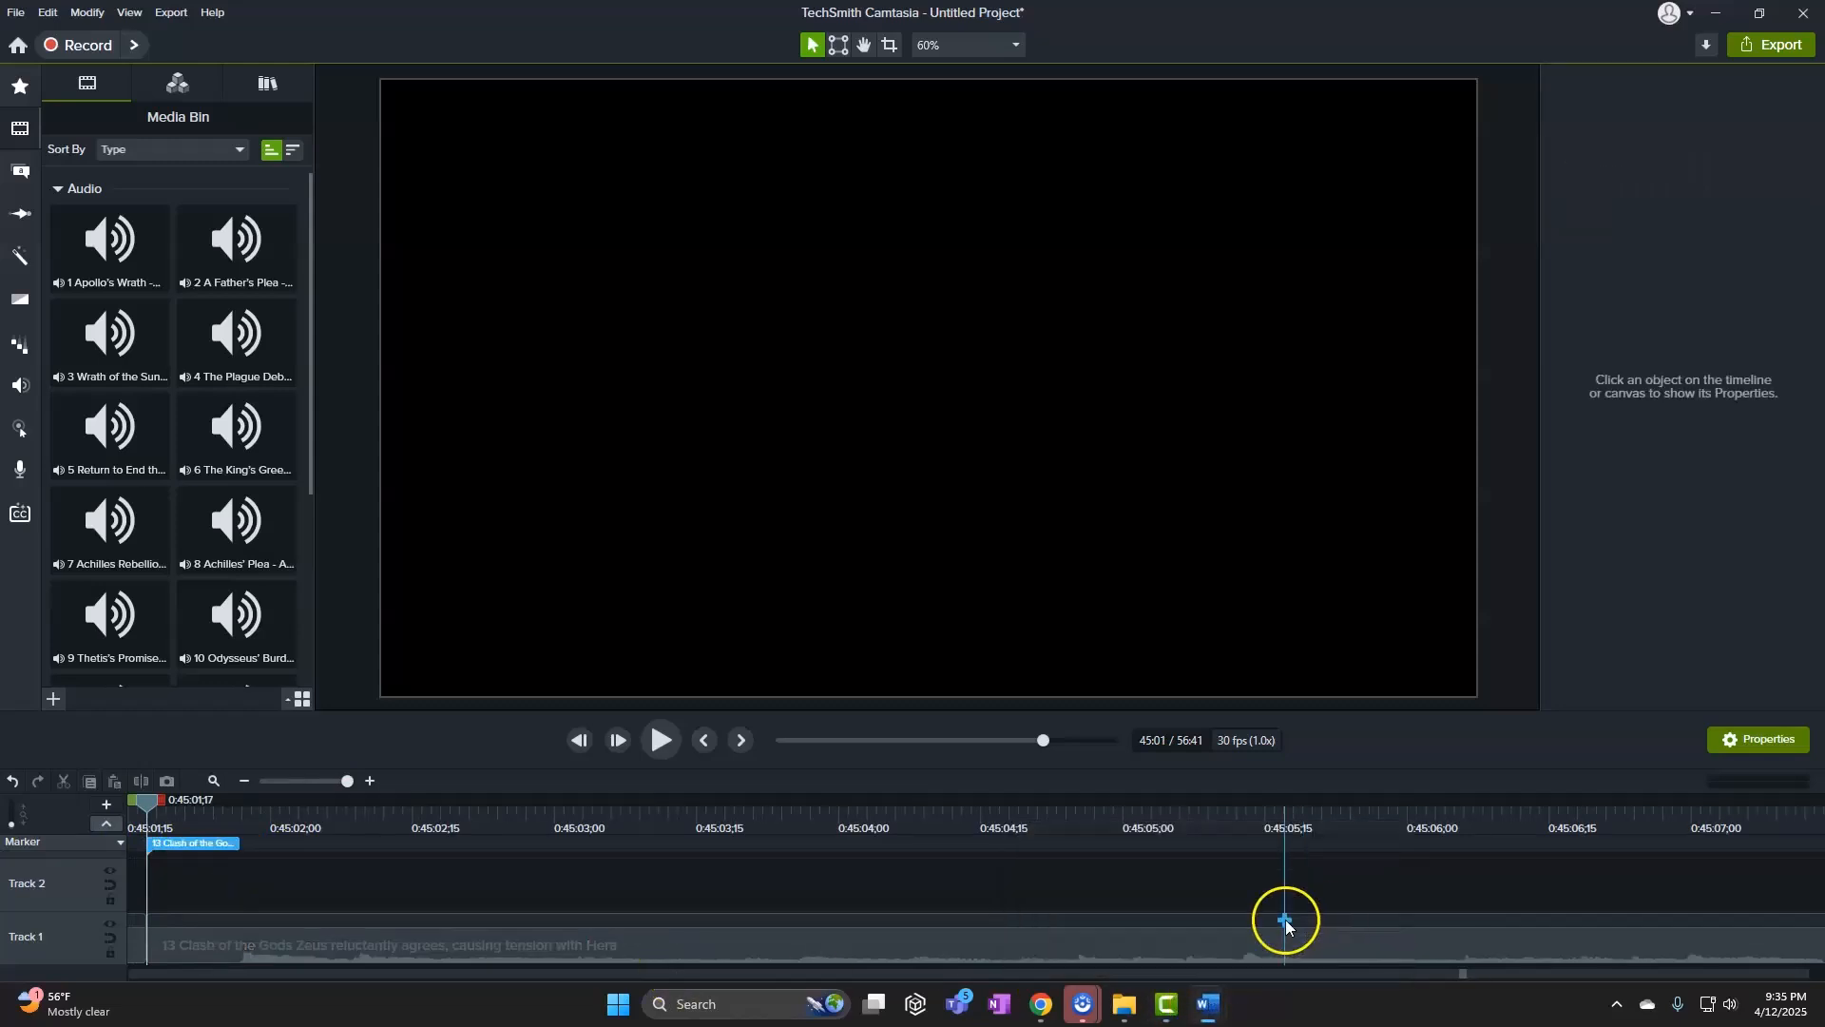
Copy line 14 and add a marker named Thunderous Silence at clip 14's start
left_click(1141, 945)
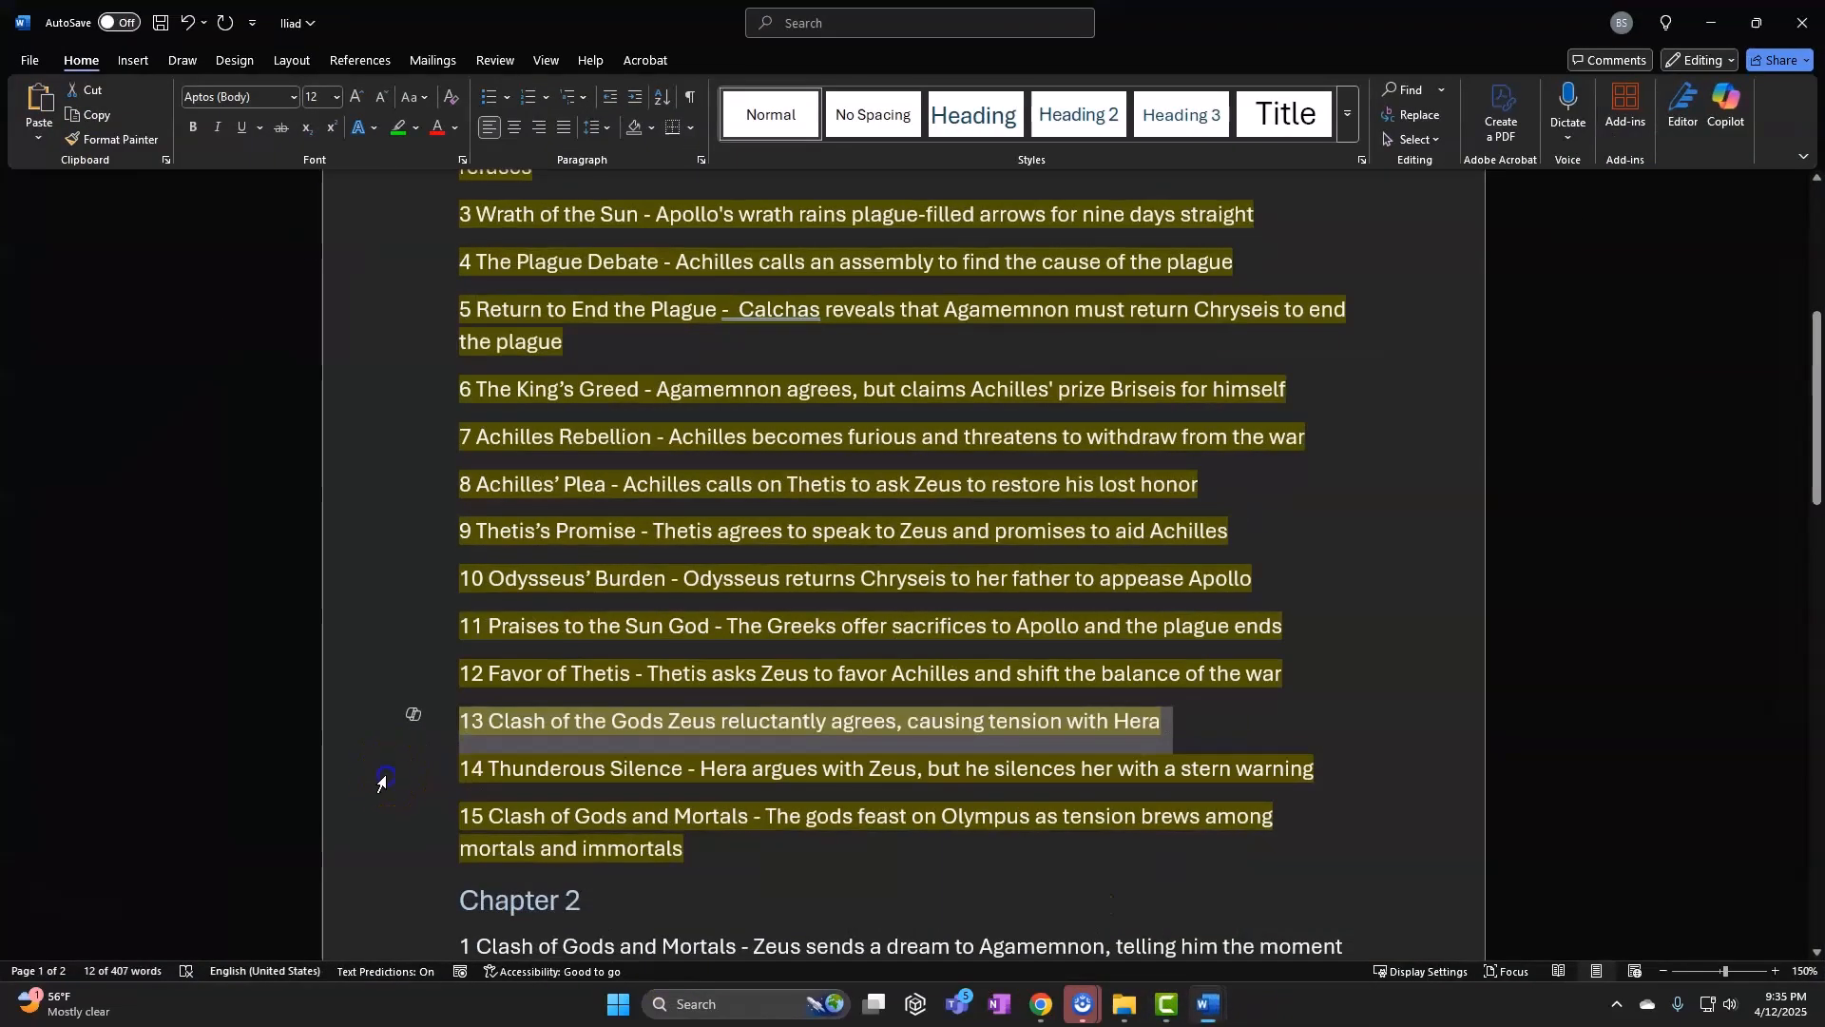
left_click(382, 775)
left_click(1711, 22)
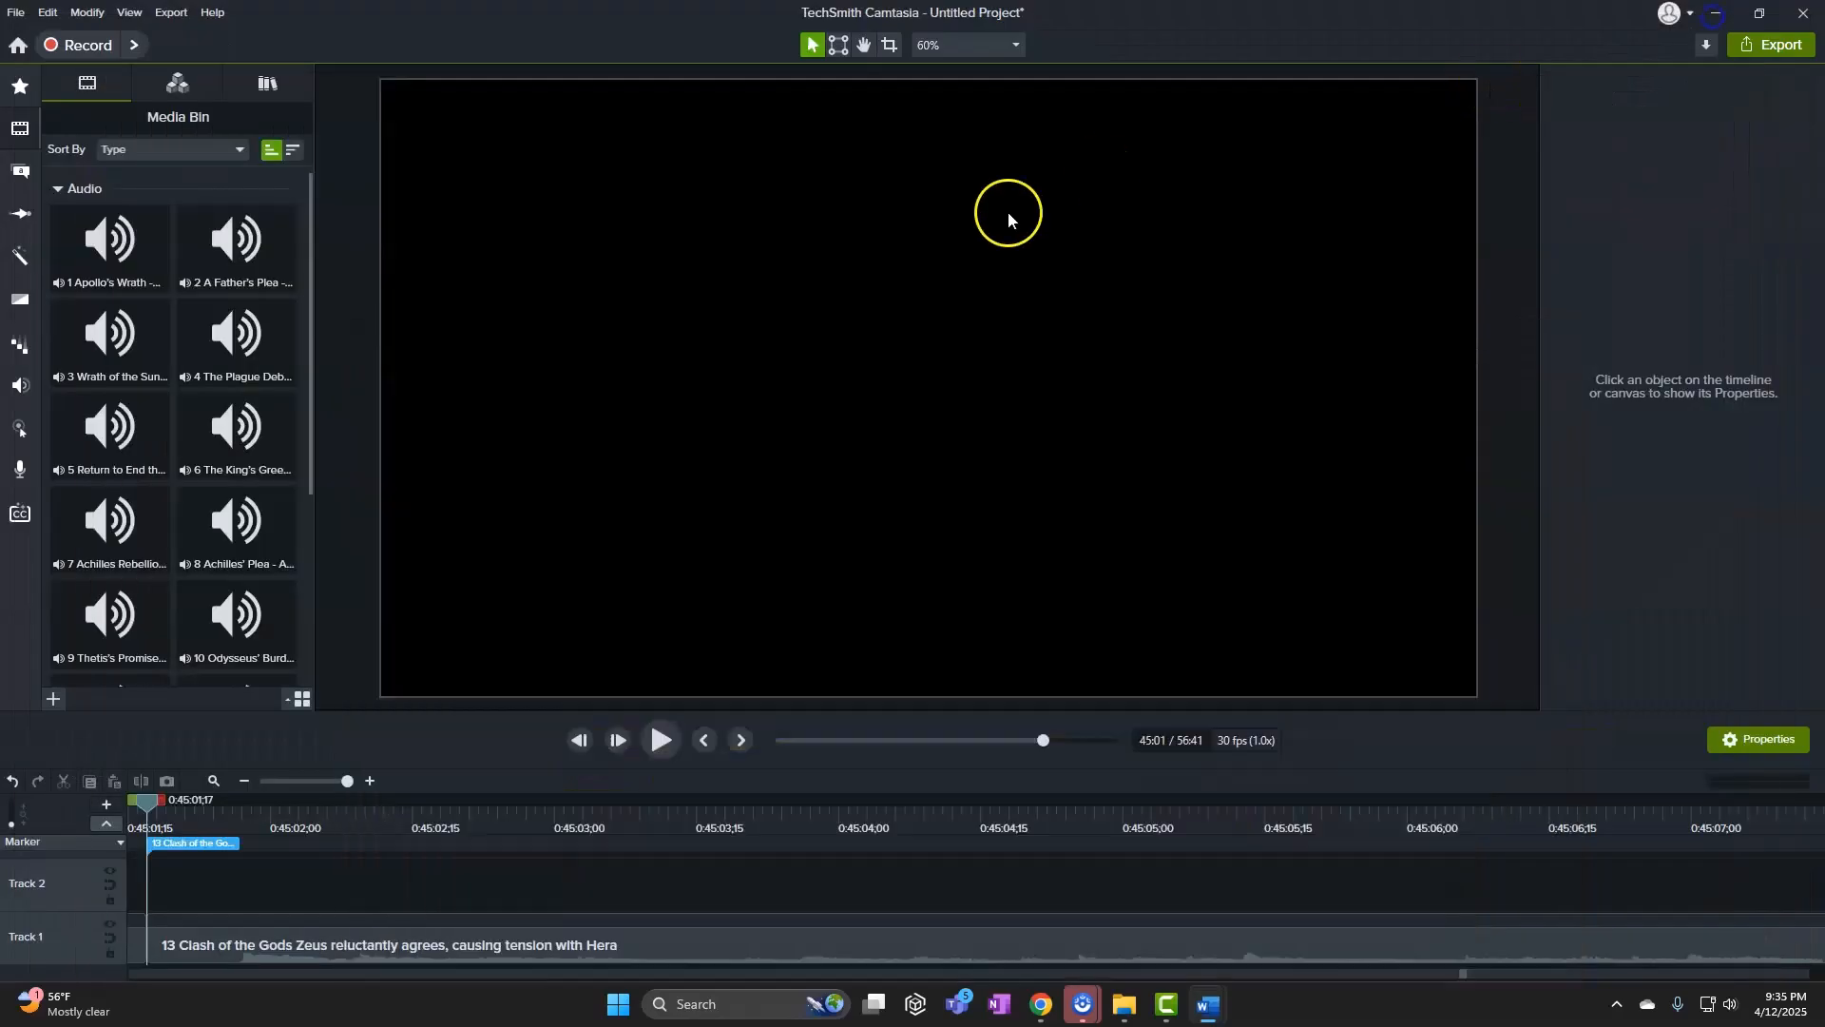
left_click(294, 782)
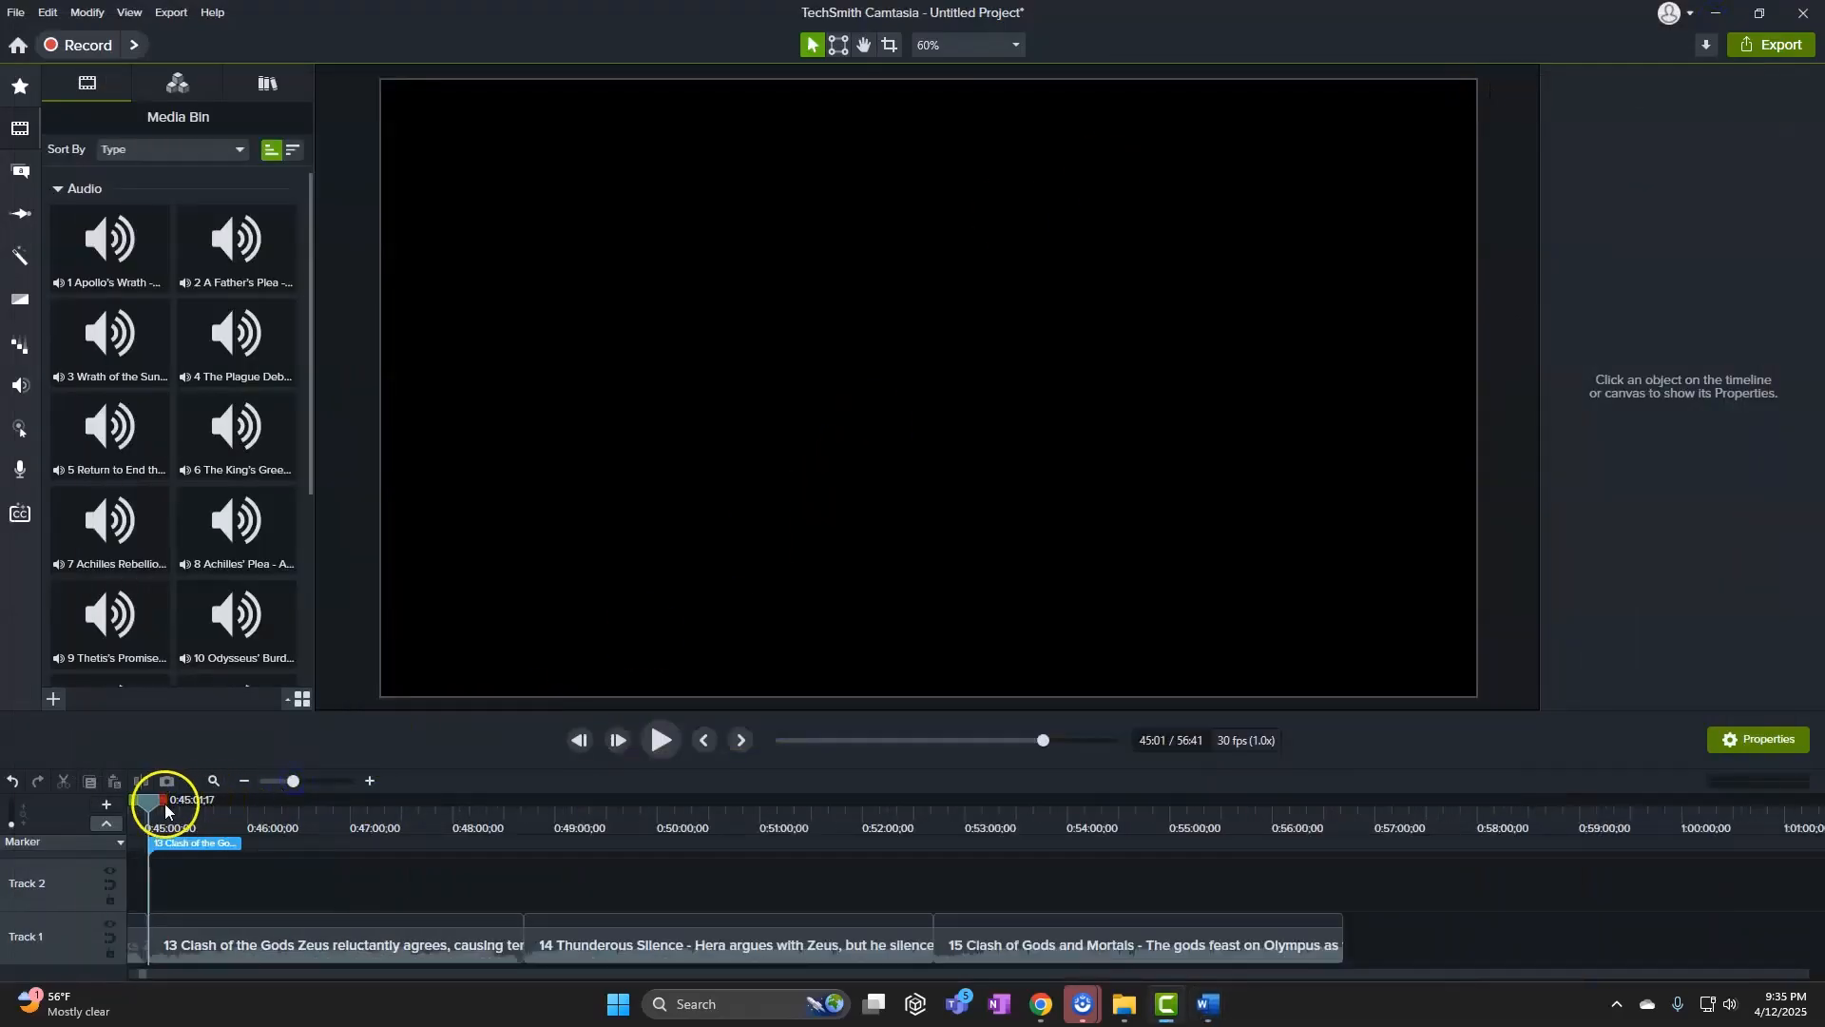
left_click_drag(174, 802, 532, 817)
left_click_drag(295, 781, 347, 781)
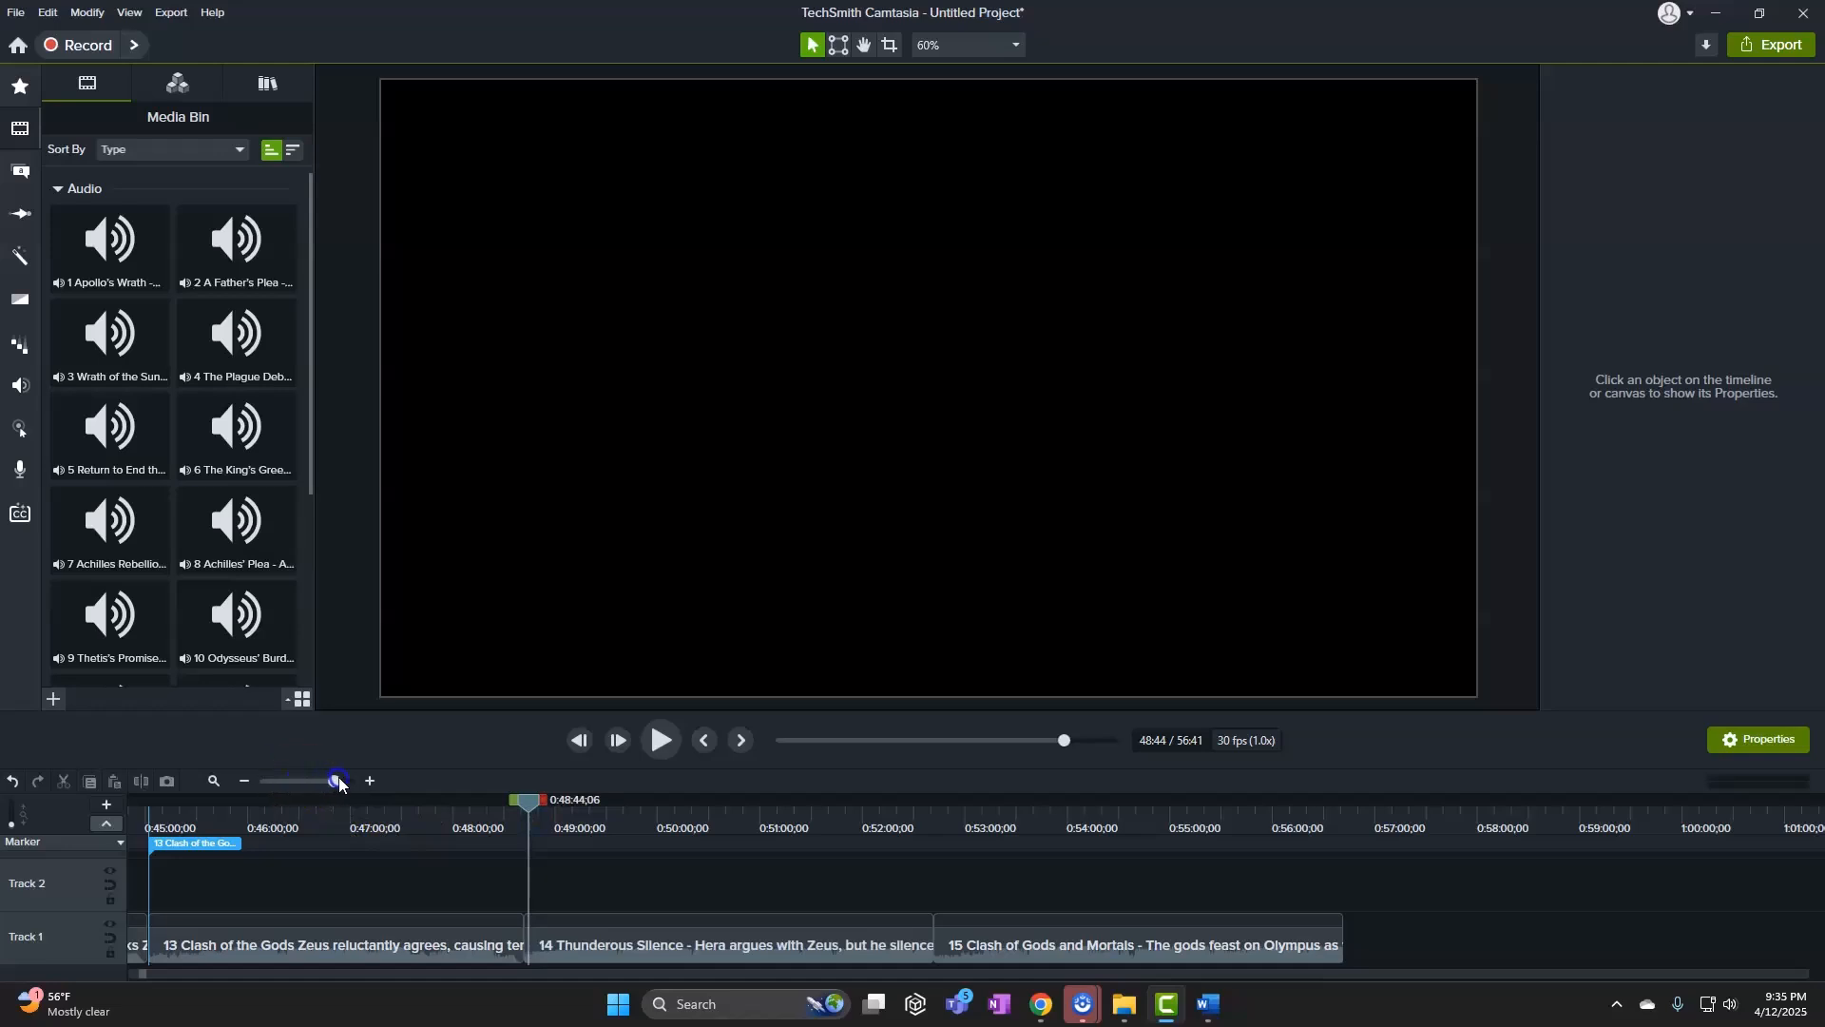
left_click_drag(532, 803, 562, 863)
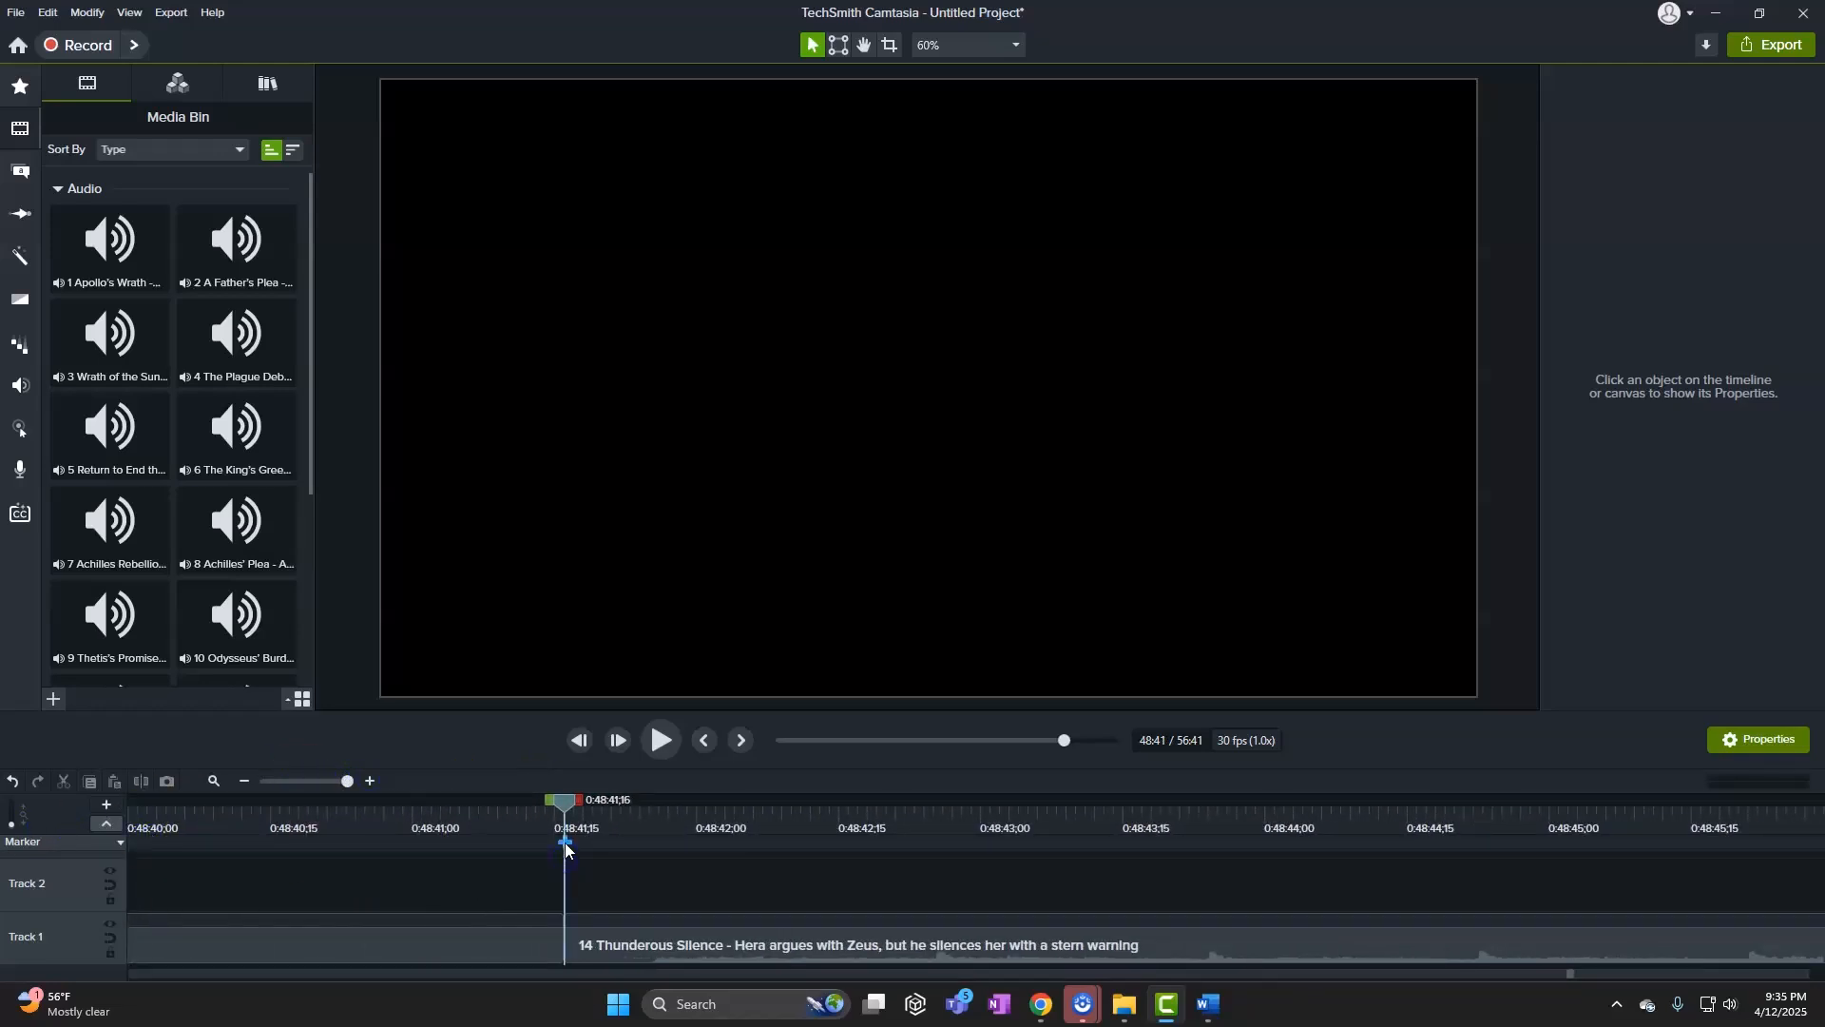
left_click(565, 844)
key("ctrl+v")
key("Return")
Copy line 15 and add a marker named 'Clash of Gods…' at clip 15's start, 52:41
mouse_move(1207, 1000)
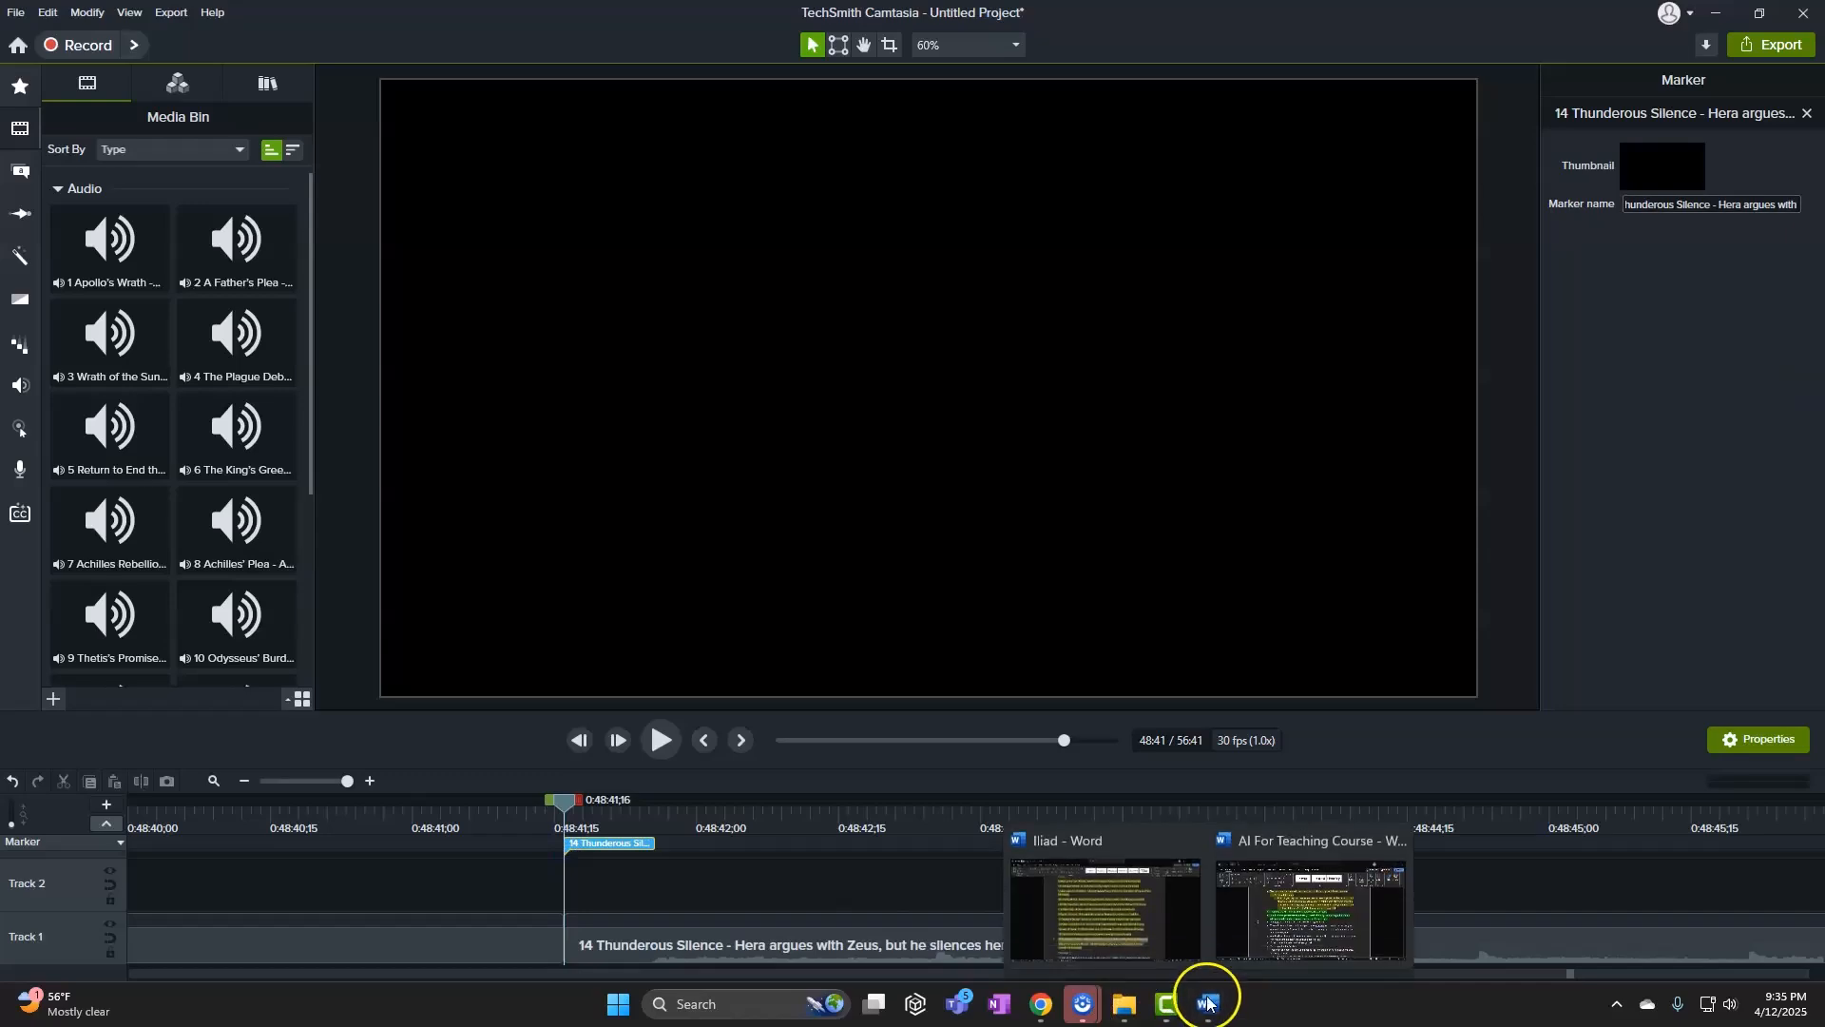
left_click(1103, 903)
left_click_drag(404, 825, 408, 844)
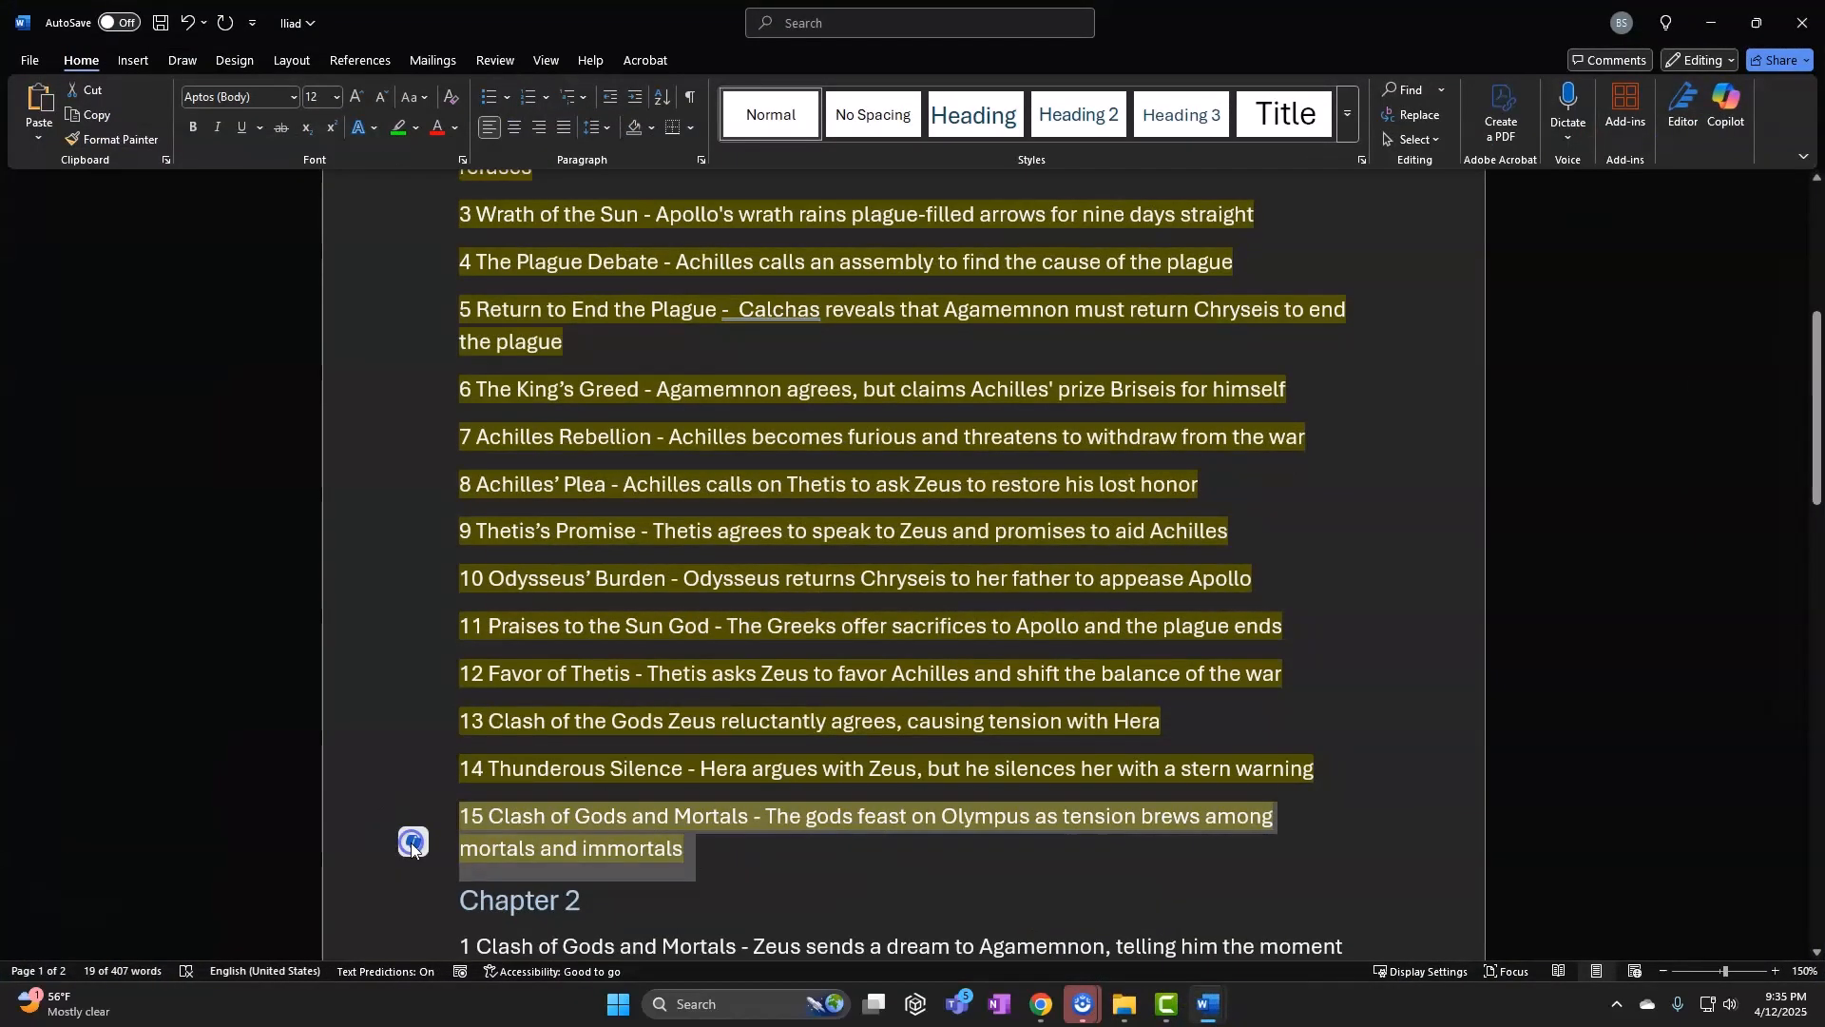
left_click(1717, 22)
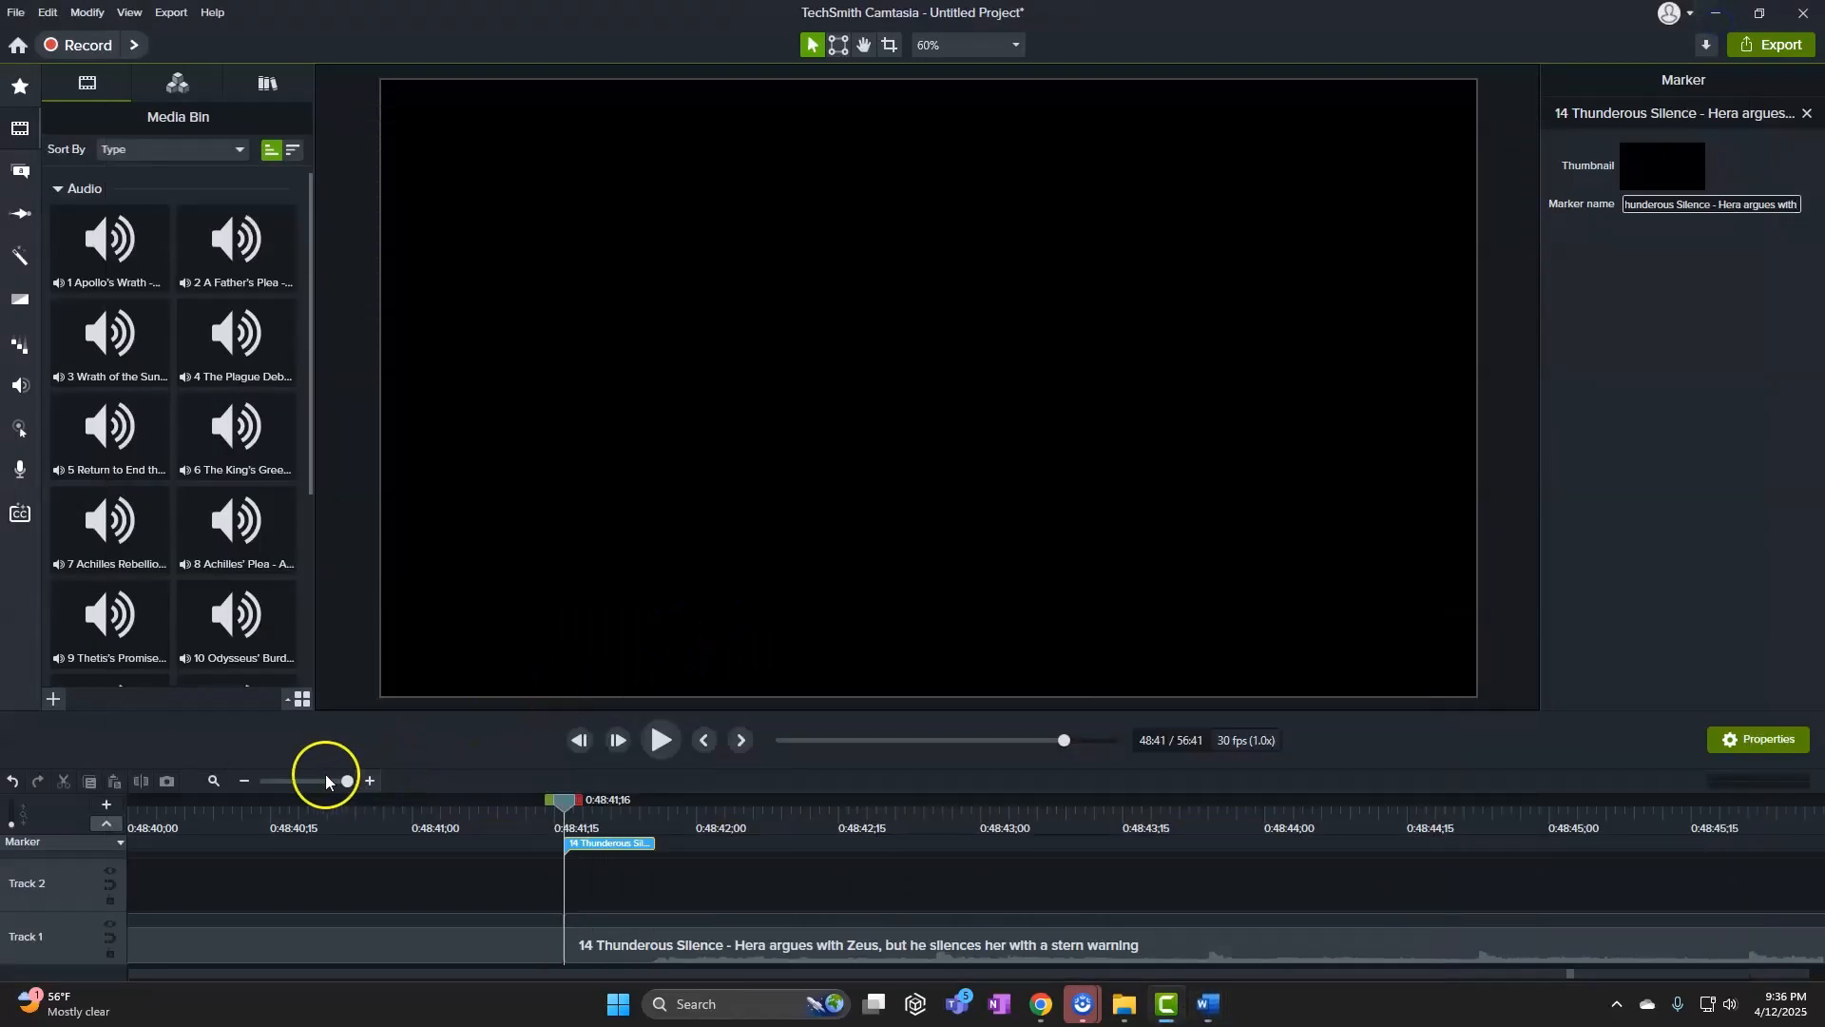
left_click_drag(326, 781, 292, 782)
left_click_drag(553, 802, 787, 818)
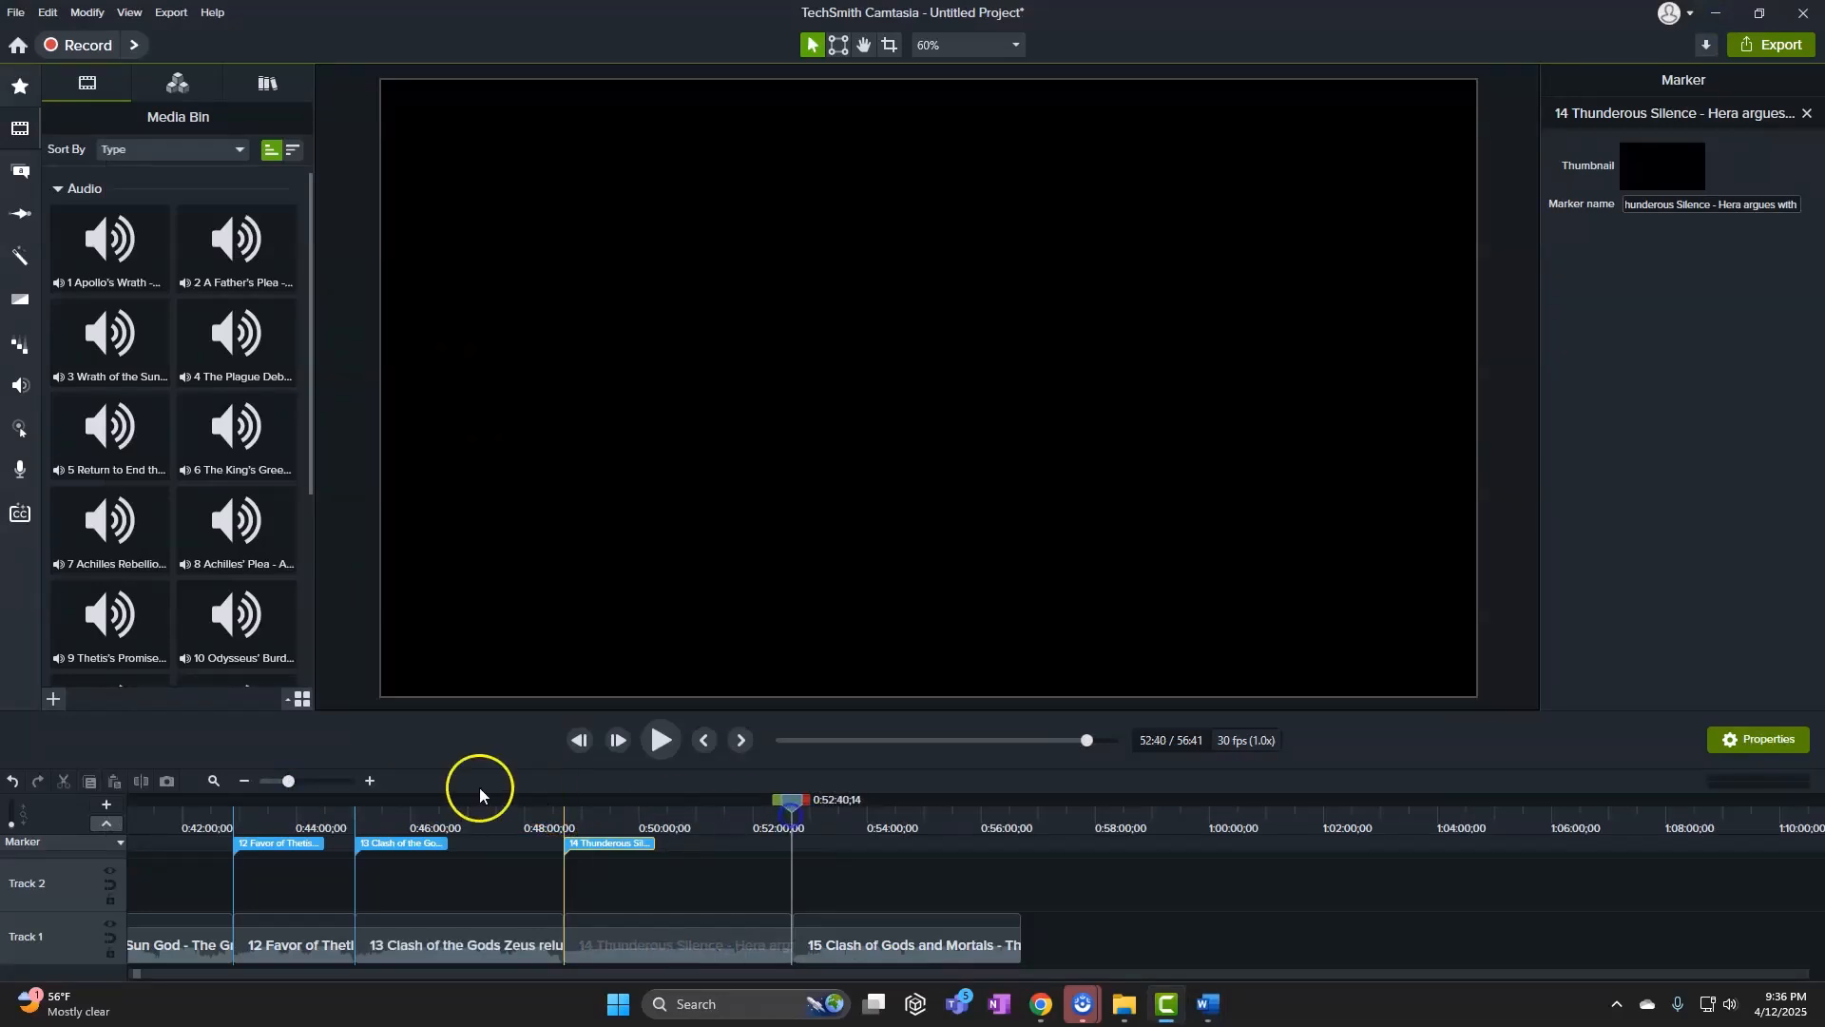
left_click_drag(288, 782, 347, 781)
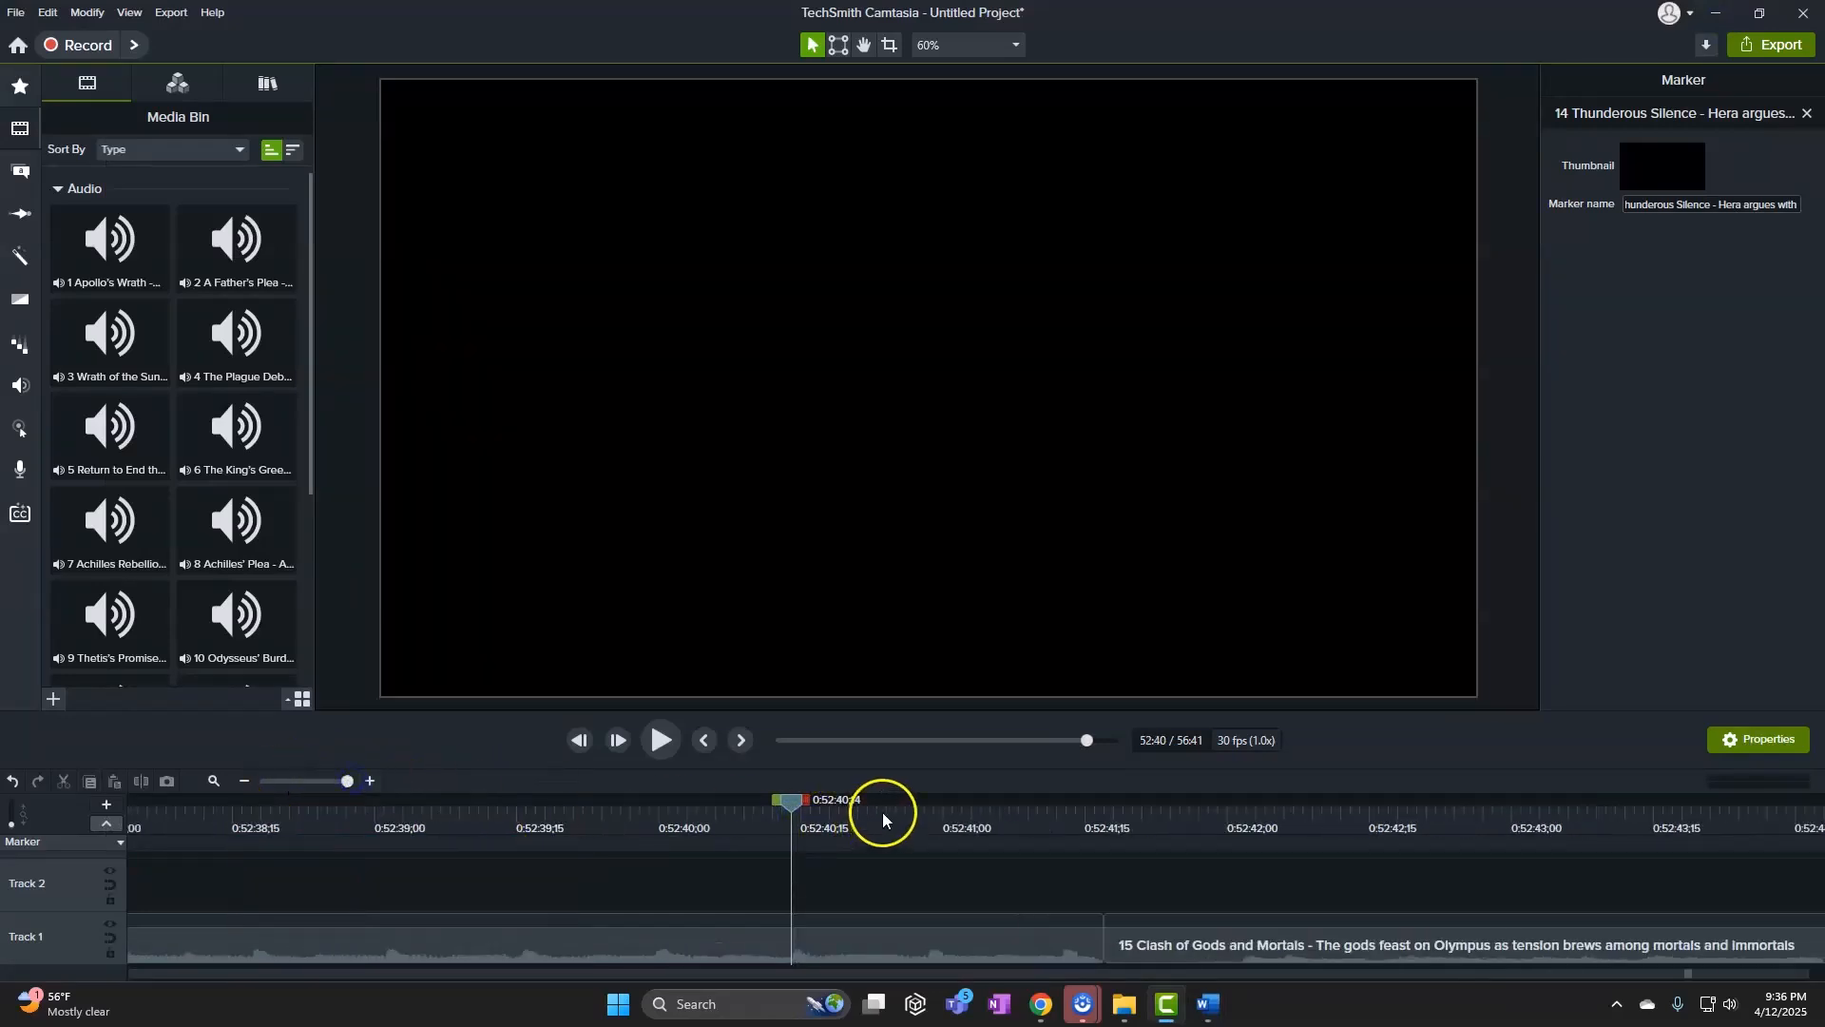
left_click_drag(803, 804, 1104, 828)
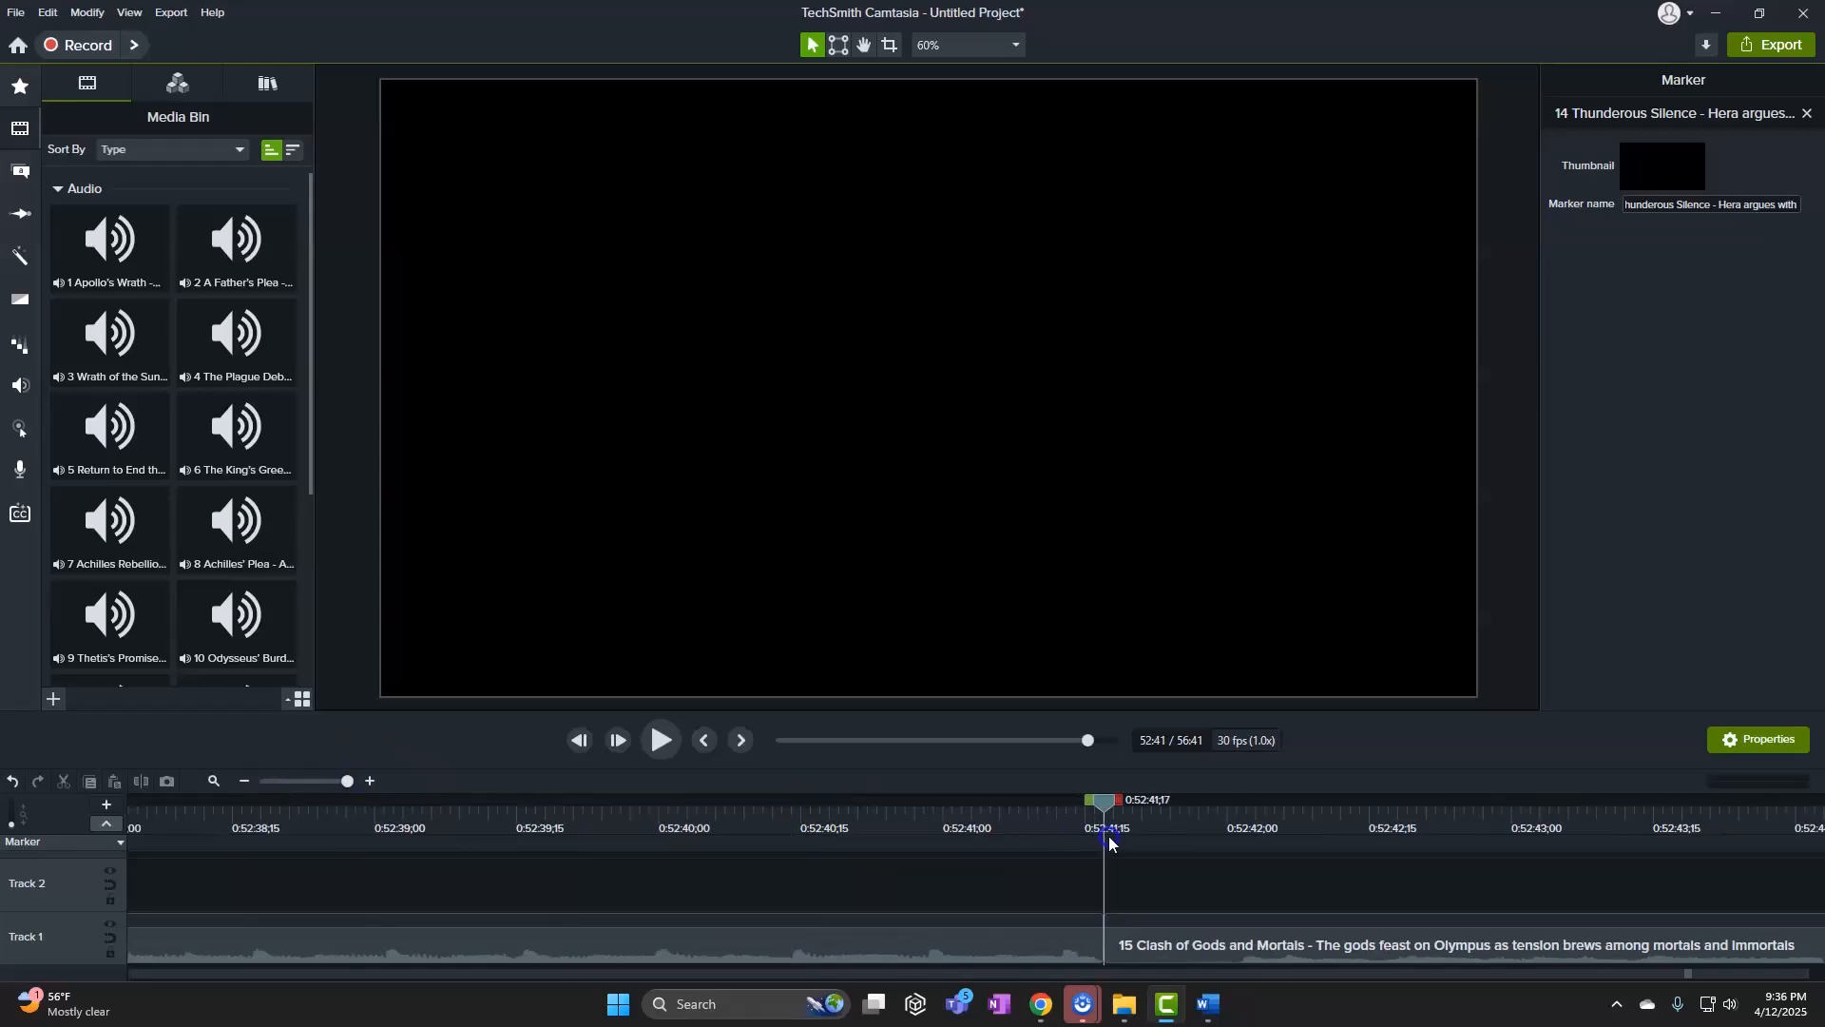
left_click(1101, 844)
key("ctrl+v")
left_click(1013, 901)
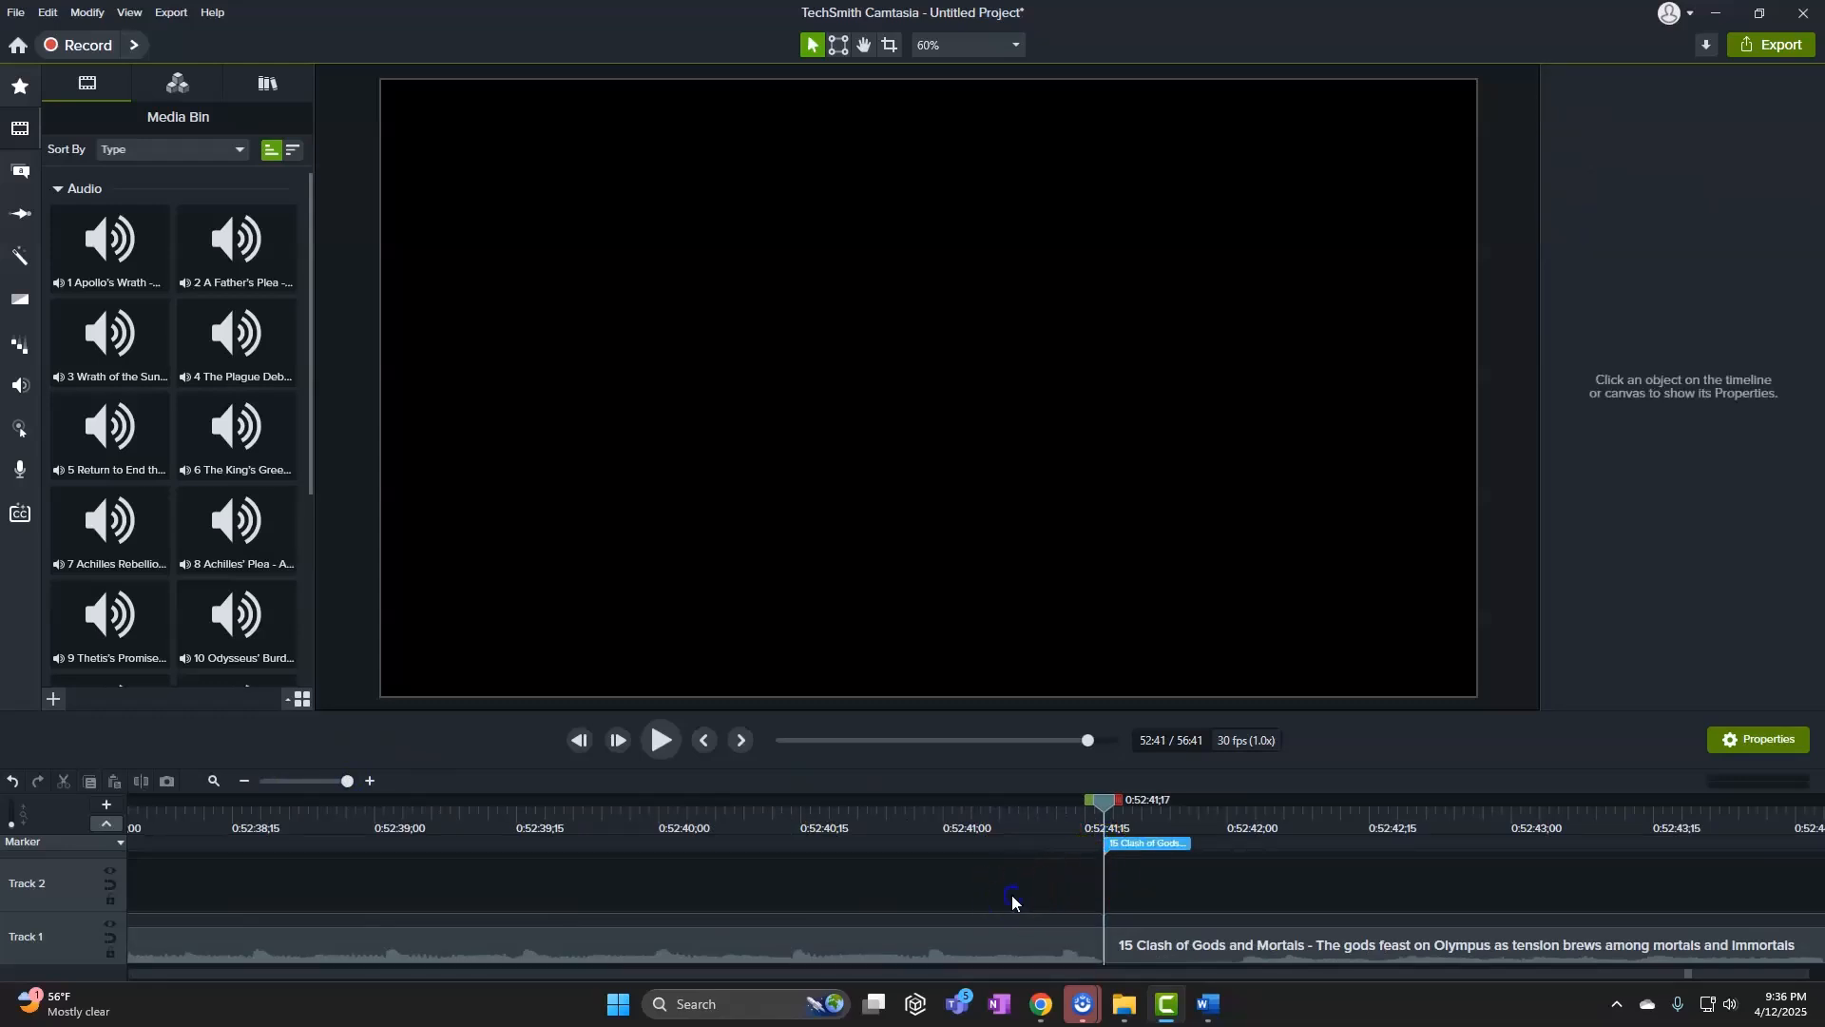
Review the Iliad song list in Word, then return to Camtasia
mouse_move(1209, 1020)
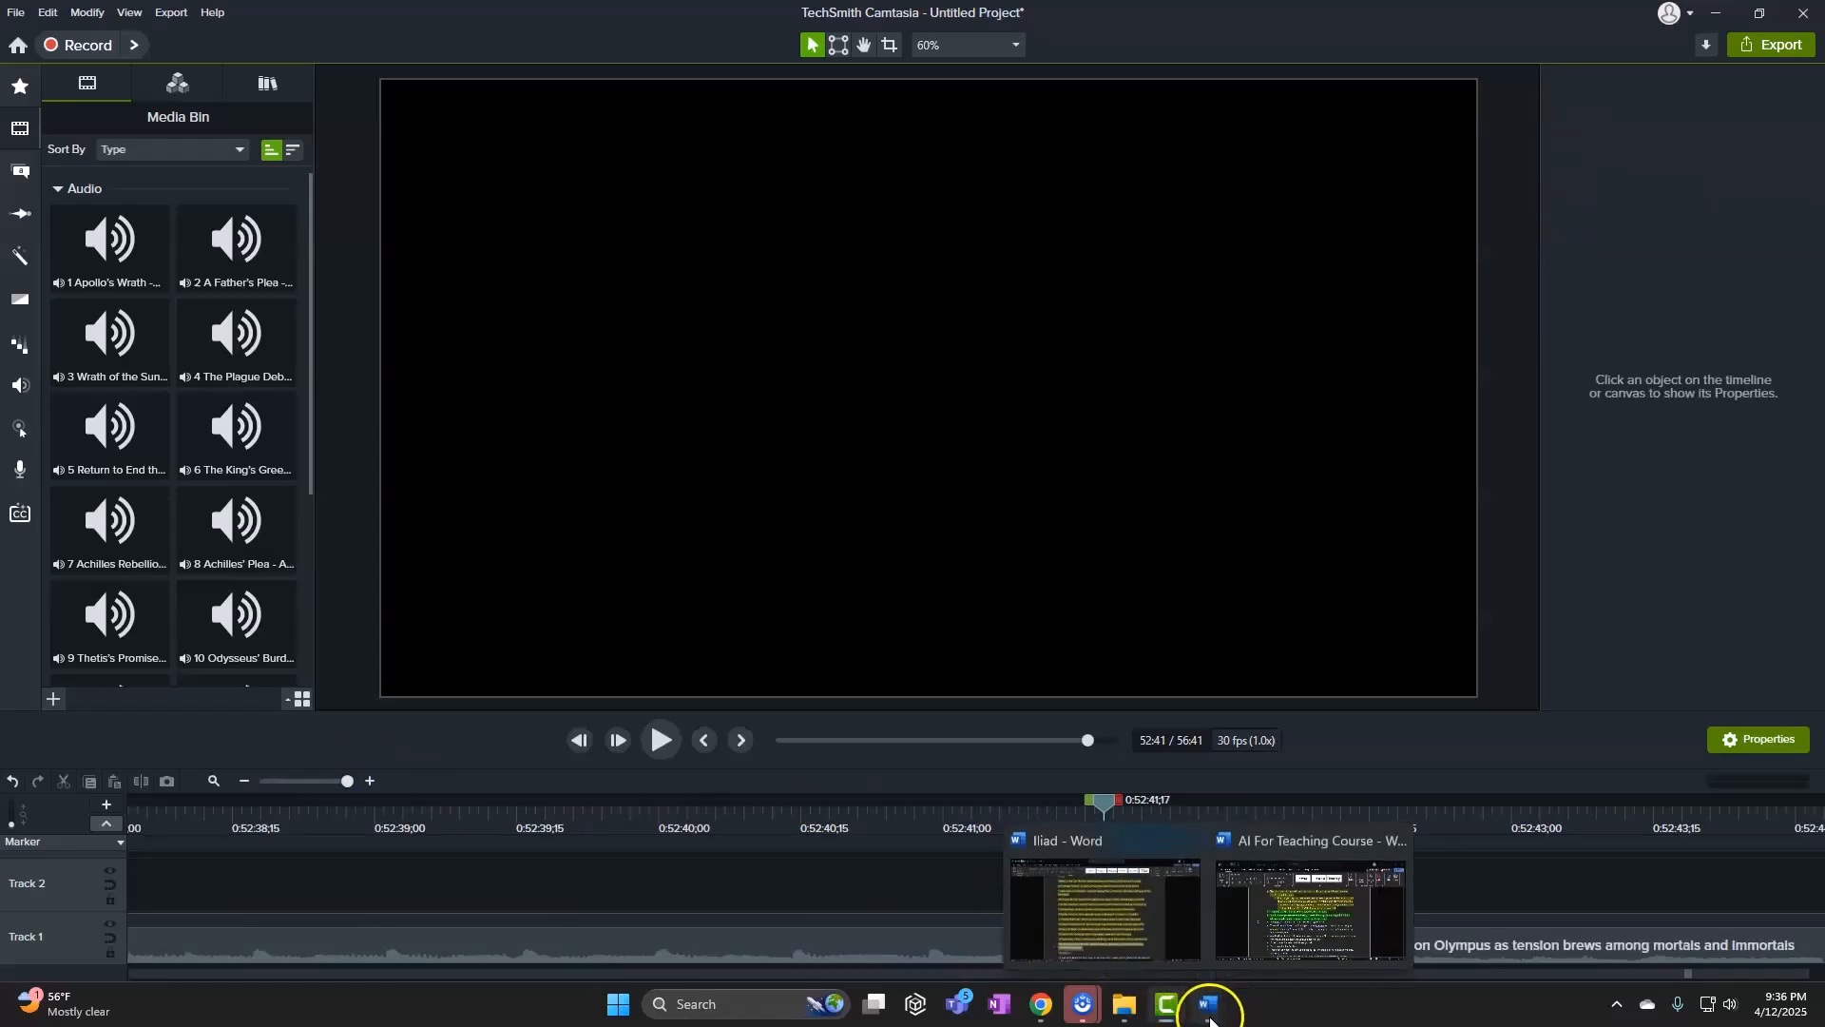
left_click(1166, 970)
scroll(718, 747, "up", 3)
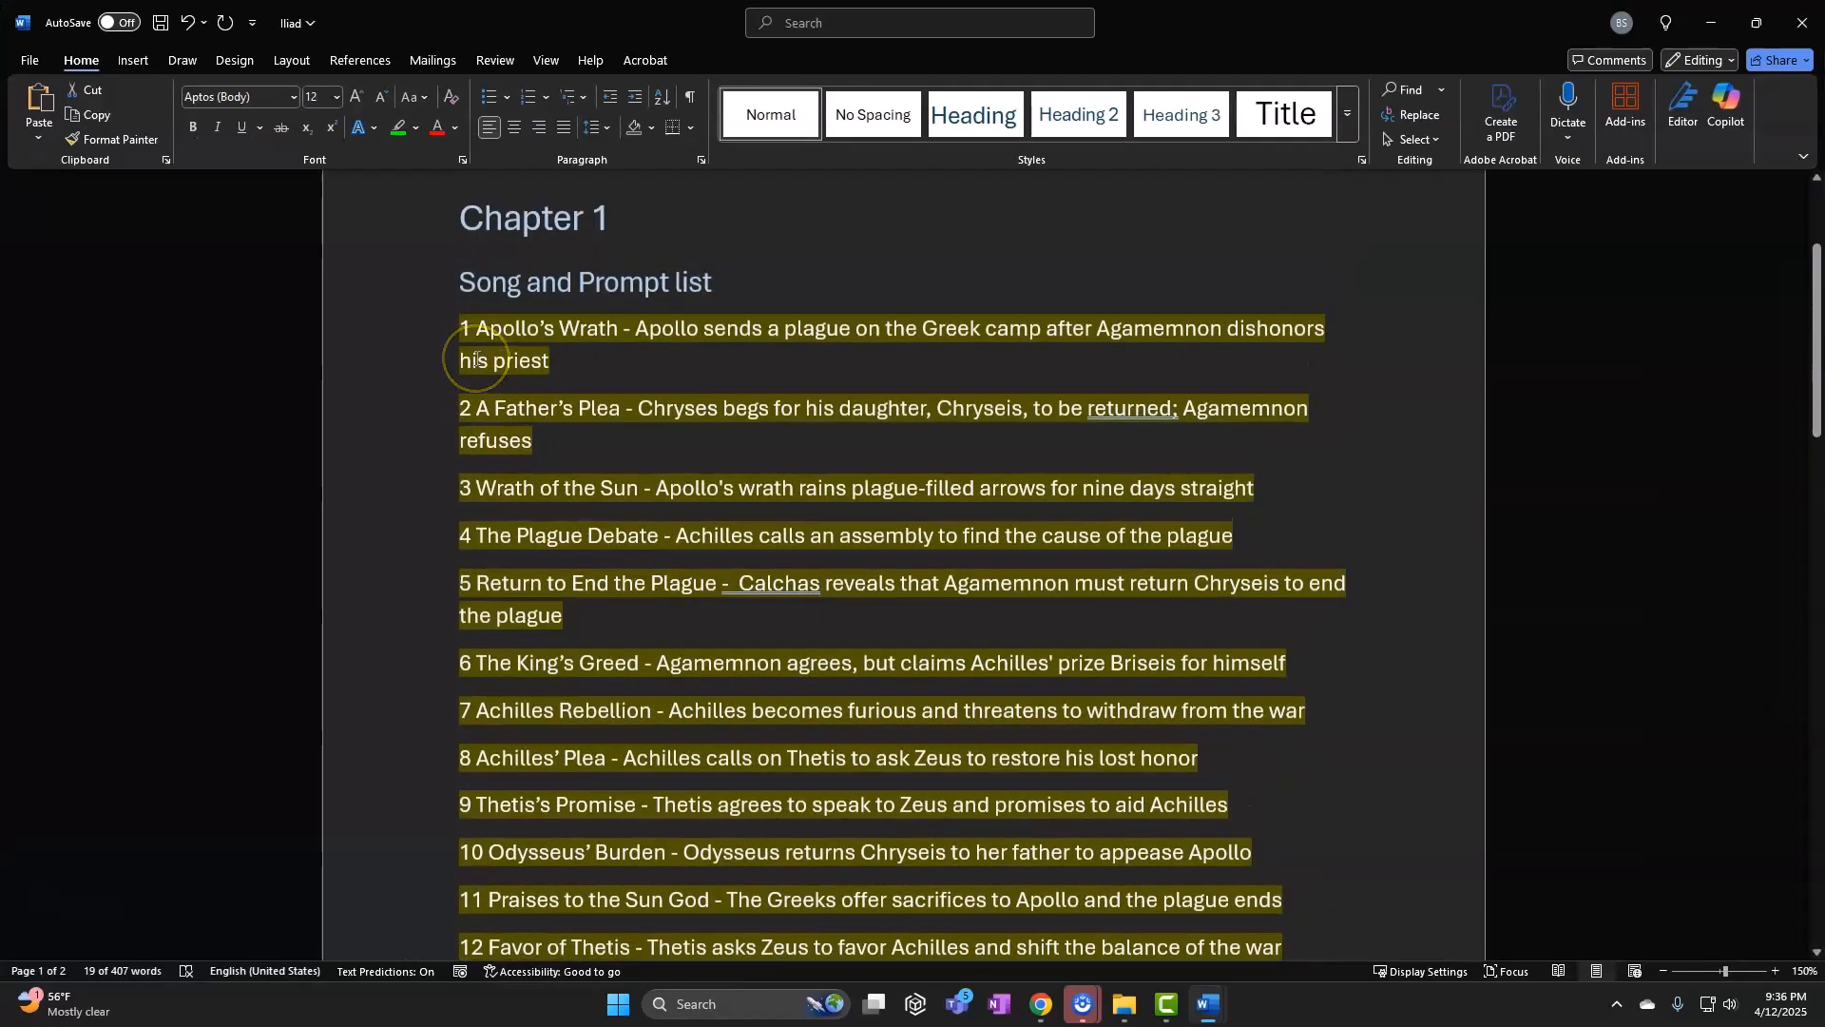
left_click(1221, 1015)
left_click(1177, 1013)
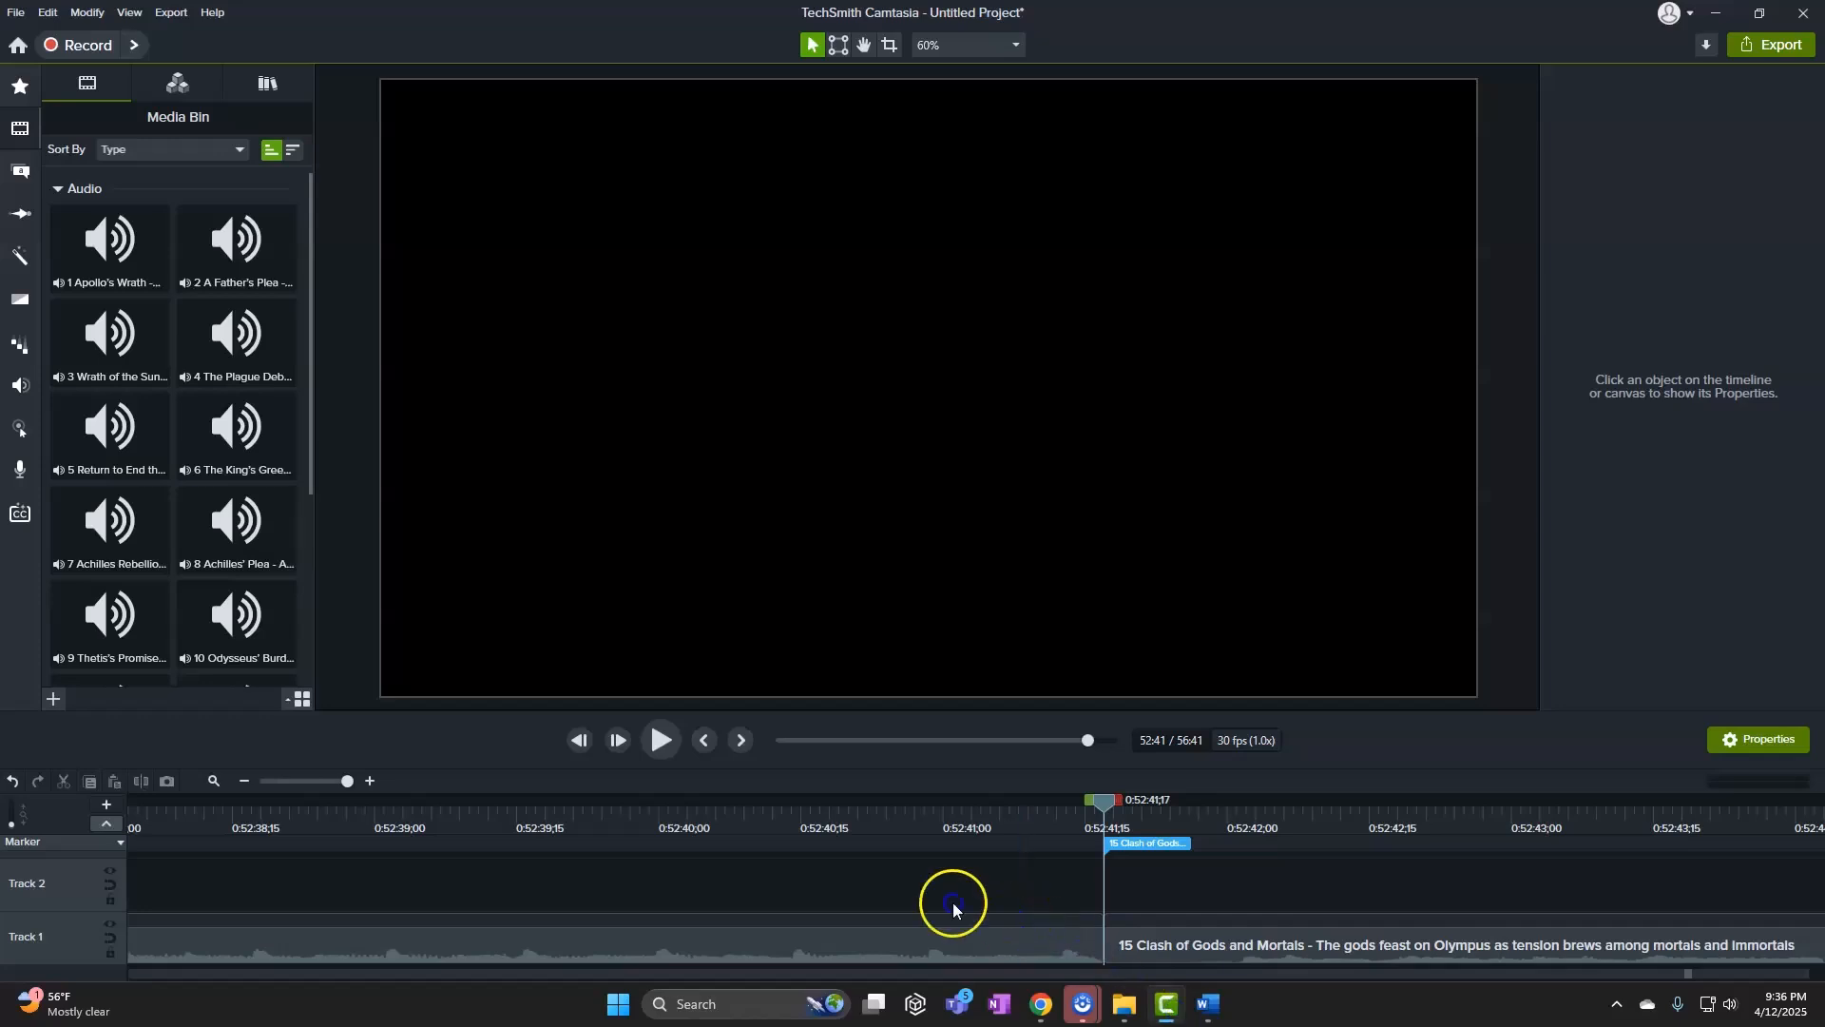
Remove the empty Track 2 and detach the timeline into its own window
right_click(305, 888)
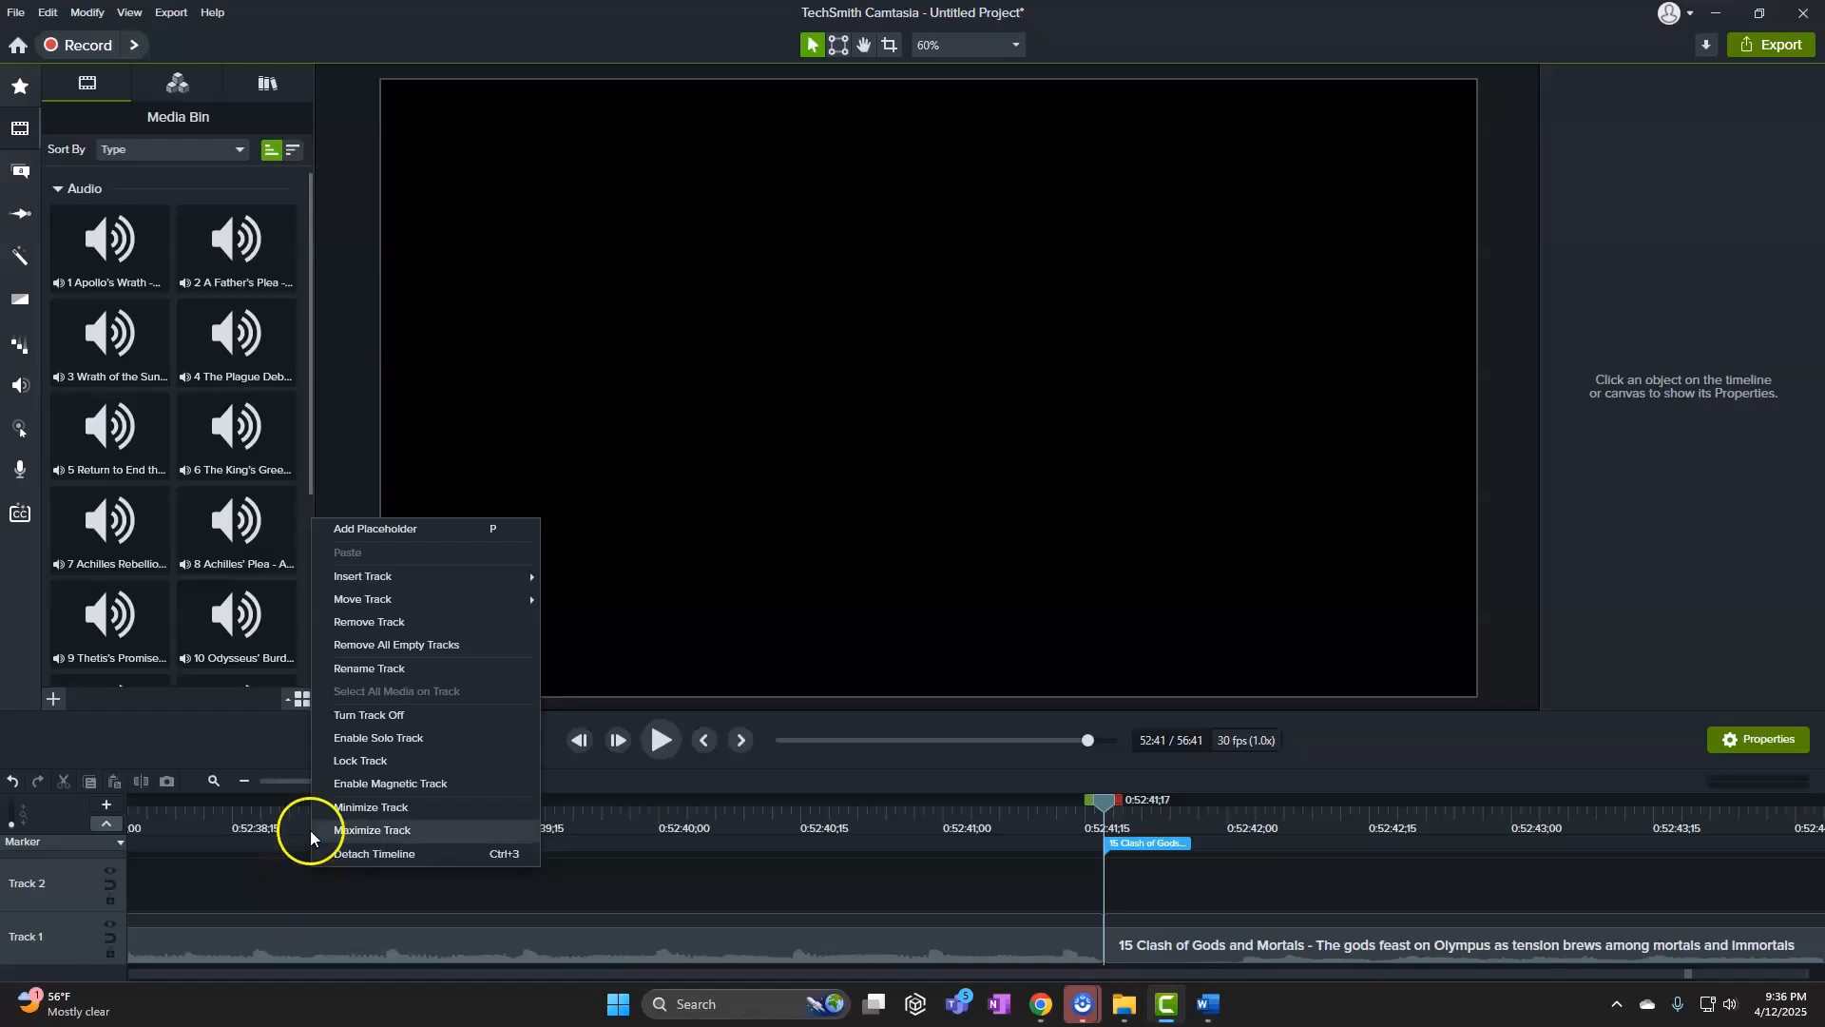
left_click(372, 629)
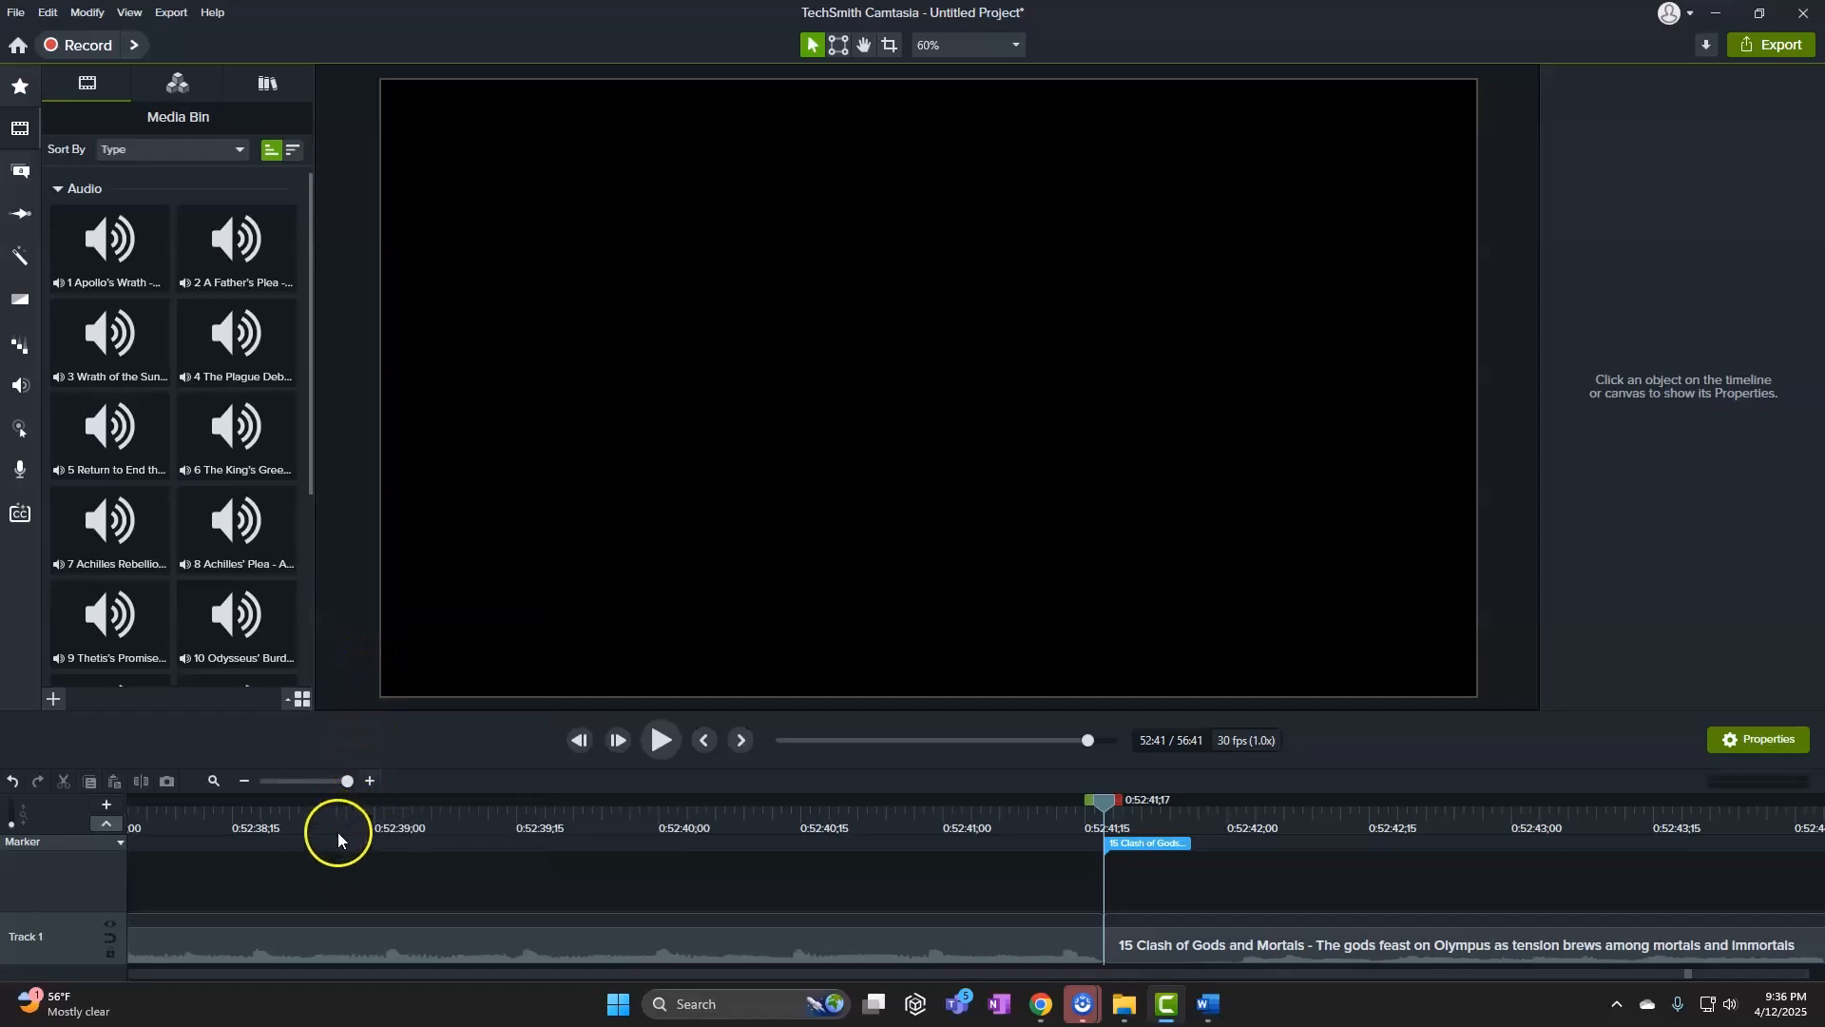
right_click(83, 948)
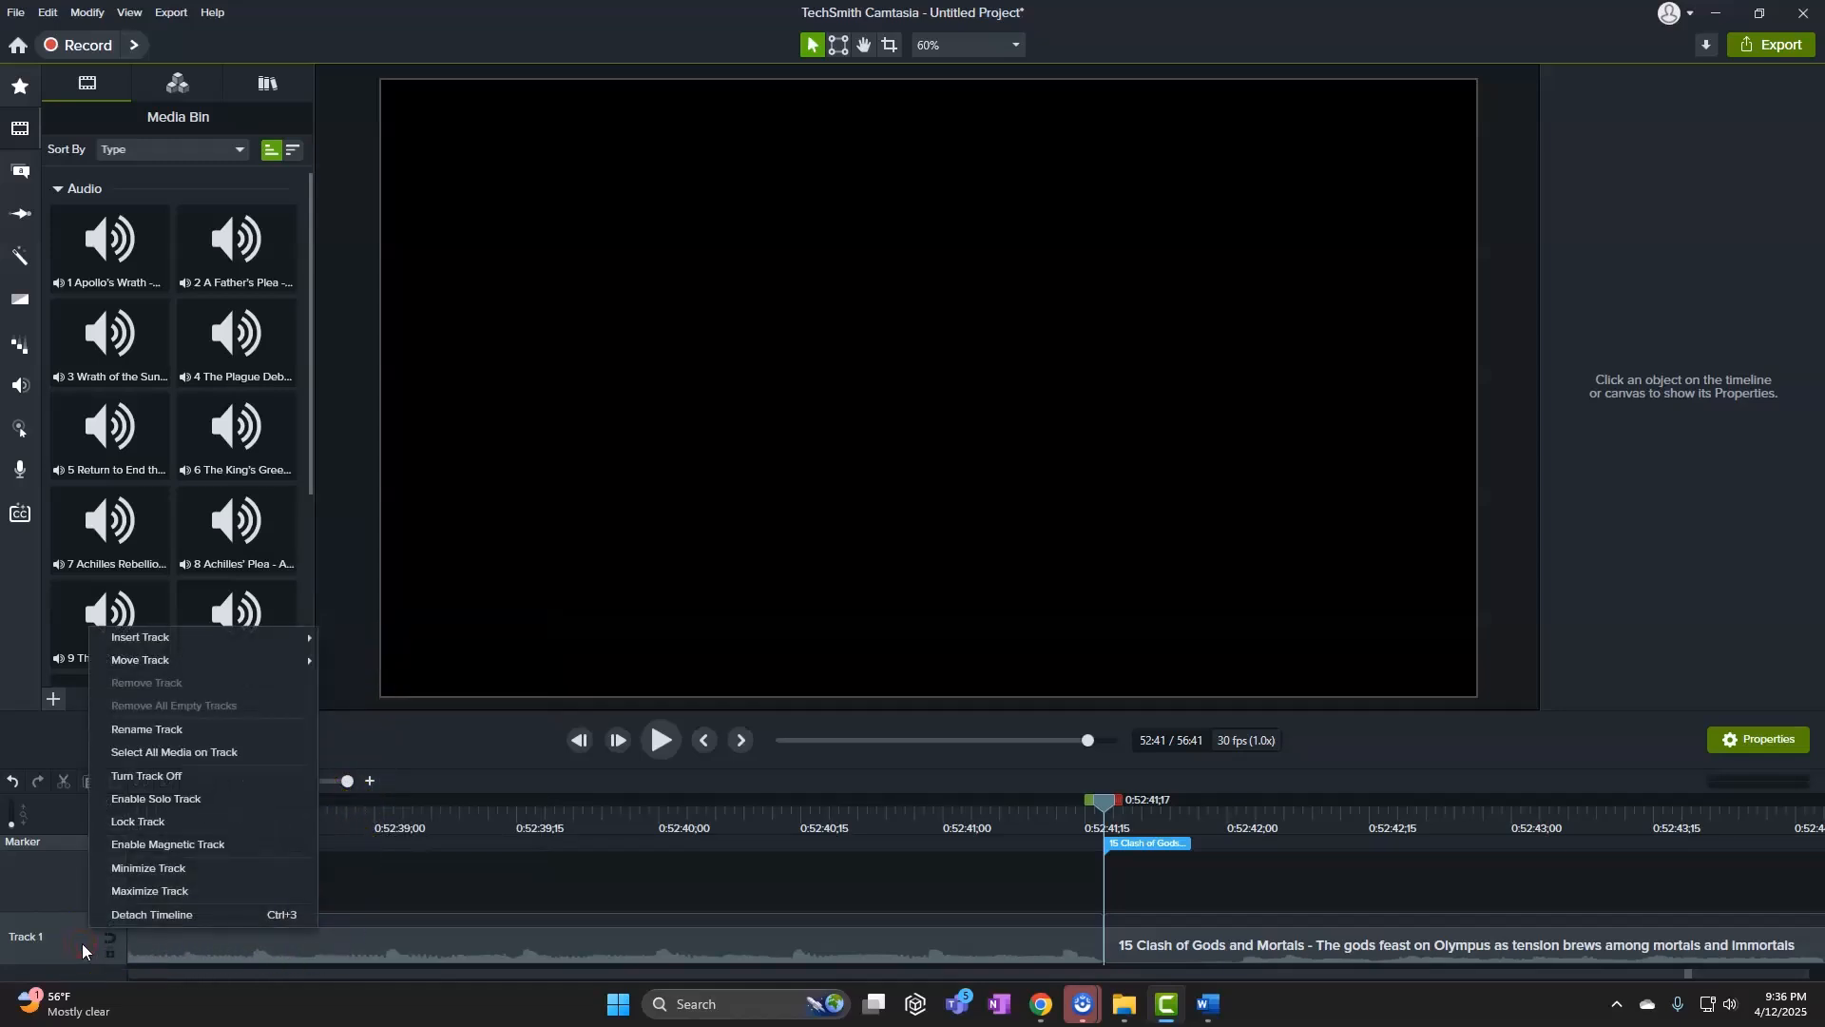
left_click(191, 922)
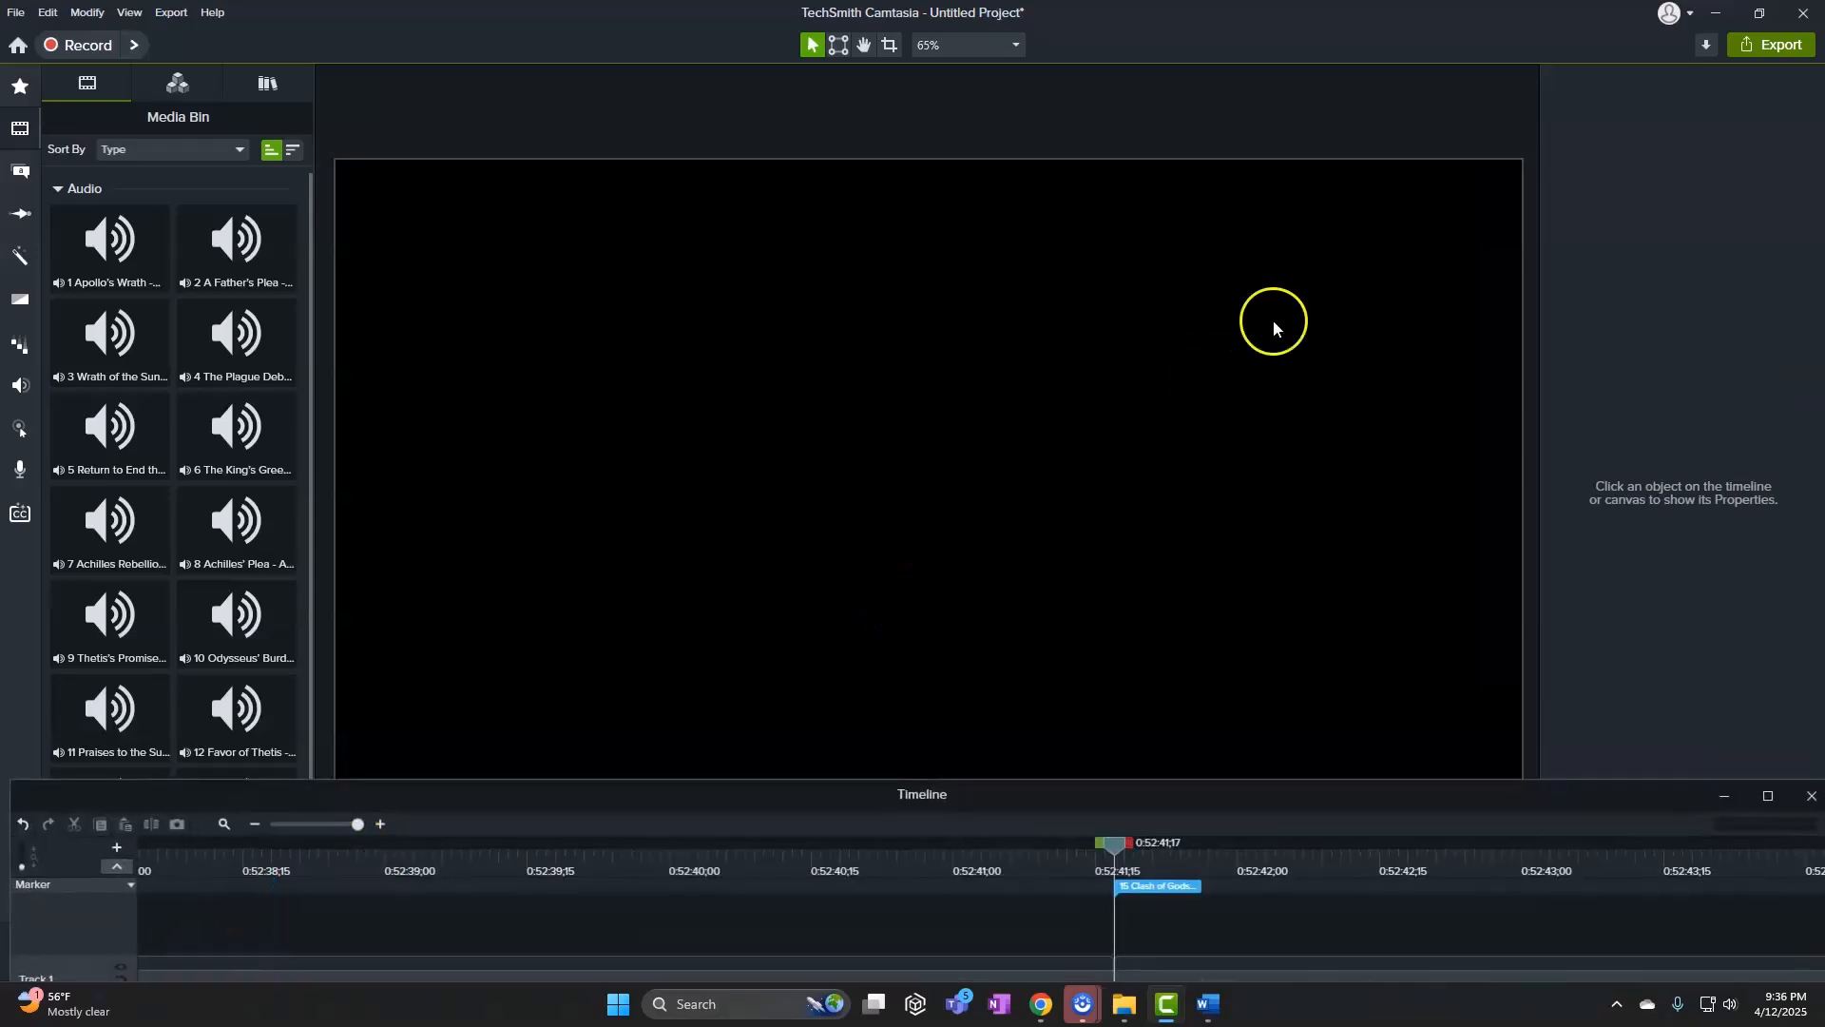
Restore, move and narrow the main Camtasia editor so Word shows beside it
mouse_move(1270, 38)
left_mouse_down()
mouse_move(1202, 82)
mouse_move(1206, 53)
mouse_move(1226, 37)
mouse_move(1207, 214)
mouse_move(1217, 55)
mouse_move(1258, 41)
left_mouse_up()
left_click_drag(1536, 45, 1378, 81)
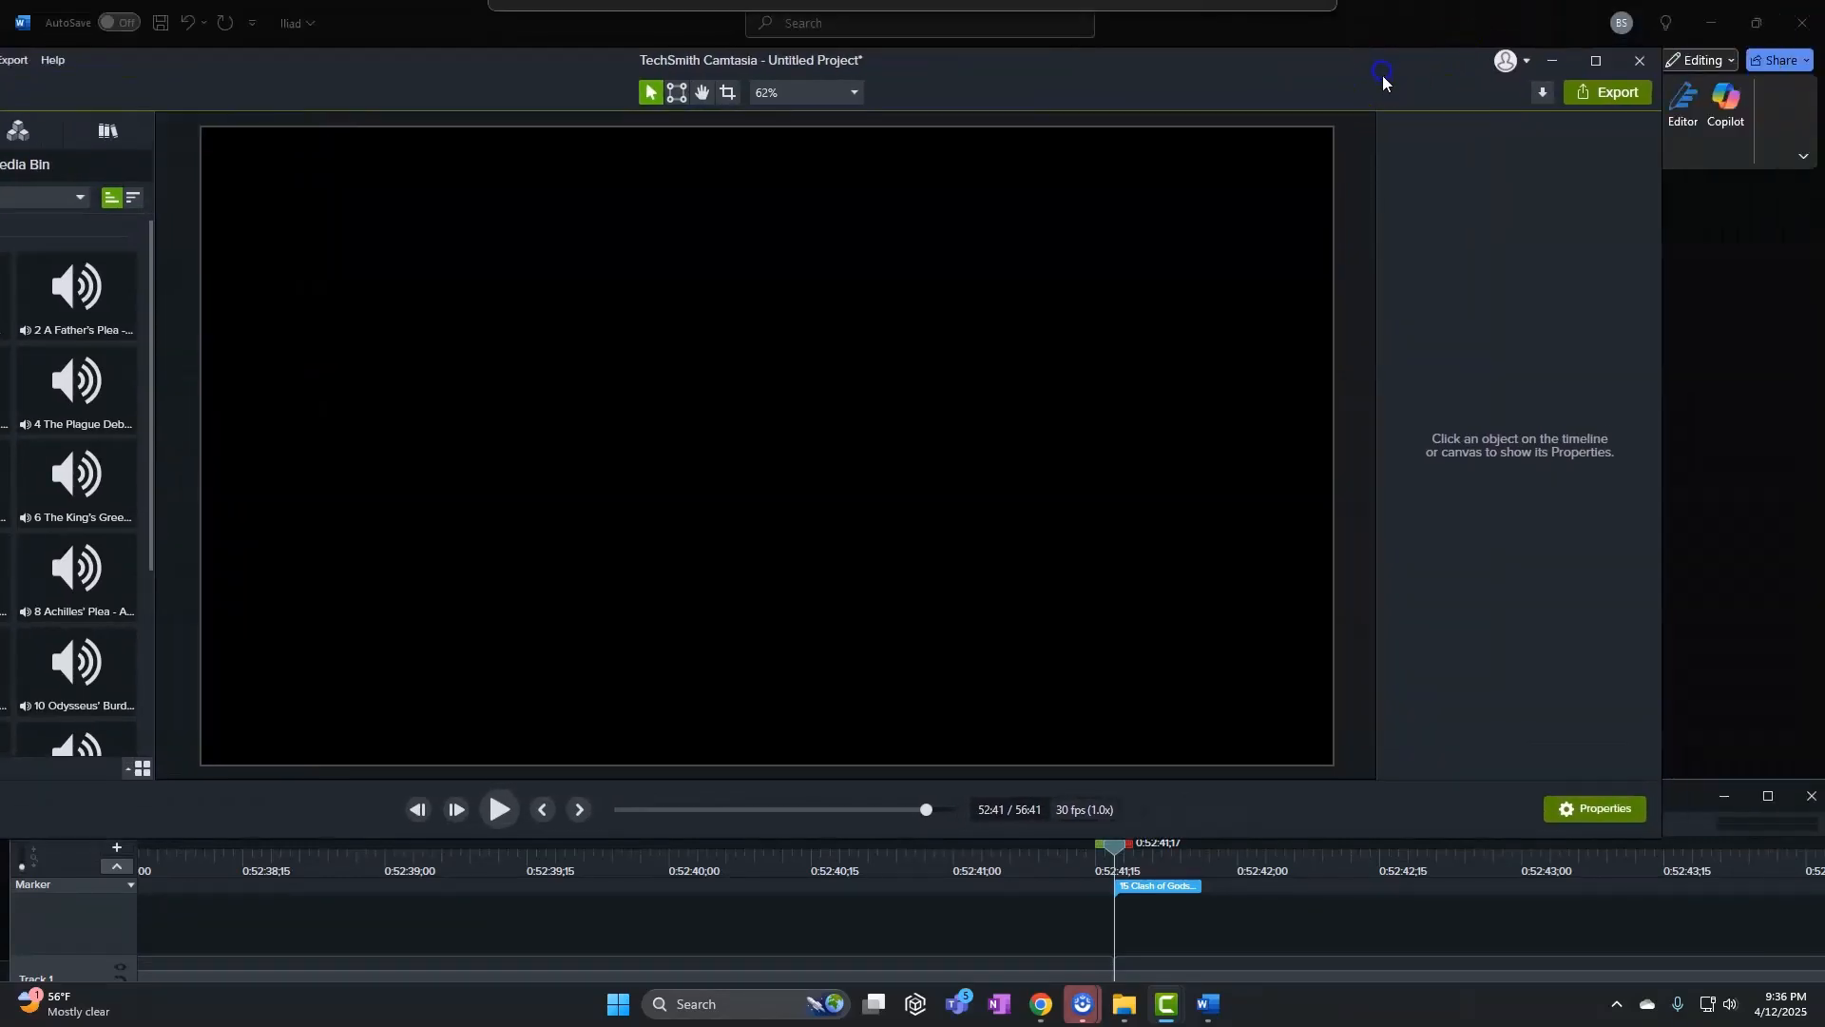
left_click_drag(1659, 253, 1397, 290)
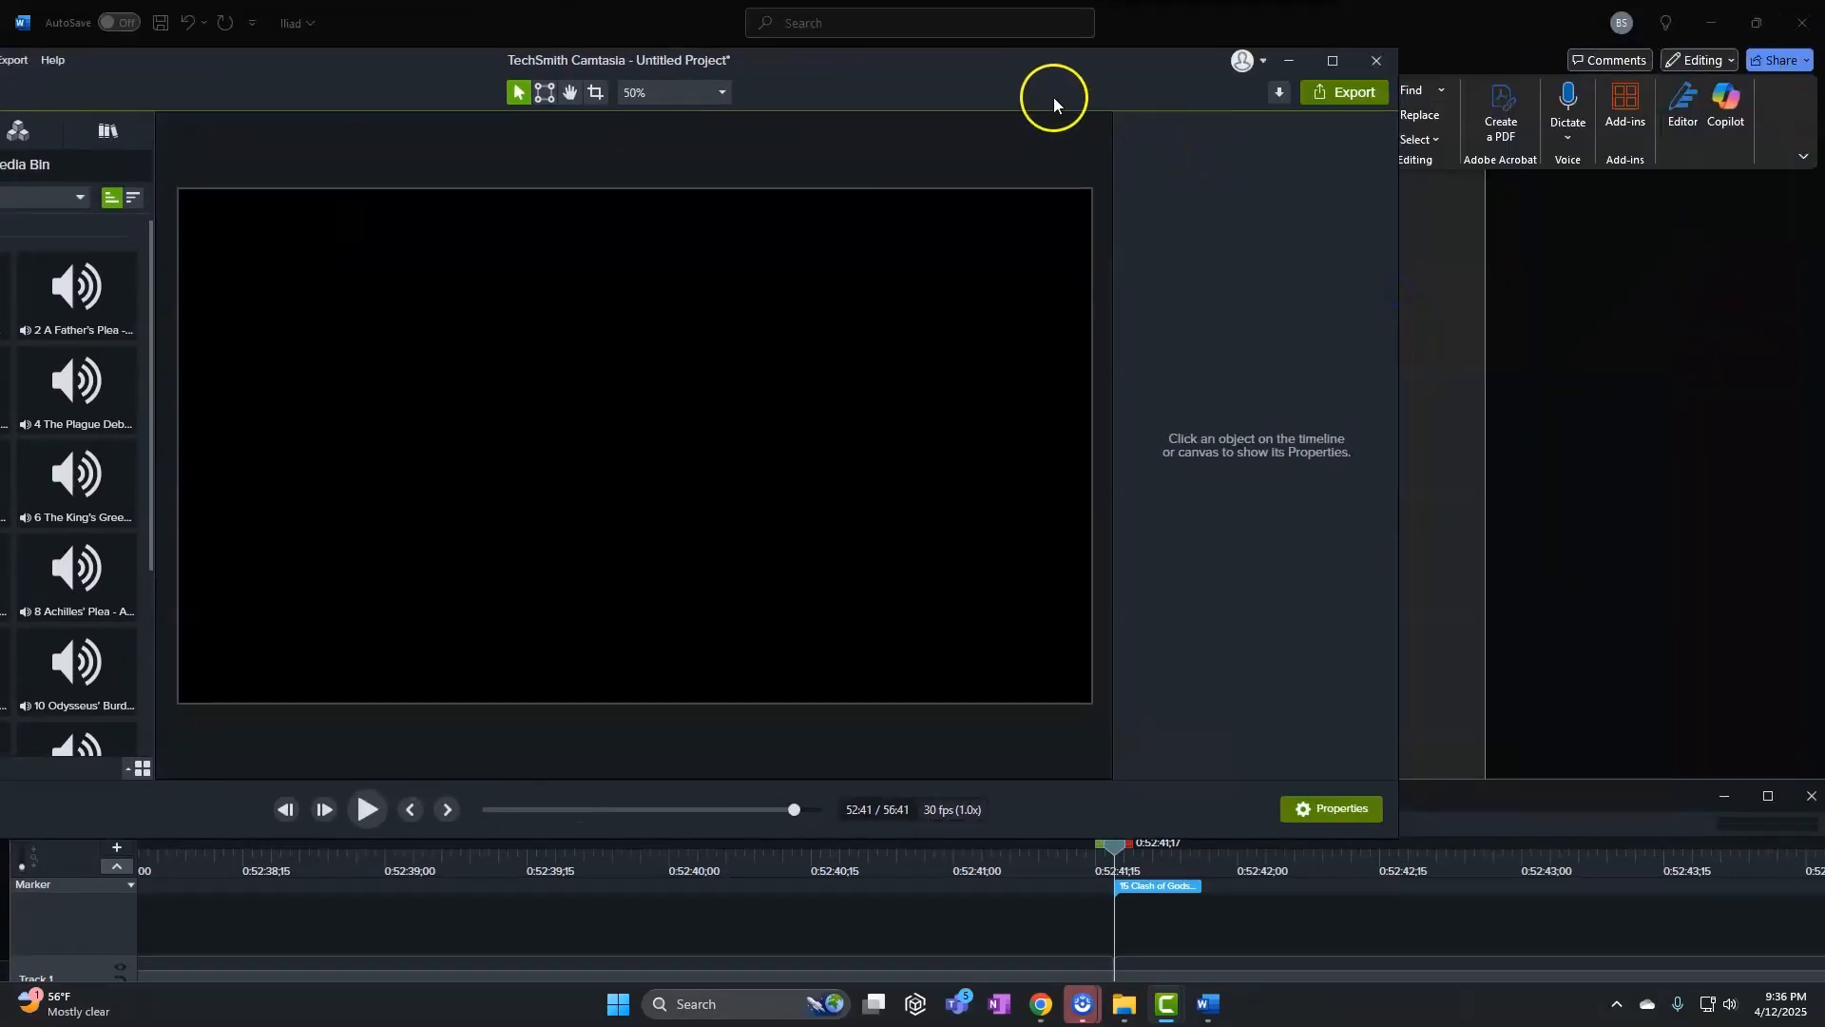
Shorten the Camtasia timeline window and widen Word across the screen above it
left_click_drag(1051, 89, 1339, 57)
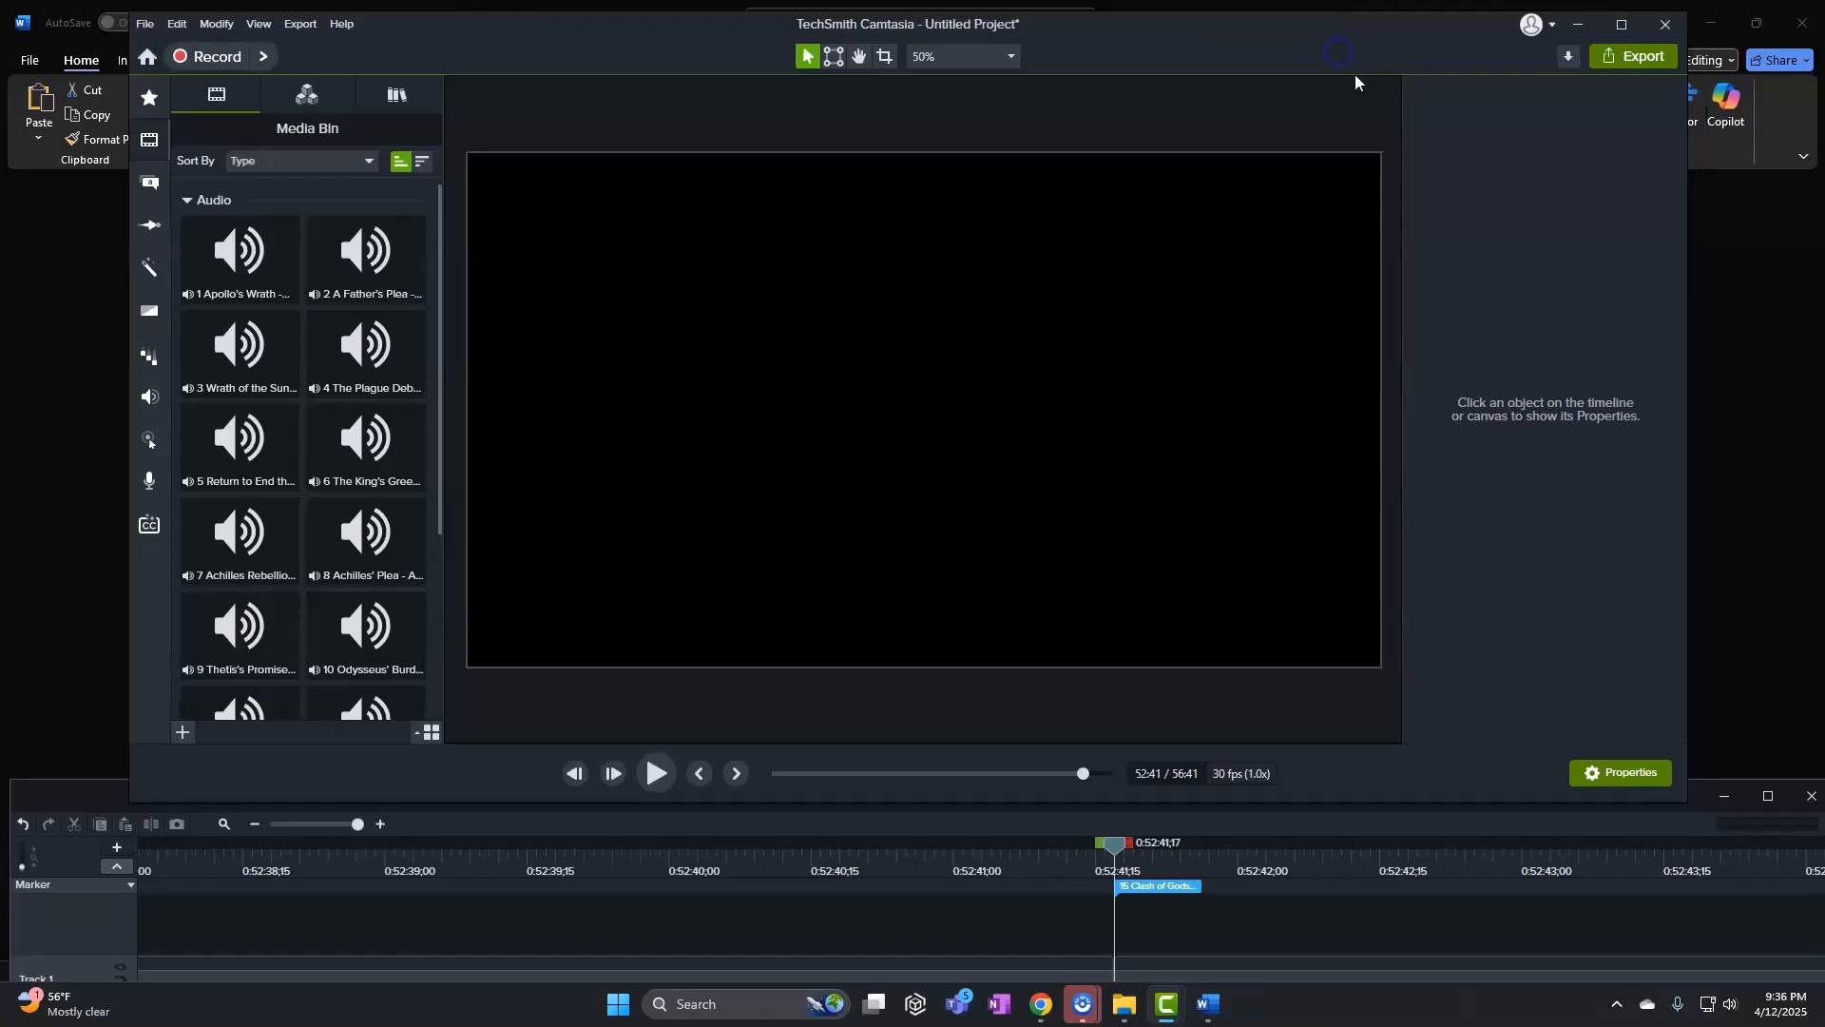
left_click_drag(1256, 802, 1245, 708)
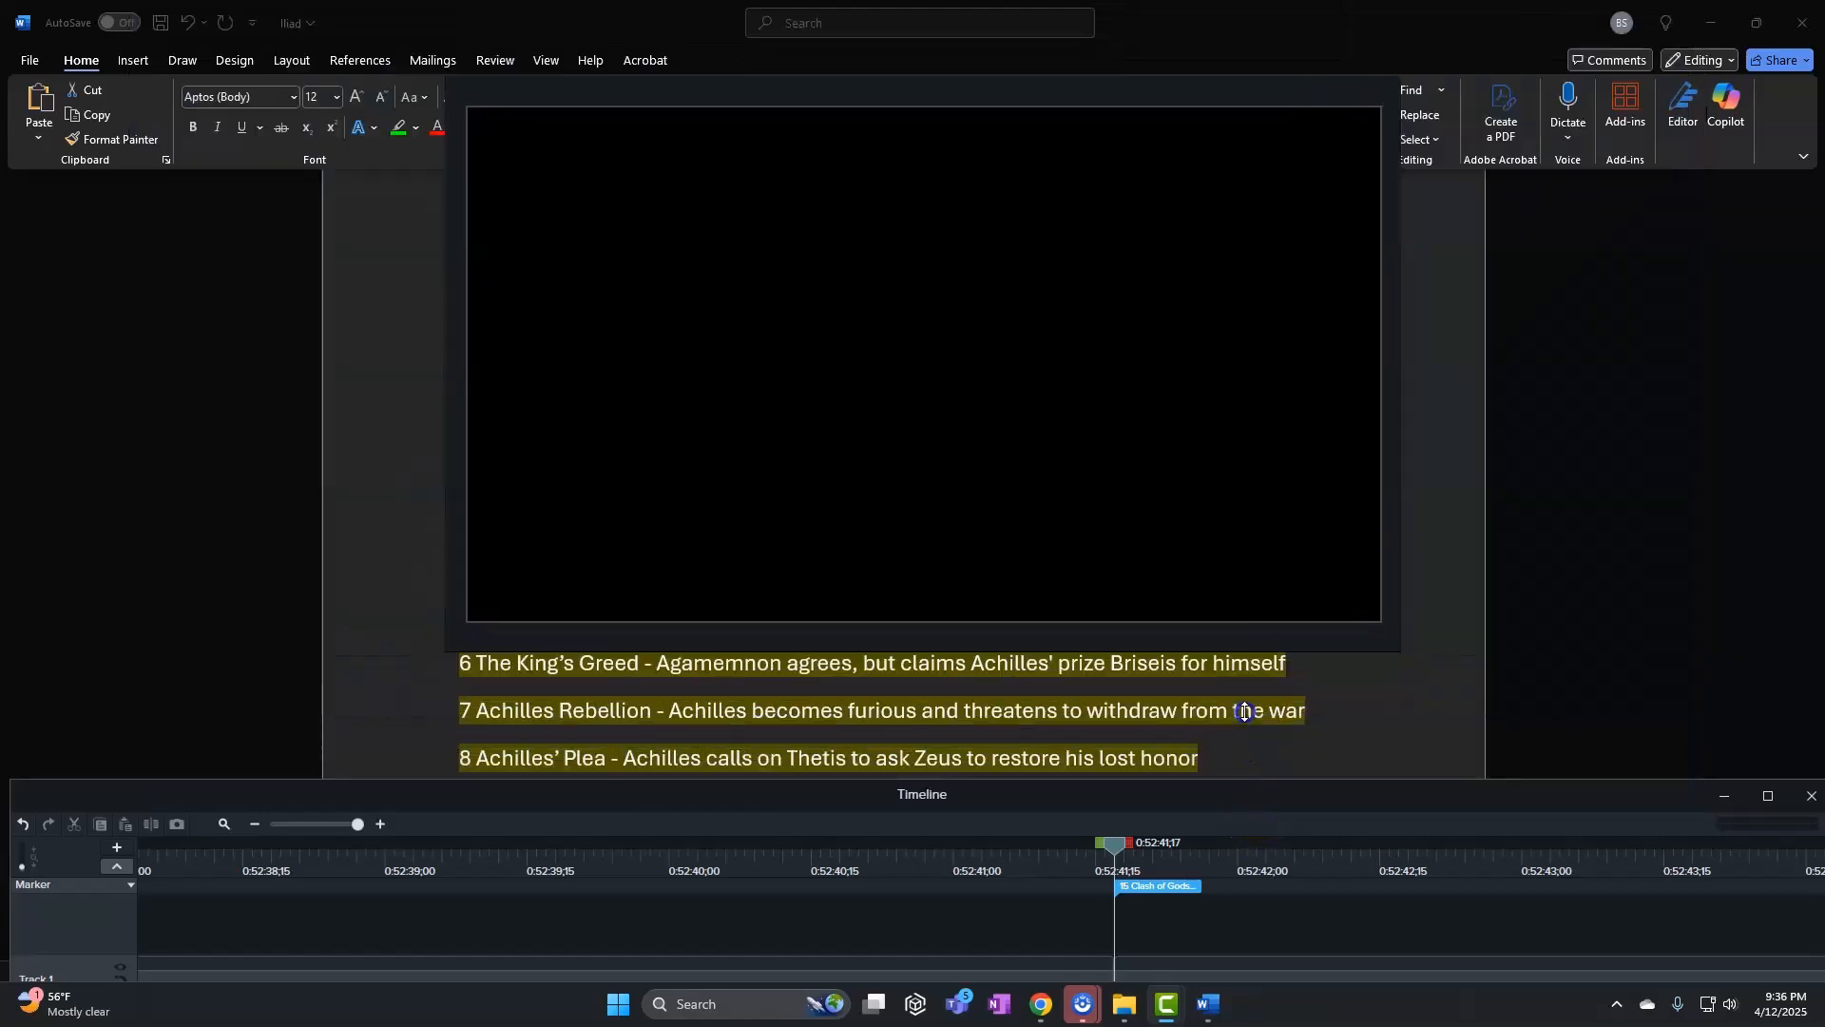
left_click(416, 745)
left_click_drag(702, 22, 606, 26)
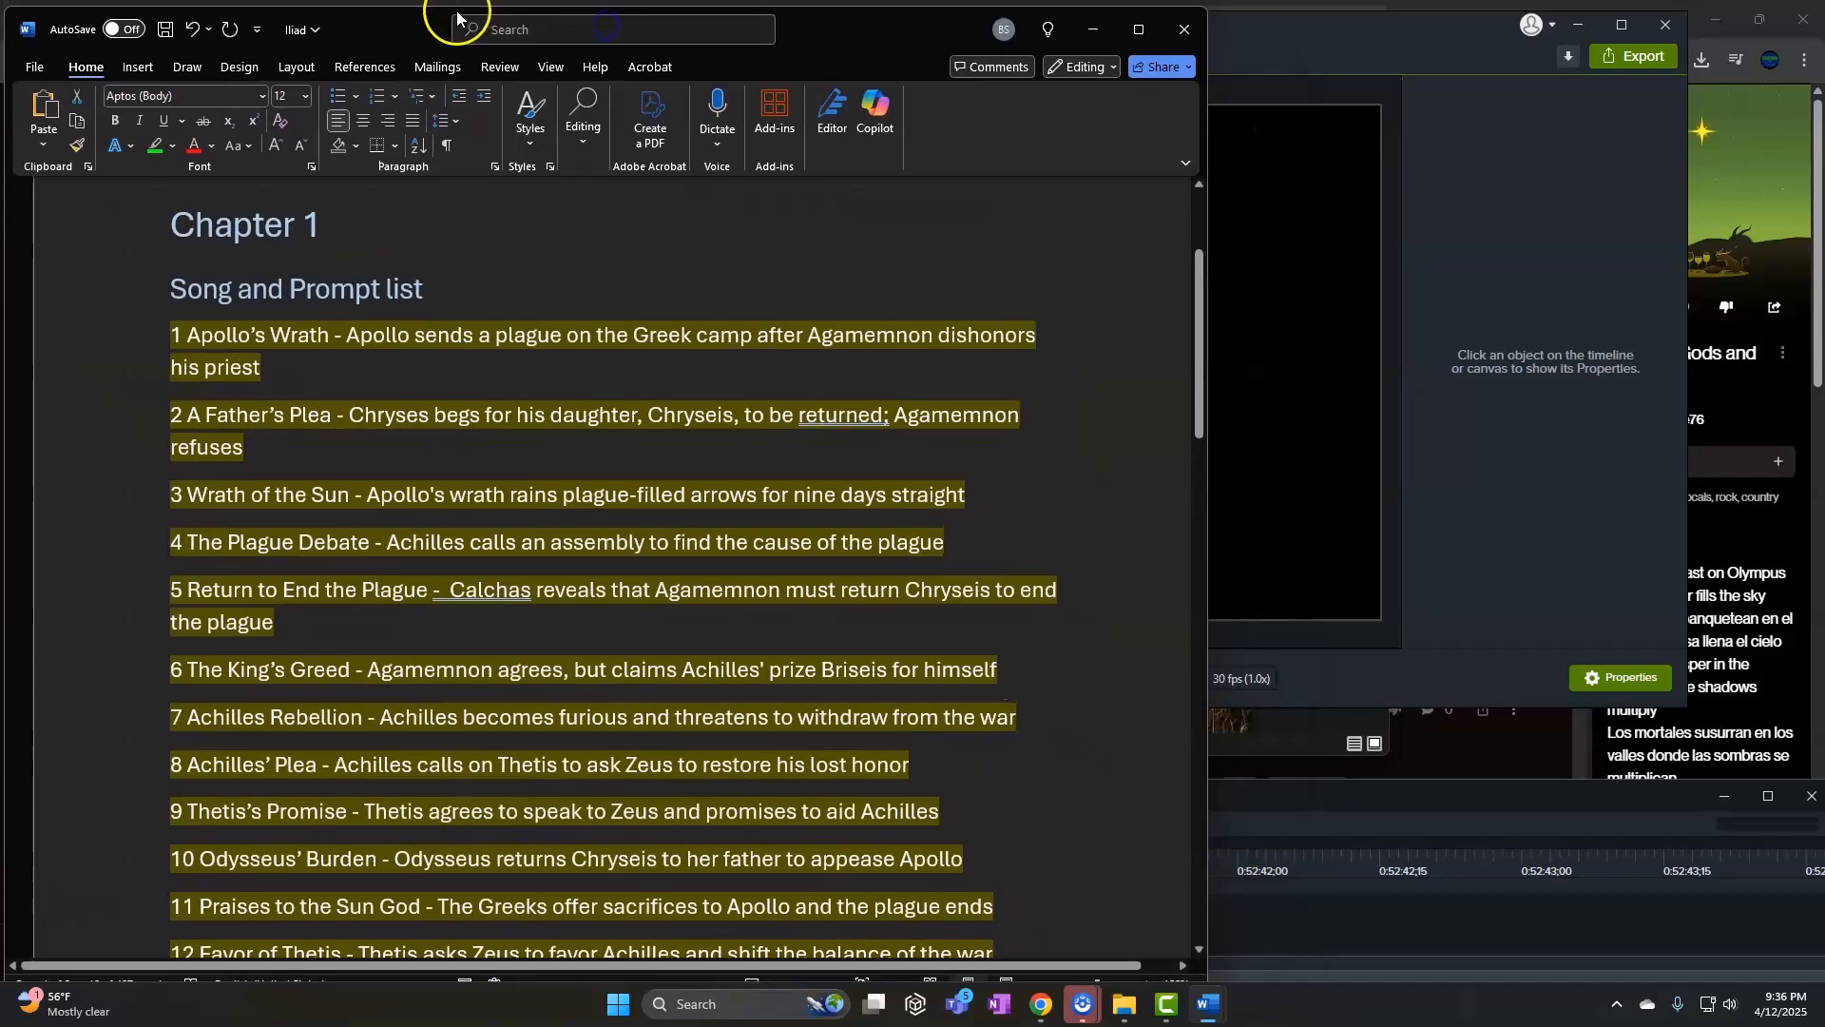
mouse_move(421, 8)
left_mouse_down()
mouse_move(441, 122)
mouse_move(439, 35)
mouse_move(419, 38)
left_mouse_up()
left_click_drag(1191, 866, 1804, 759)
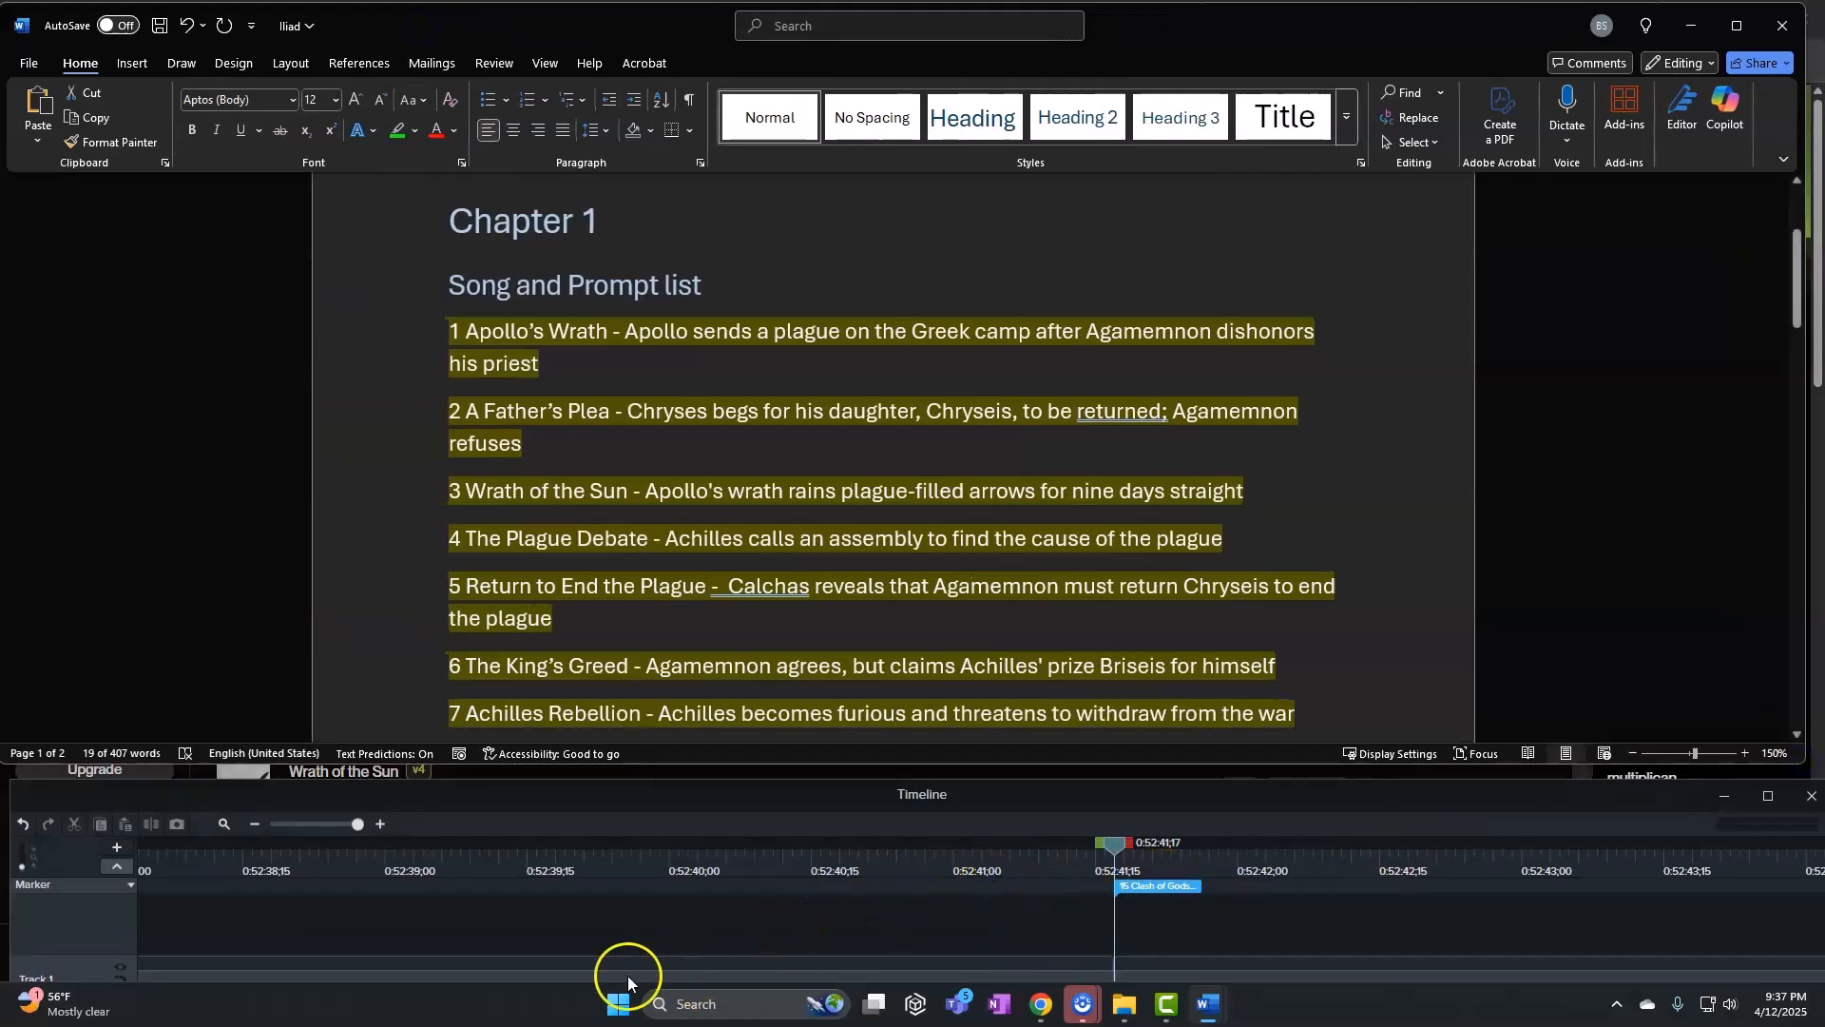
Prefix song lines 1 and 2 with their marker times 0:00 and 4:00
left_click_drag(362, 835, 51, 859)
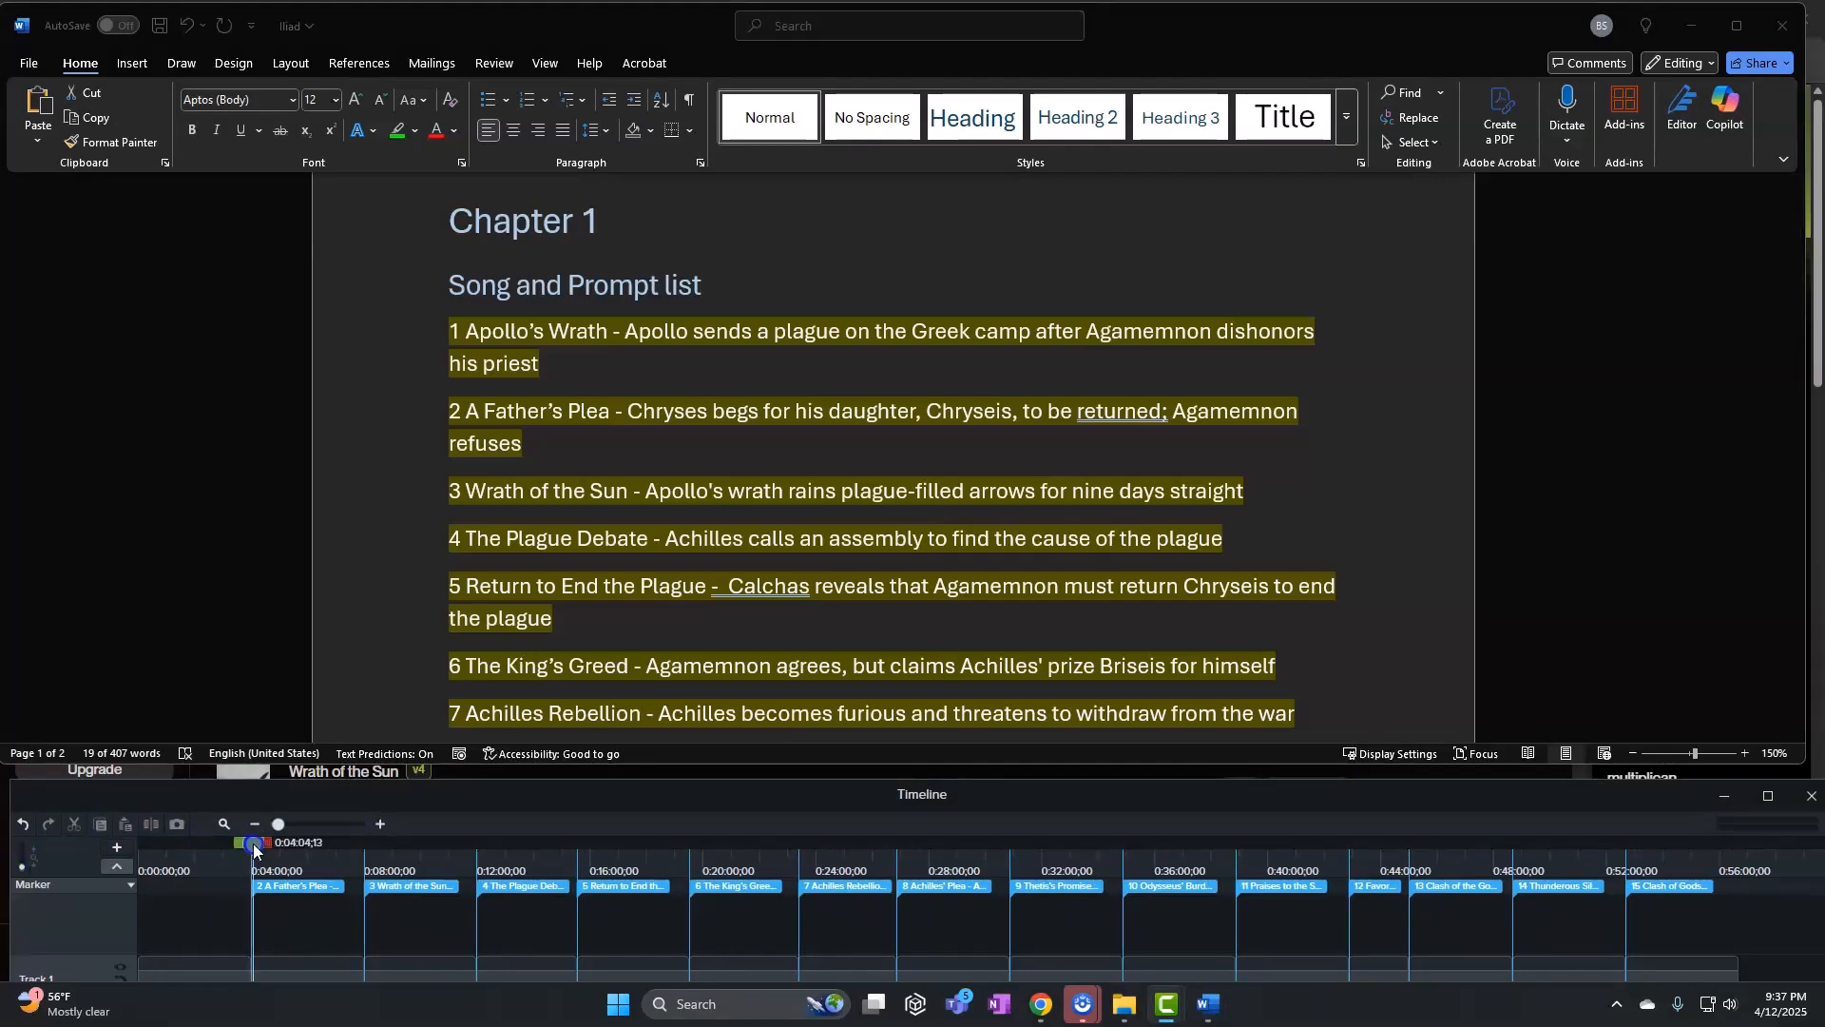
left_click_drag(341, 829, 433, 827)
mouse_move(255, 849)
left_mouse_down()
mouse_move(133, 856)
mouse_move(339, 880)
left_mouse_up()
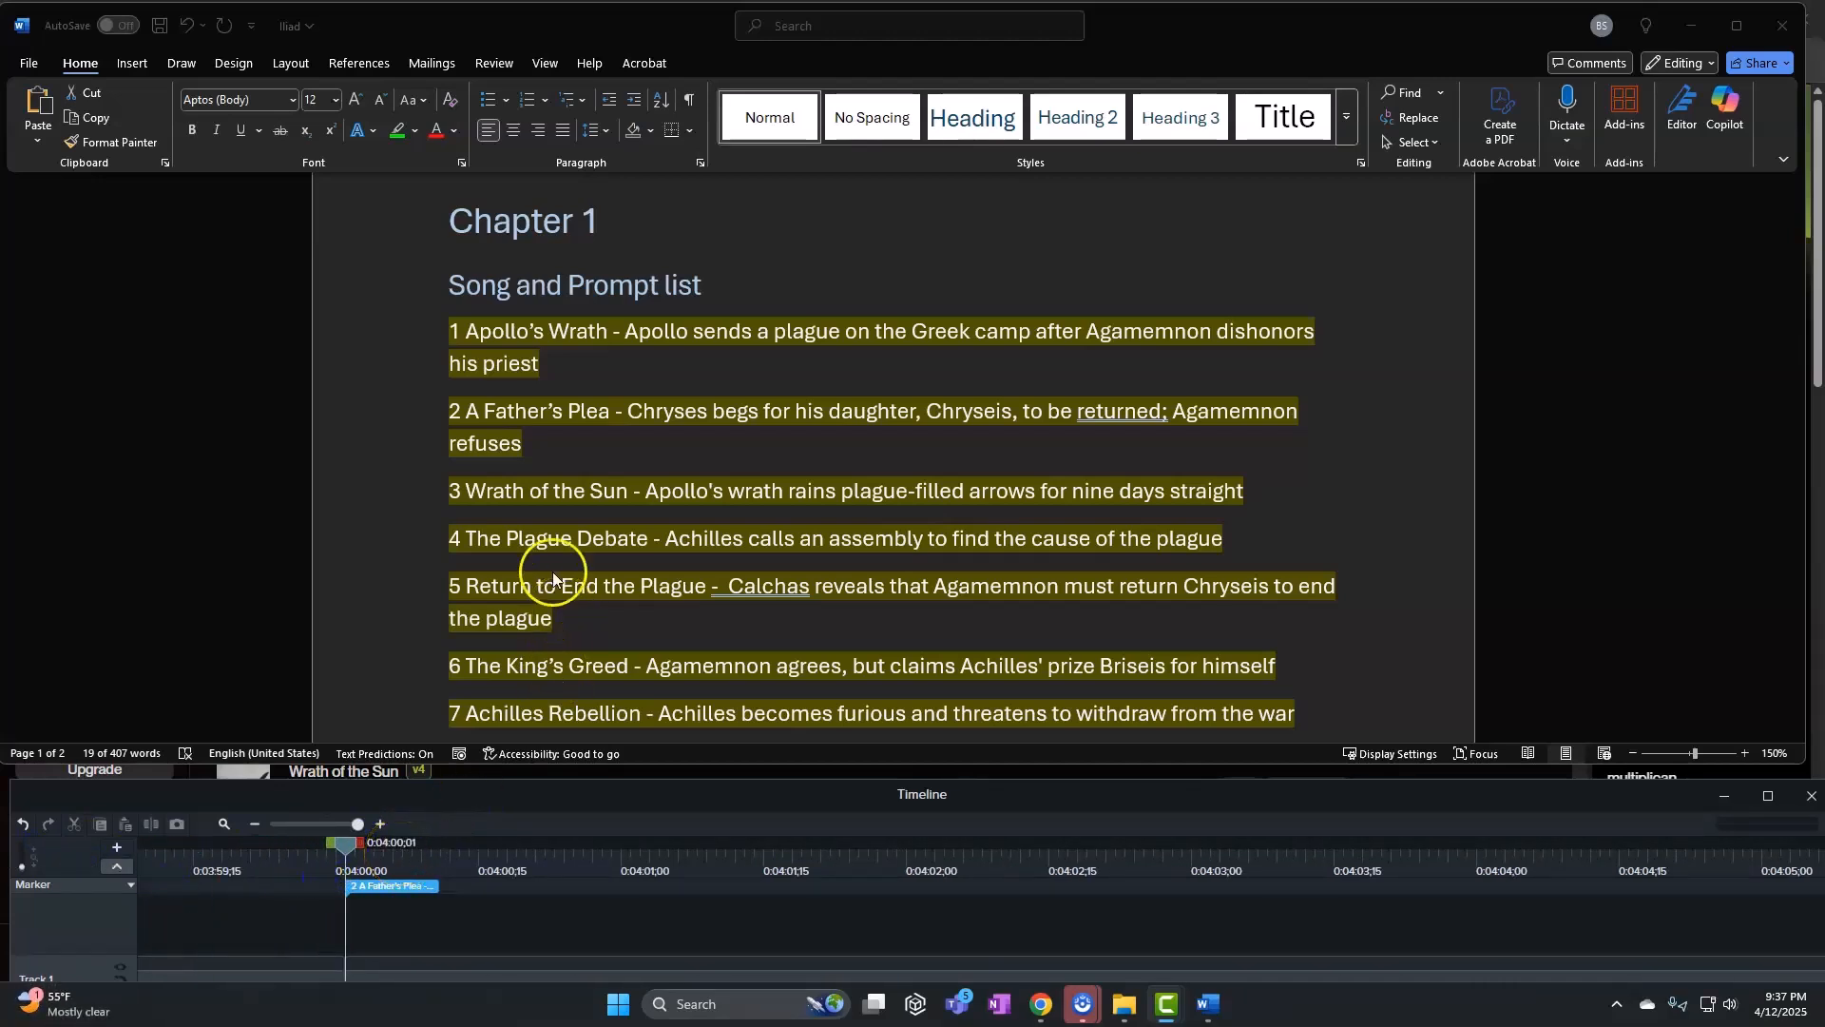
left_click(464, 362)
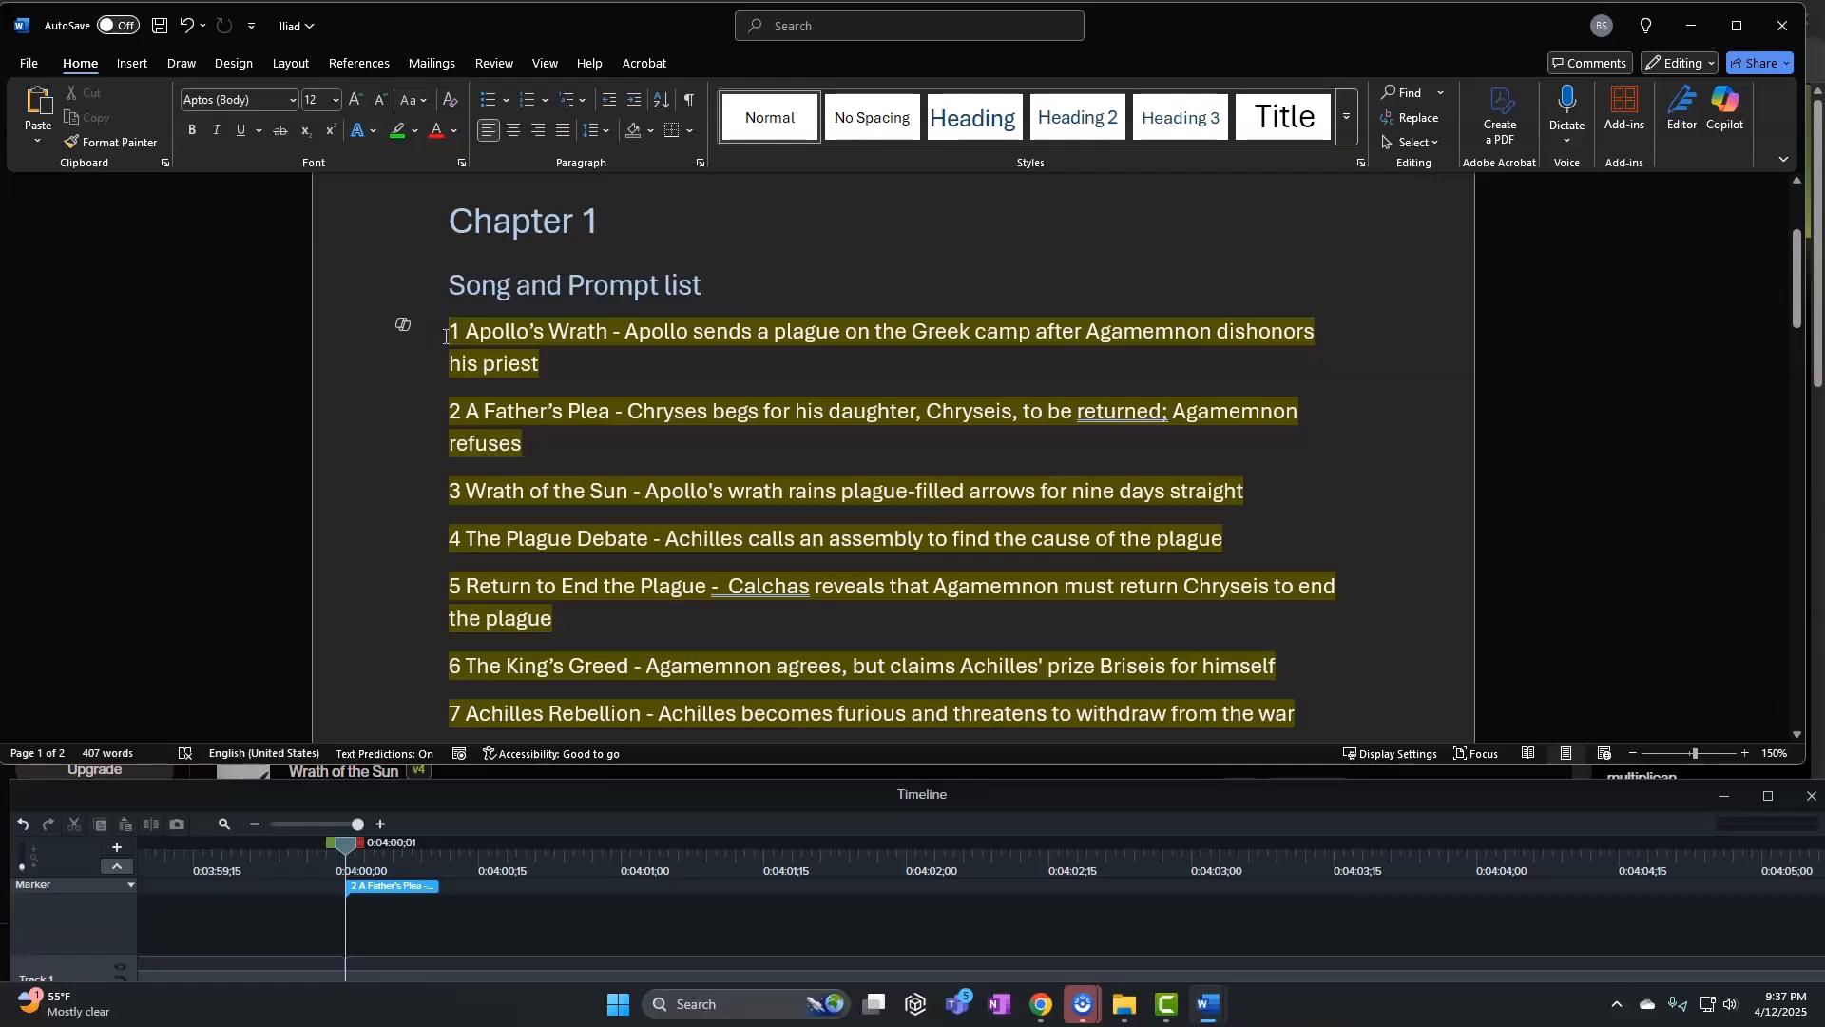
type("0:00")
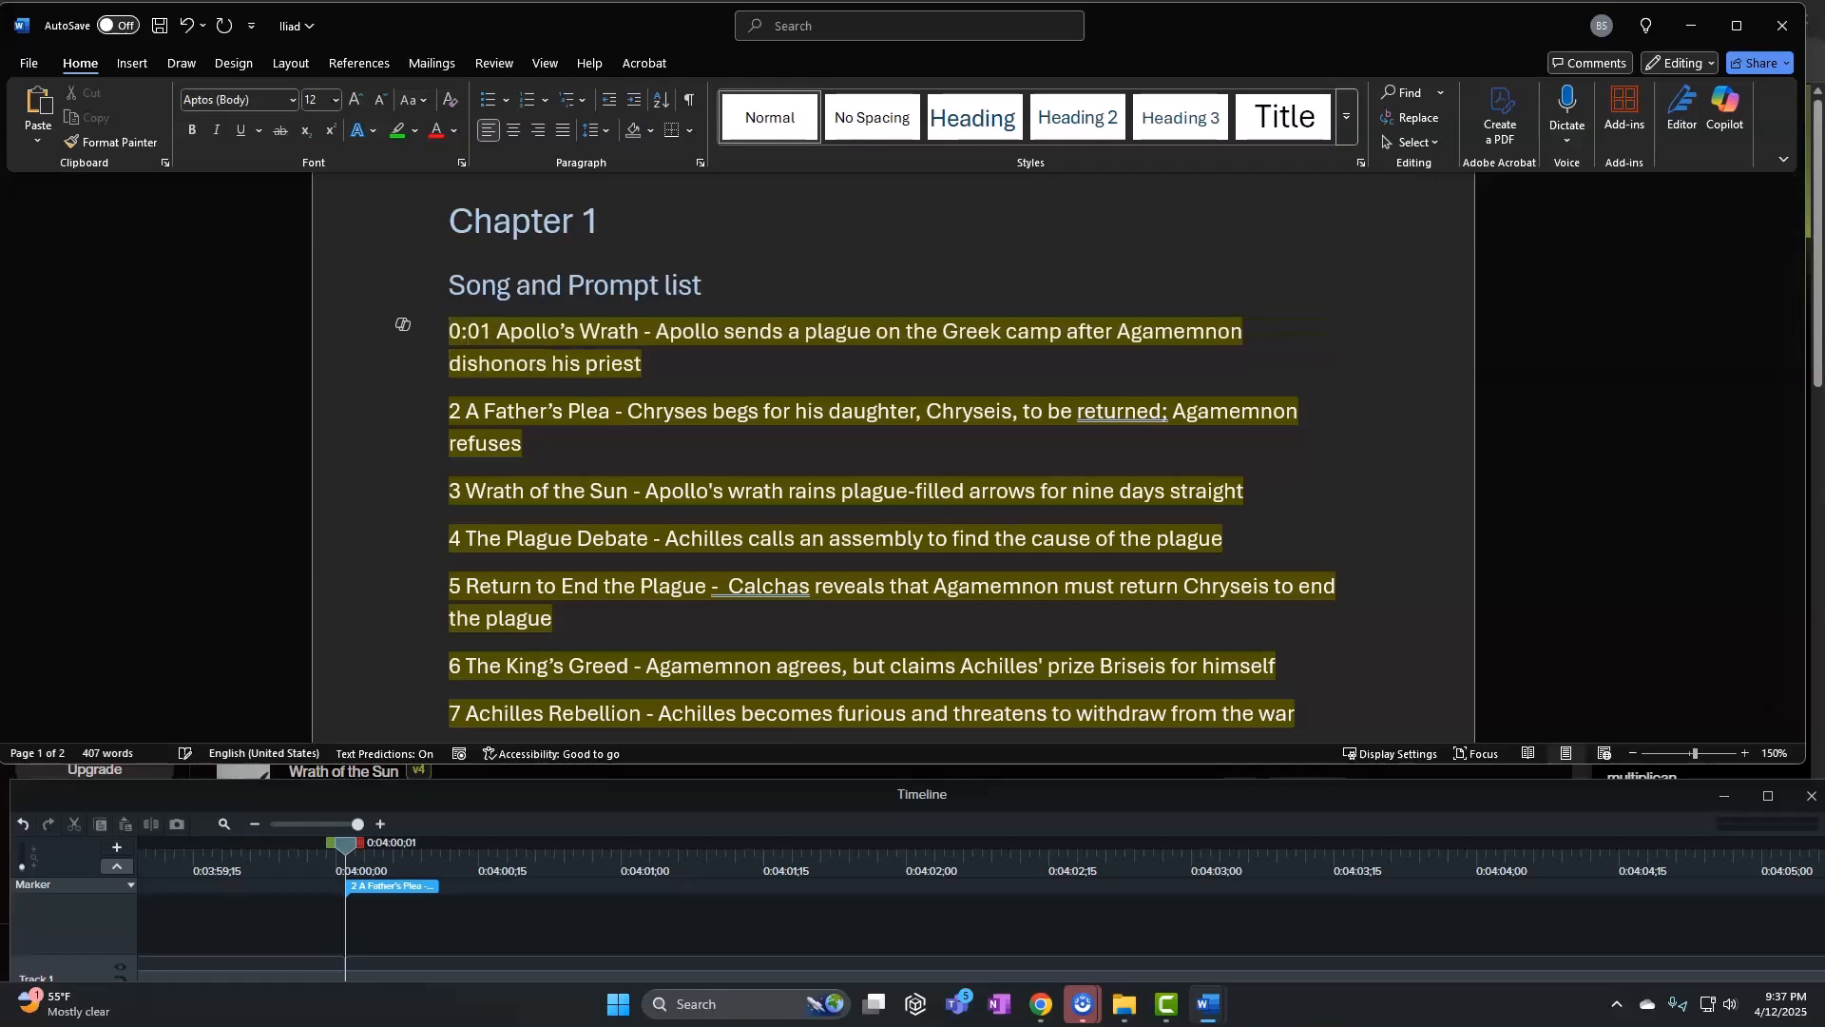
left_click(440, 420)
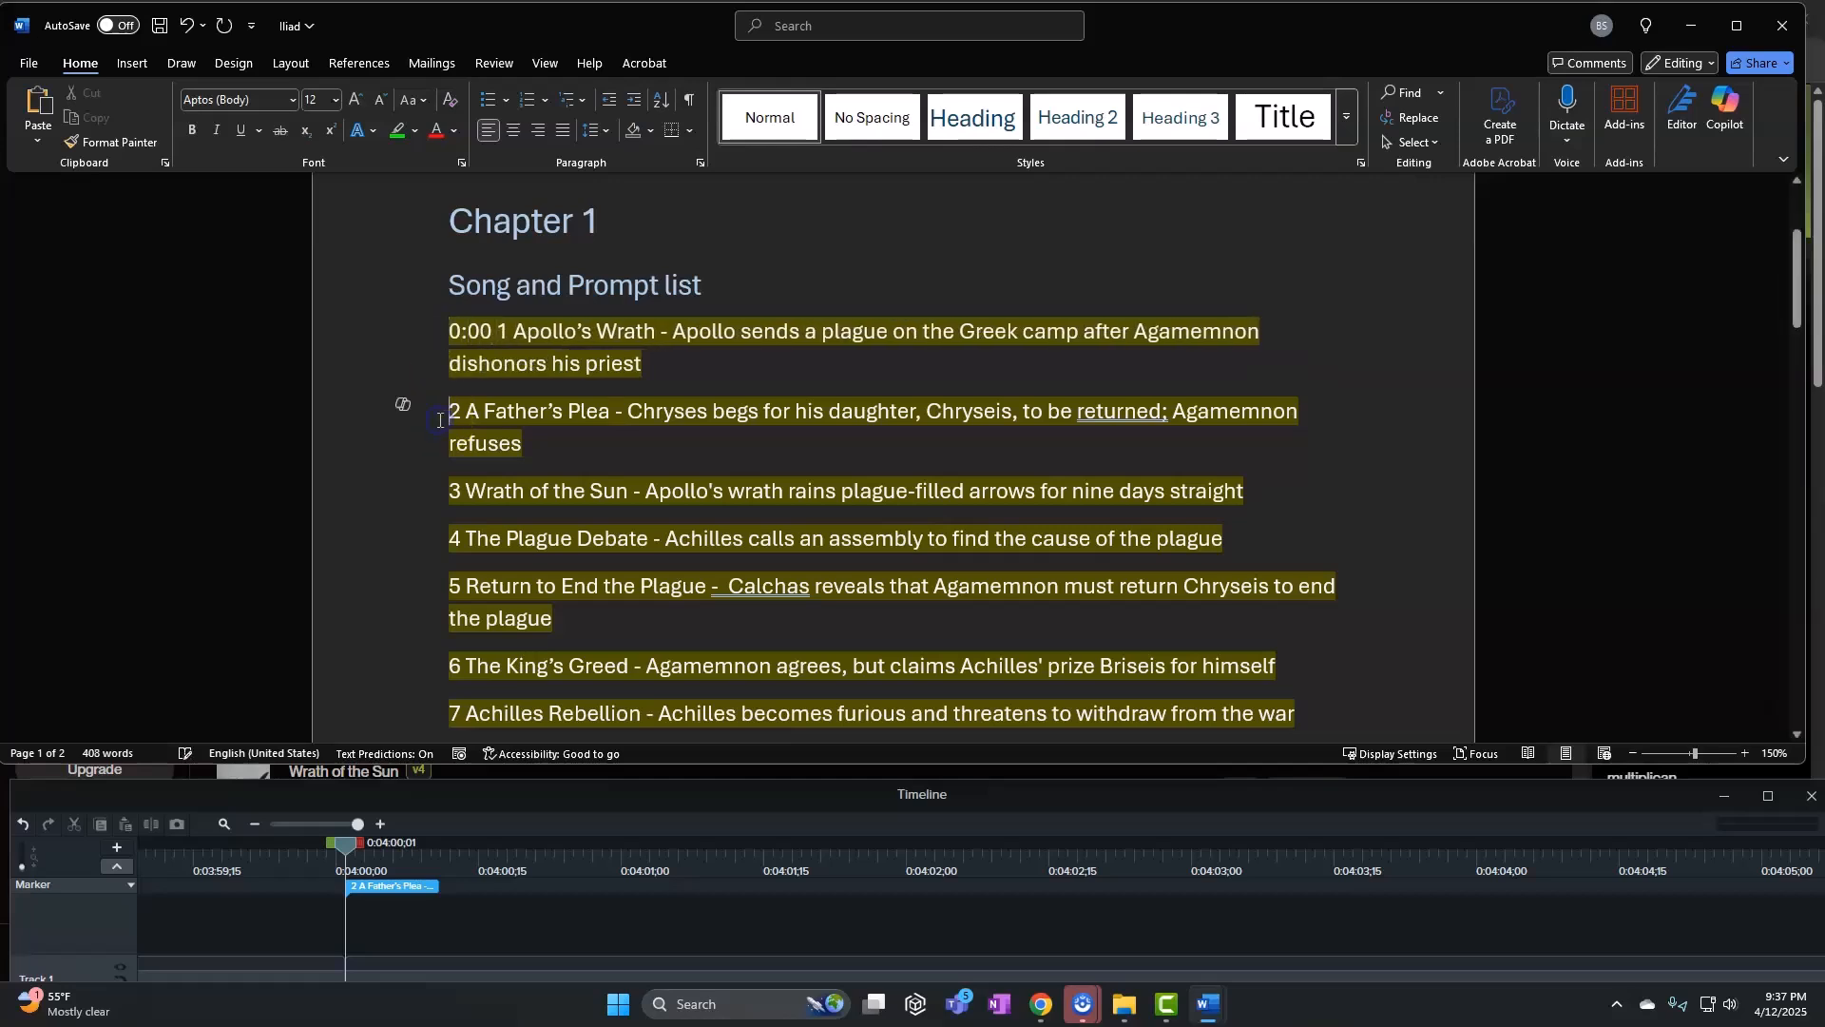
type("4:02 ")
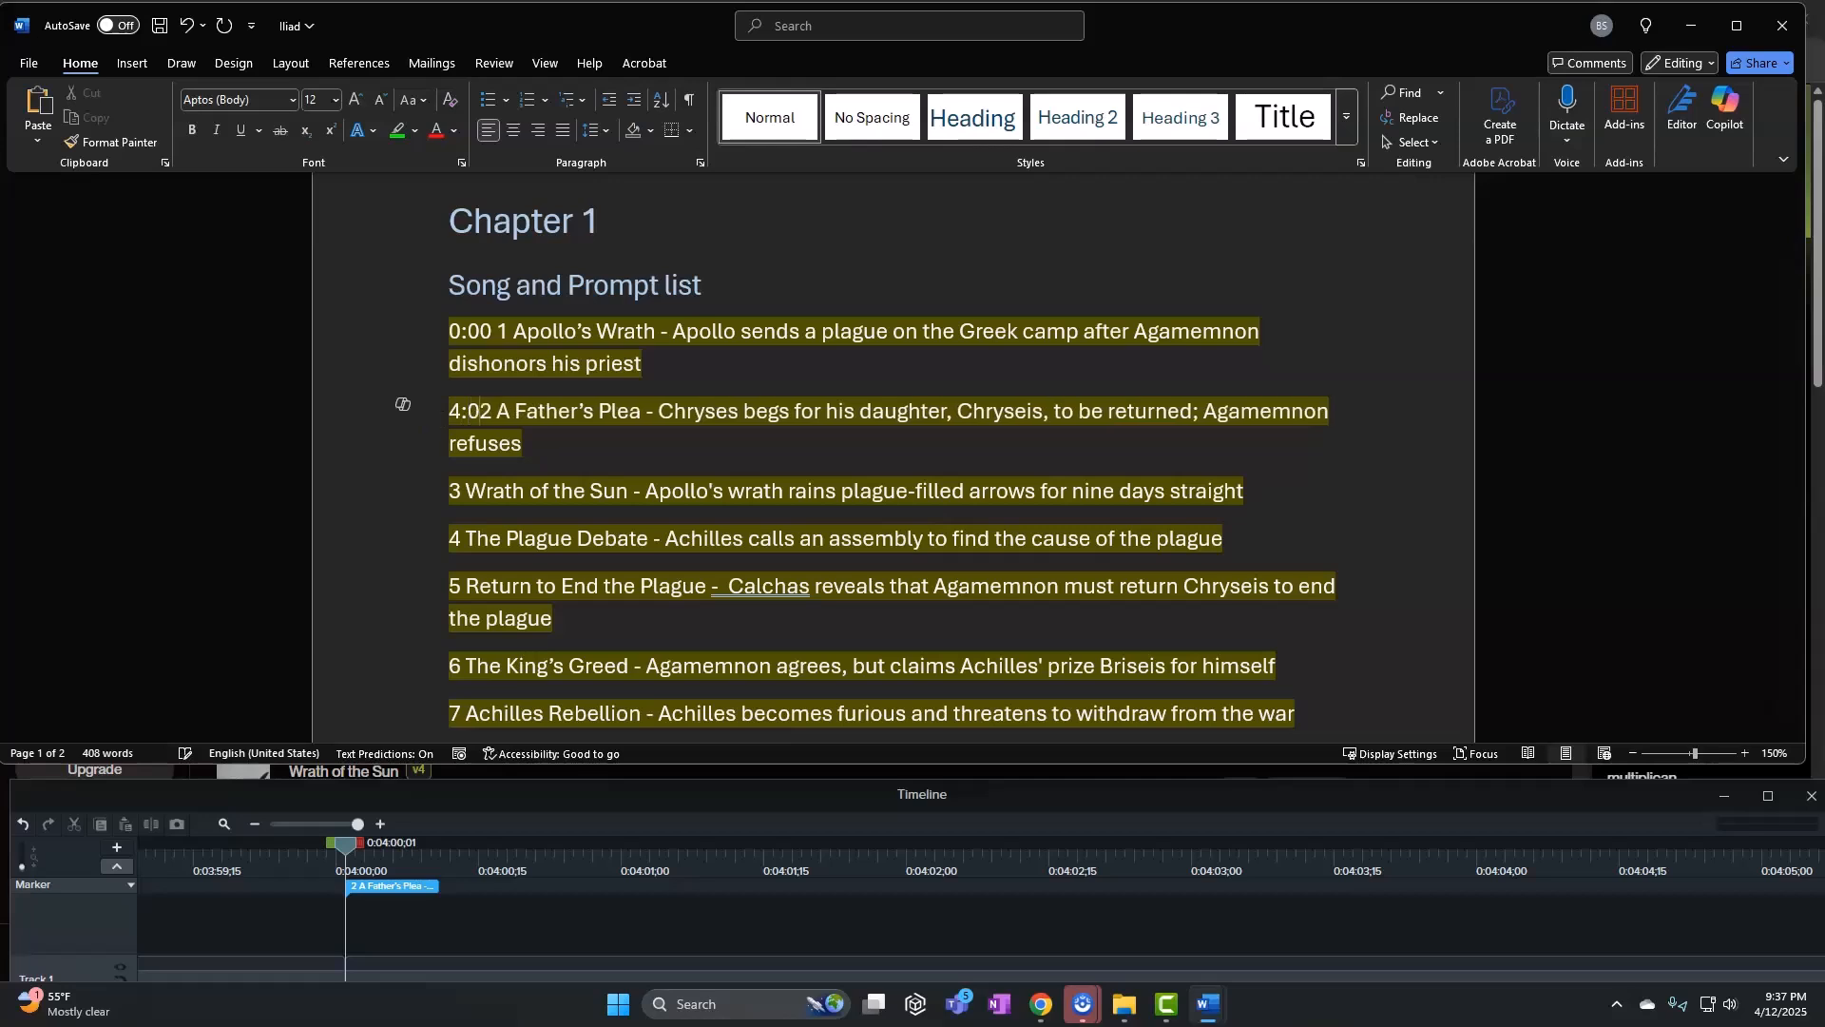
type("0")
left_click(428, 450)
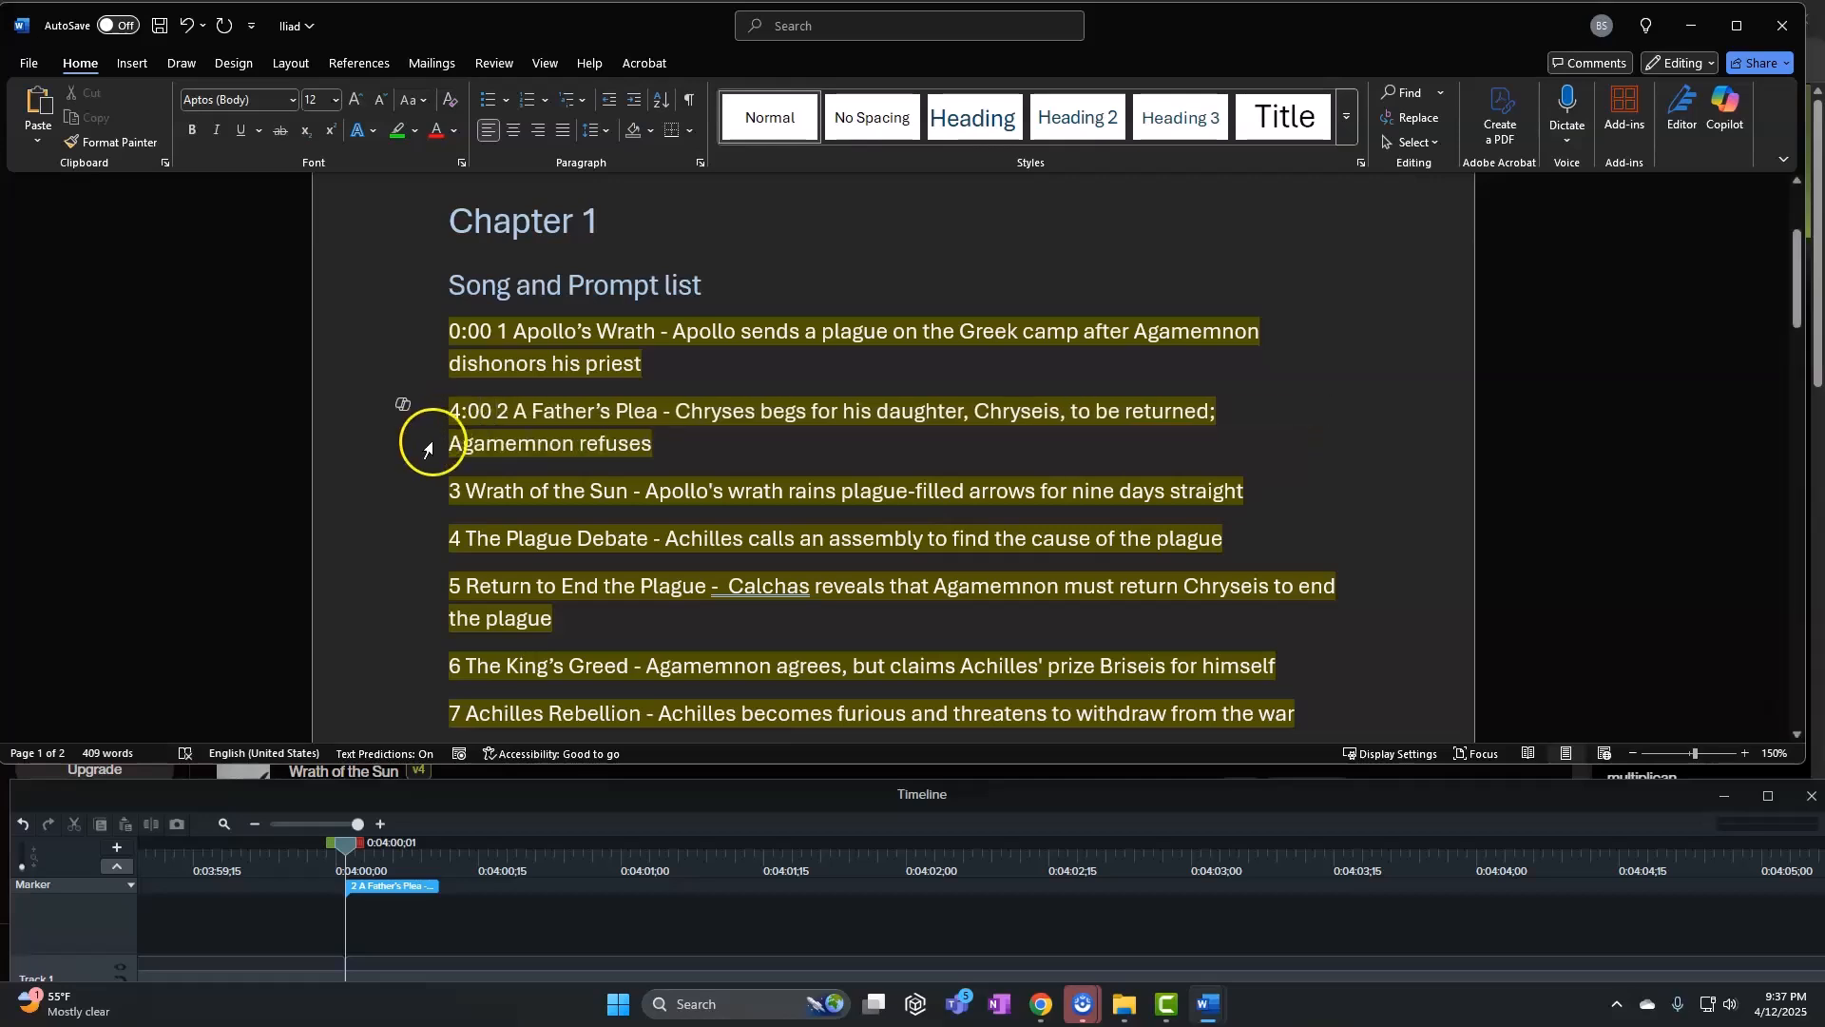
Locate the 8:00 marker and prefix the Wrath of the Sun line with 8:00
left_click(295, 823)
left_click_drag(291, 843, 395, 851)
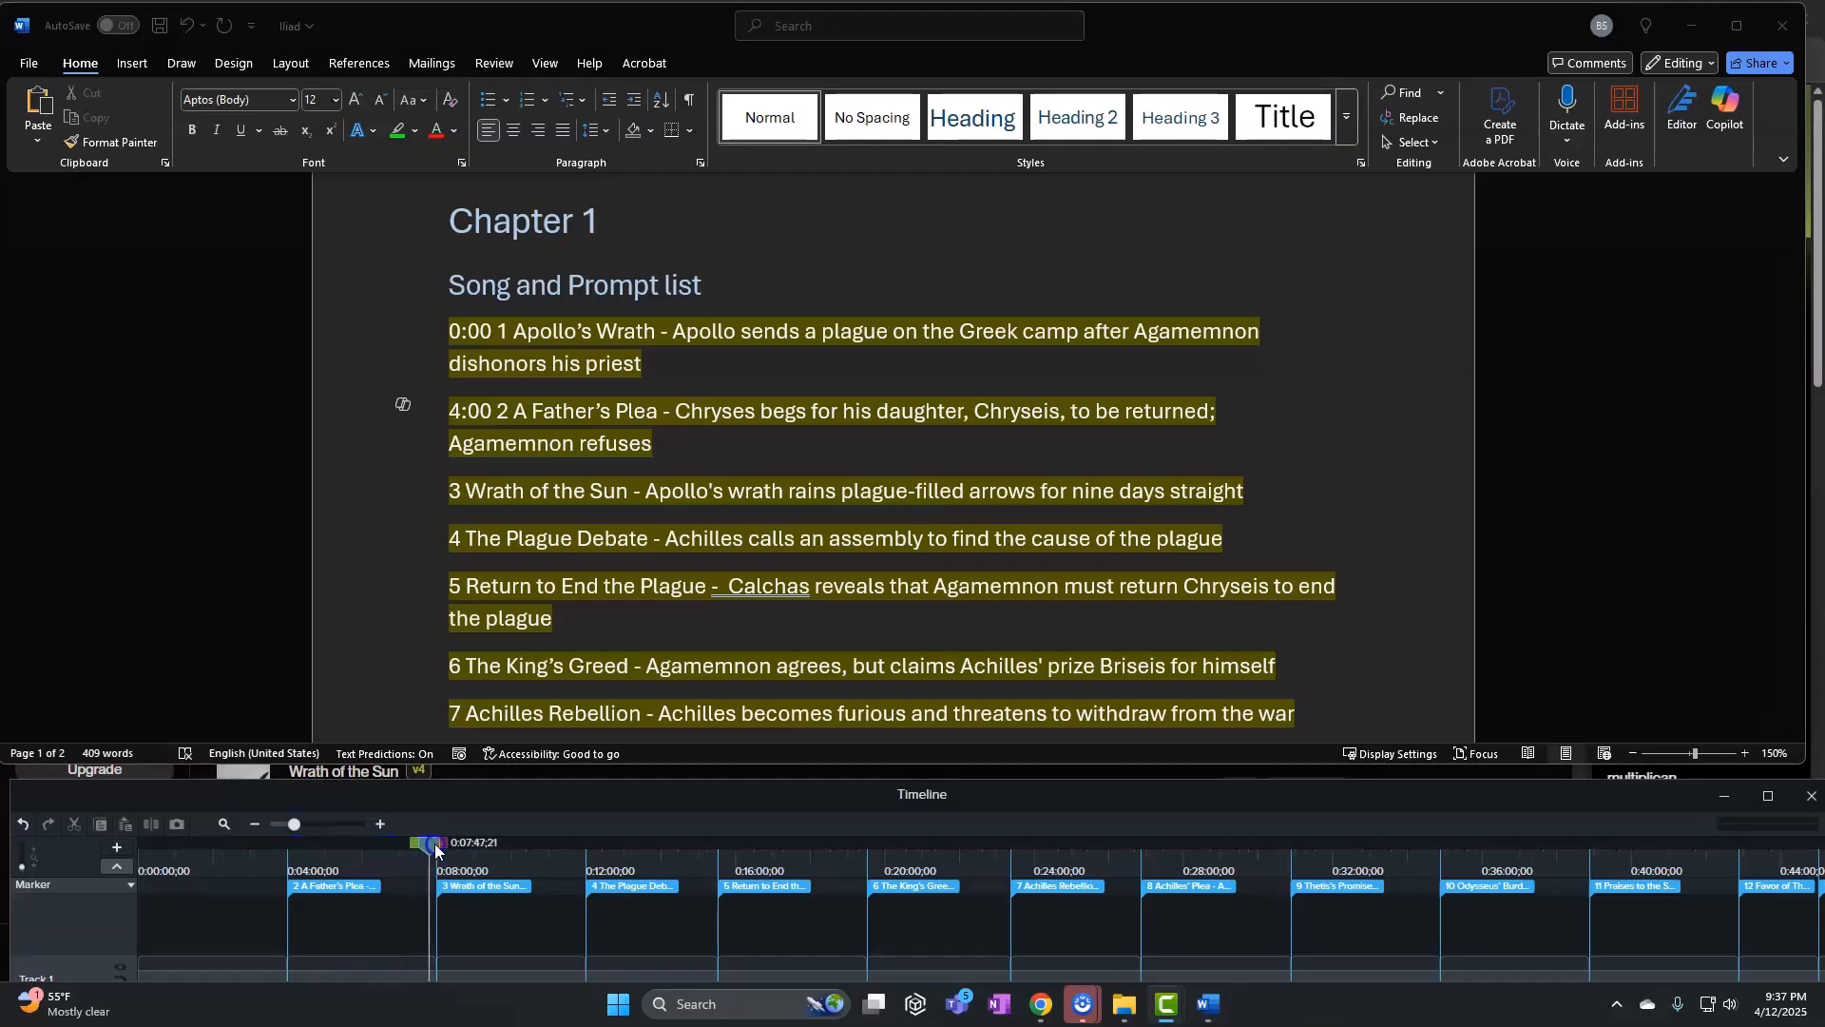
left_click_drag(295, 824, 358, 825)
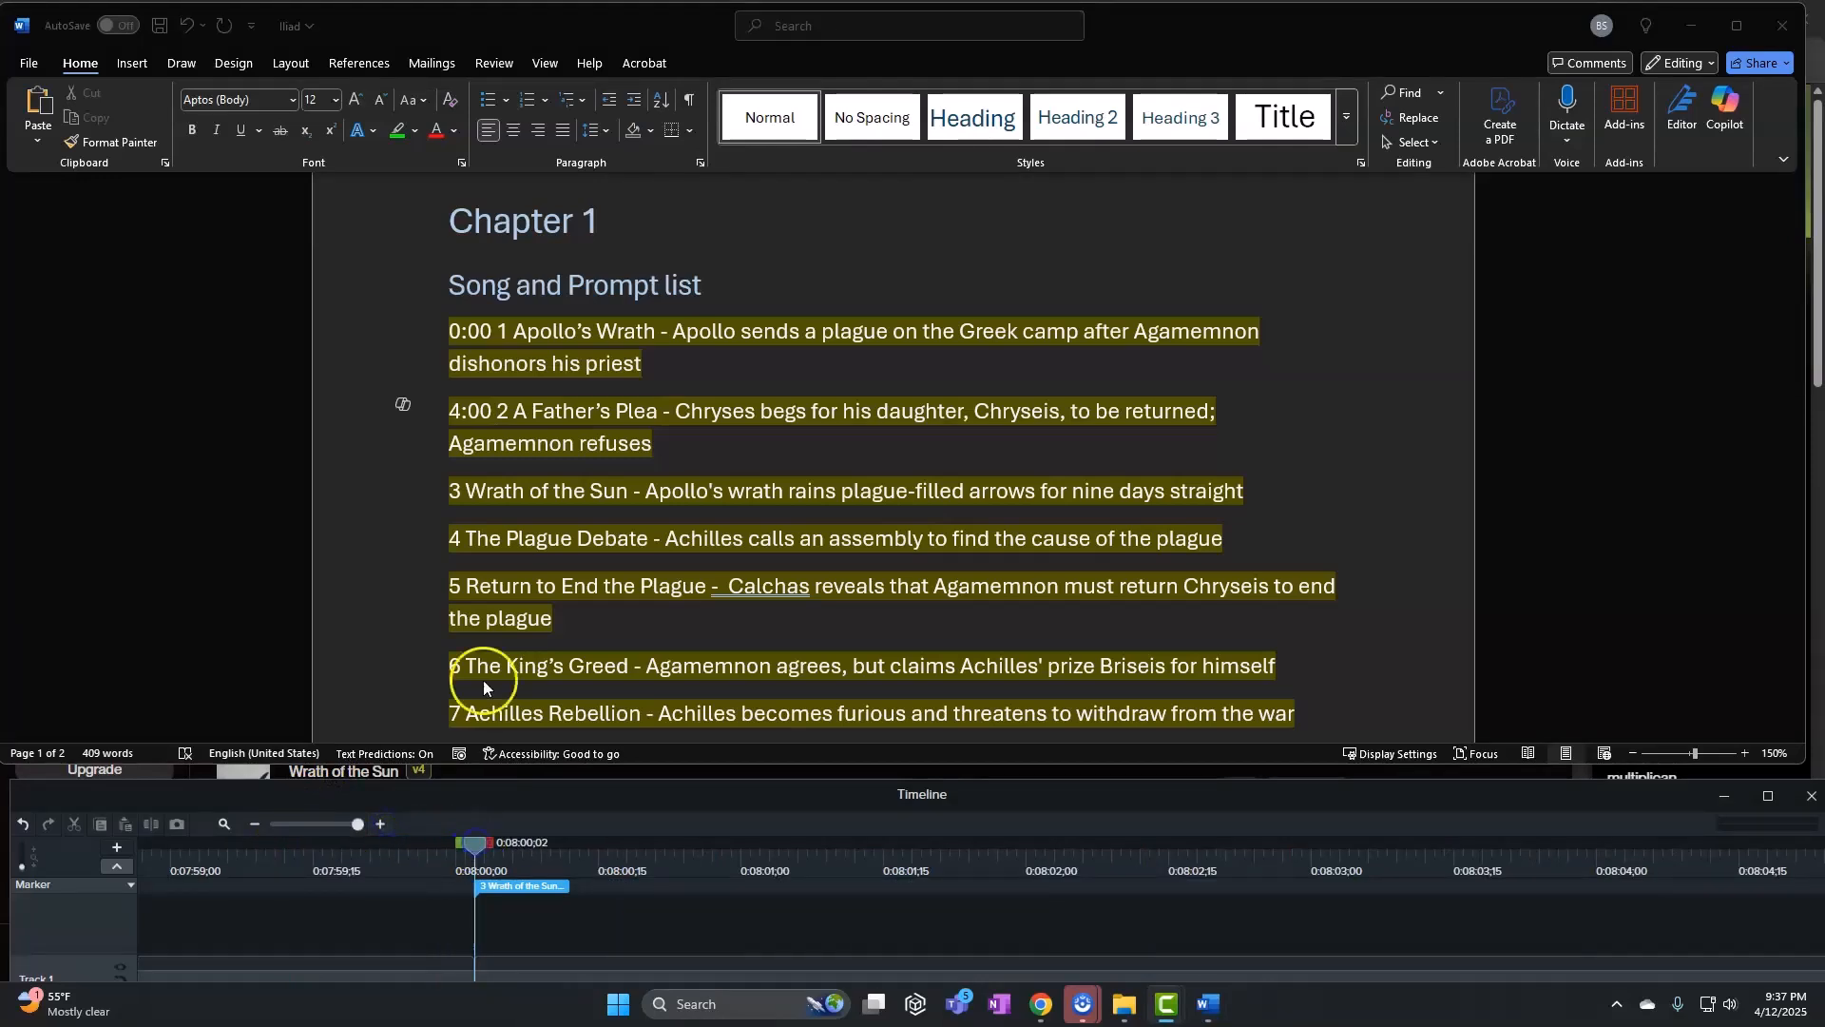
left_click(453, 460)
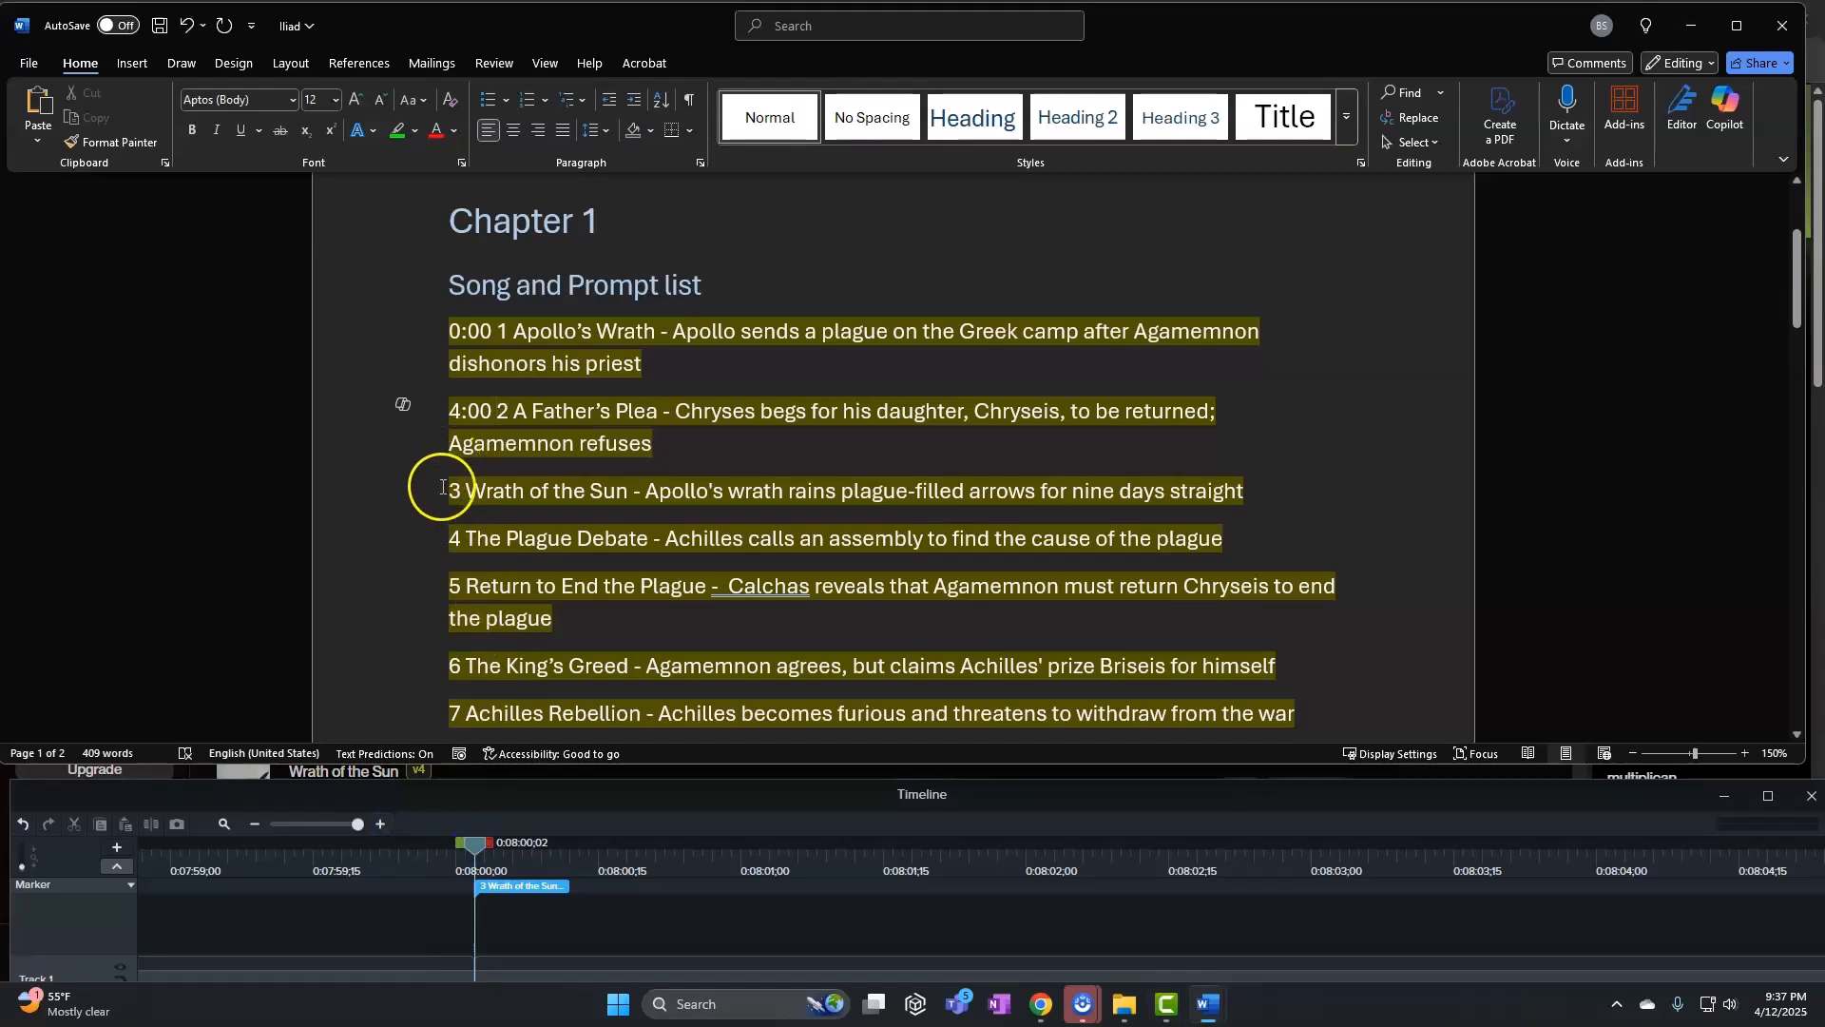
type("8:00")
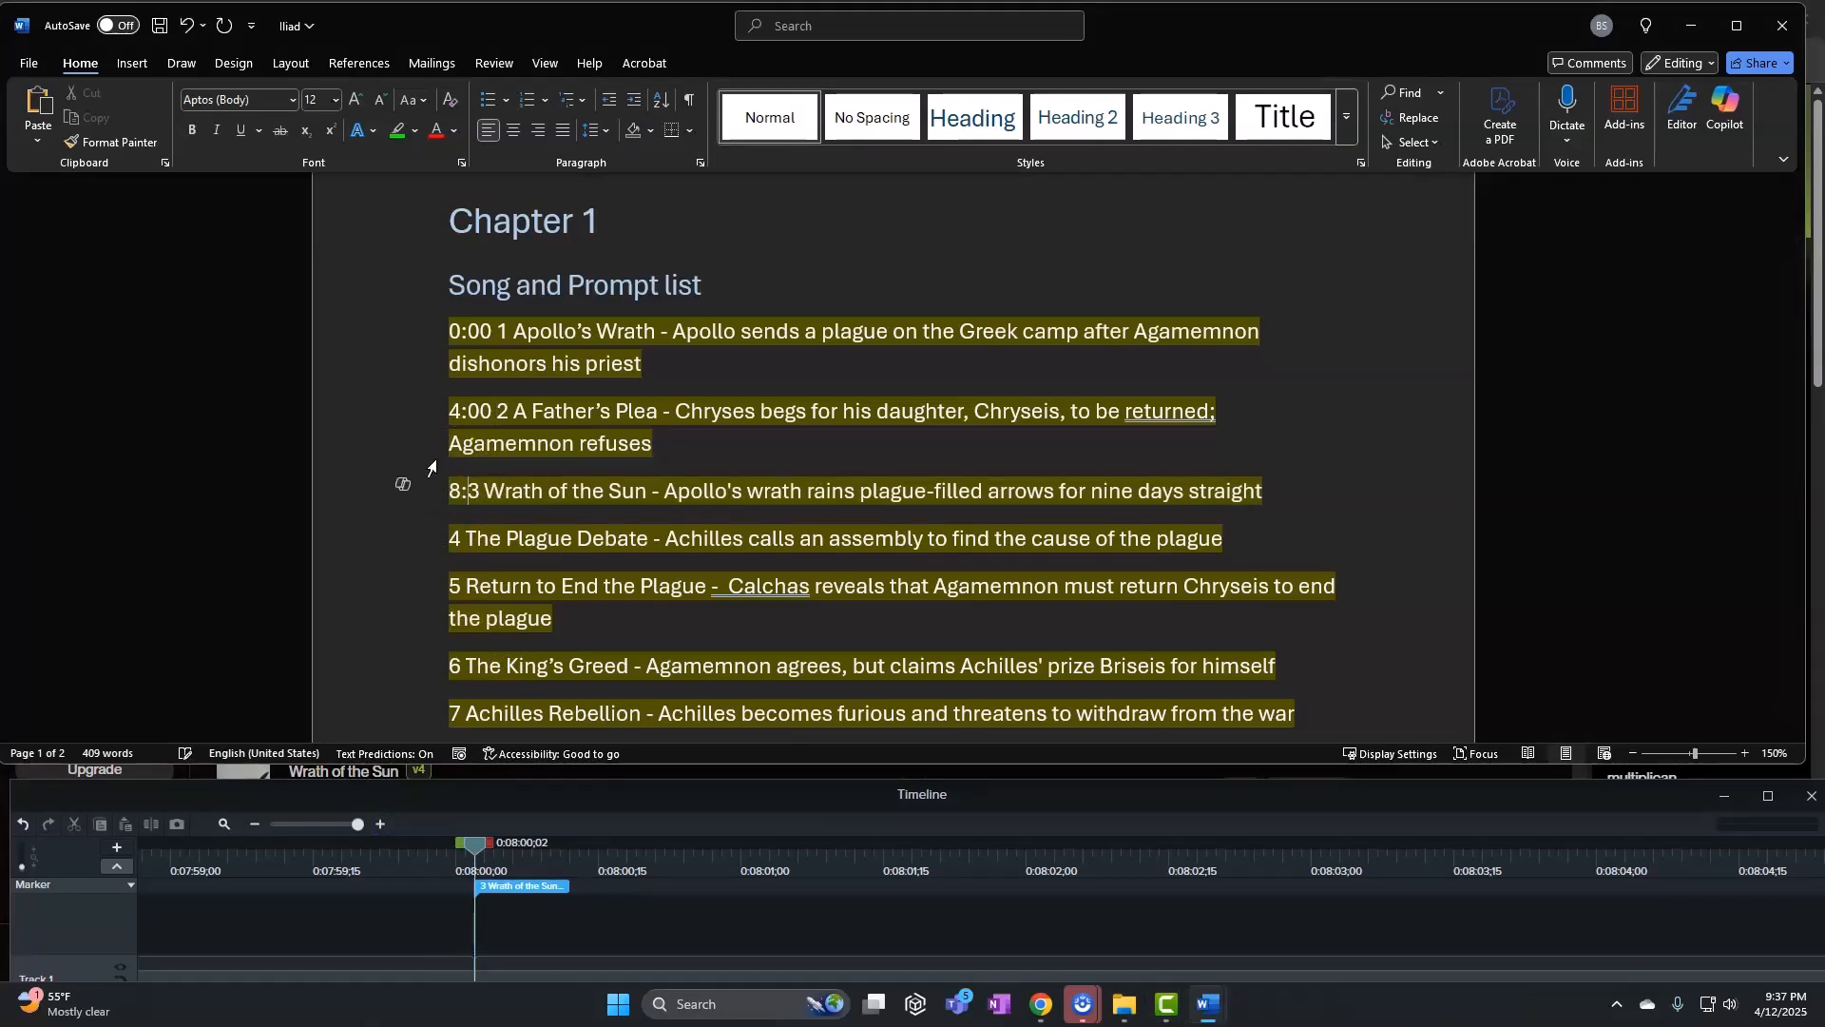
left_click(487, 628)
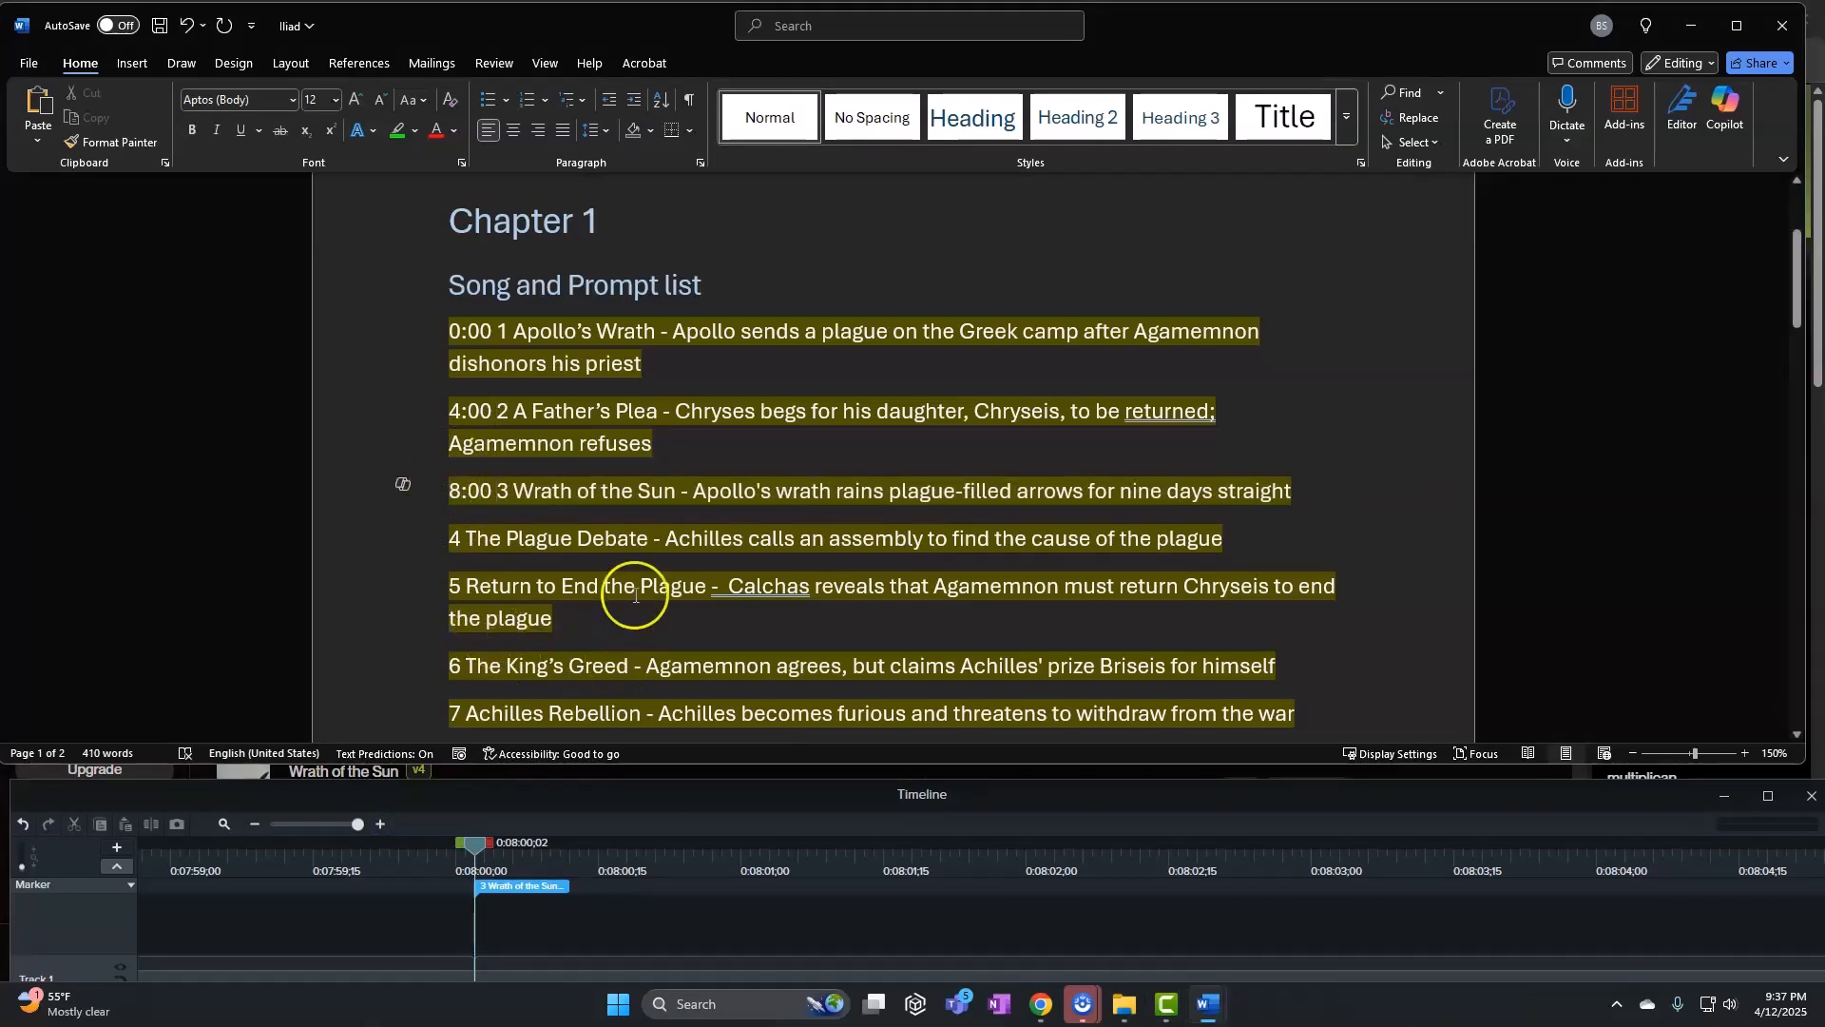
Snap the playhead to the song 4 marker and prefix The Plague Debate line with 12:00
scroll(635, 595, "down", 3)
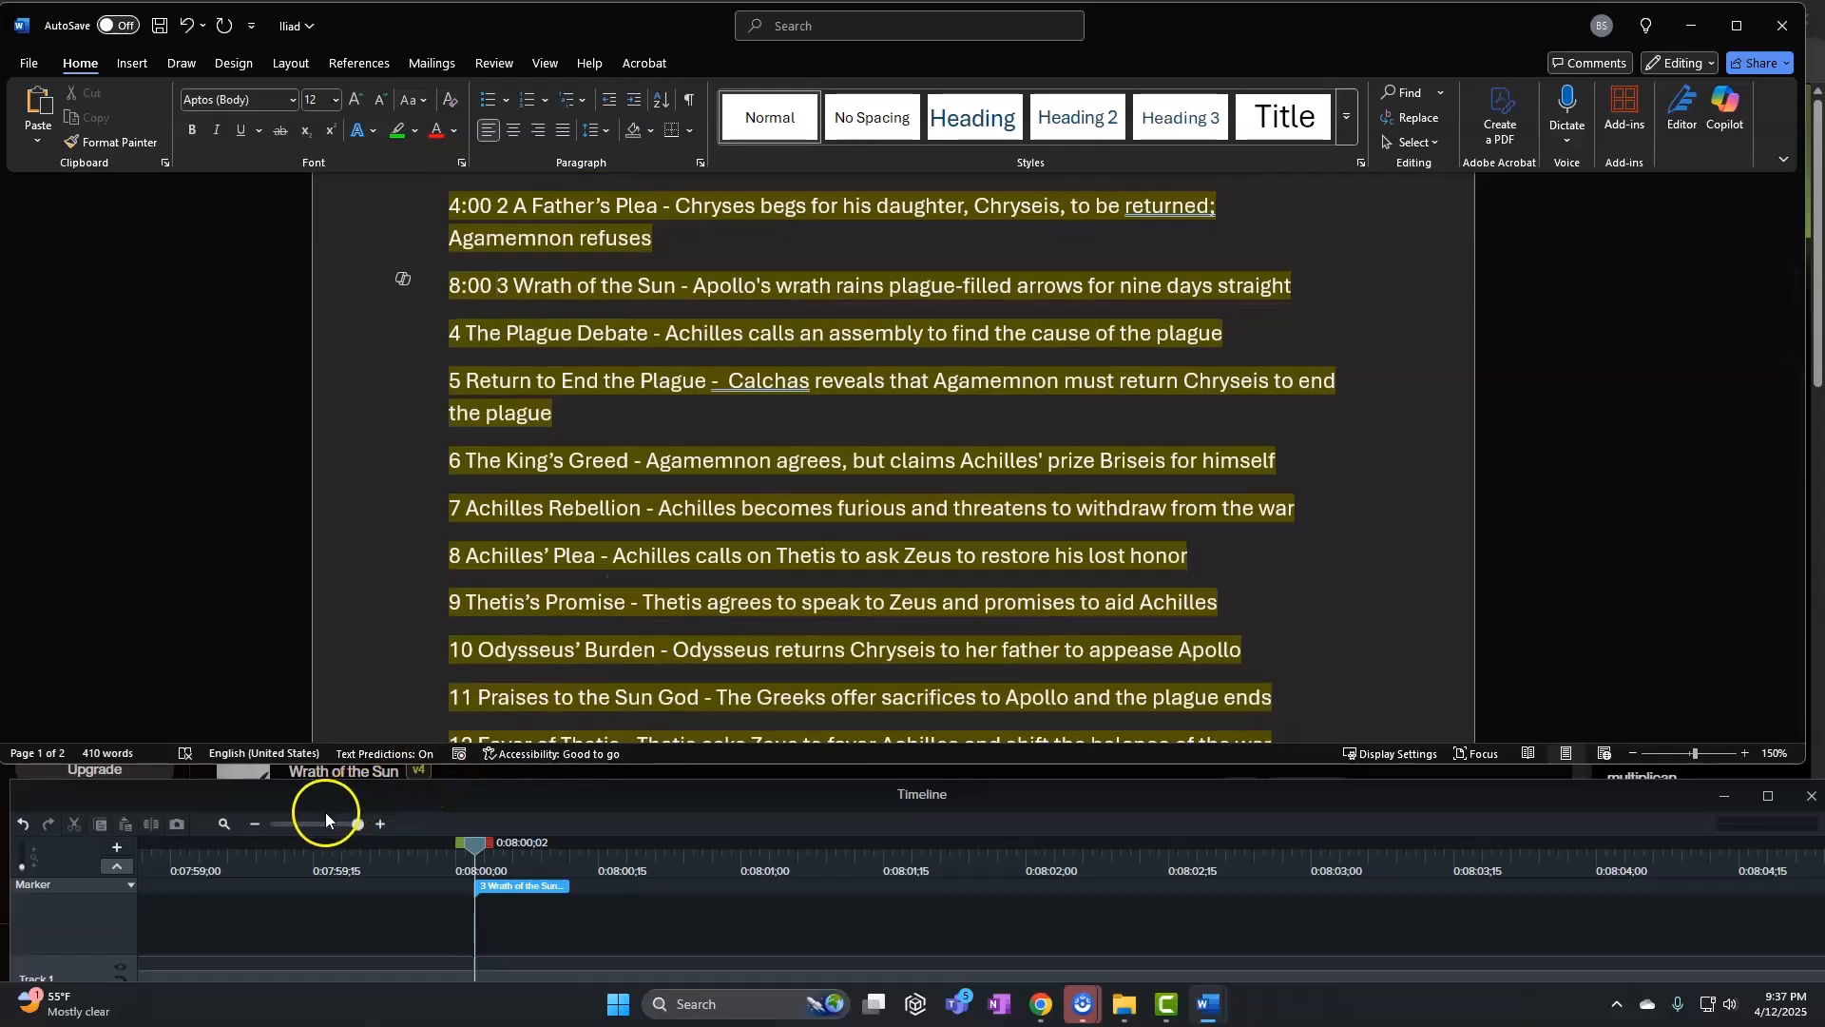
left_click_drag(325, 814, 305, 818)
left_click_drag(463, 849, 936, 853)
left_click(333, 804)
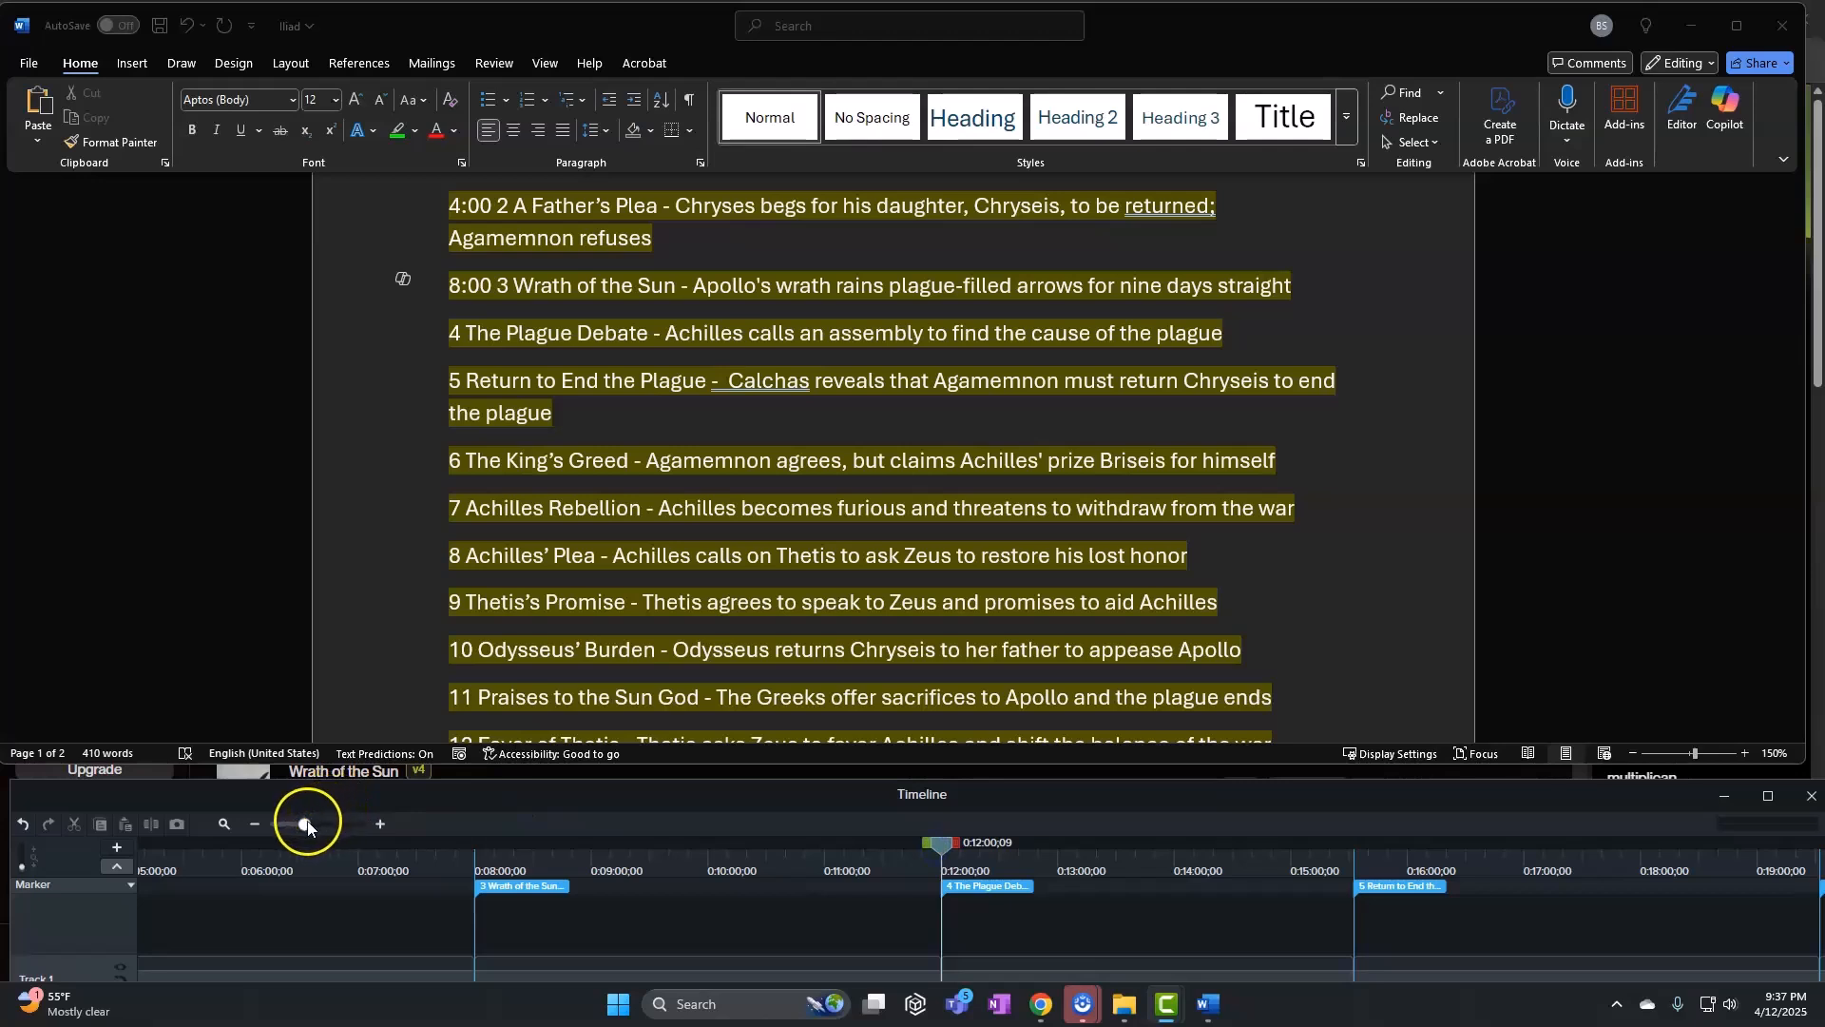
left_click_drag(307, 827, 398, 829)
left_click_drag(947, 846, 892, 859)
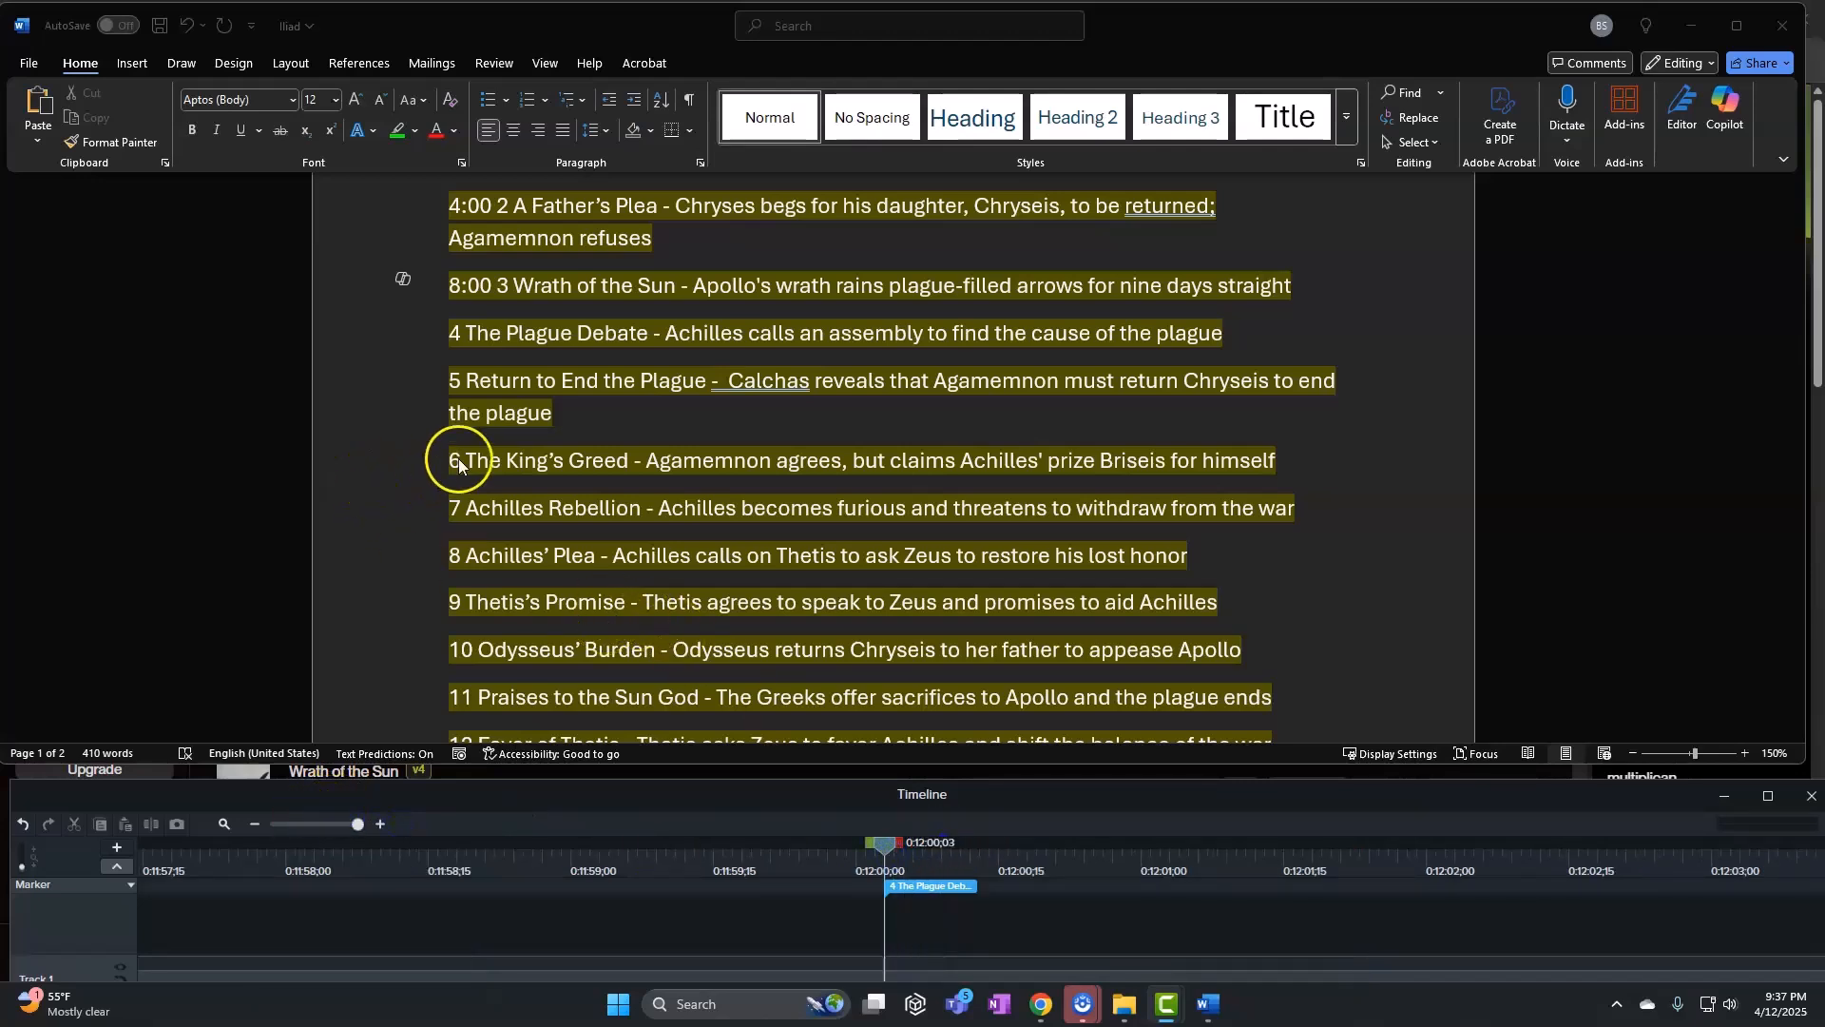
left_click(464, 340)
left_click(451, 337)
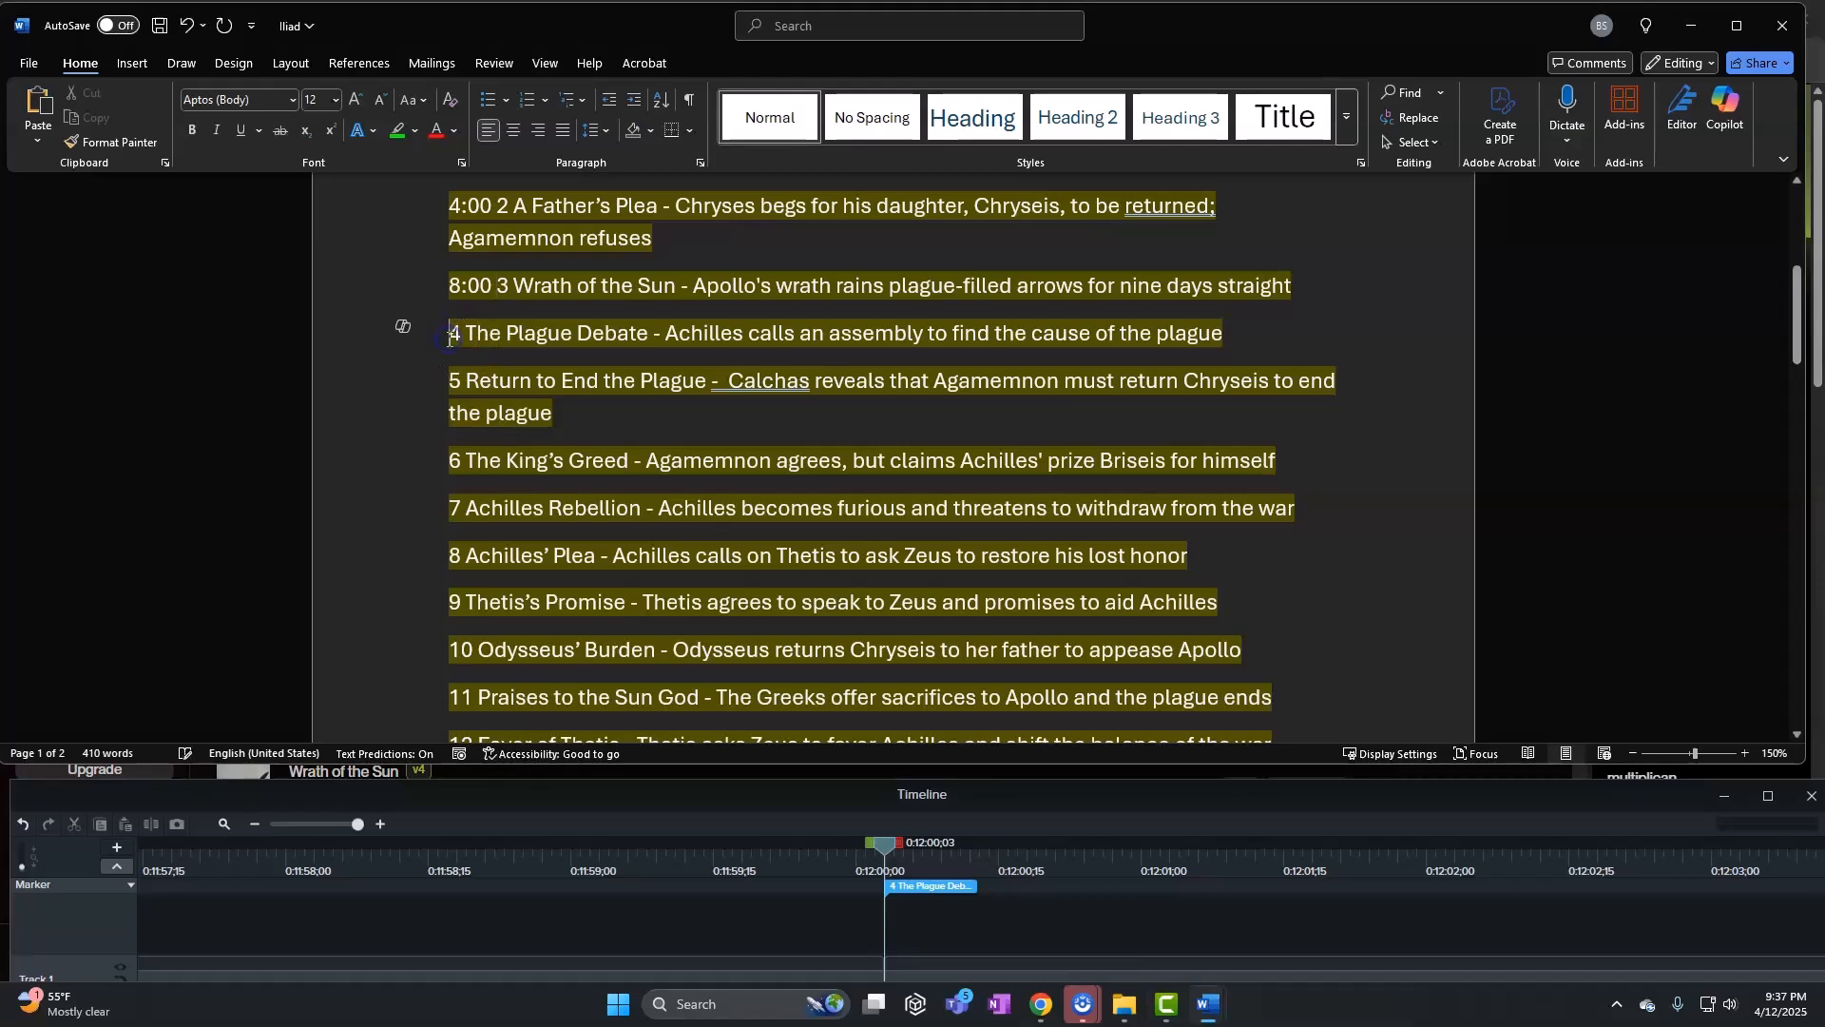
left_click(455, 364)
type("12:")
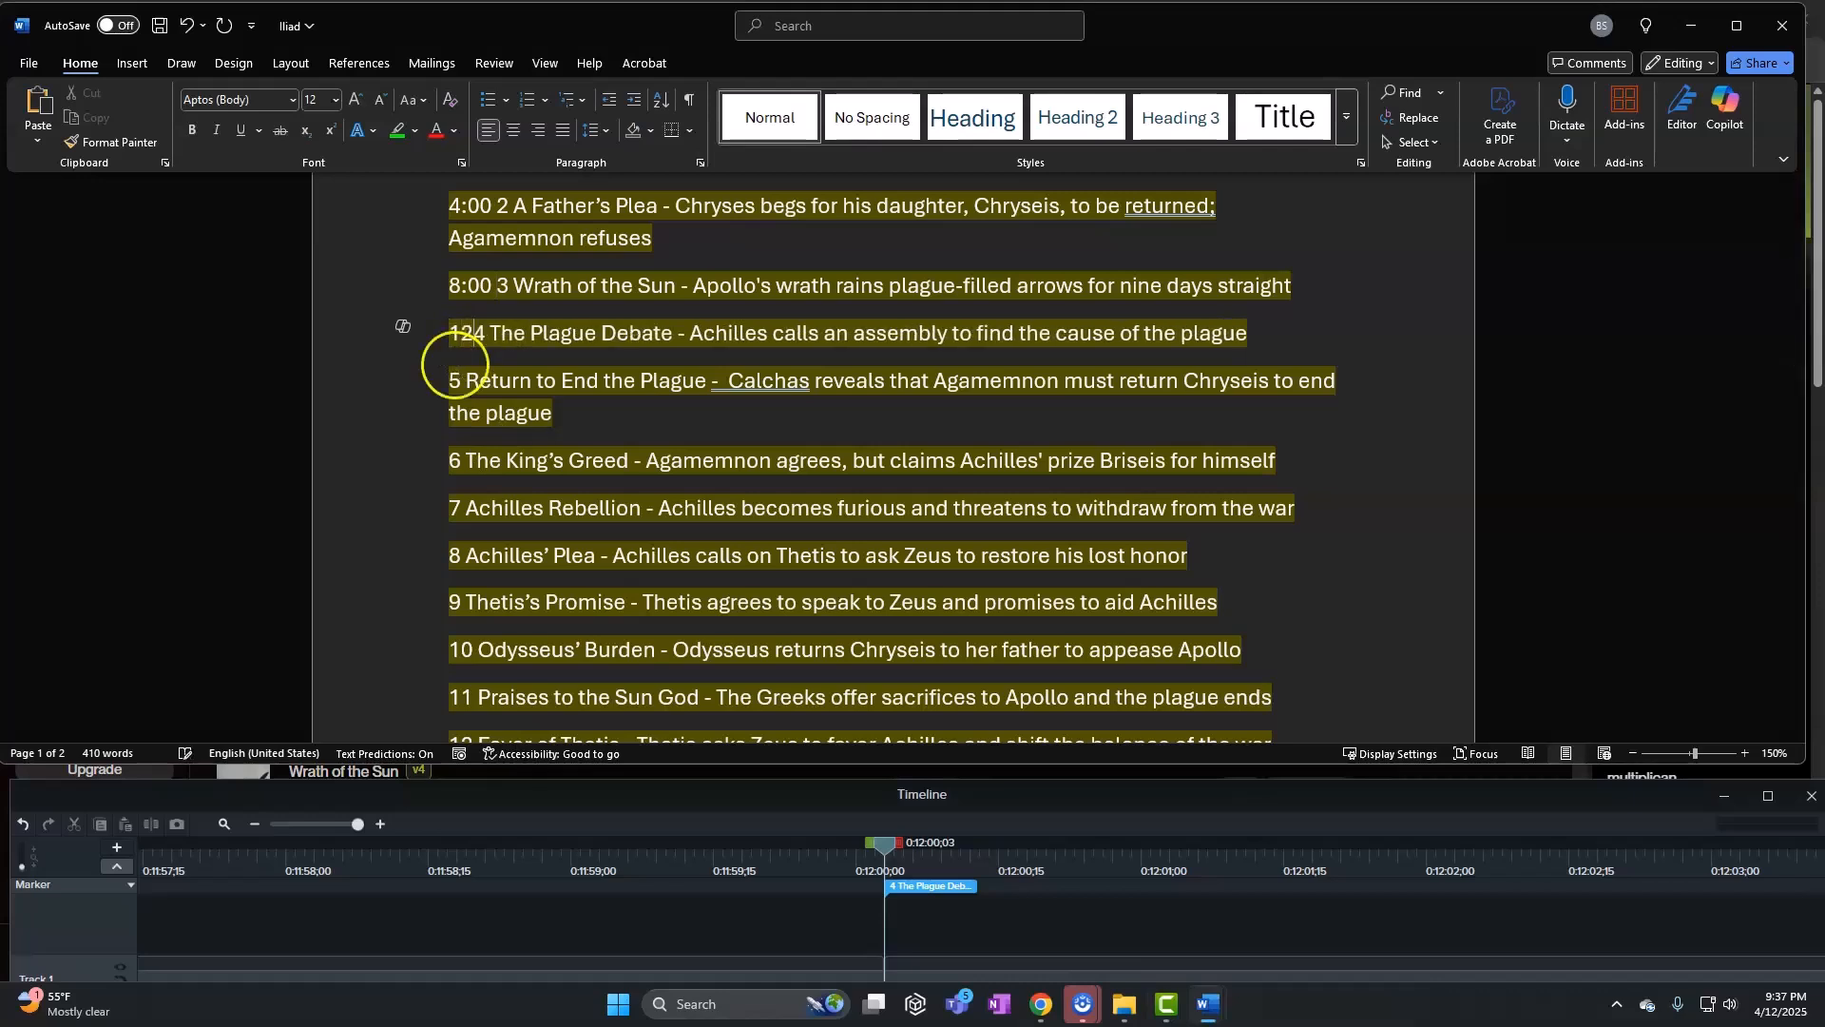
type("00")
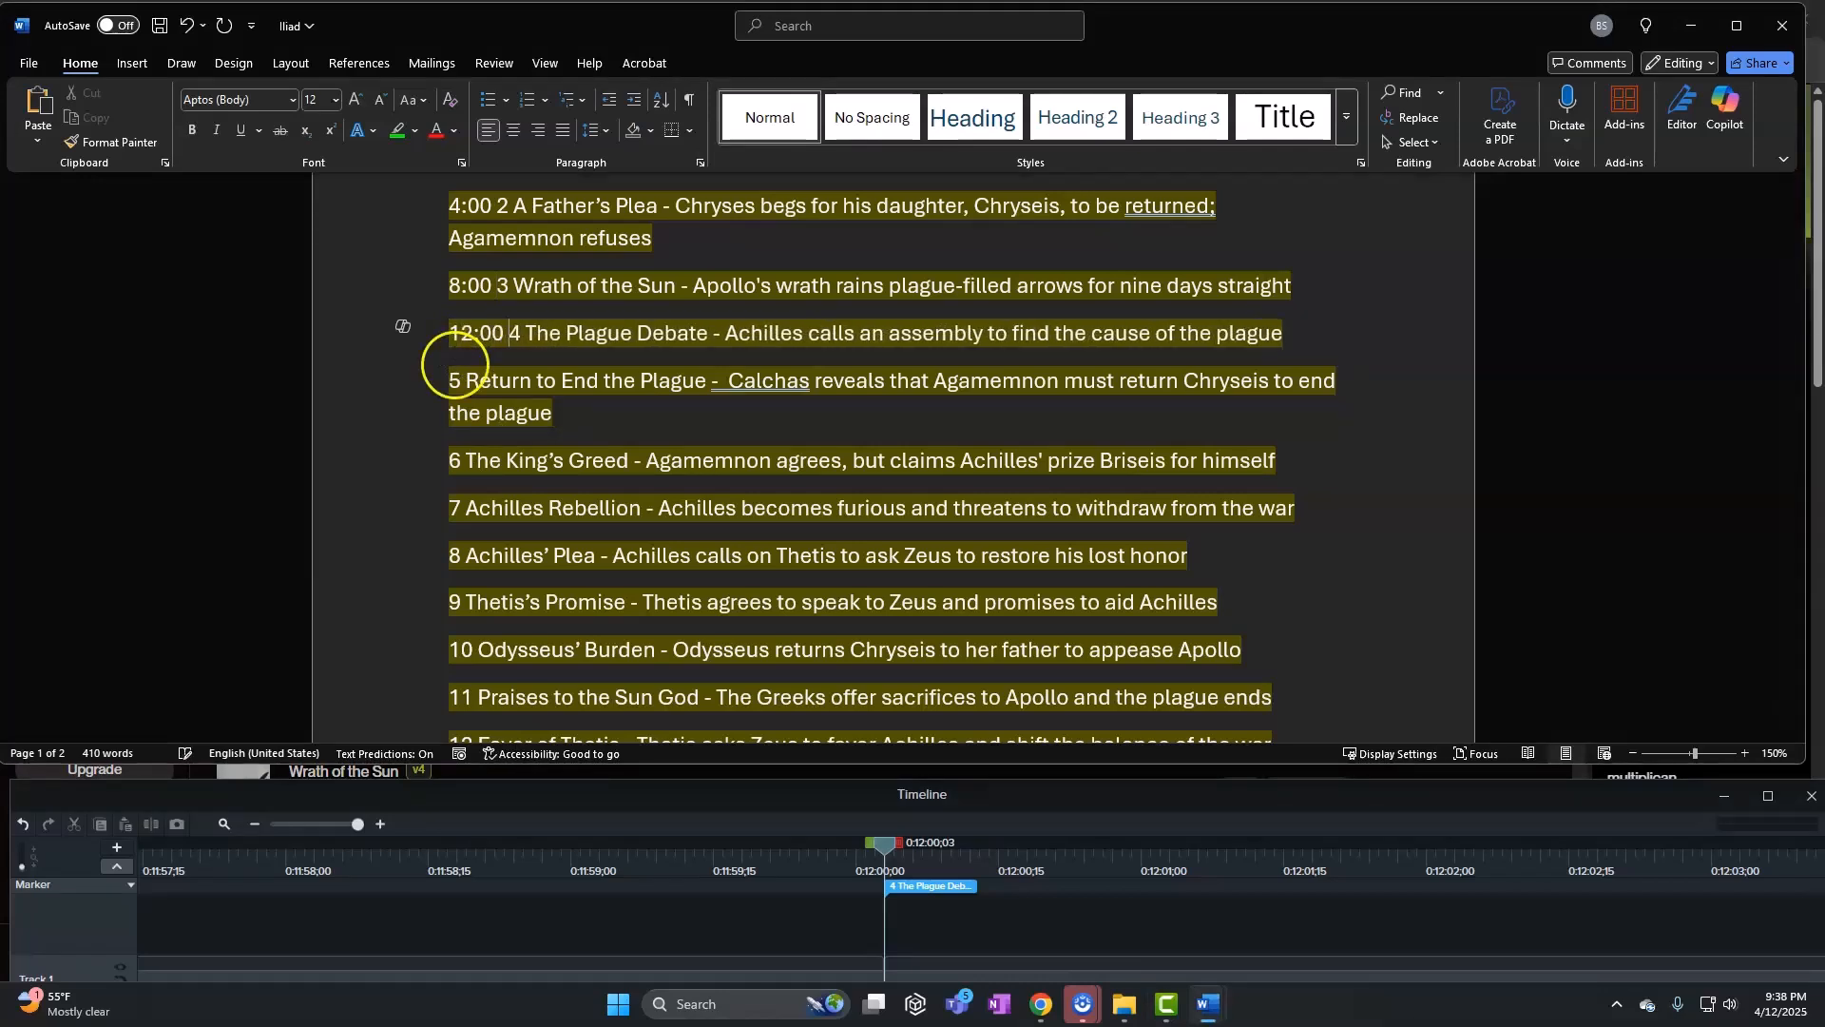
Match the song 5 marker and prefix the Return to End the Plague line with 15:32
left_click(306, 823)
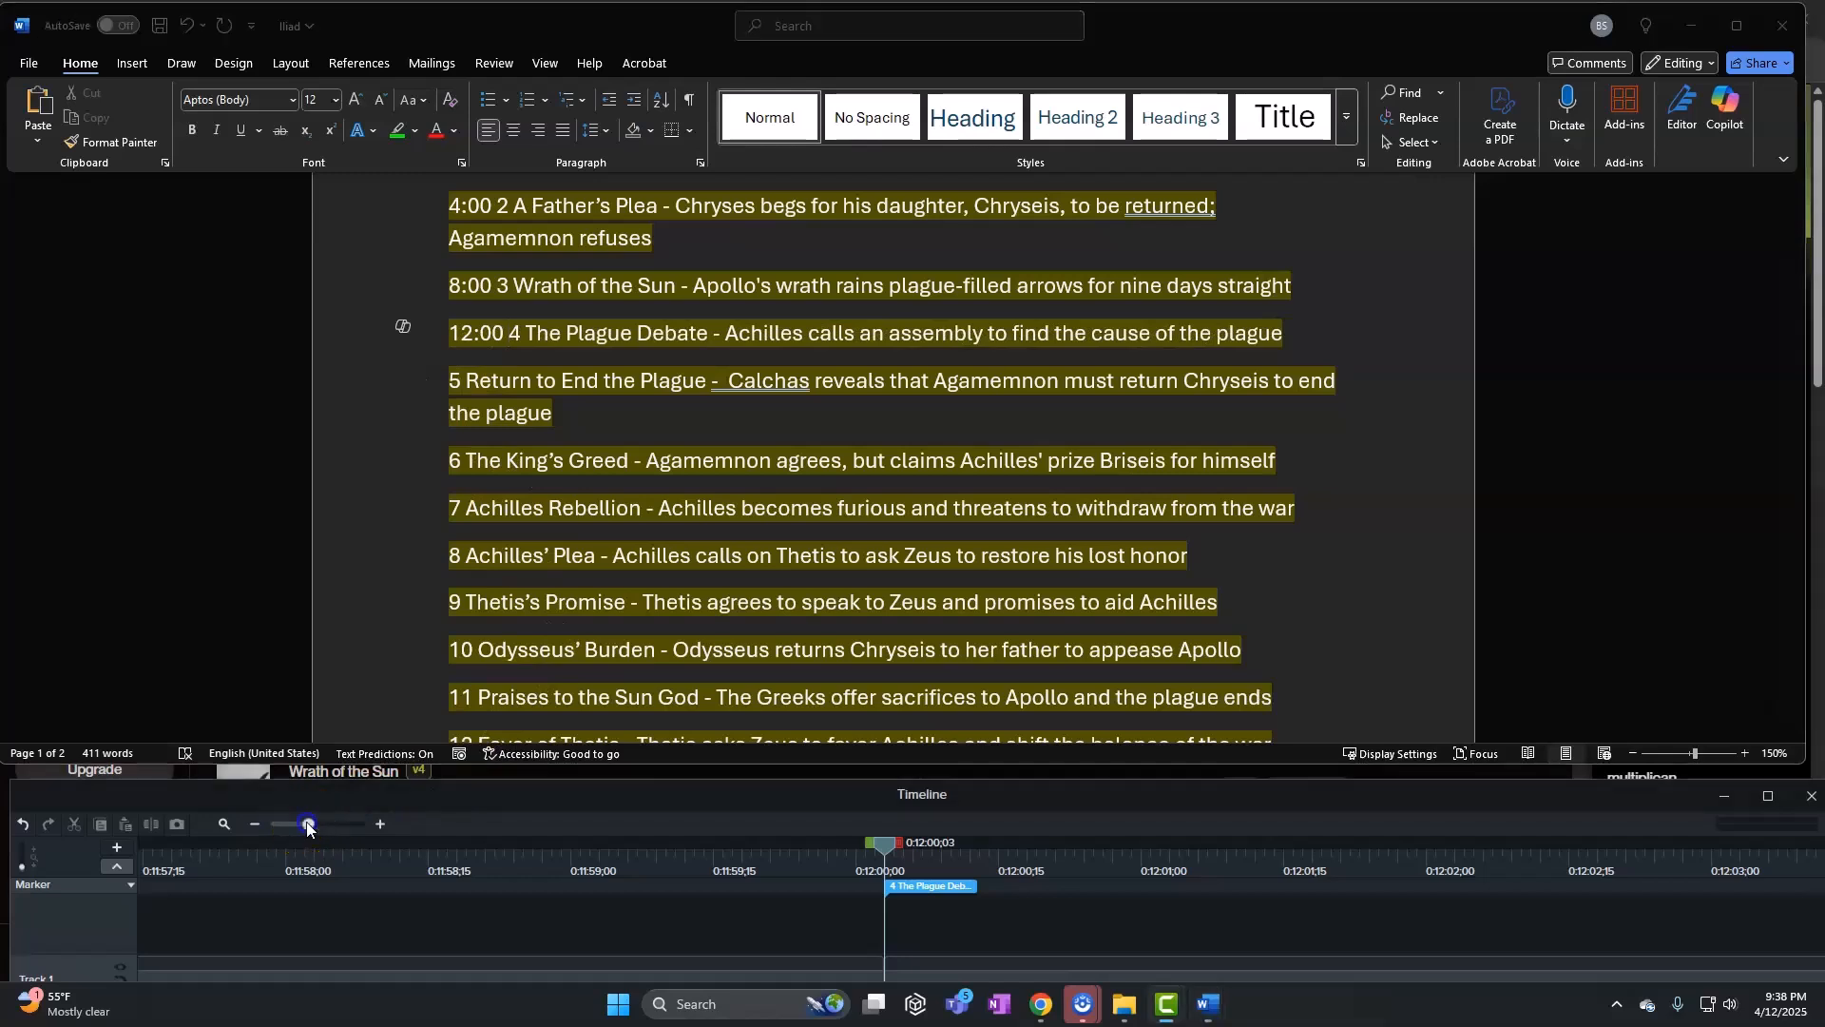
left_click_drag(875, 851, 1358, 846)
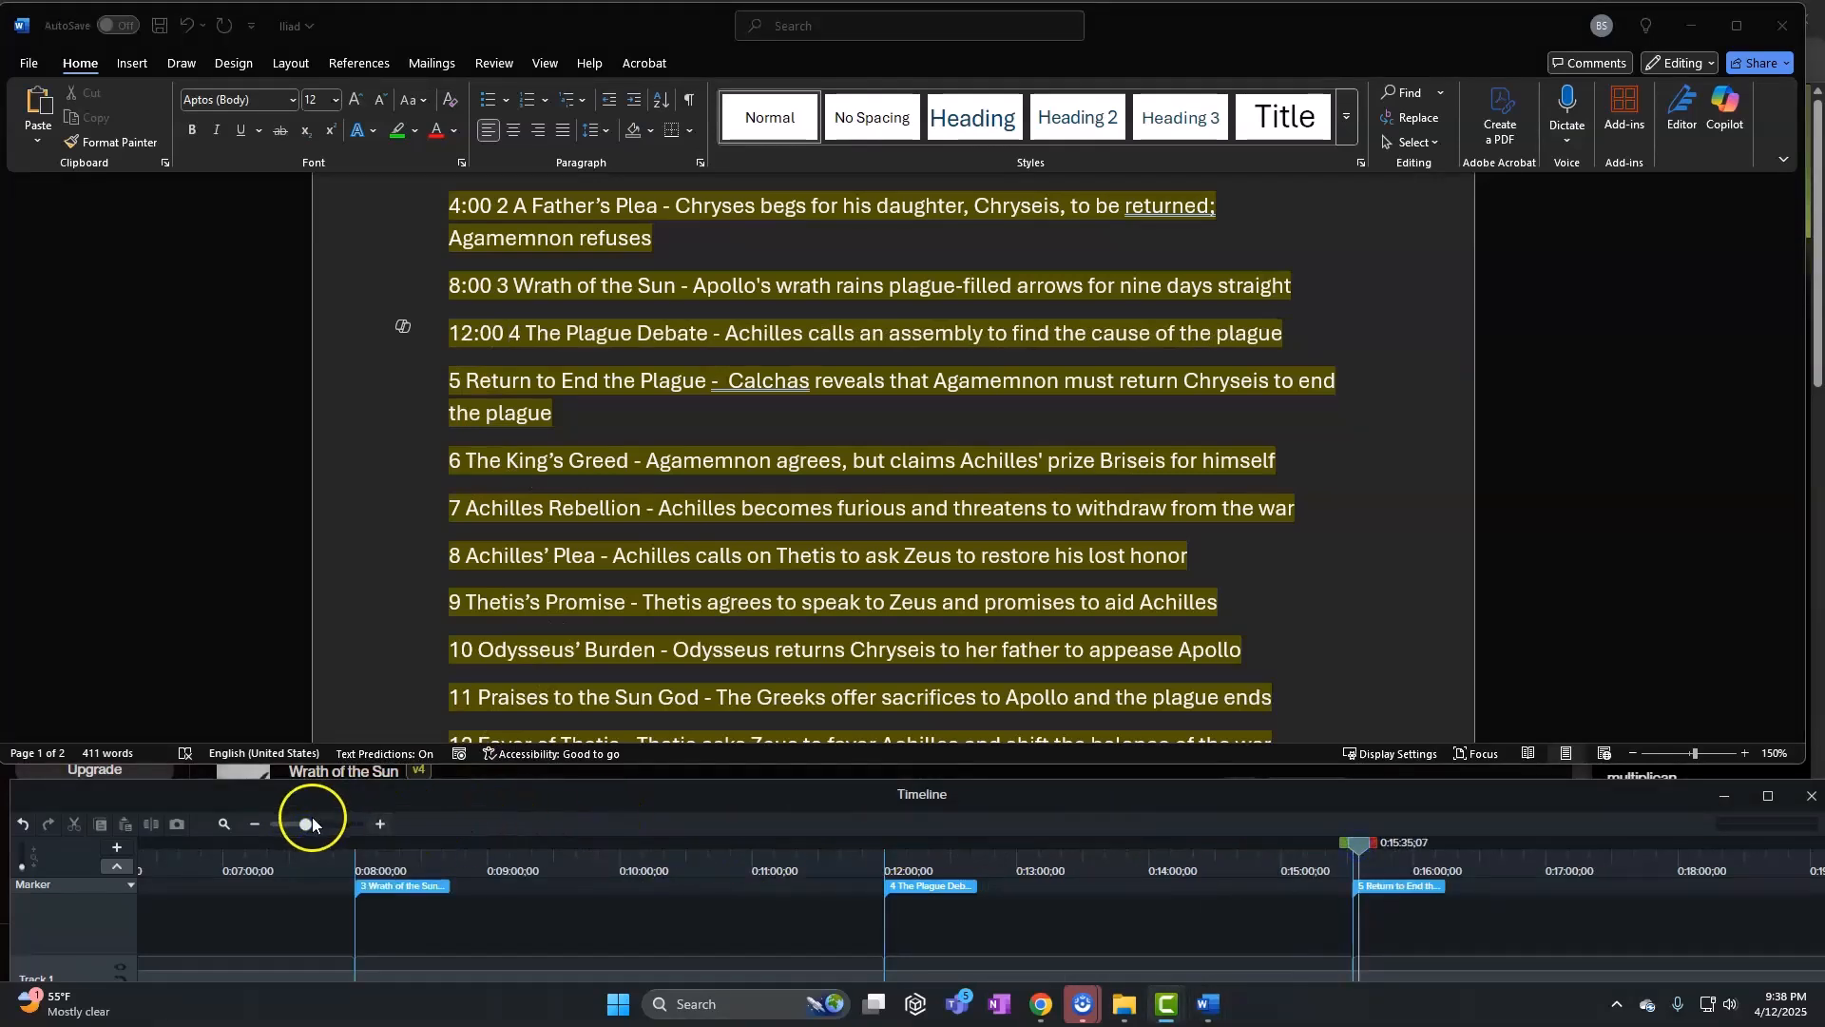
left_click_drag(305, 824, 372, 824)
left_click(1316, 847)
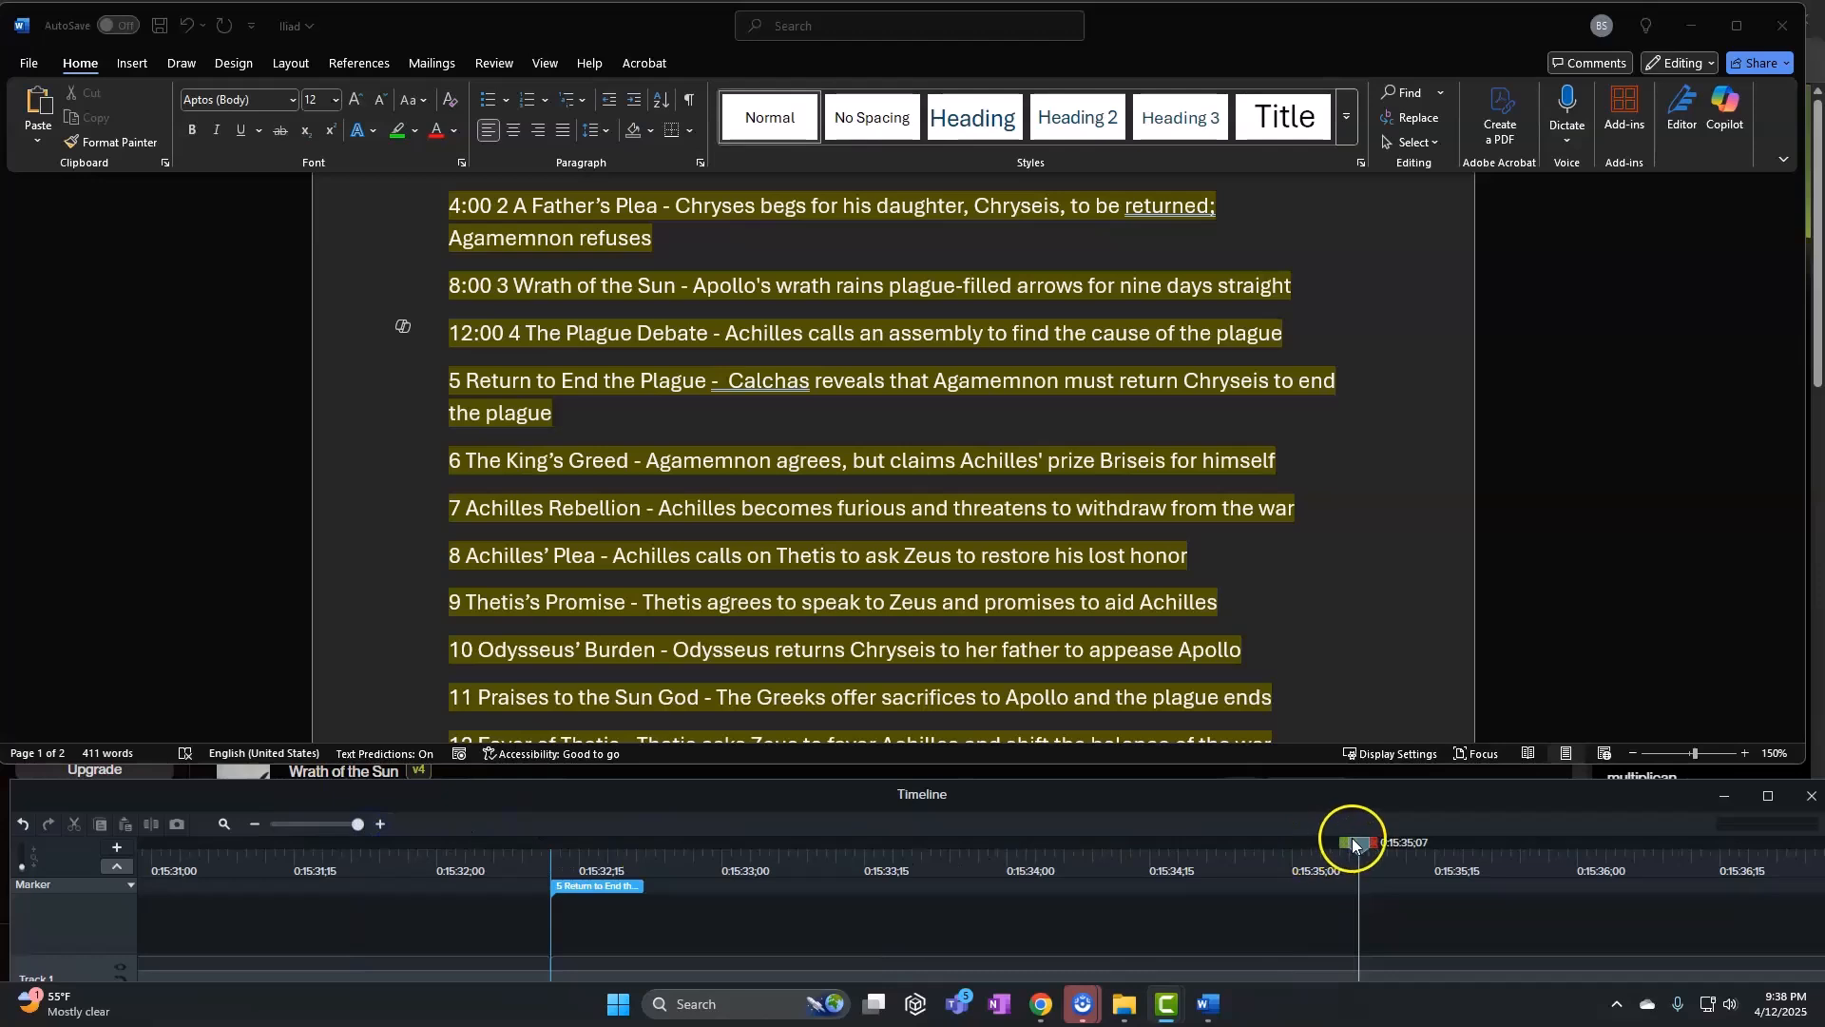
mouse_move(1354, 844)
left_mouse_down()
mouse_move(938, 911)
mouse_move(549, 898)
left_mouse_up()
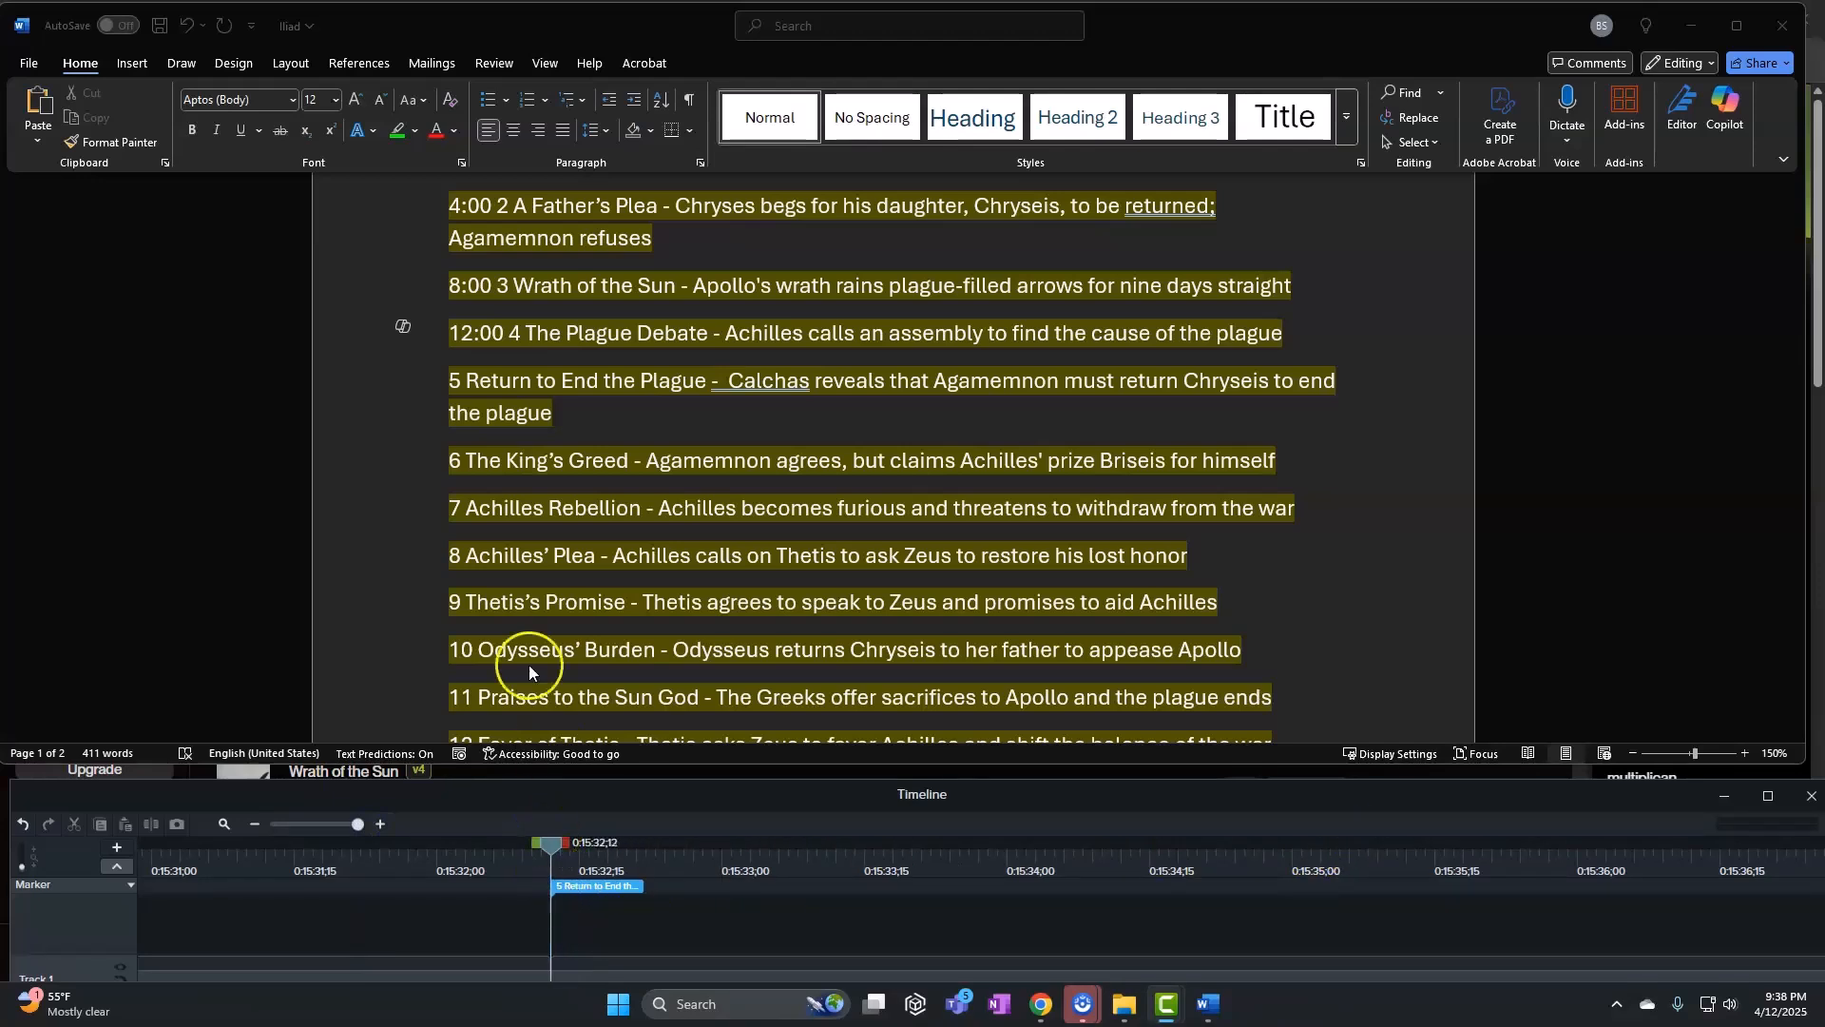
left_click(470, 486)
left_click(450, 385)
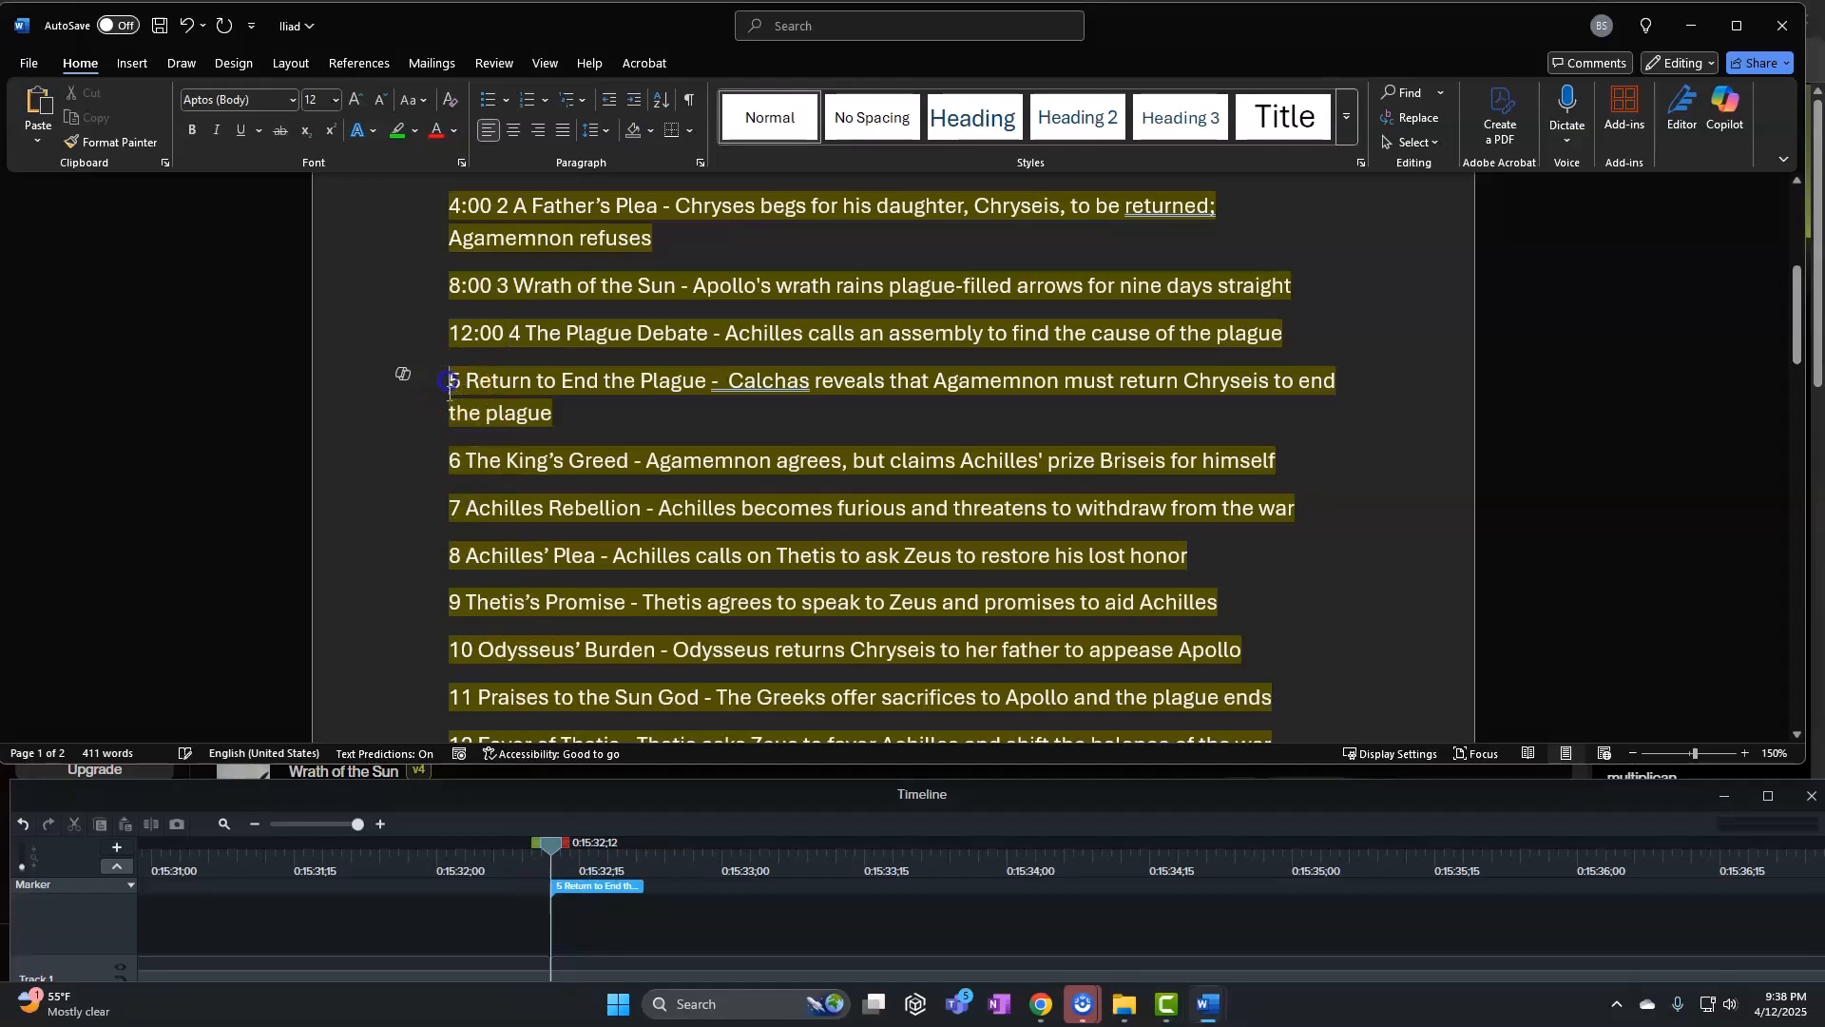
type("15:32")
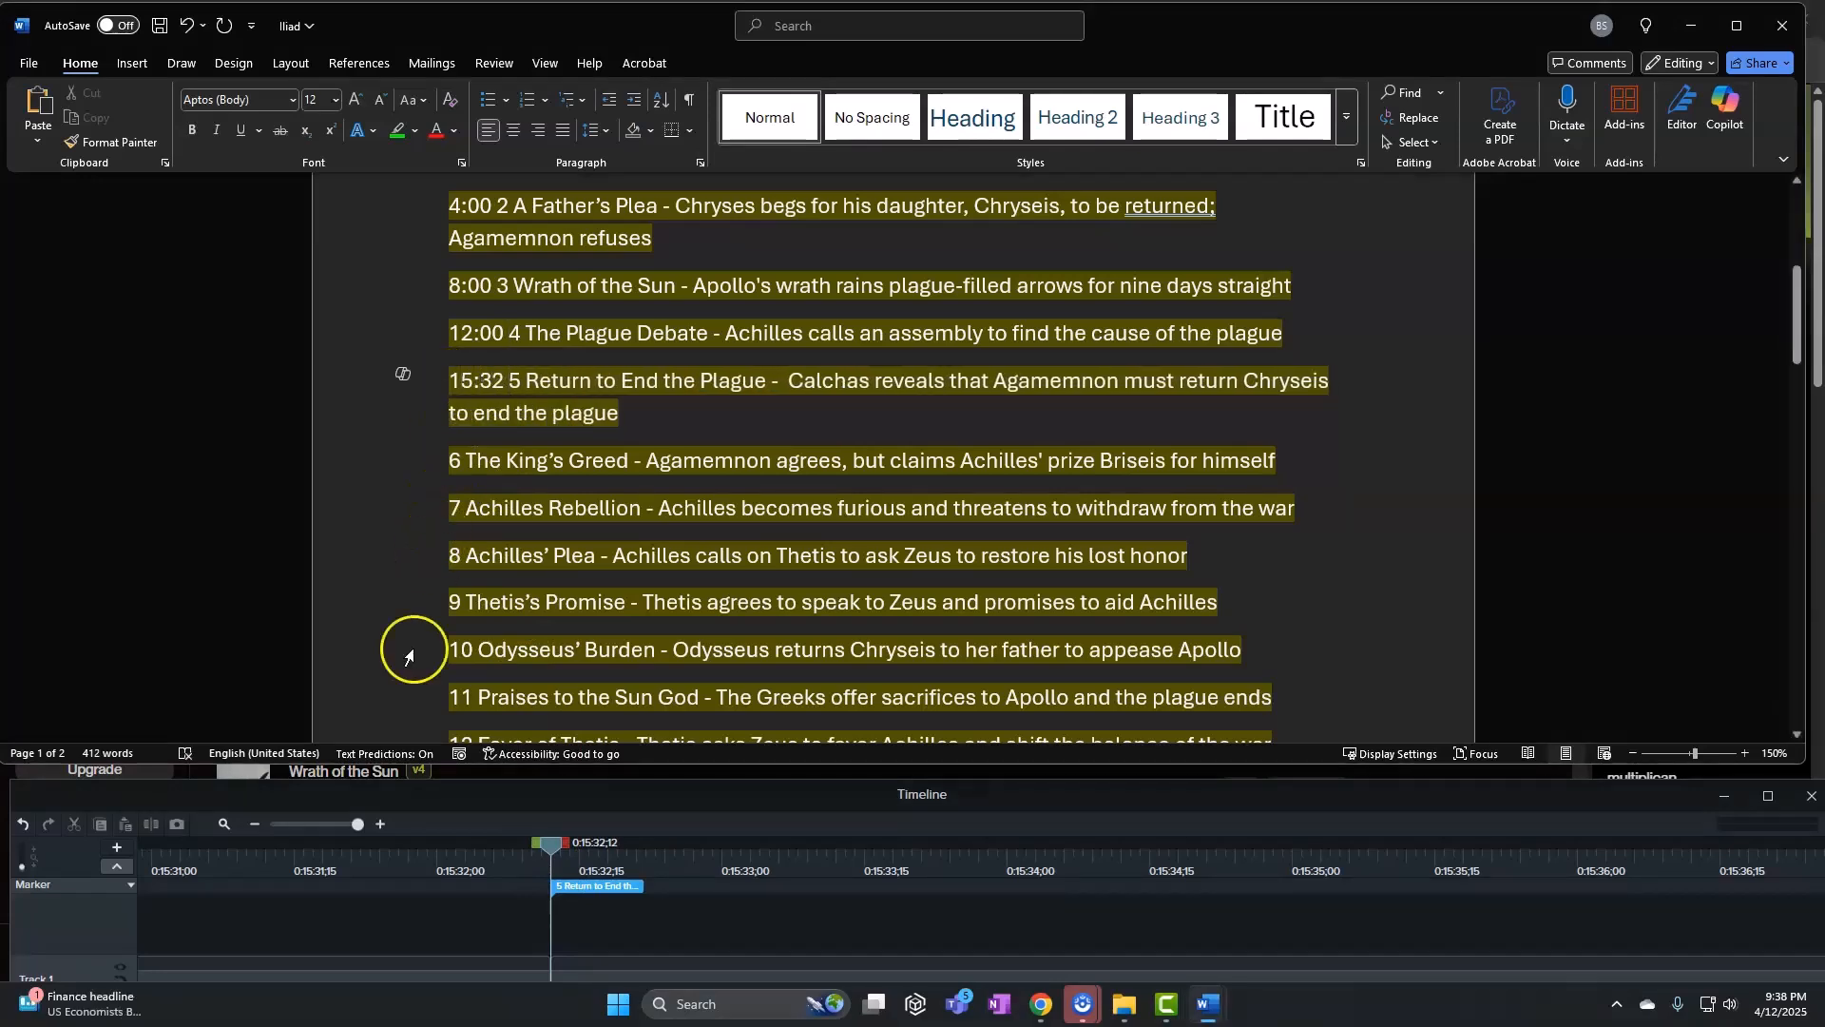
Move the playhead onto the King's Greed marker at 19:32
left_click(308, 826)
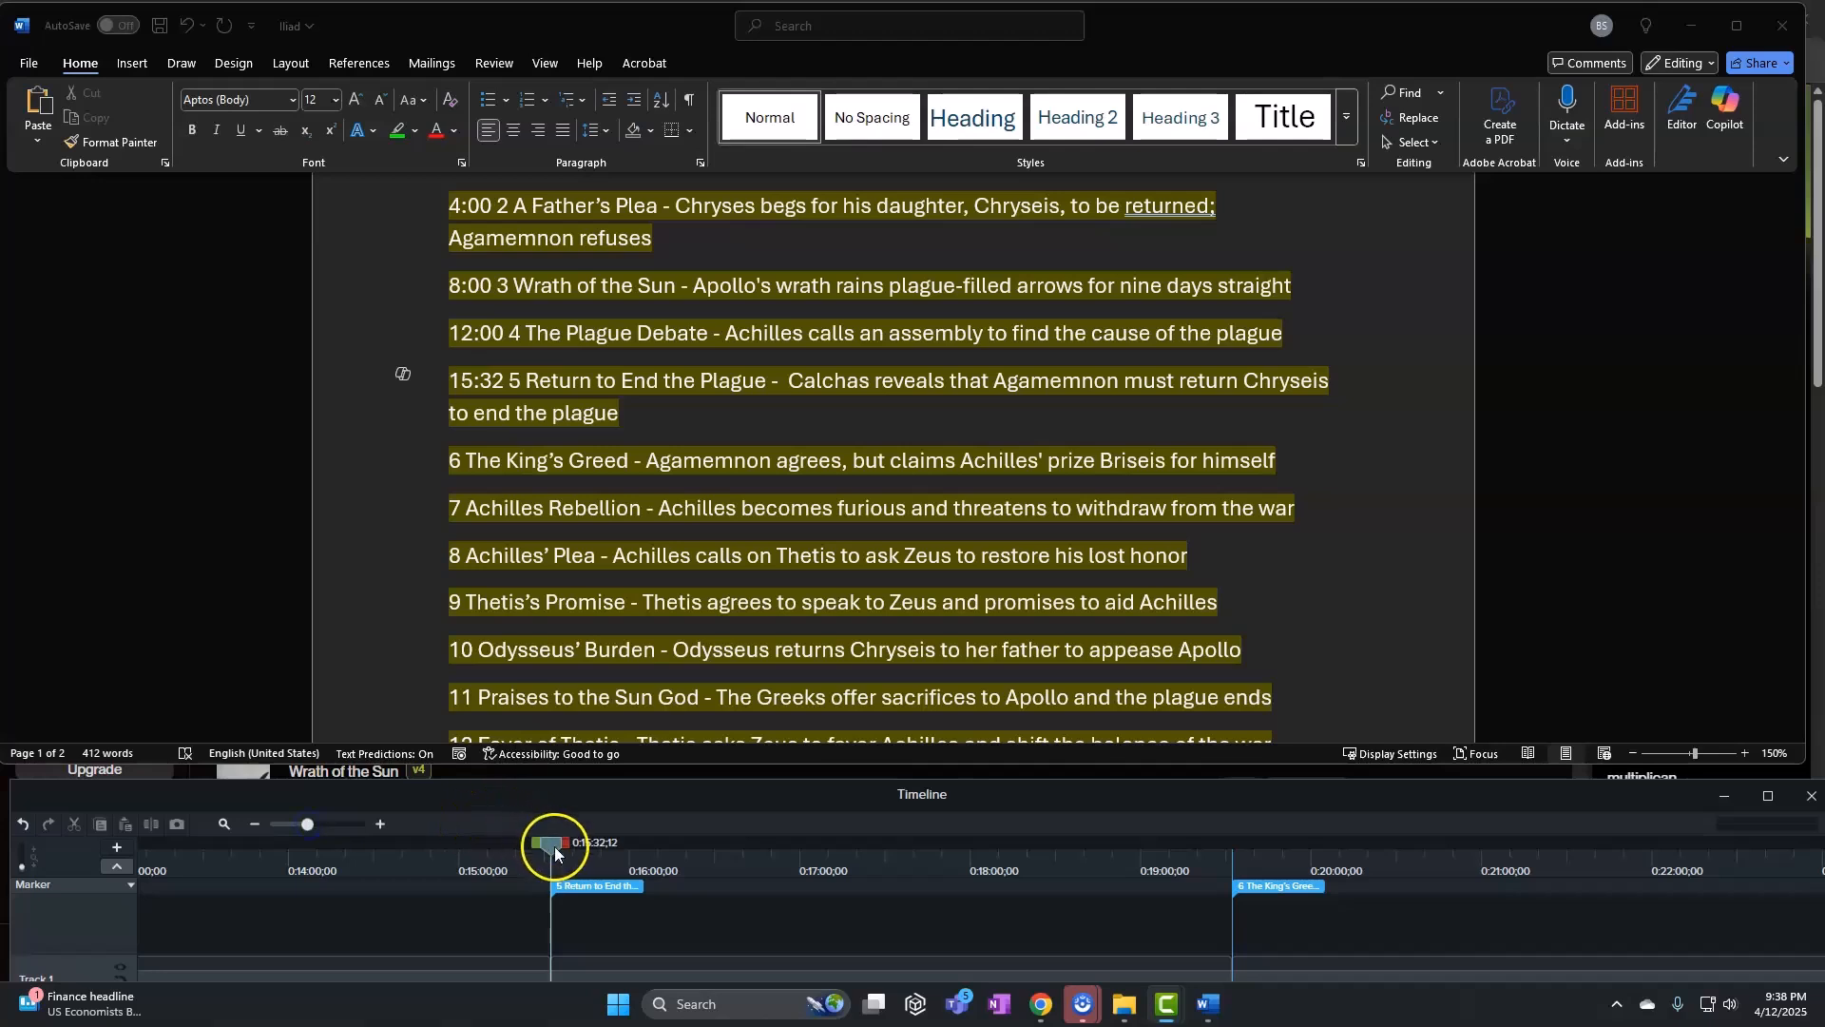
left_click_drag(555, 847, 1242, 846)
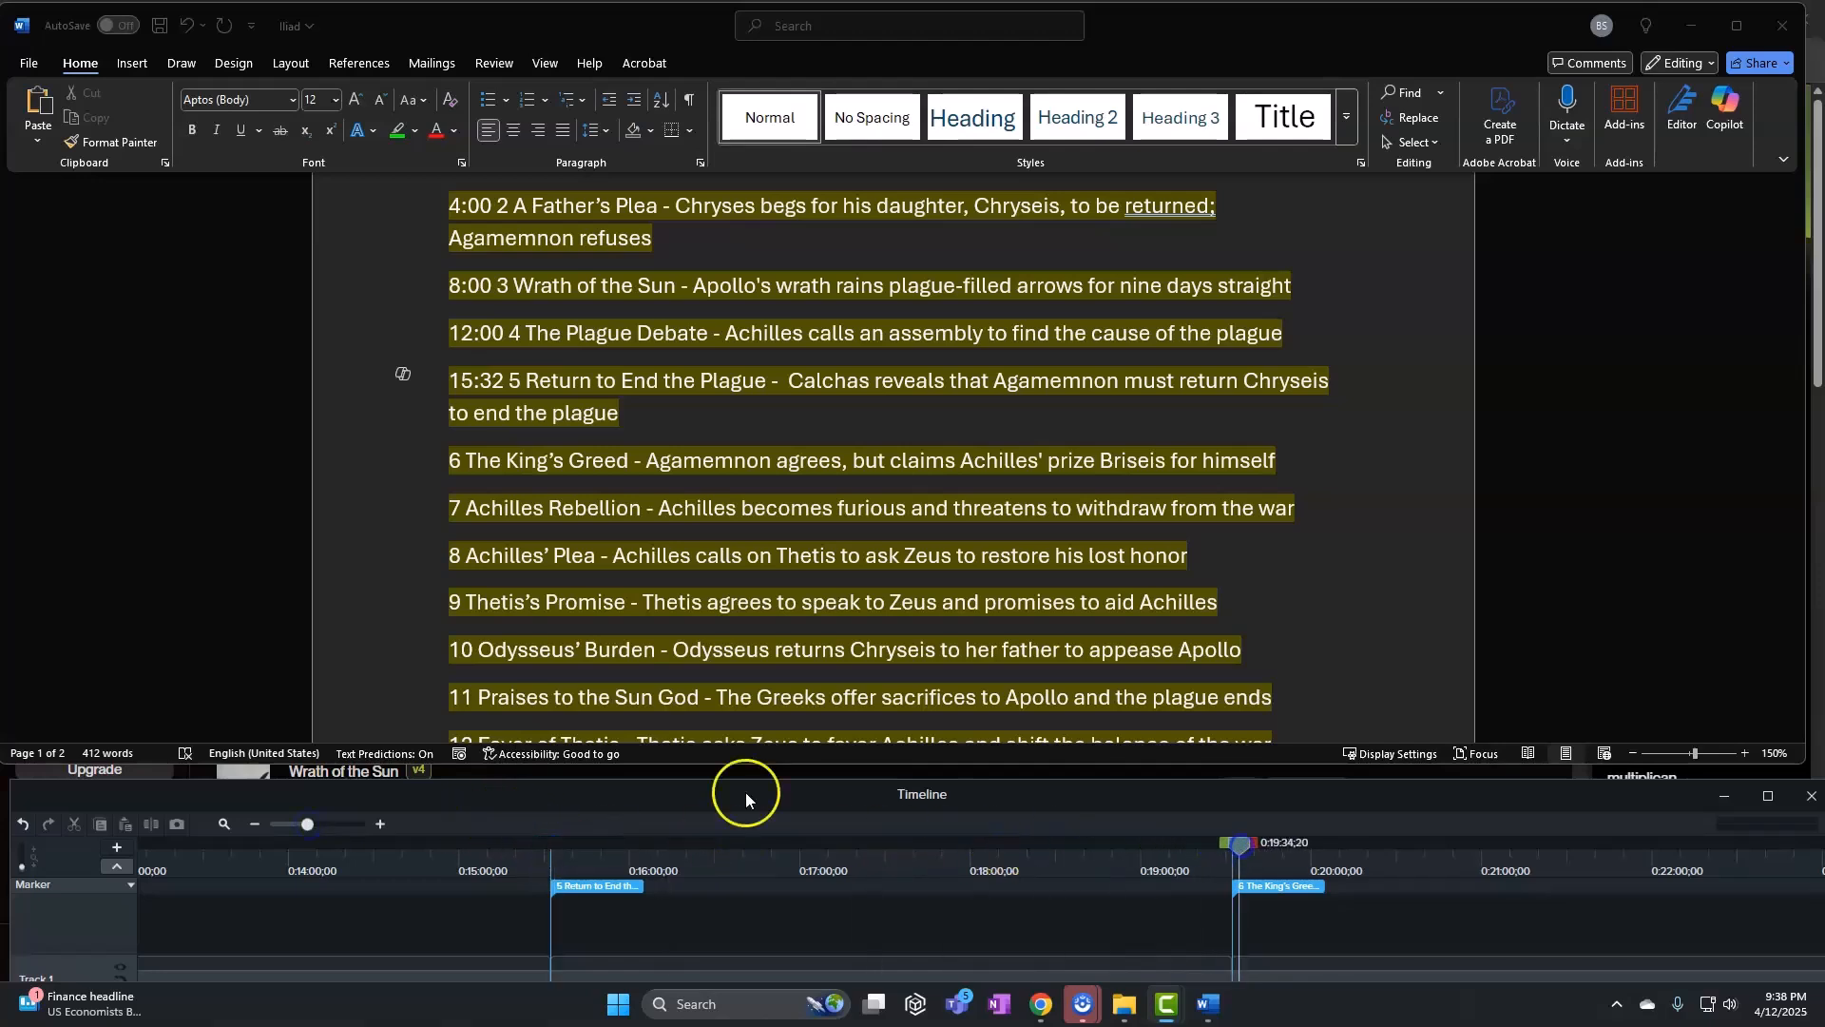
left_click_drag(308, 825, 358, 825)
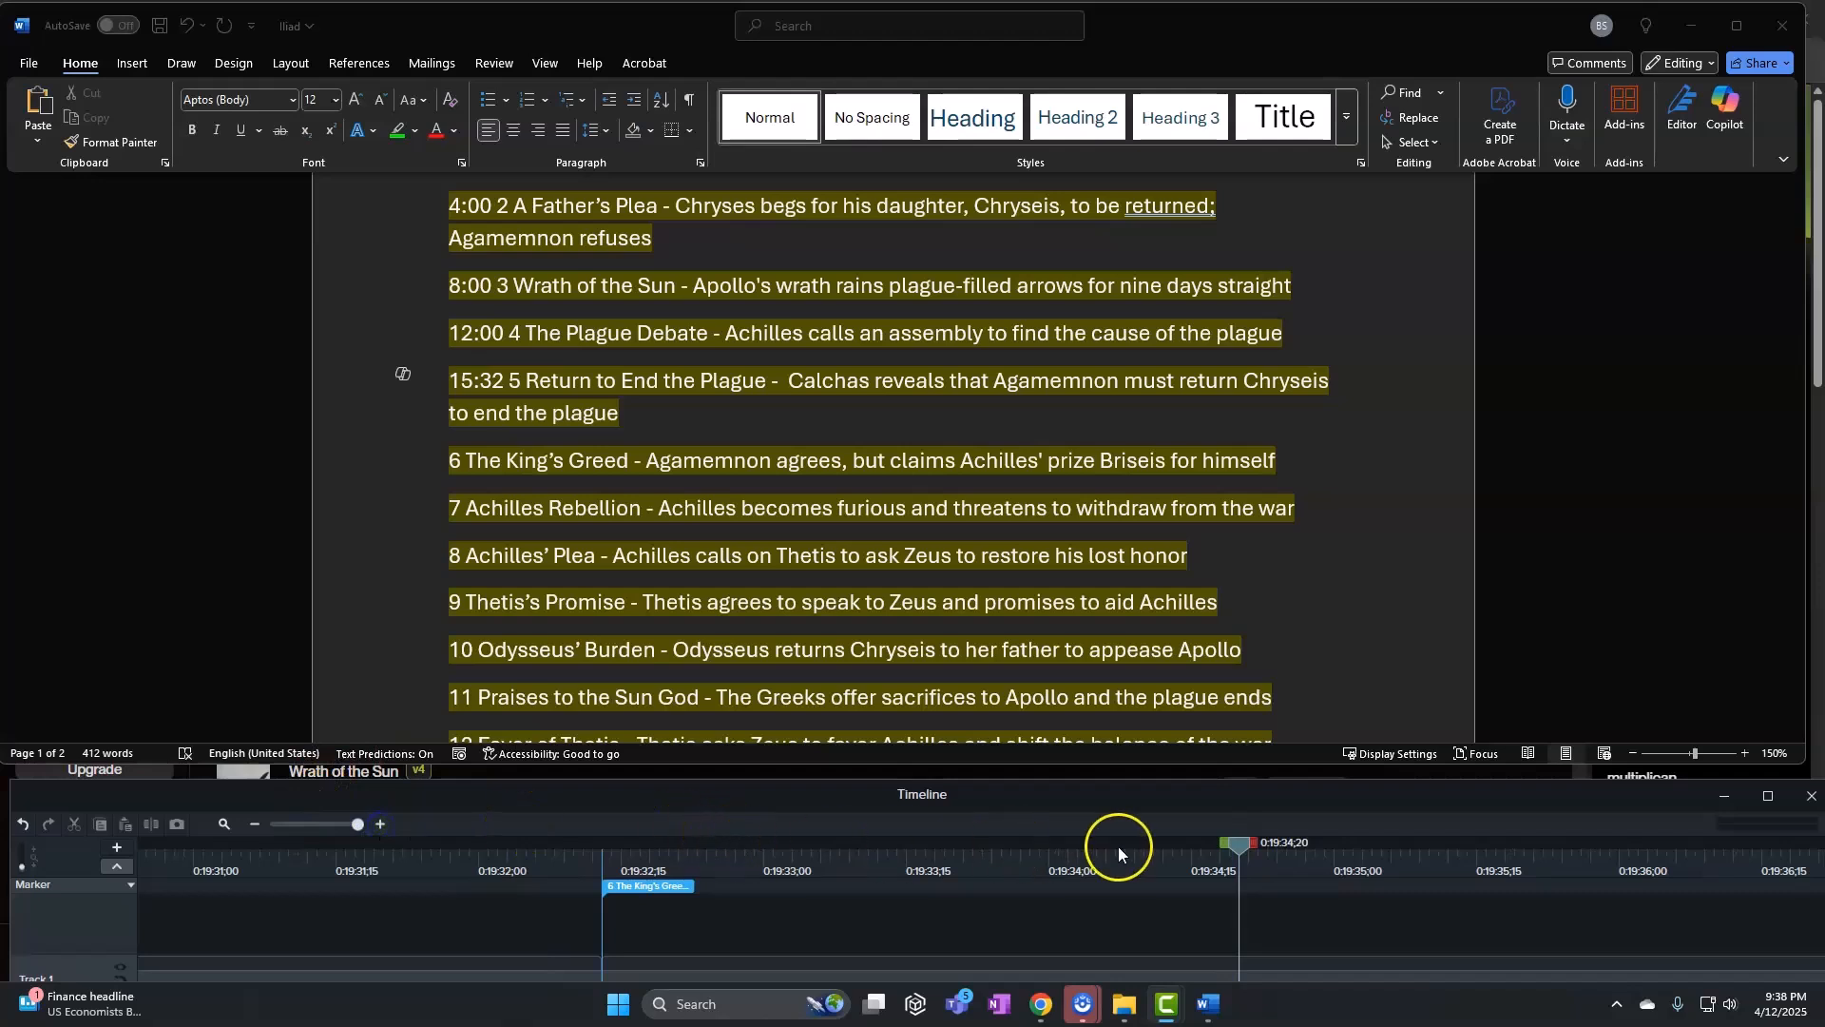
left_click_drag(1240, 852, 603, 846)
Prefix line 6 with 19:32, then match the Achilles Rebellion marker and prefix line 7 with 23:23
left_click(451, 506)
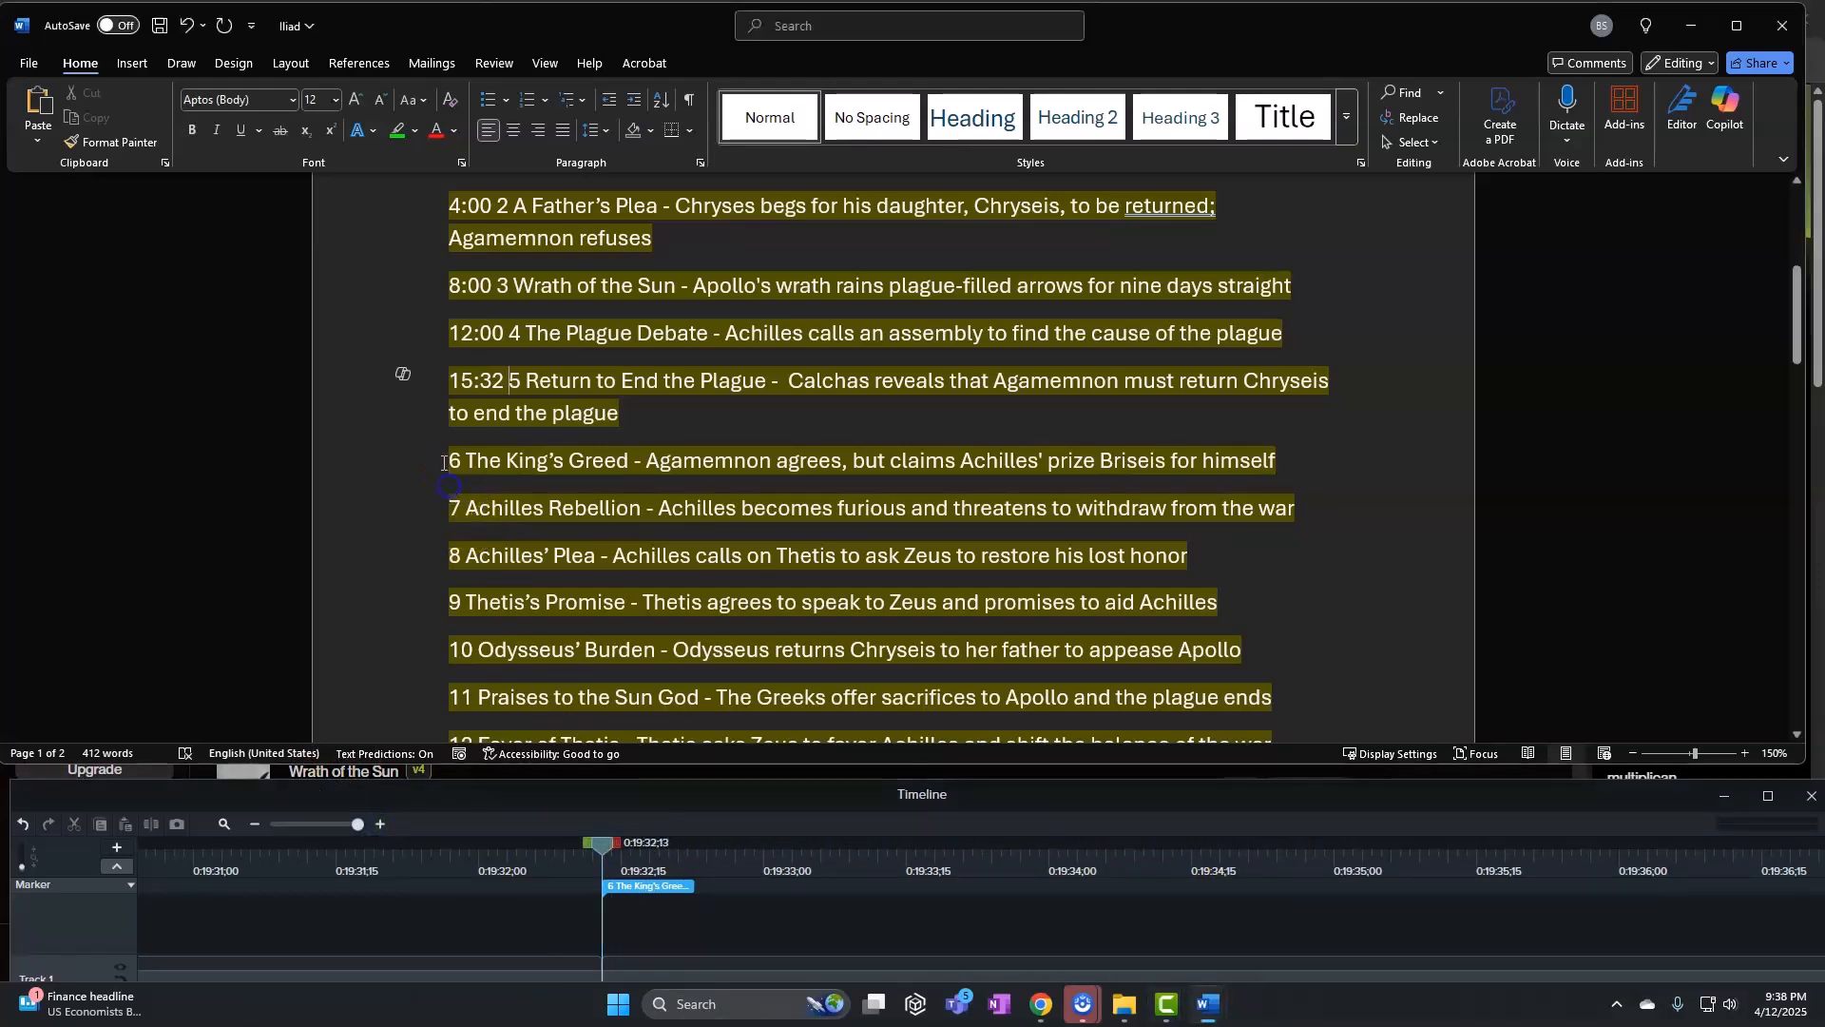
left_click(423, 478)
type("19:32")
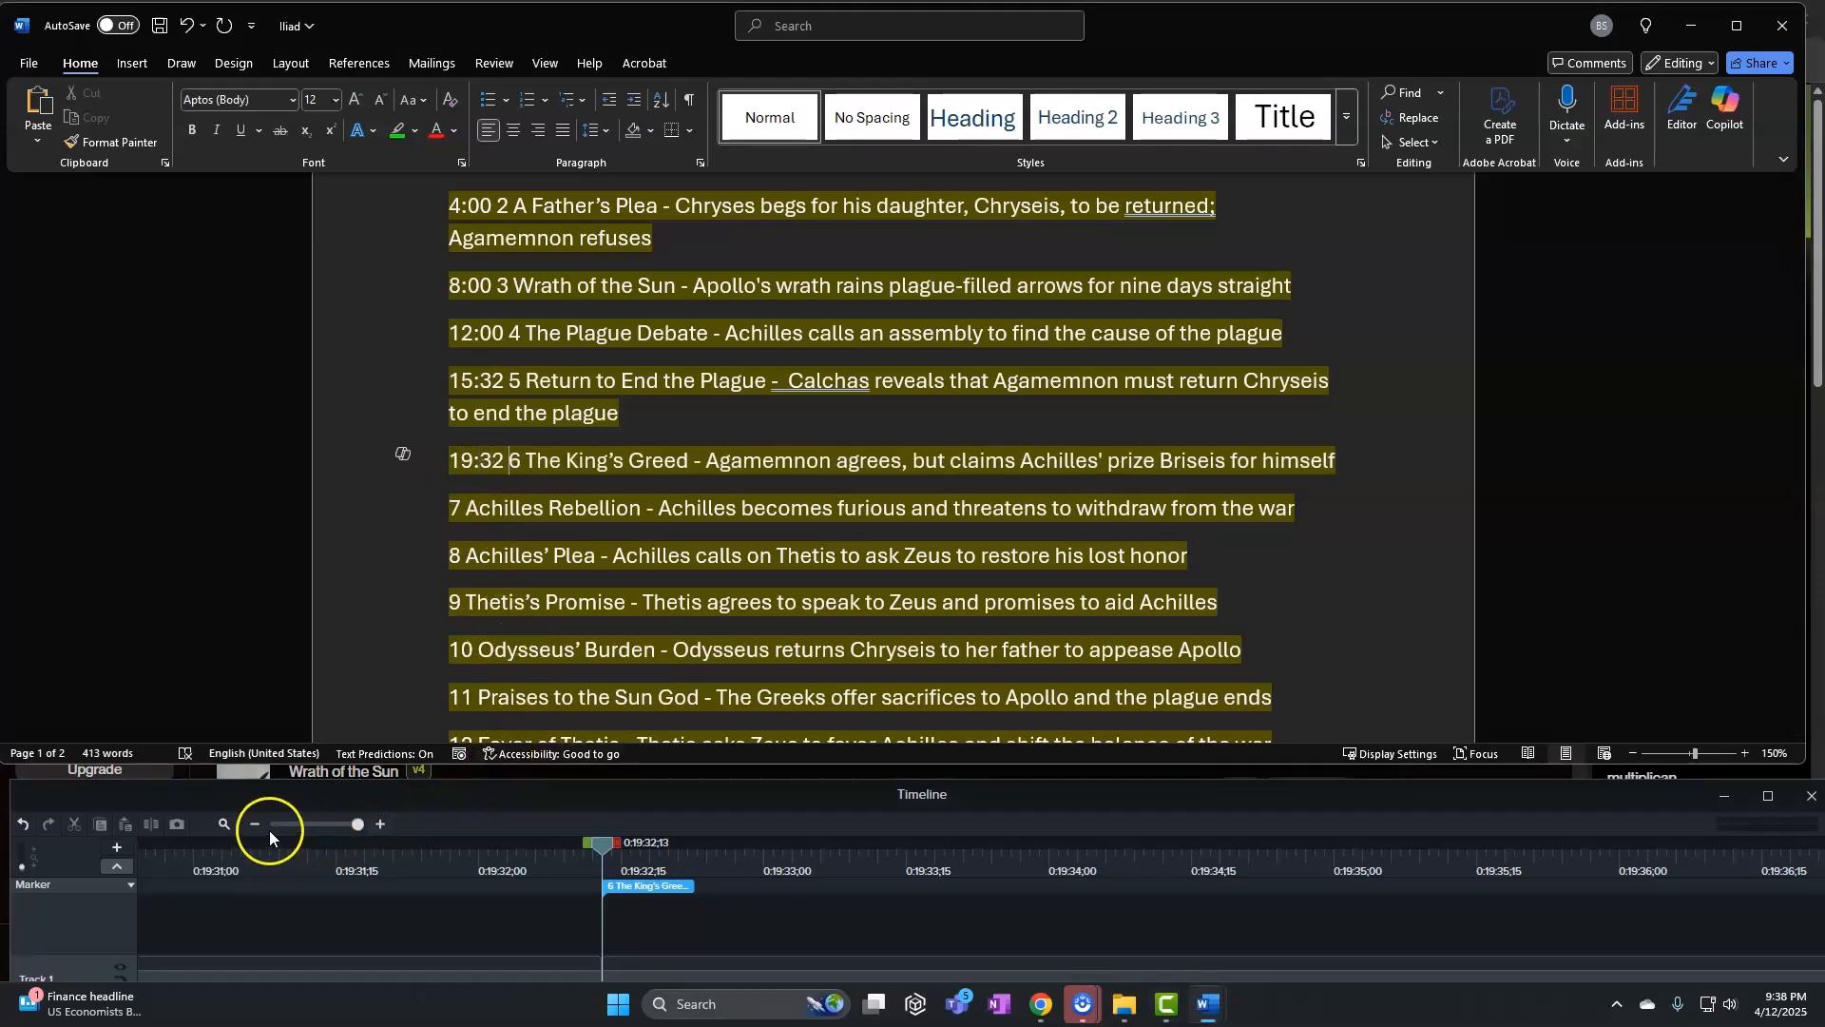
left_click(297, 825)
left_click_drag(604, 851, 785, 853)
left_click_drag(301, 824, 352, 824)
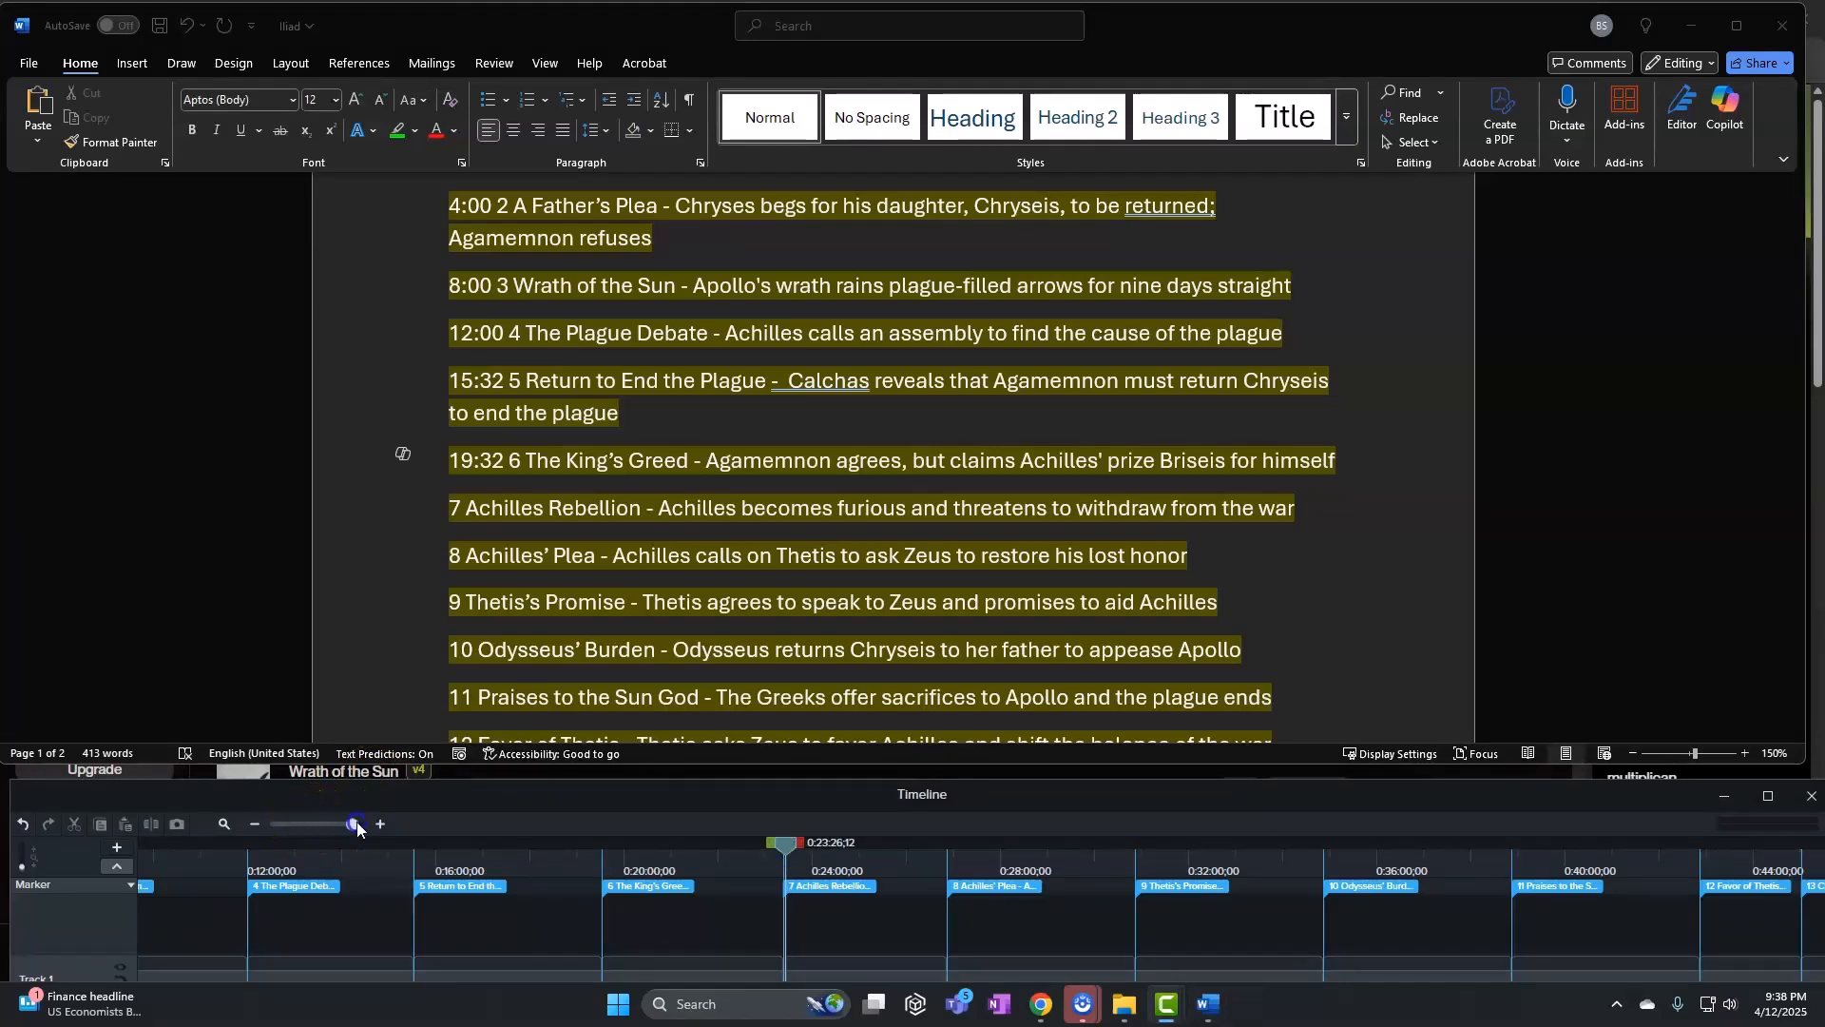
left_click_drag(797, 842, 177, 859)
left_click(558, 487)
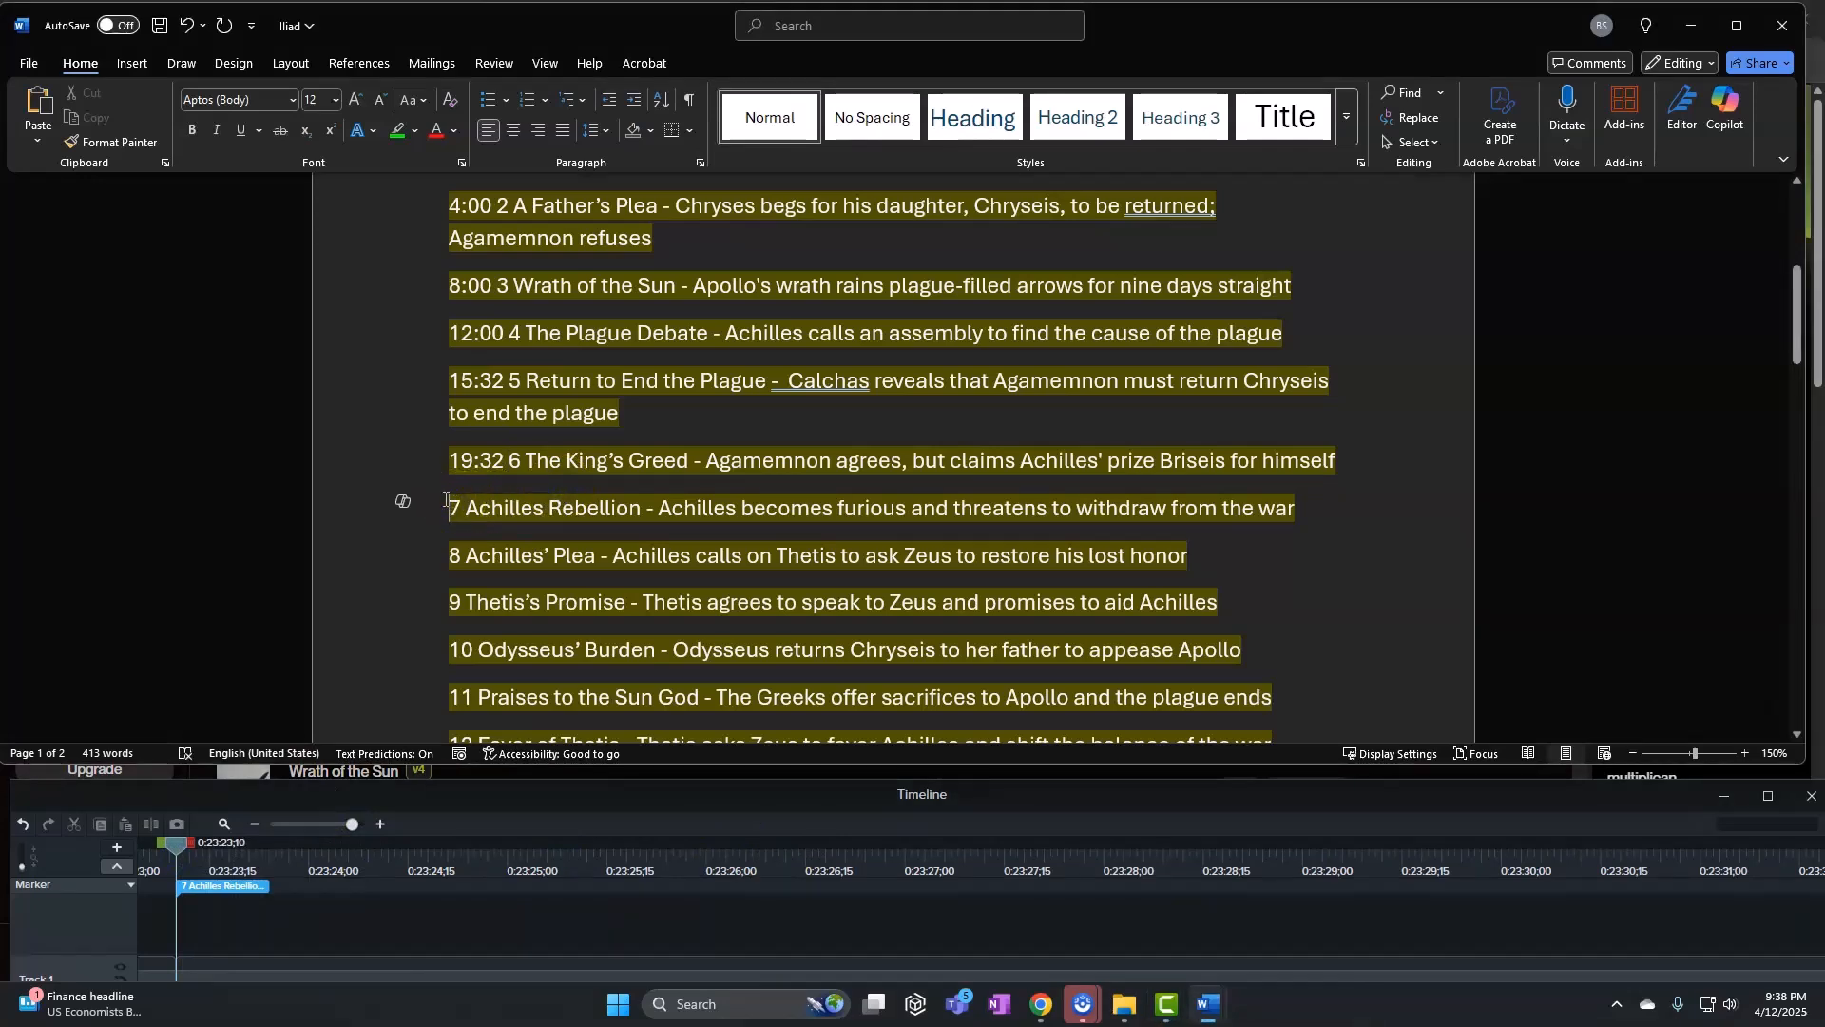
left_click(446, 499)
type("23:")
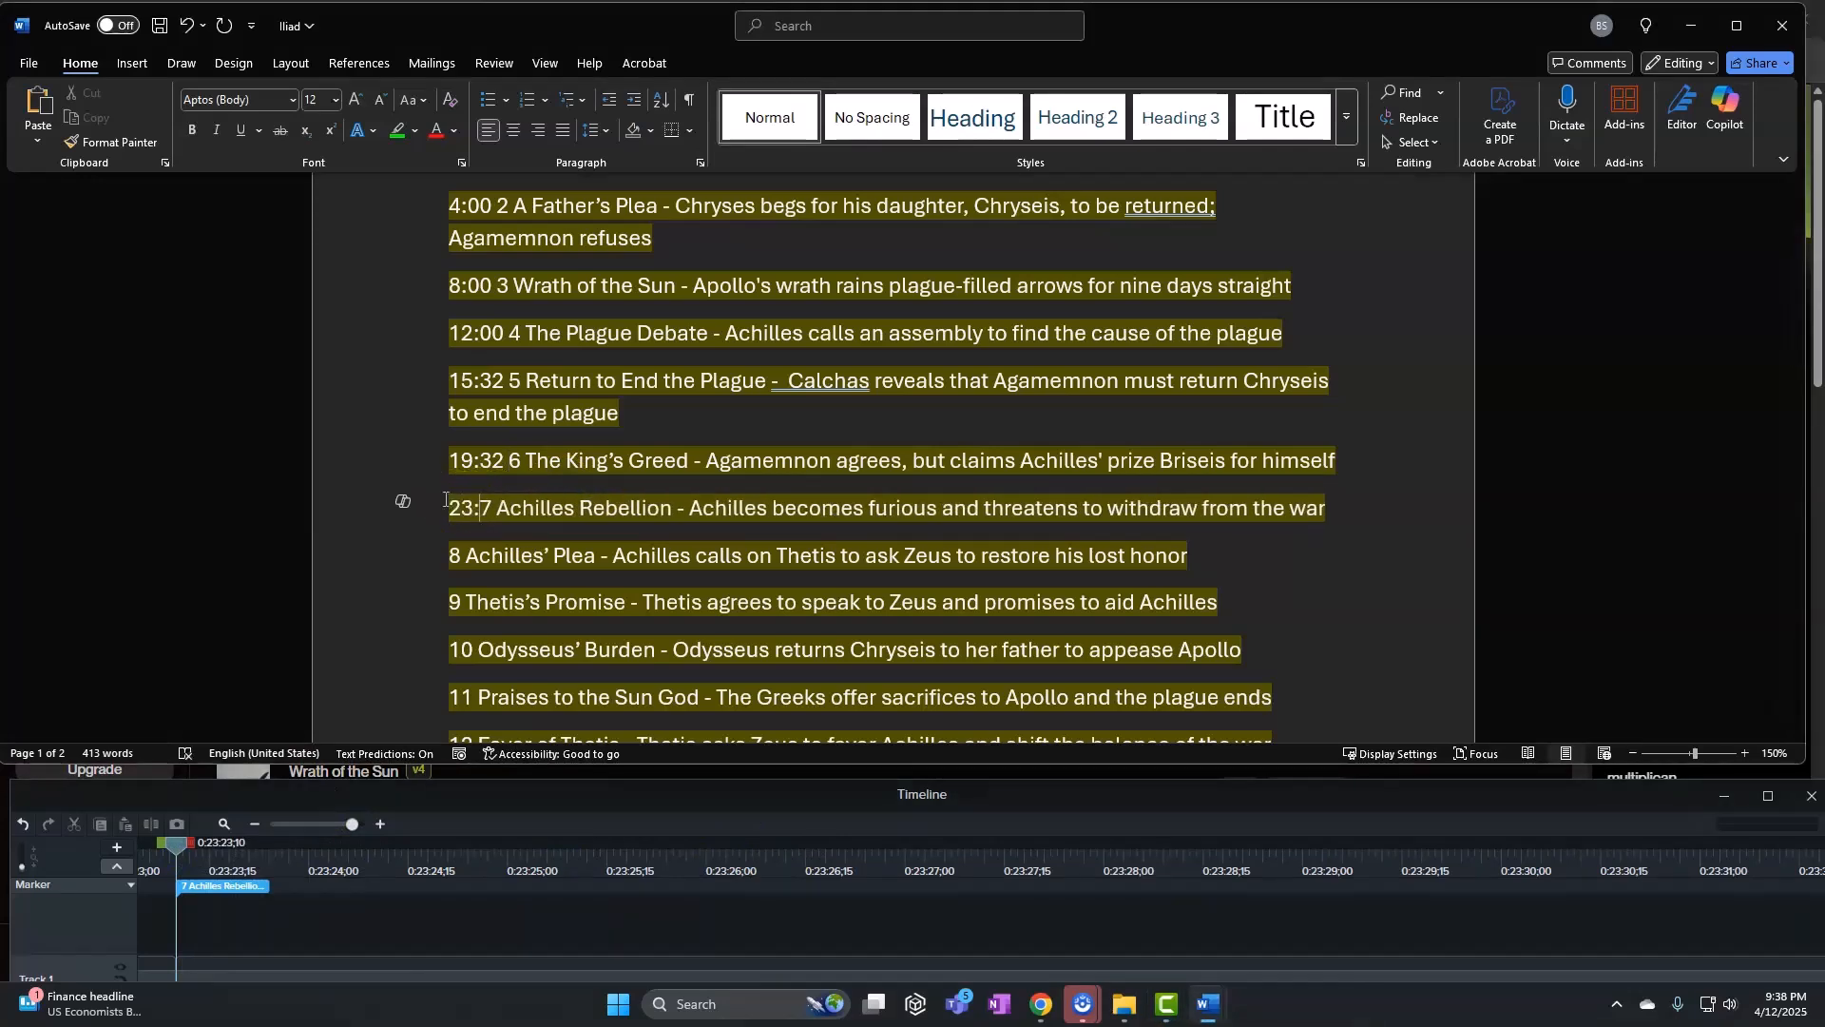
type("23")
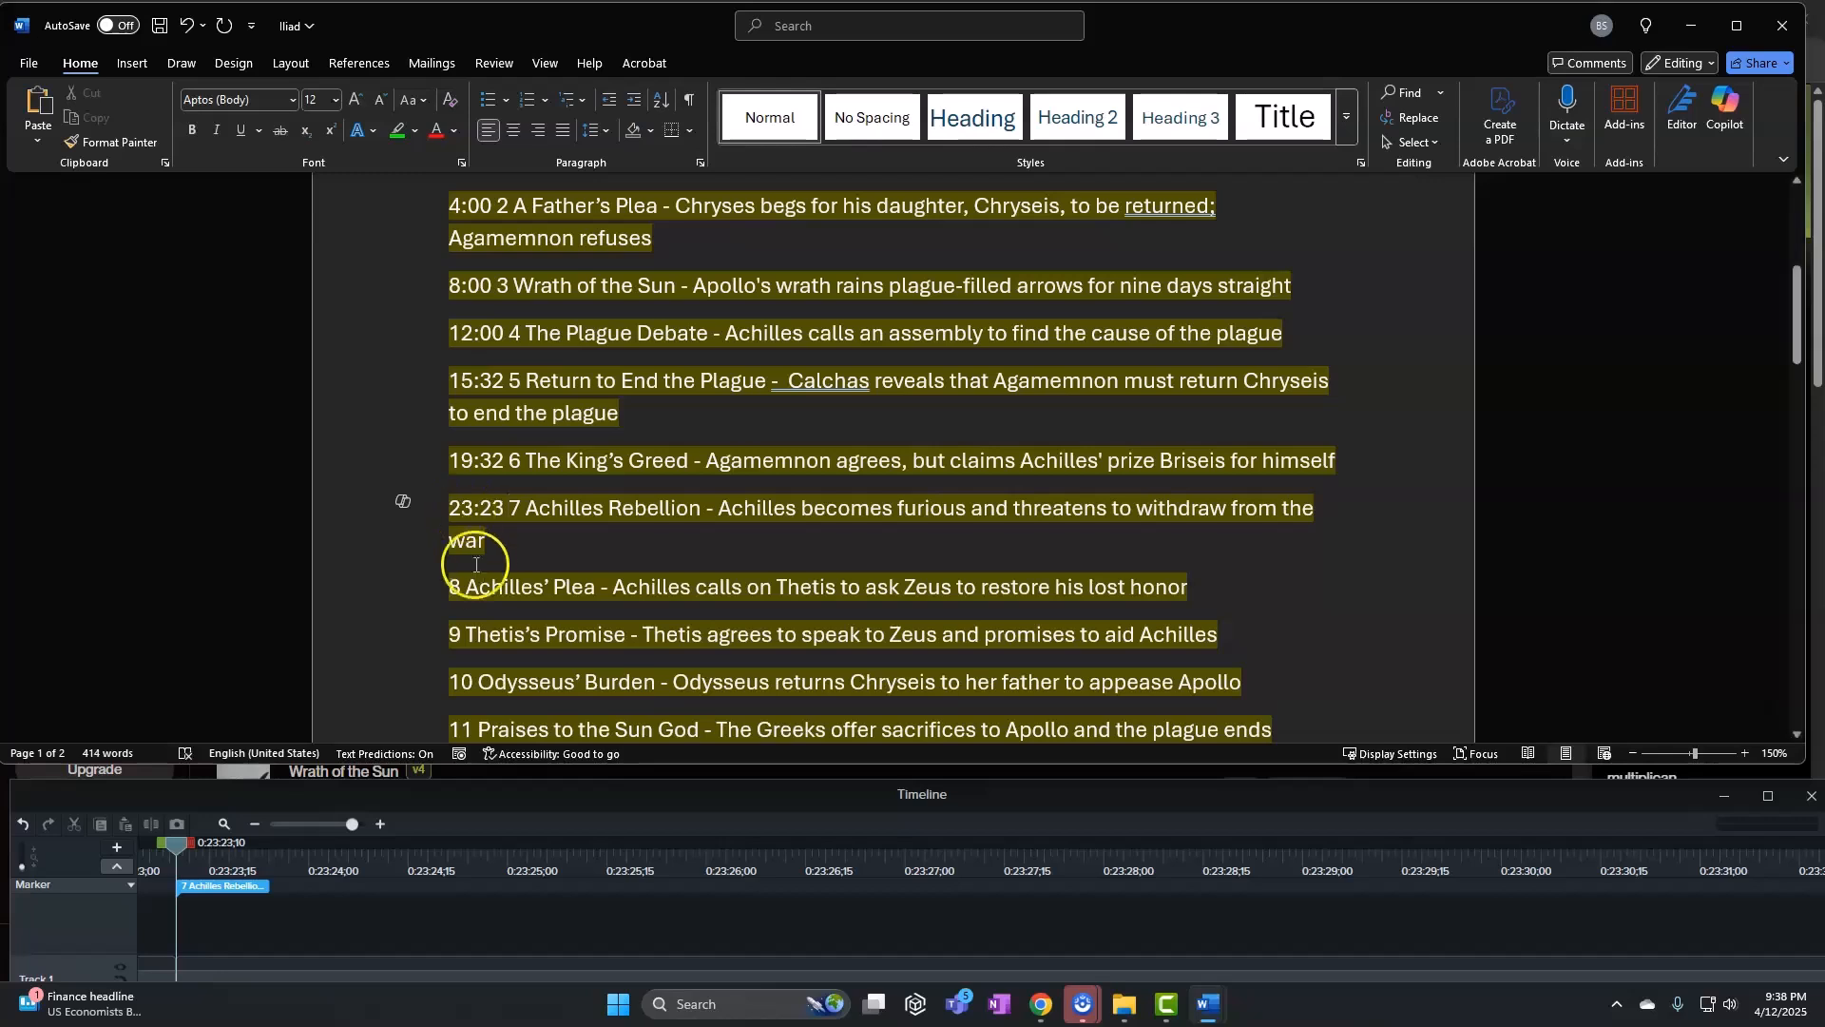
Match the Achilles' Plea marker and prefix line 8 with 26:52
scroll(482, 578, "down", 1)
left_click(453, 518)
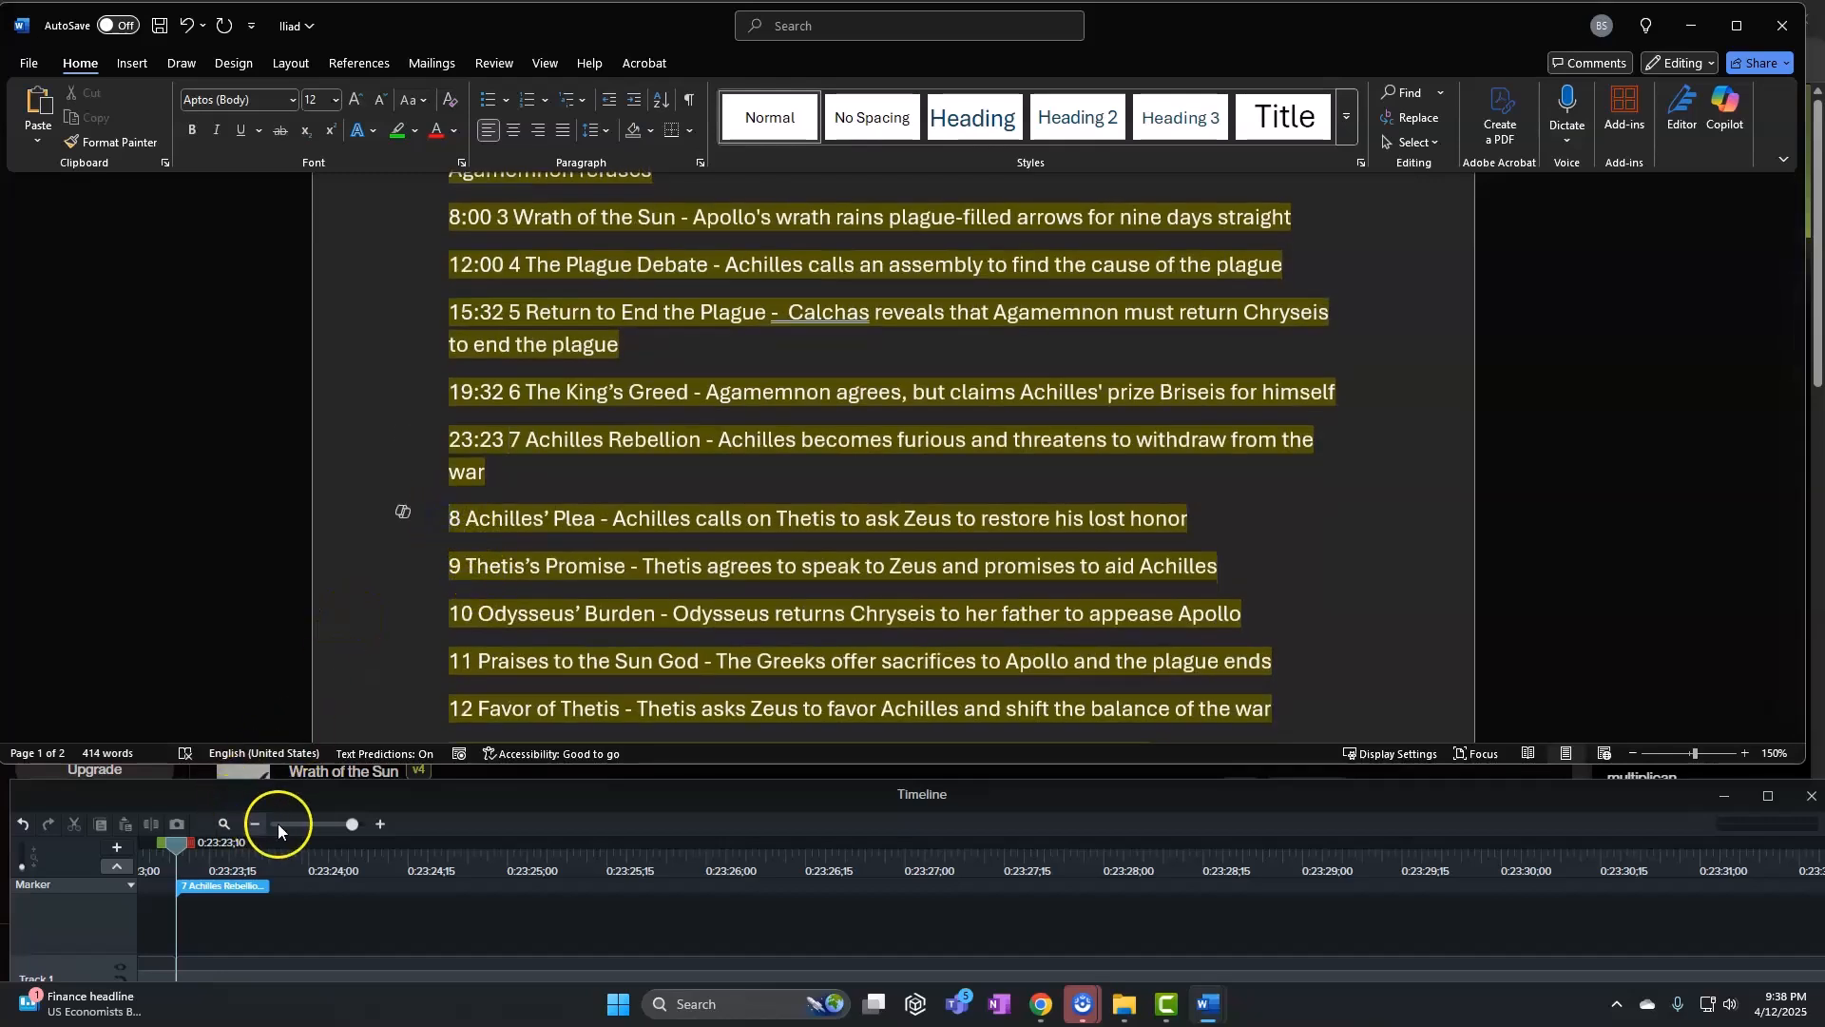
left_click(304, 824)
left_click_drag(176, 842, 636, 883)
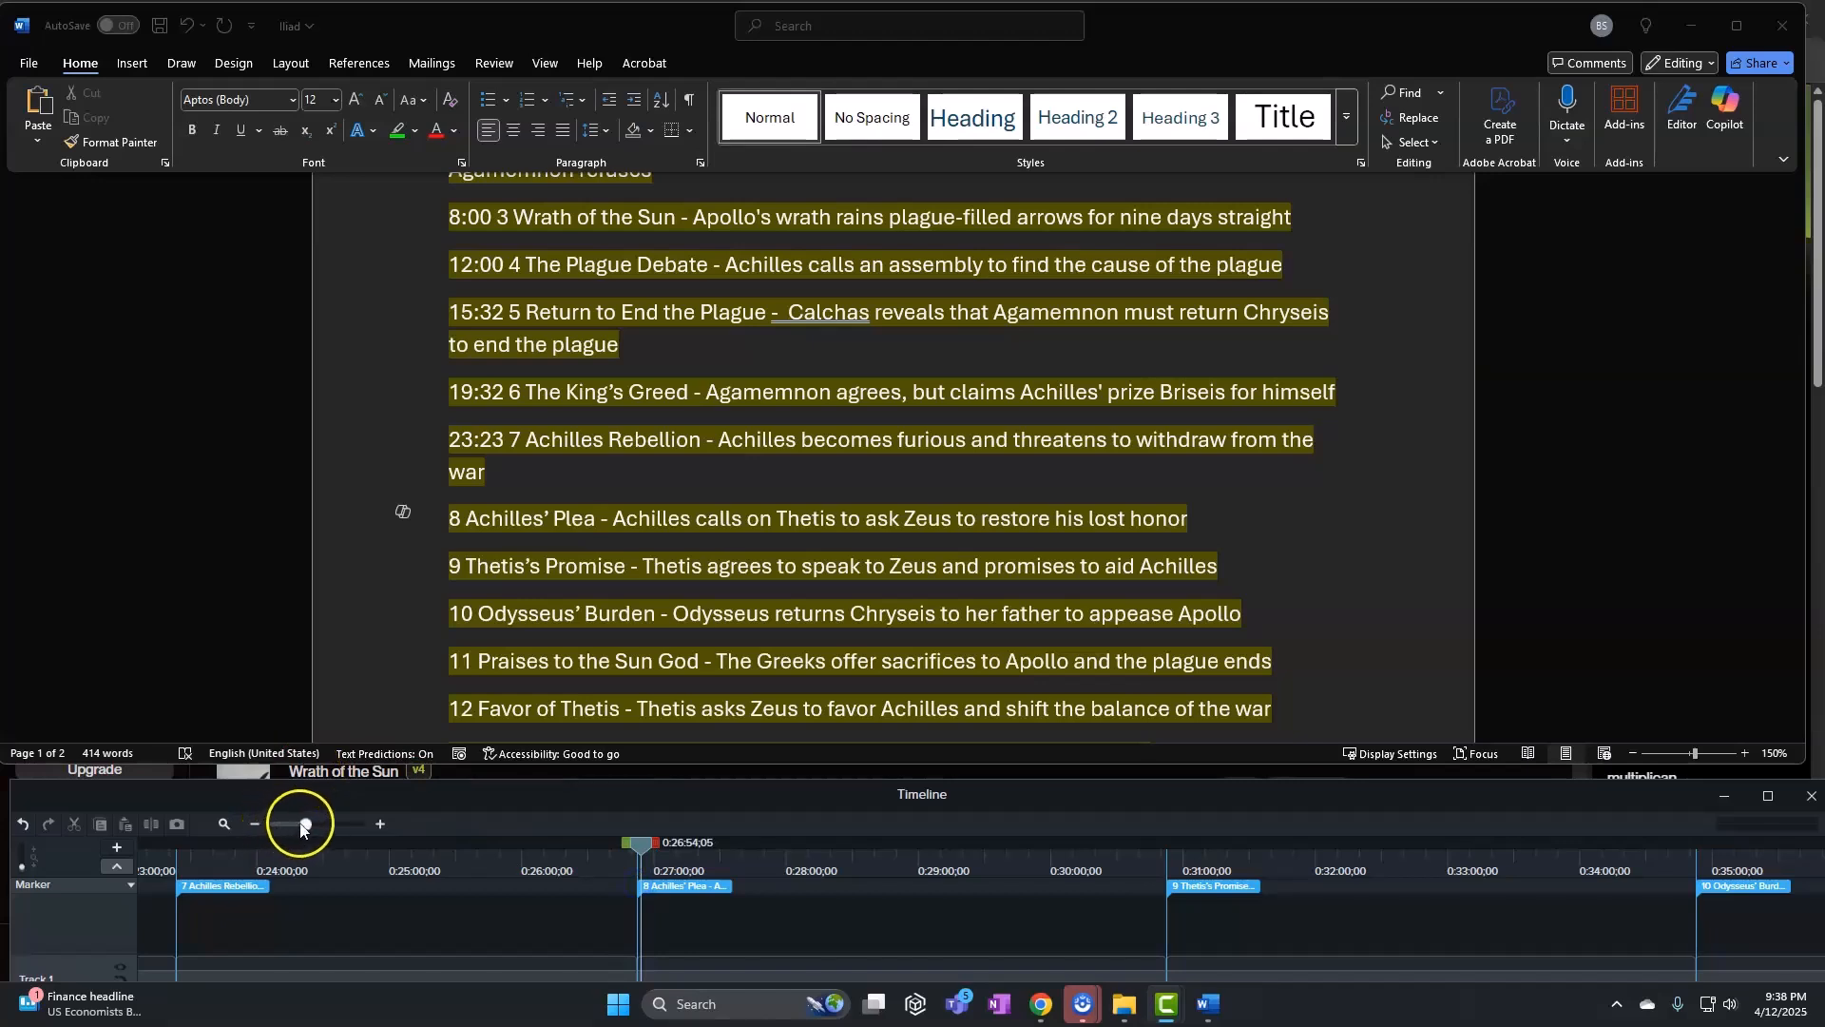
left_click(384, 831)
left_click_drag(641, 844, 223, 860)
left_click(448, 563)
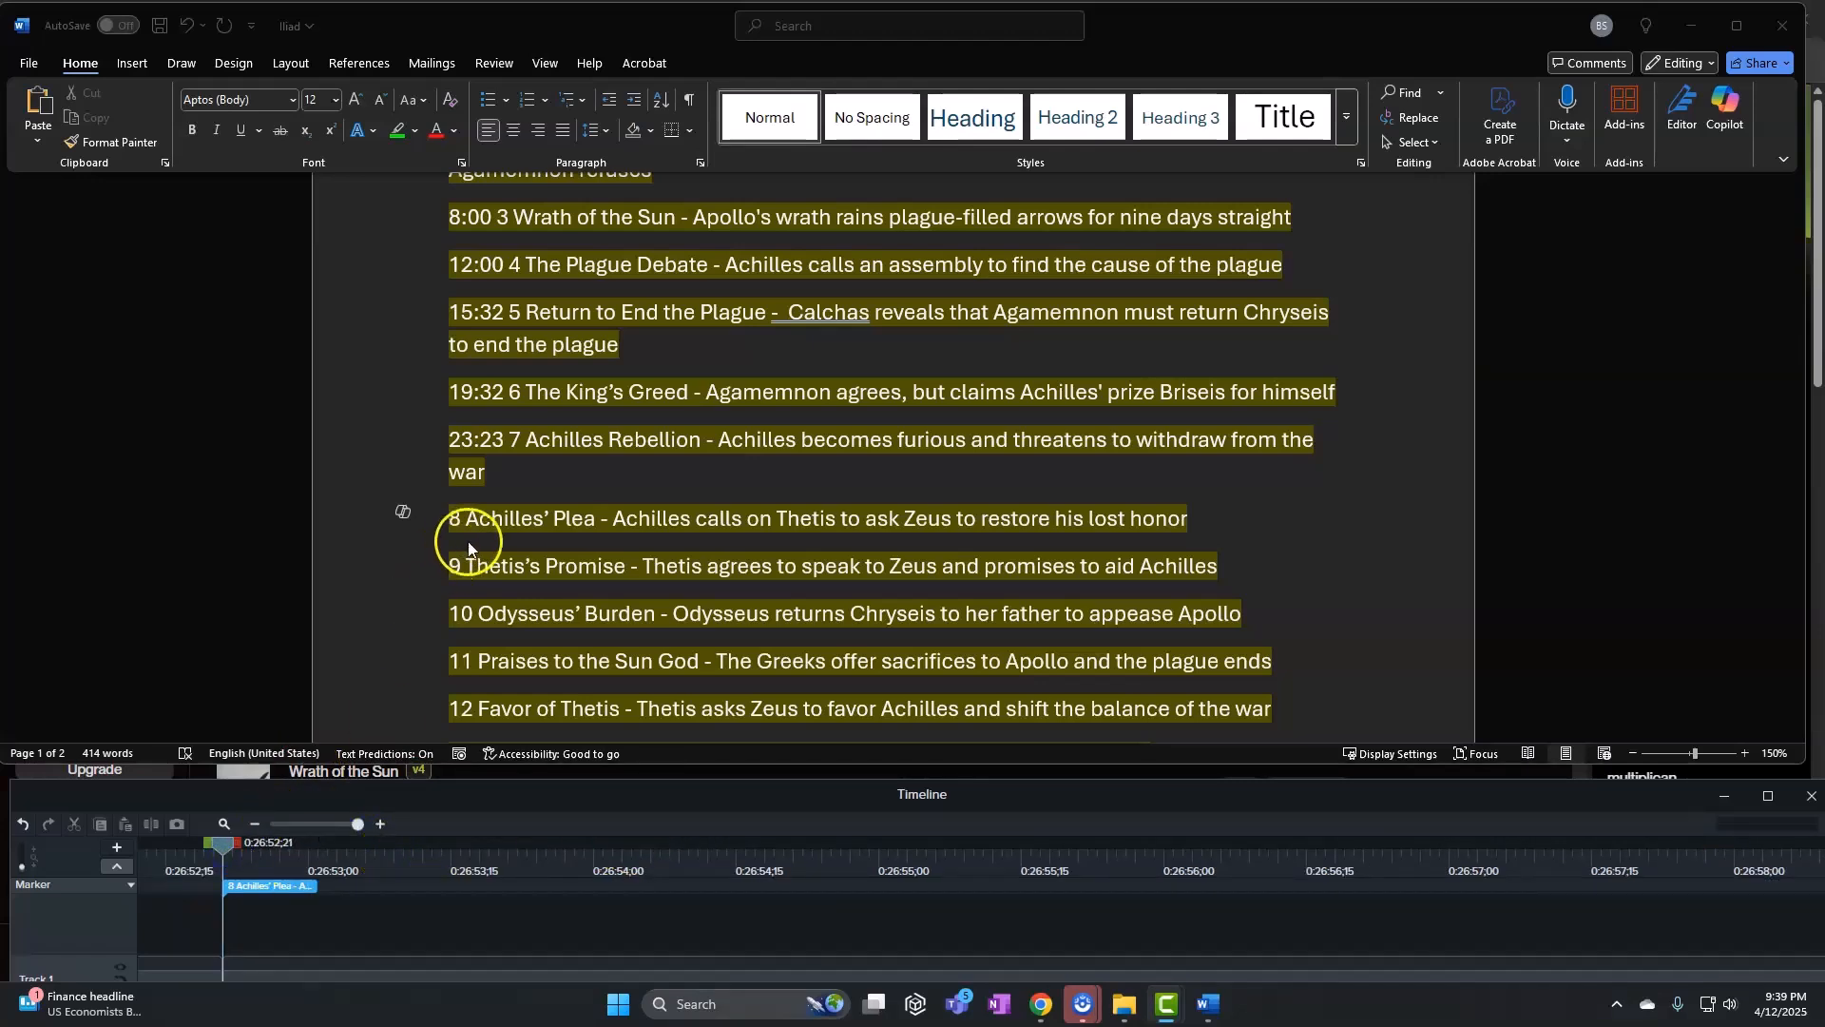
left_click(451, 518)
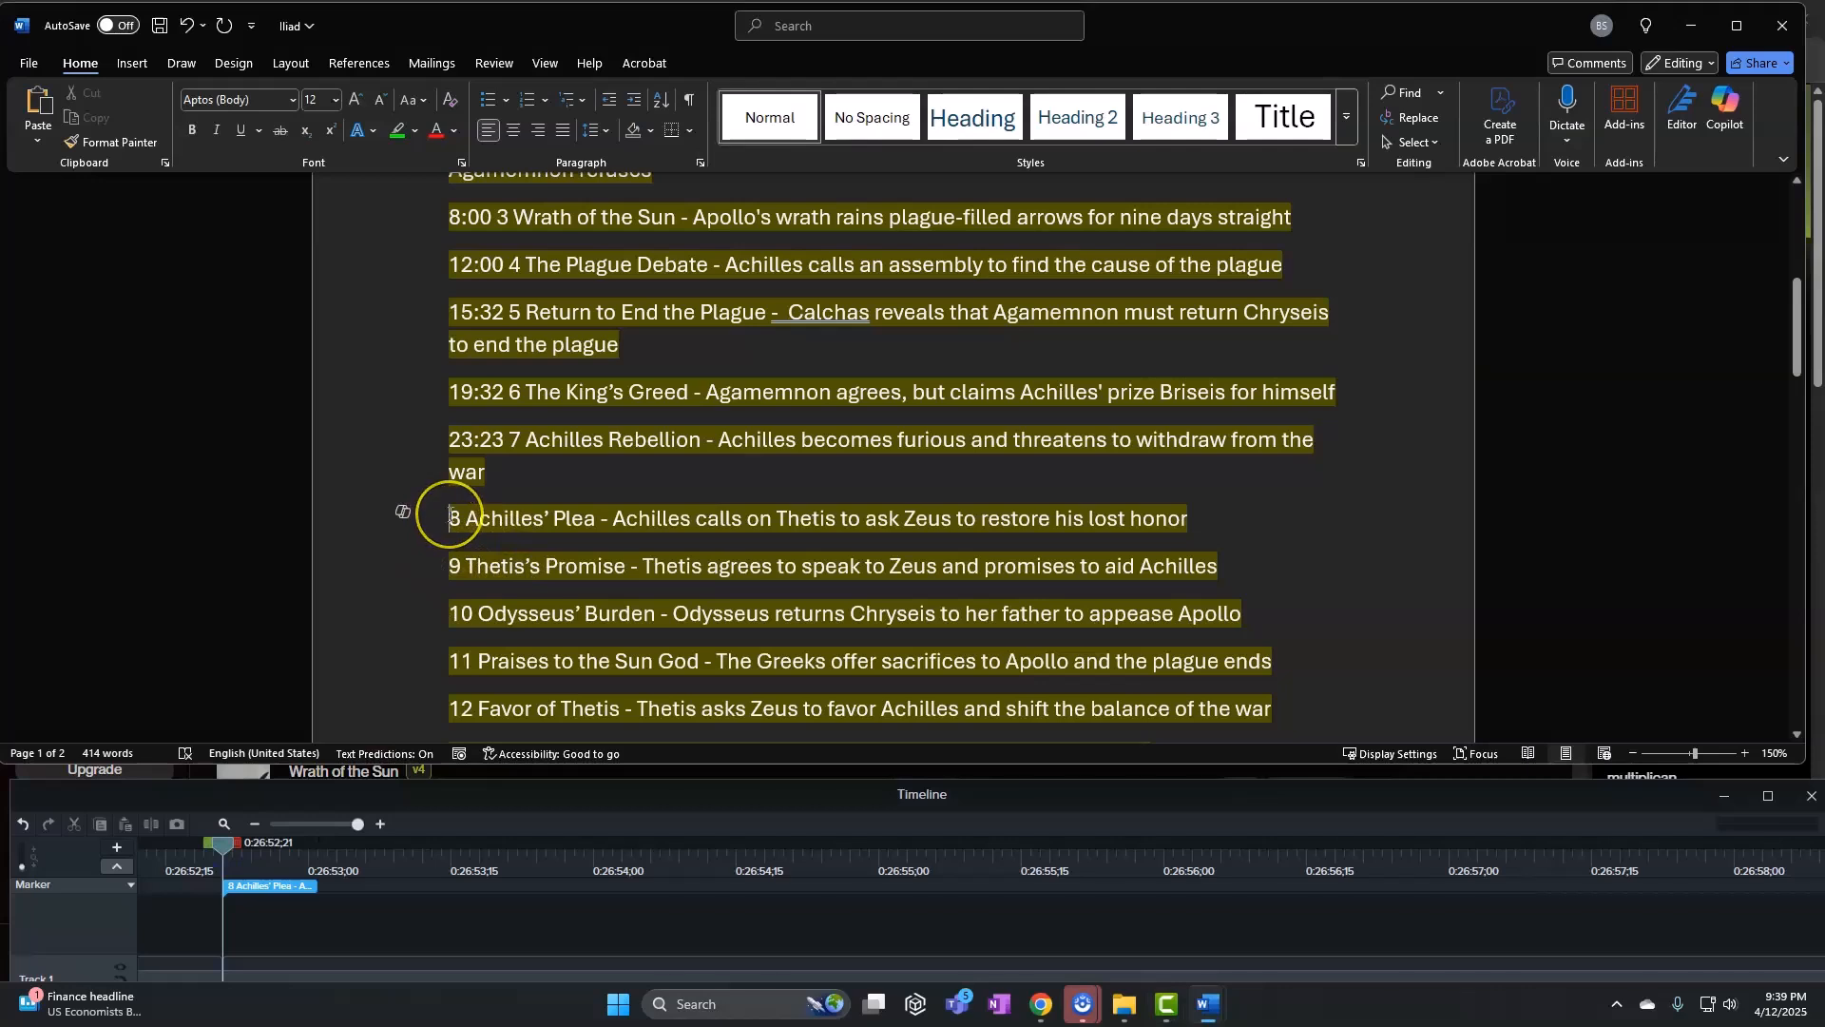
type("26")
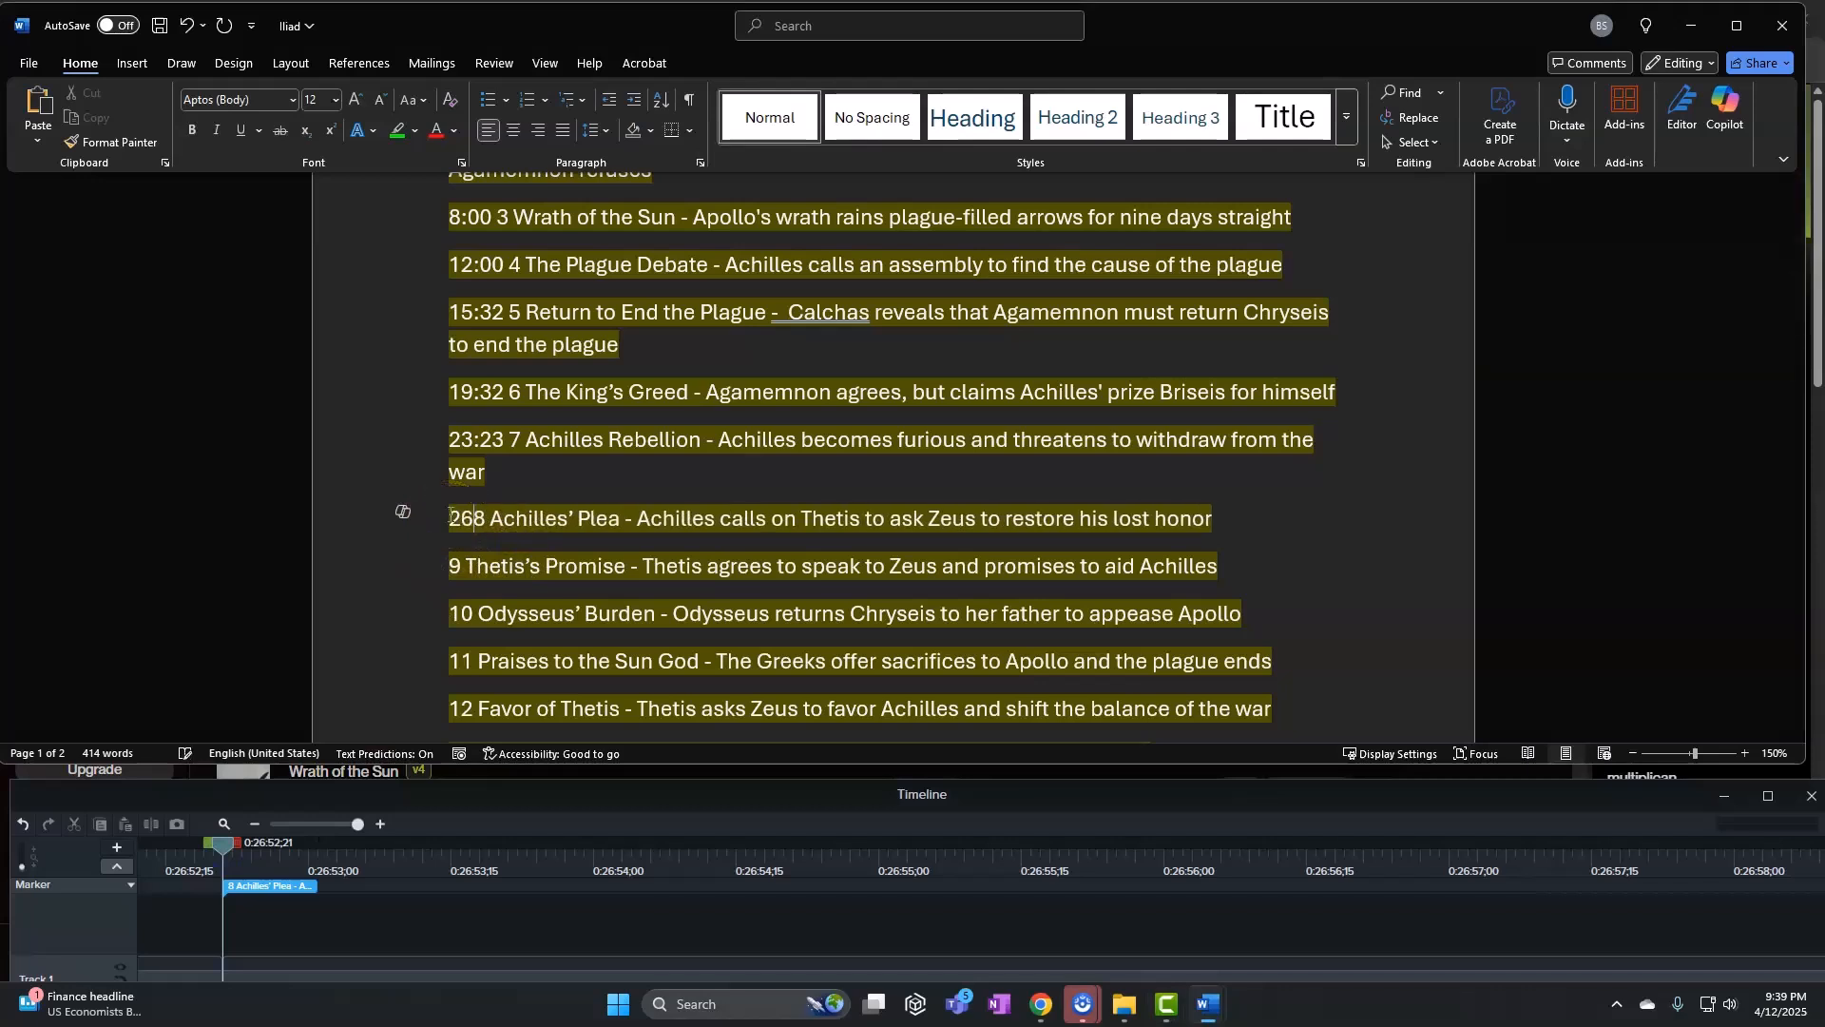
type(":52")
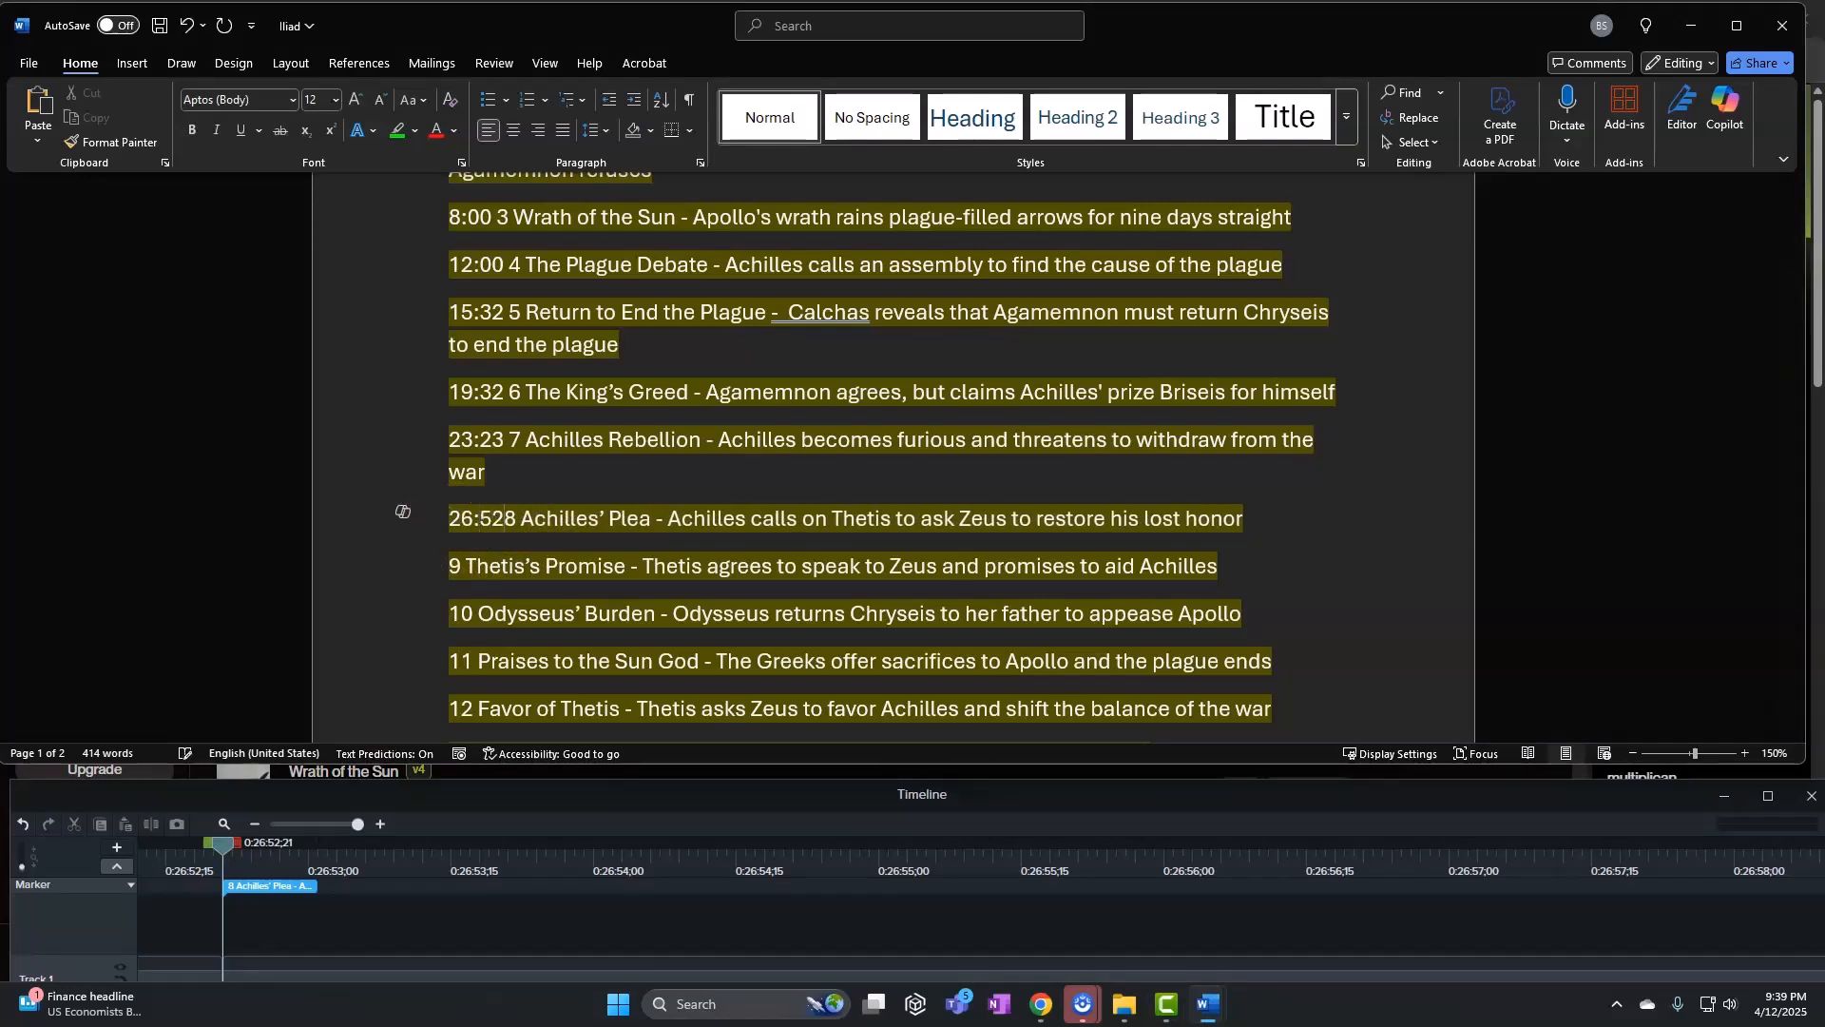
Match the Thetis's Promise marker and prefix line 9 with 30:52
left_click(304, 823)
left_click_drag(226, 842, 589, 854)
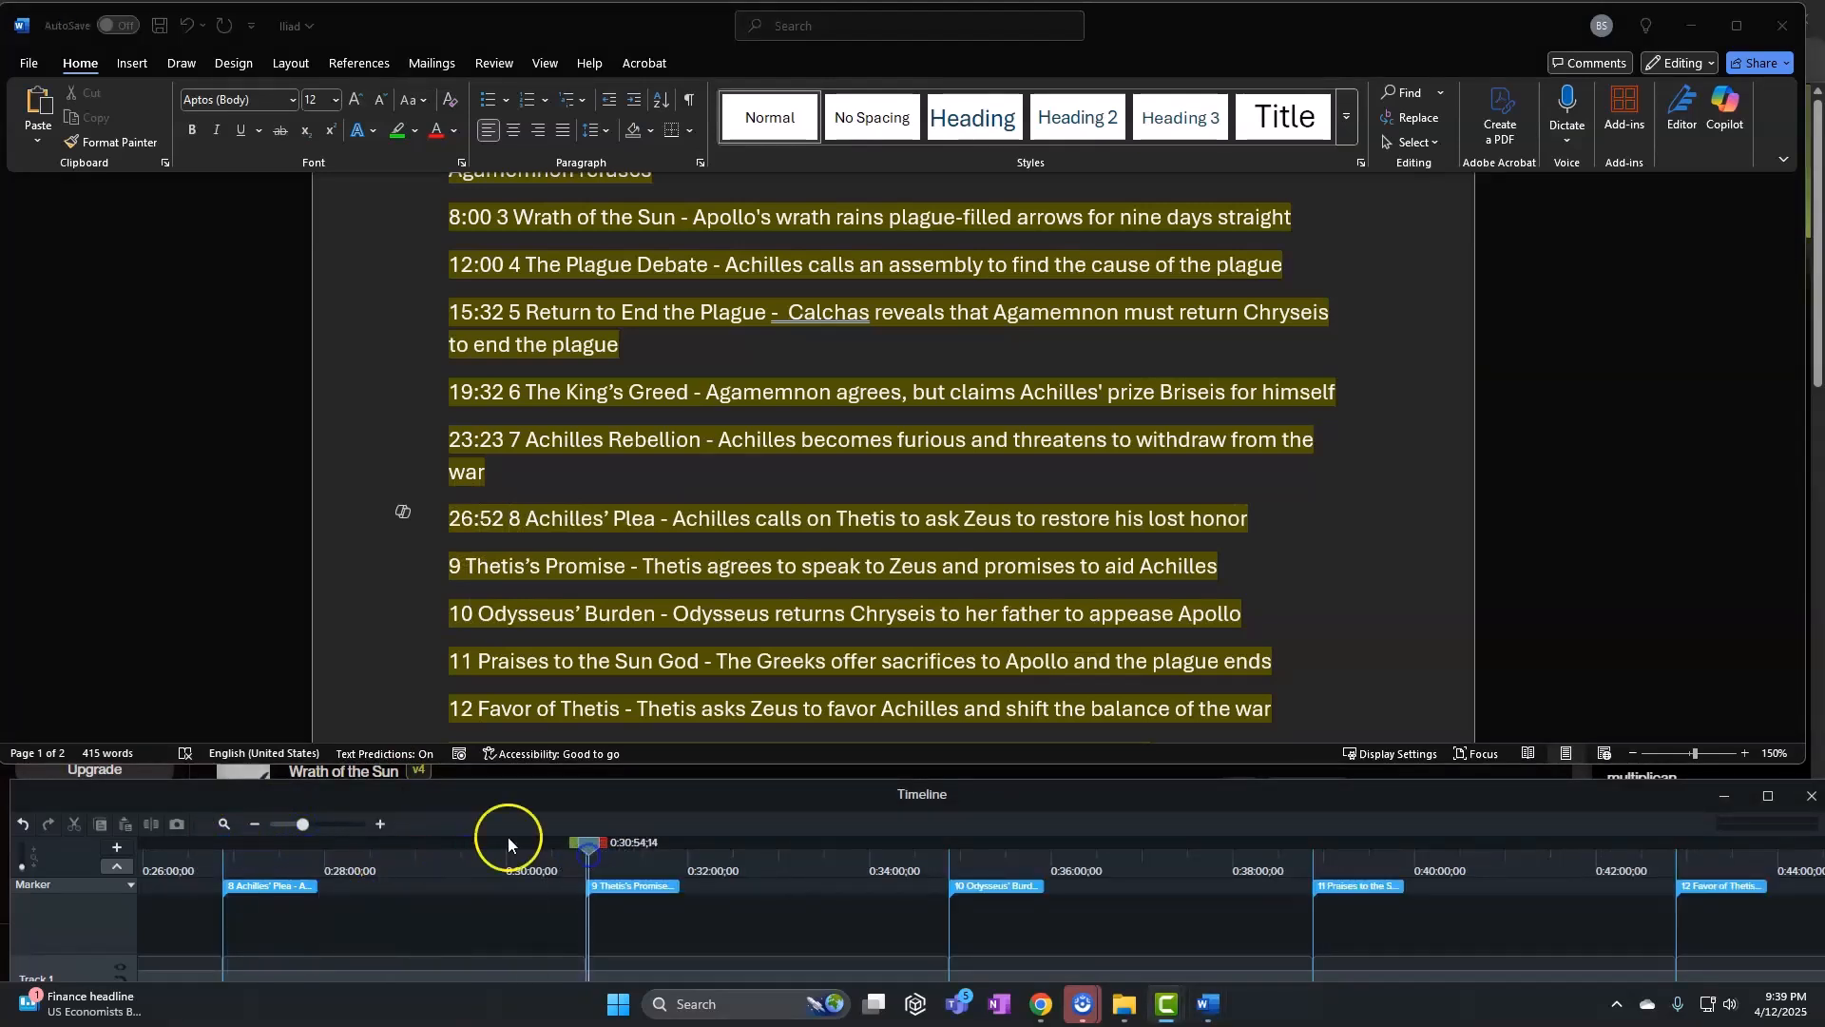
left_click_drag(302, 825, 391, 825)
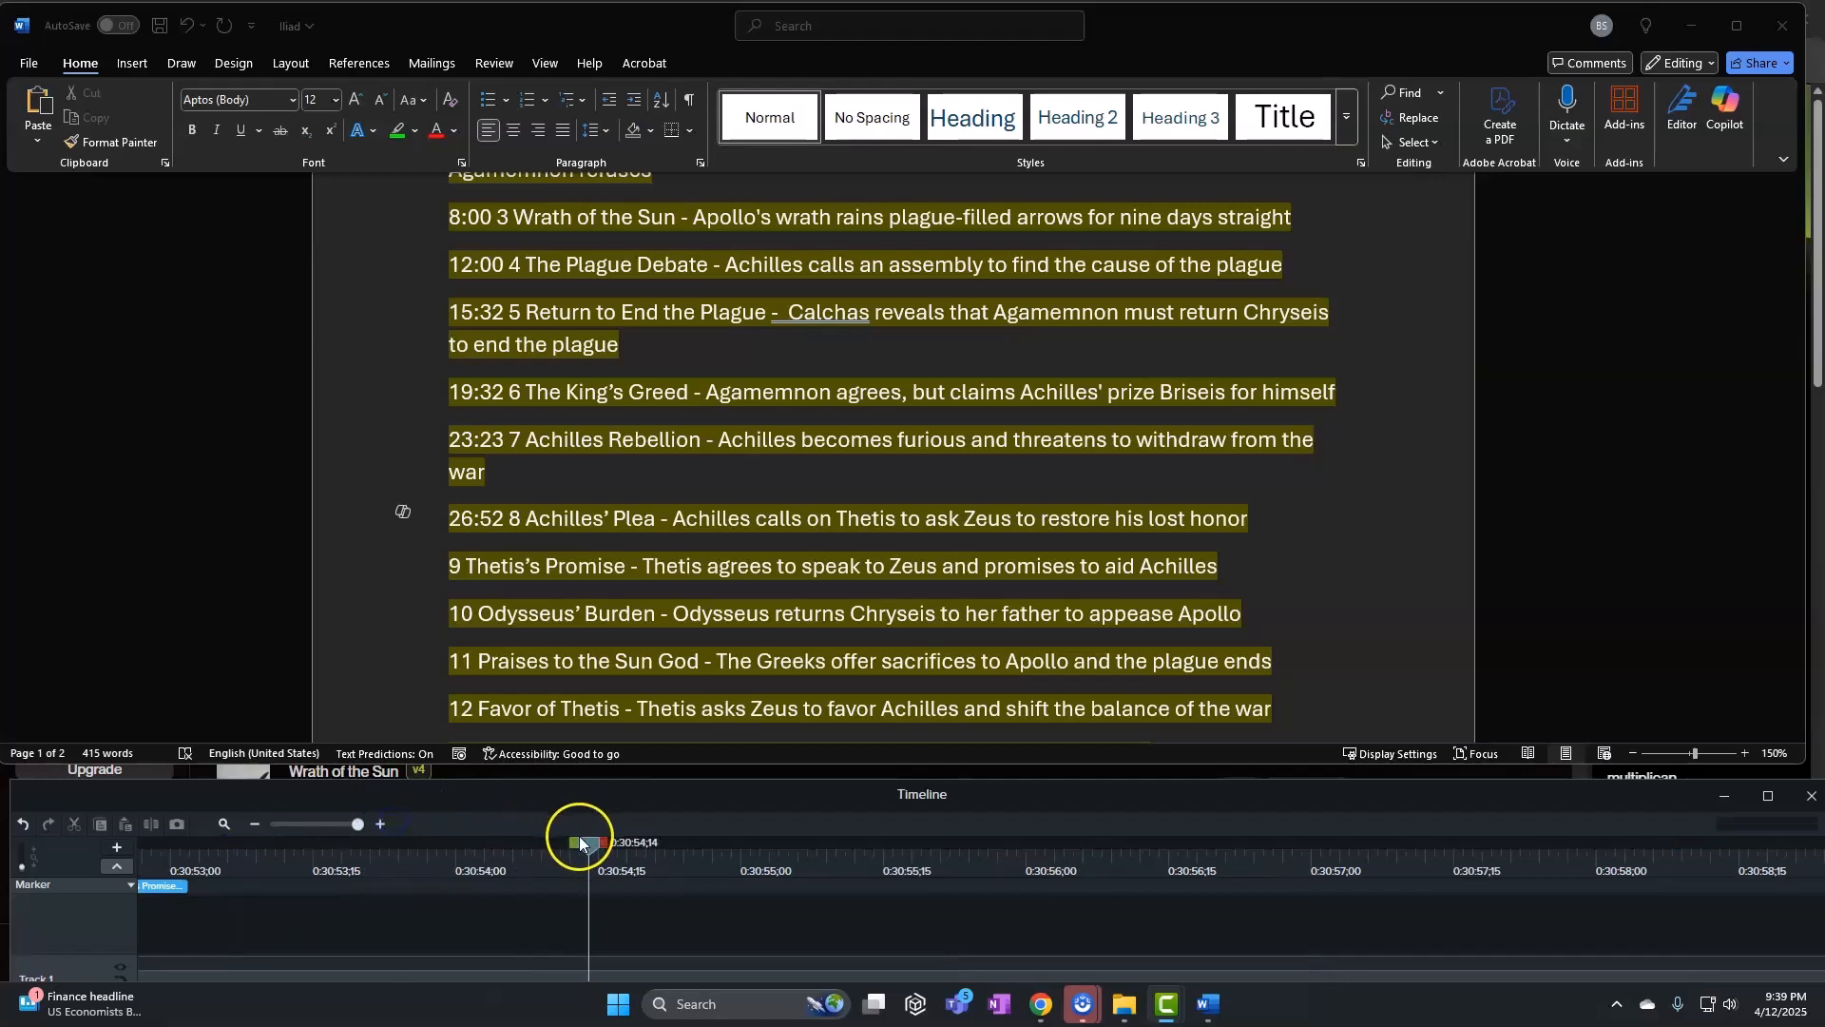
mouse_move(580, 843)
left_mouse_down()
mouse_move(167, 844)
mouse_move(347, 848)
mouse_move(372, 871)
left_mouse_up()
left_click(472, 521)
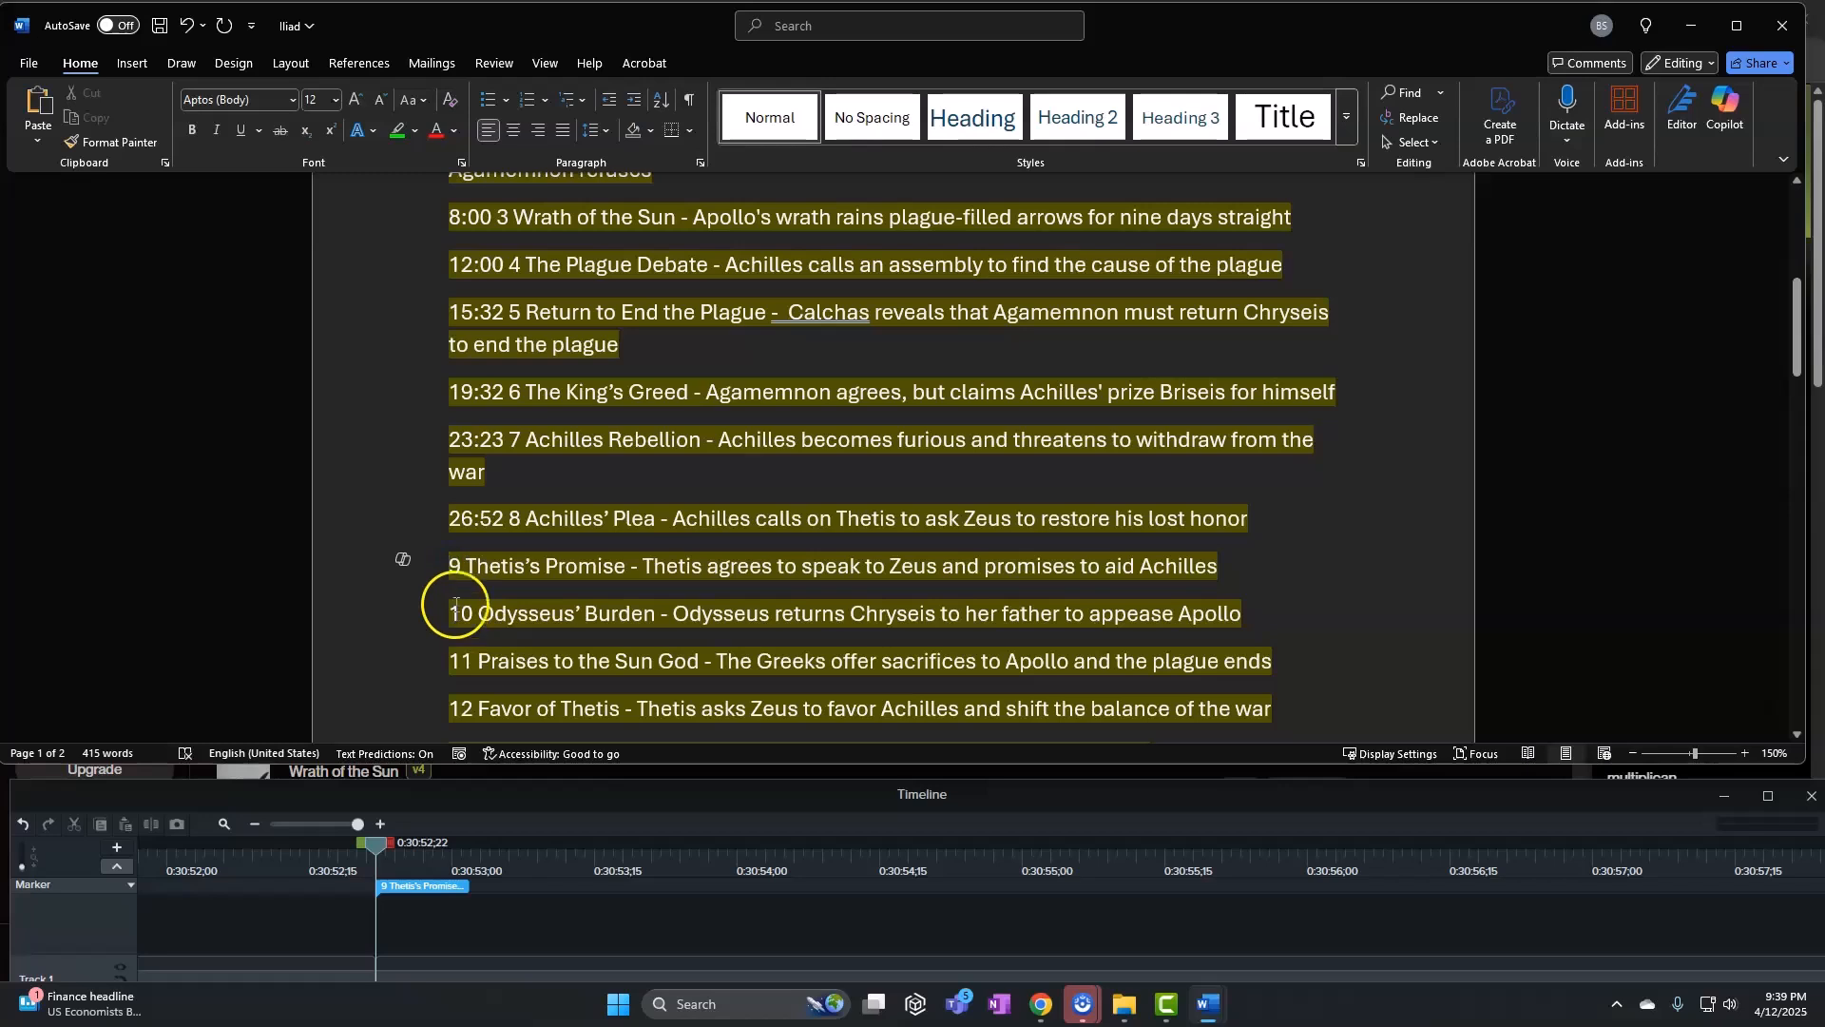
left_click(452, 565)
type("30")
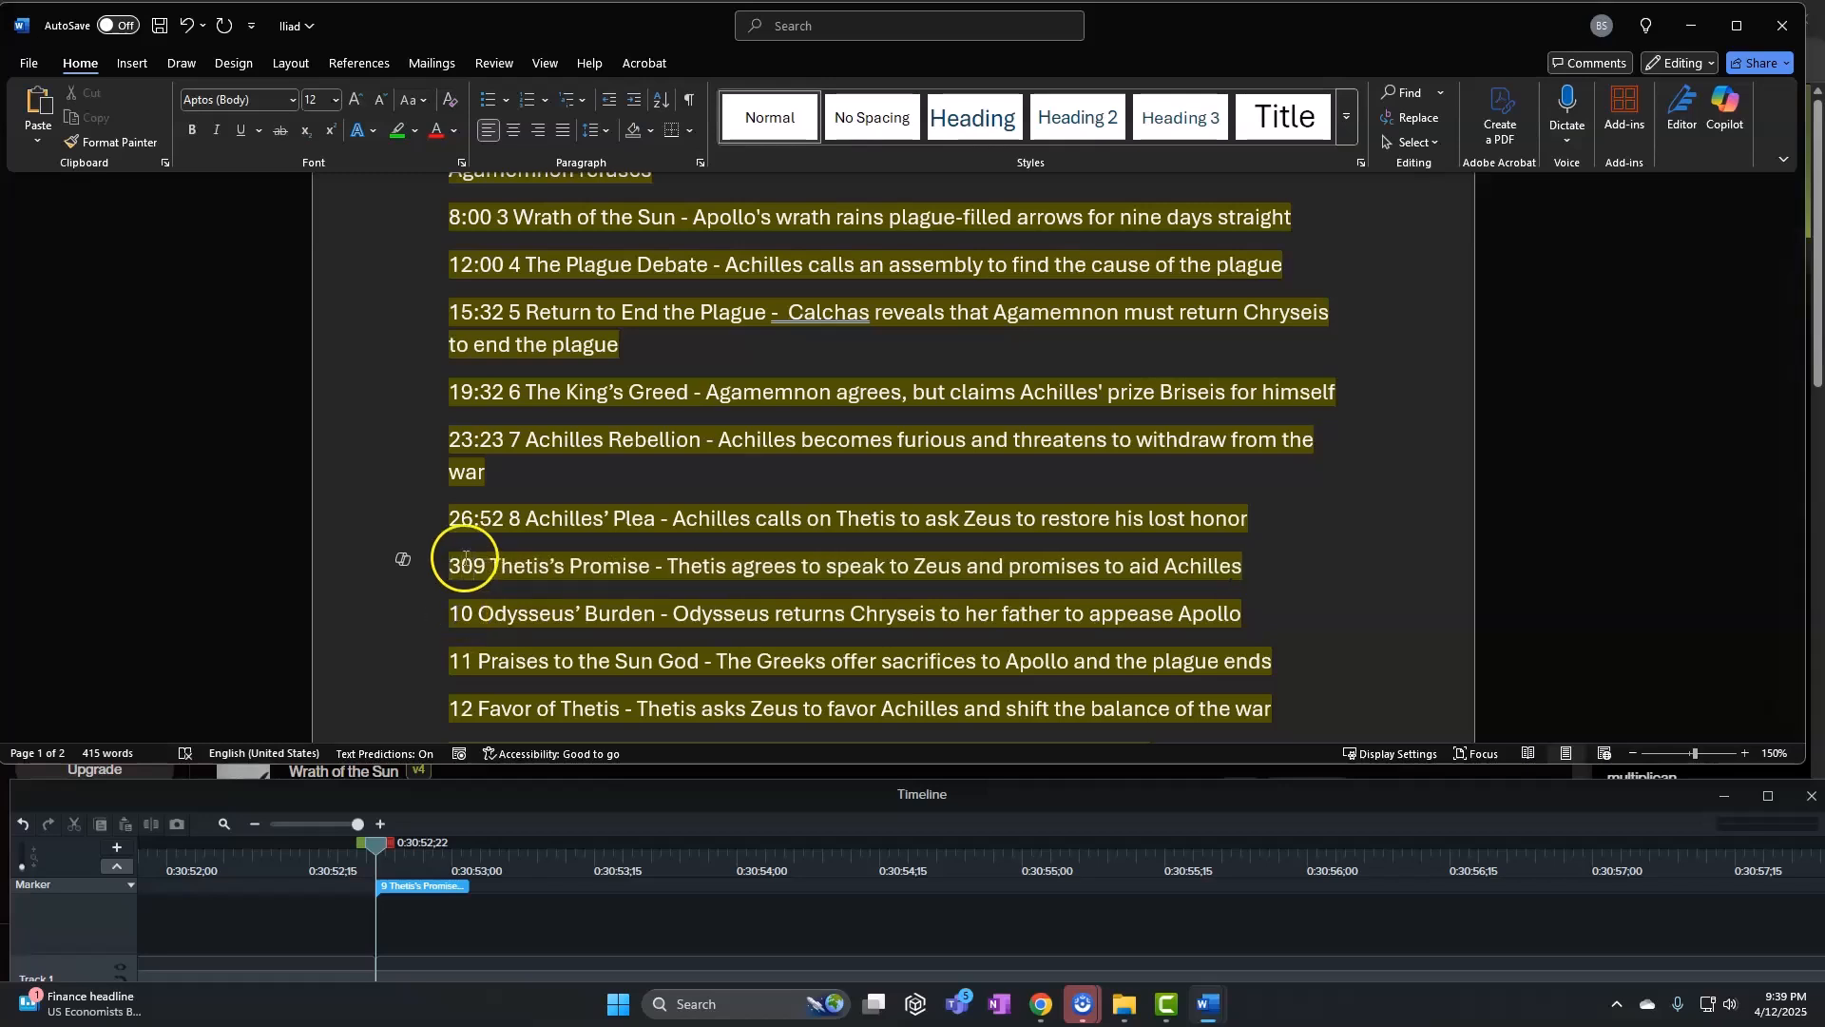
type(":52")
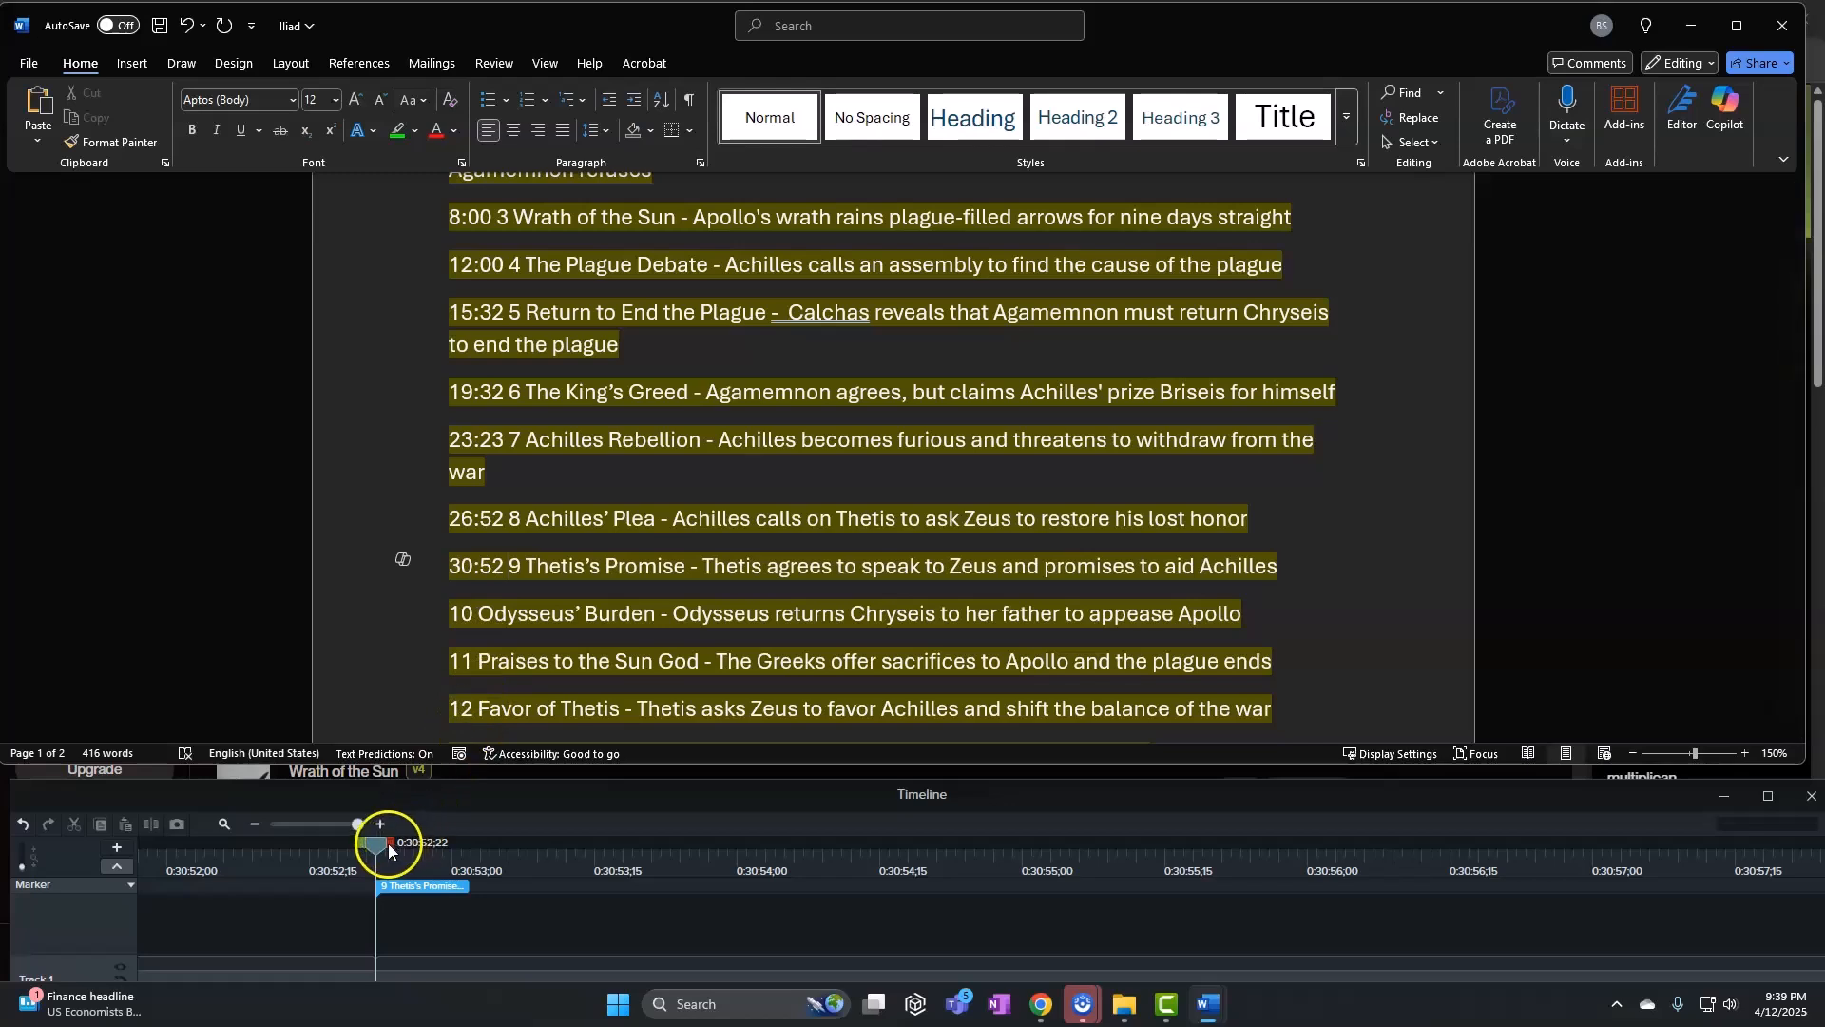
Match the Odysseus' Burden marker and prefix line 10 with 34:52
left_click_drag(380, 842, 491, 847)
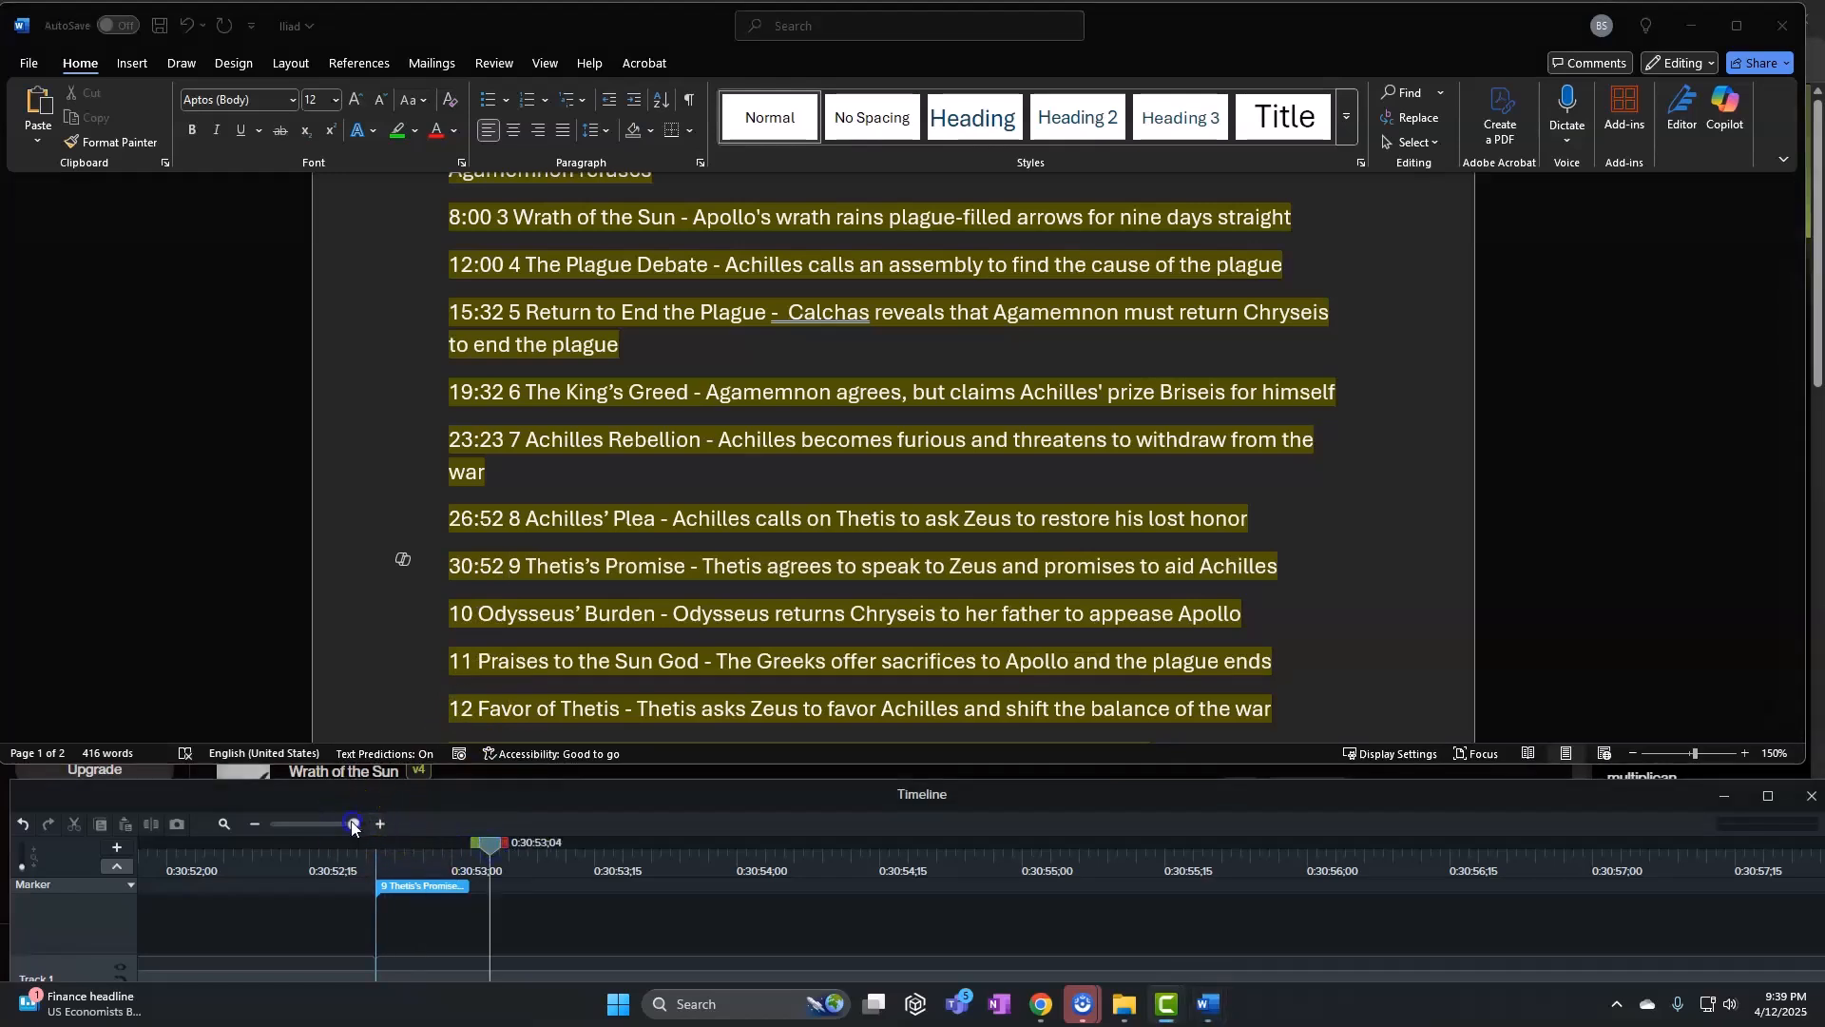
left_click(317, 823)
left_click_drag(489, 834, 1173, 851)
left_click_drag(319, 823, 413, 825)
left_click_drag(1170, 845, 737, 861)
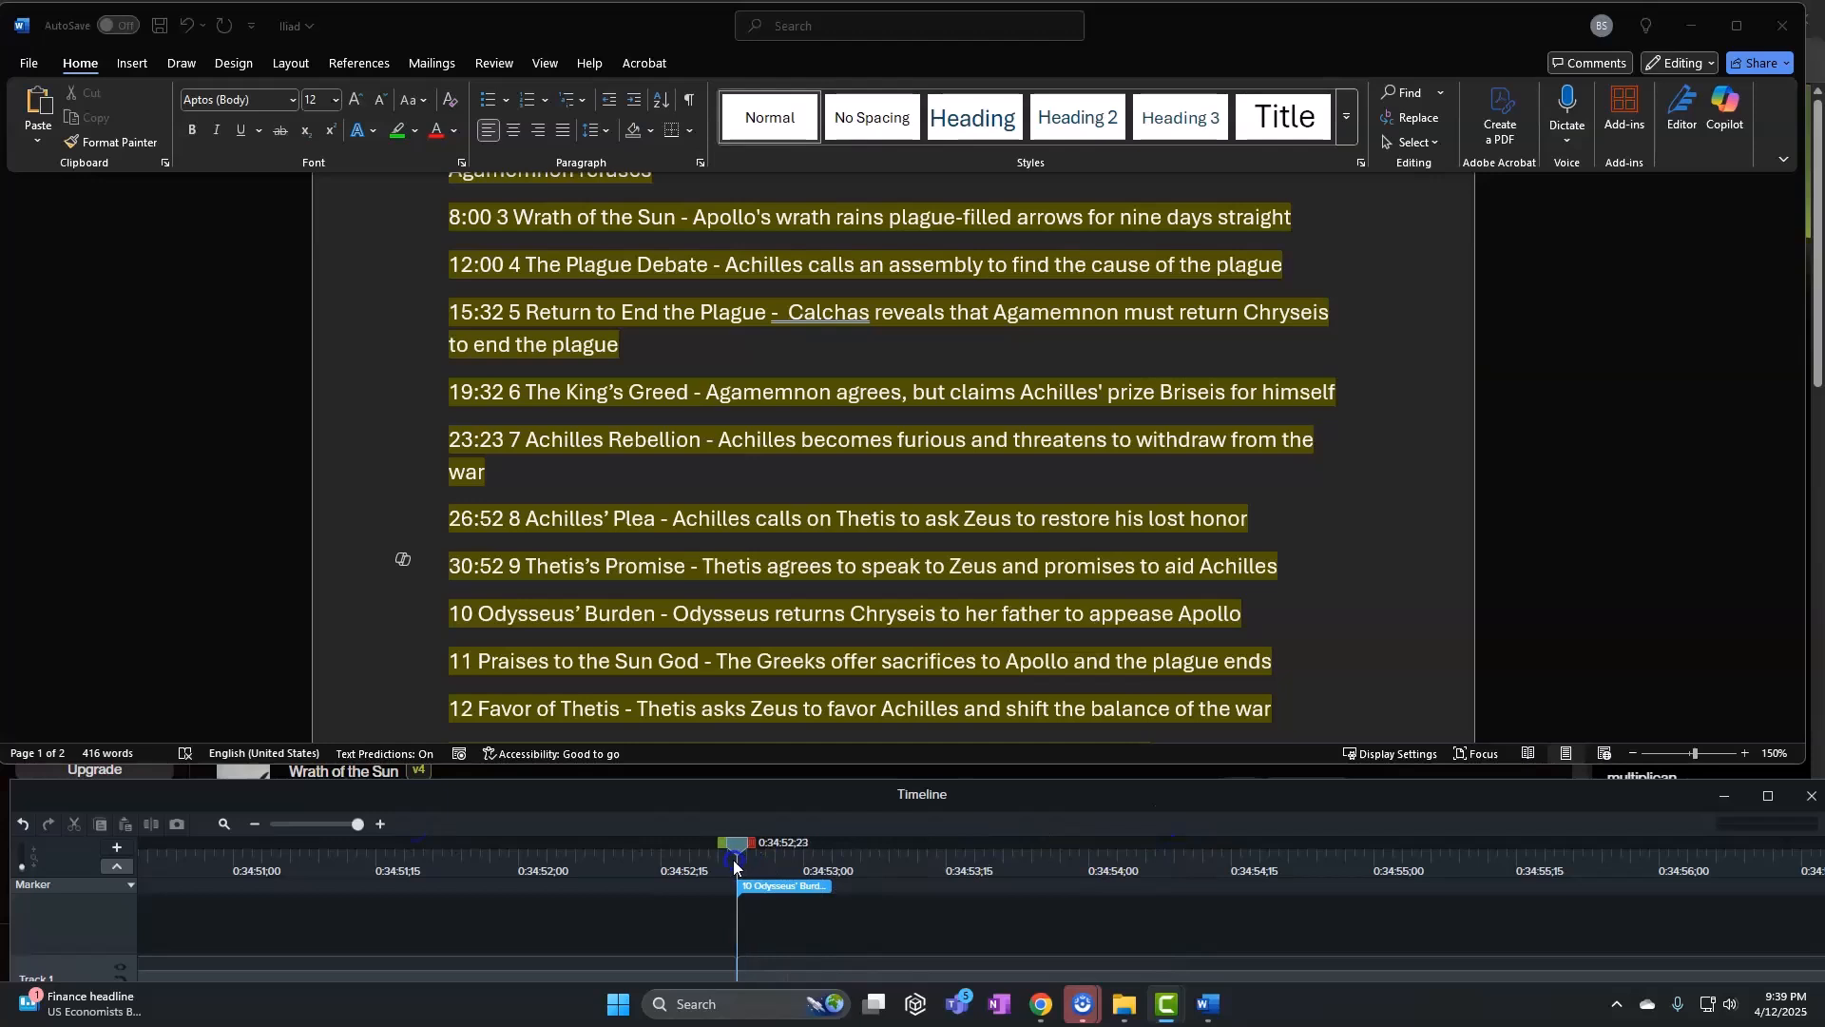
left_click(487, 620)
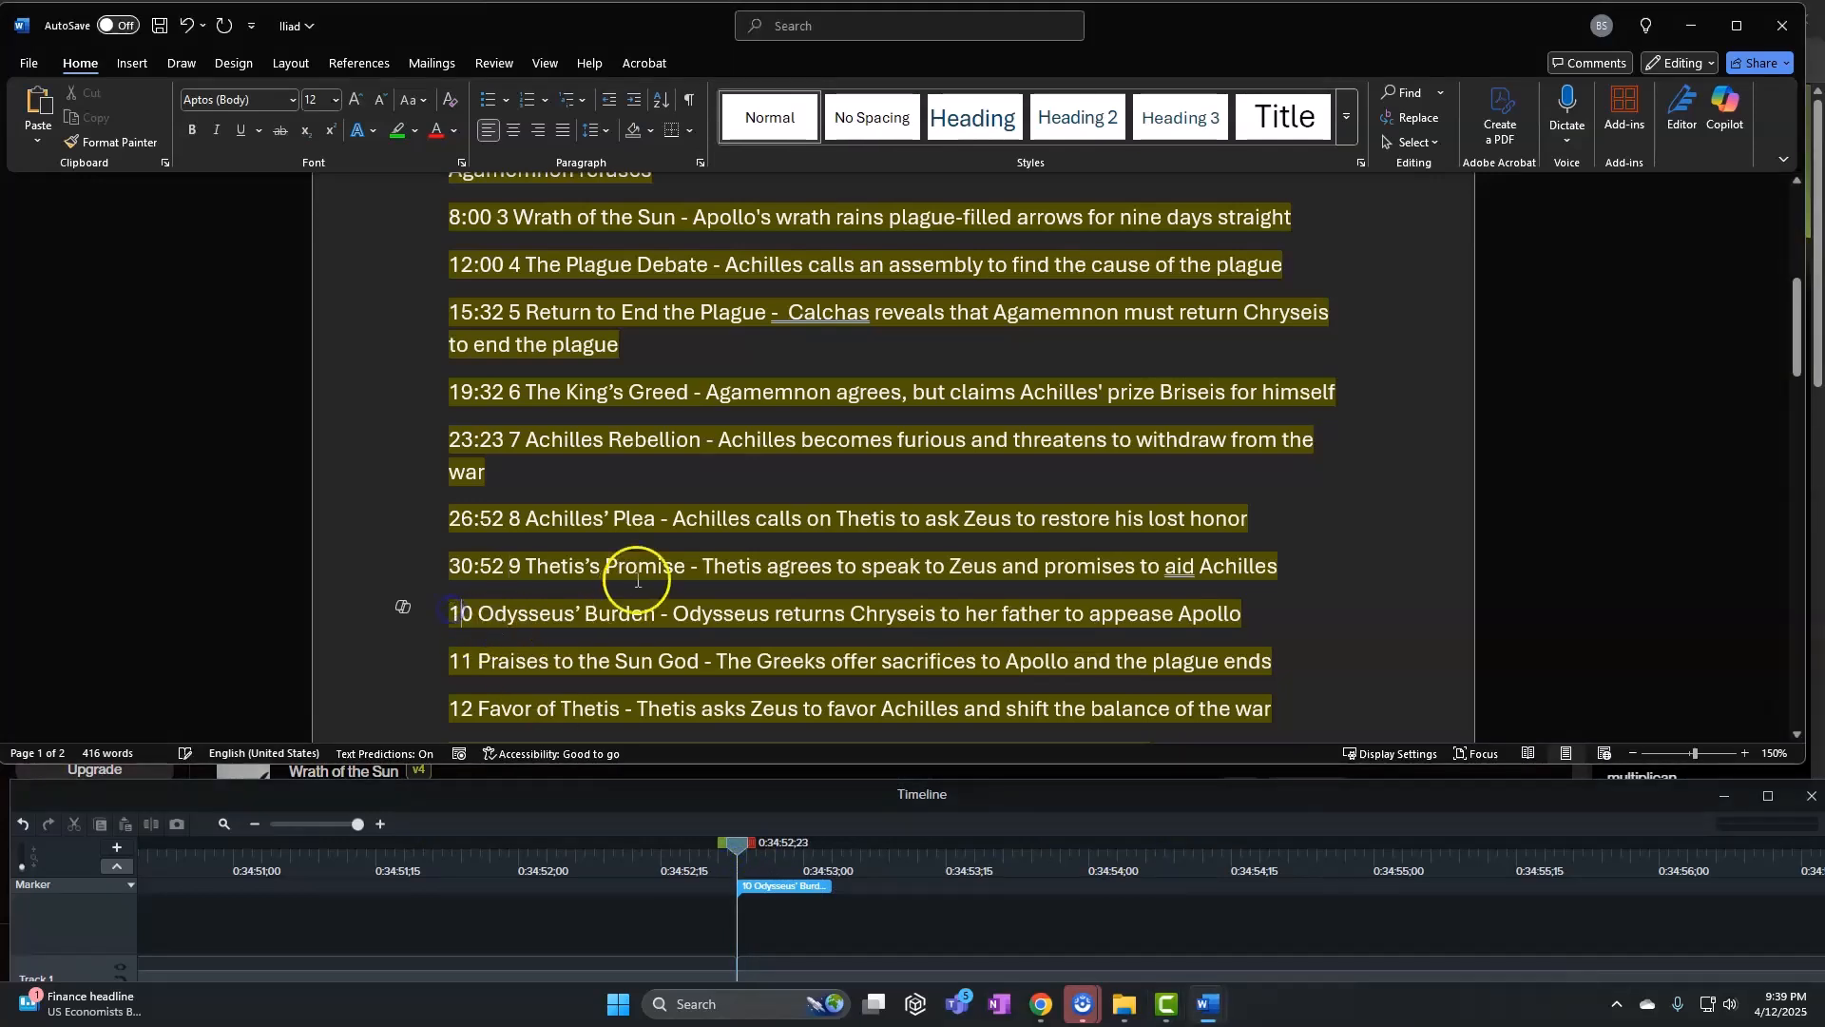
left_click(449, 614)
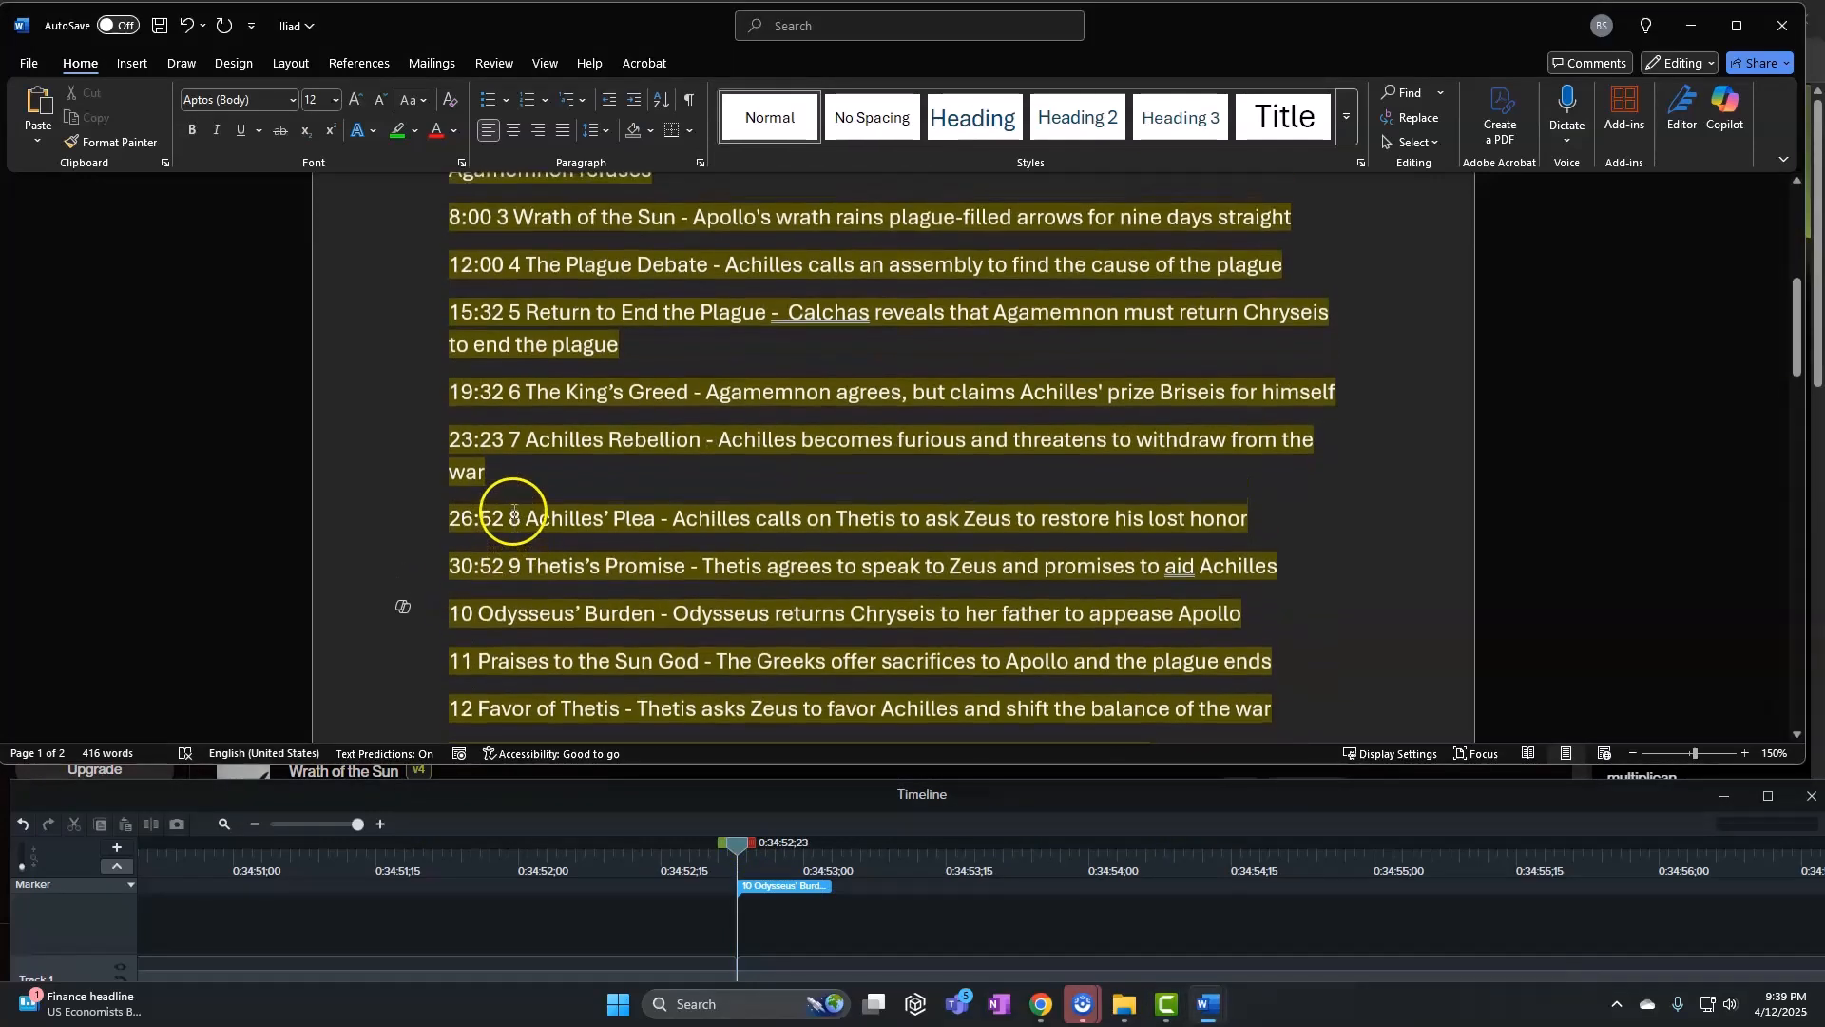
type("34")
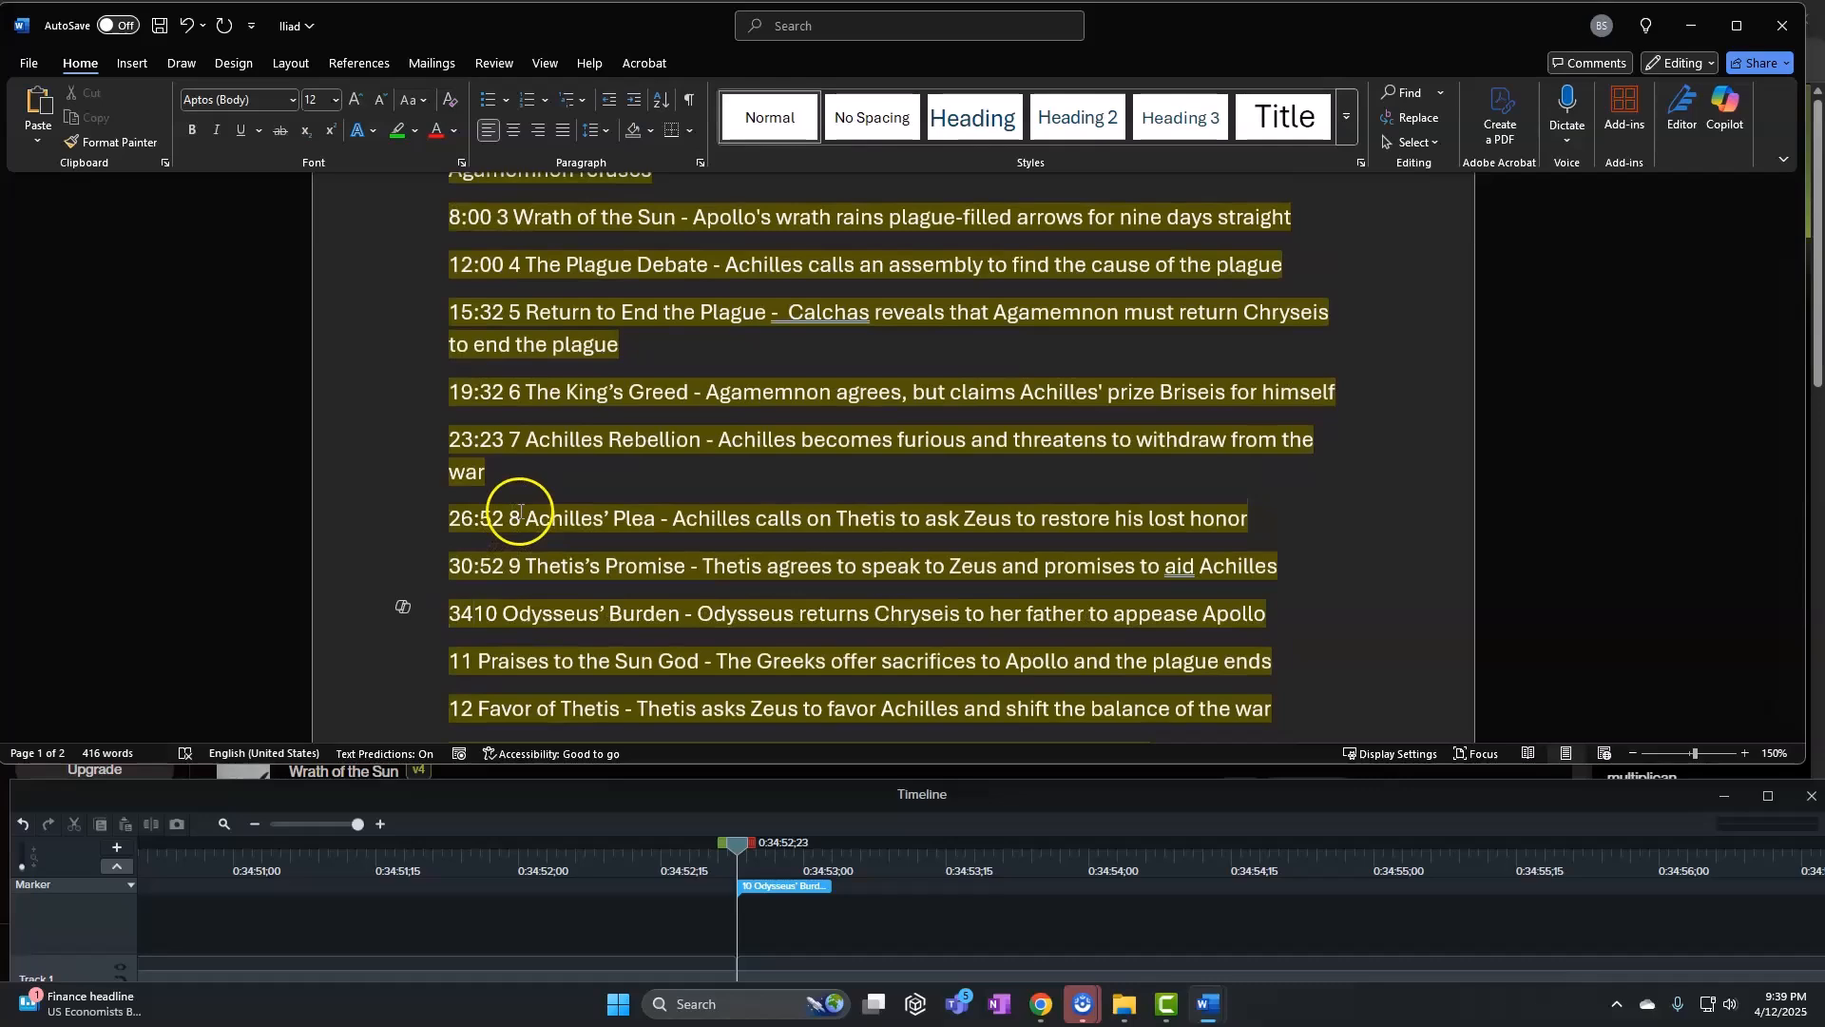
type(":52")
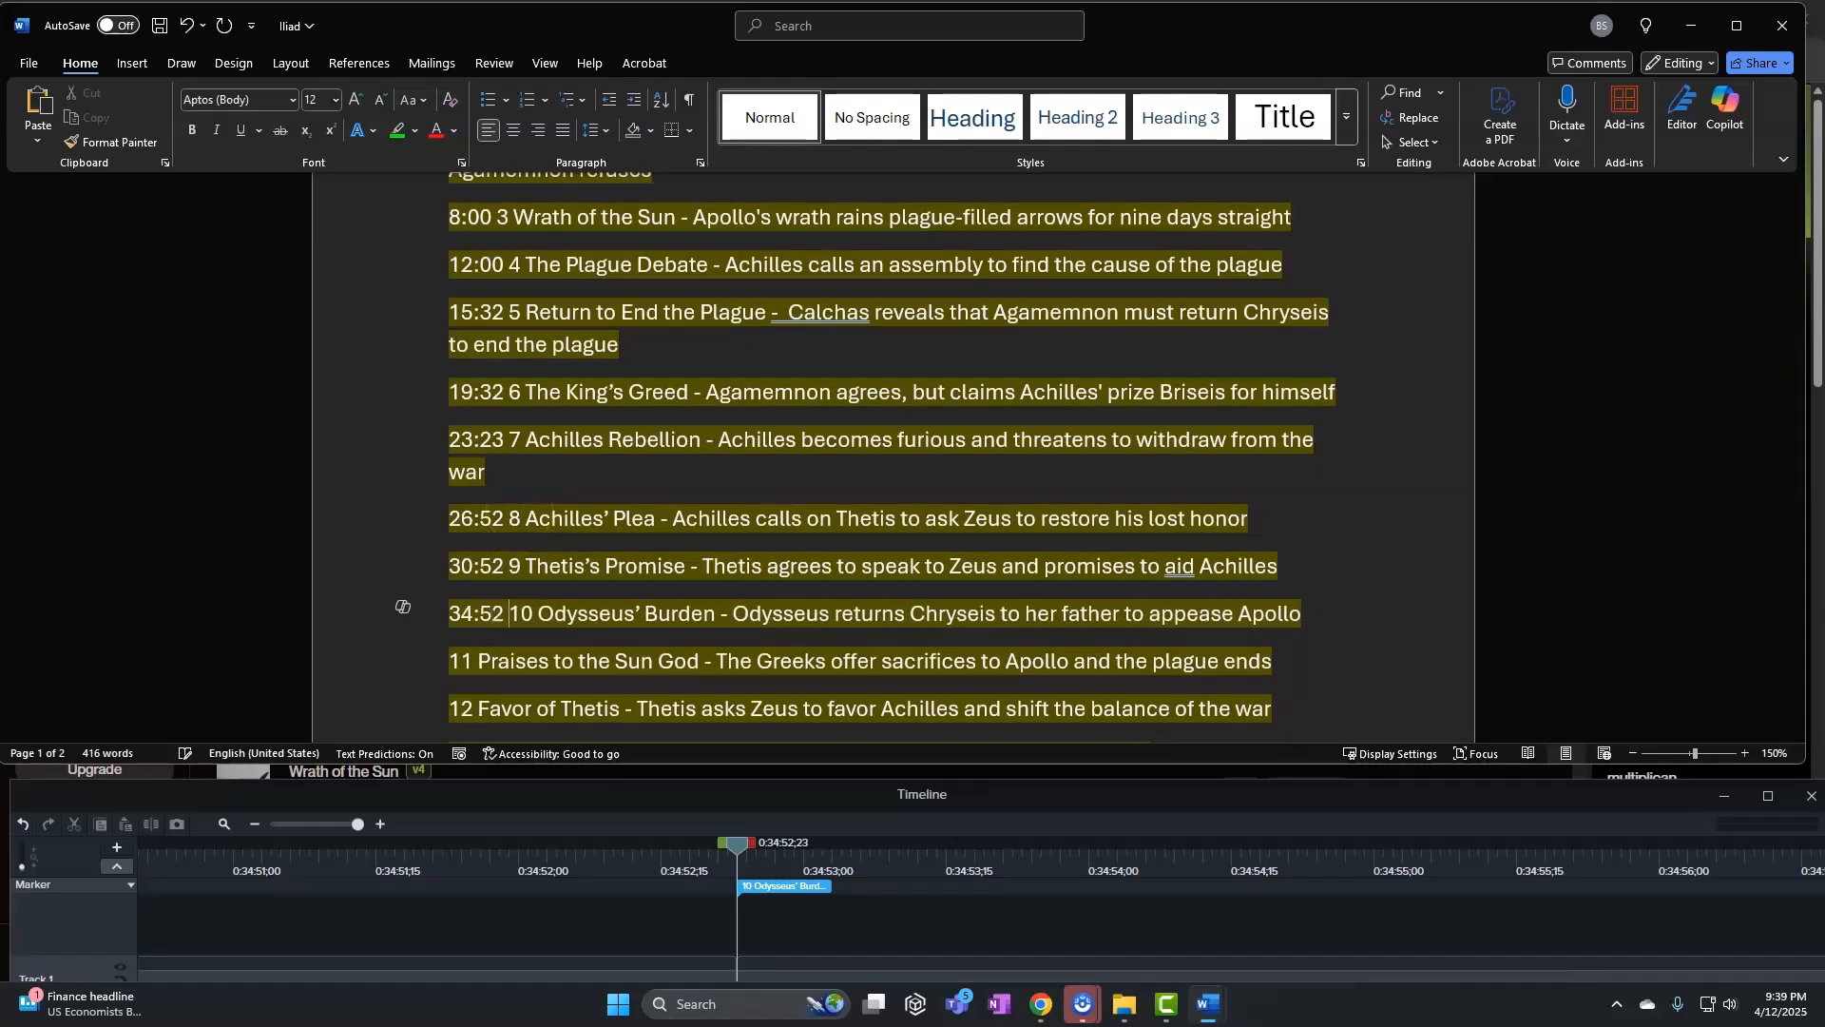
Match the Praises to the Sun God marker and prefix line 11 with 38:52
scroll(745, 522, "down", 3)
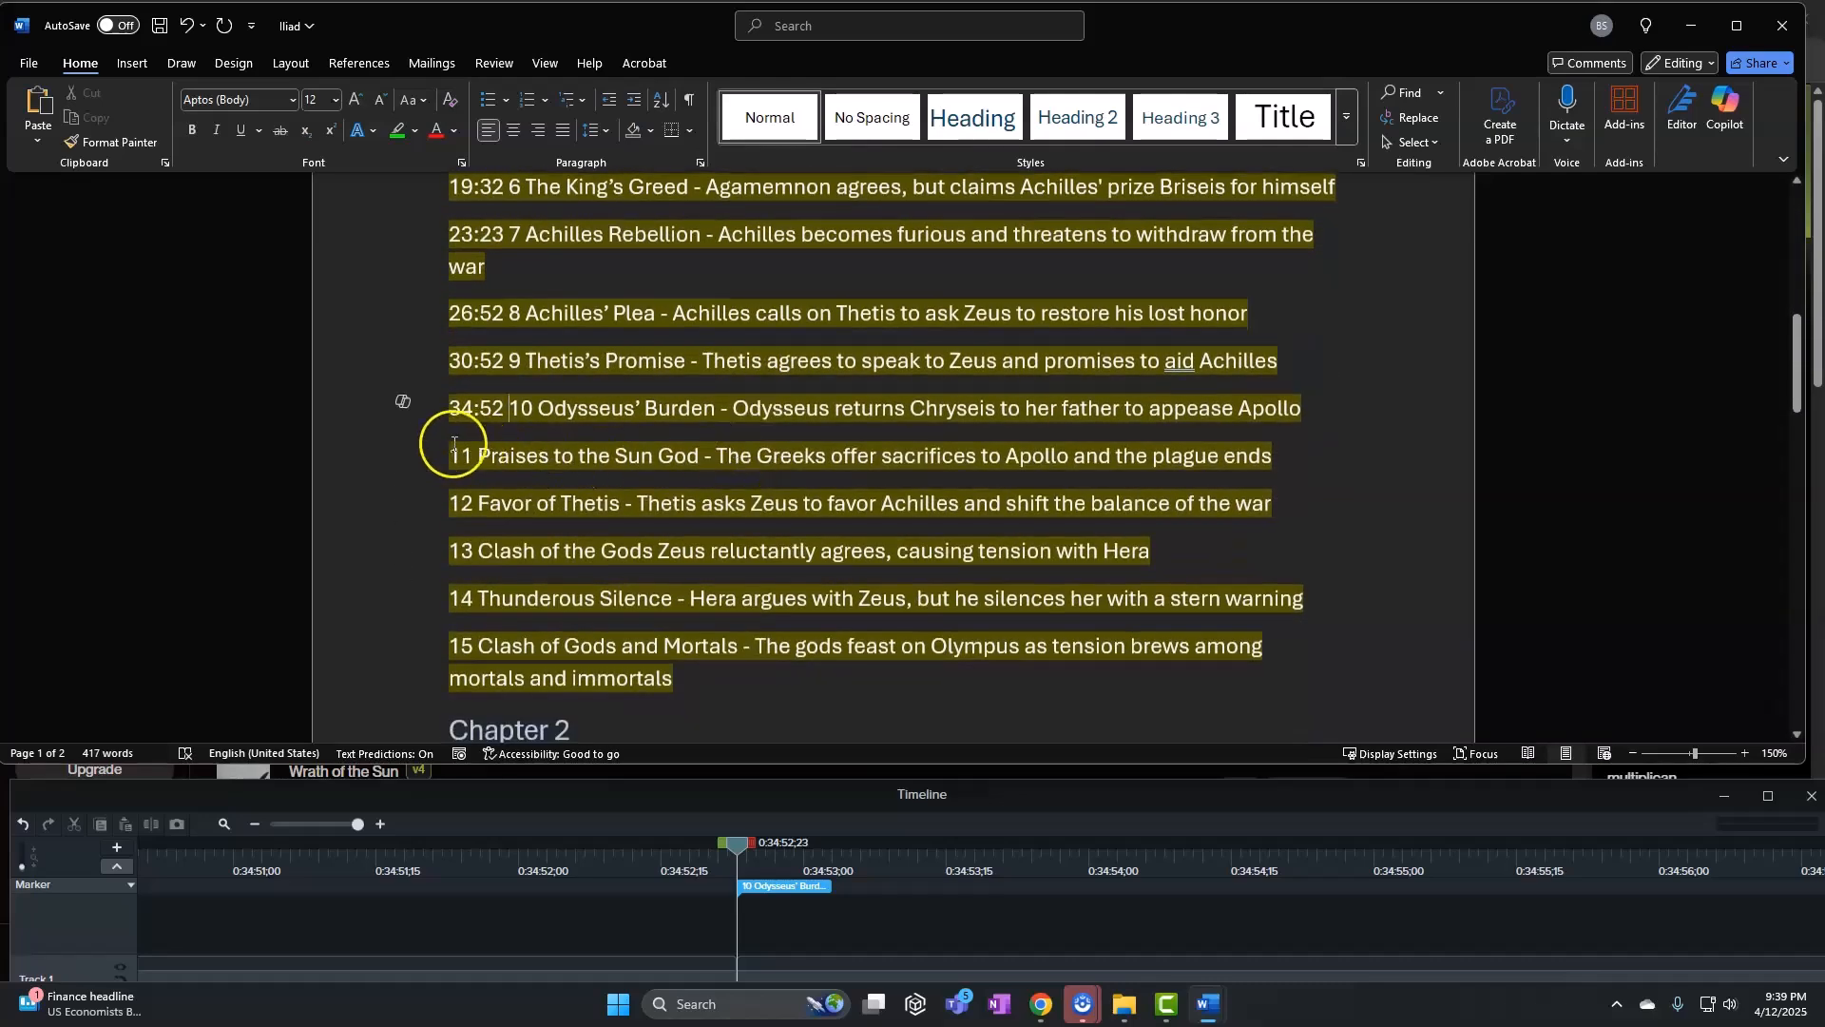
left_click(454, 444)
left_click(282, 819)
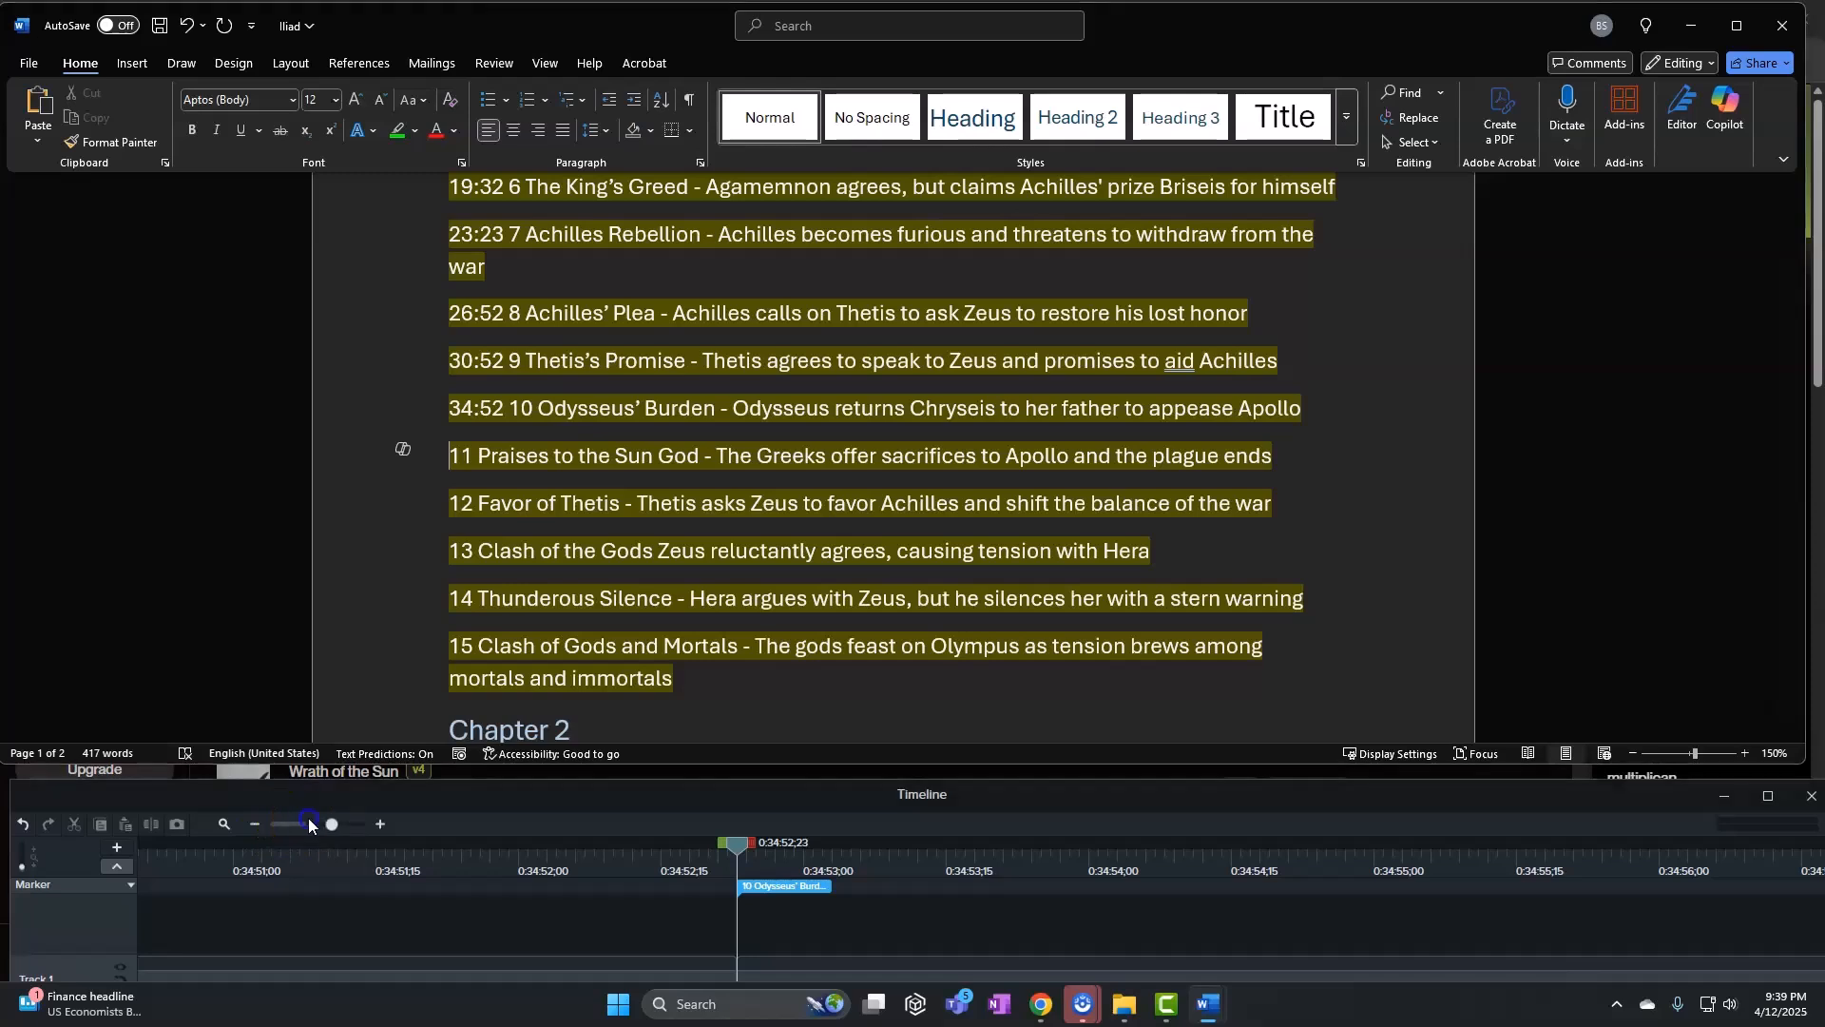
left_click(309, 823)
left_click_drag(737, 854, 1423, 850)
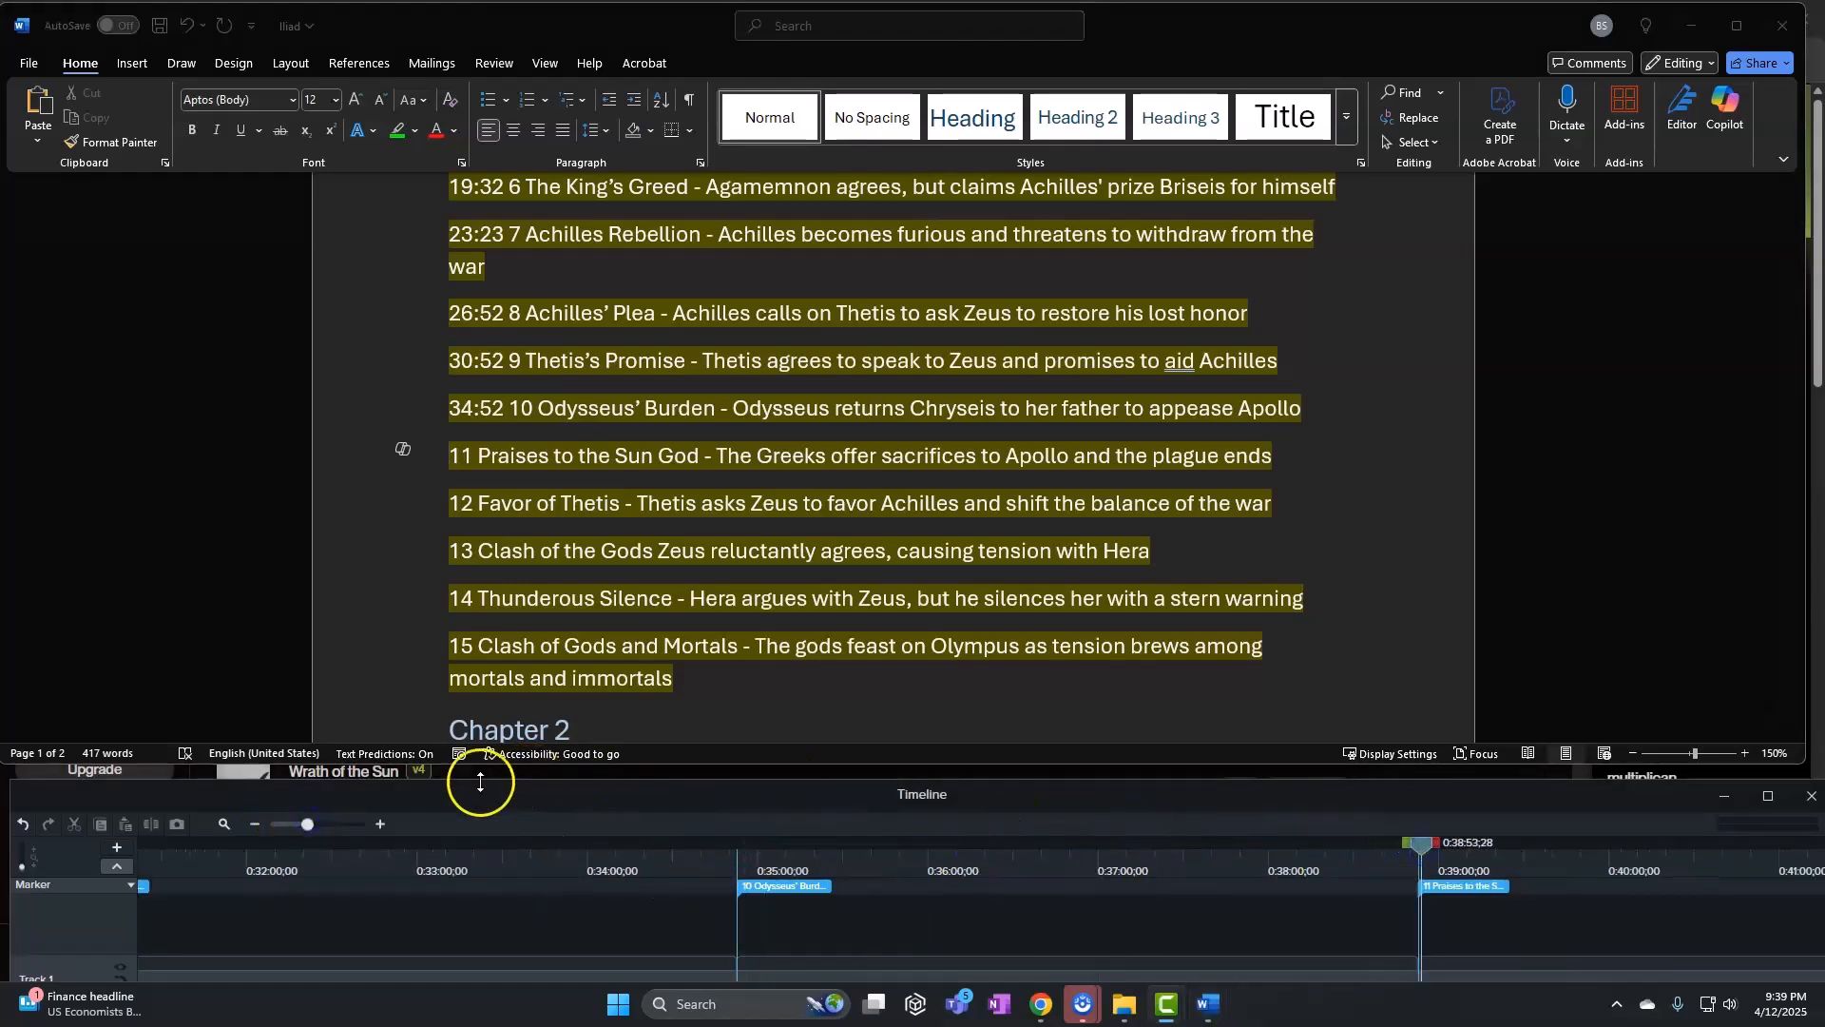
left_click_drag(308, 826, 359, 825)
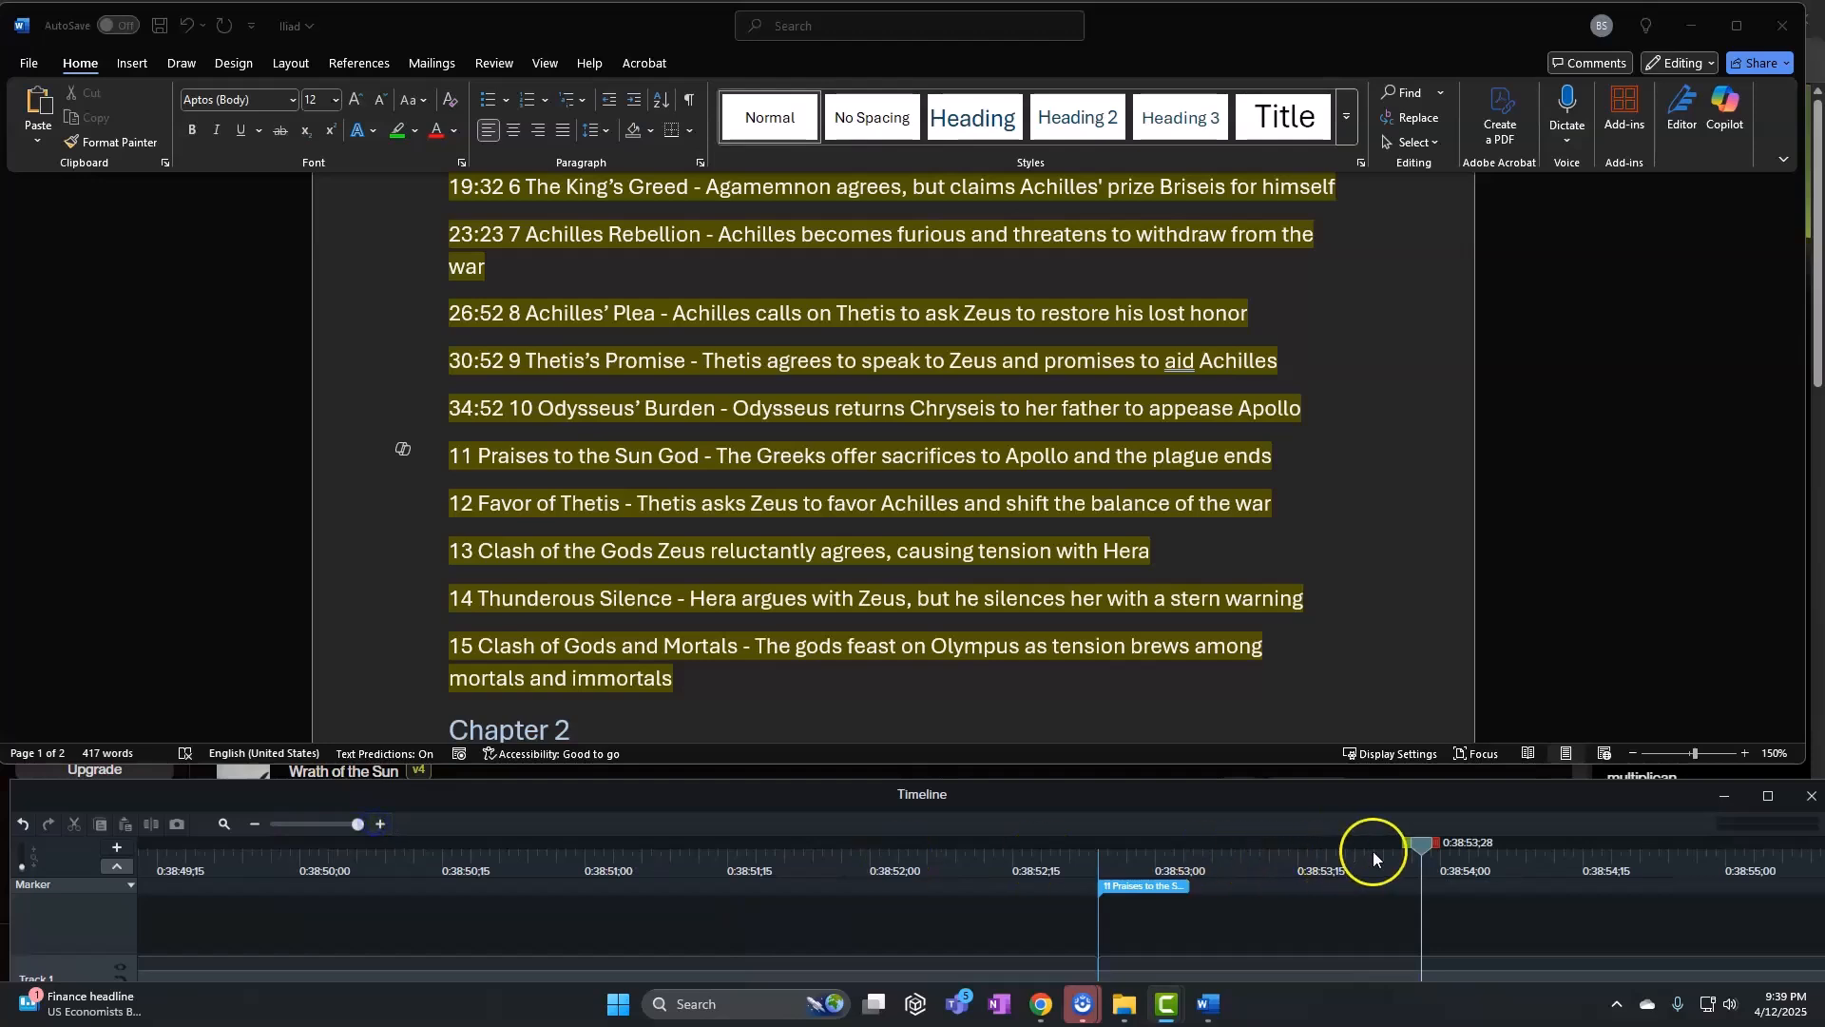
left_click_drag(1373, 852, 1105, 852)
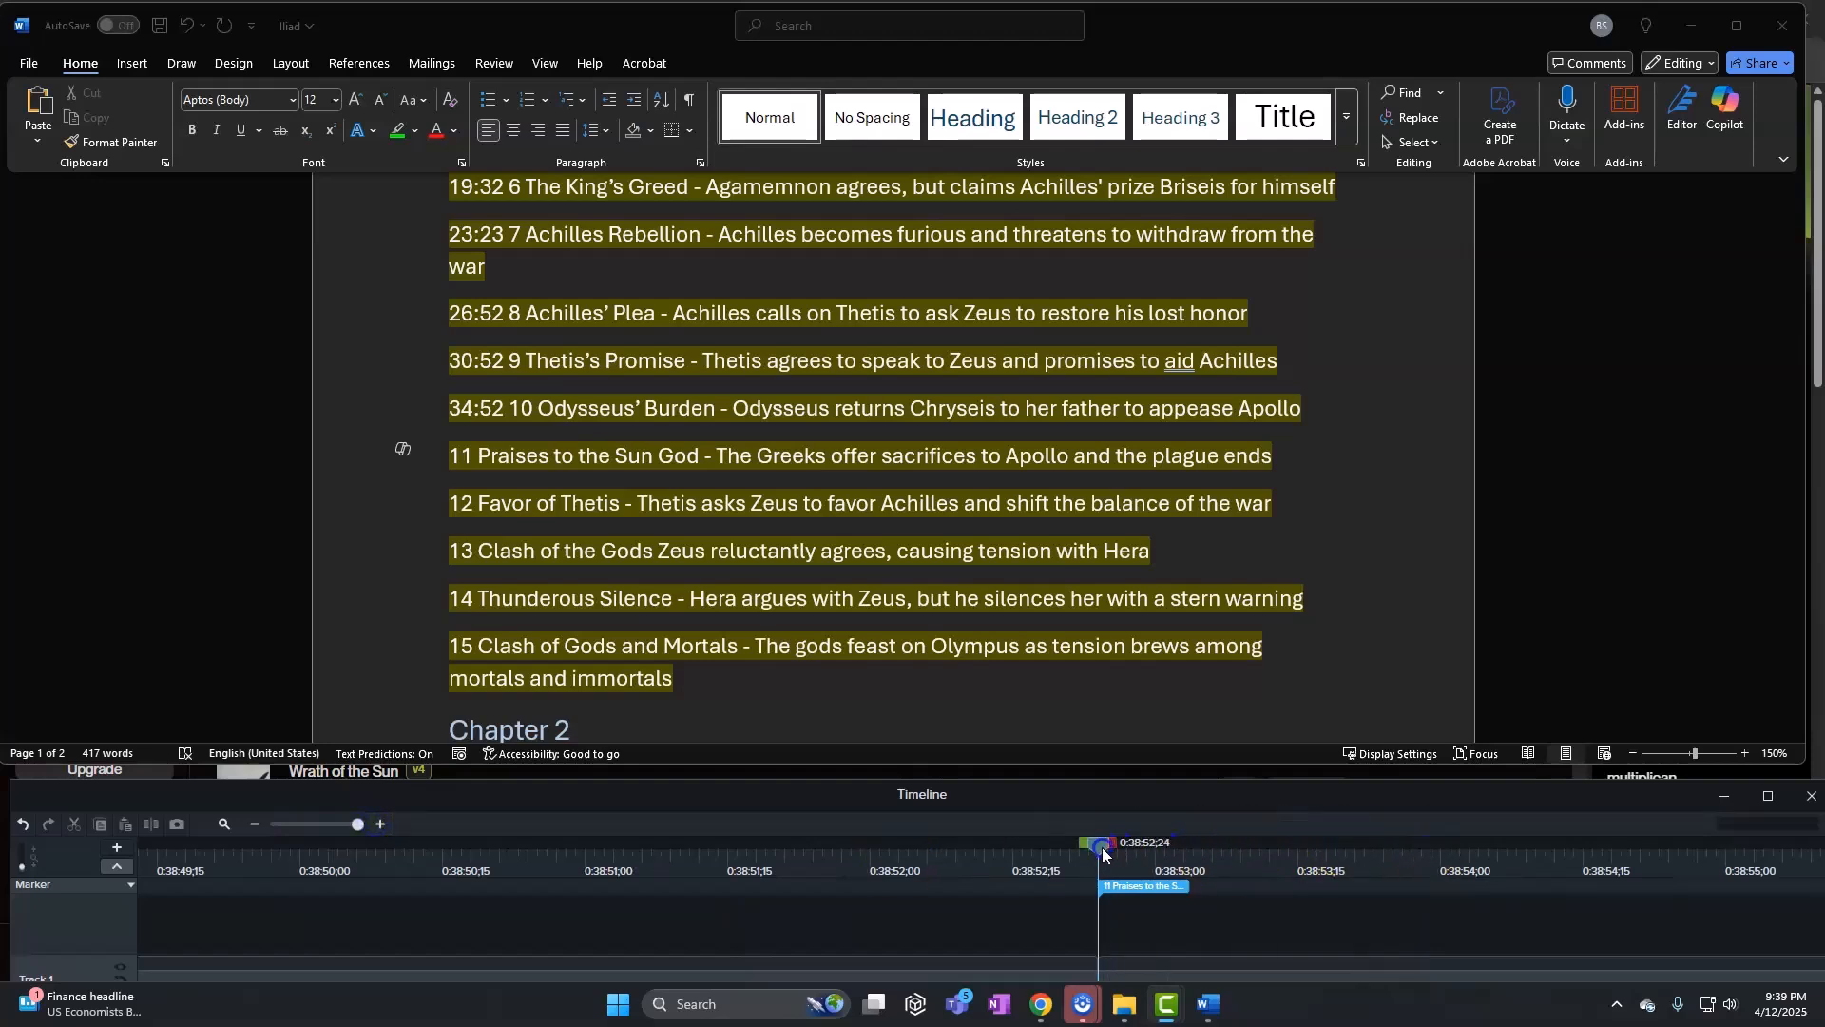
left_click(455, 480)
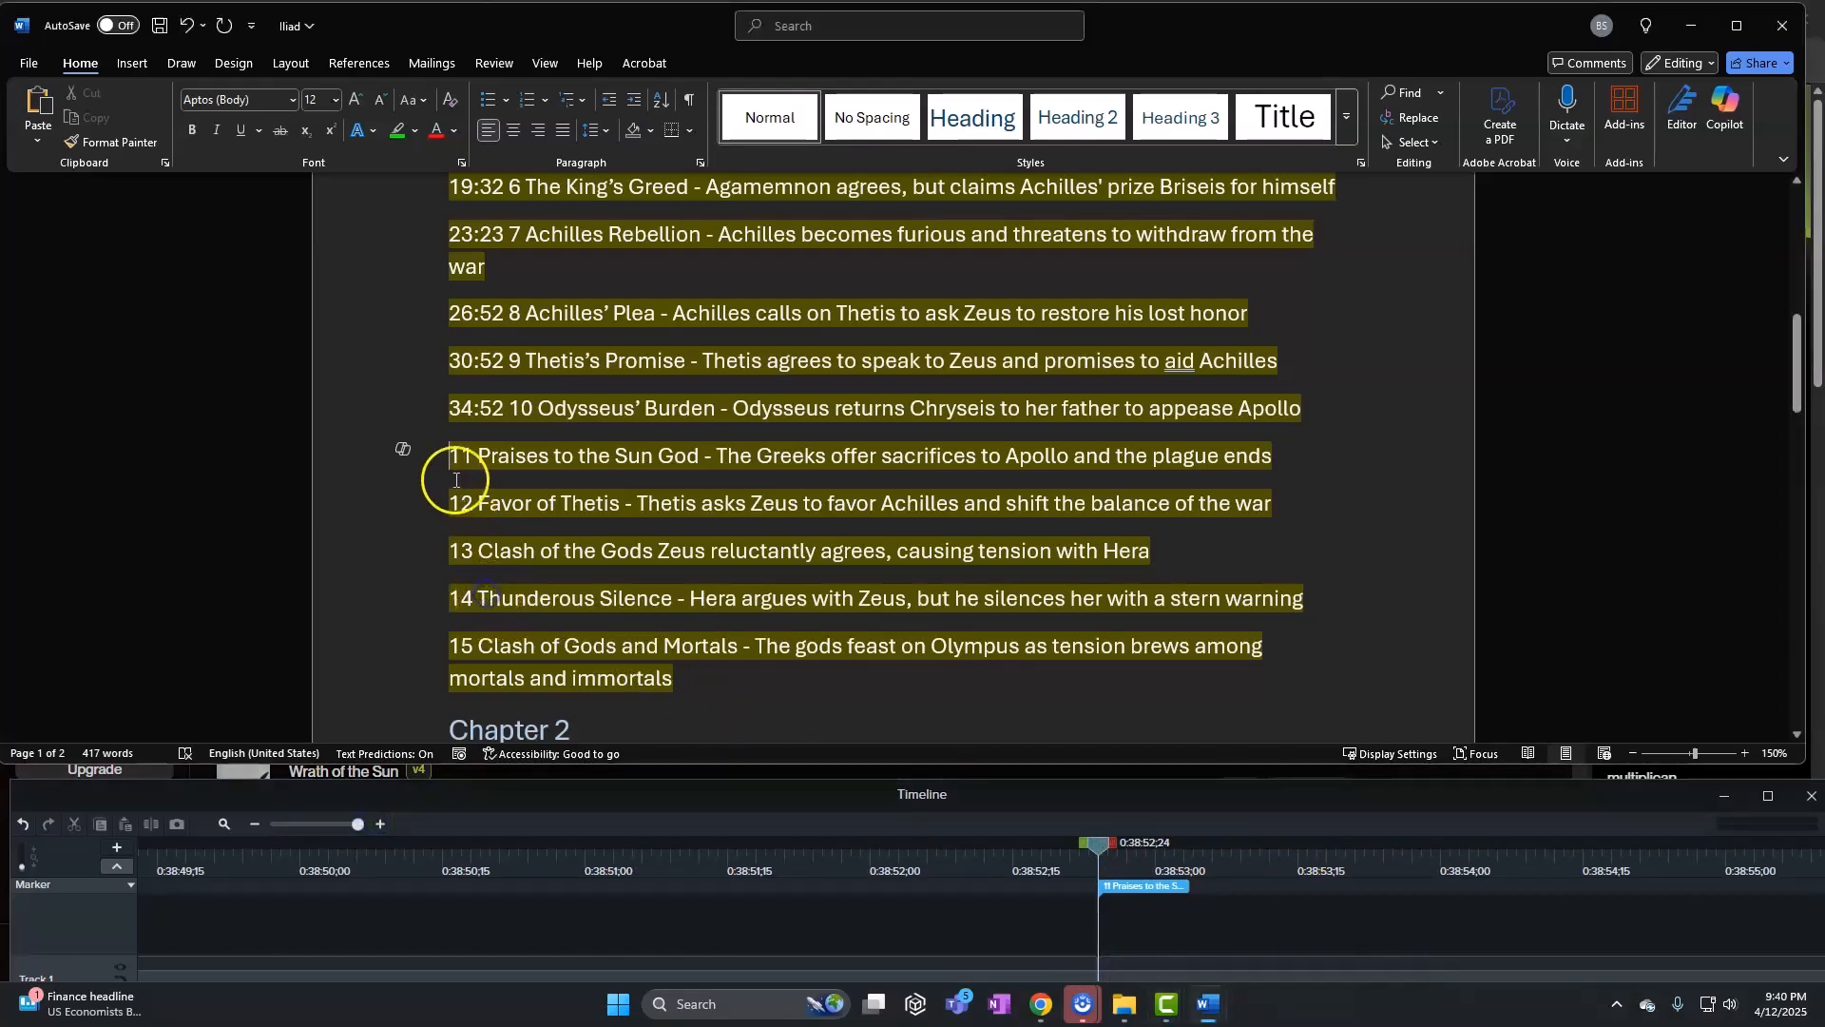
type("38:52")
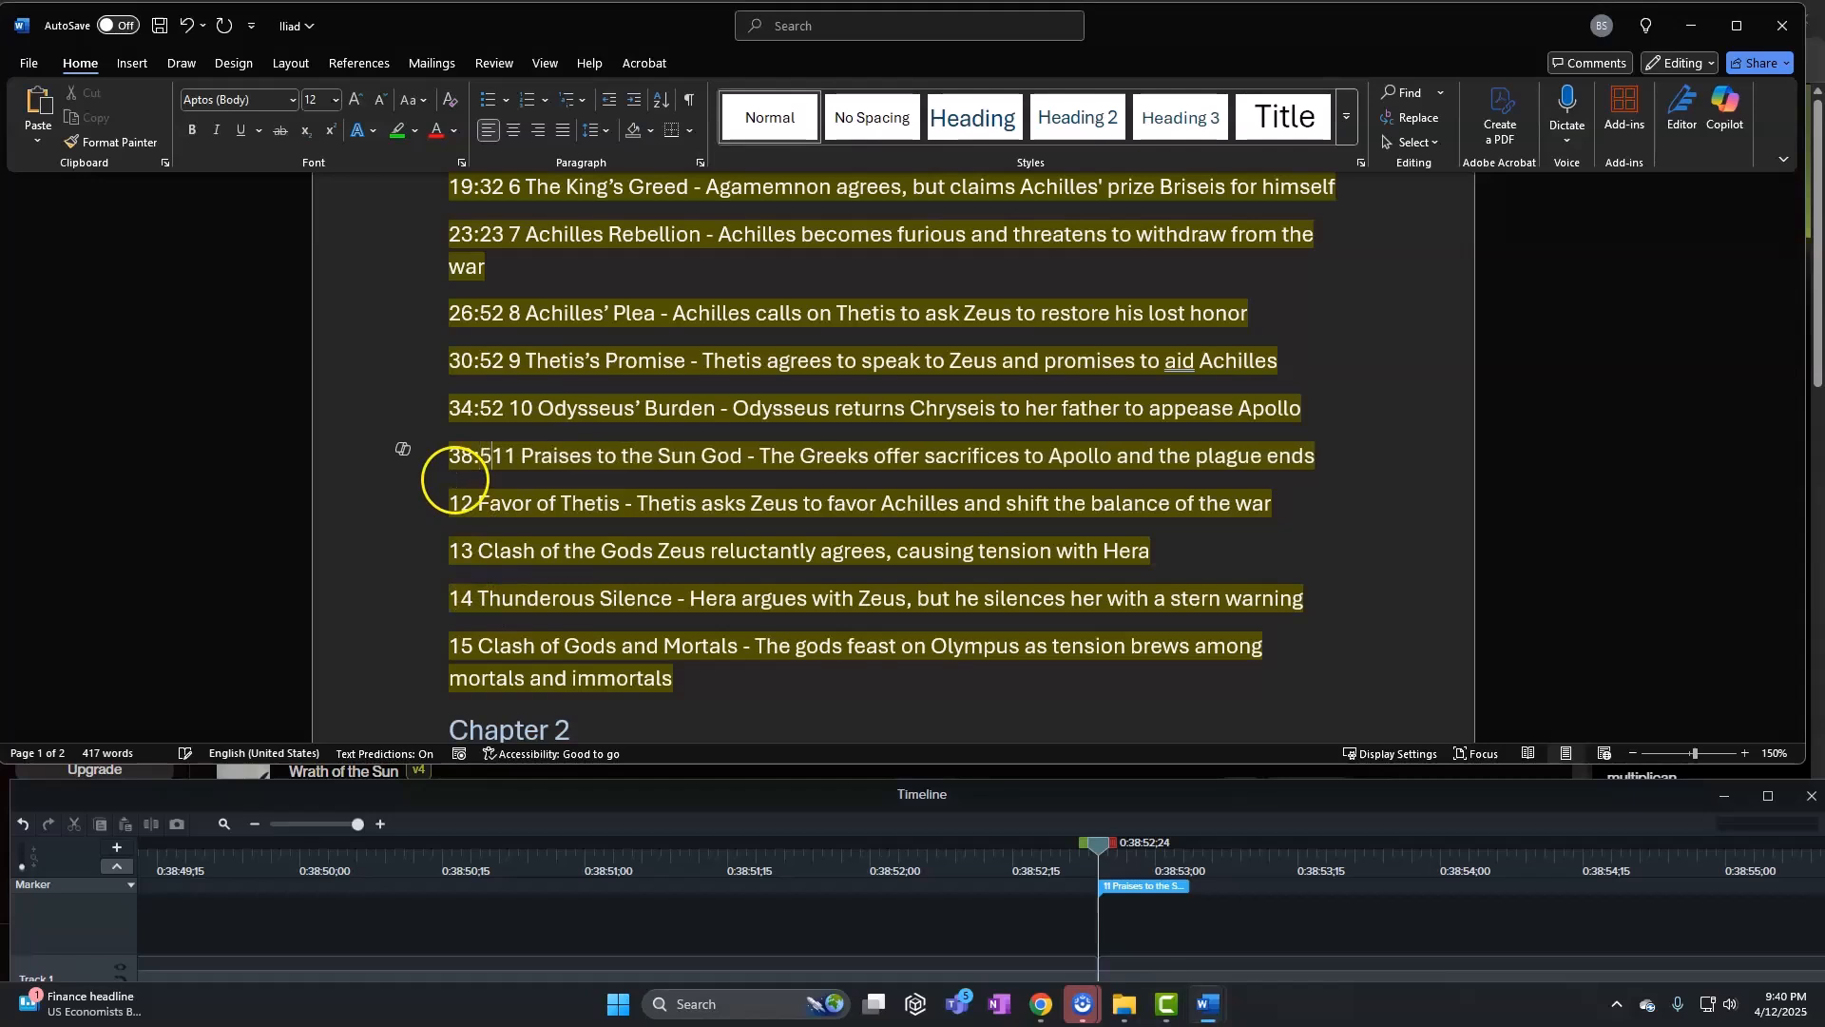
Match marker 12 and prefix the Favor of Thetis line with 42:52
left_click(449, 506)
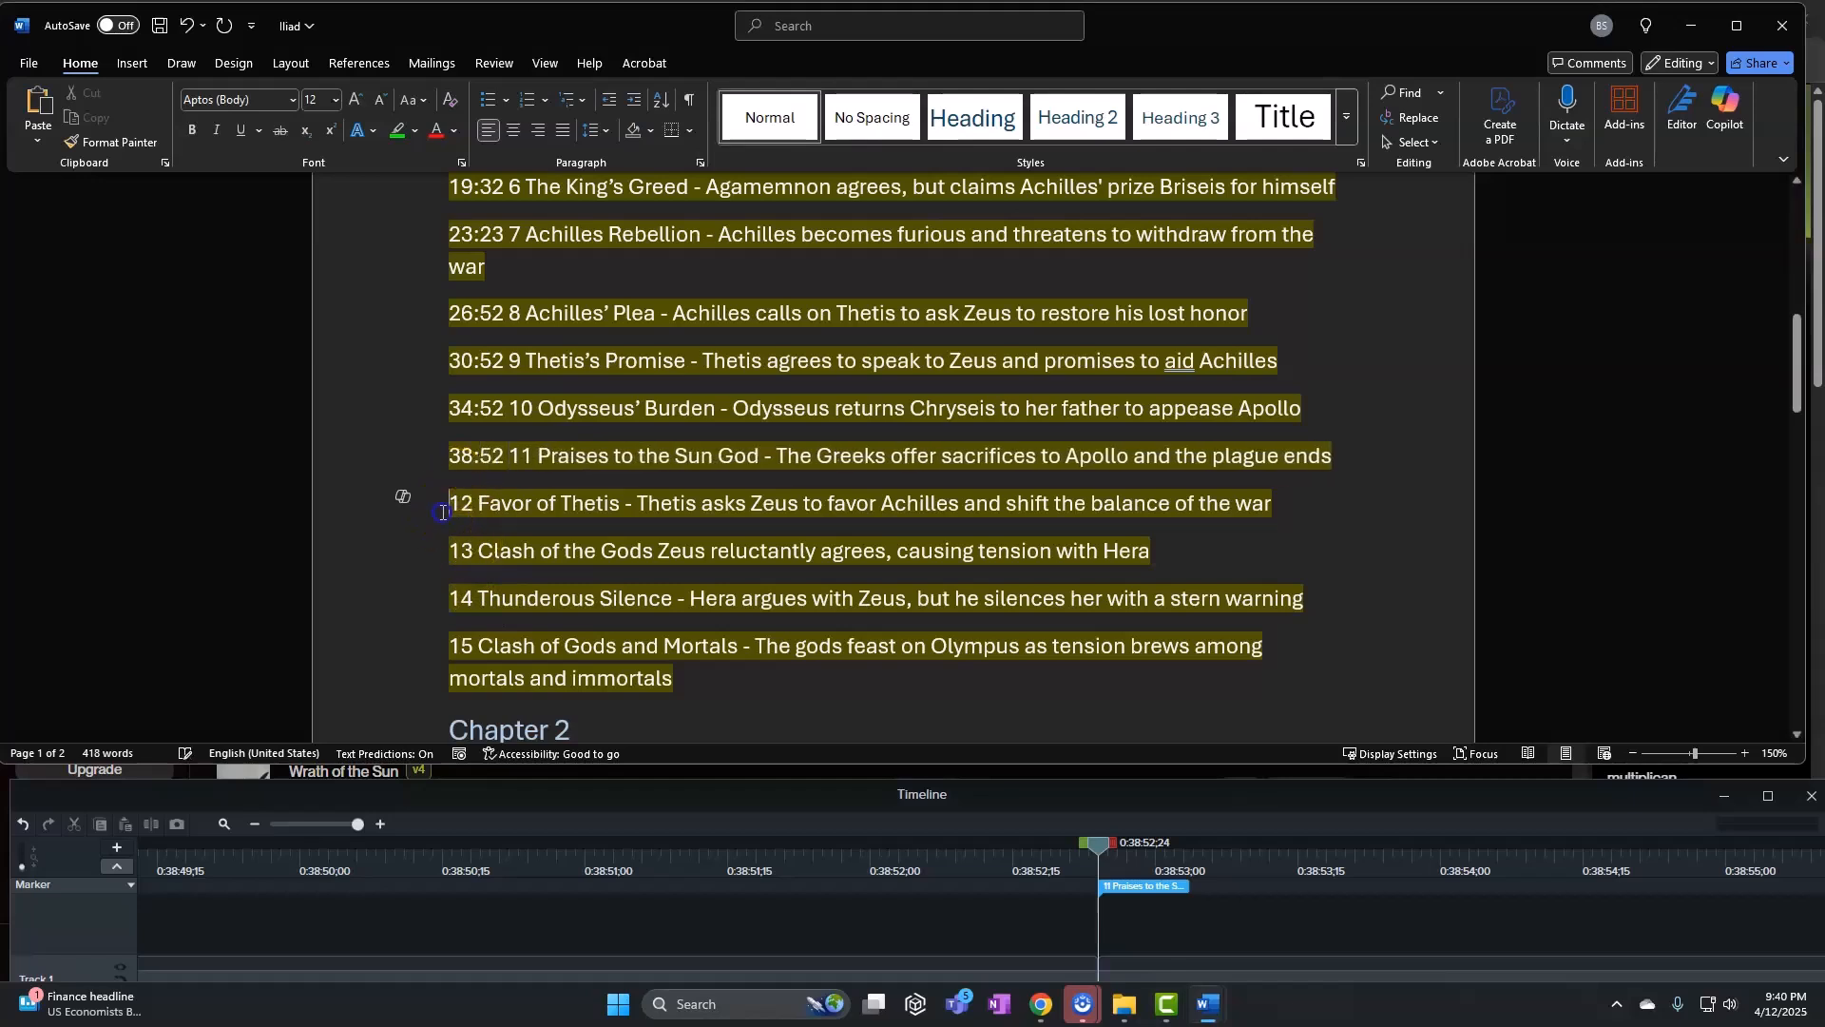
left_click(301, 824)
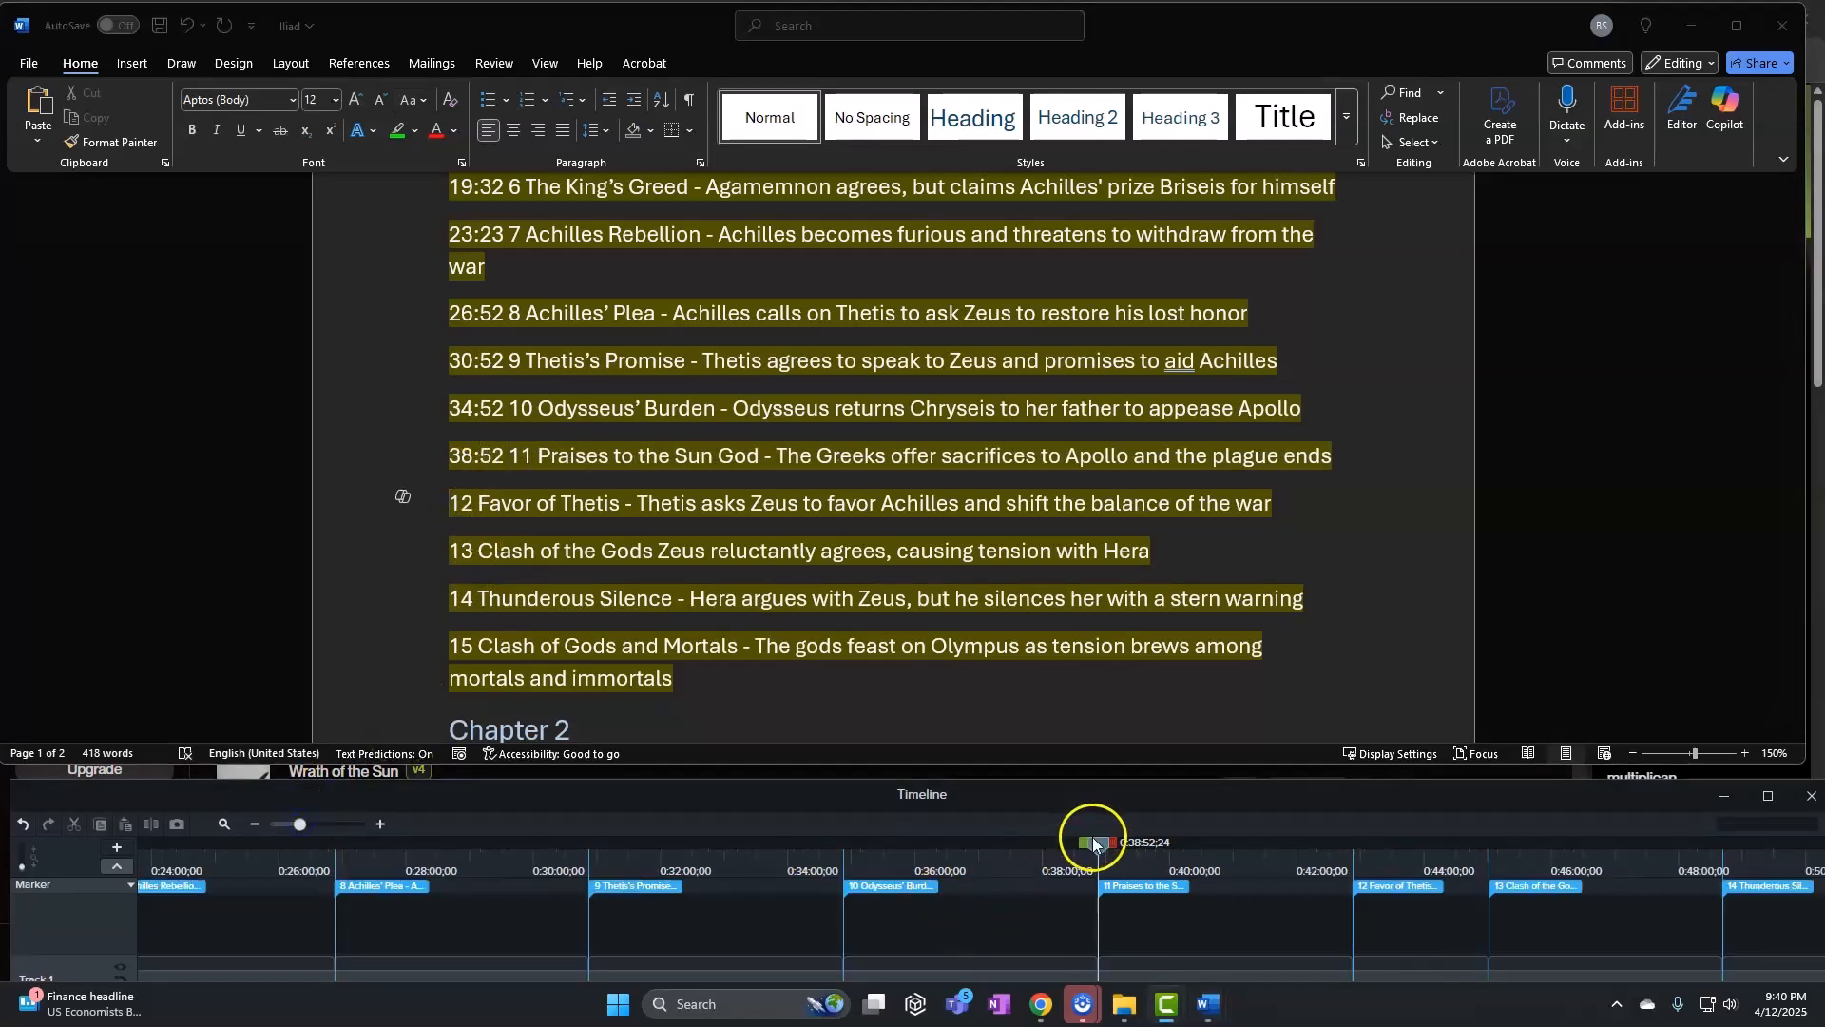
left_click_drag(1094, 843, 1360, 844)
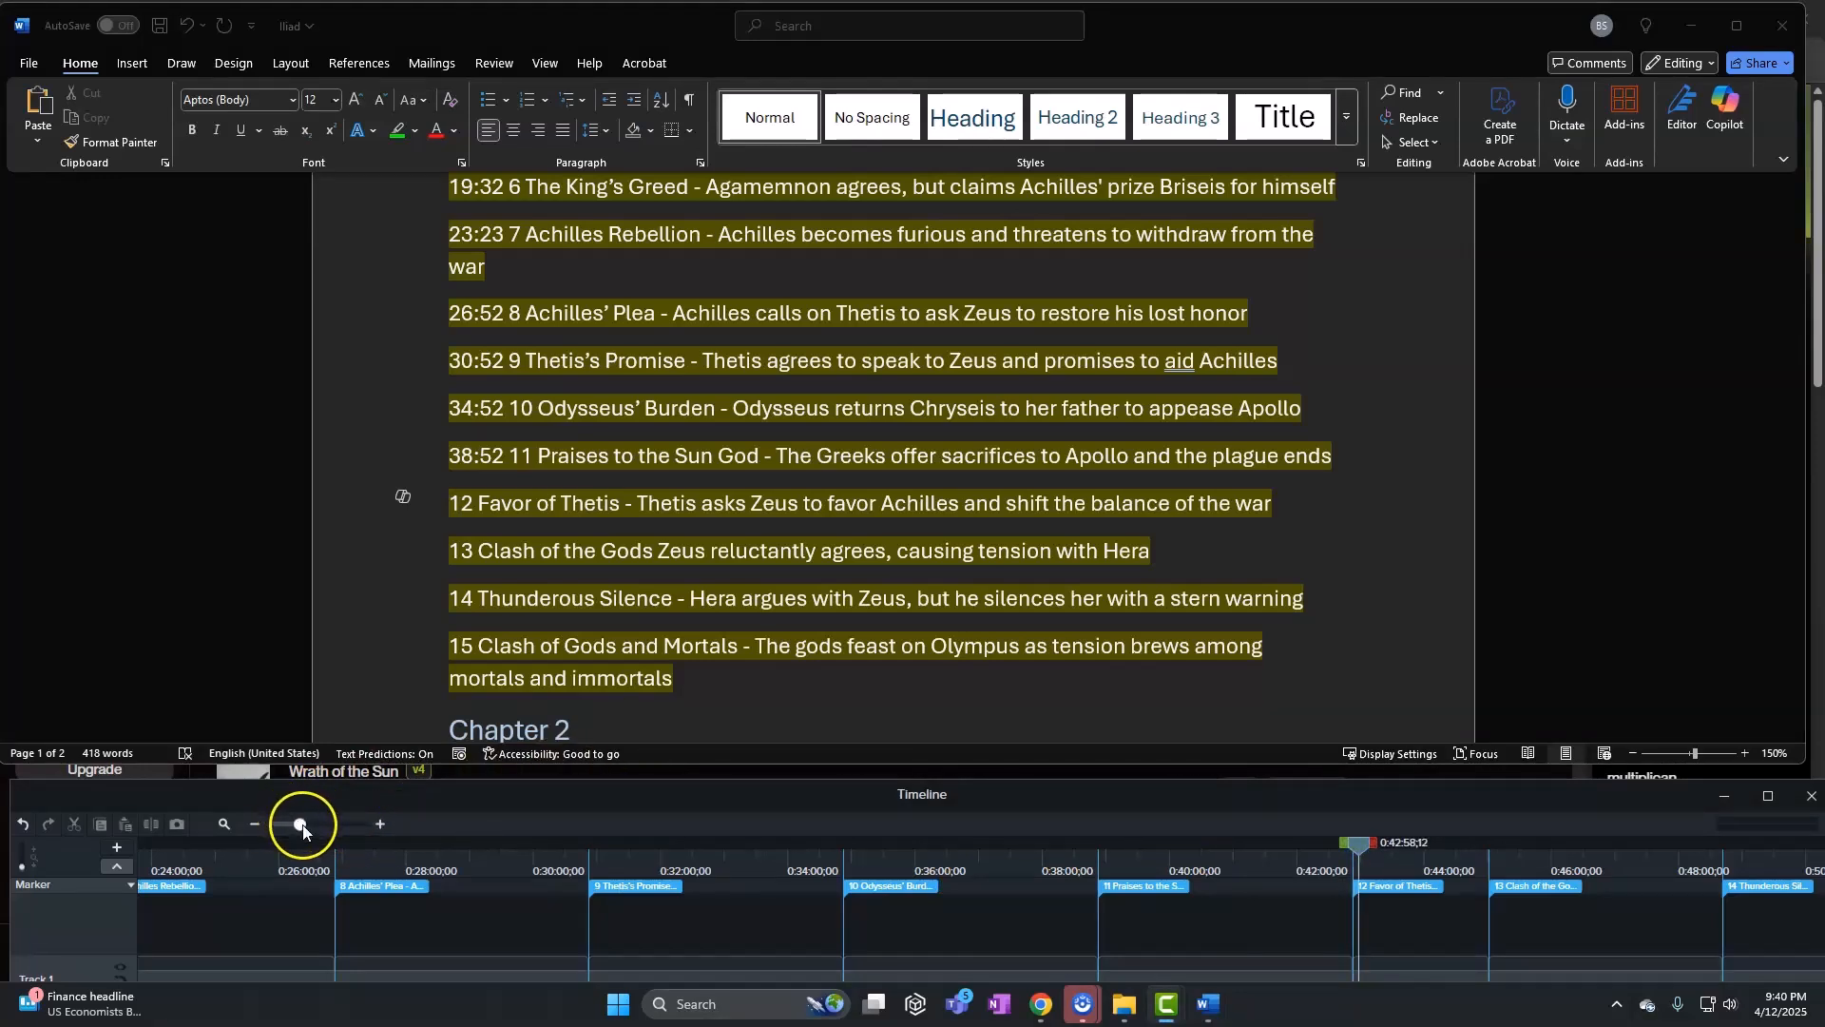
left_click_drag(303, 825, 380, 825)
mouse_move(1360, 843)
left_mouse_down()
mouse_move(101, 878)
mouse_move(313, 888)
left_mouse_up()
left_click(447, 589)
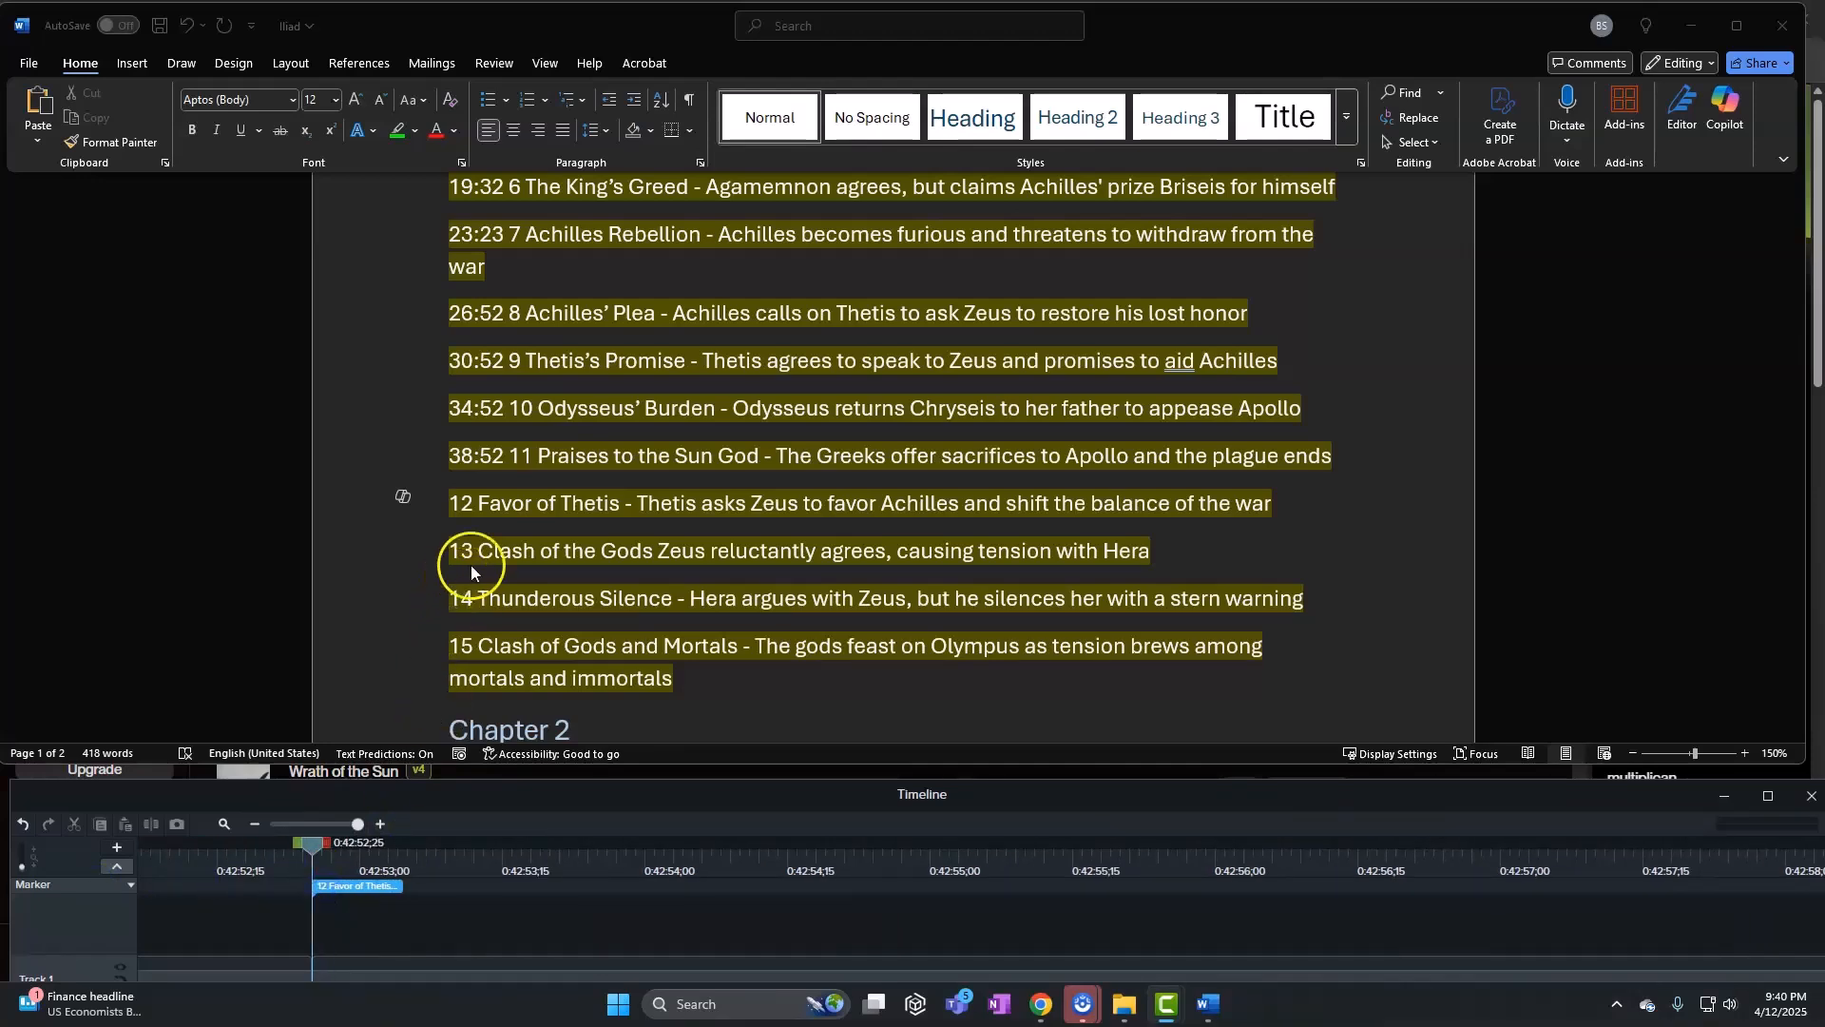
left_click(472, 571)
type("42")
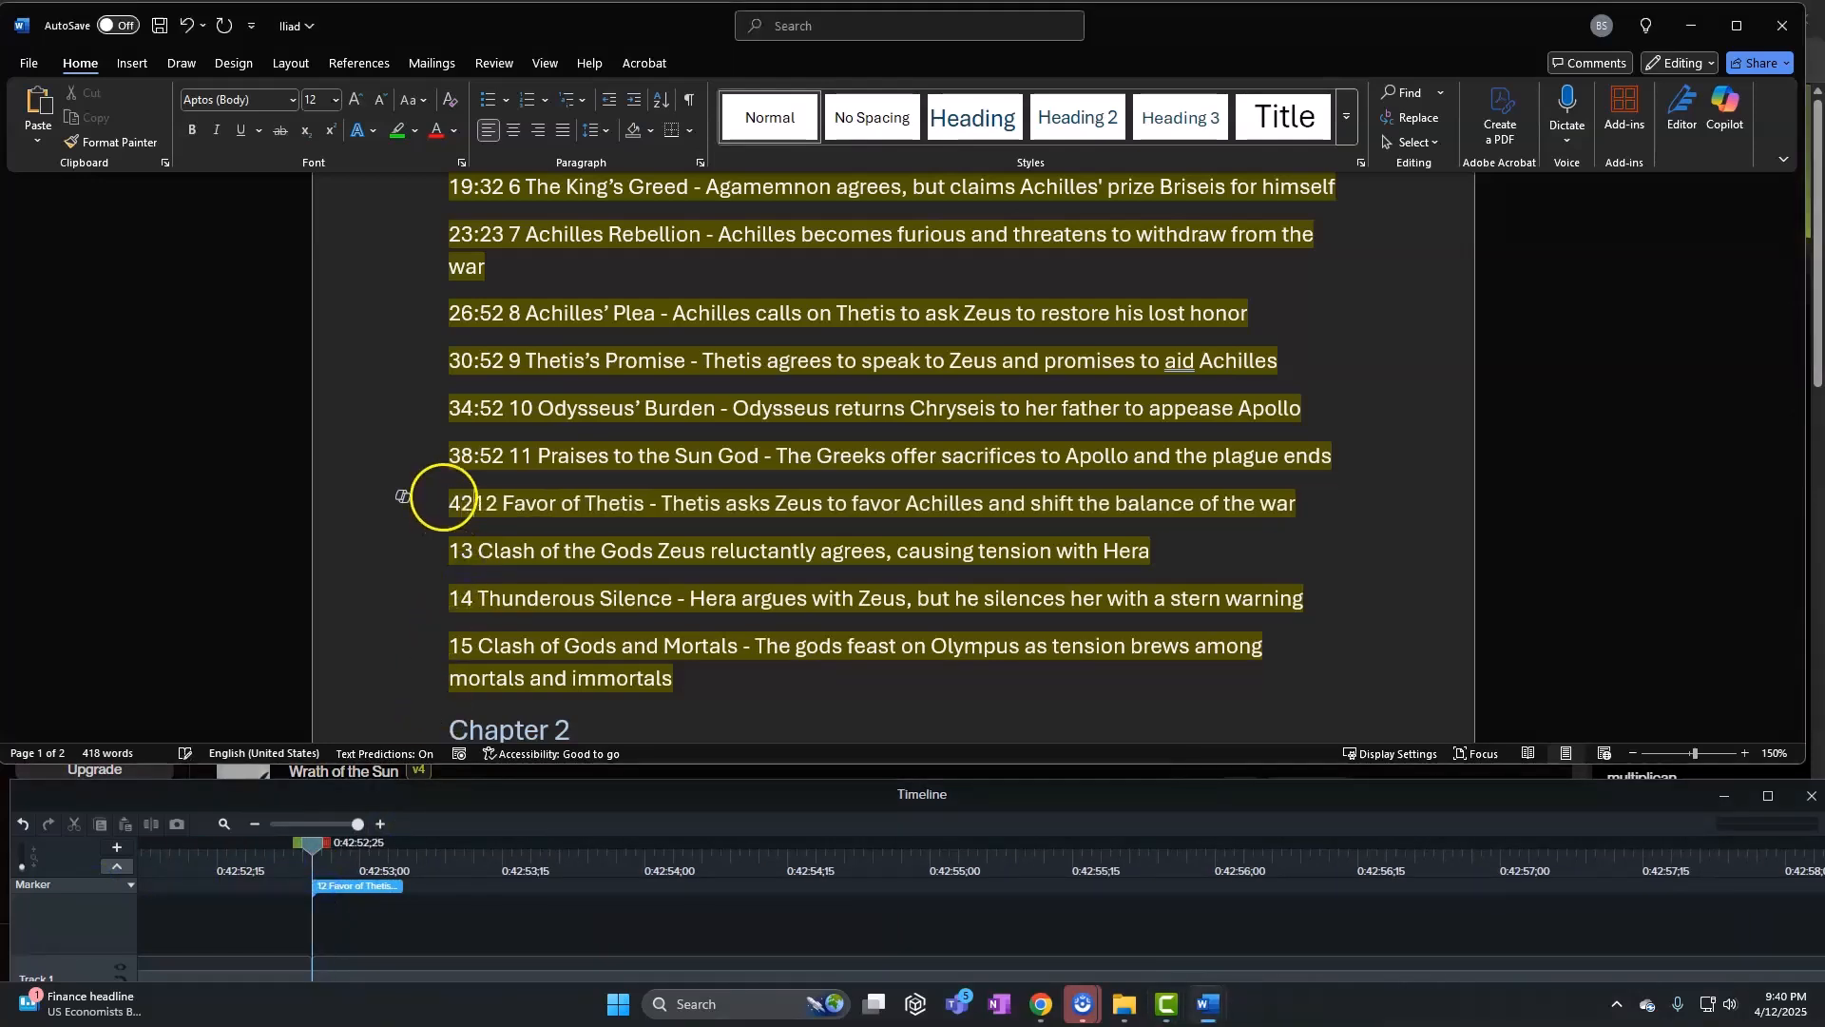
type(":")
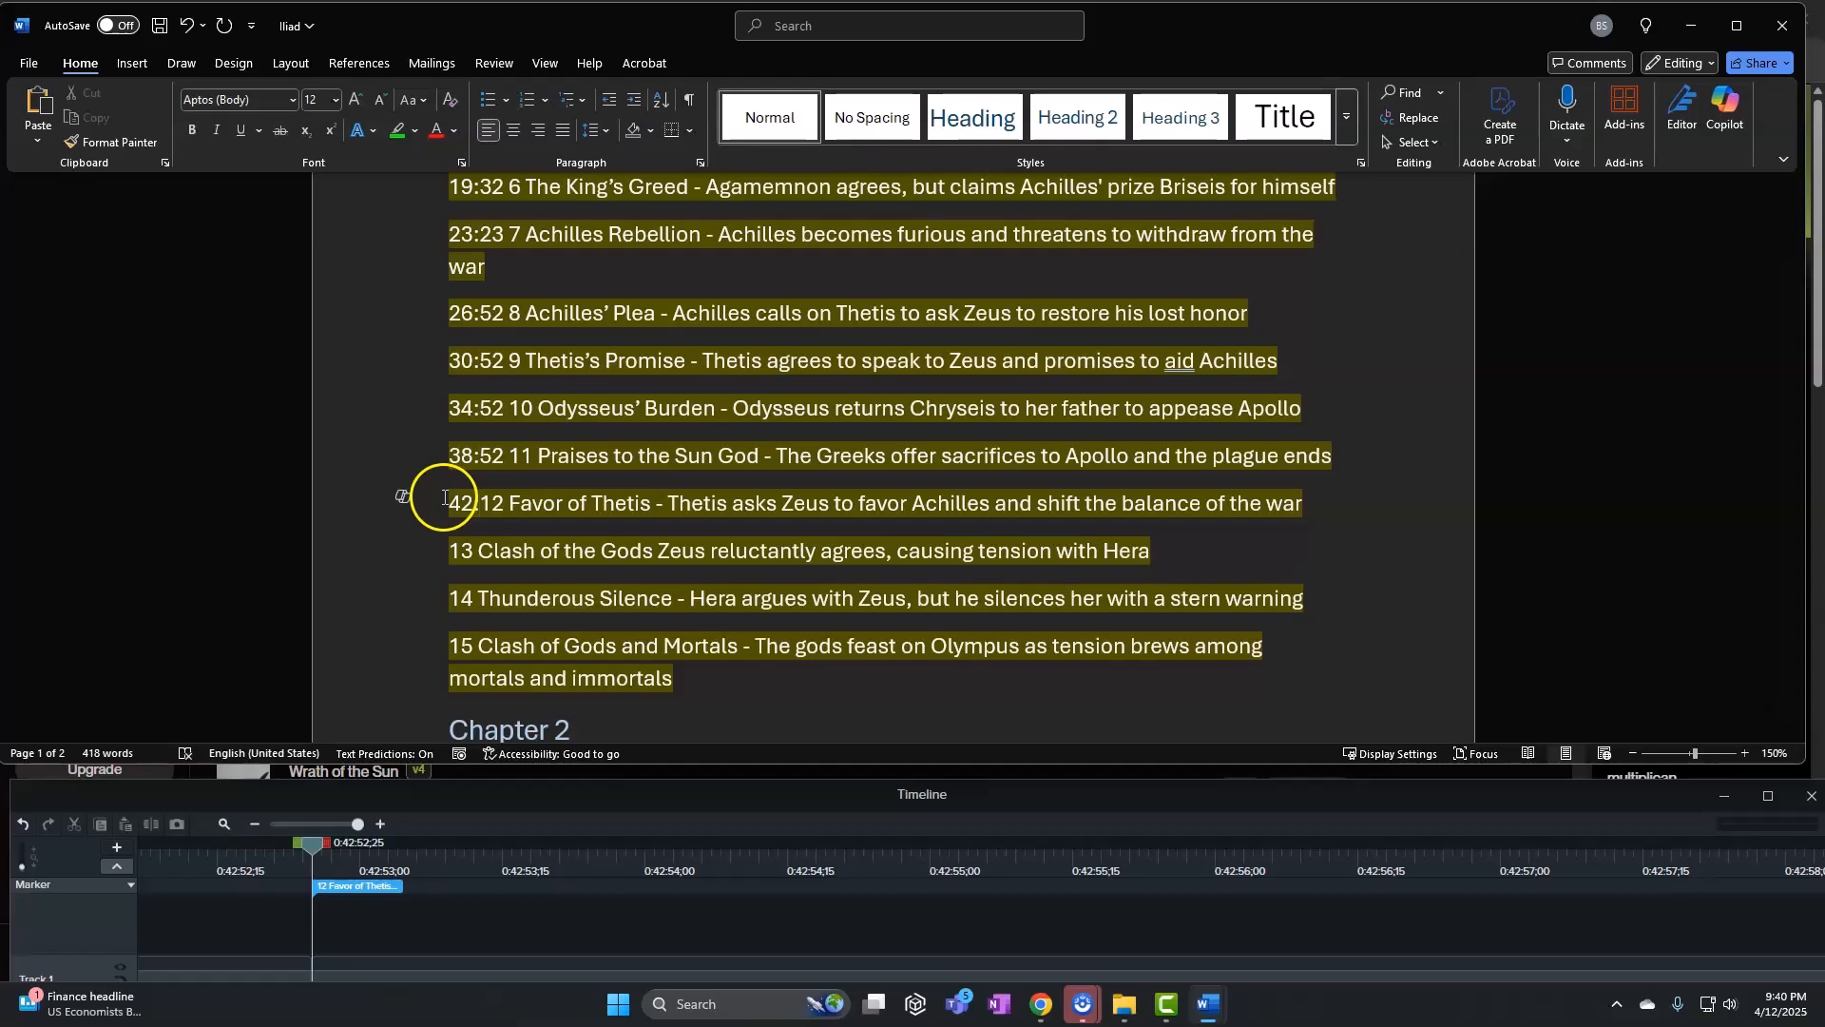
type("52")
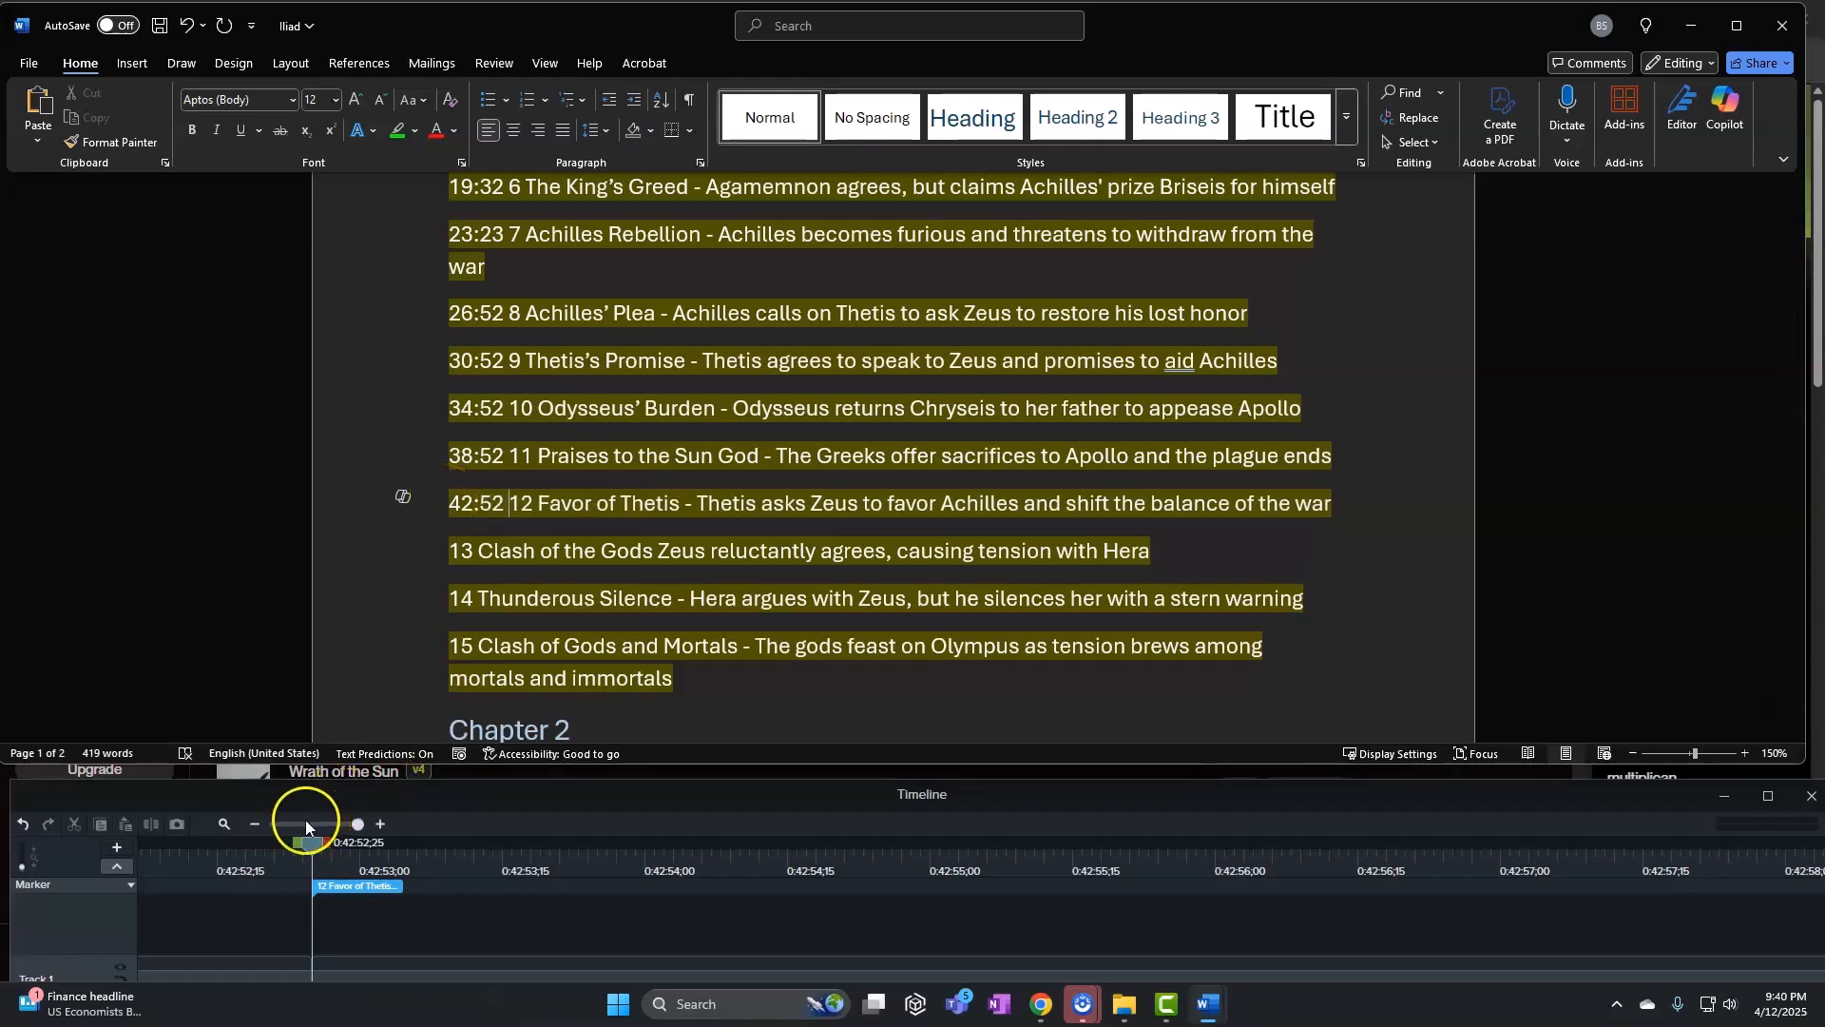
Match marker 13 and prefix the Clash of the Gods line with 45:01
left_click(305, 826)
left_click_drag(312, 842, 562, 869)
left_click_drag(306, 825, 381, 824)
mouse_move(562, 849)
left_mouse_down()
mouse_move(98, 842)
mouse_move(534, 850)
left_mouse_up()
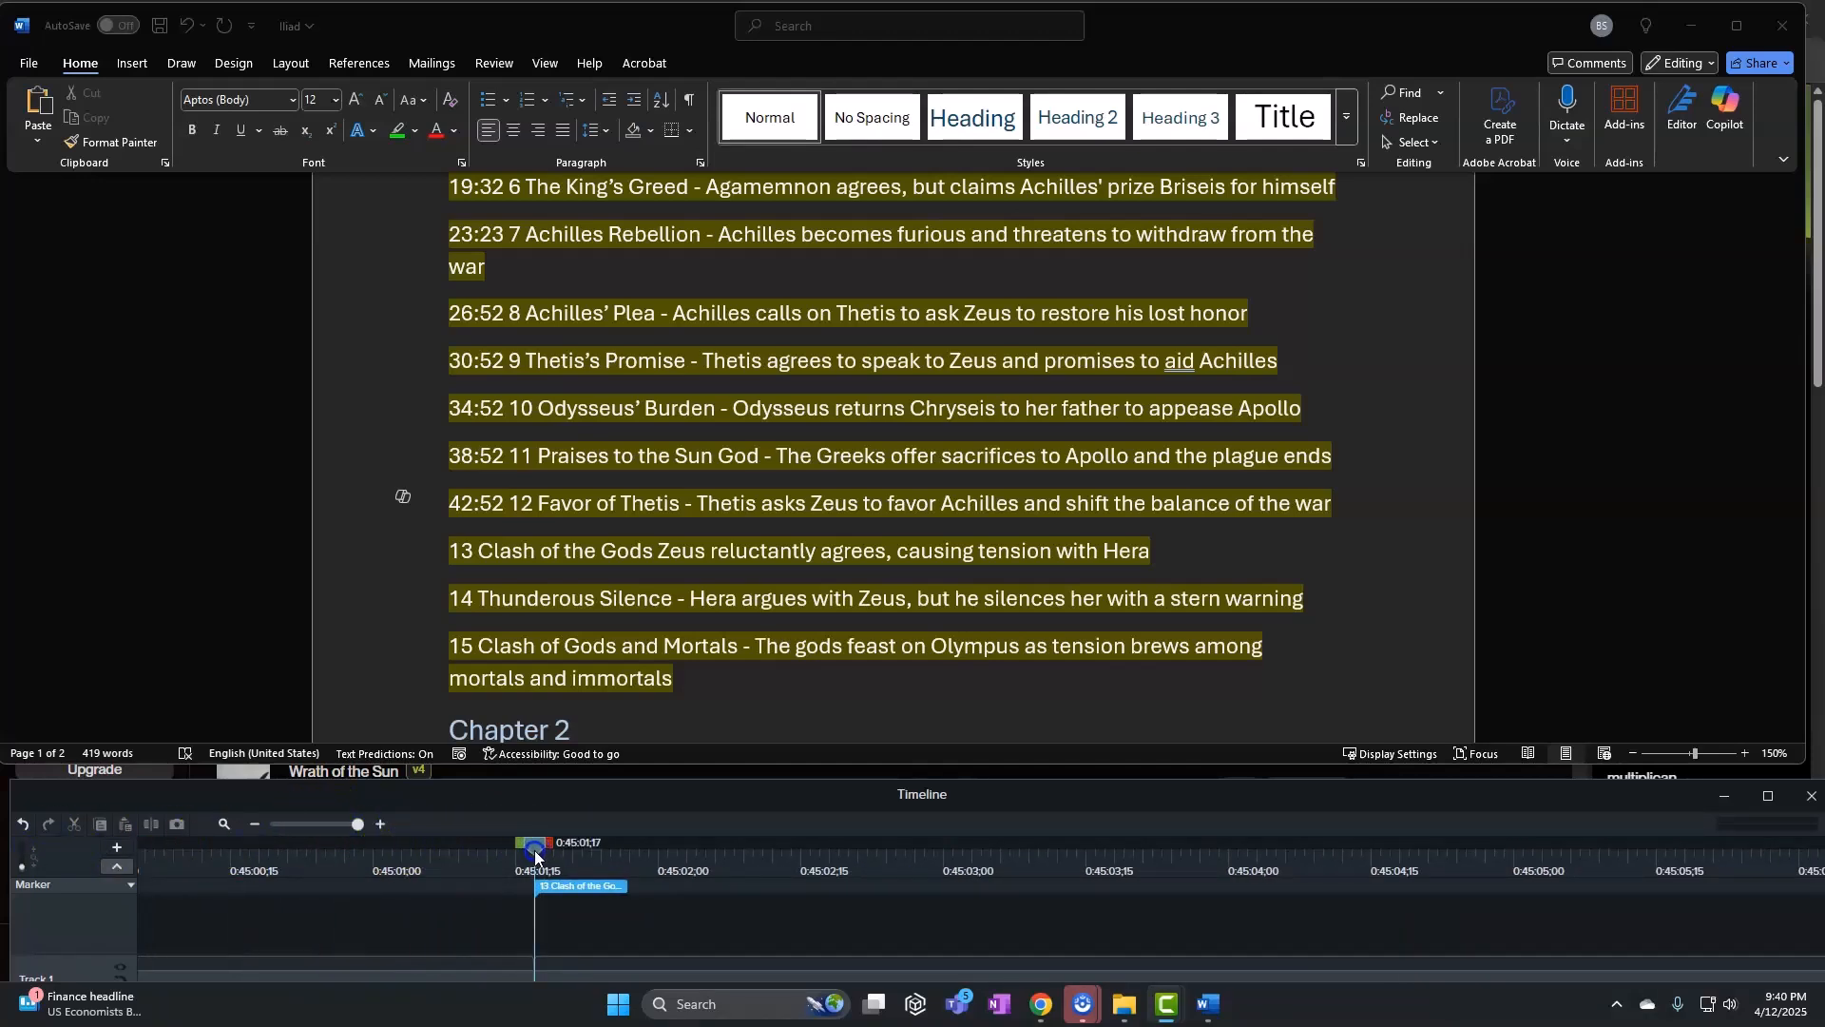
left_click(518, 605)
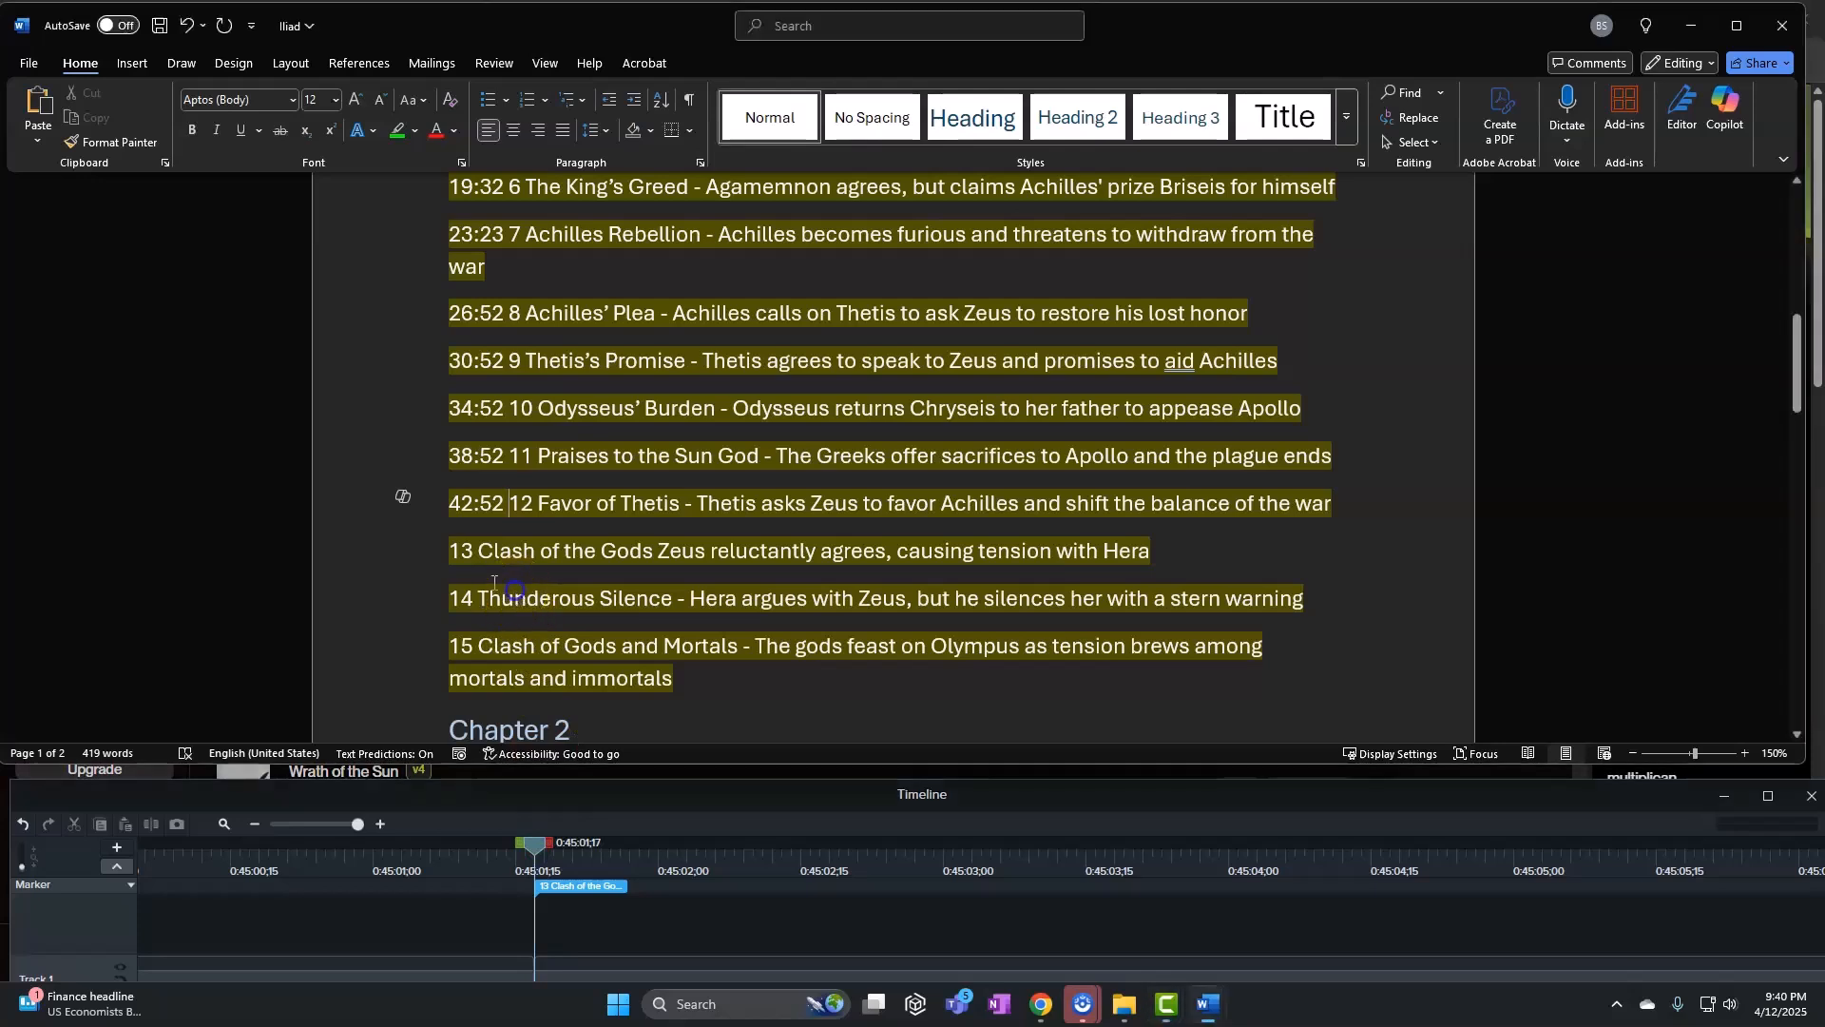
left_click(451, 550)
type("45")
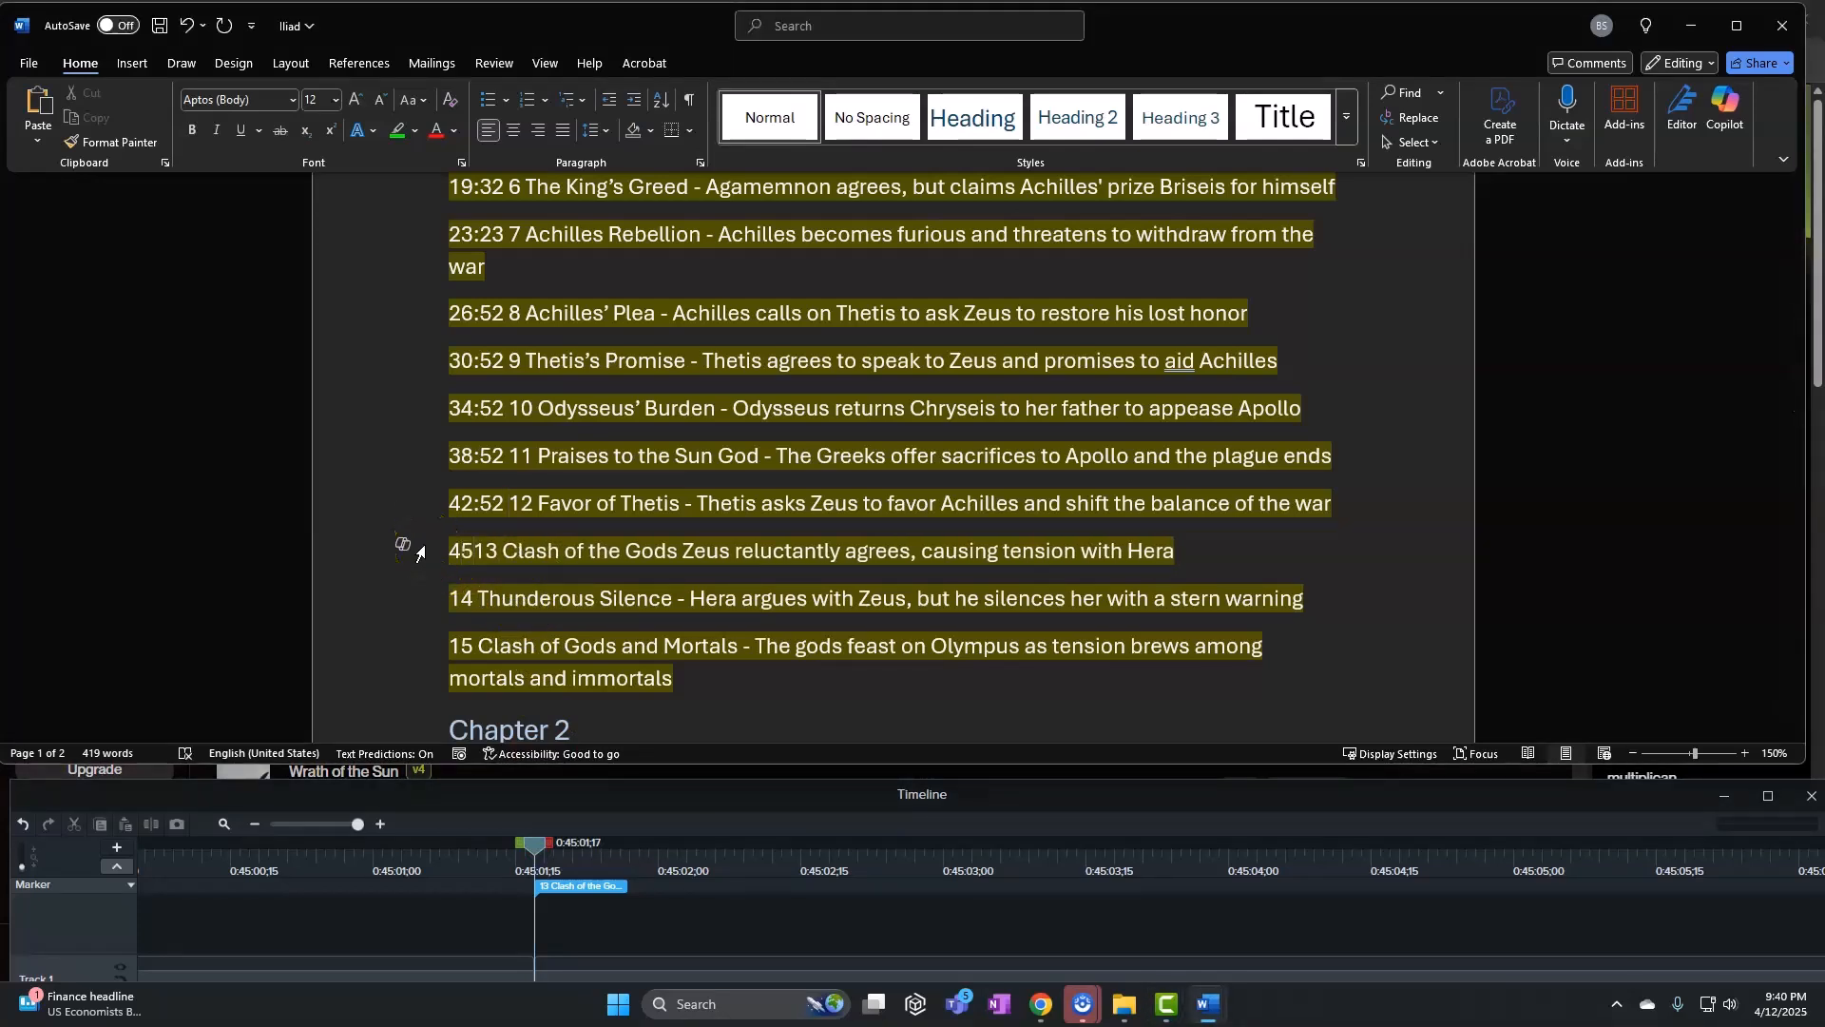
type(":01")
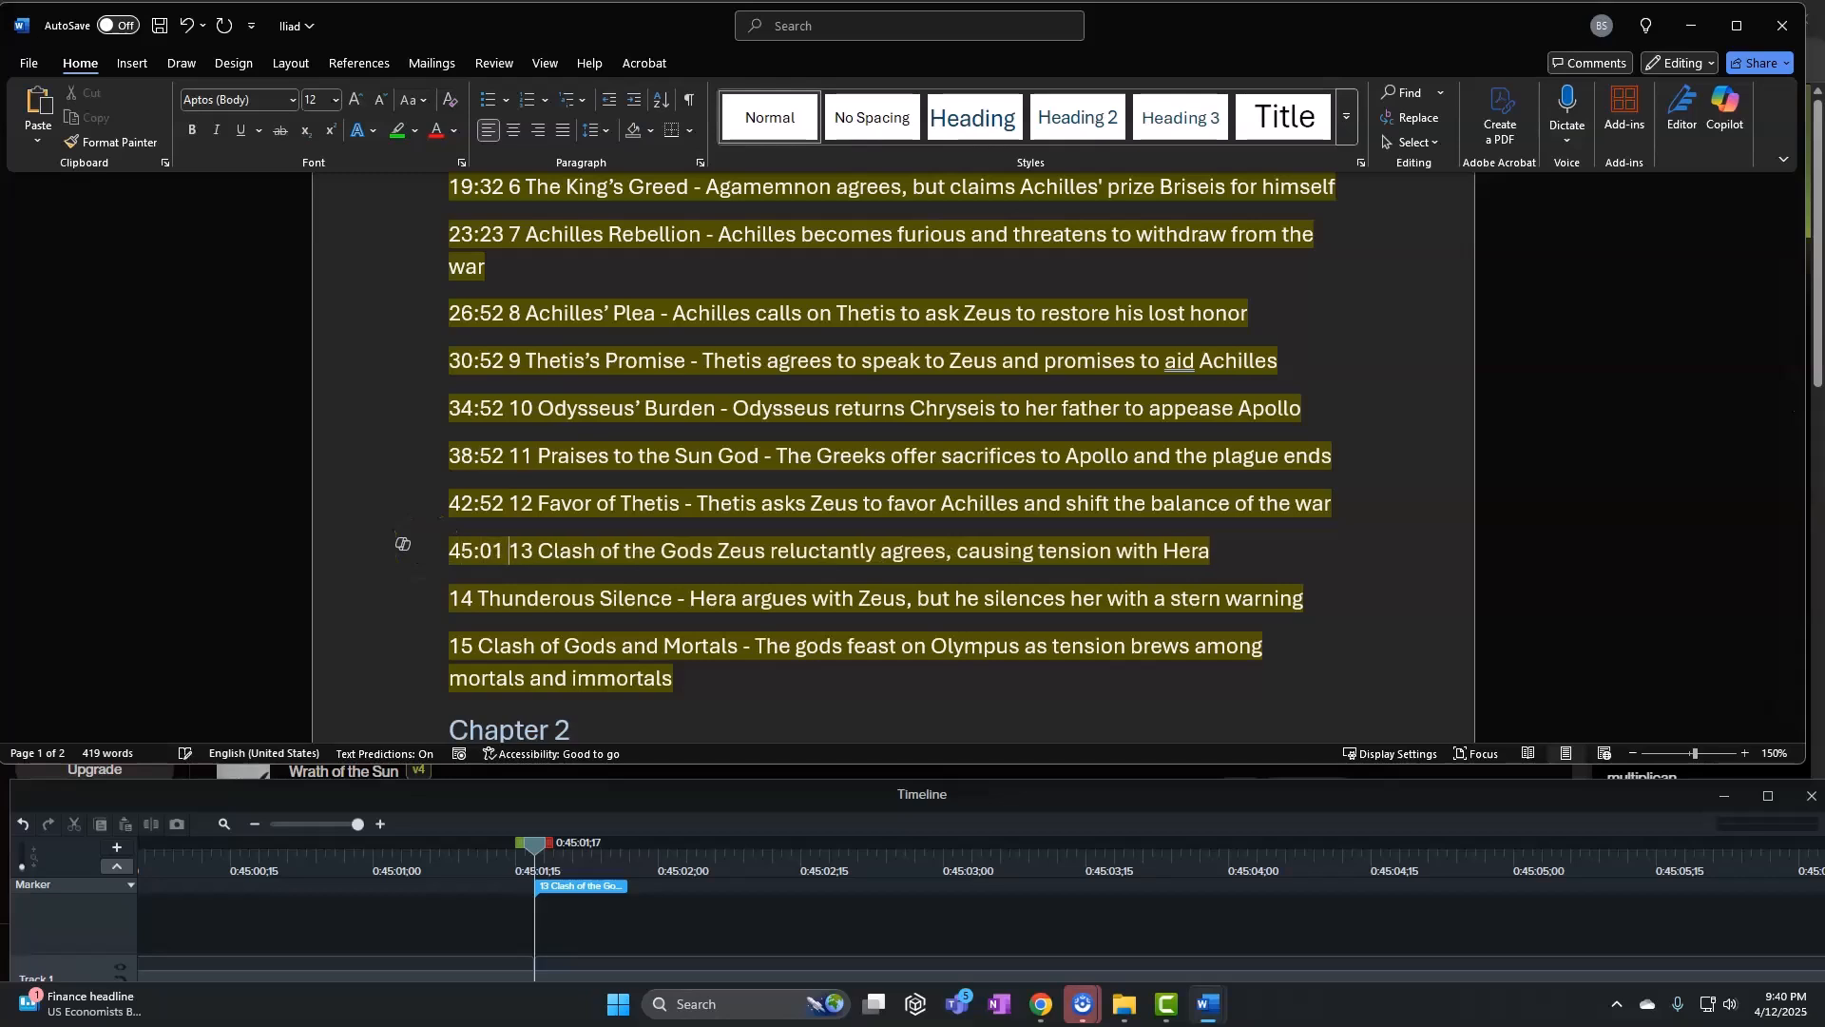
Match marker 14 and prefix the Thunderous Silence line with 48:41
left_click(304, 824)
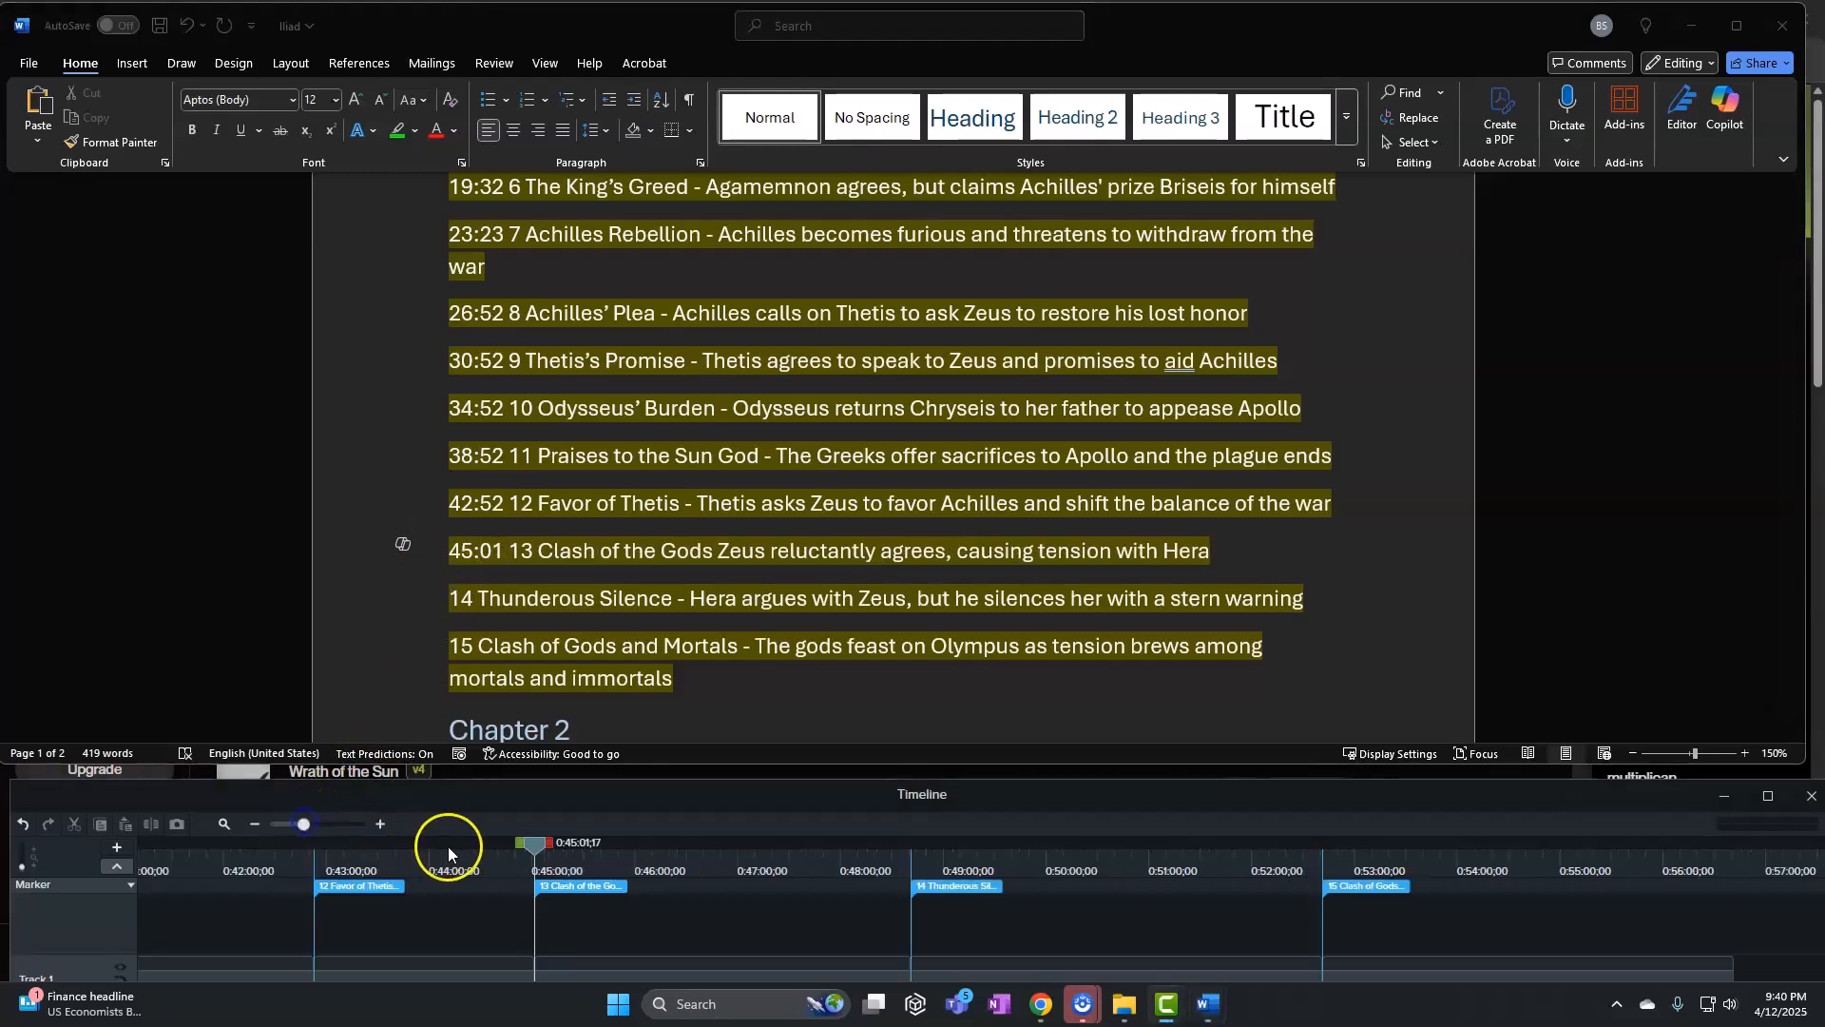
left_click_drag(531, 849, 916, 861)
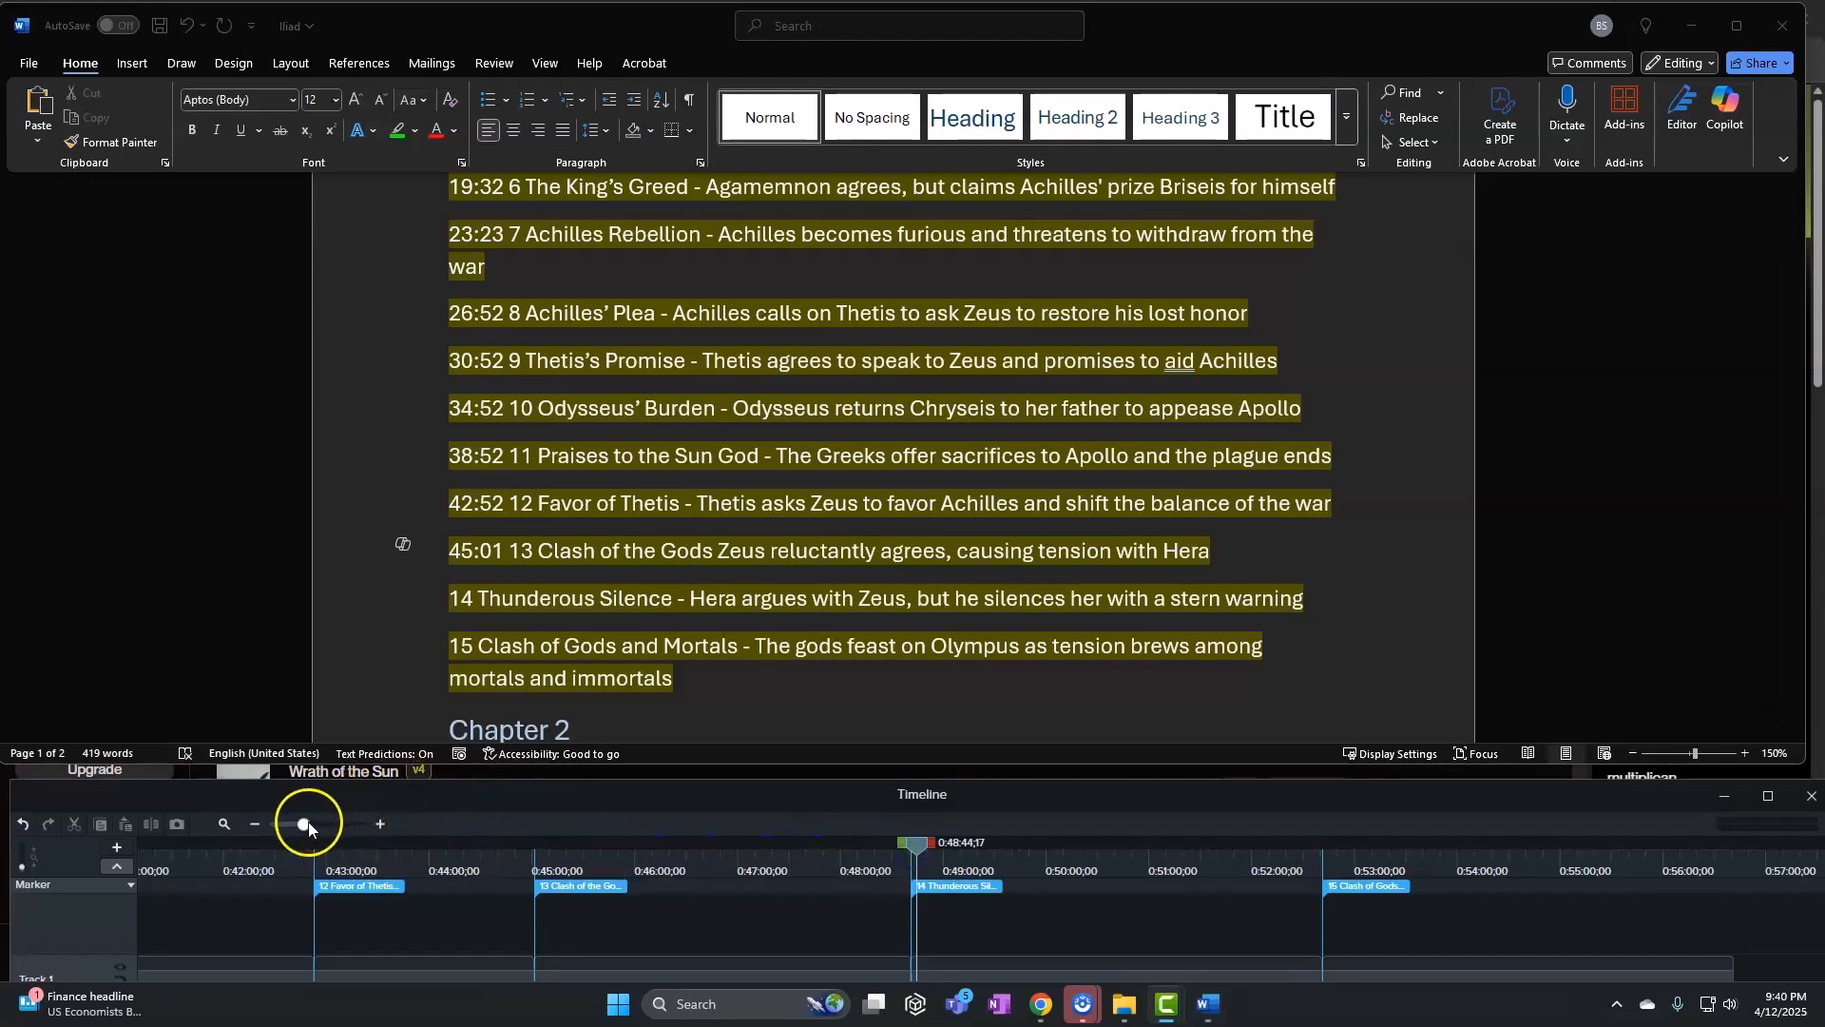
left_click_drag(305, 825, 379, 827)
mouse_move(906, 853)
left_mouse_down()
mouse_move(134, 837)
mouse_move(307, 849)
left_mouse_up()
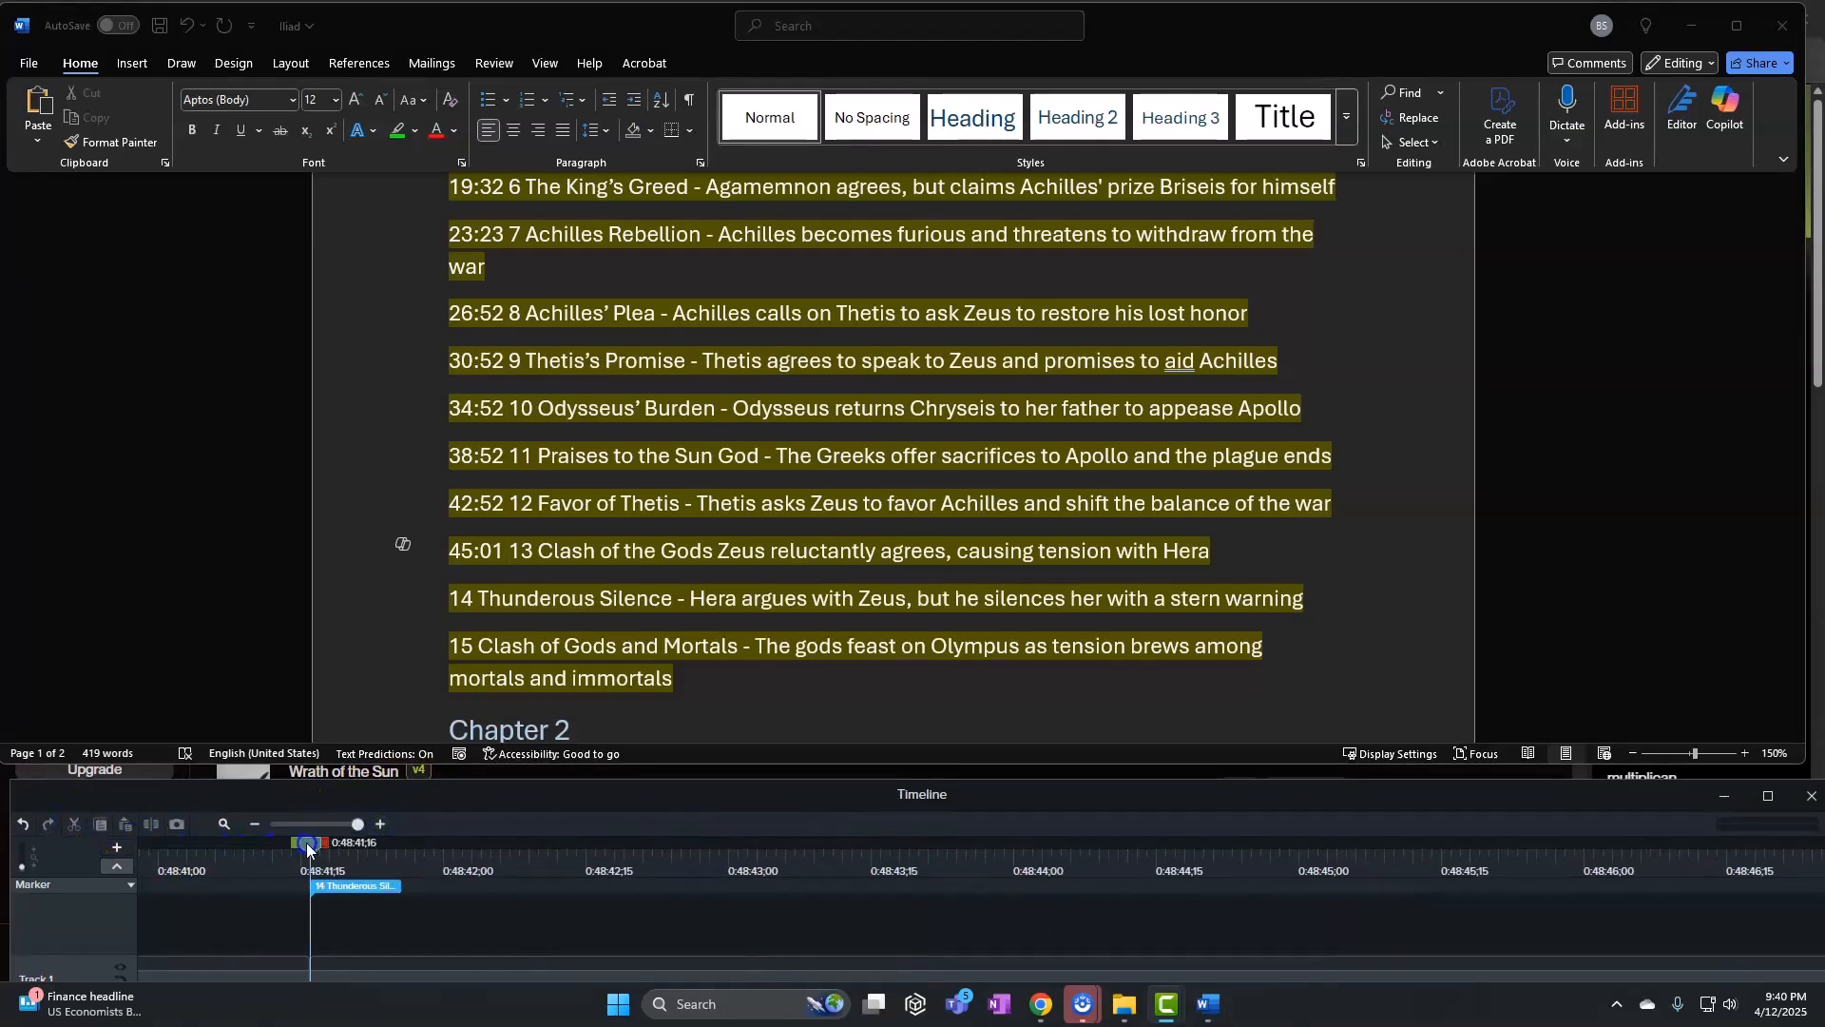
left_click(525, 595)
left_click(445, 595)
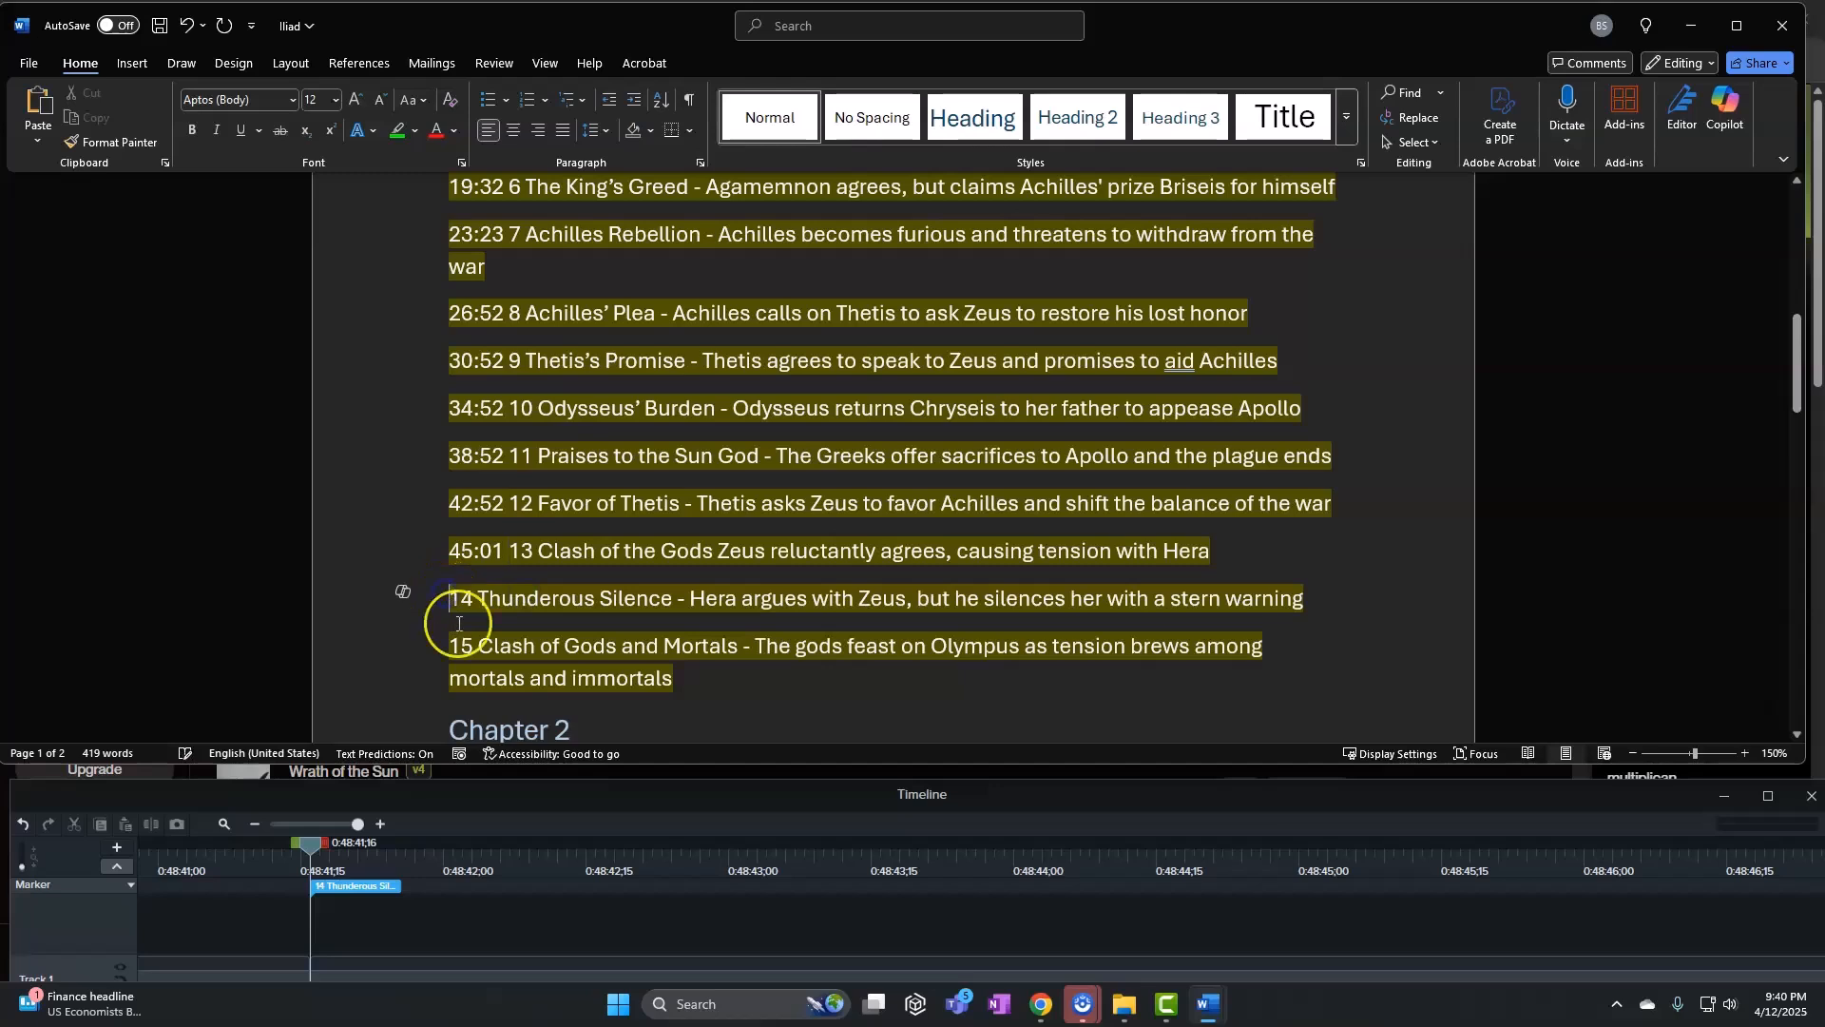
type("48")
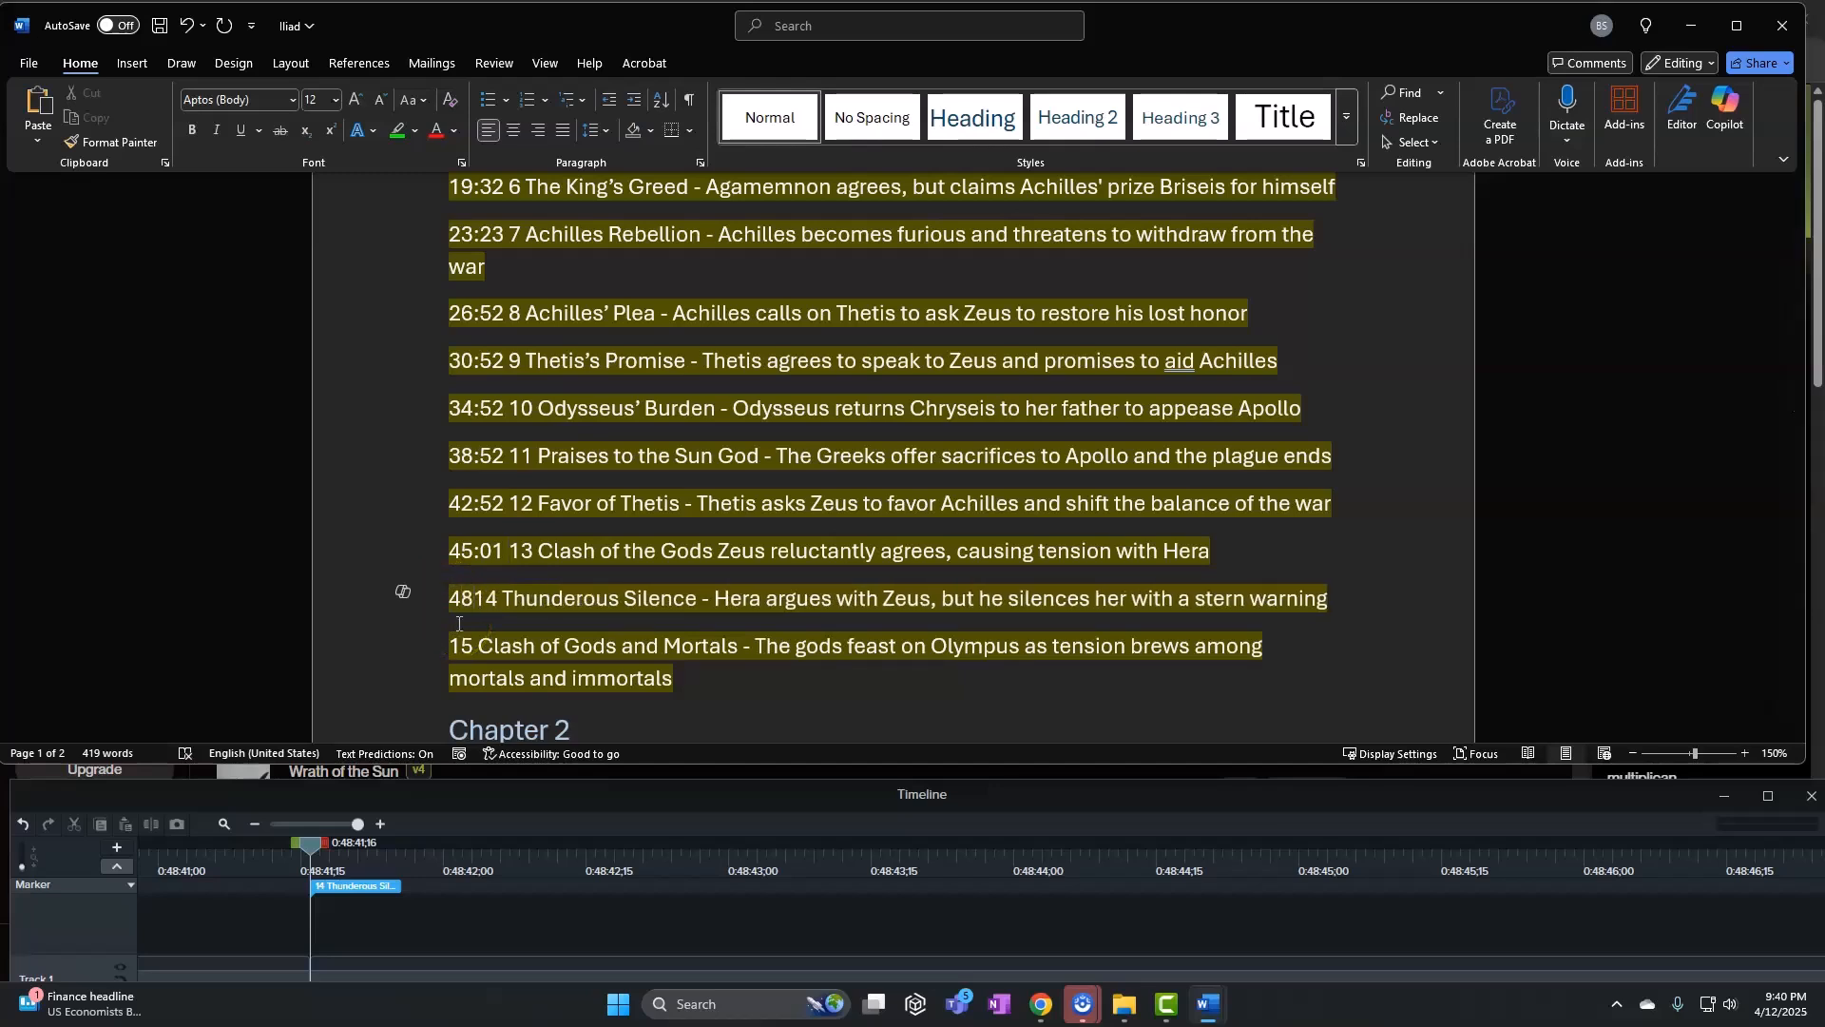
type(":41")
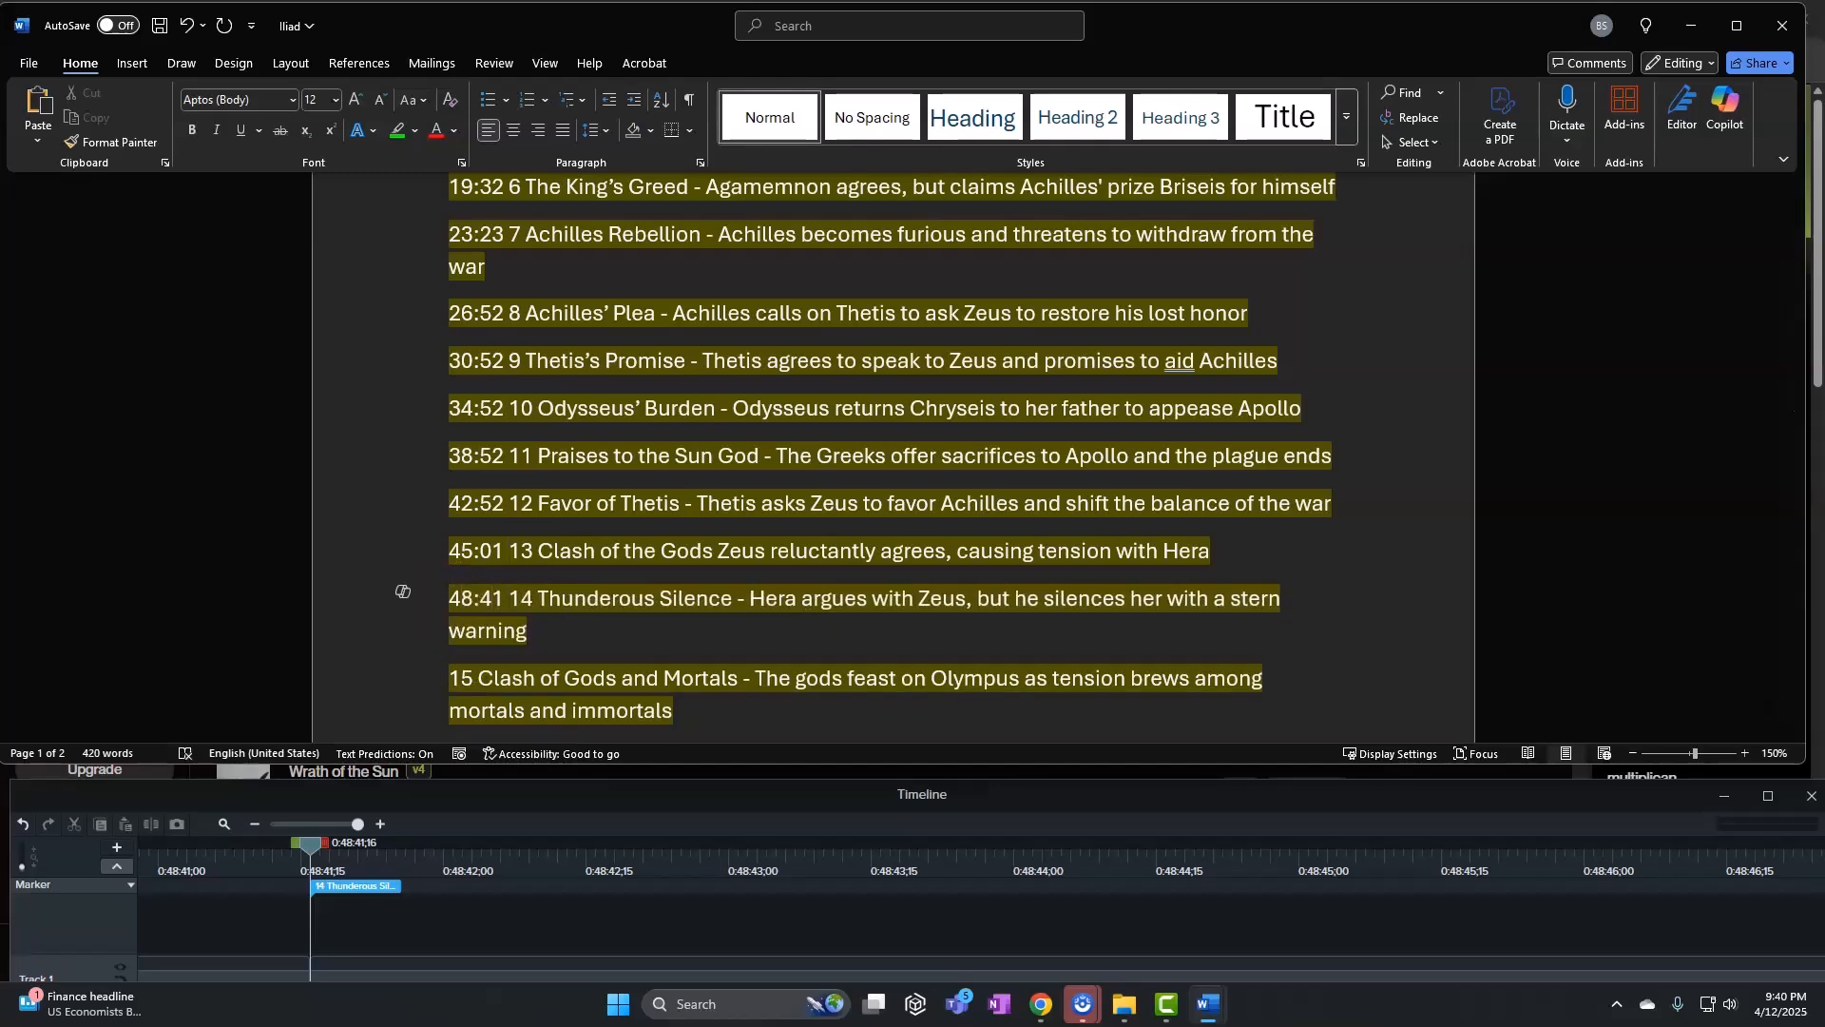
Match marker 15 and complete line 15's timestamp as 52:41
left_click(451, 680)
left_click_drag(325, 823, 306, 823)
left_click_drag(465, 840, 842, 872)
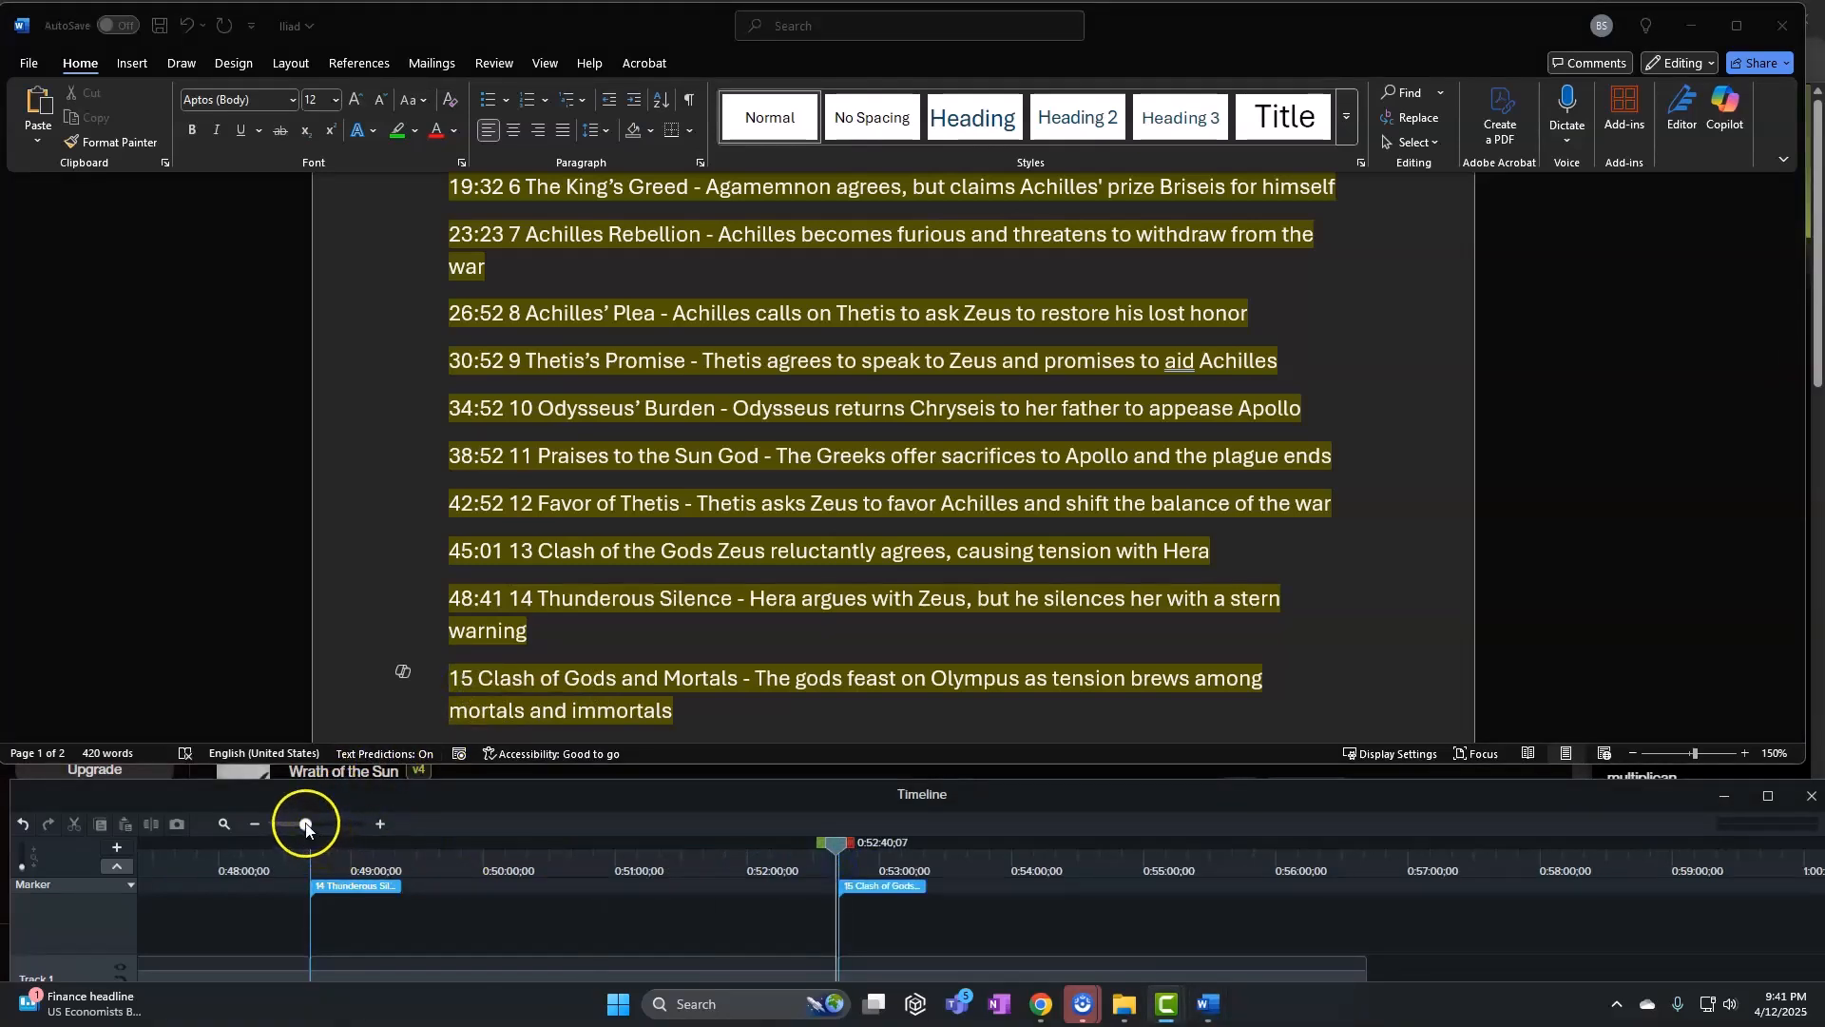
left_click_drag(305, 824, 403, 825)
left_click_drag(840, 852, 1213, 837)
left_click(453, 678)
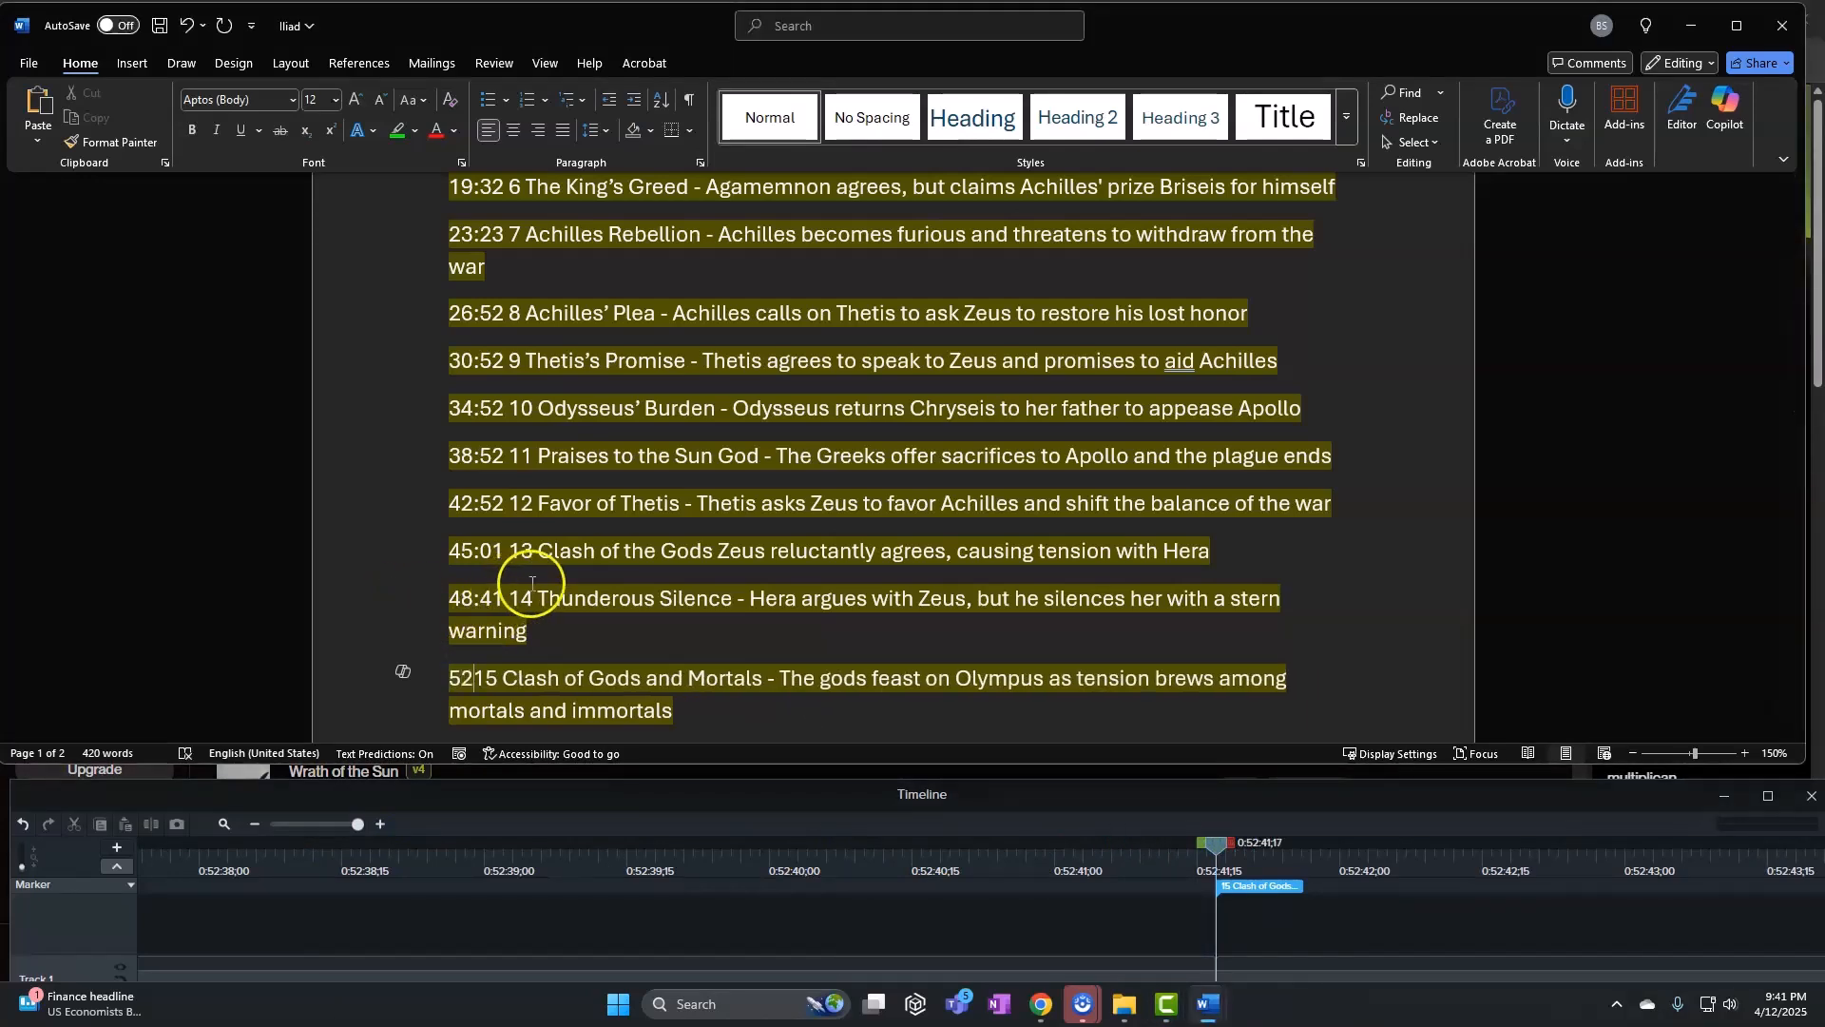
type(":")
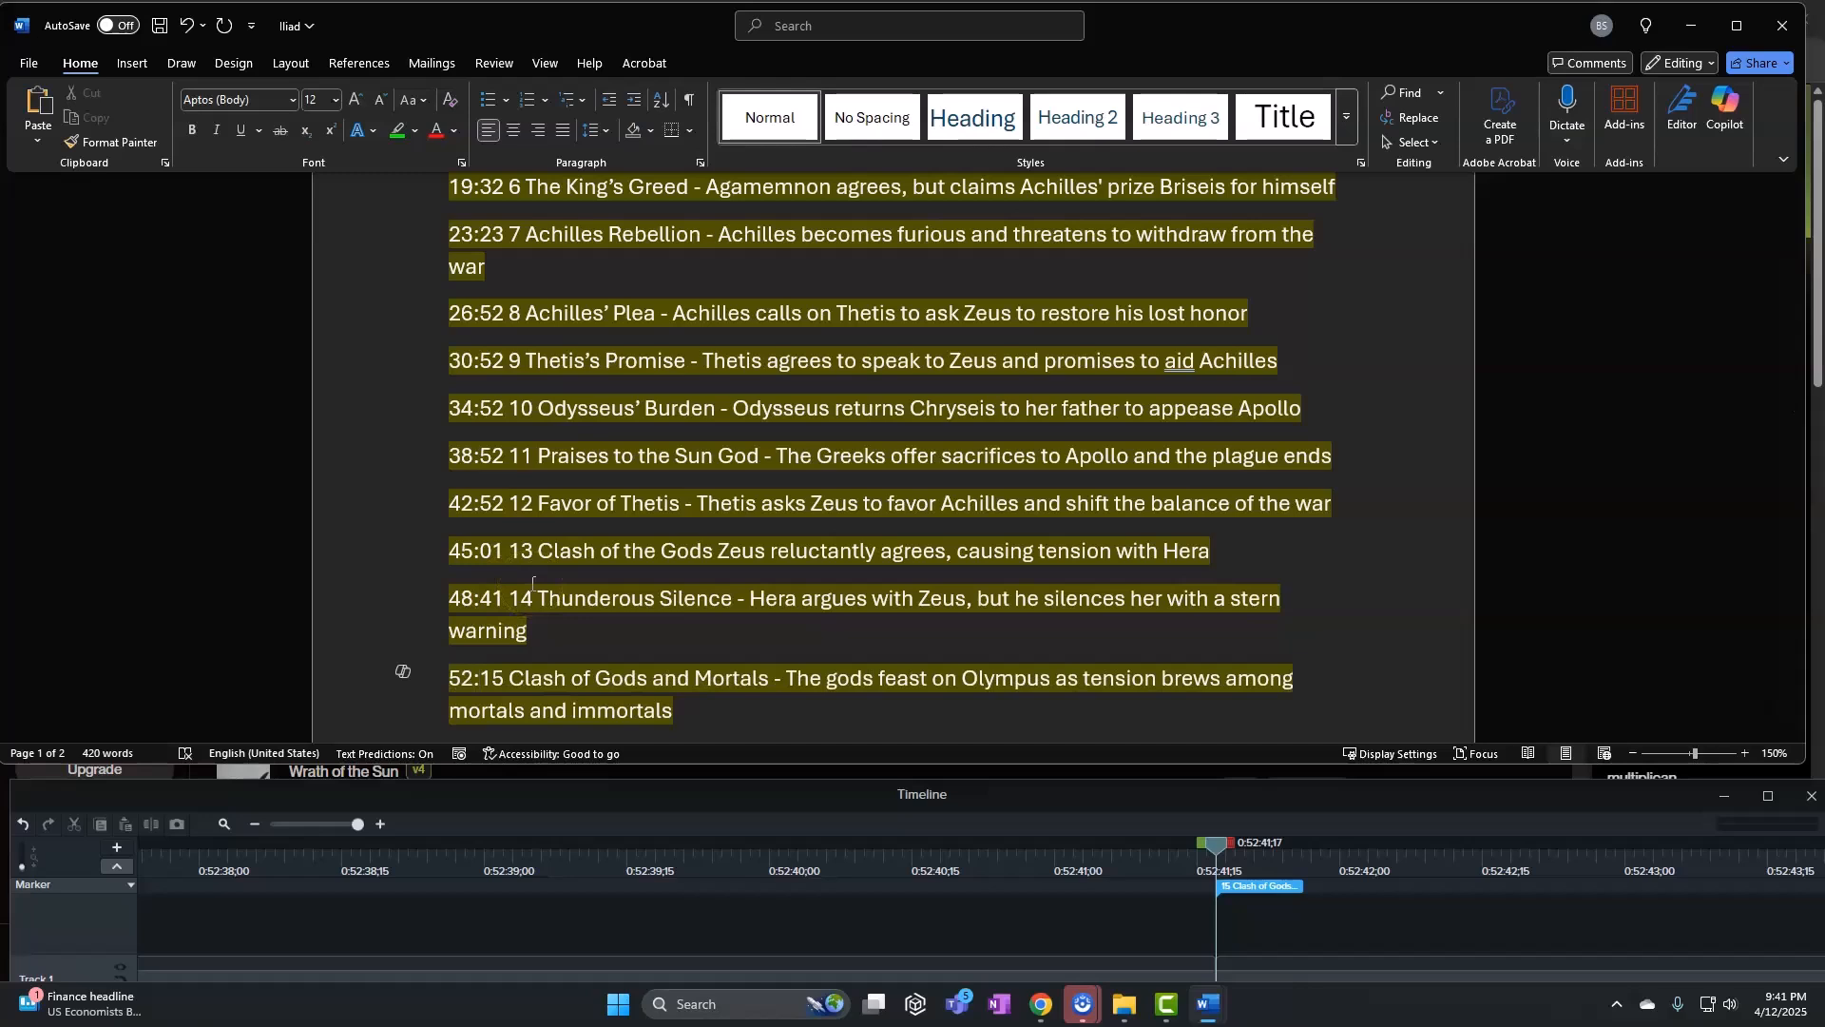
type("41")
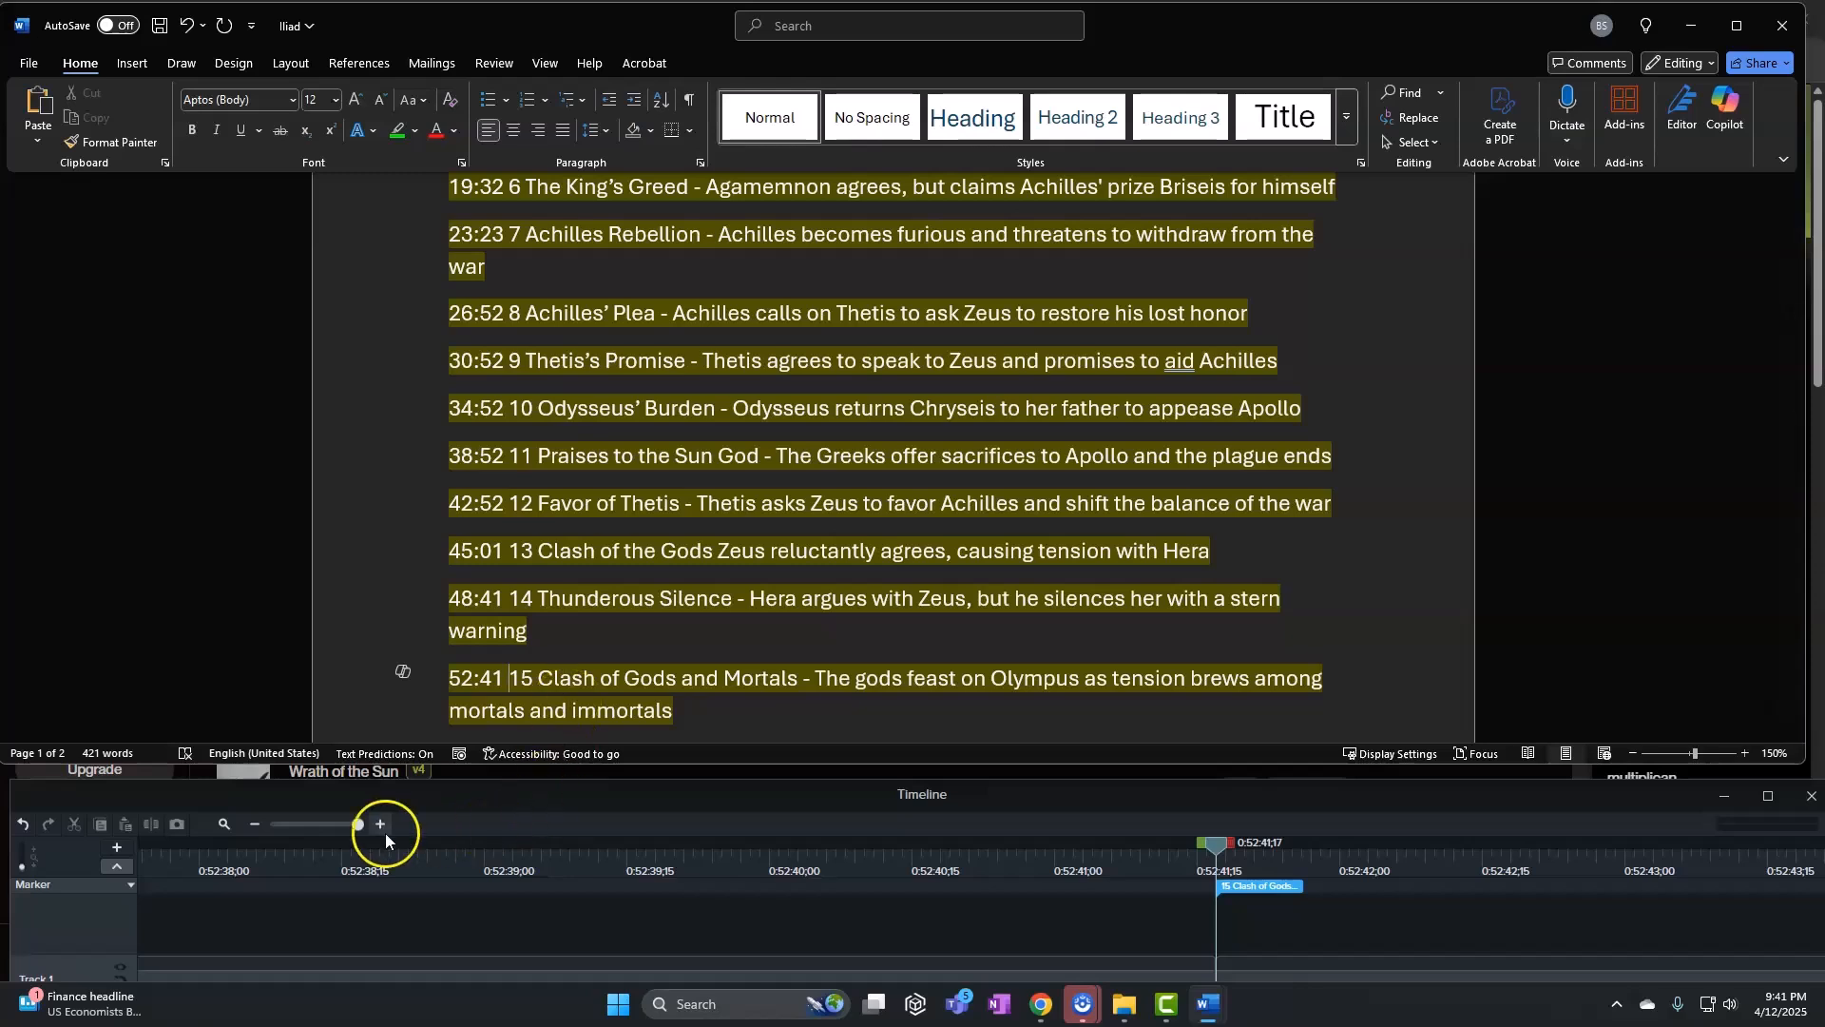
Zoom out to all markers, return the playhead to 0:00:00, and enlarge the timeline to show Track 1
left_click_drag(355, 829, 276, 827)
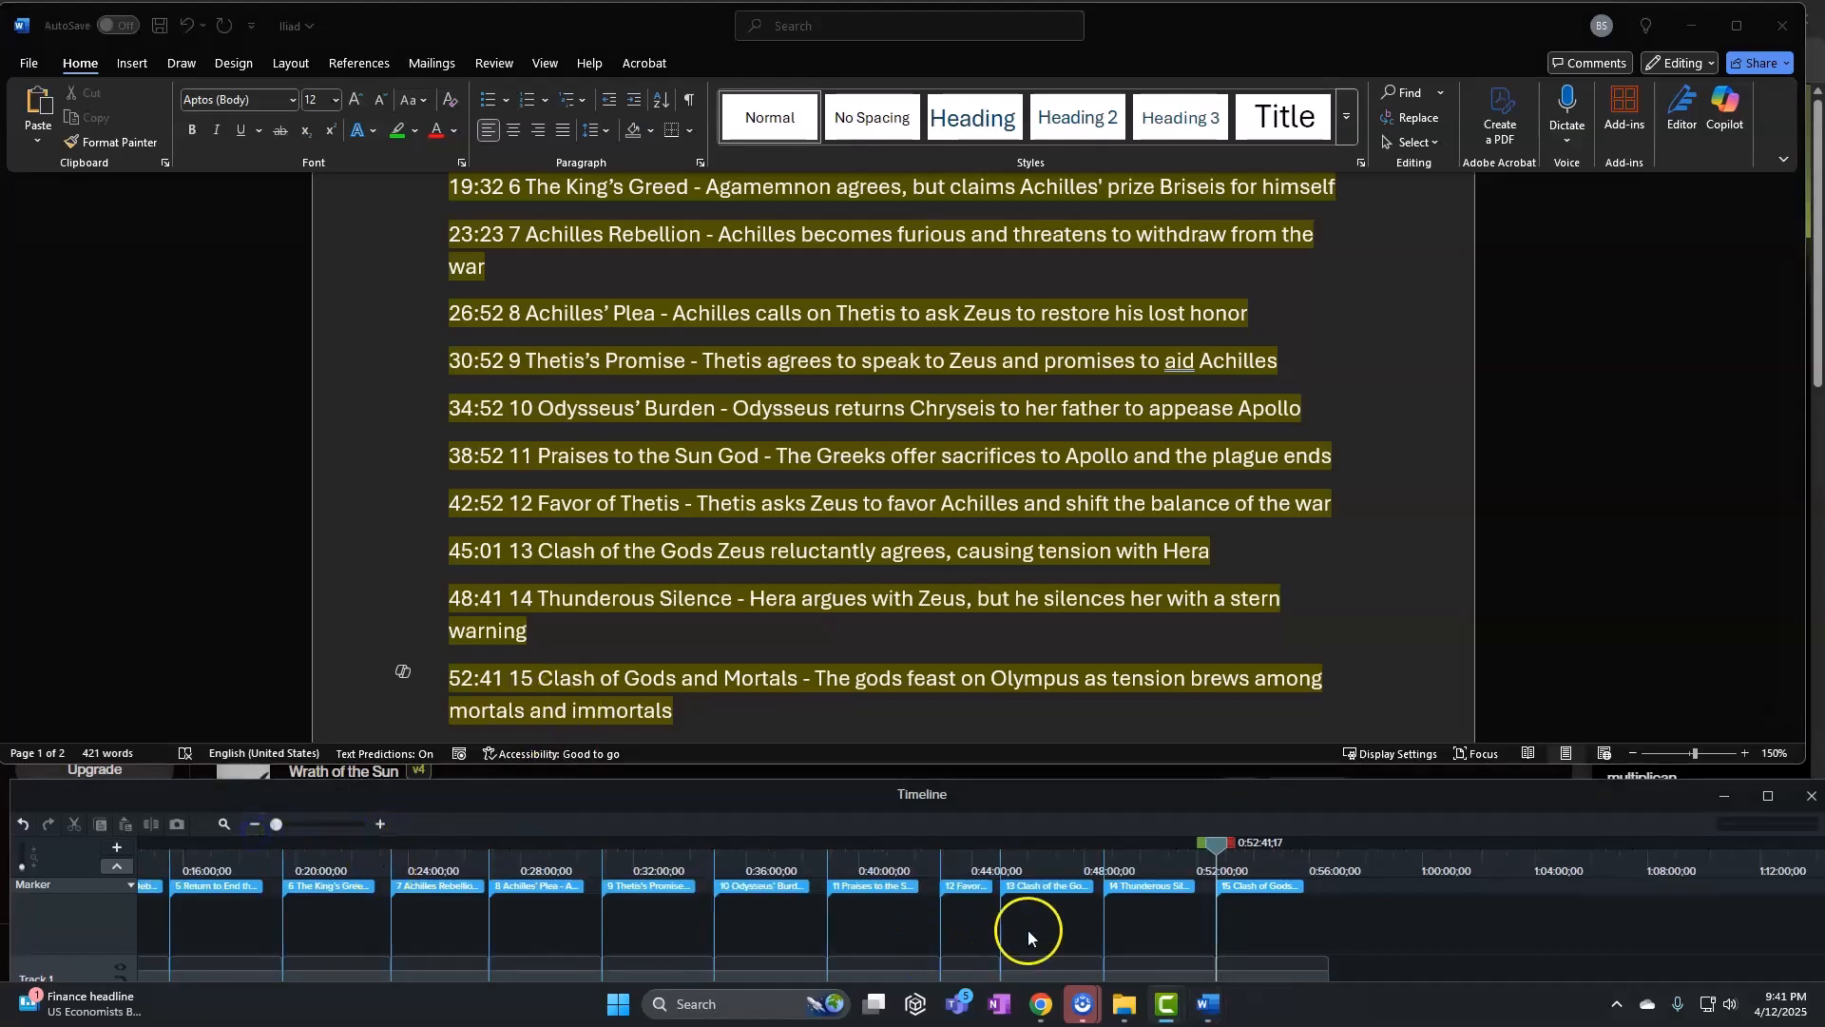
left_click_drag(1215, 847, 140, 852)
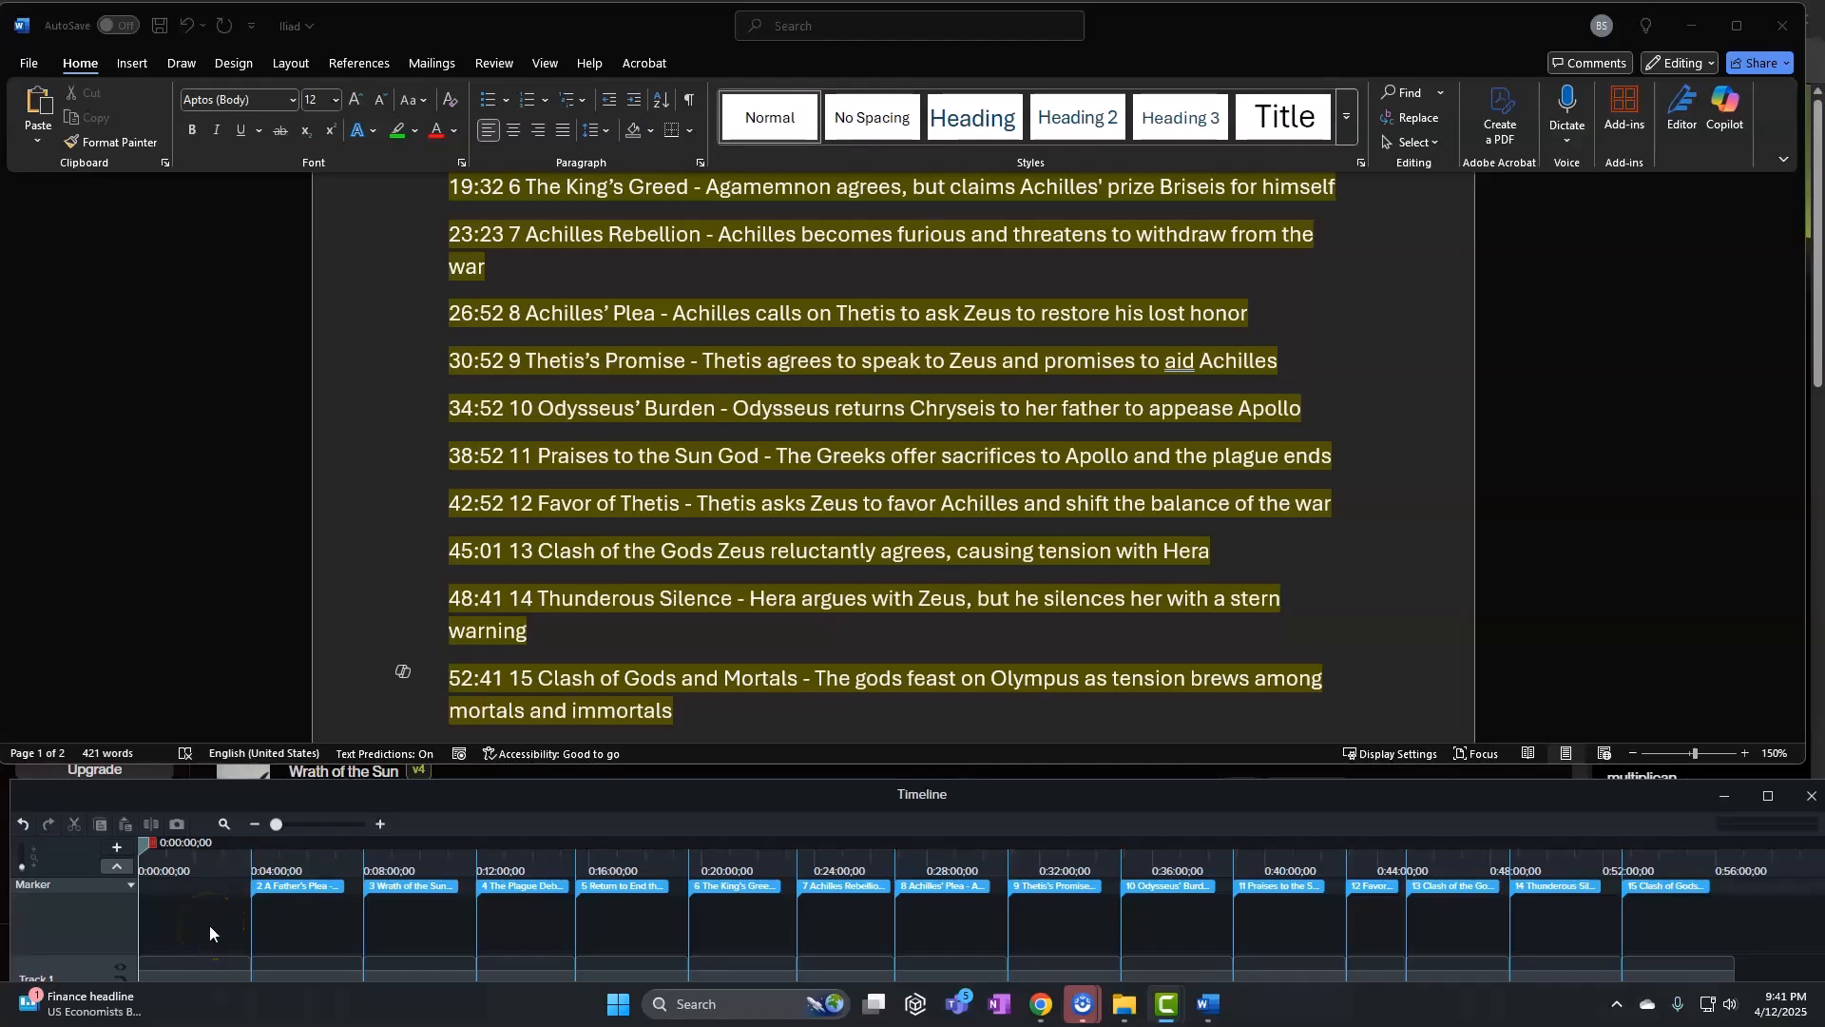
left_click(220, 976)
left_click_drag(333, 801, 331, 759)
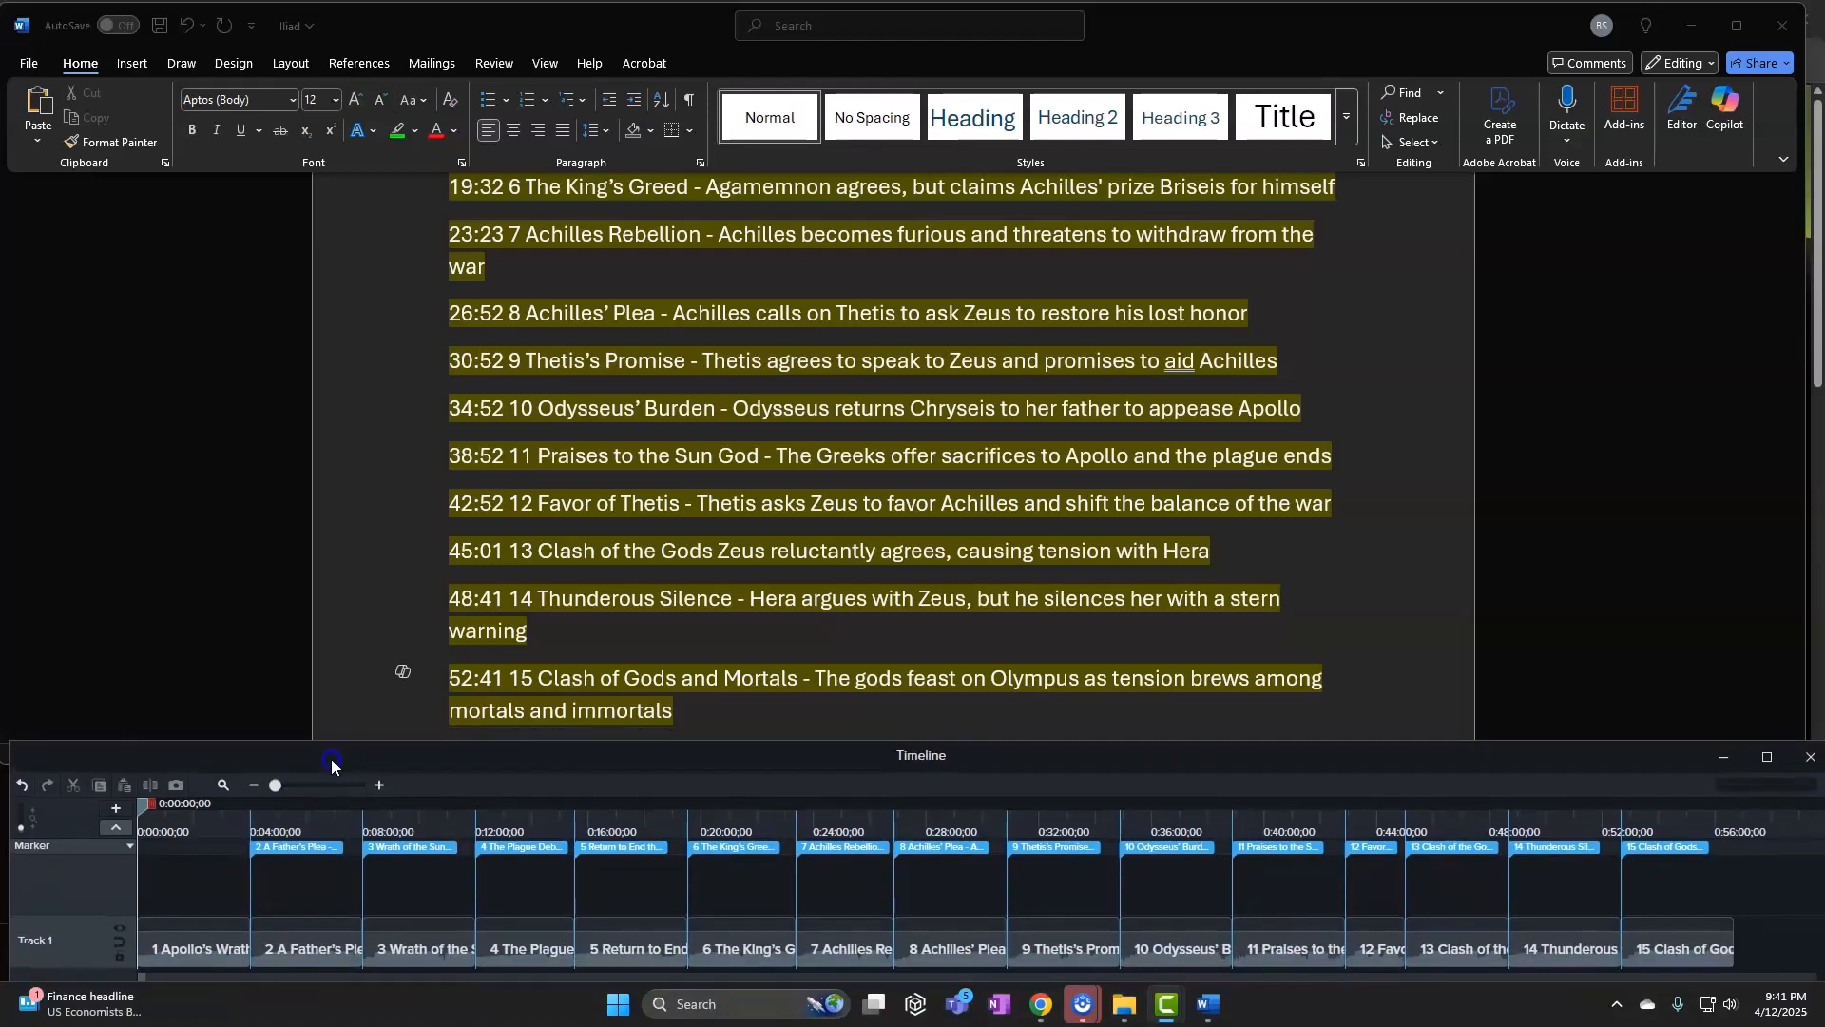